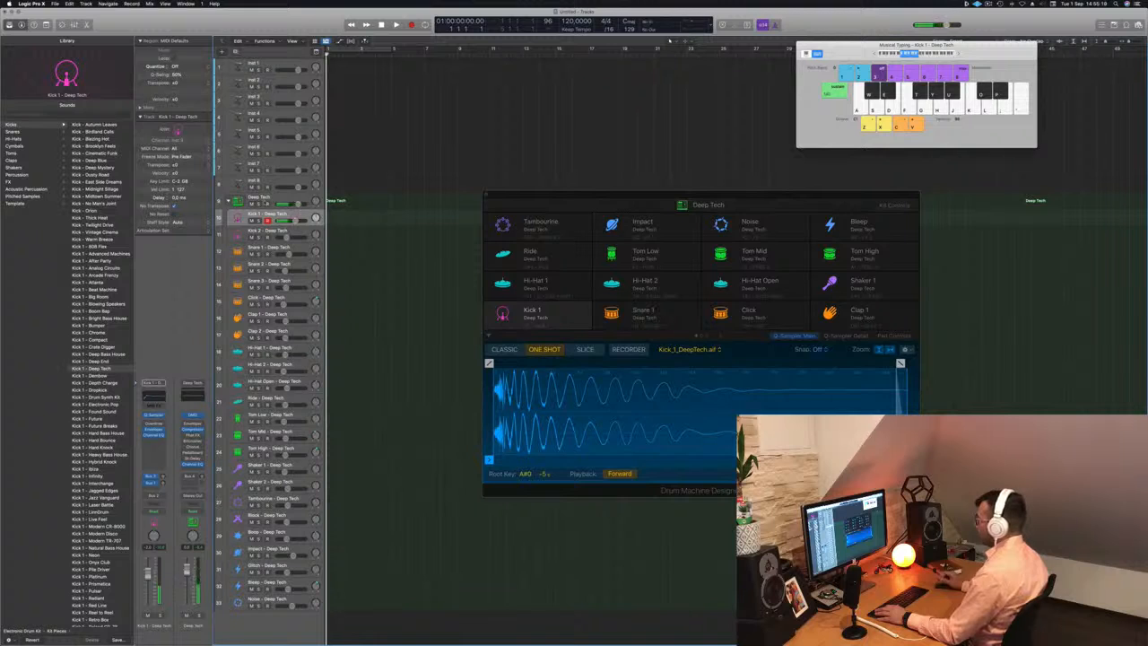
Audition the Kick 1 sound, and record four kick hits on the Kick 1 track with Musical Typing
{"action": "key", "text": "a"}
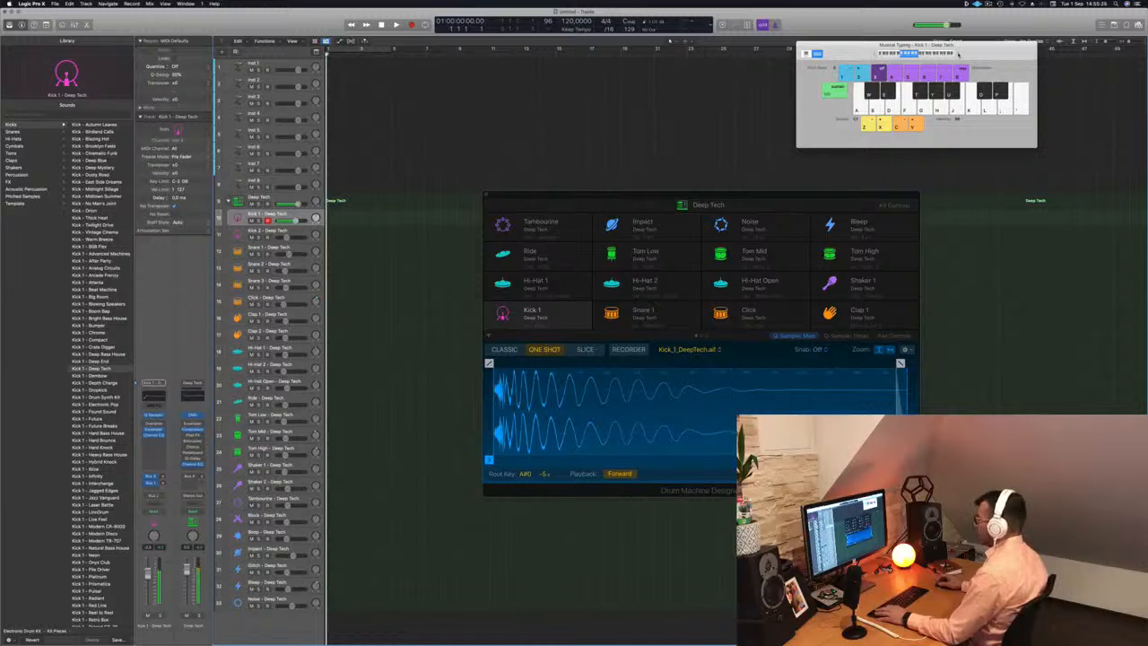
{"action": "key", "text": "r"}
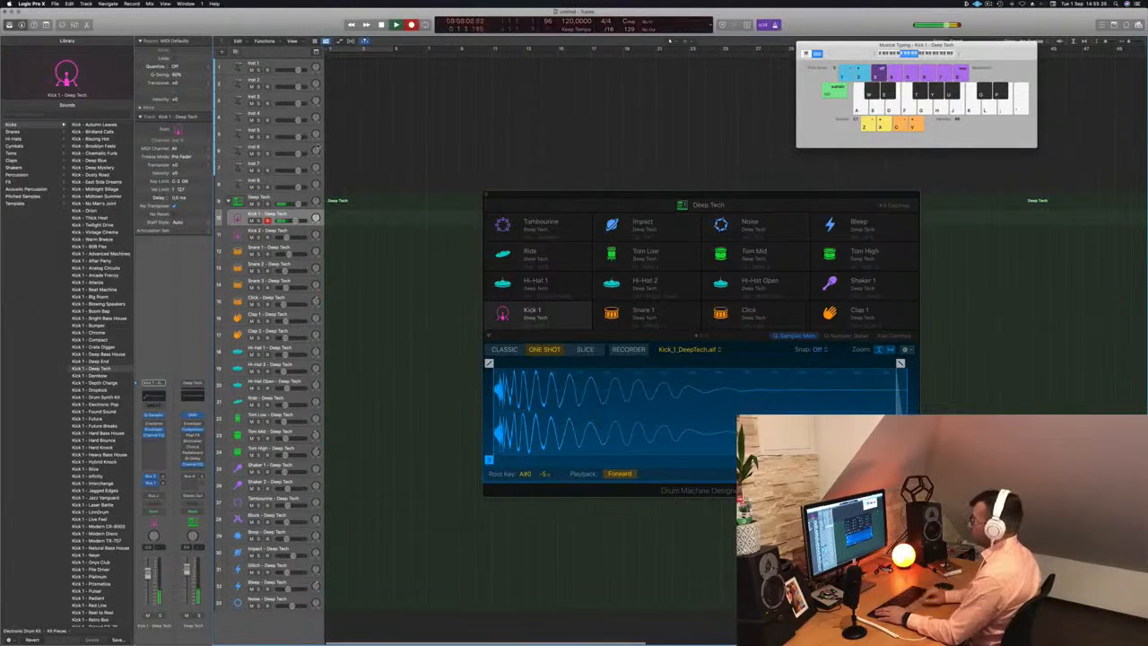
{"action": "key", "text": "a"}
{"action": "key", "text": "a"}
{"action": "key", "text": "a"}
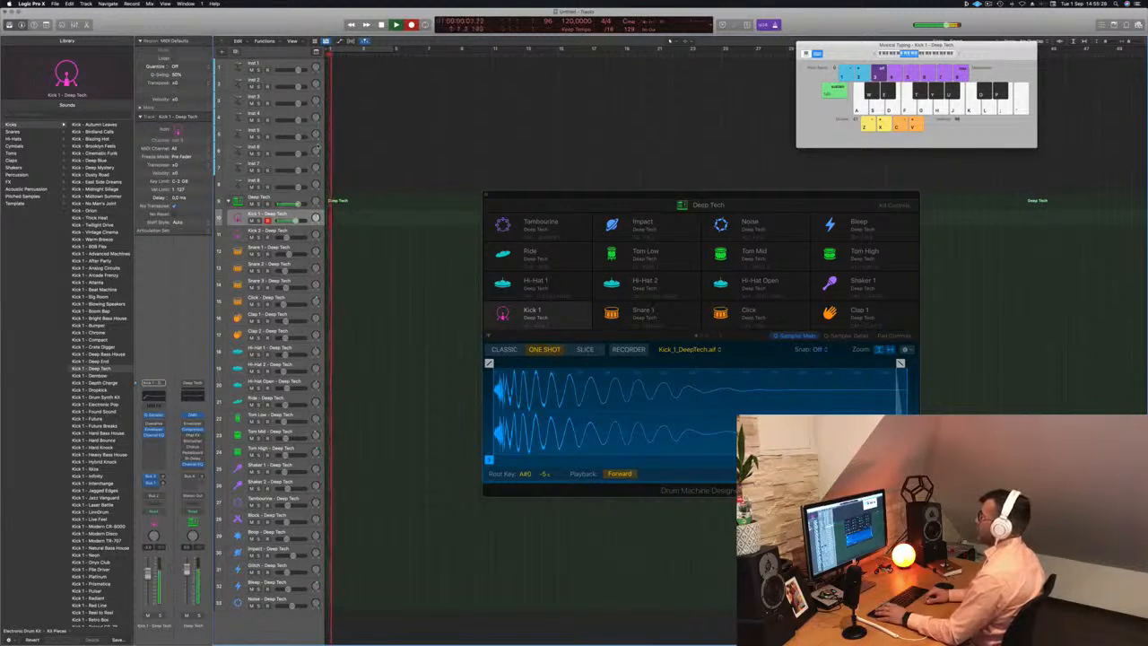
{"action": "key", "text": "a"}
{"action": "key", "text": "space"}
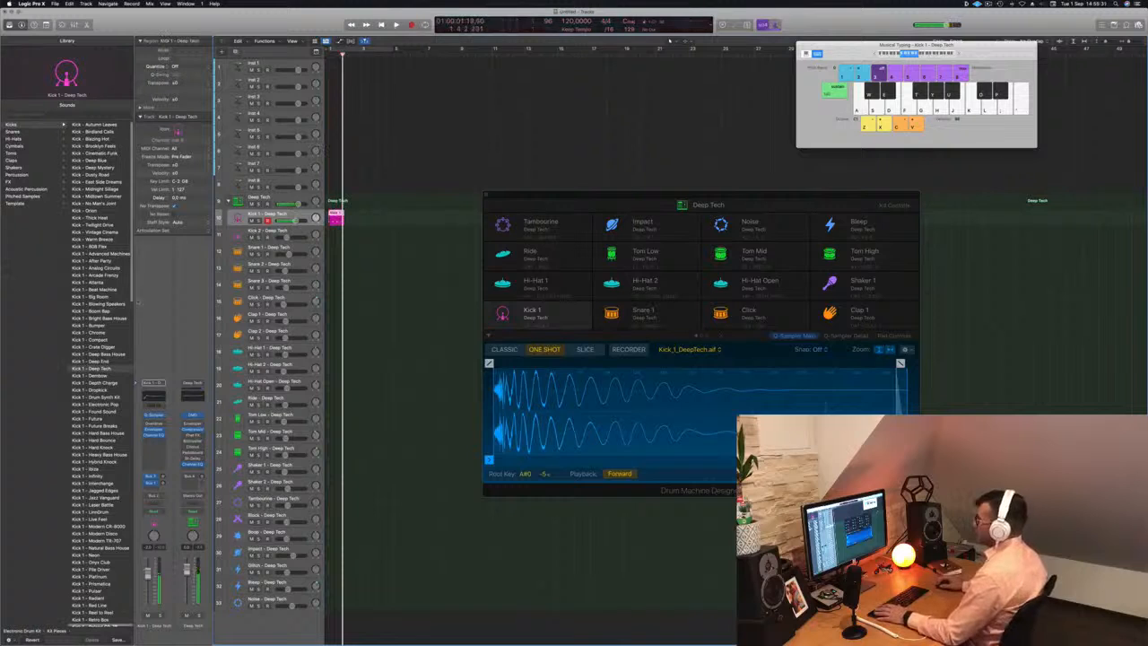
Open the recorded Kick 1 region in the Piano Roll, play it and check the timing of its notes
{"action": "key", "text": "p"}
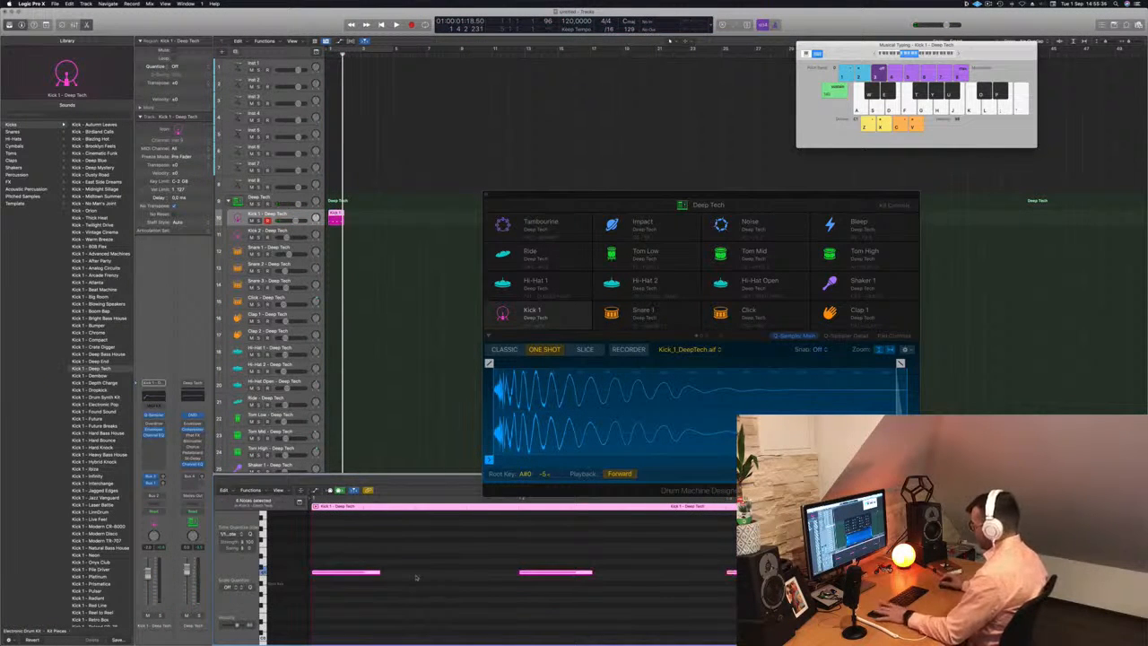
{"action": "key", "text": "space"}
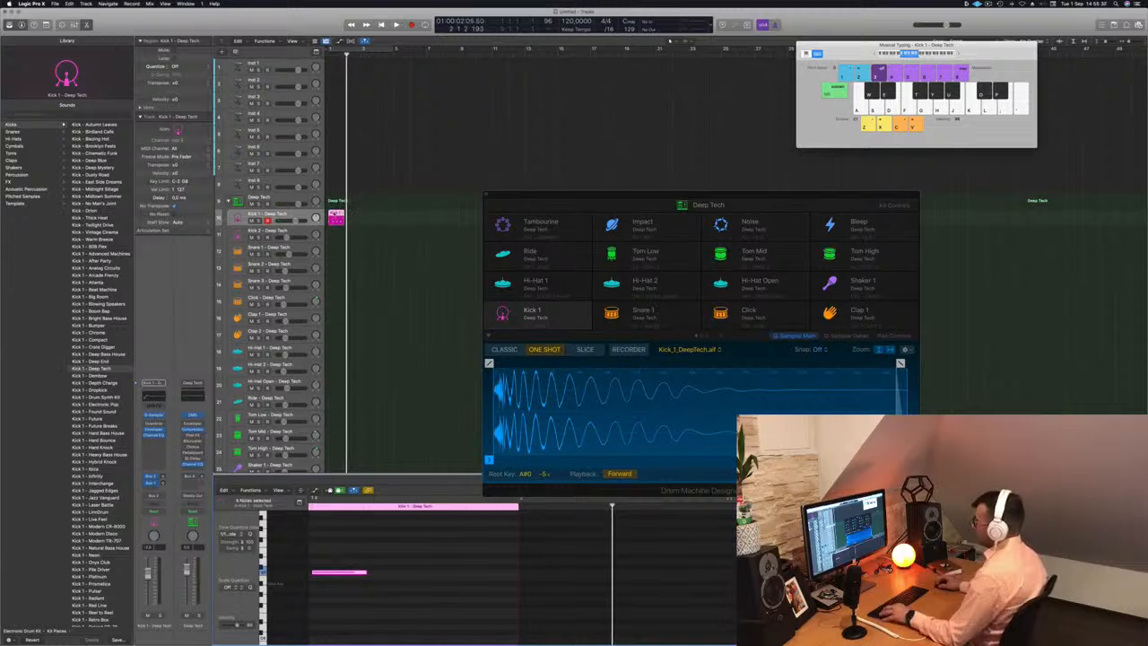
{"action": "scroll", "coordinate": [433, 603], "scroll_direction": "left", "scroll_amount": 5}
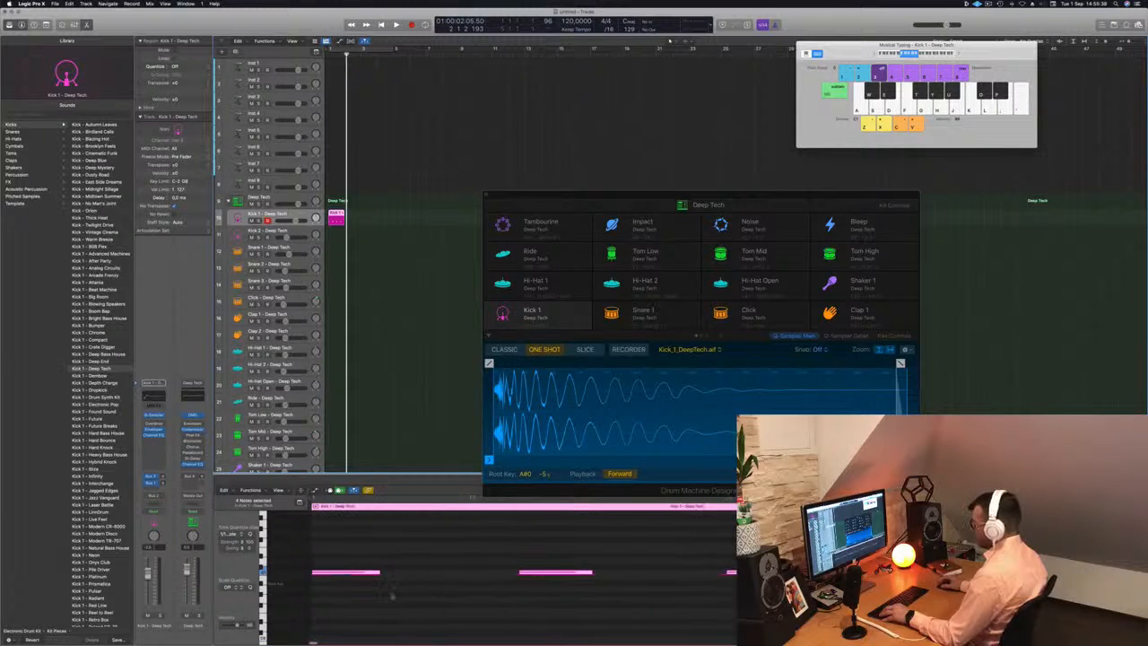
{"action": "left_click", "coordinate": [392, 597]}
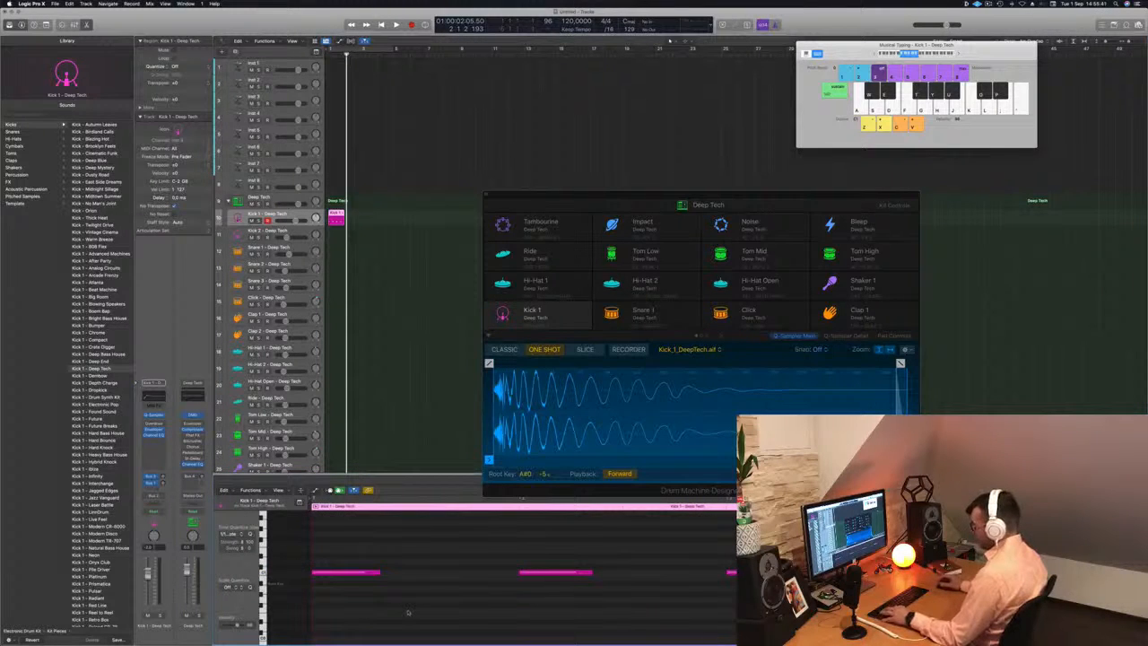
{"action": "scroll", "coordinate": [408, 611], "scroll_direction": "up", "scroll_amount": 2}
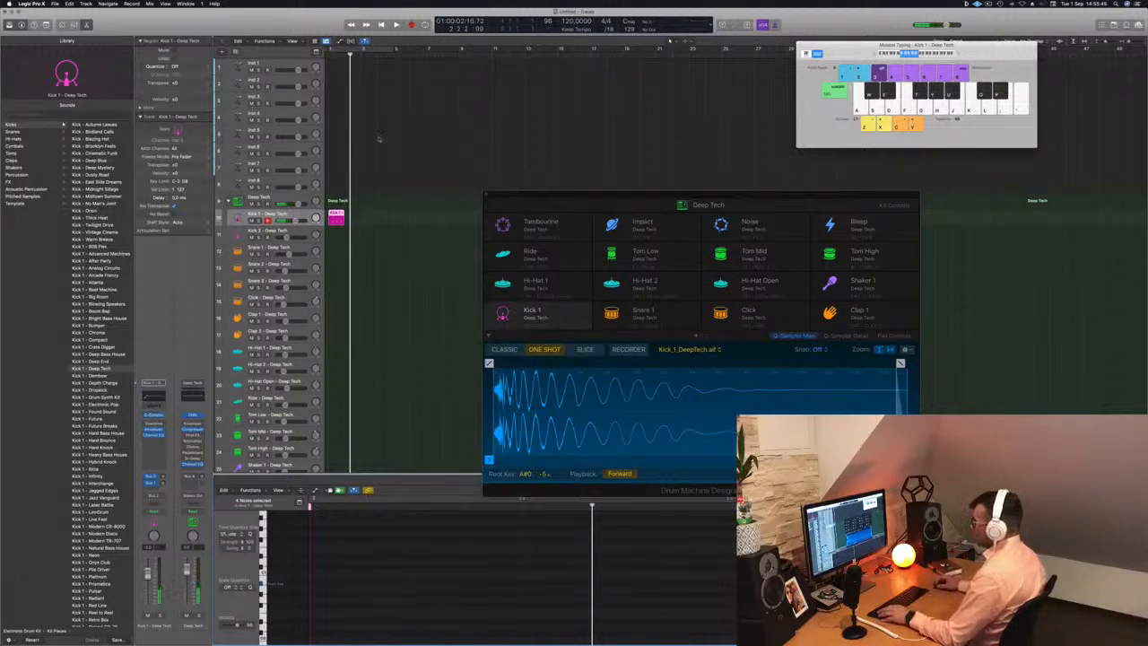
Enable the cycle over the first four bars, fill them with copies of the Kick 1 region and play the loop
{"action": "key", "text": "c"}
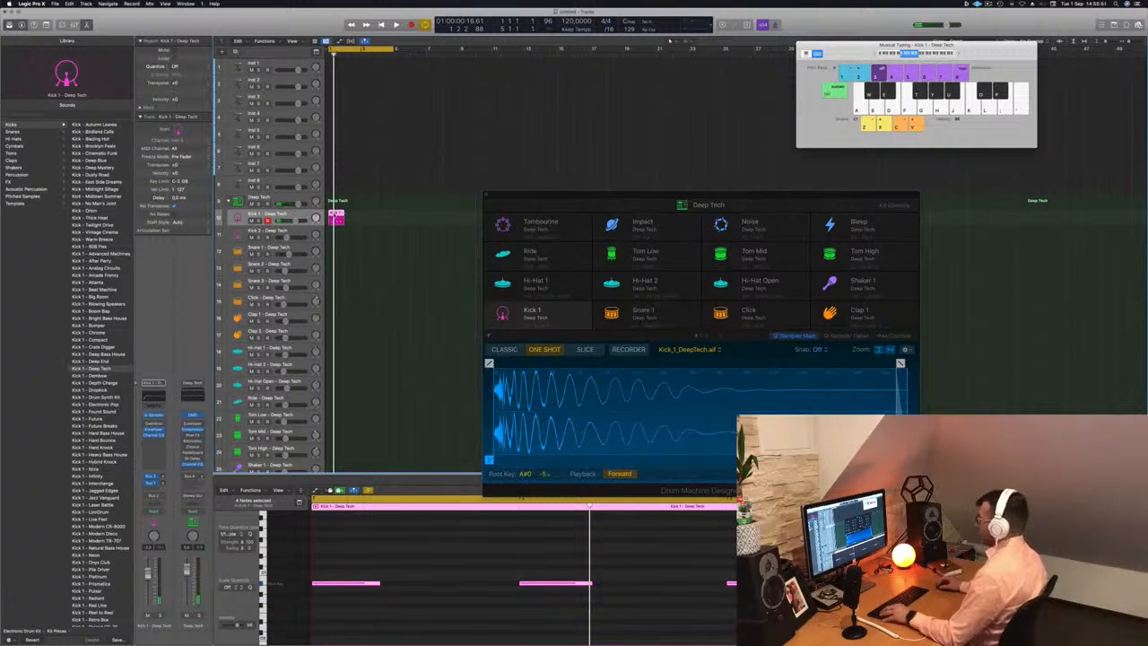
{"action": "left_click_drag", "start_coordinate": [334, 215], "coordinate": [372, 218], "text": "alt"}
{"action": "left_click", "coordinate": [338, 214], "text": "shift"}
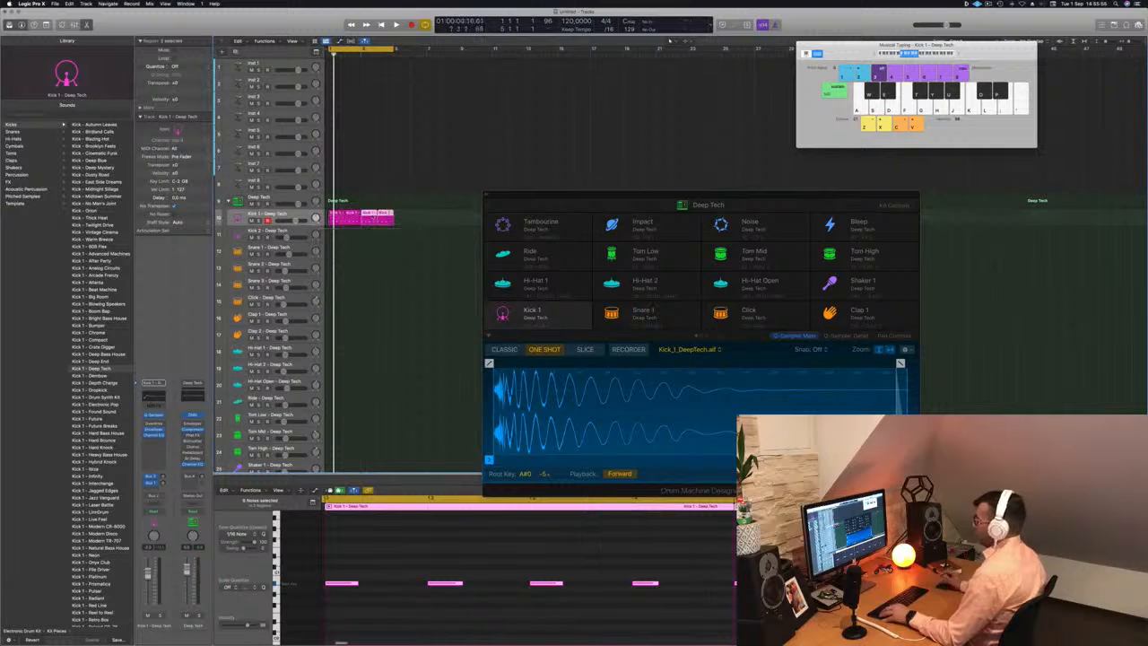
{"action": "key", "text": "space"}
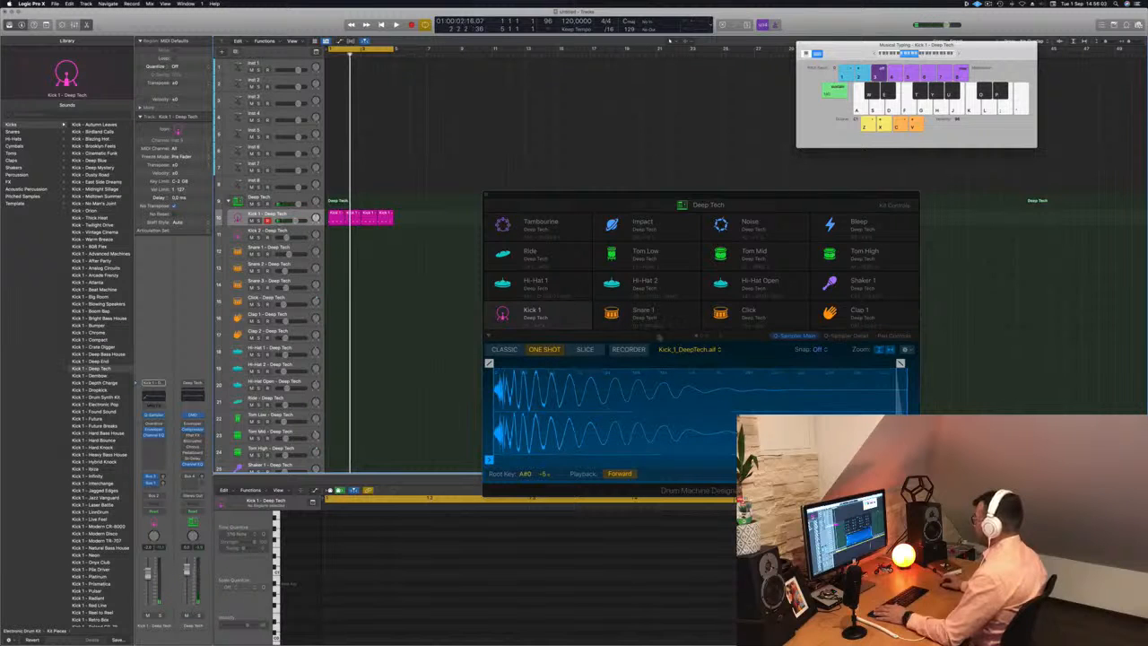
Show the Q-Sampler Detail settings of Kick 1, try a lower Coarse pitch during playback and return it to 0
{"action": "left_click", "coordinate": [841, 336]}
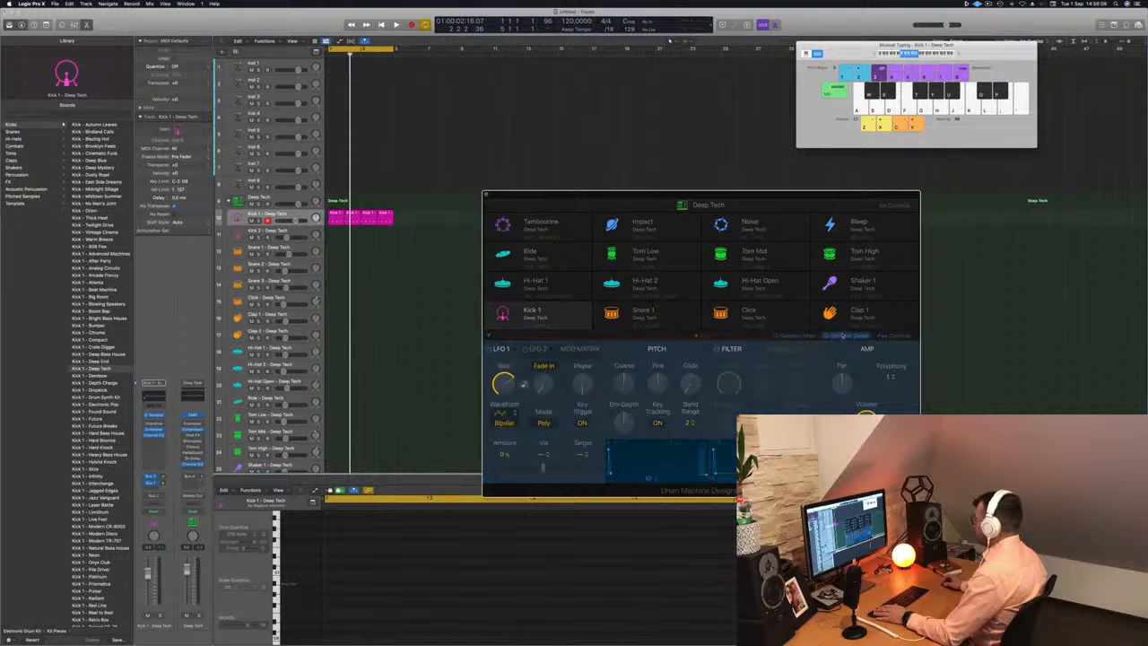
{"action": "key", "text": "space"}
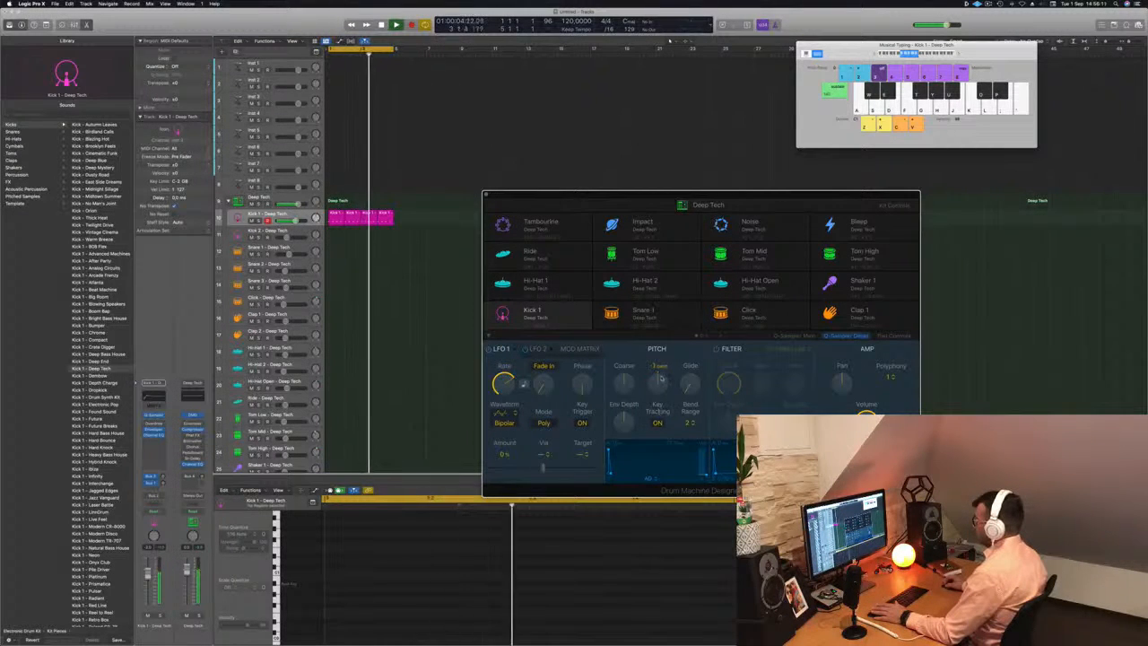
{"action": "left_click_drag", "start_coordinate": [623, 381], "coordinate": [625, 404]}
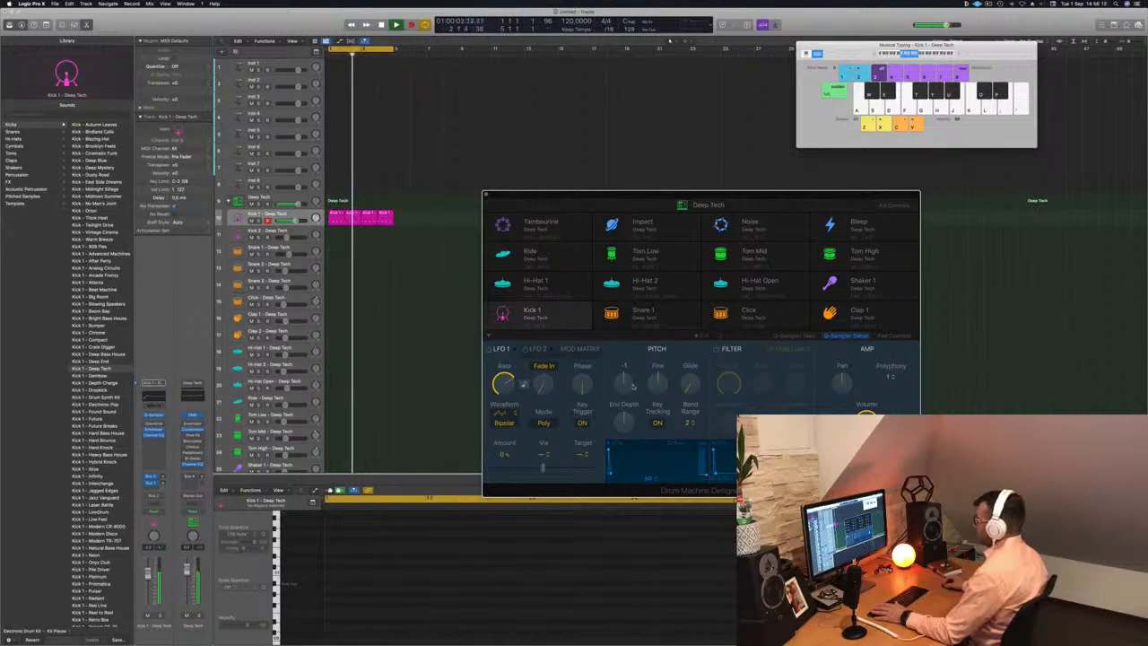
{"action": "left_click_drag", "start_coordinate": [633, 386], "coordinate": [635, 384]}
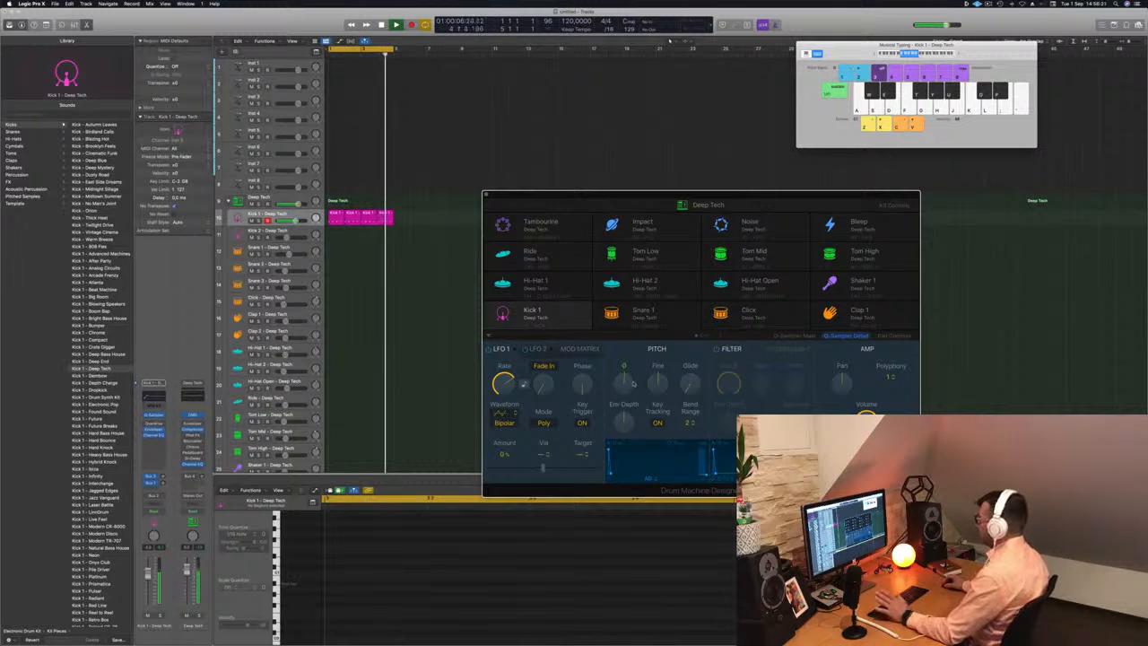
Try the LP 12dB Lush filter with added Drive on Kick 1, compare it on and off, and switch it off again
{"action": "left_click", "coordinate": [718, 349]}
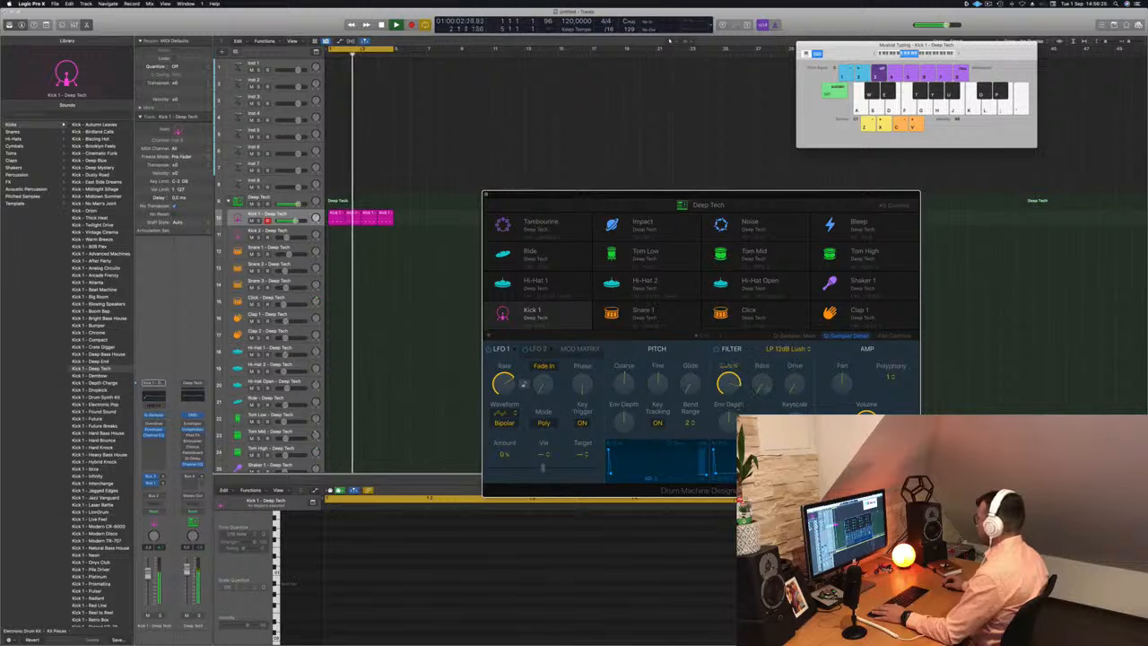
{"action": "left_click_drag", "start_coordinate": [760, 384], "coordinate": [794, 373]}
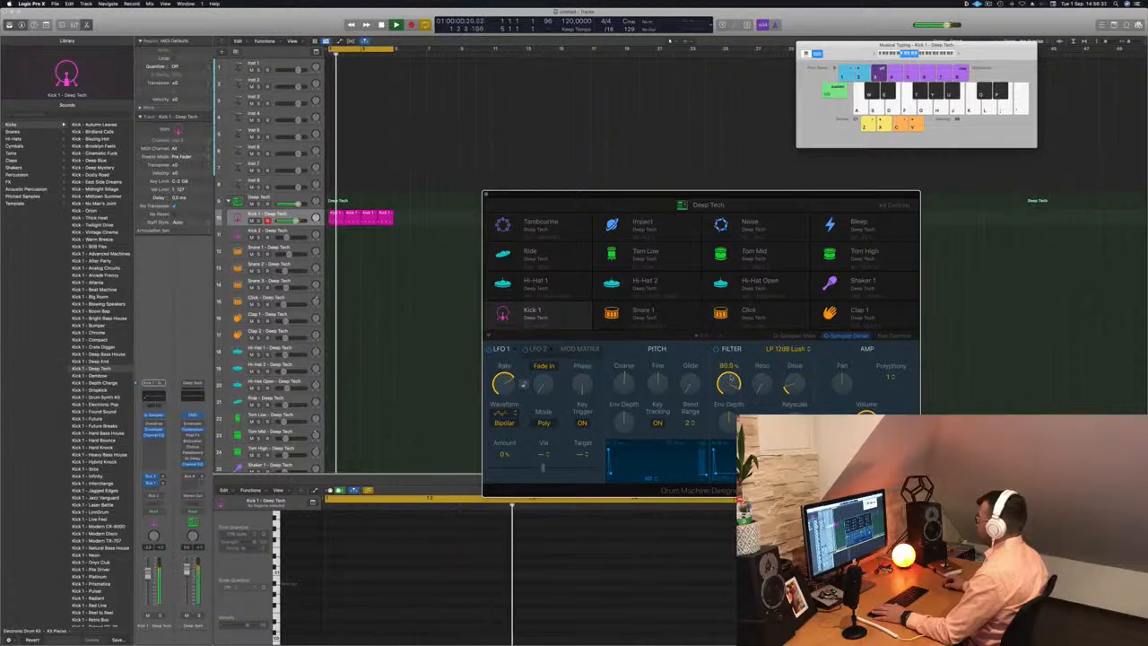
{"action": "left_click", "coordinate": [718, 349]}
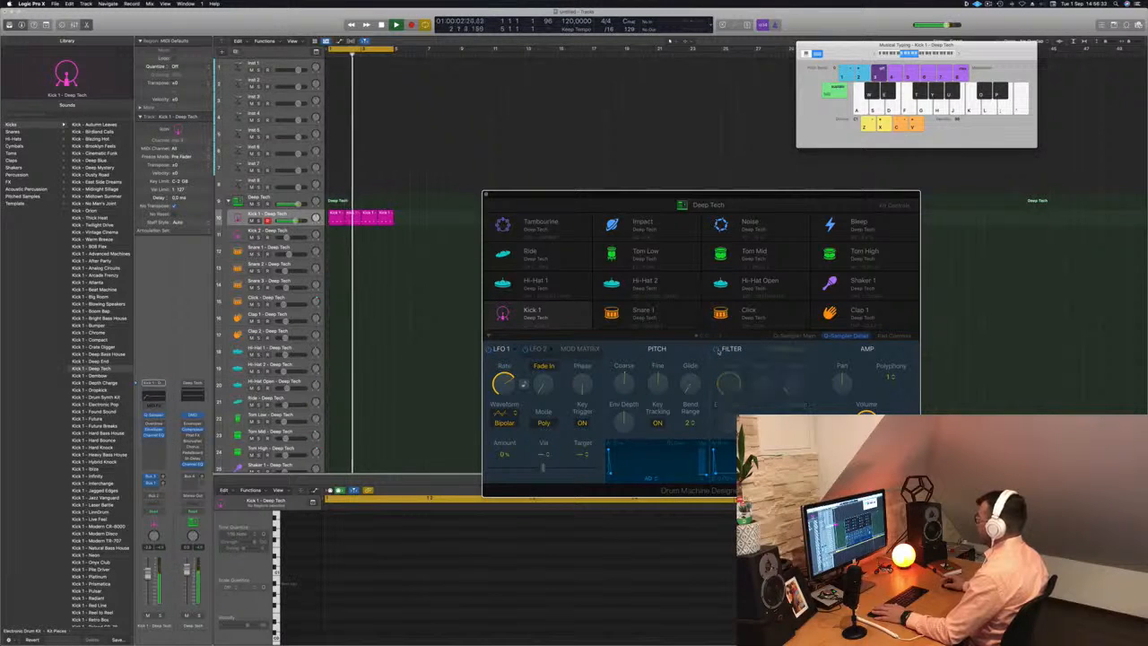
{"action": "left_click", "coordinate": [717, 348]}
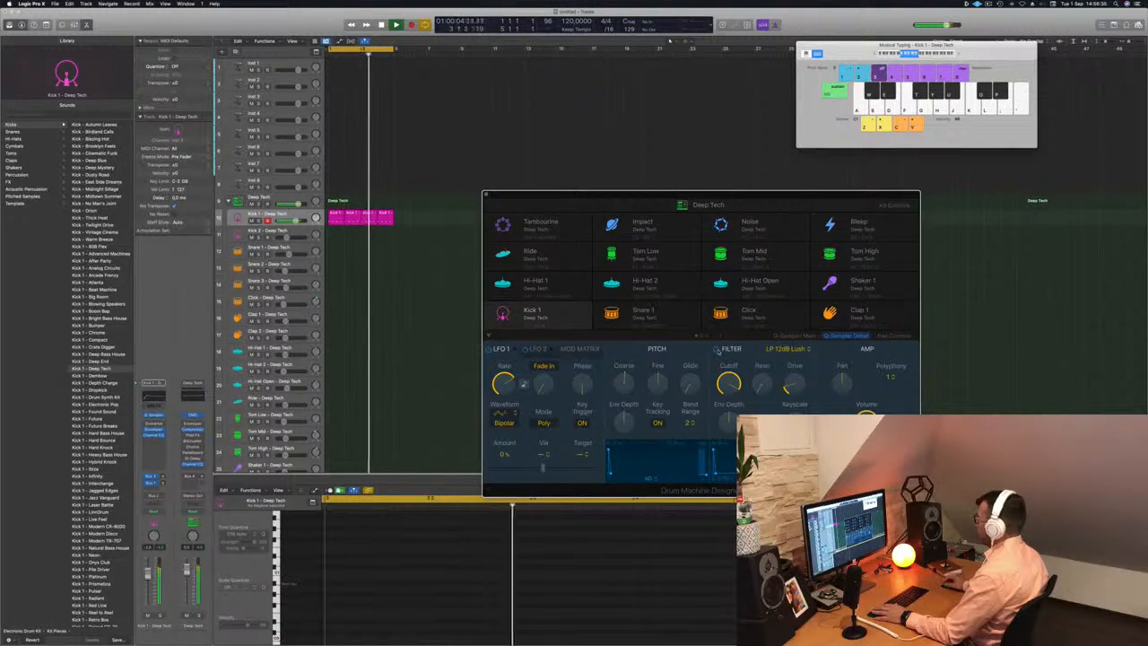
{"action": "left_click", "coordinate": [718, 349]}
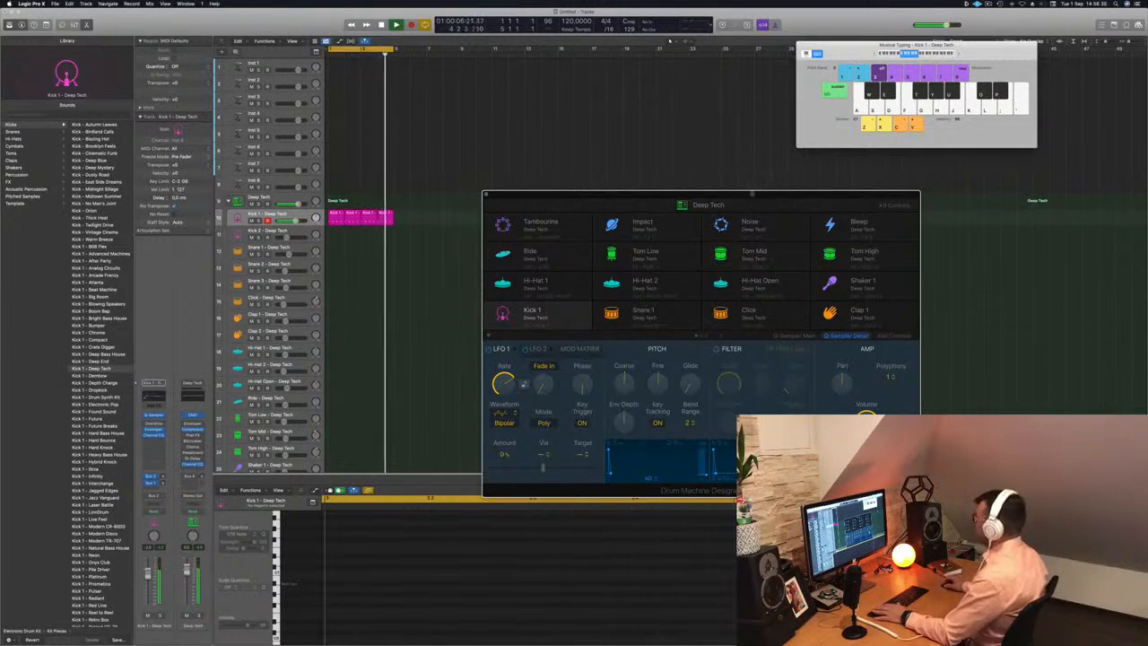
Move the Drum Machine Designer window clear of the editor and copy the first Kick 1 region onto the Snare 1 track
{"action": "left_click_drag", "start_coordinate": [758, 197], "coordinate": [760, 148]}
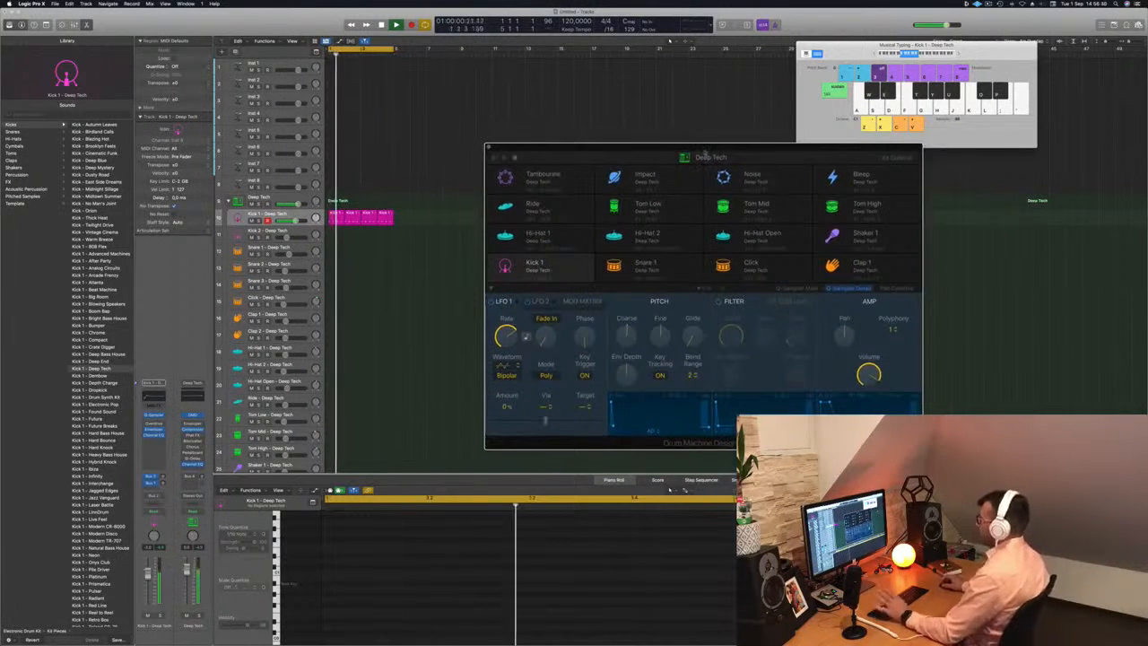
{"action": "left_click", "coordinate": [334, 215]}
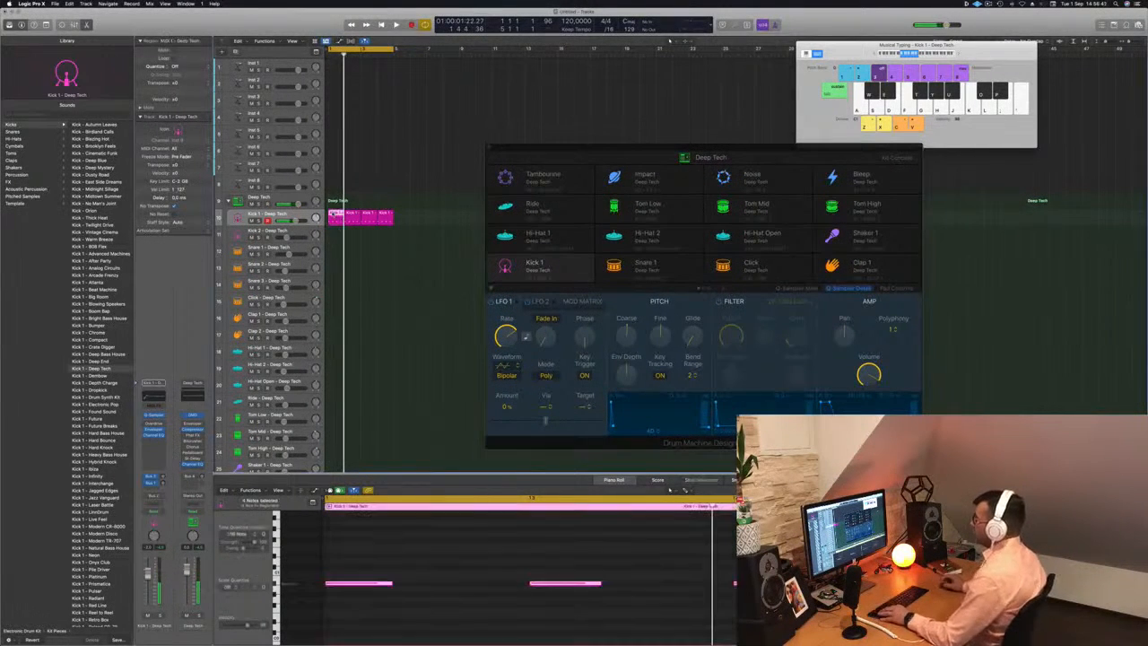
{"action": "left_click_drag", "start_coordinate": [334, 215], "coordinate": [334, 252]}
{"action": "scroll", "coordinate": [377, 556], "scroll_direction": "down", "scroll_amount": 3}
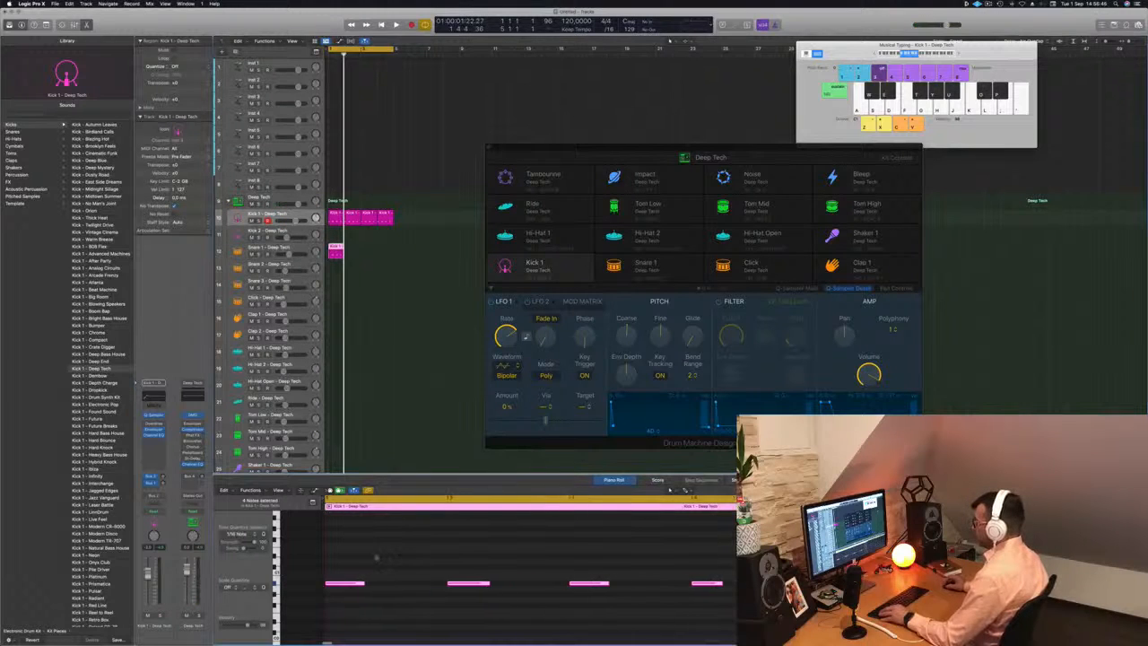
Raise the pitch of all notes in the Snare 1 region, audition them and delete the notes on beats 1 and 3
{"action": "left_click_drag", "start_coordinate": [351, 558], "coordinate": [737, 633]}
{"action": "scroll", "coordinate": [540, 629], "scroll_direction": "down", "scroll_amount": 2}
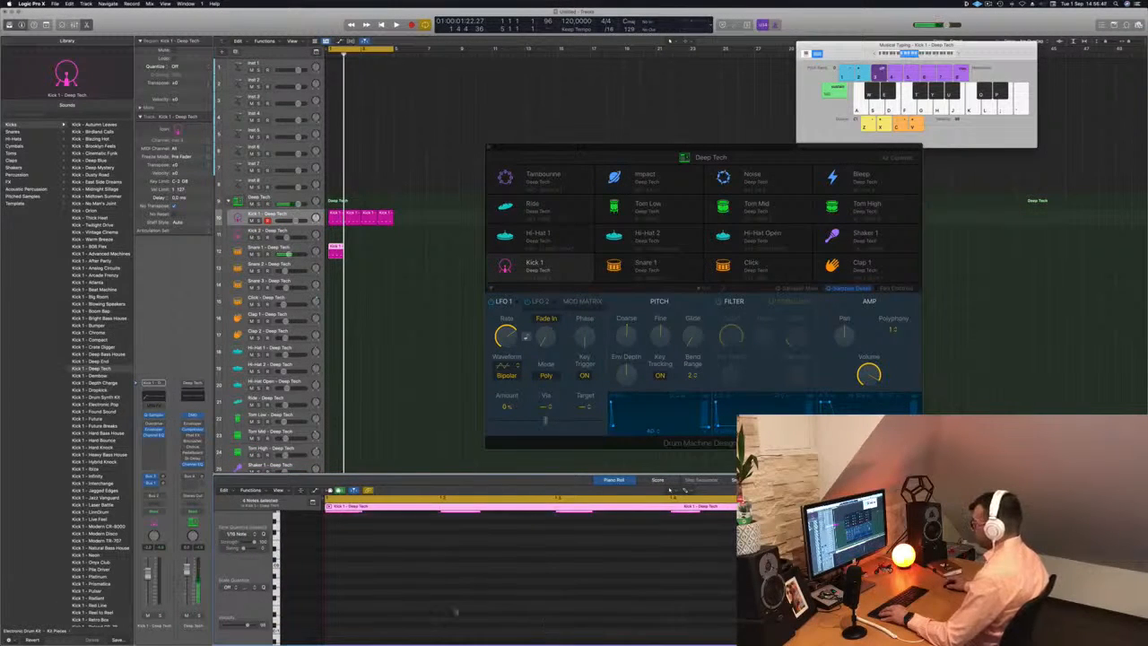
{"action": "scroll", "coordinate": [455, 611], "scroll_direction": "up", "scroll_amount": 2}
{"action": "scroll", "coordinate": [457, 609], "scroll_direction": "up", "scroll_amount": 3}
{"action": "scroll", "coordinate": [455, 609], "scroll_direction": "down", "scroll_amount": 5}
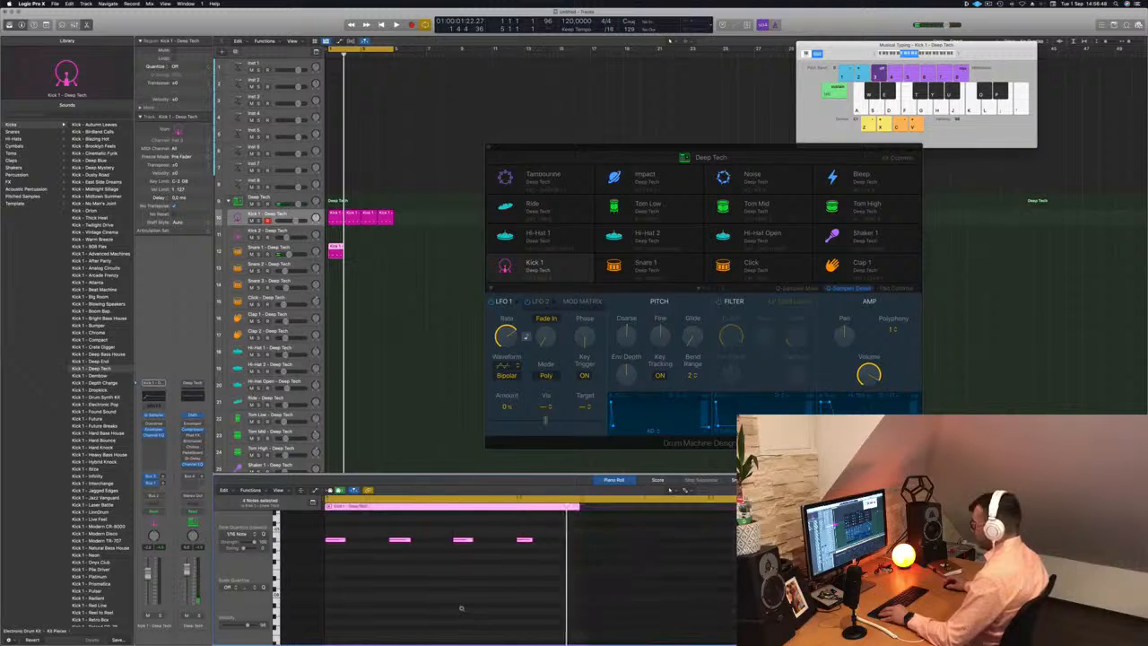
{"action": "scroll", "coordinate": [356, 590], "scroll_direction": "up", "scroll_amount": 4}
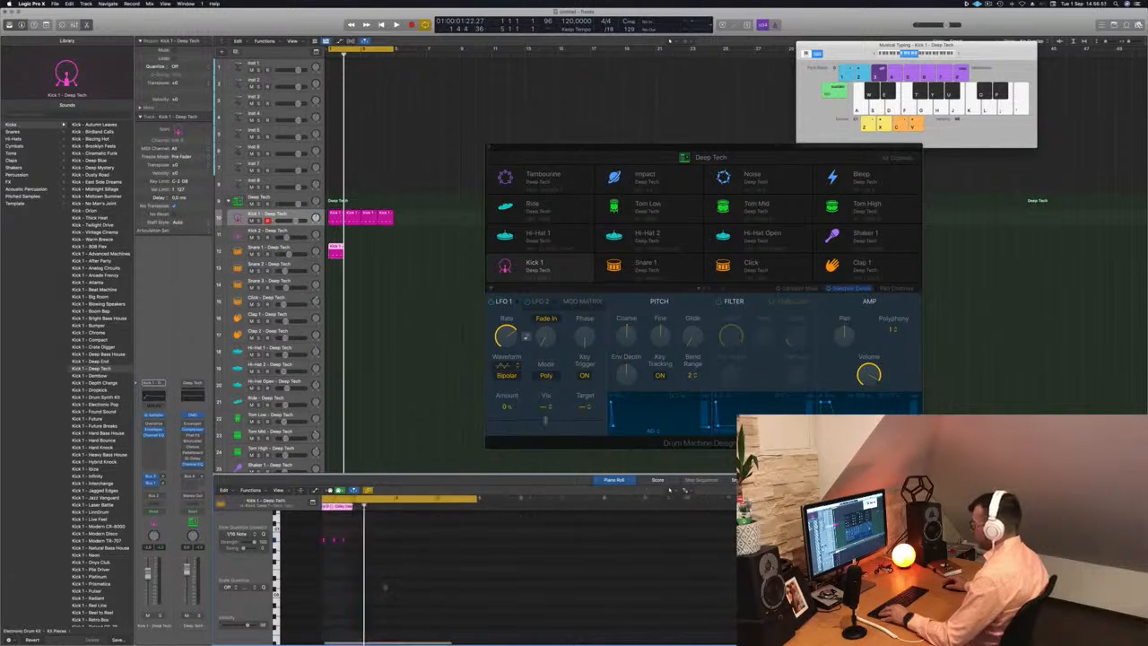
{"action": "scroll", "coordinate": [327, 565], "scroll_direction": "up", "scroll_amount": 4}
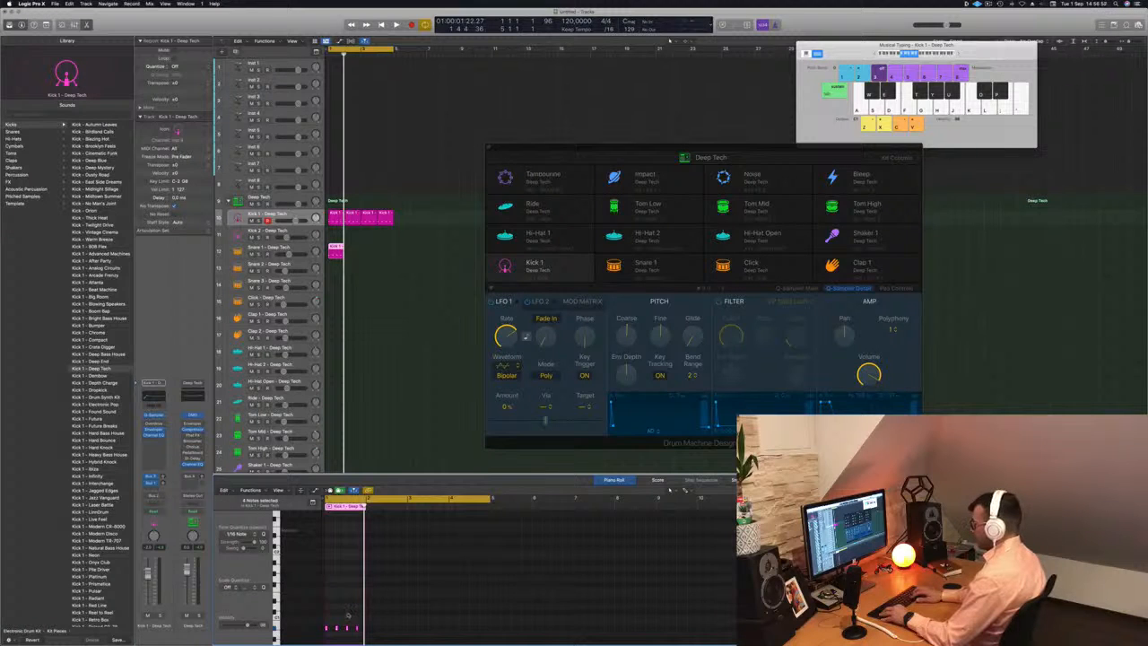
{"action": "key", "text": "Return"}
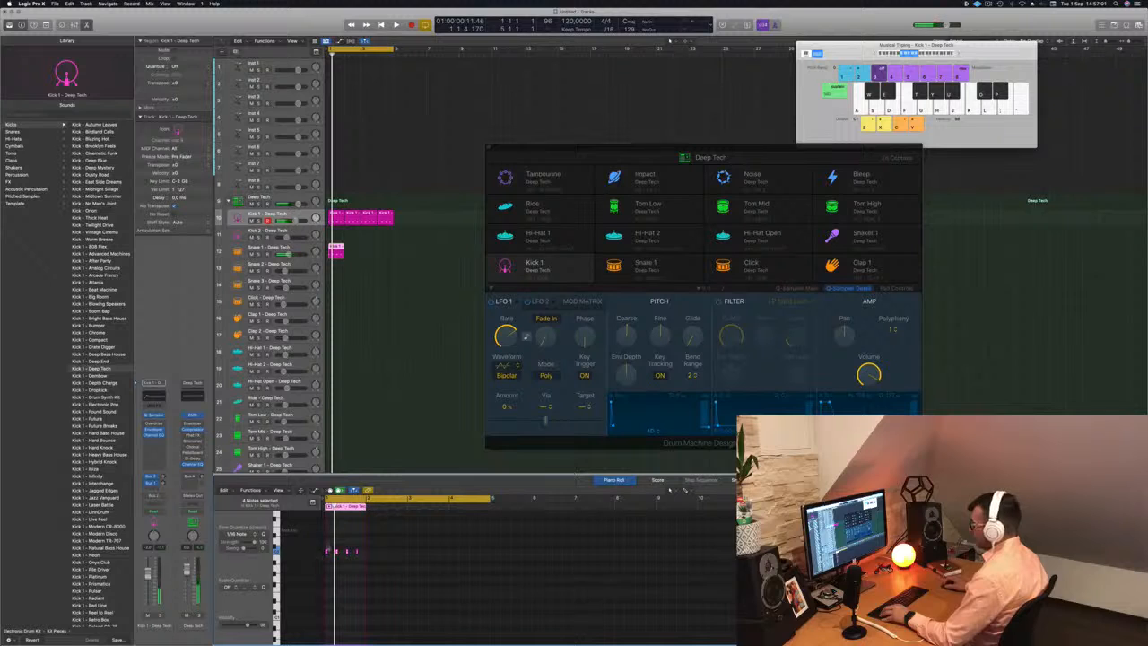
{"action": "key", "text": "space"}
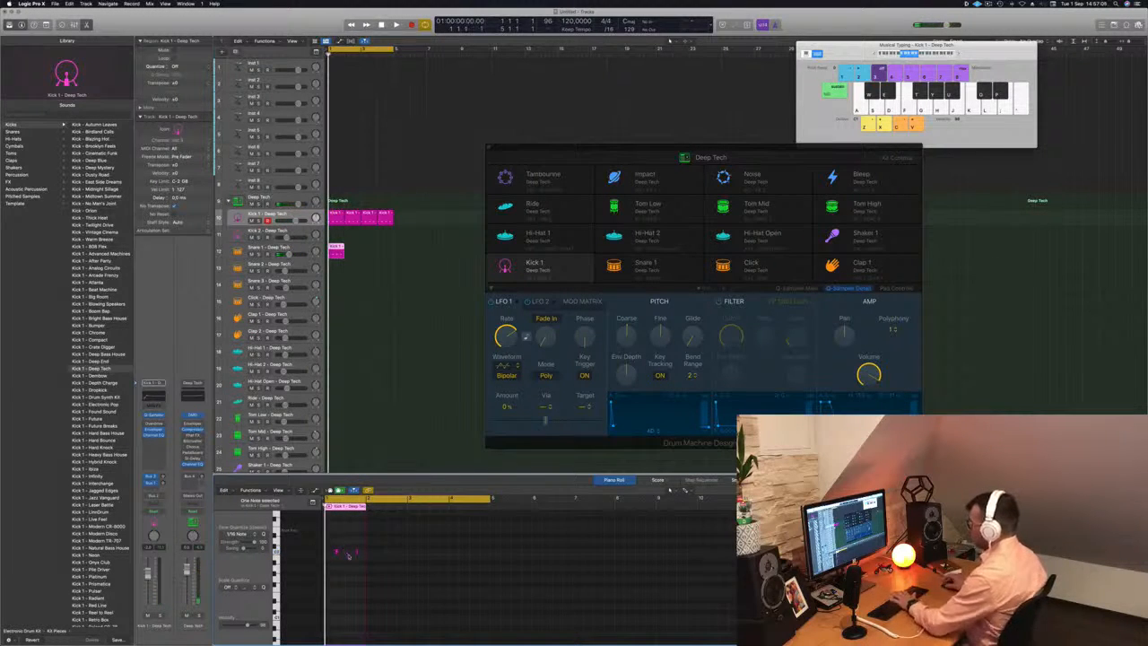
Duplicate the Snare 1 region until it fills the four-bar cycle, and play the kick and snare loop
{"action": "left_click_drag", "start_coordinate": [340, 254], "coordinate": [372, 253]}
{"action": "key", "text": "space"}
{"action": "scroll", "coordinate": [362, 263], "scroll_direction": "right", "scroll_amount": 1}
{"action": "scroll", "coordinate": [374, 279], "scroll_direction": "left", "scroll_amount": 3}
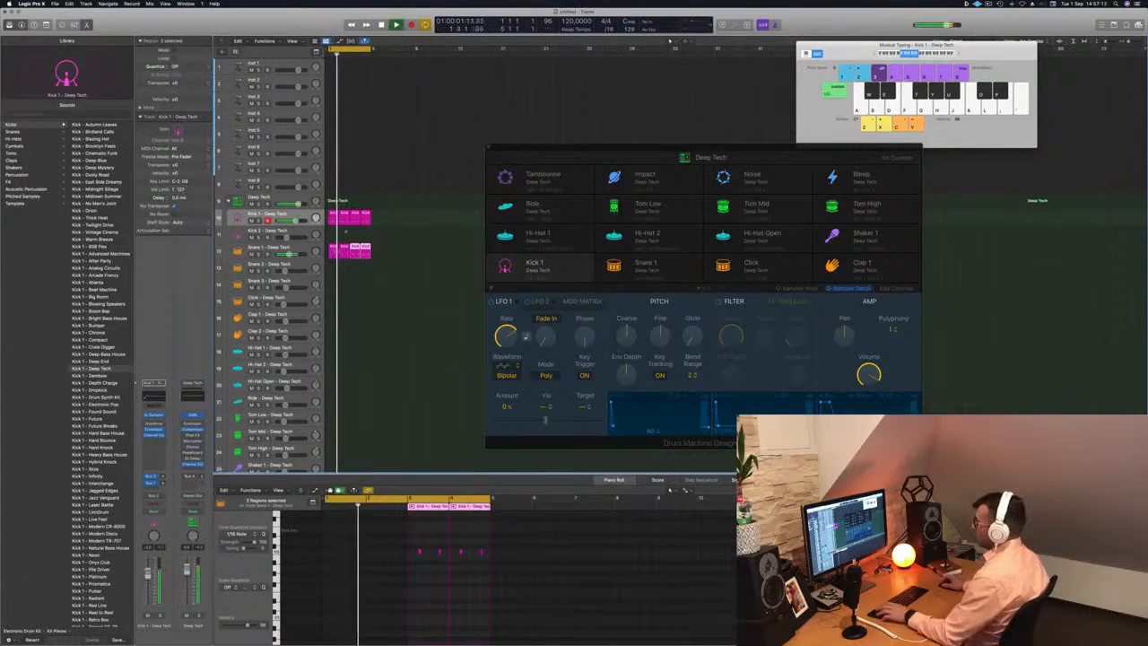
{"action": "key", "text": "space"}
Copy the first Kick 1 region onto the Hi-Hat Open track, raise its notes' pitch and shift them onto the off-beats
{"action": "left_click", "coordinate": [333, 214]}
{"action": "left_click_drag", "start_coordinate": [337, 216], "coordinate": [334, 385]}
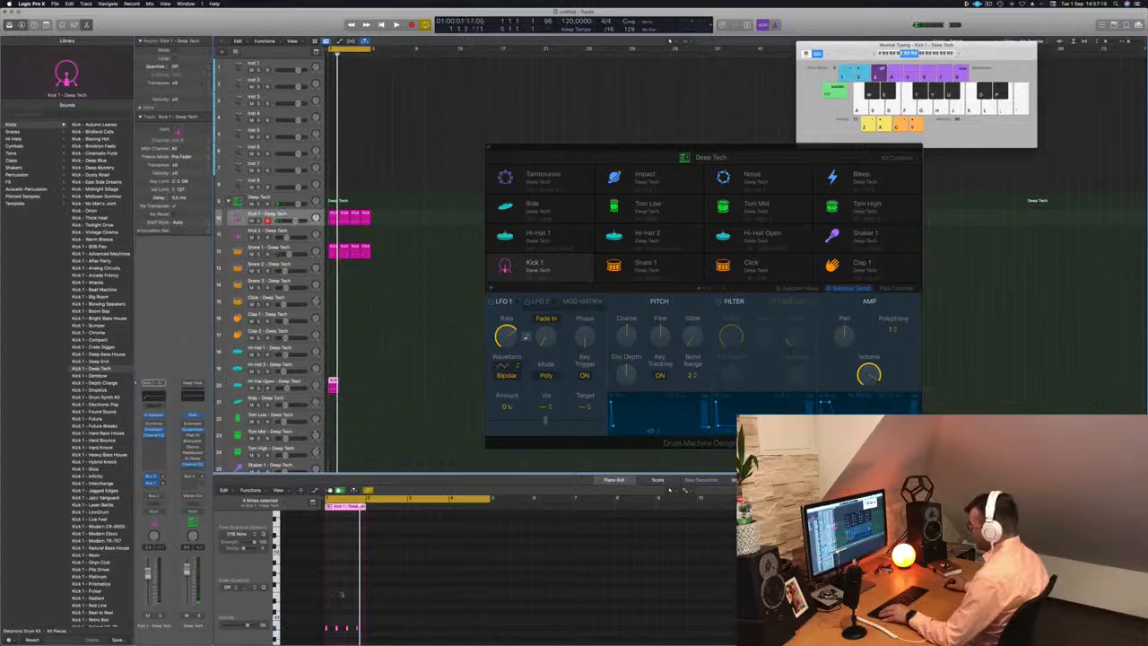
{"action": "scroll", "coordinate": [307, 601], "scroll_direction": "down", "scroll_amount": 3}
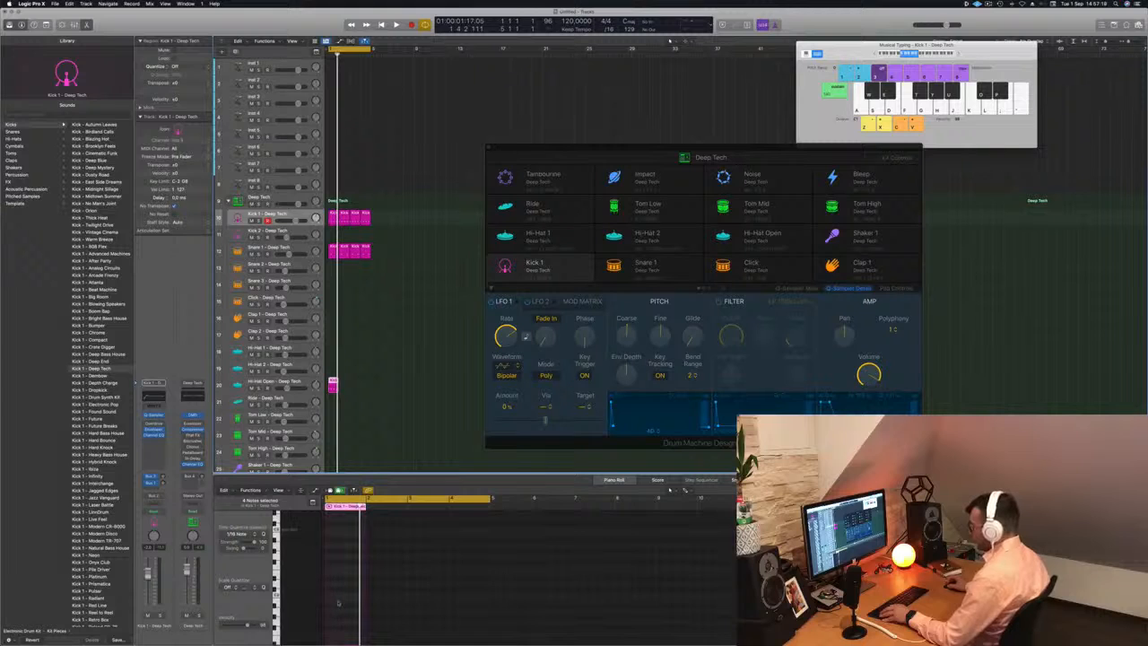
{"action": "scroll", "coordinate": [338, 602], "scroll_direction": "down", "scroll_amount": 3}
{"action": "left_click", "coordinate": [339, 602]}
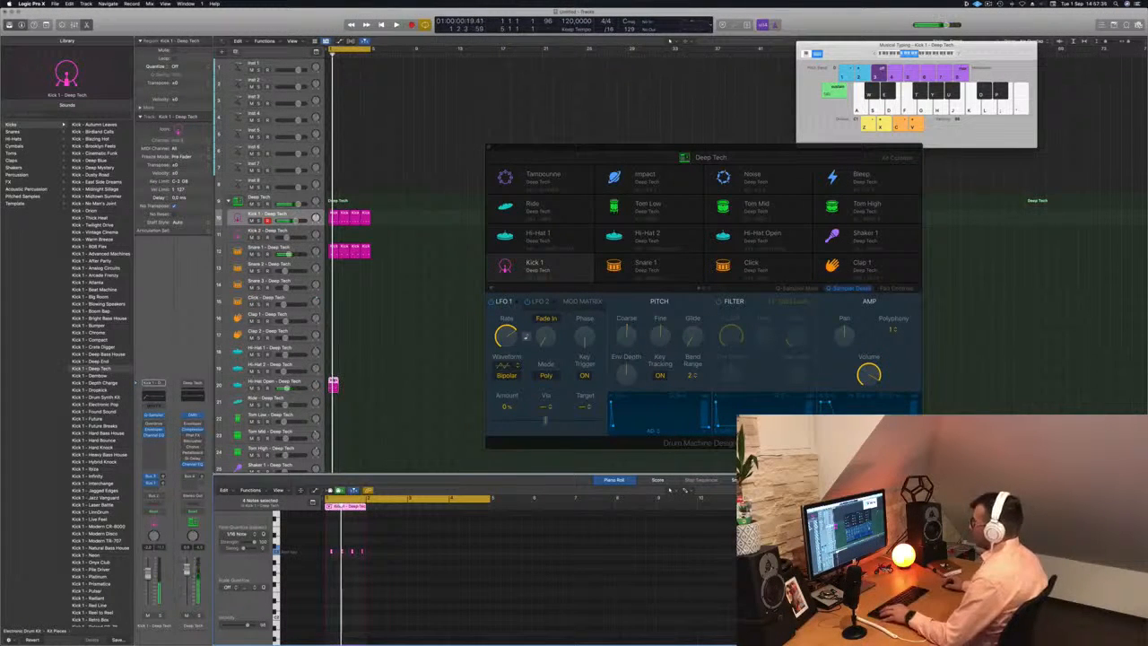
Duplicate the Hi-Hat Open region across the four-bar cycle and play the complete beat
{"action": "left_click_drag", "start_coordinate": [332, 384], "coordinate": [363, 386]}
{"action": "key", "text": "space"}
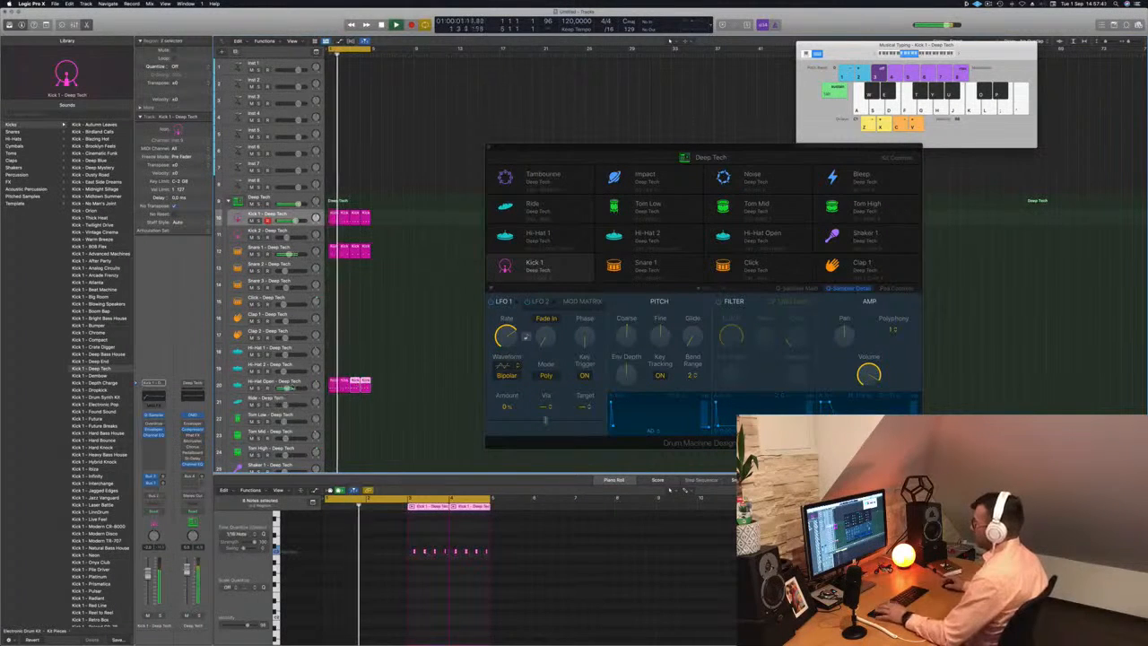
Trim the Hi-Hat Open sample's end to 0.136 s with a longer fade-out, and close the drum machine window
{"action": "left_click", "coordinate": [273, 382]}
{"action": "key", "text": "Return"}
{"action": "left_click", "coordinate": [269, 249]}
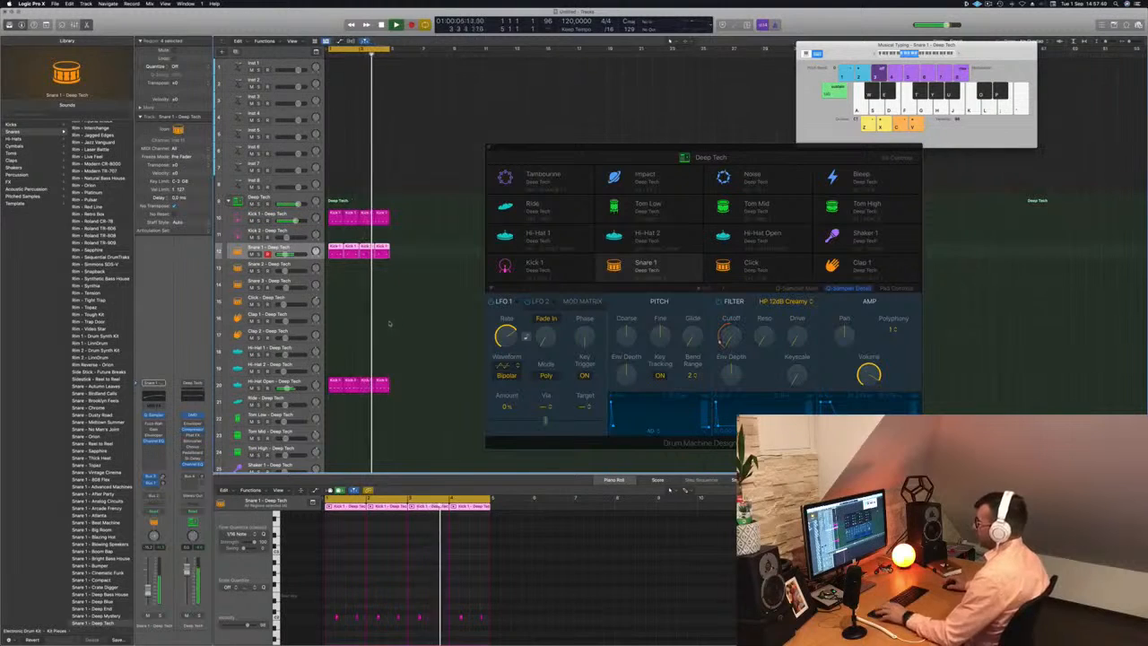
{"action": "left_click", "coordinate": [725, 236]}
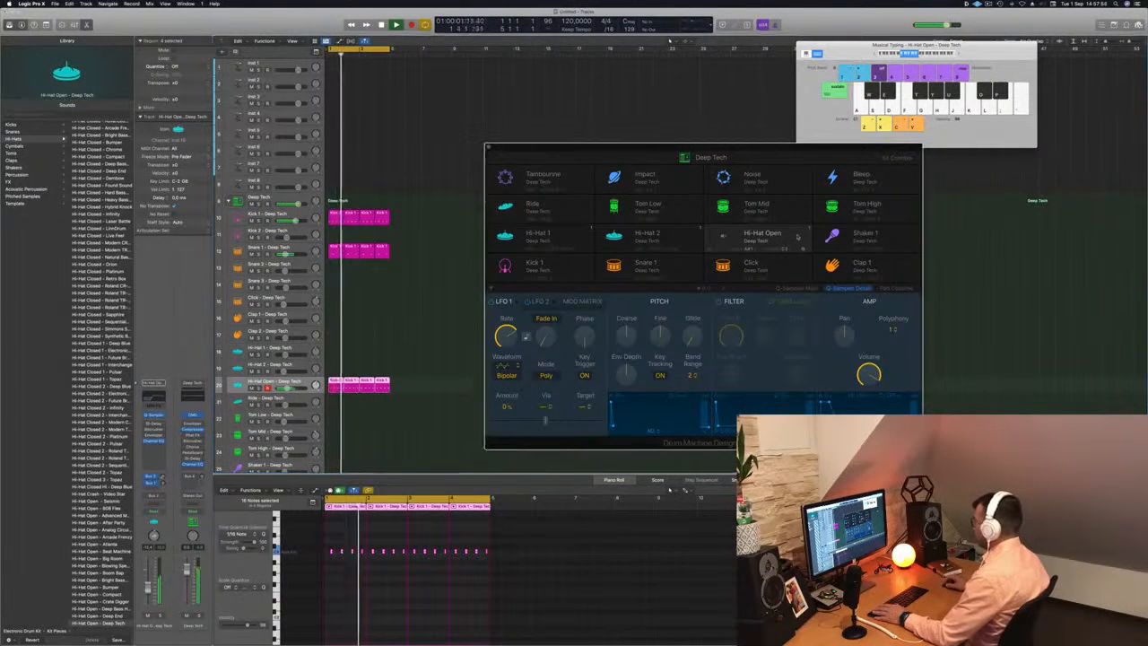
{"action": "left_click", "coordinate": [799, 288]}
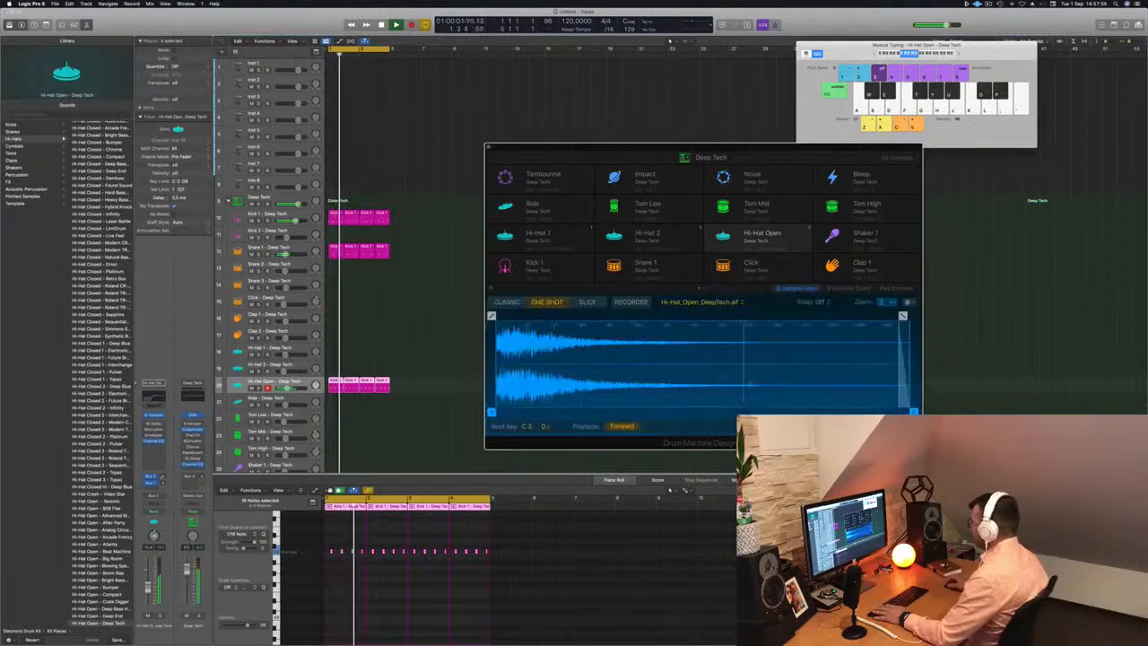
{"action": "left_click_drag", "start_coordinate": [903, 316], "coordinate": [784, 316]}
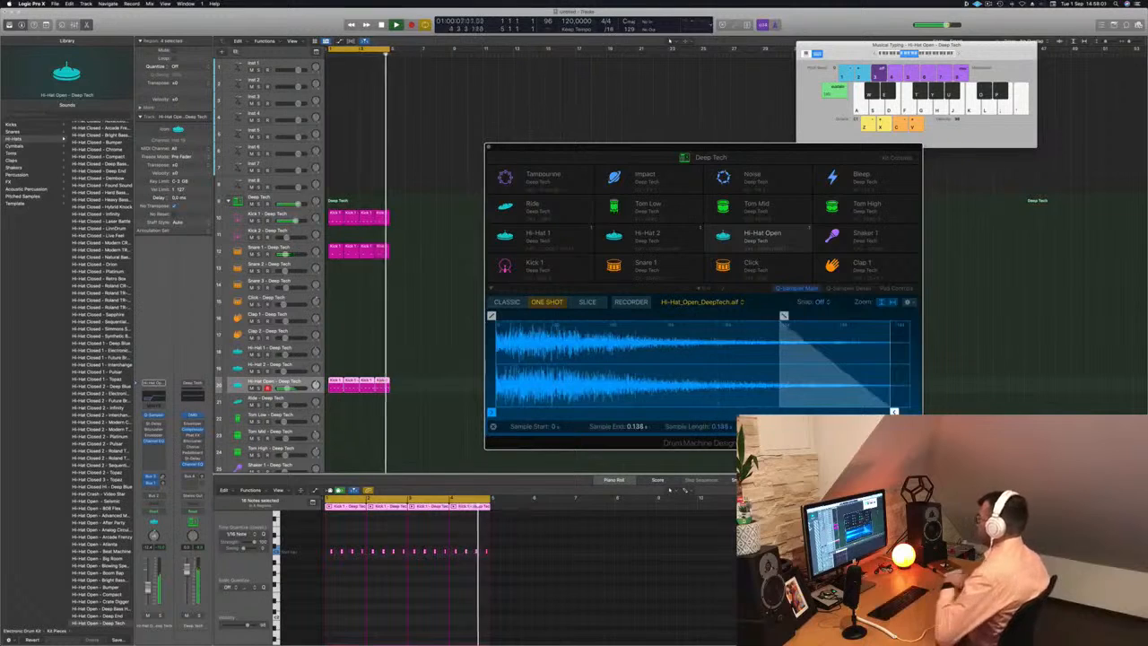
{"action": "left_click_drag", "start_coordinate": [894, 412], "coordinate": [894, 412]}
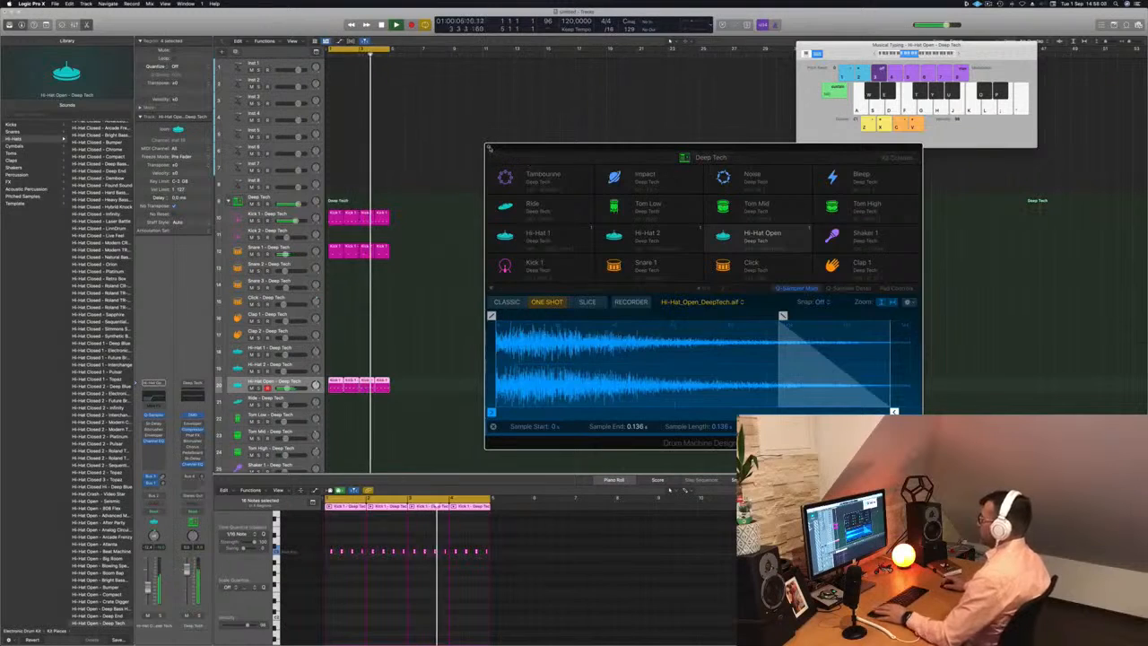
{"action": "left_click", "coordinate": [488, 147]}
Copy the second Kick 1 region onto the Tom Low track, reduce it to one note near the bar's end and play it
{"action": "scroll", "coordinate": [441, 348], "scroll_direction": "left", "scroll_amount": 2}
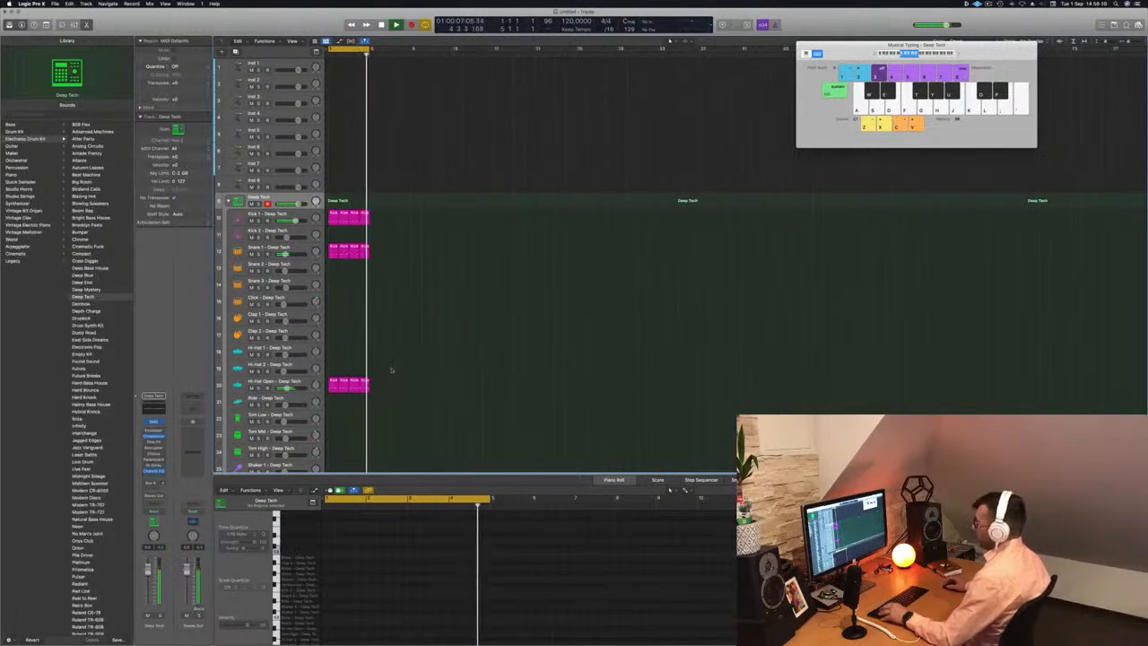
{"action": "scroll", "coordinate": [410, 373], "scroll_direction": "down", "scroll_amount": 3}
{"action": "scroll", "coordinate": [389, 334], "scroll_direction": "down", "scroll_amount": 1}
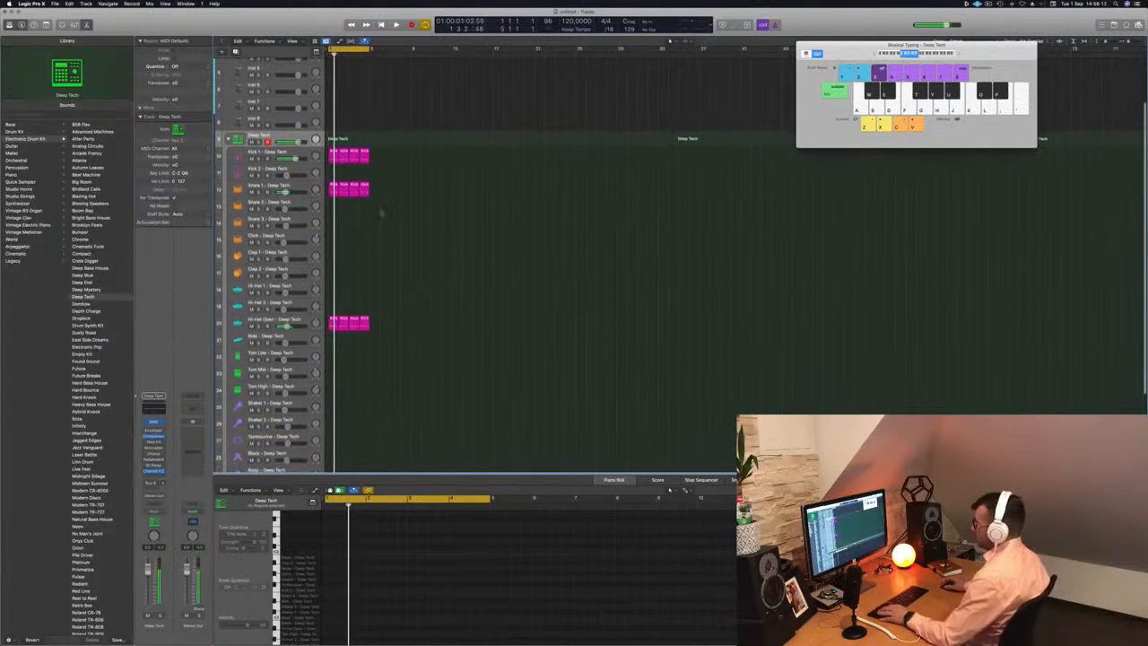
{"action": "left_click_drag", "start_coordinate": [341, 156], "coordinate": [342, 355]}
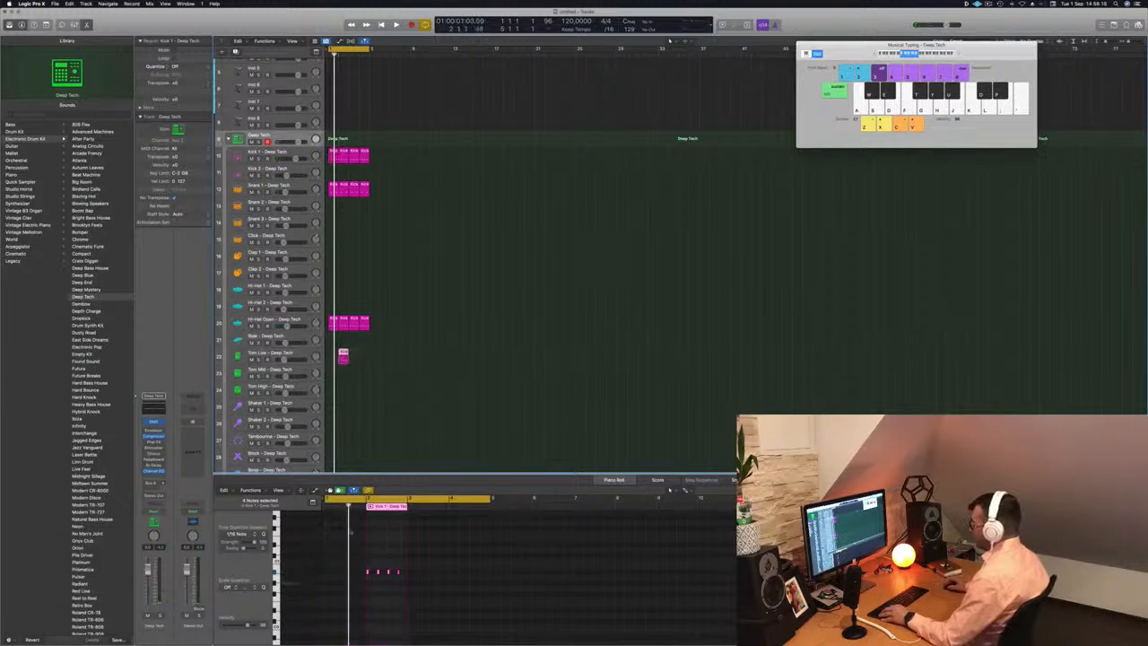
{"action": "left_click_drag", "start_coordinate": [400, 560], "coordinate": [382, 582]}
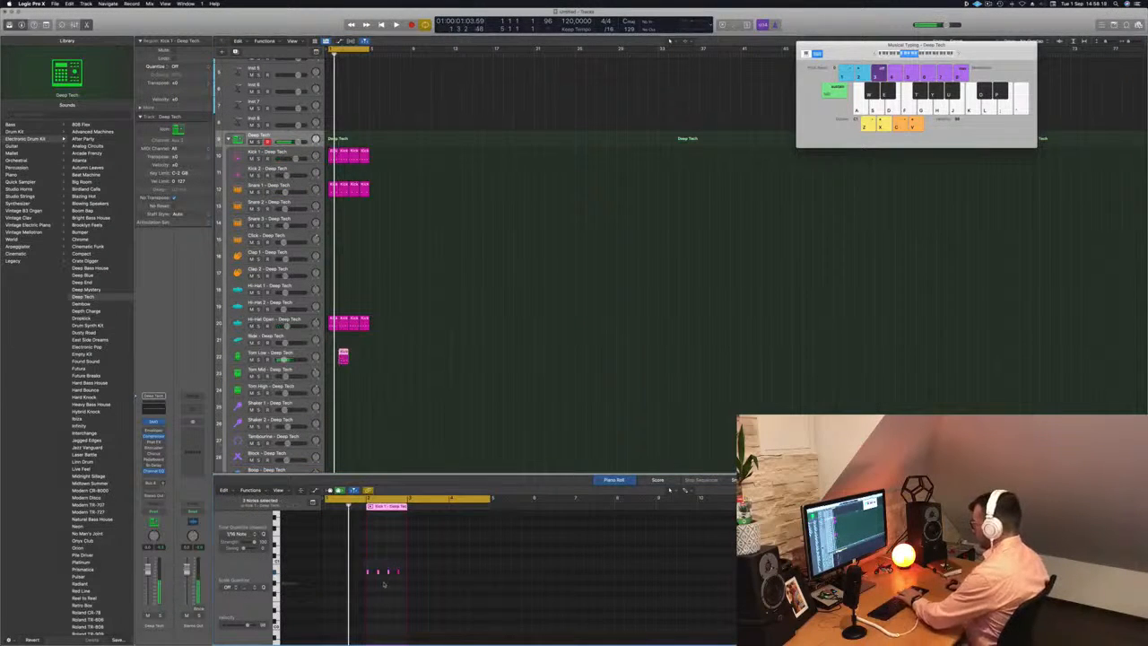
{"action": "scroll", "coordinate": [373, 572], "scroll_direction": "right", "scroll_amount": 1}
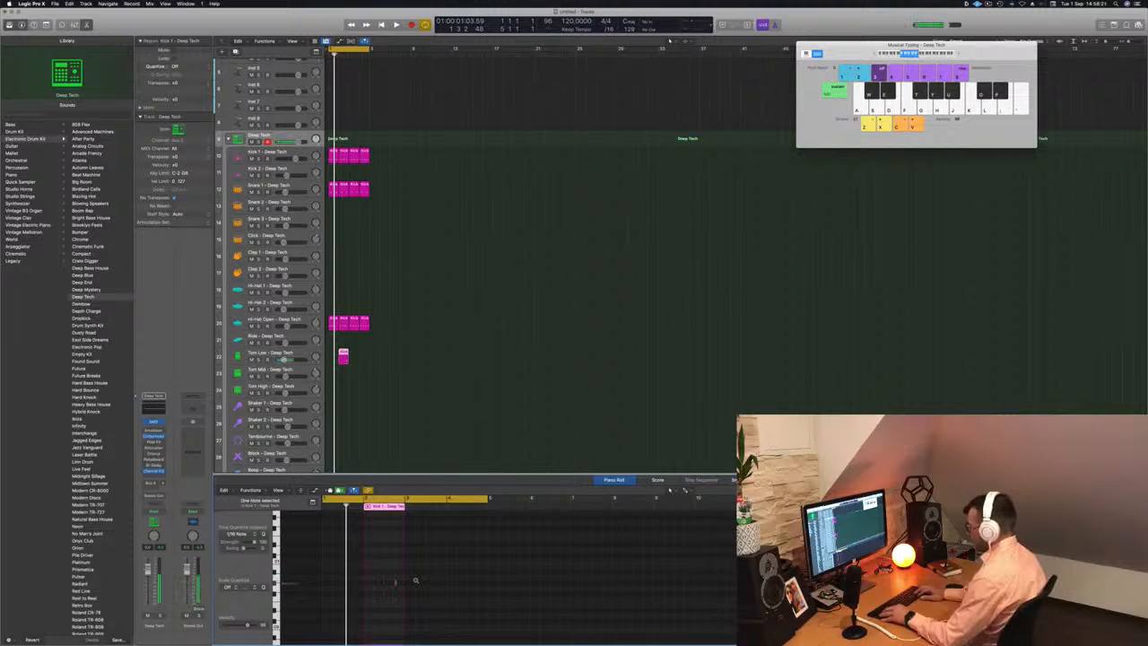
{"action": "key", "text": "space"}
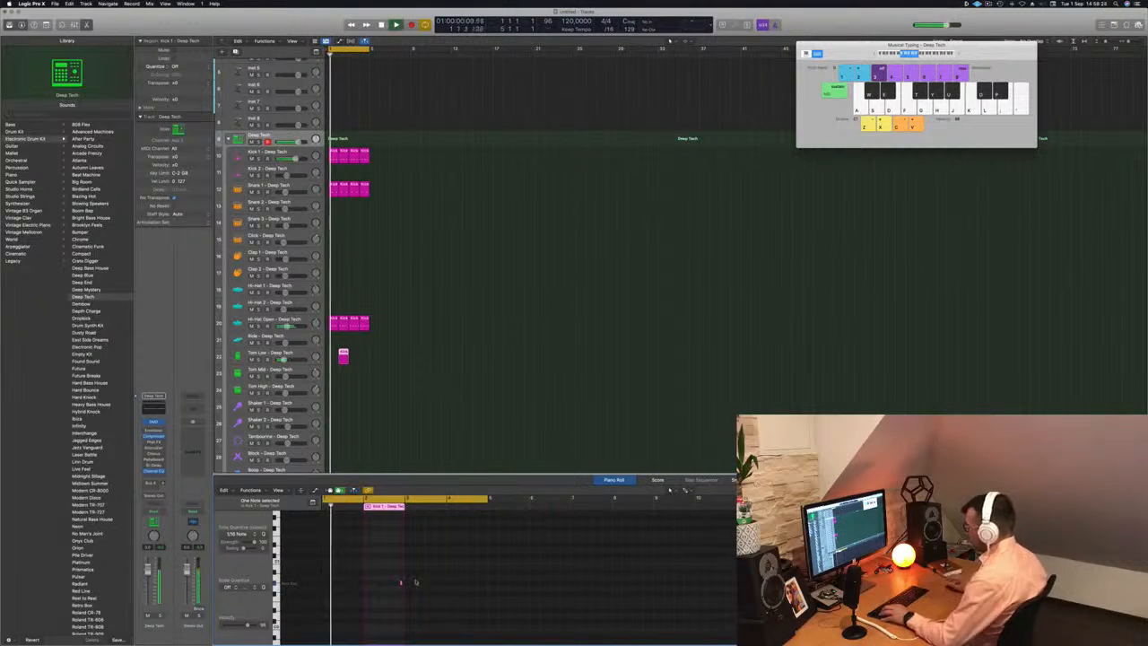
Duplicate the Tom Low region until it fills the four-bar cycle, and listen to the beat
{"action": "mouse_move", "coordinate": [340, 354]}
{"action": "left_mouse_down"}
{"action": "mouse_move", "coordinate": [325, 357]}
{"action": "mouse_move", "coordinate": [359, 357]}
{"action": "left_mouse_up"}
{"action": "scroll", "coordinate": [401, 356], "scroll_direction": "down", "scroll_amount": 3}
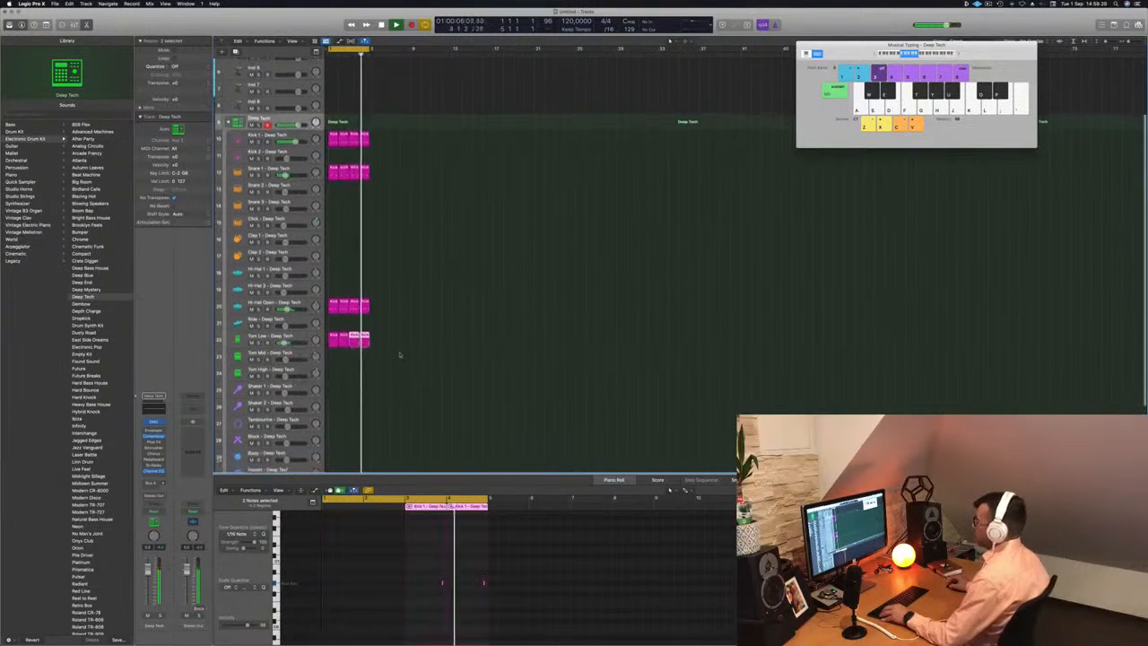
{"action": "scroll", "coordinate": [404, 344], "scroll_direction": "down", "scroll_amount": 1}
{"action": "scroll", "coordinate": [404, 344], "scroll_direction": "down", "scroll_amount": 2}
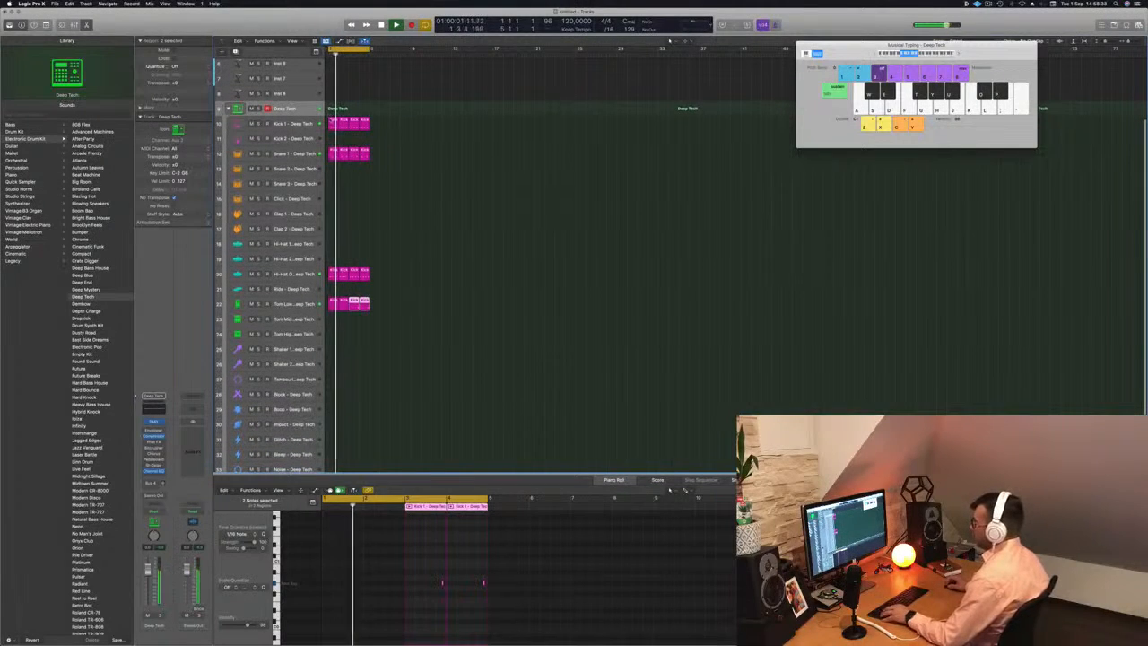
Copy the first Kick 1 region onto the Shaker 2 track, raise its notes' pitch and double them into eight evenly spaced hits
{"action": "left_click_drag", "start_coordinate": [332, 123], "coordinate": [332, 363]}
{"action": "scroll", "coordinate": [337, 570], "scroll_direction": "left", "scroll_amount": 1}
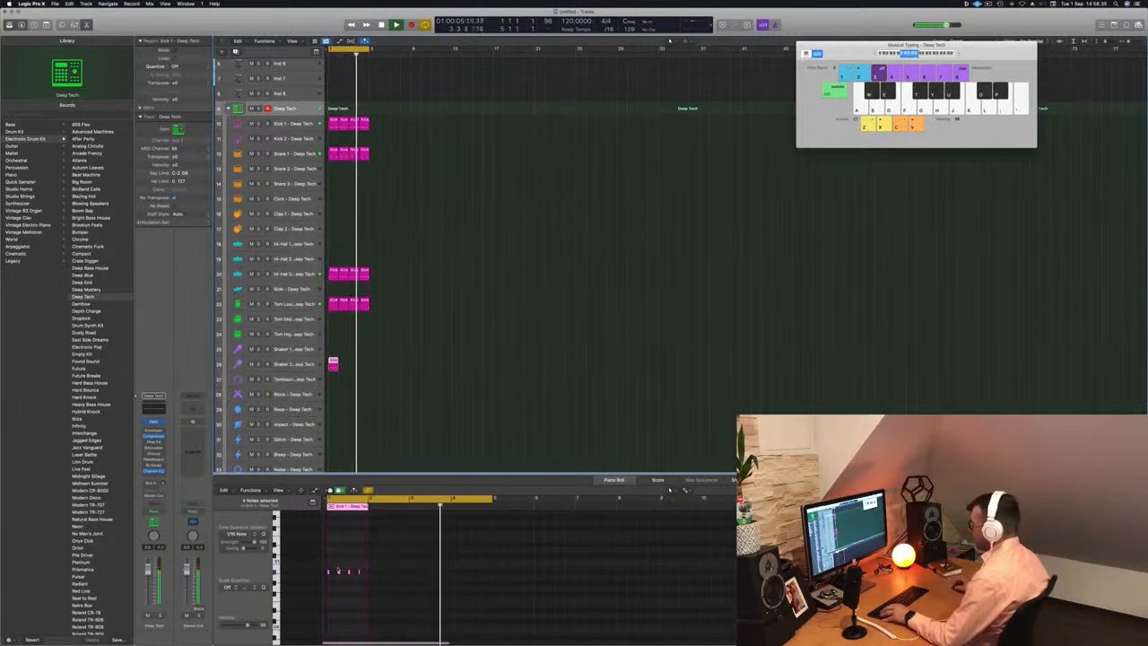
{"action": "left_click_drag", "start_coordinate": [360, 567], "coordinate": [322, 578]}
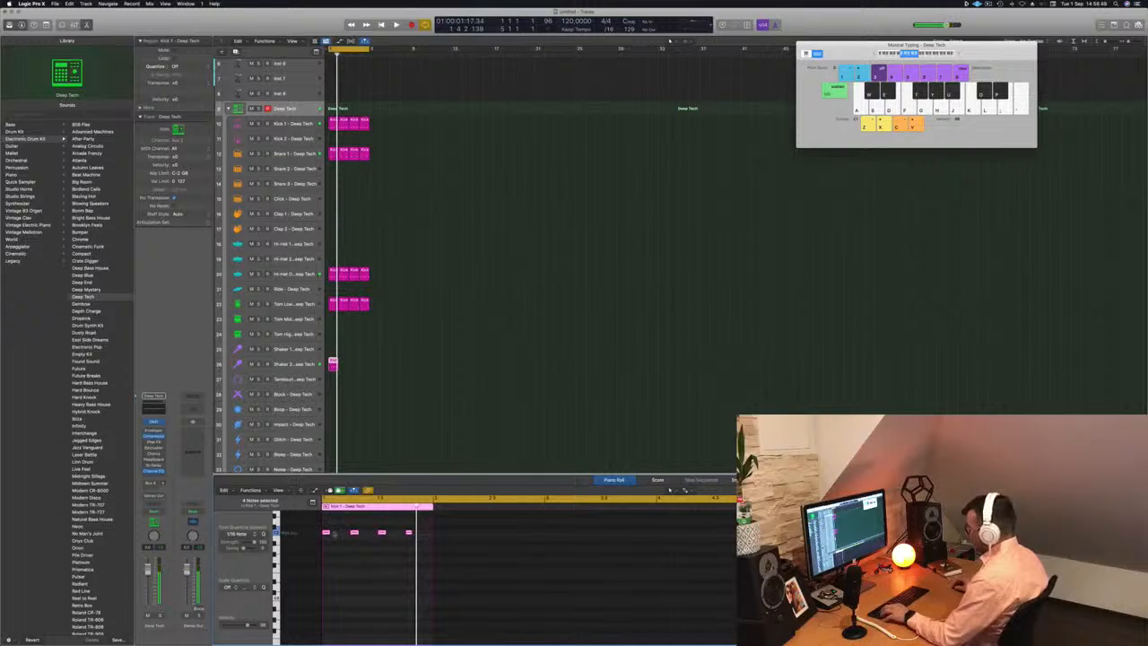
{"action": "left_click_drag", "start_coordinate": [326, 534], "coordinate": [340, 536]}
{"action": "key", "text": "space"}
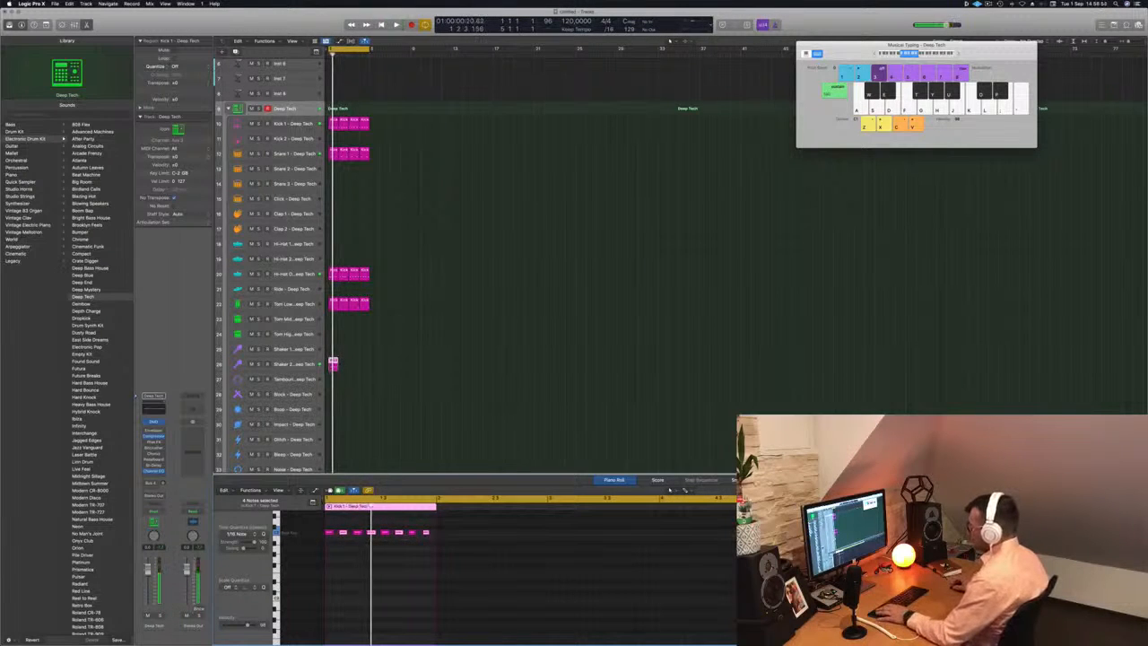
Duplicate the Shaker 2 region across the four-bar cycle and listen to the loop
{"action": "left_click", "coordinate": [310, 364]}
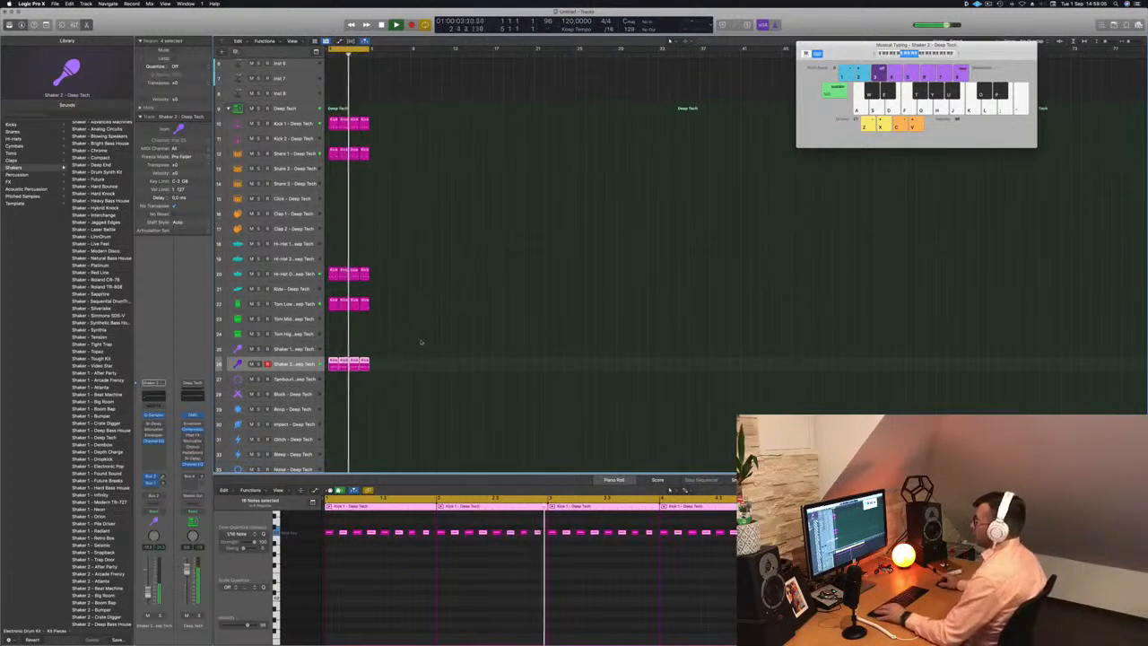
{"action": "scroll", "coordinate": [422, 342], "scroll_direction": "down", "scroll_amount": 4}
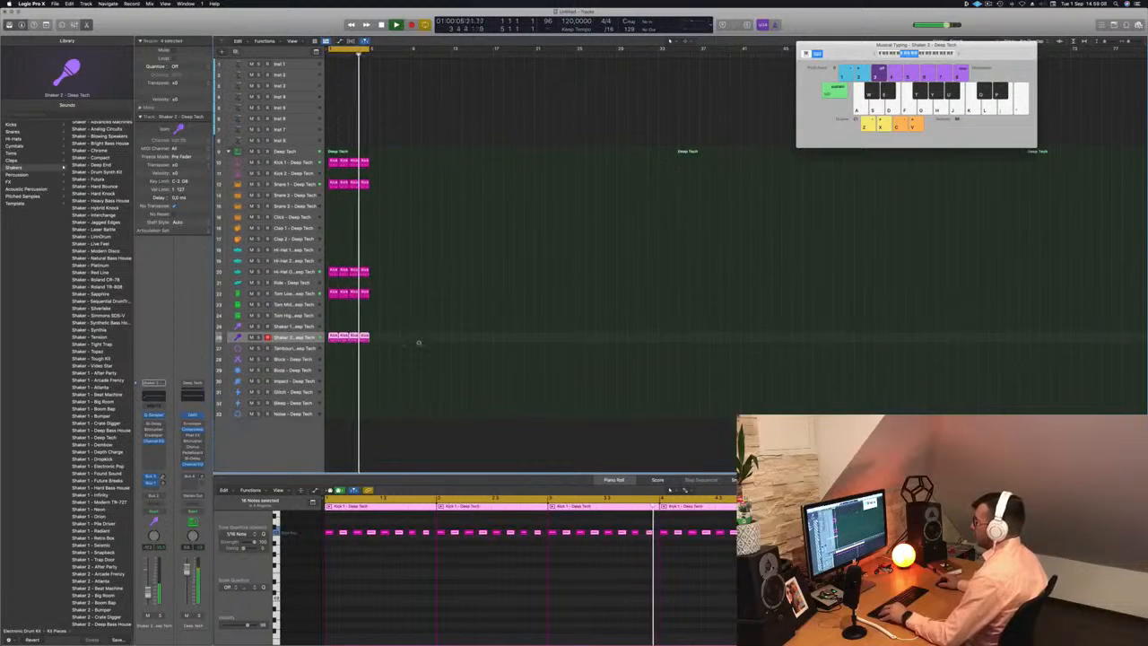
{"action": "key", "text": "super+Up"}
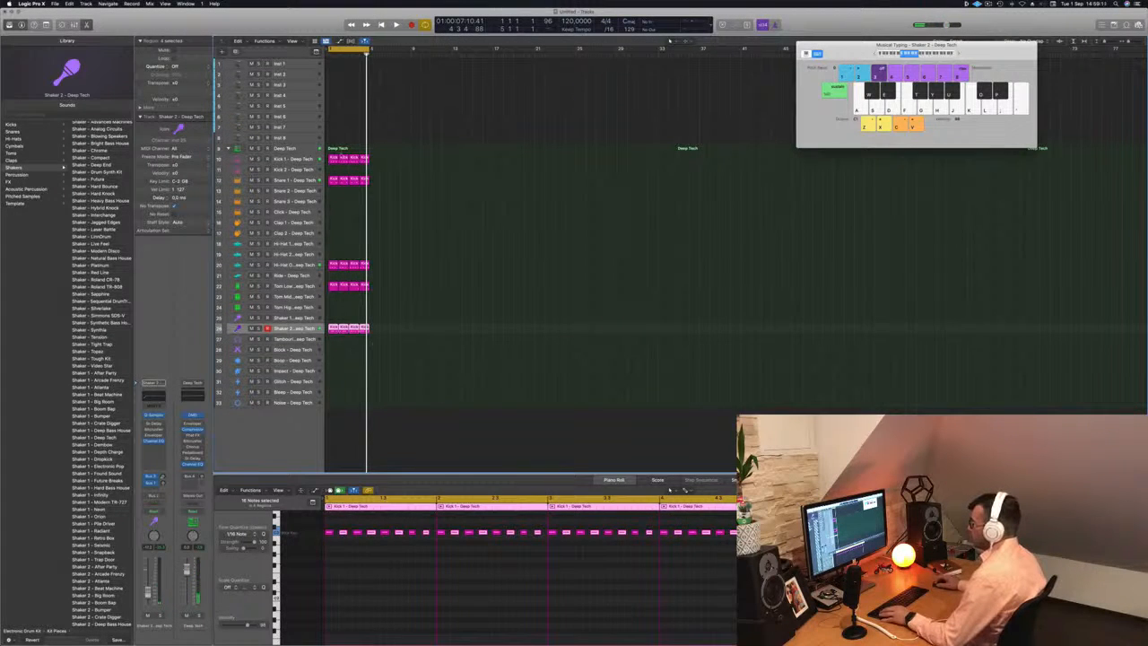
Copy the first Kick 1 region onto the Boop track, raise its notes' pitch and shift them onto the off-beats
{"action": "left_click", "coordinate": [334, 159]}
{"action": "left_click_drag", "start_coordinate": [332, 197], "coordinate": [332, 361]}
{"action": "left_click_drag", "start_coordinate": [426, 567], "coordinate": [320, 595]}
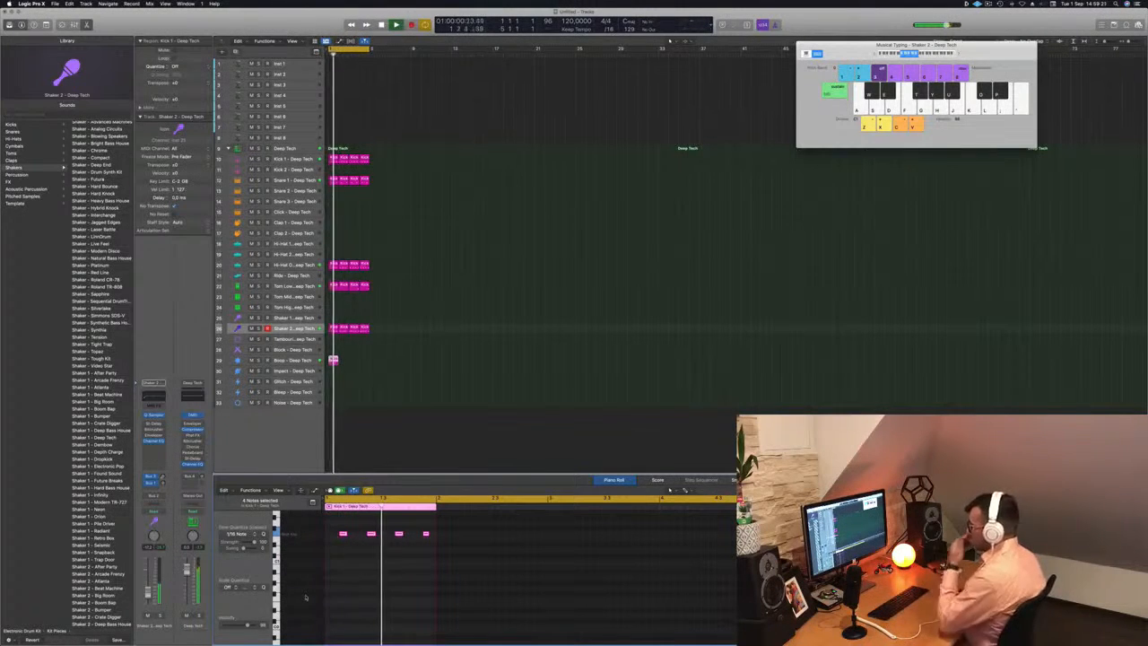
Duplicate the Boop region across the four-bar cycle and select the Boop track
{"action": "left_click", "coordinate": [333, 360]}
{"action": "left_click_drag", "start_coordinate": [333, 360], "coordinate": [354, 373]}
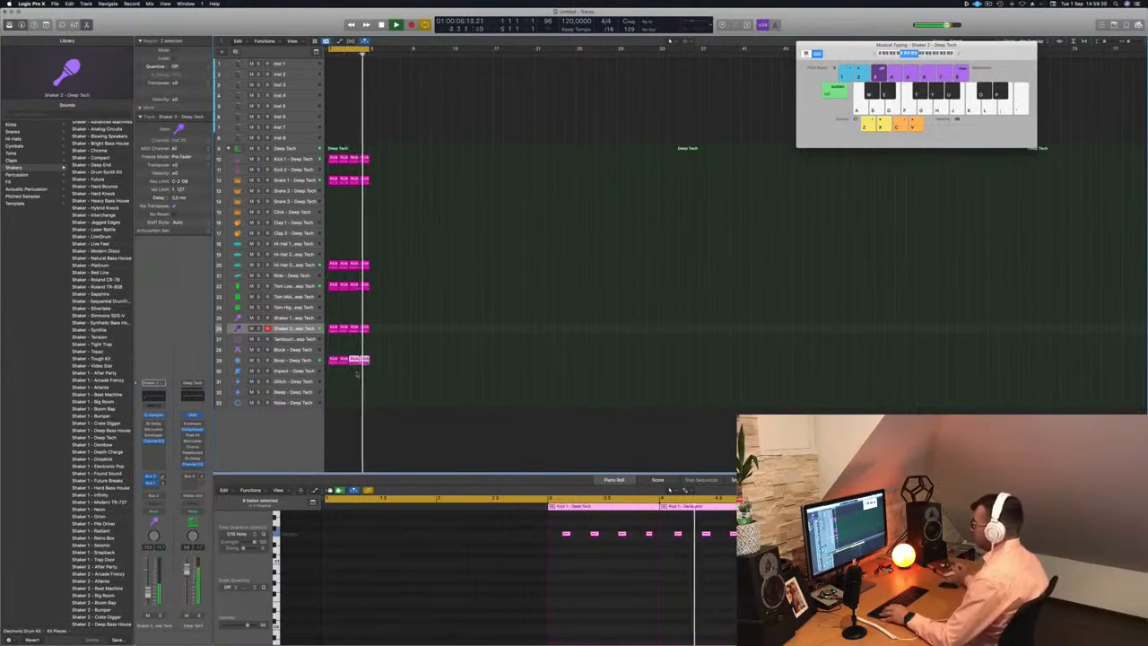
{"action": "left_click", "coordinate": [293, 360]}
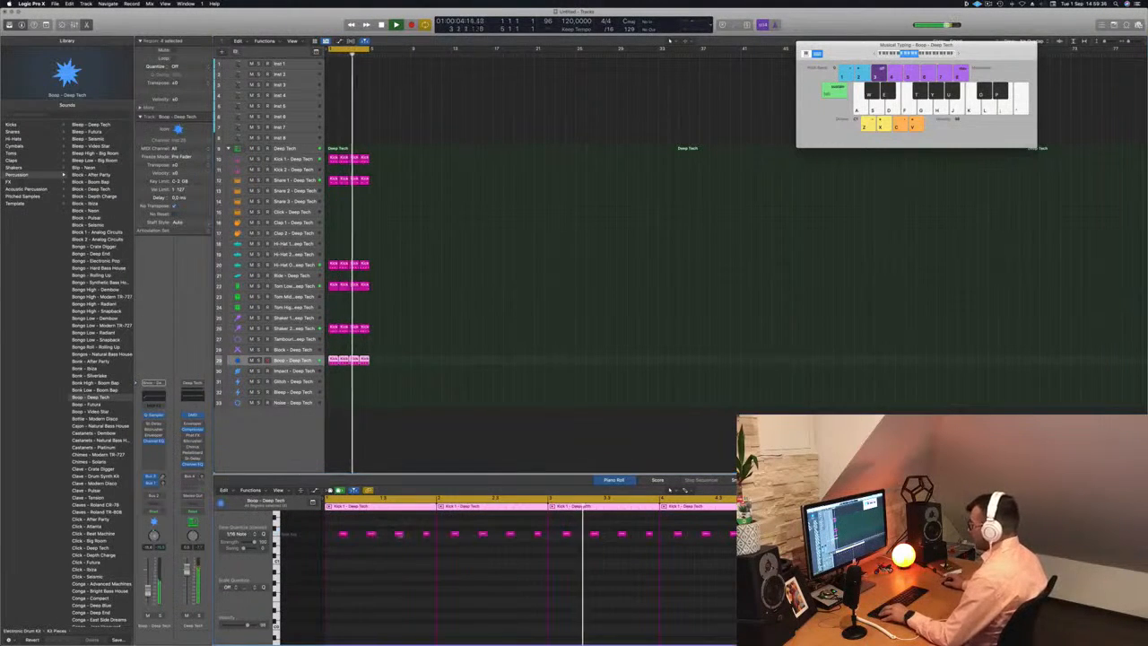
Try extra notes at the end of the first Boop region across the cycle, and undo the changes
{"action": "left_click_drag", "start_coordinate": [405, 540], "coordinate": [422, 541]}
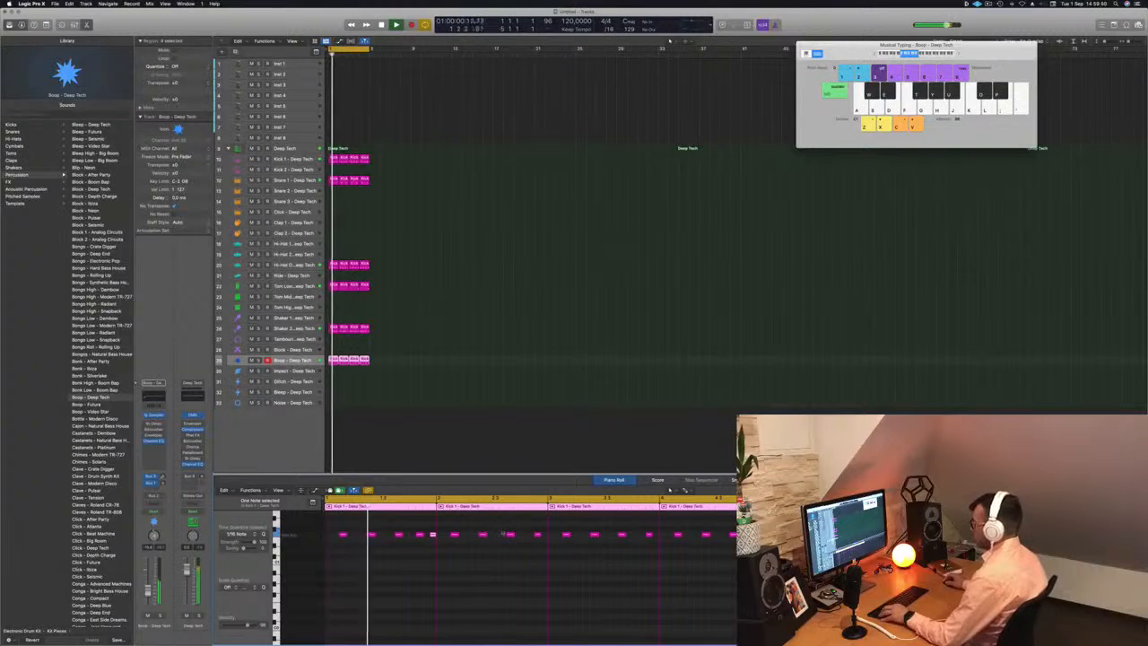
{"action": "left_click_drag", "start_coordinate": [394, 359], "coordinate": [342, 368]}
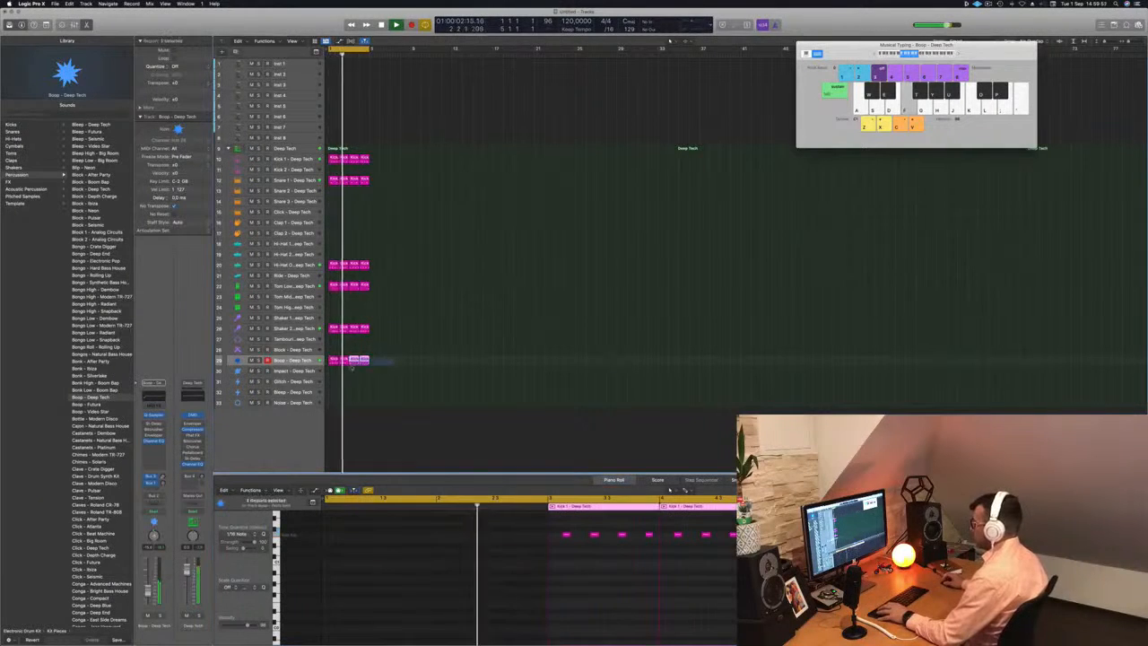
{"action": "left_click", "coordinate": [334, 359]}
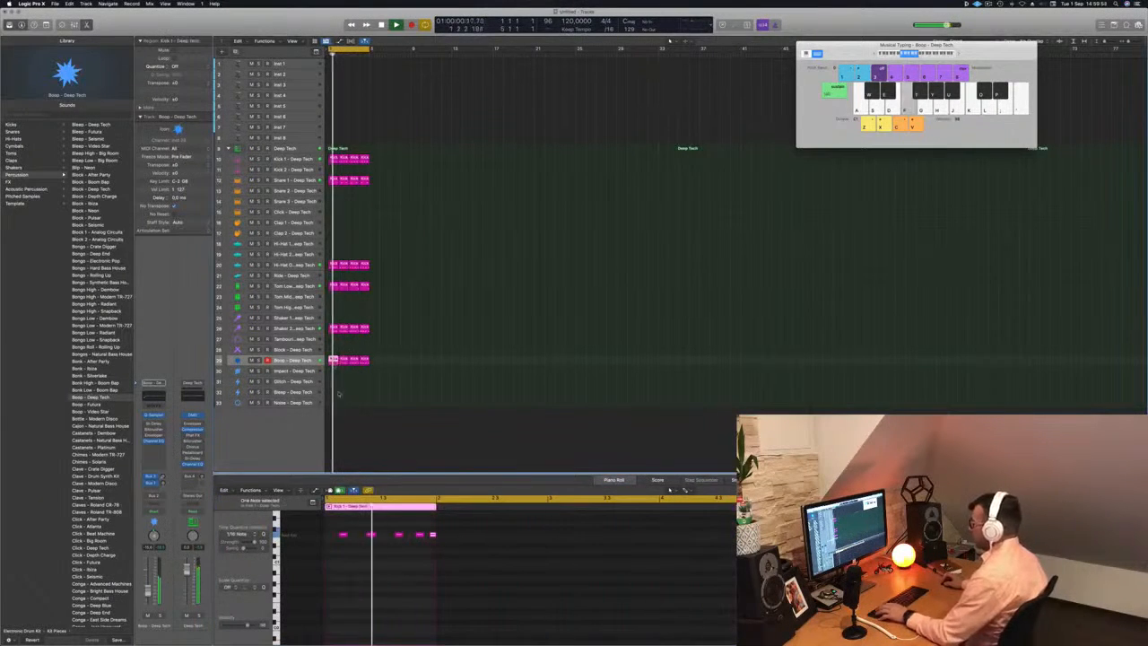
{"action": "key", "text": "super+z"}
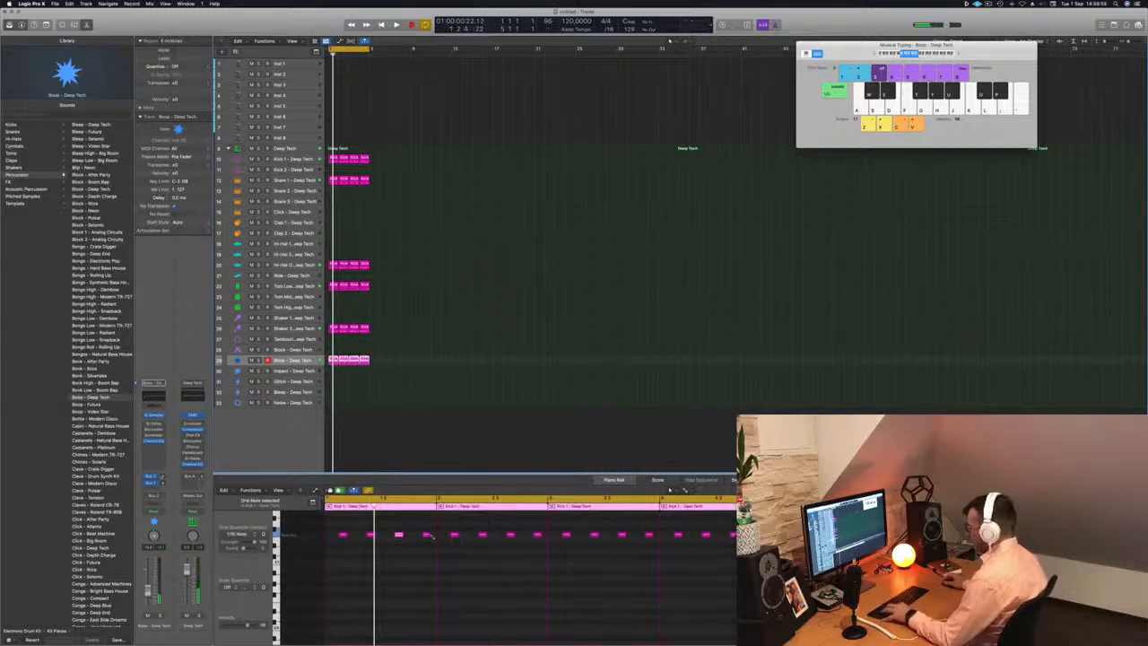
Add a copied note between the last two notes of the first Boop region and play it
{"action": "left_click", "coordinate": [400, 564]}
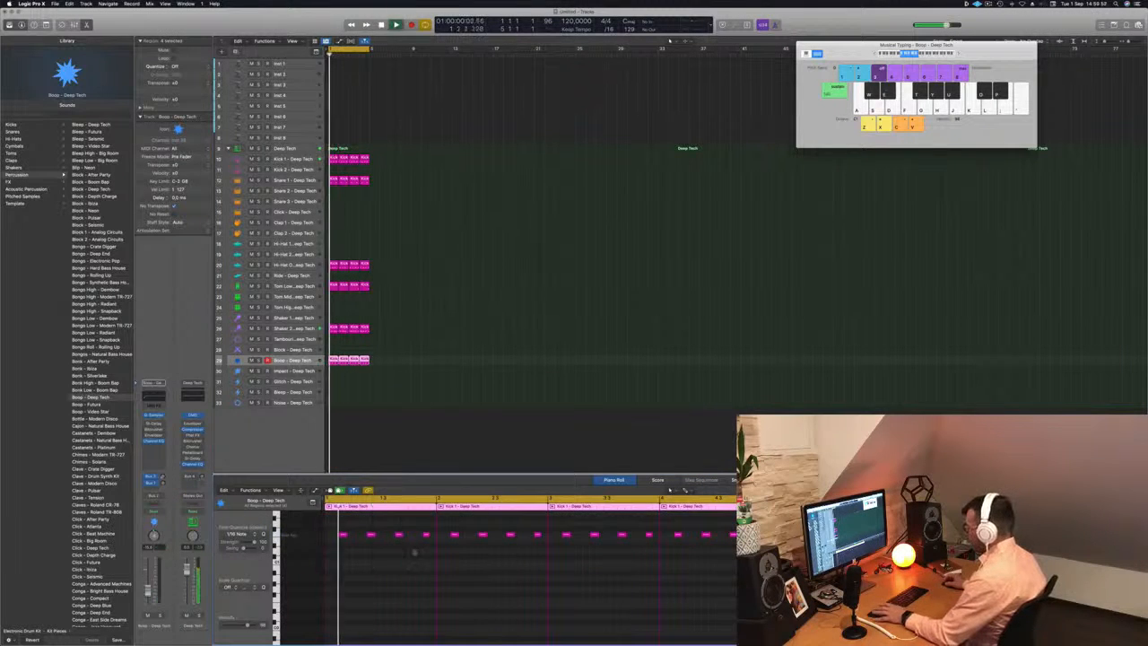
{"action": "left_click_drag", "start_coordinate": [425, 536], "coordinate": [412, 538]}
{"action": "key", "text": "space"}
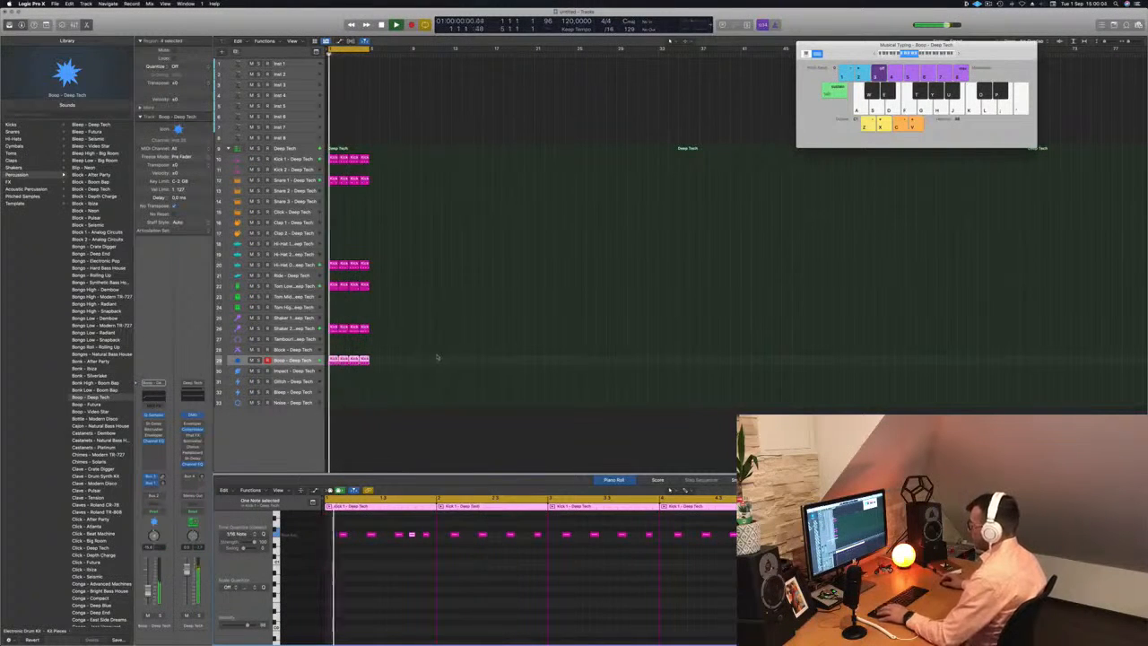
Delete the other Boop regions and refill the four-bar cycle with copies of the edited first region
{"action": "left_click", "coordinate": [394, 362]}
{"action": "key", "text": "BackSpace"}
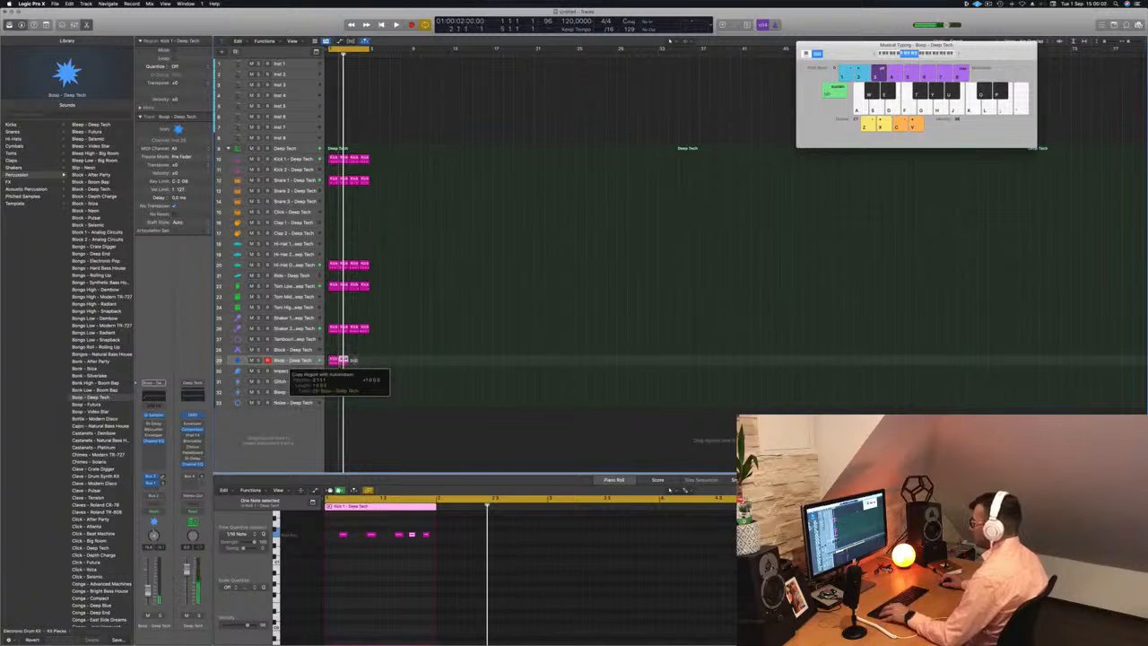
{"action": "left_click_drag", "start_coordinate": [342, 361], "coordinate": [355, 362]}
{"action": "key", "text": "space"}
Select all regions in the arrangement and name them by their tracks
{"action": "scroll", "coordinate": [403, 364], "scroll_direction": "down", "scroll_amount": 5}
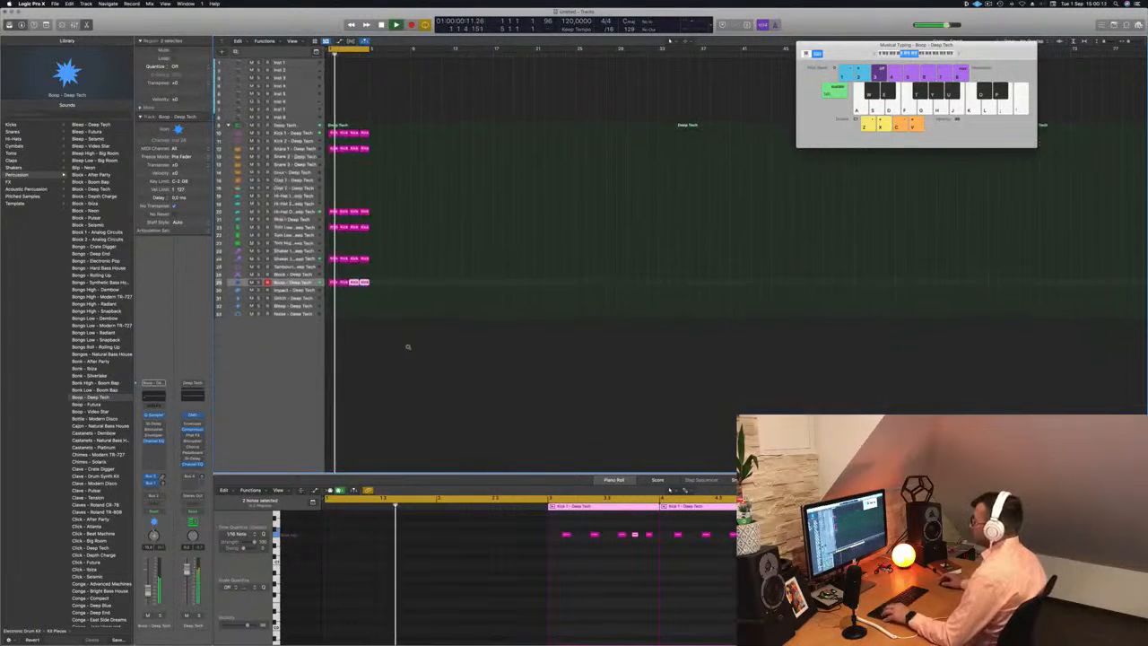
{"action": "key", "text": "super+Down"}
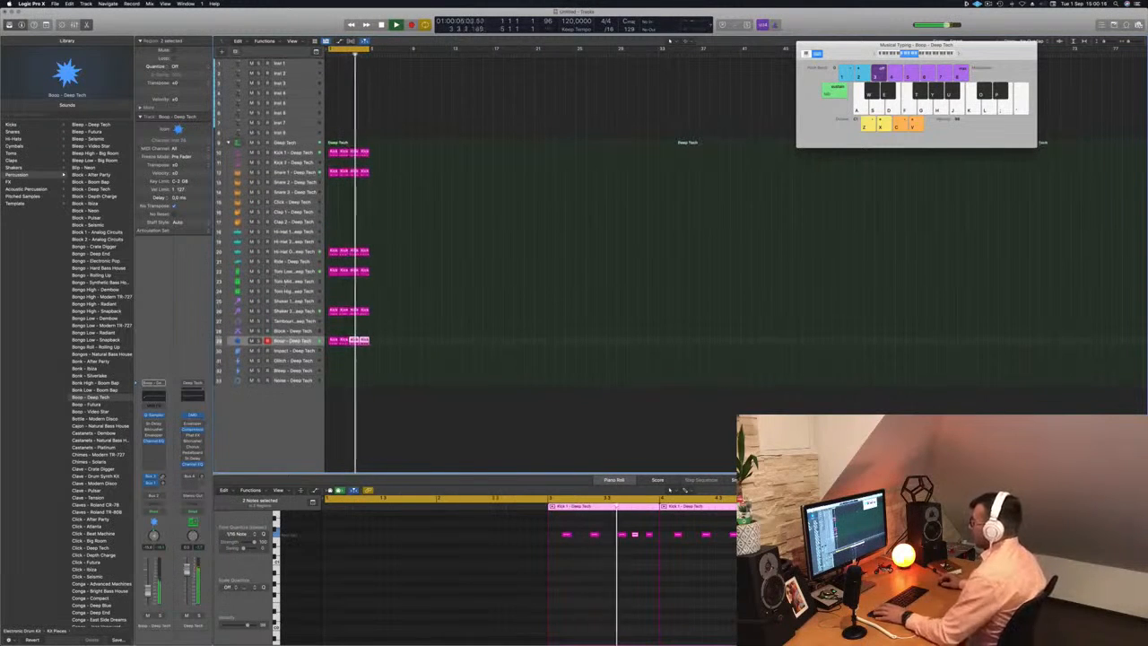
{"action": "left_click", "coordinate": [417, 264]}
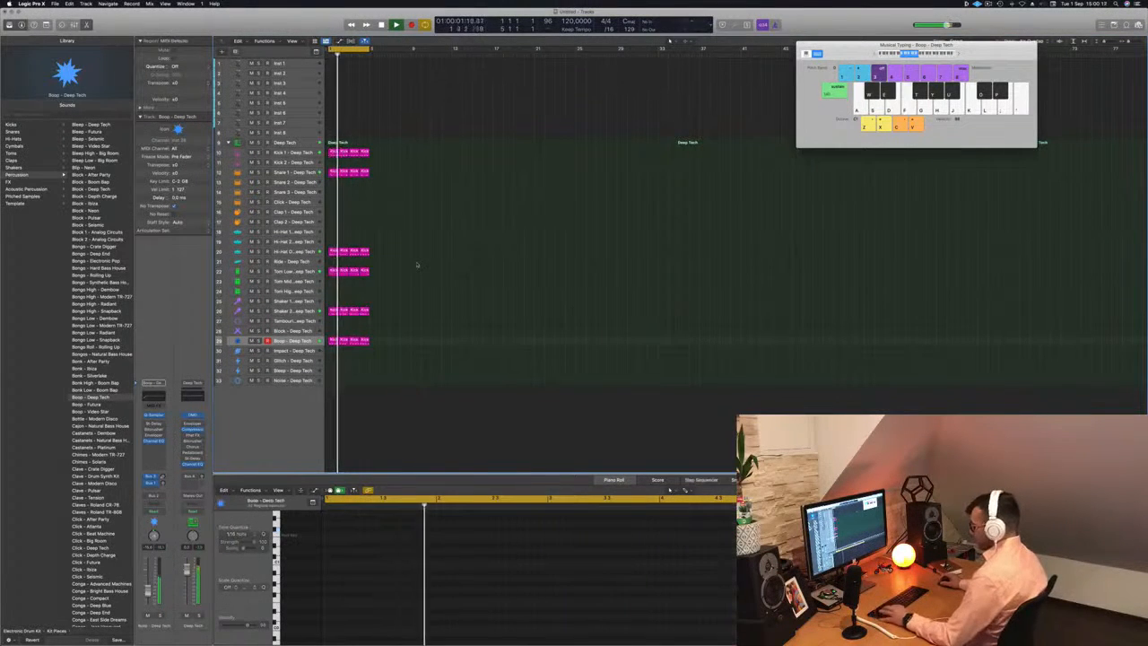
{"action": "key", "text": "super+a"}
{"action": "right_click", "coordinate": [369, 252]}
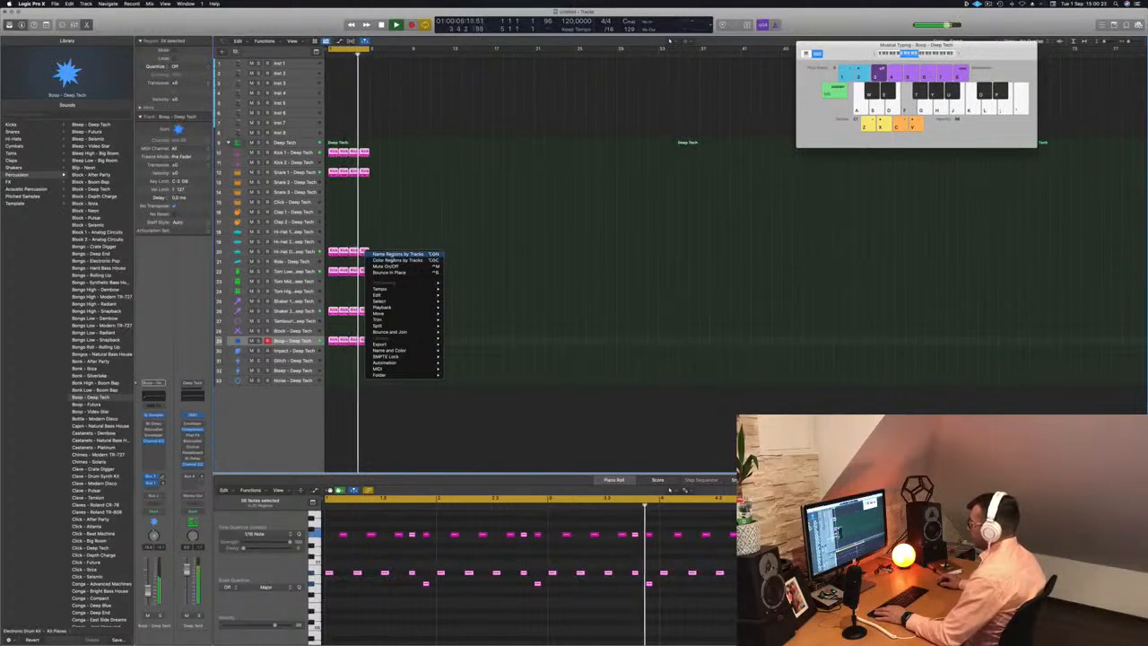
{"action": "left_click", "coordinate": [391, 255]}
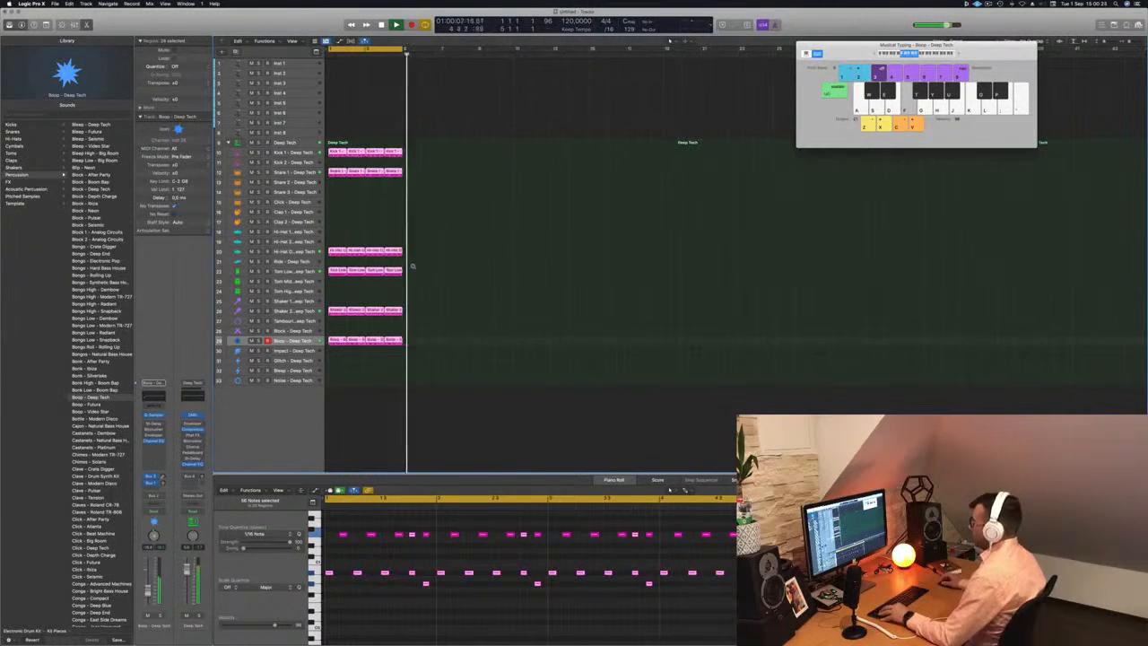
{"action": "scroll", "coordinate": [412, 266], "scroll_direction": "right", "scroll_amount": 2}
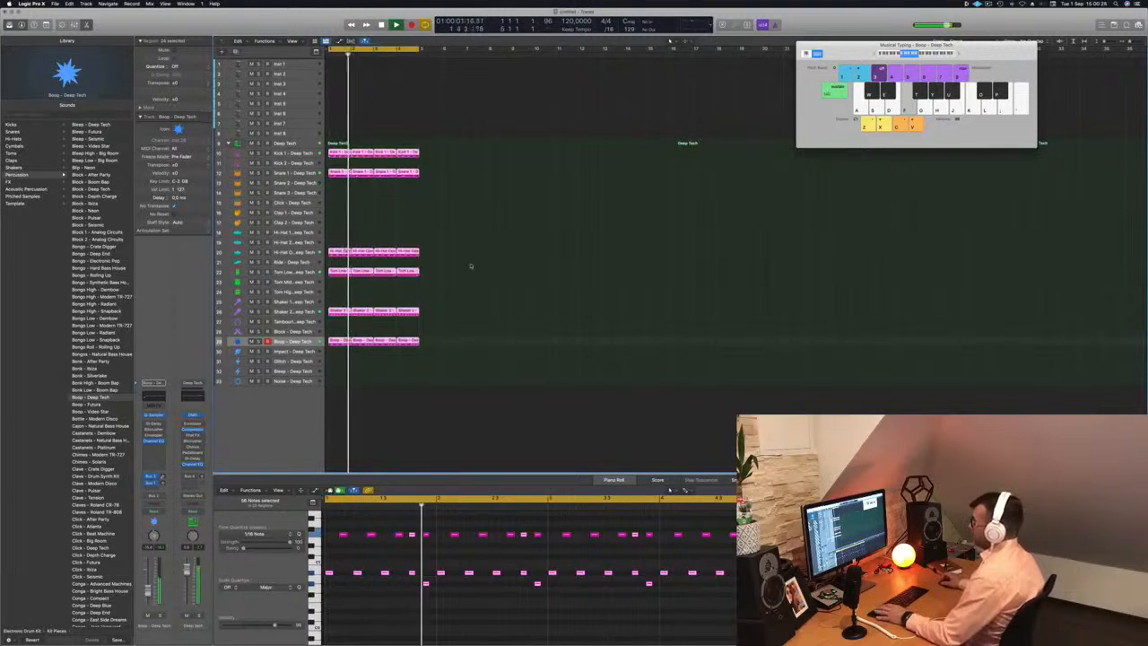
Select the Inst 1 track, enlarge its track row, and open its Alchemy instrument, placing the synth window clear of the regions
{"action": "left_click", "coordinate": [467, 254]}
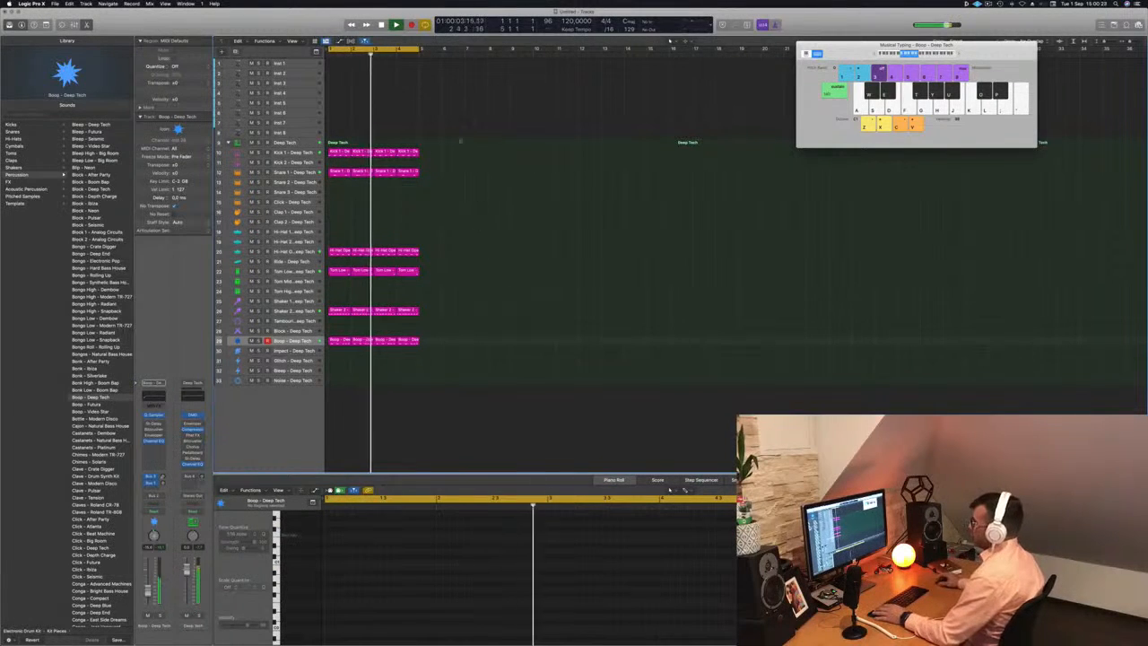
{"action": "left_click", "coordinate": [289, 63]}
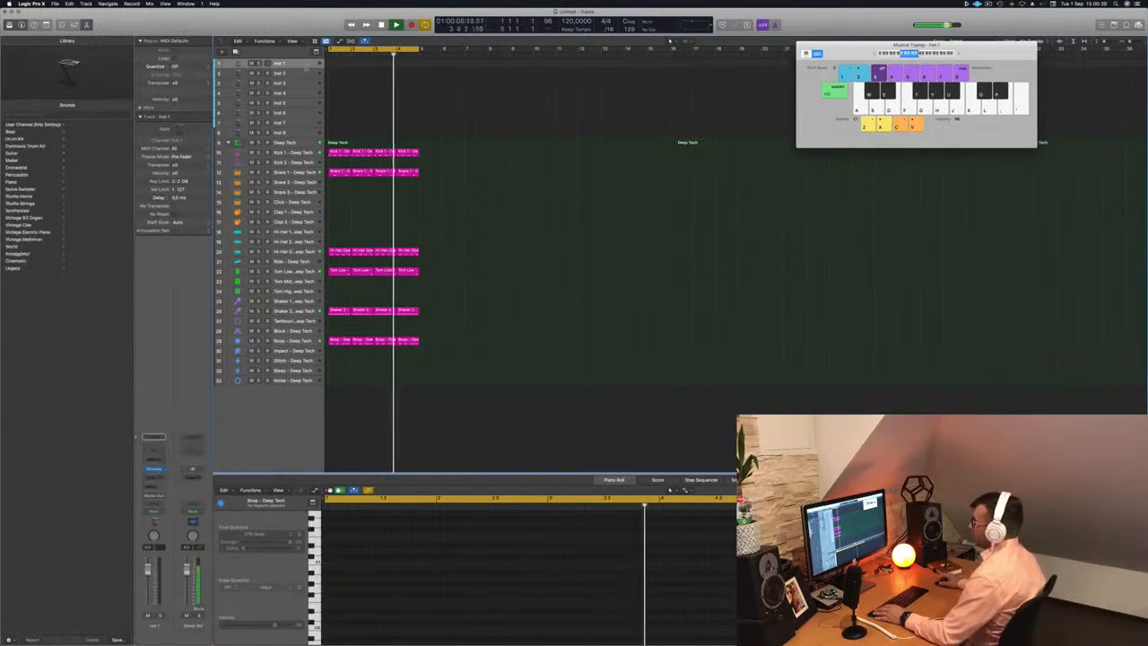
{"action": "left_click_drag", "start_coordinate": [308, 68], "coordinate": [305, 158]}
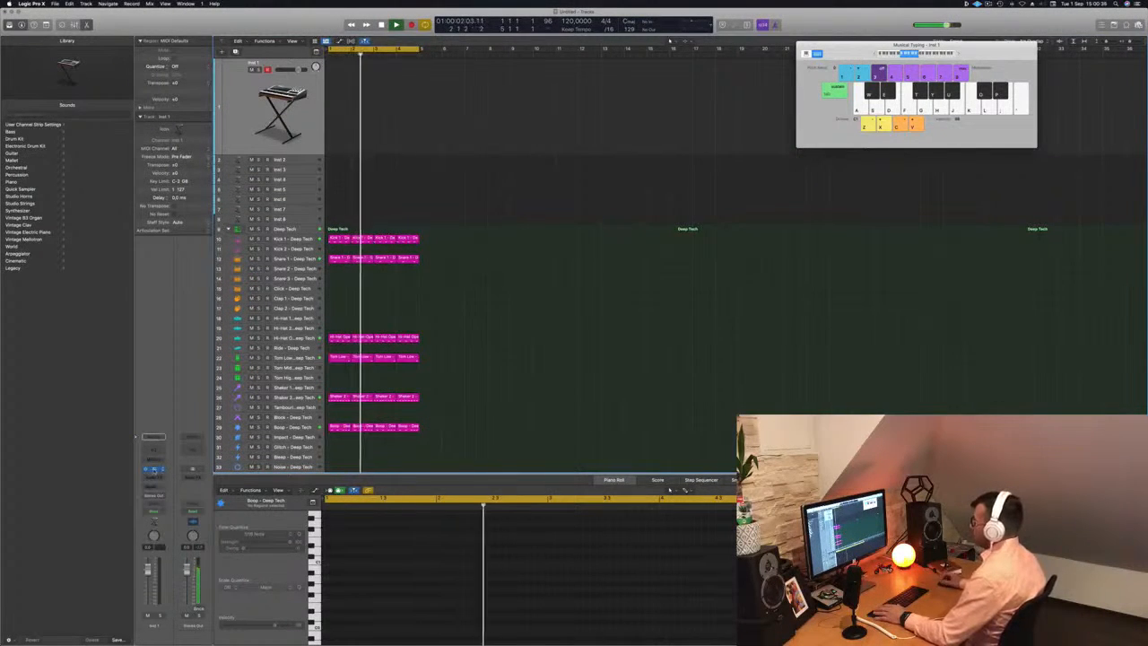
{"action": "left_click", "coordinate": [155, 469]}
{"action": "key", "text": "v"}
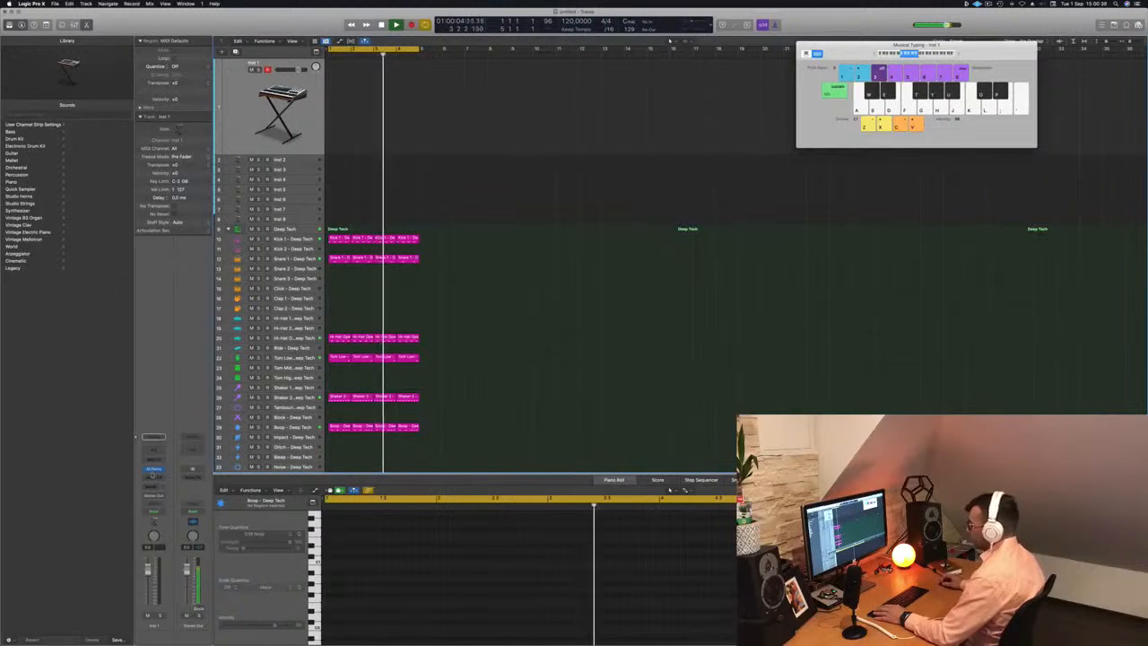
{"action": "key", "text": "v"}
{"action": "left_click_drag", "start_coordinate": [591, 112], "coordinate": [698, 139]}
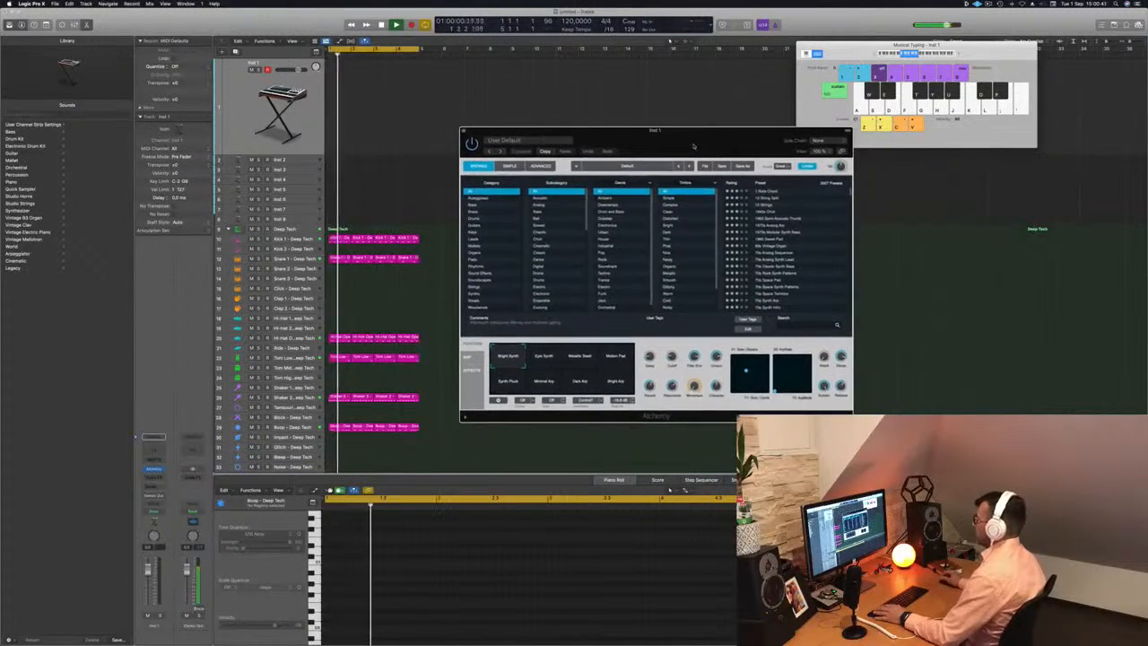
{"action": "left_click", "coordinate": [474, 125]}
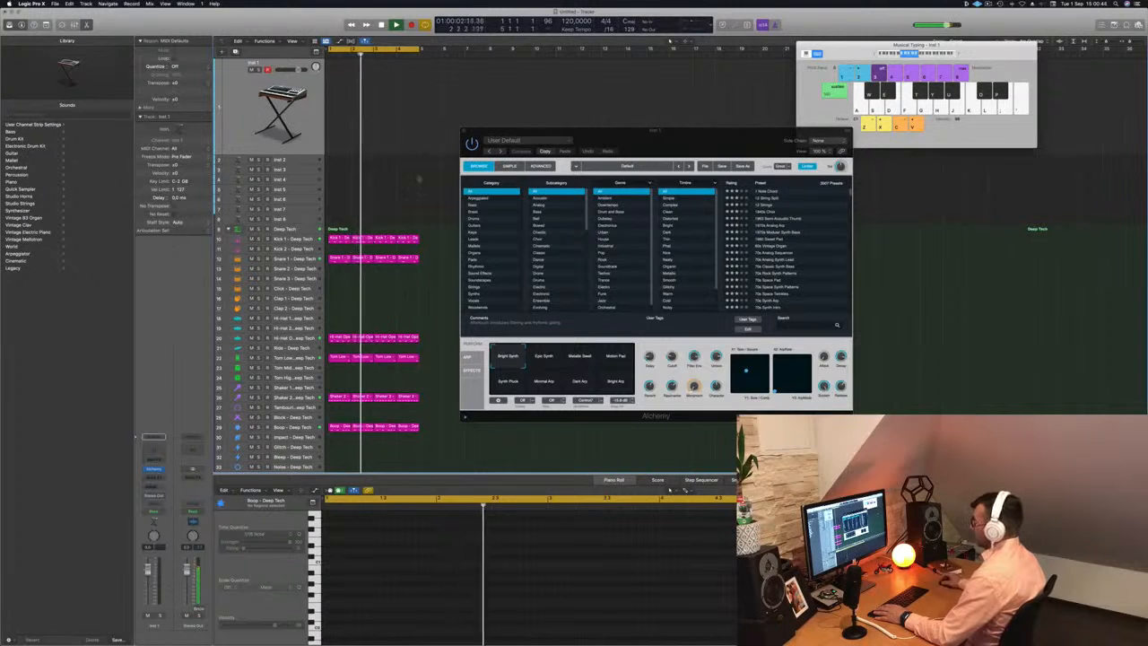
Filter the Alchemy presets to the Bass category, load Wet Willy, and lower the track's volume
{"action": "left_click", "coordinate": [474, 205]}
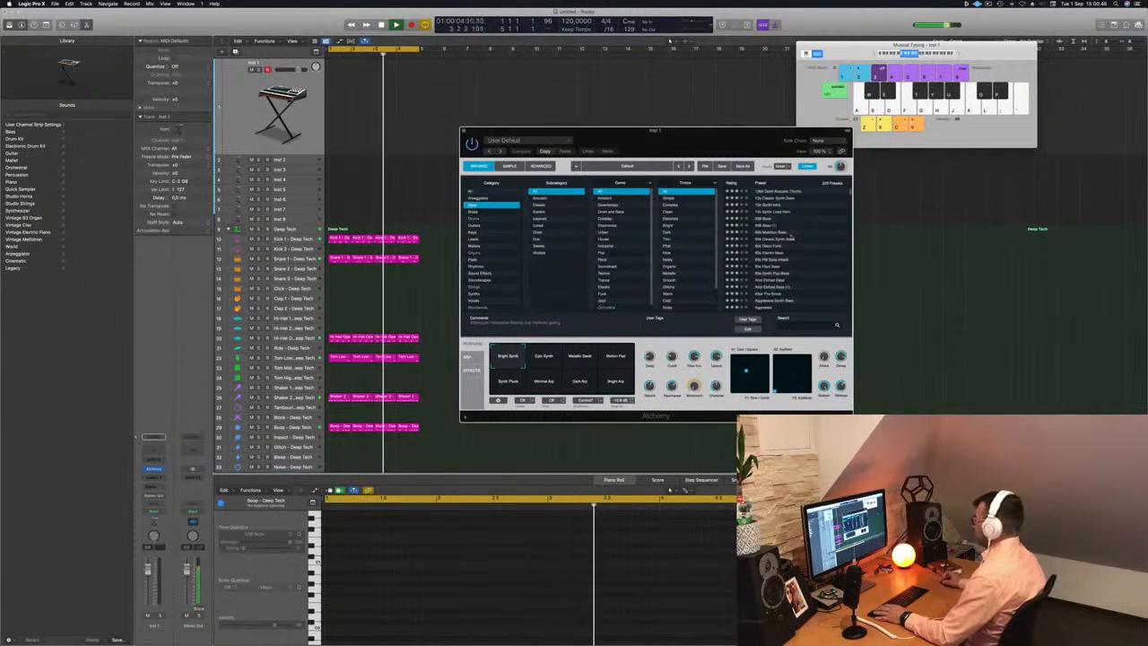
{"action": "scroll", "coordinate": [832, 262], "scroll_direction": "down", "scroll_amount": 20}
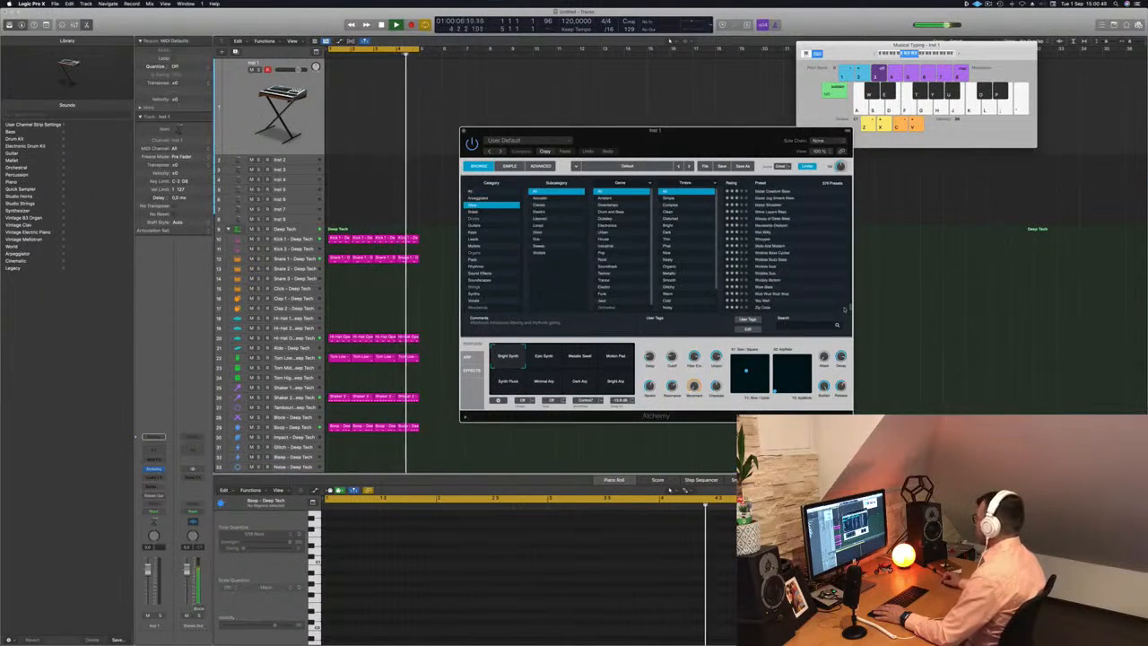
{"action": "left_click", "coordinate": [785, 234]}
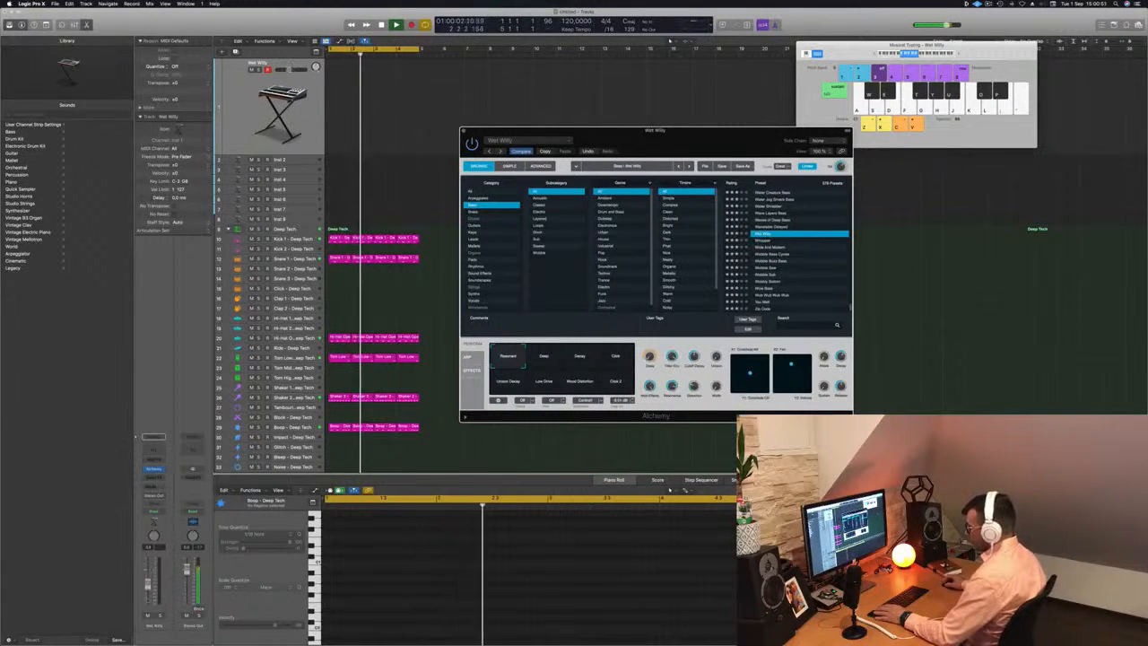
{"action": "left_click_drag", "start_coordinate": [147, 571], "coordinate": [147, 599]}
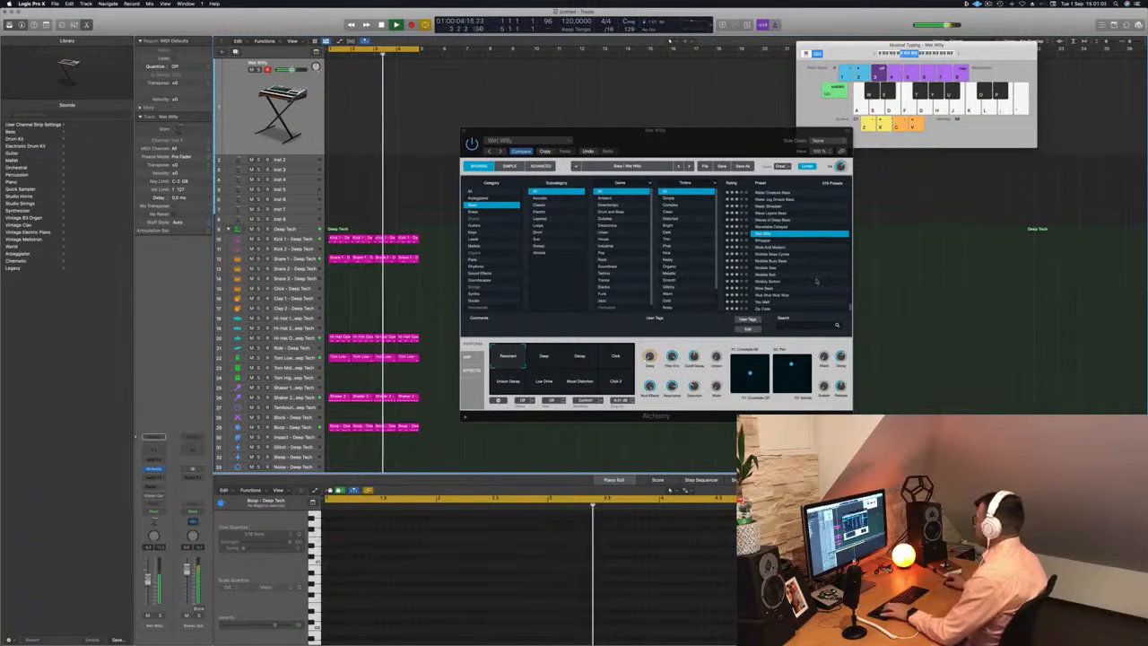
Load the Wavetable Delayed preset and audition its performance variations, including Deeper, Rotating, Room, Delayed 2, Zap and Deep Pluck
{"action": "scroll", "coordinate": [794, 236], "scroll_direction": "up", "scroll_amount": 2}
{"action": "left_click", "coordinate": [772, 243]}
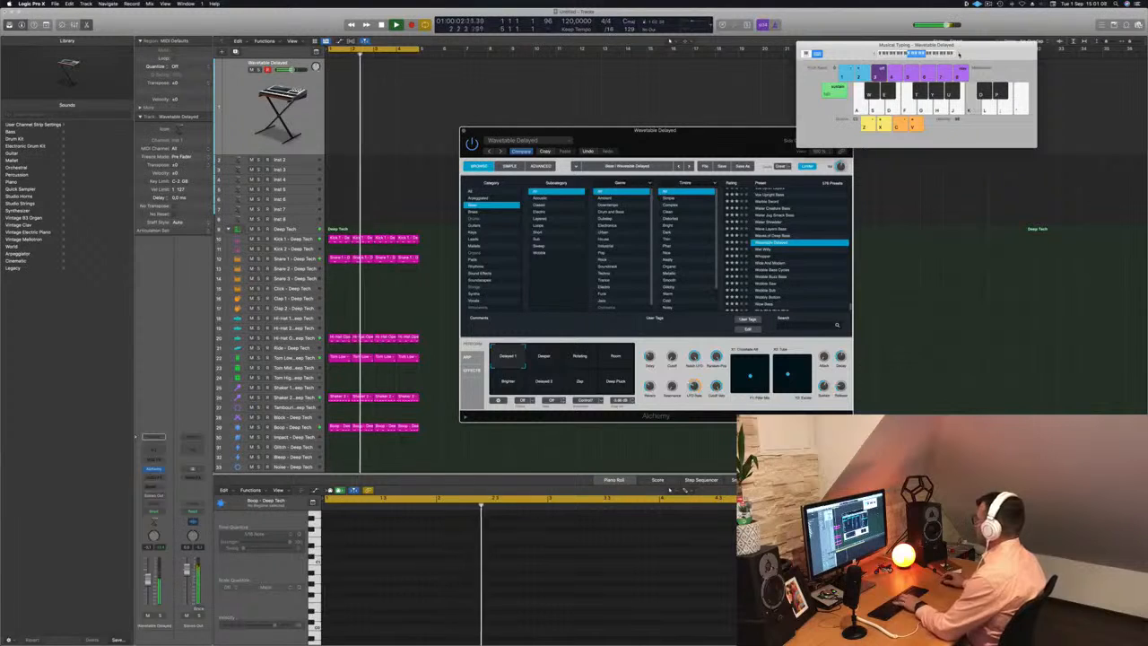
{"action": "left_click", "coordinate": [544, 362]}
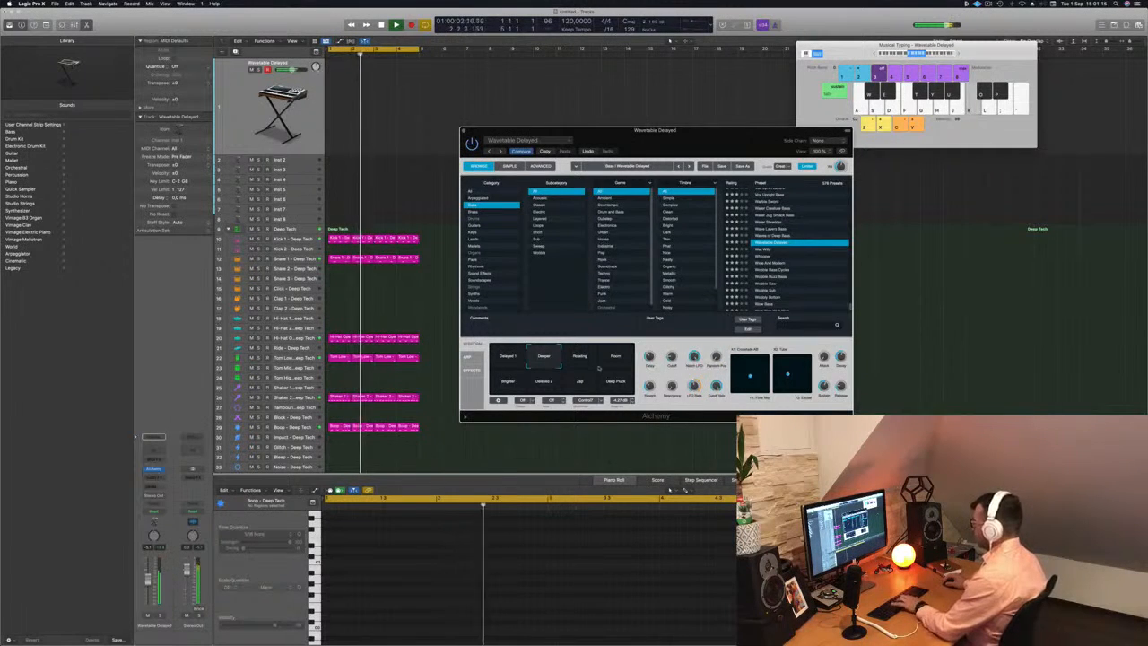
{"action": "left_click", "coordinate": [583, 362]}
{"action": "left_click", "coordinate": [615, 357]}
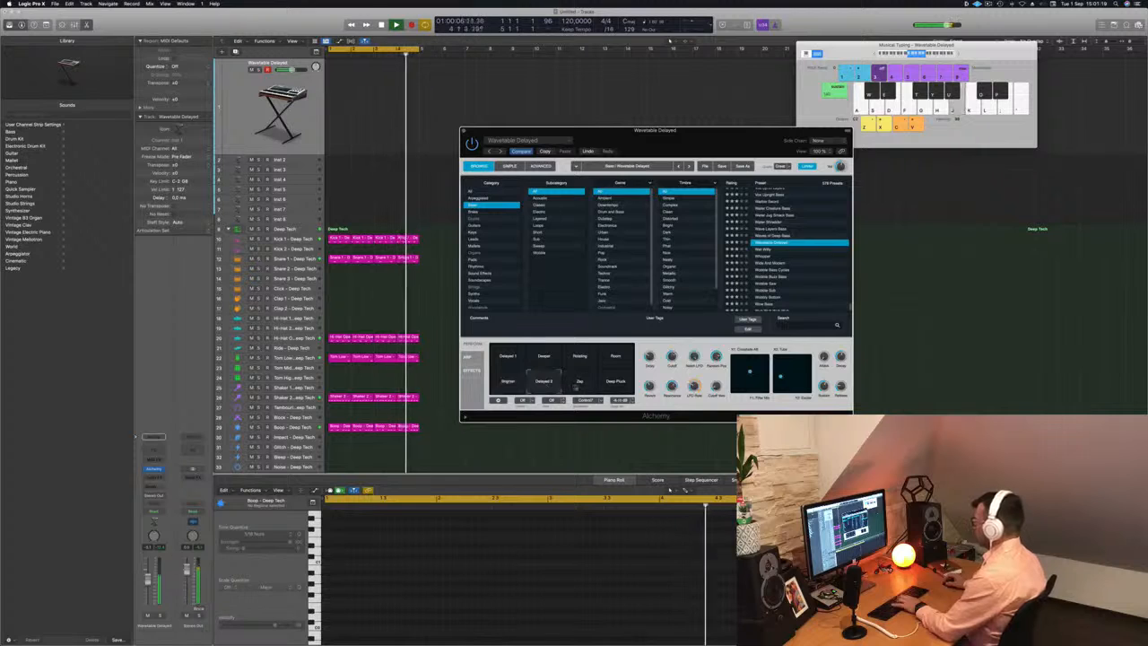
{"action": "left_click", "coordinate": [581, 384]}
{"action": "left_click", "coordinate": [615, 381]}
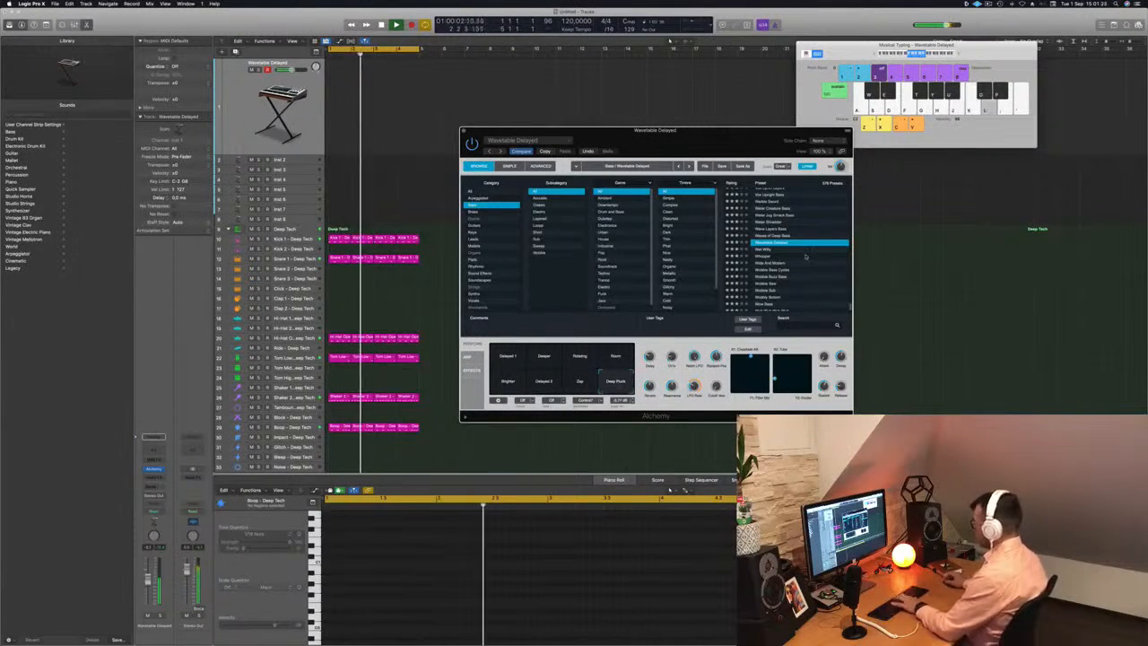
Load the Waves of Deep Bass preset and play a few notes with its Dusty variation
{"action": "left_click", "coordinate": [775, 236]}
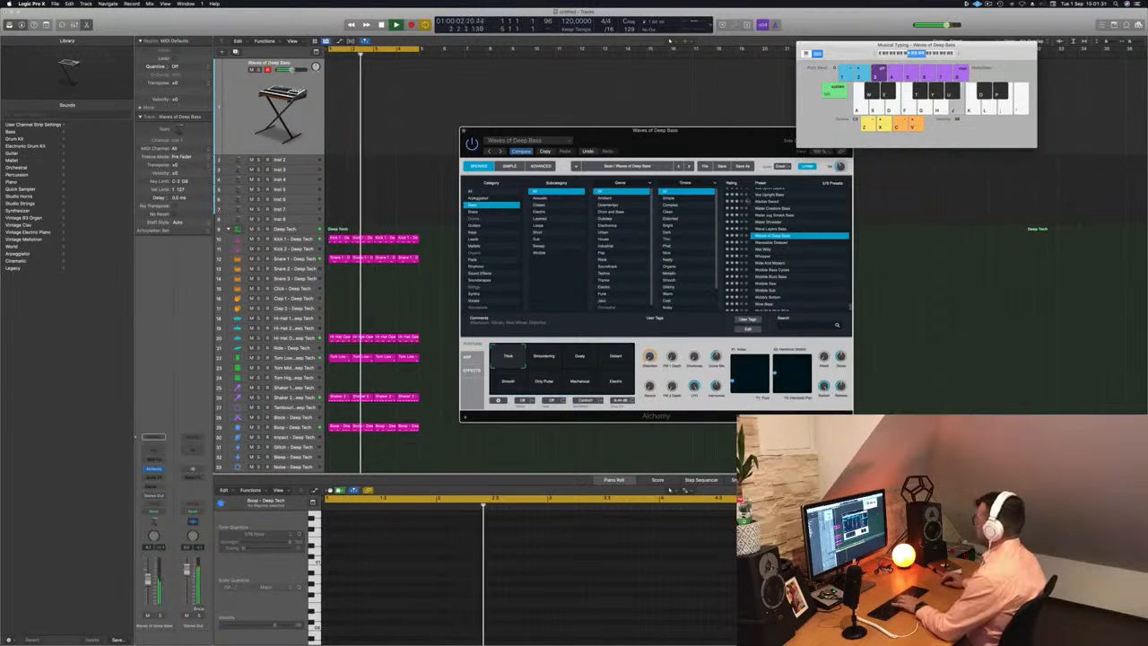
{"action": "left_click", "coordinate": [580, 357]}
{"action": "key", "text": "h"}
{"action": "key", "text": "j"}
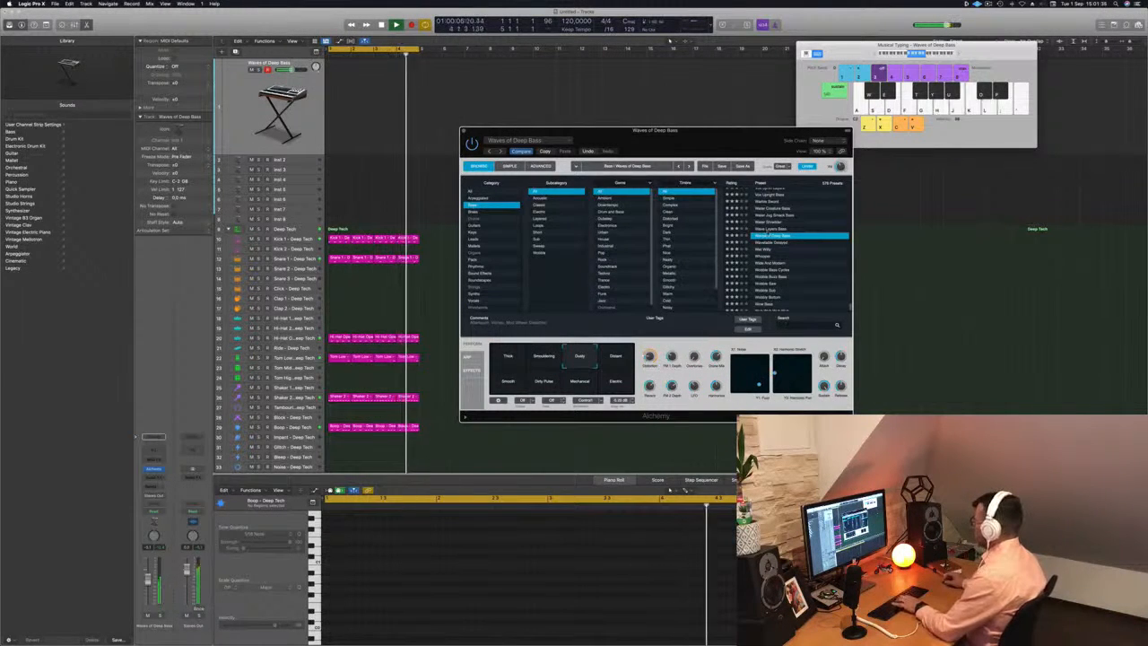
Audition the bass presets one by one up the list from Wave Layers Bass to Vintage Resonant Bass
{"action": "left_click", "coordinate": [767, 230]}
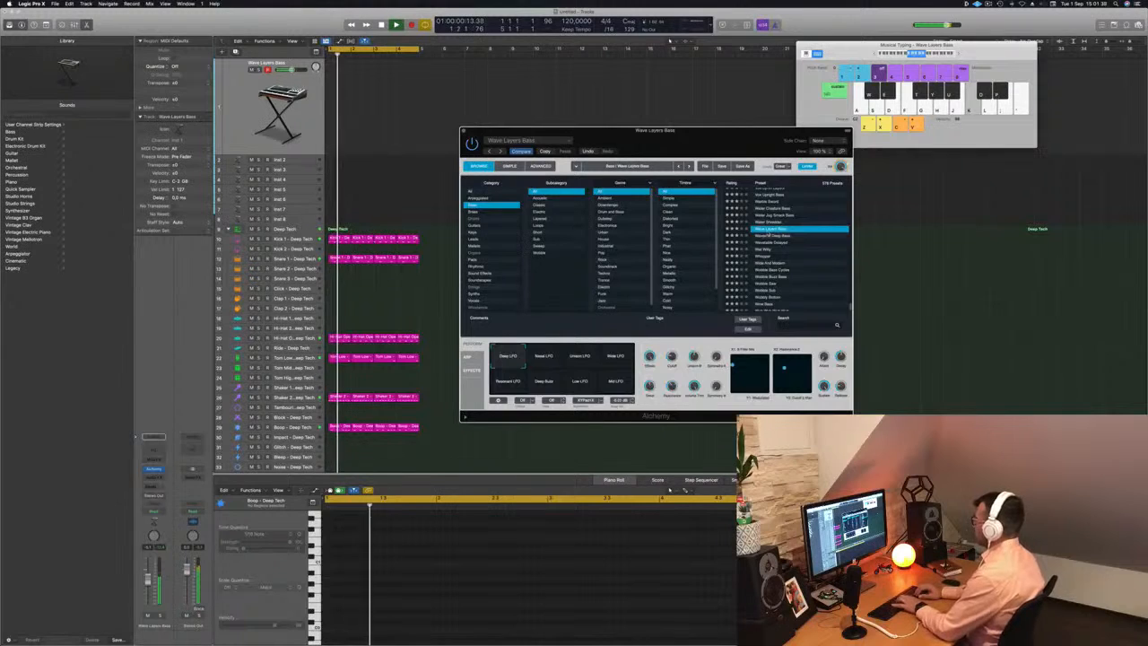
{"action": "key", "text": "Up"}
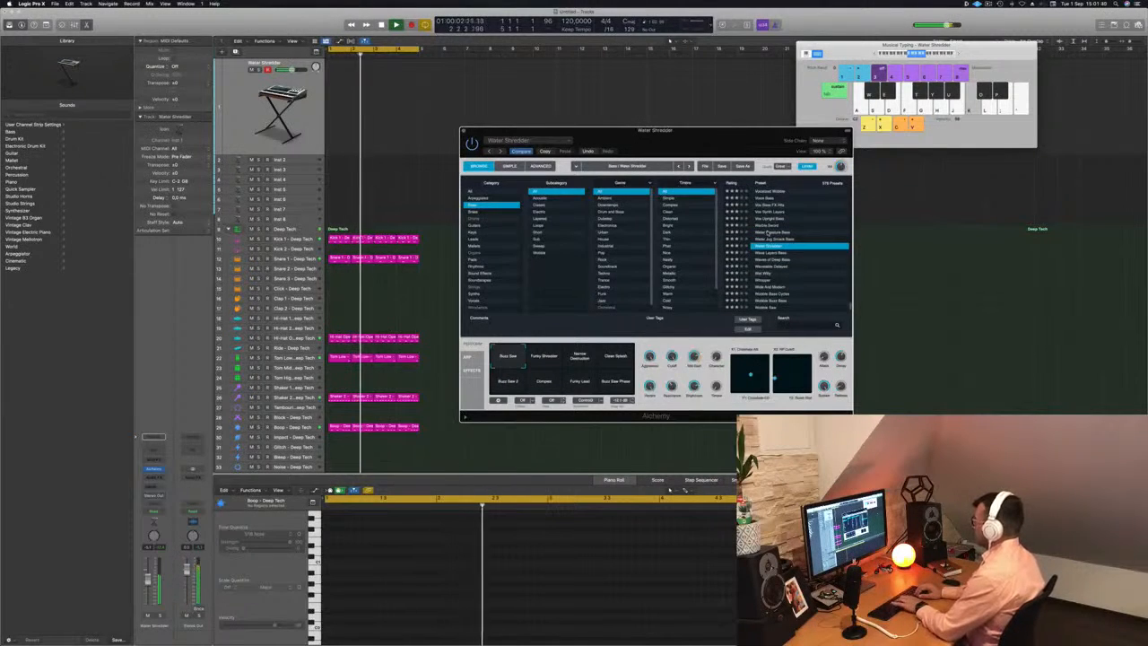
{"action": "key", "text": "Up"}
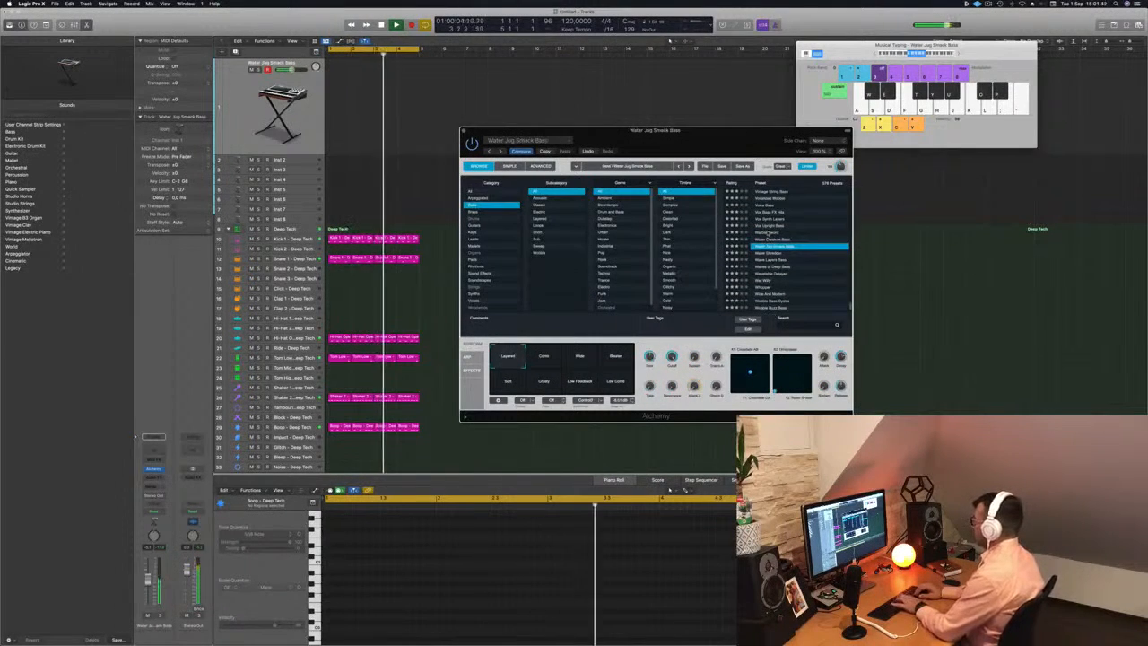
{"action": "key", "text": "Up"}
{"action": "key", "text": "Up"}
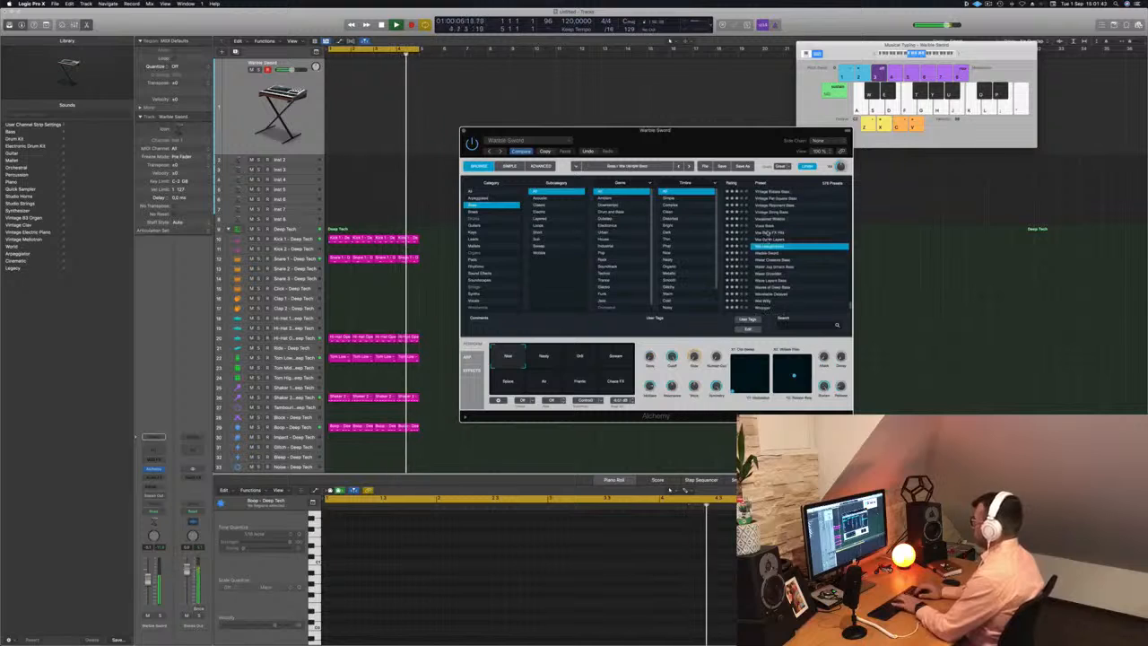
{"action": "key", "text": "Up"}
{"action": "key", "text": "Up"}
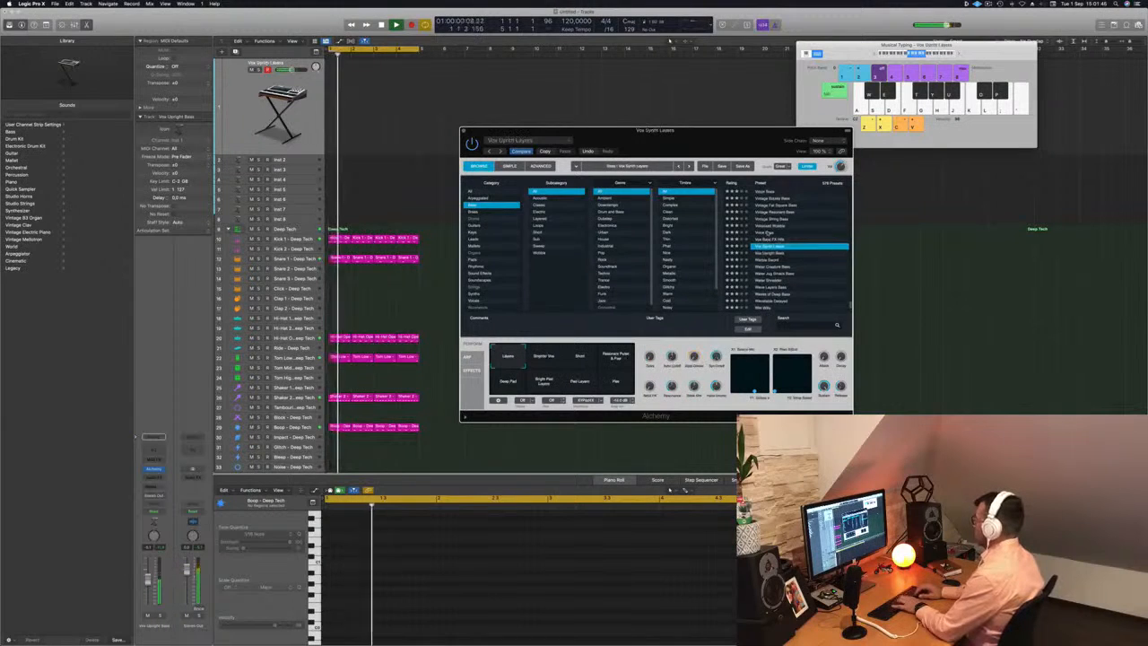
{"action": "key", "text": "Up"}
{"action": "key", "text": "Up"}
{"action": "key", "text": "Up"}
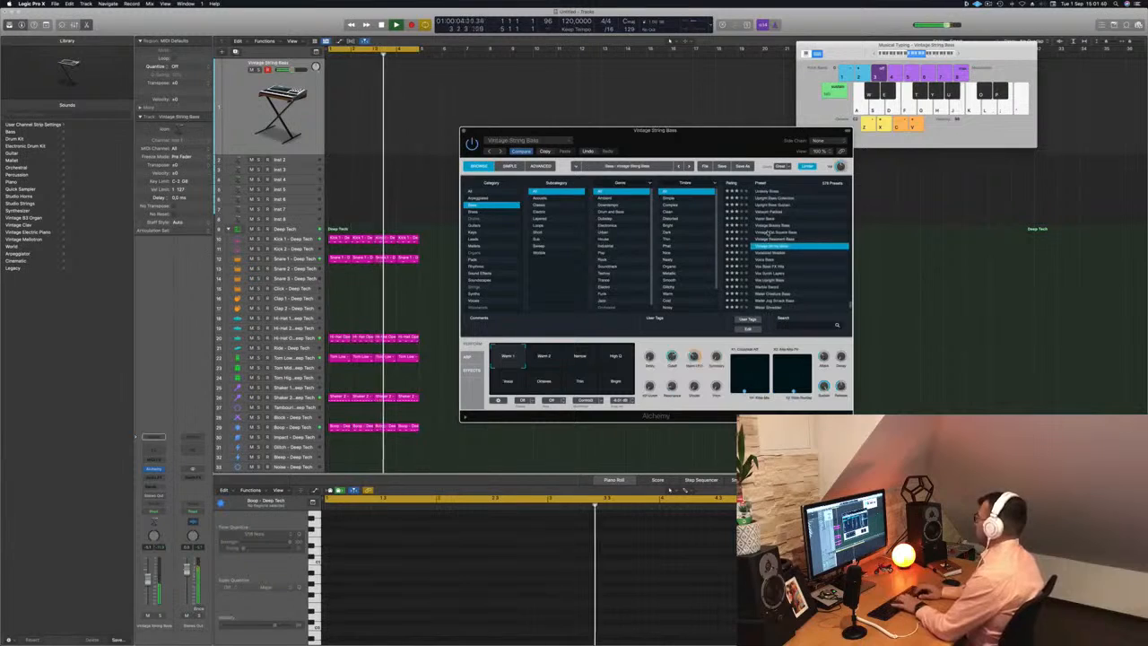
{"action": "key", "text": "Up"}
{"action": "key", "text": "Up"}
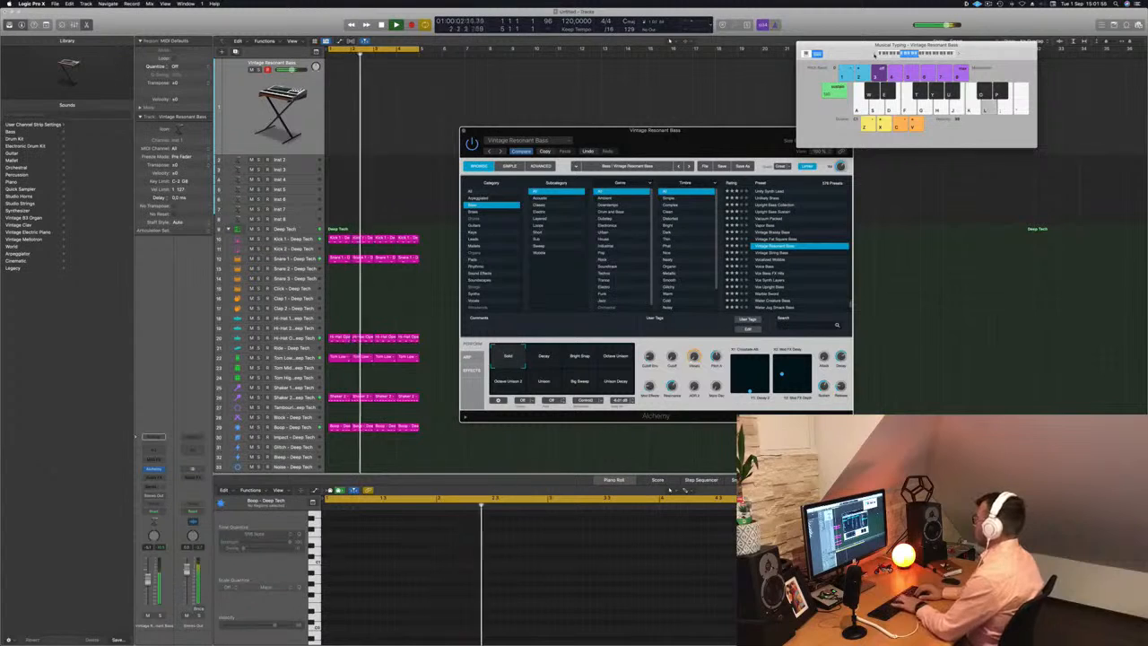
Step up the preset list to Vapor Bass, lower the Musical Typing keyboard by an octave, and play notes
{"action": "key", "text": "Up"}
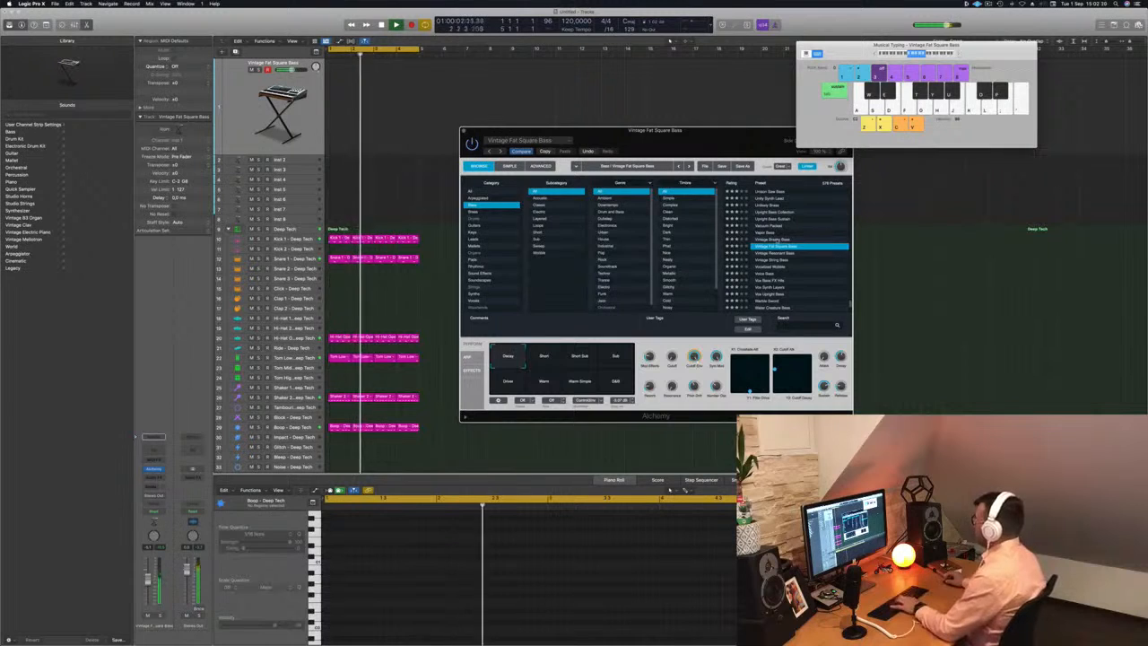
{"action": "key", "text": "Up"}
{"action": "key", "text": "Up"}
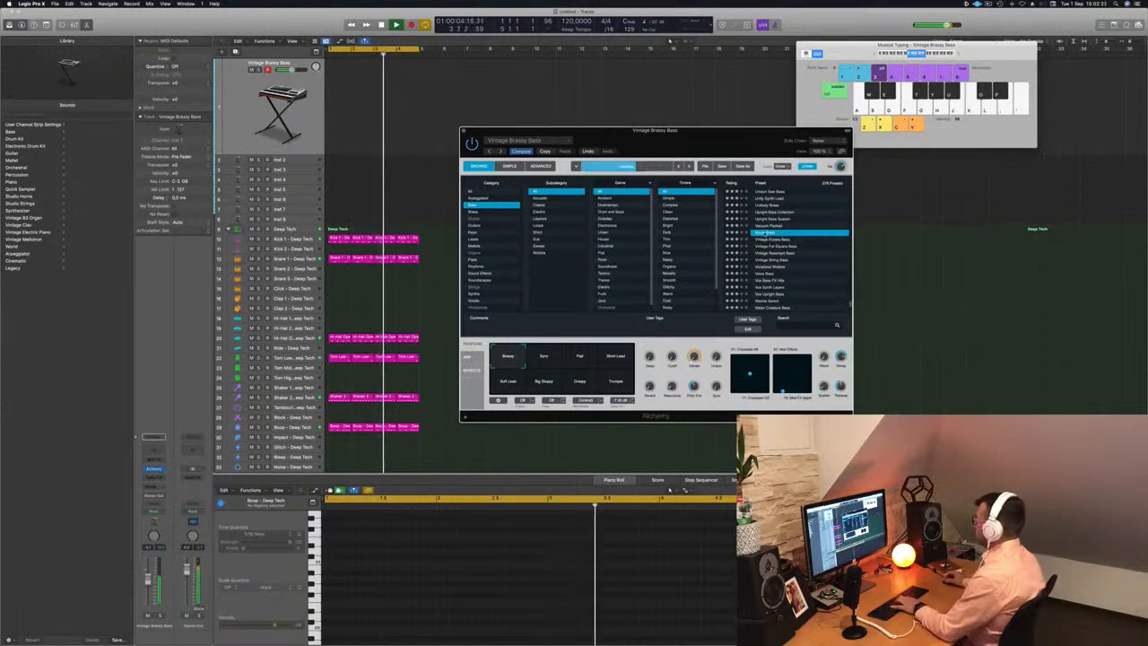
{"action": "left_click", "coordinate": [908, 53]}
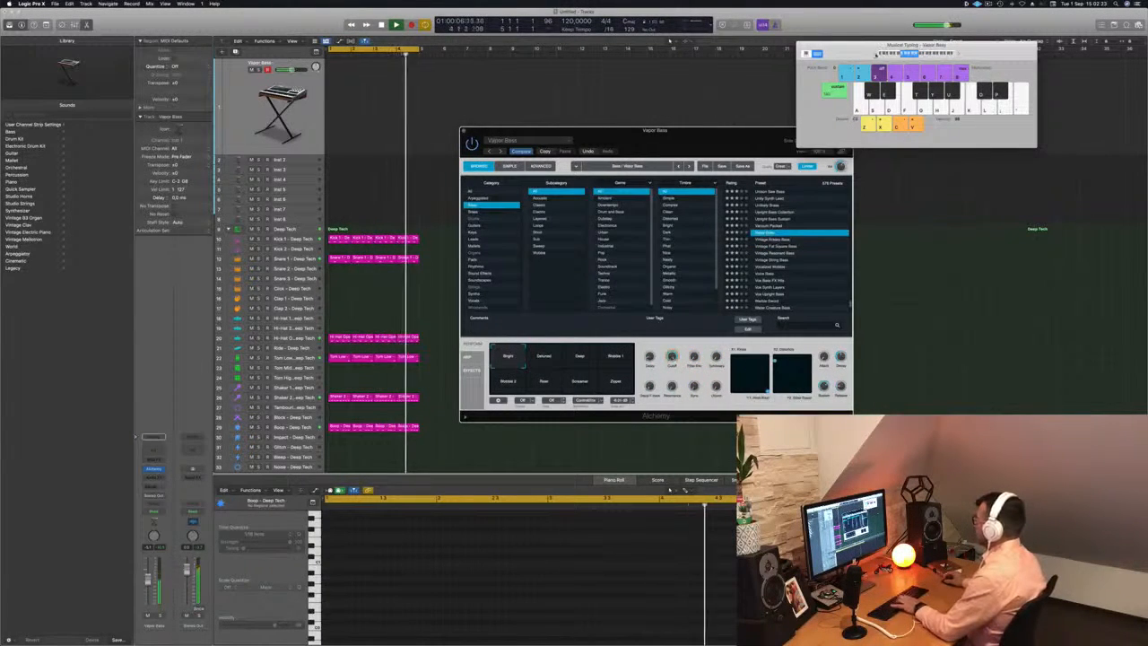
{"action": "key", "text": "k"}
{"action": "key", "text": "l"}
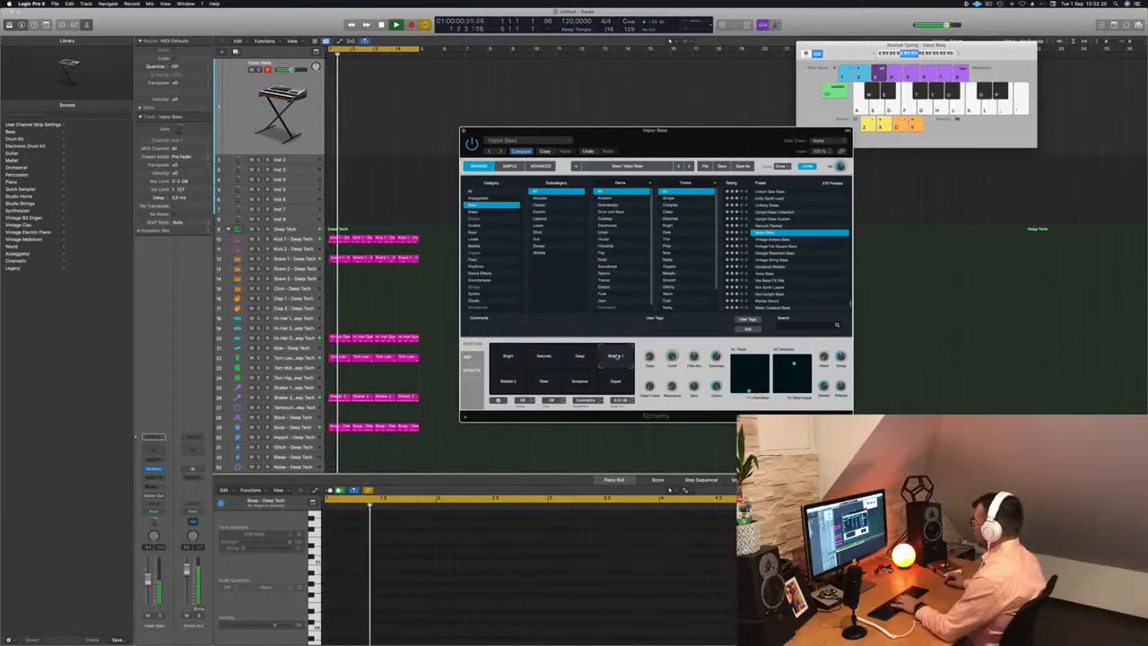
Audition Vapor Bass performance variations, including Deep, Wobble 2, Screamer and Zipper
{"action": "left_click", "coordinate": [579, 356]}
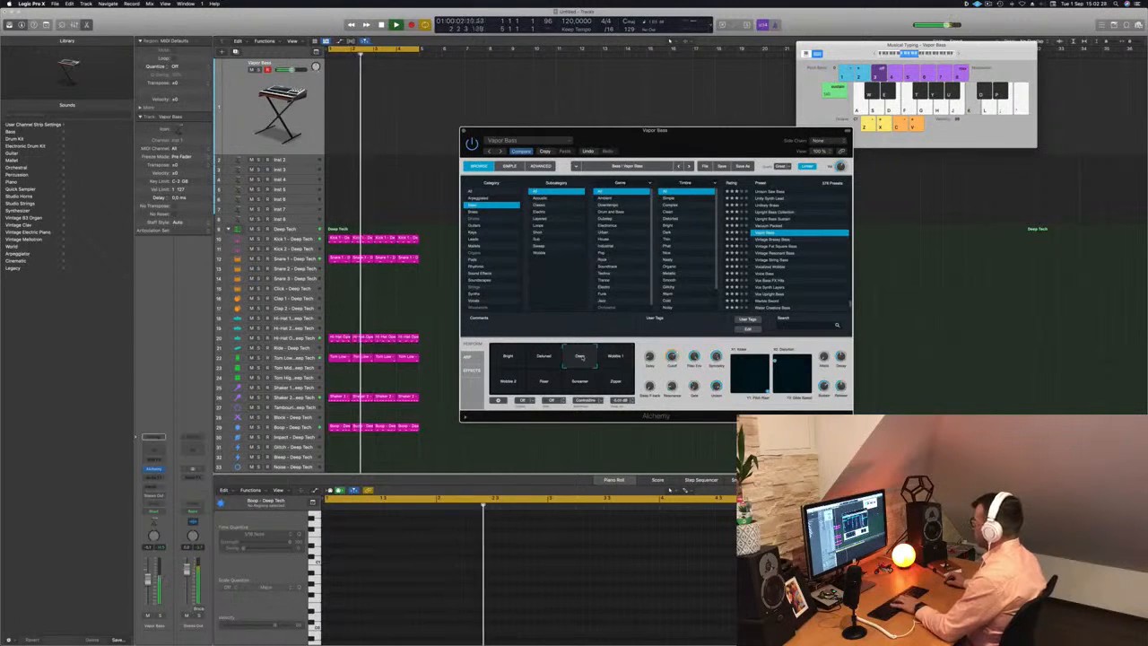
{"action": "left_click", "coordinate": [543, 377]}
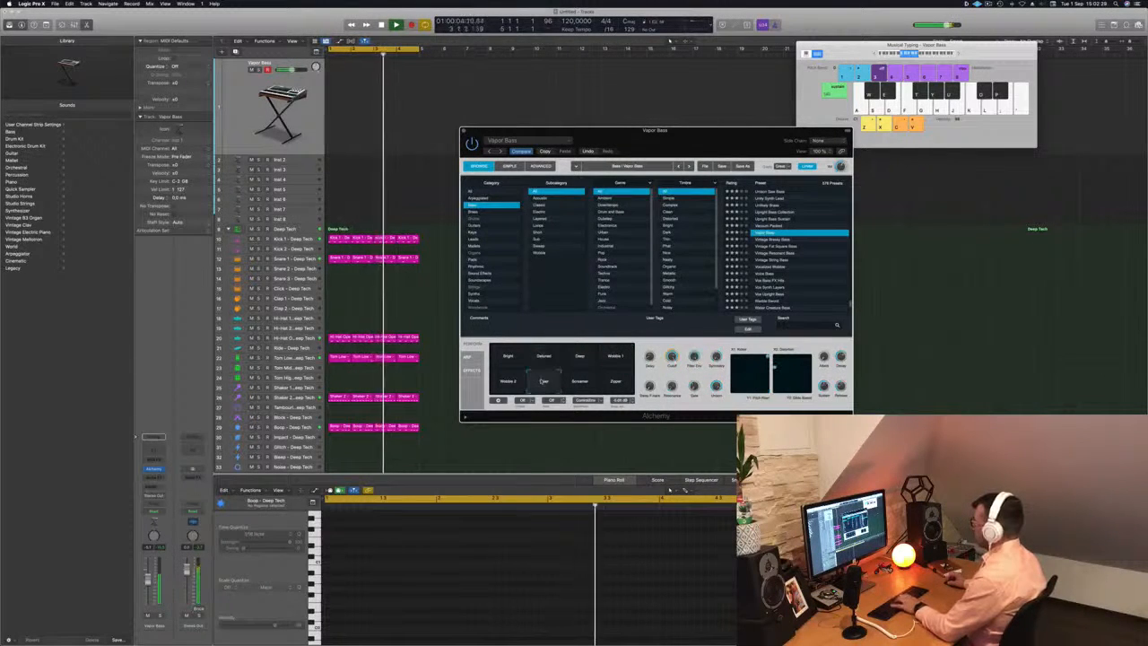
{"action": "left_click", "coordinate": [506, 381]}
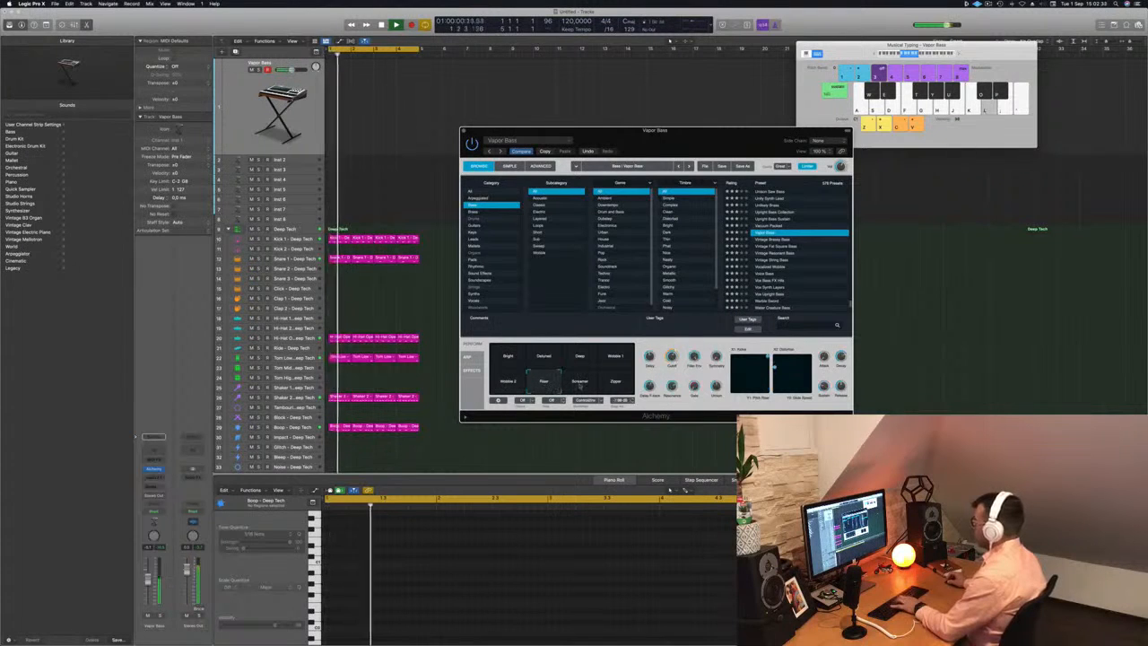
{"action": "left_click", "coordinate": [579, 384]}
{"action": "left_click", "coordinate": [616, 382]}
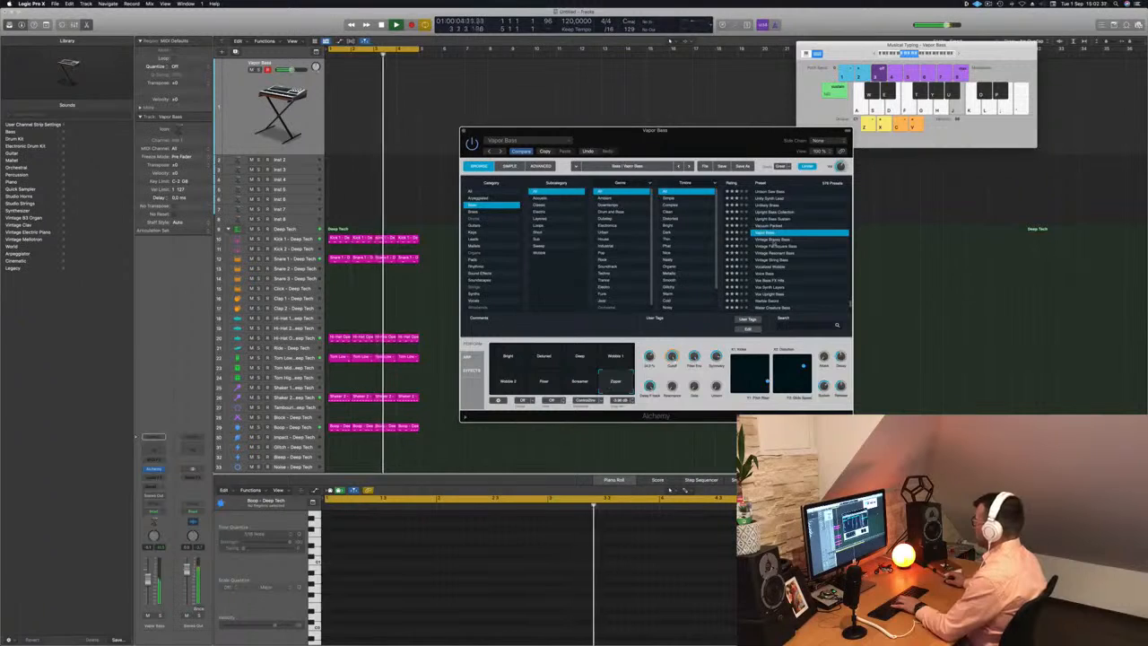
Load the Vintage Brassy Bass preset and audition its variations, including Sync, Pad, Short Lead and Soft Lead, ending on Brassy
{"action": "left_click", "coordinate": [772, 239]}
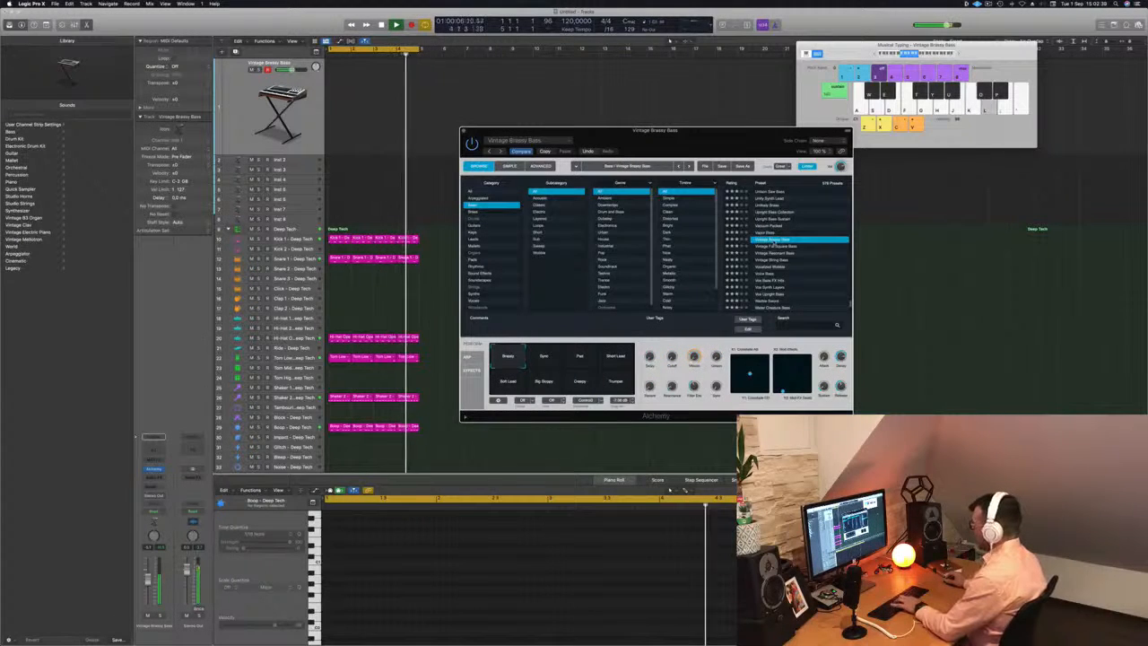
{"action": "left_click", "coordinate": [556, 361]}
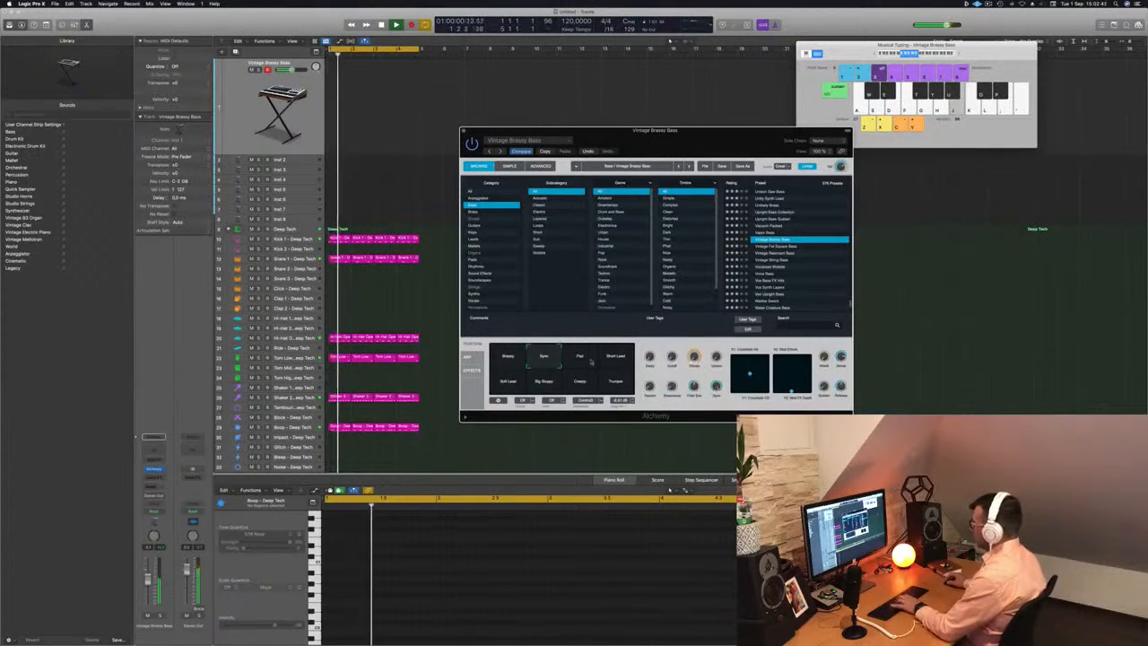
{"action": "left_click", "coordinate": [580, 358]}
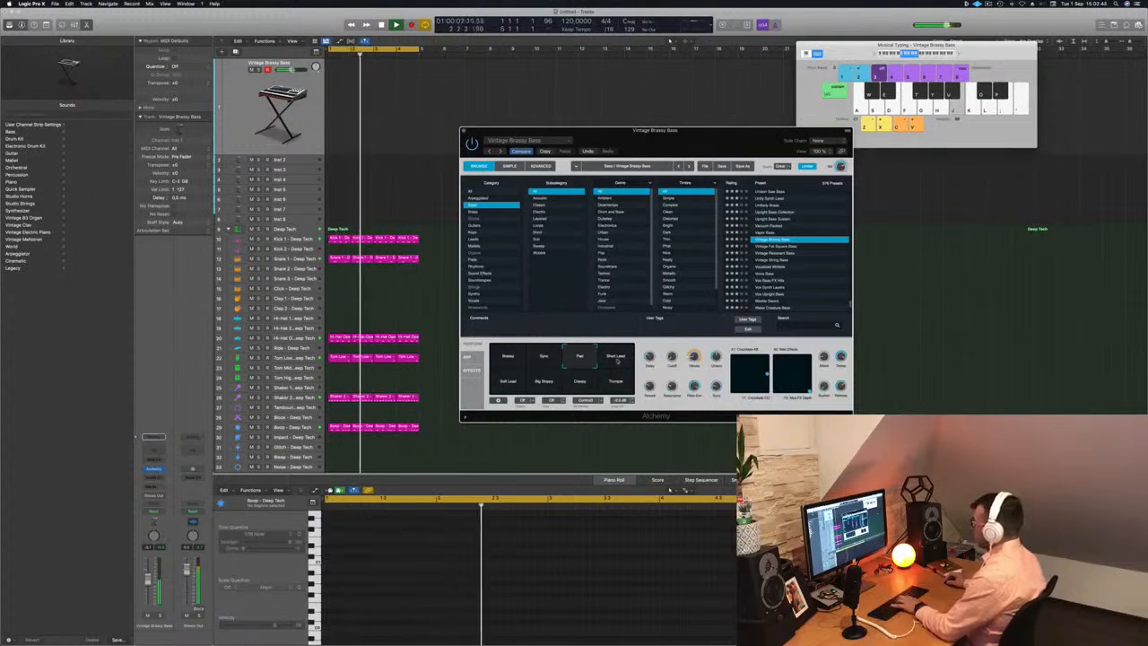
{"action": "left_click", "coordinate": [617, 359]}
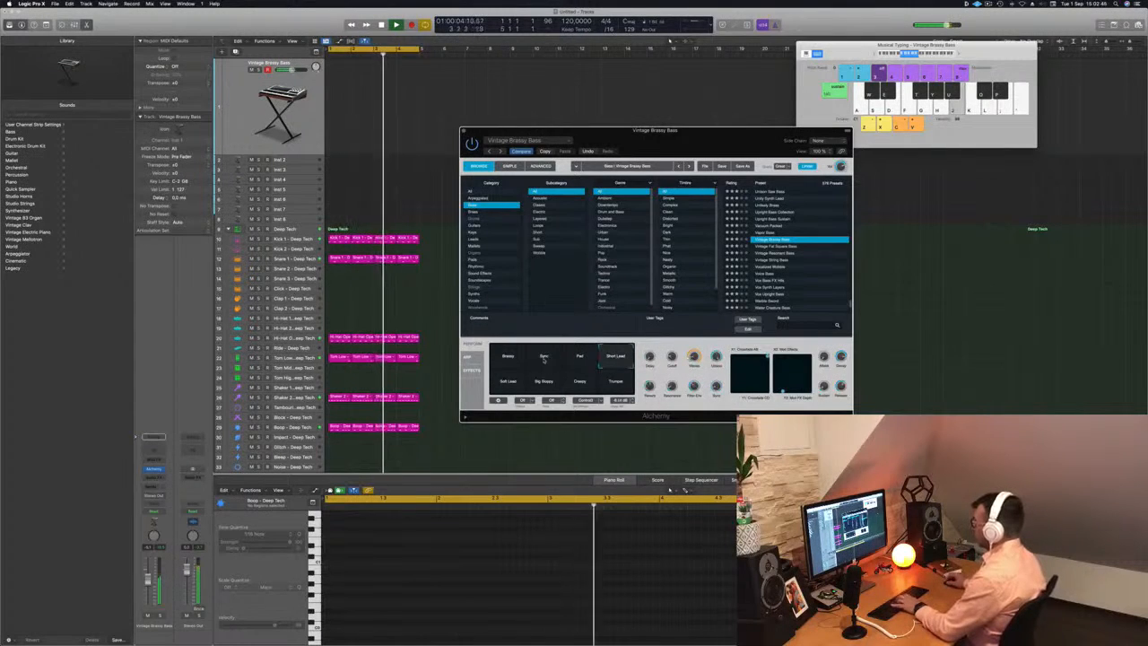
{"action": "left_click", "coordinate": [502, 387]}
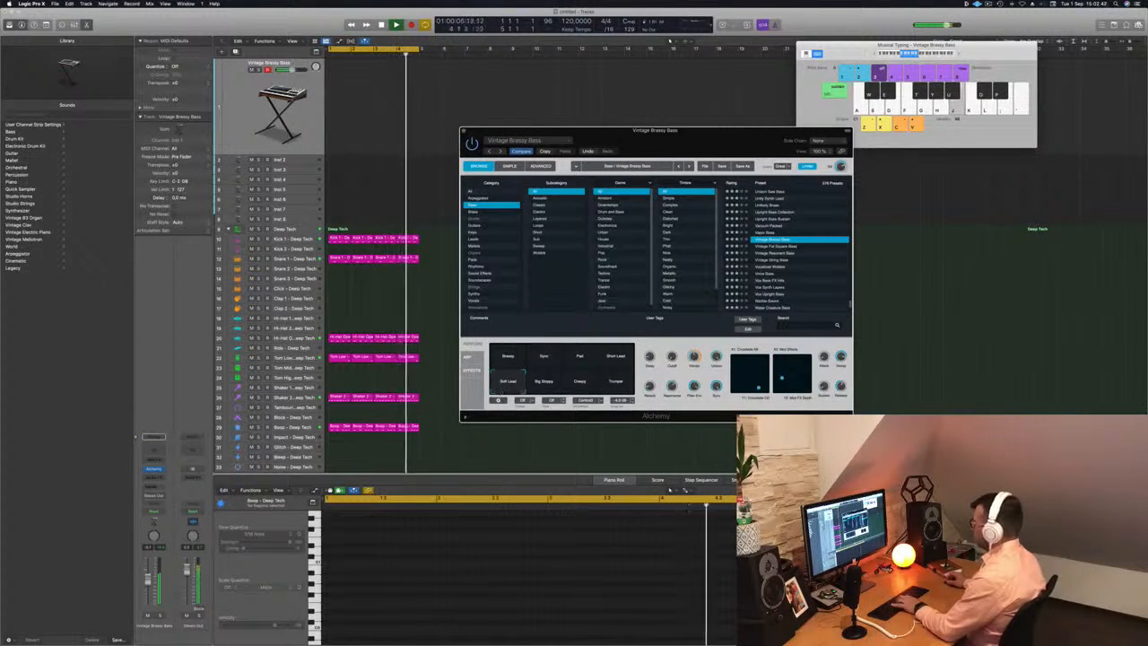
{"action": "left_click", "coordinate": [543, 384]}
{"action": "left_click", "coordinate": [579, 384]}
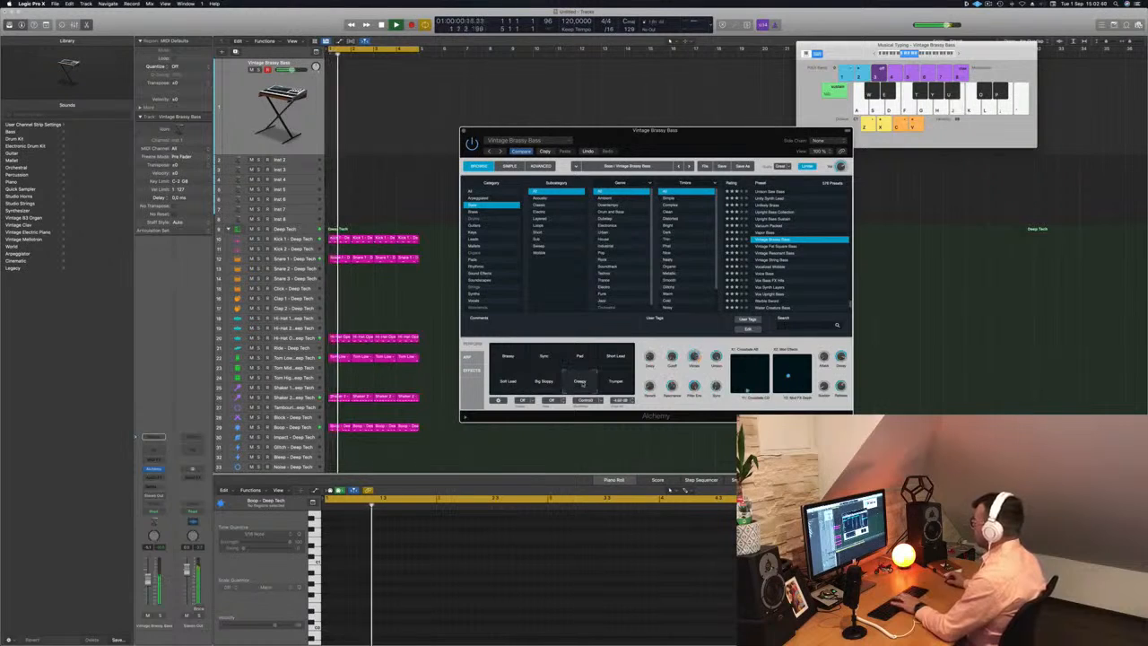
{"action": "left_click", "coordinate": [542, 358]}
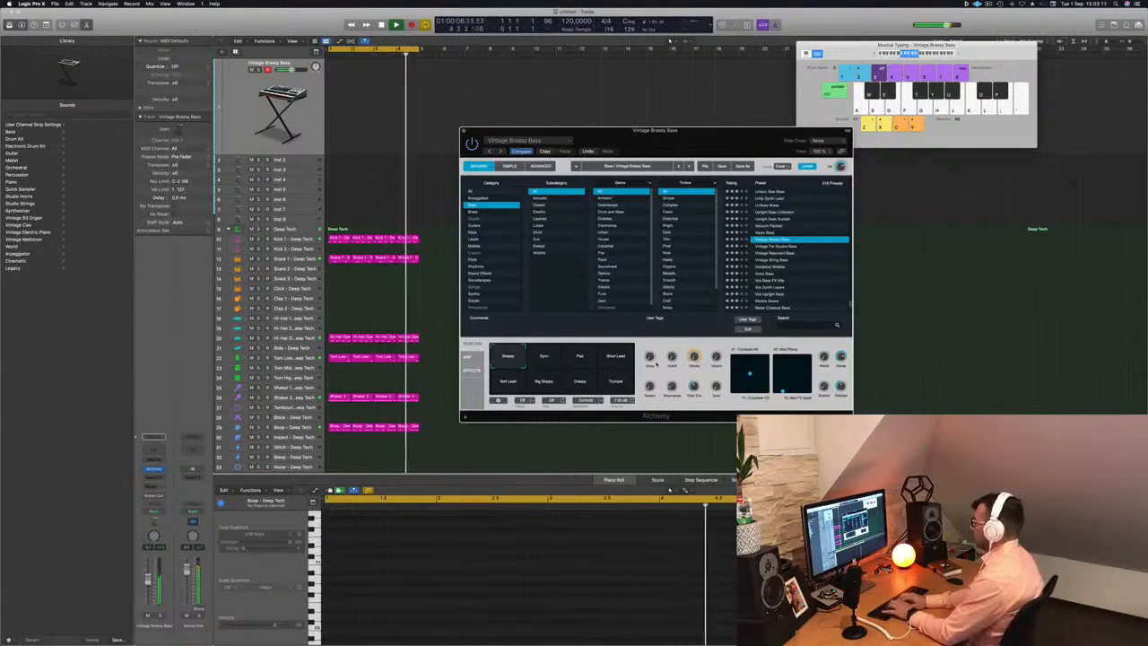
{"action": "key", "text": "r"}
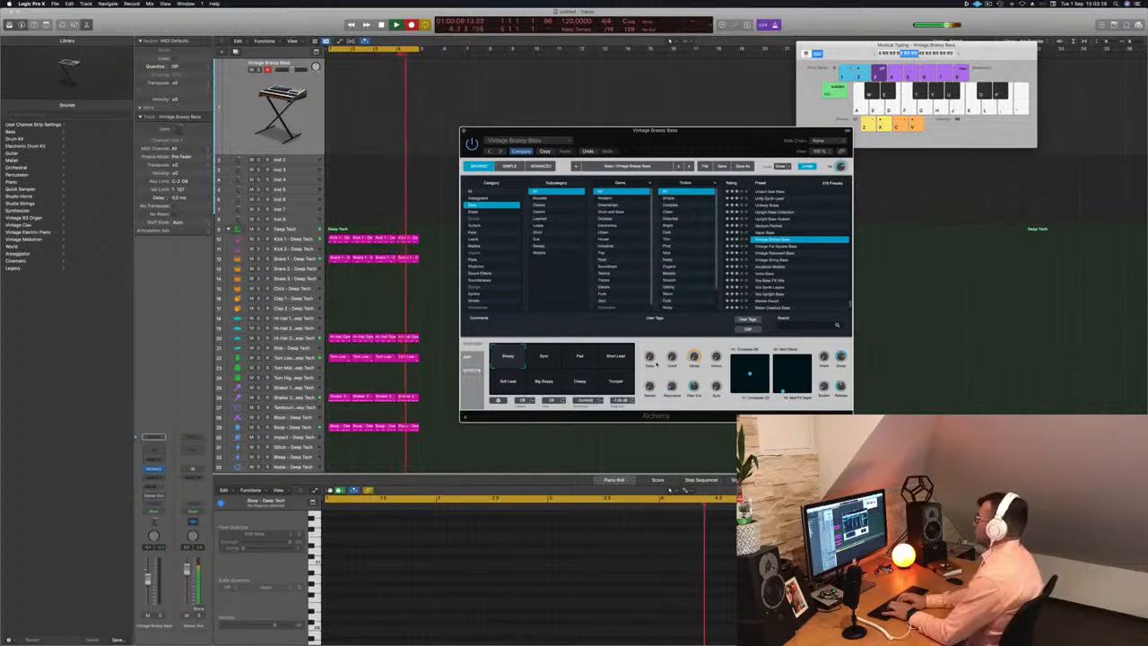
{"action": "key", "text": "j"}
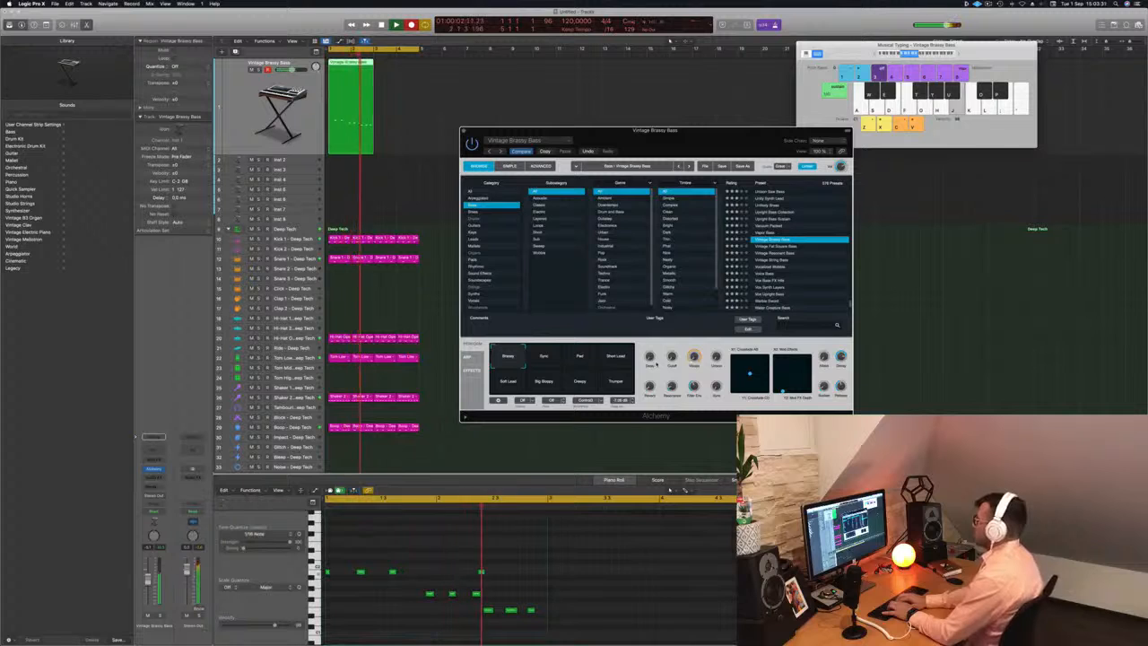
{"action": "key", "text": "space"}
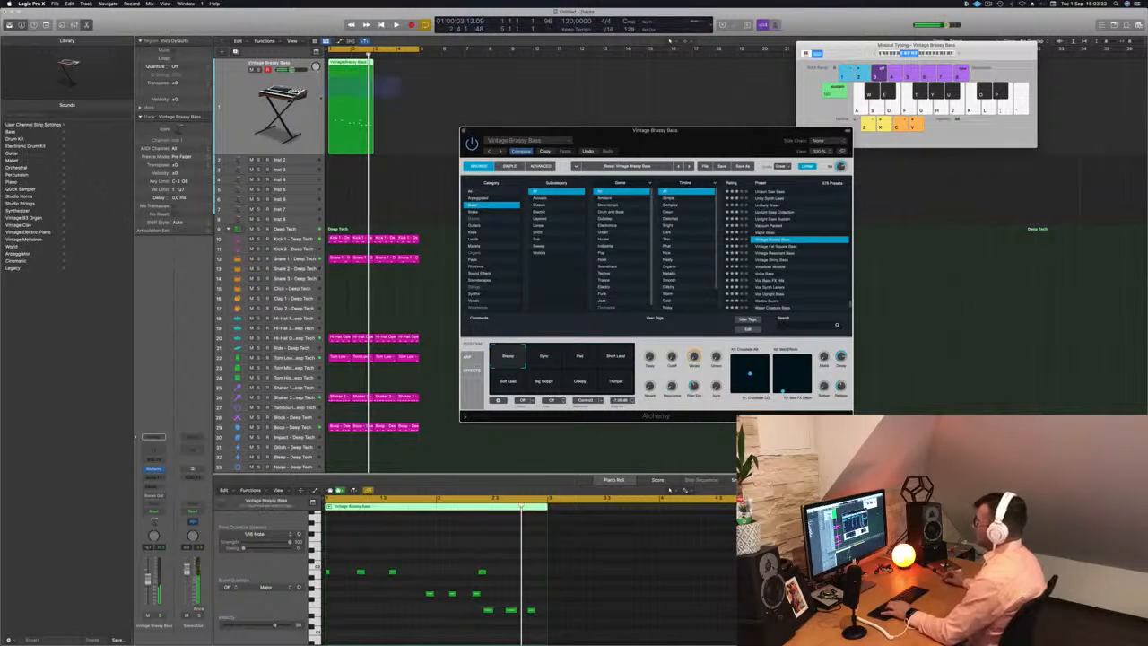
{"action": "key", "text": "super+z"}
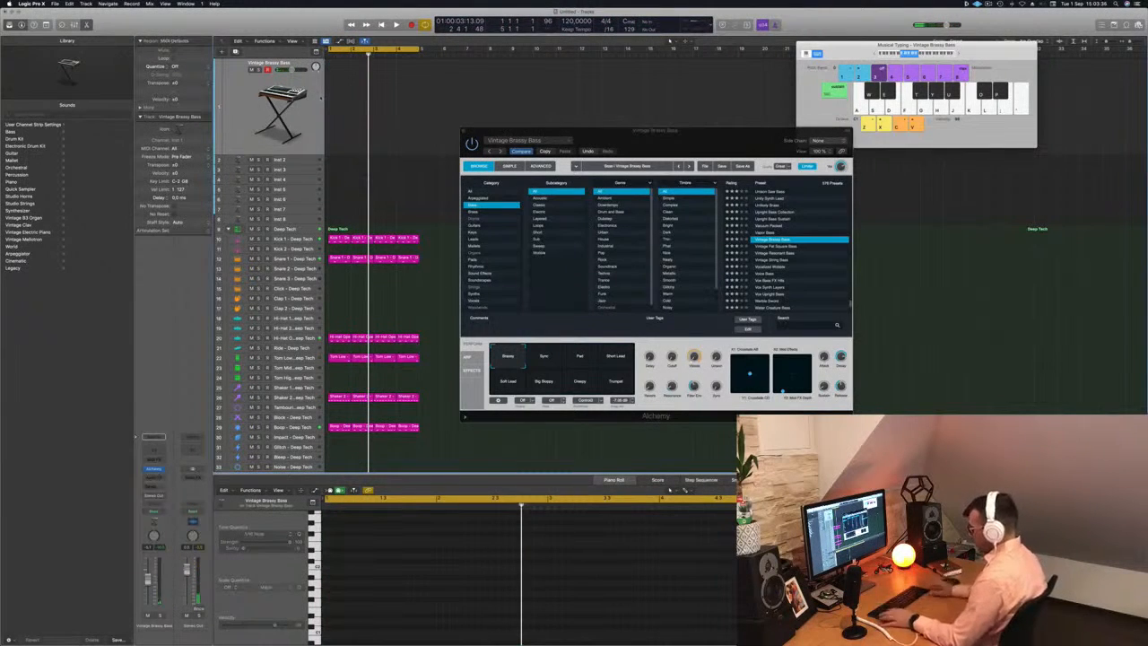
{"action": "key", "text": "super+z"}
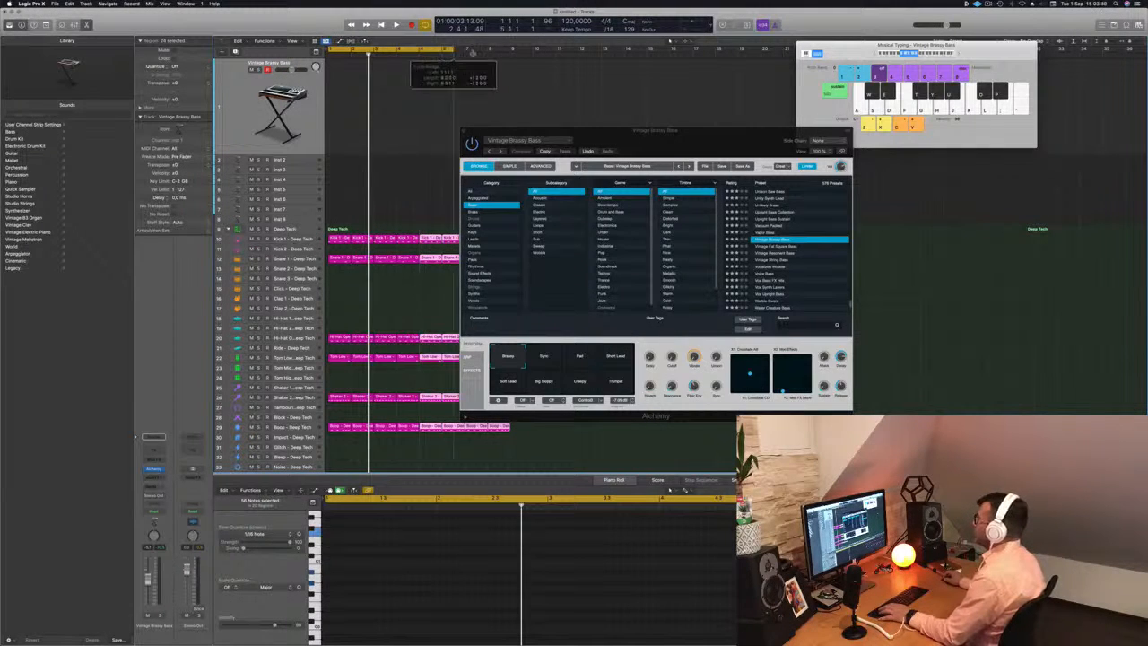
Extend the cycle range to bar 9 and record a bass line over the drums on the Vintage Brassy Bass track
{"action": "left_click_drag", "start_coordinate": [471, 51], "coordinate": [512, 54]}
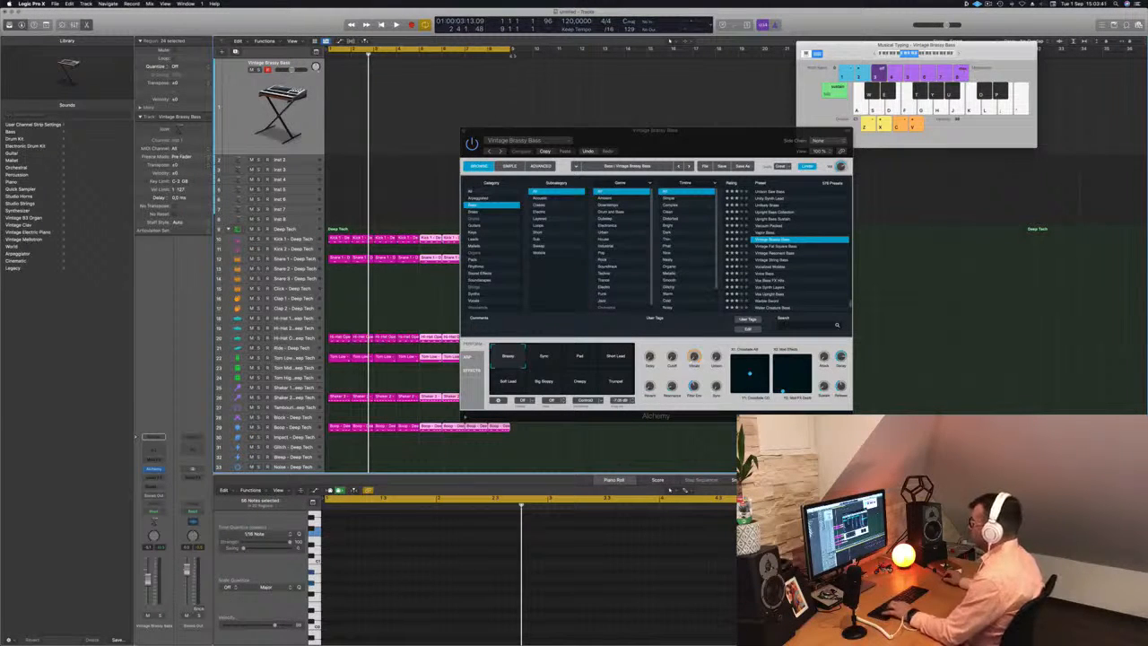
{"action": "key", "text": "space"}
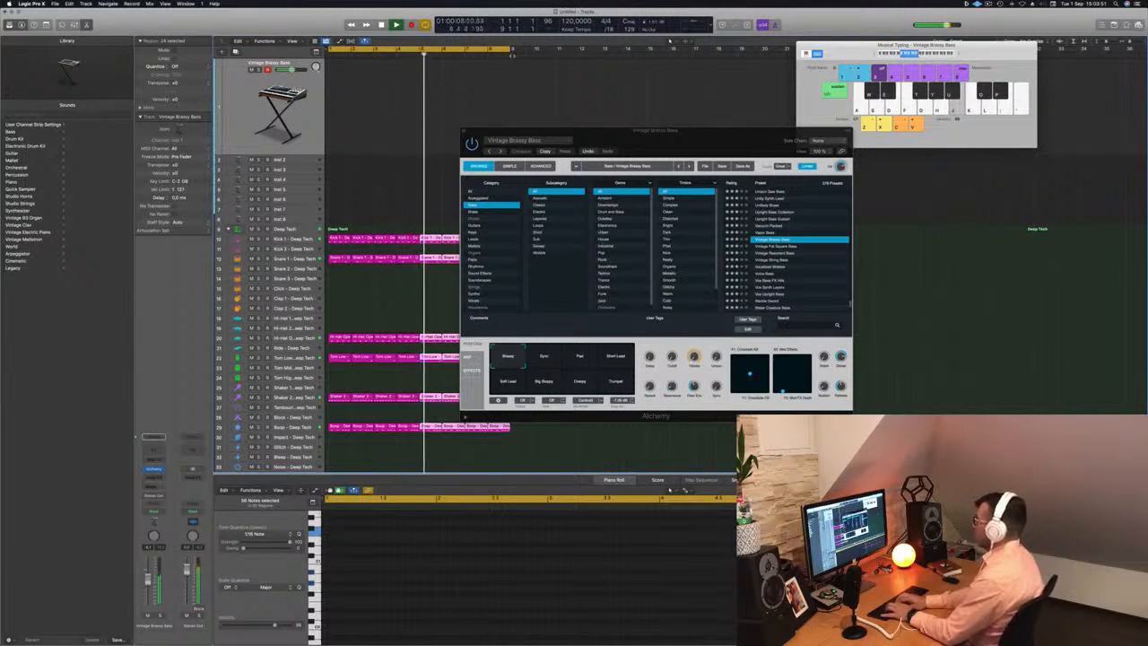
{"action": "key", "text": "r"}
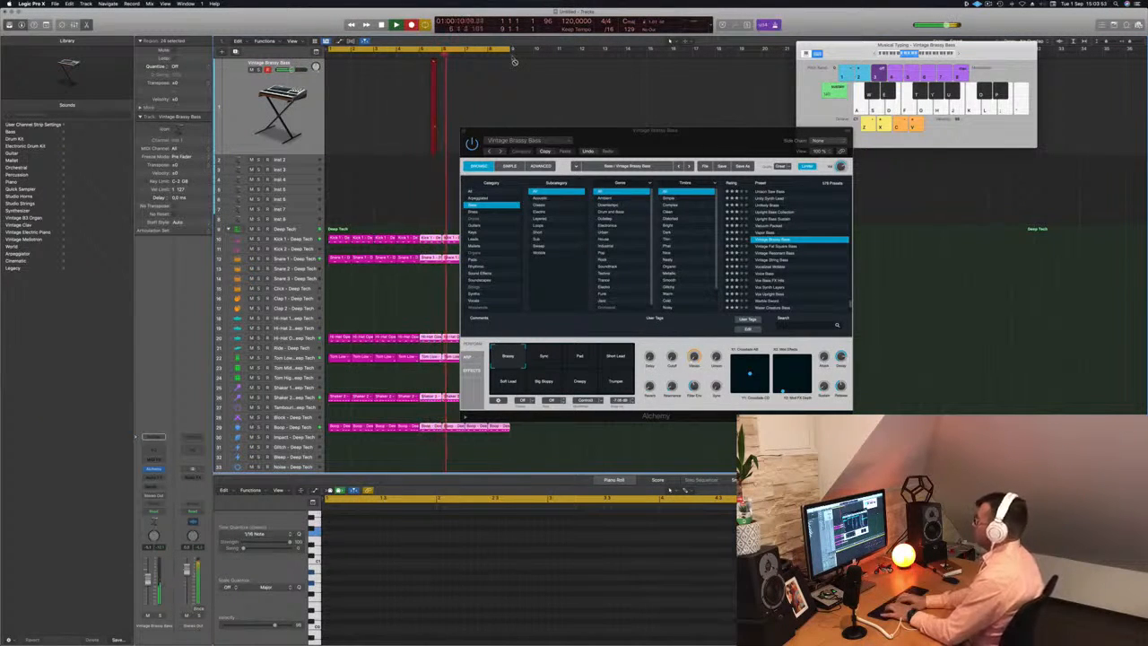
{"action": "key", "text": "j"}
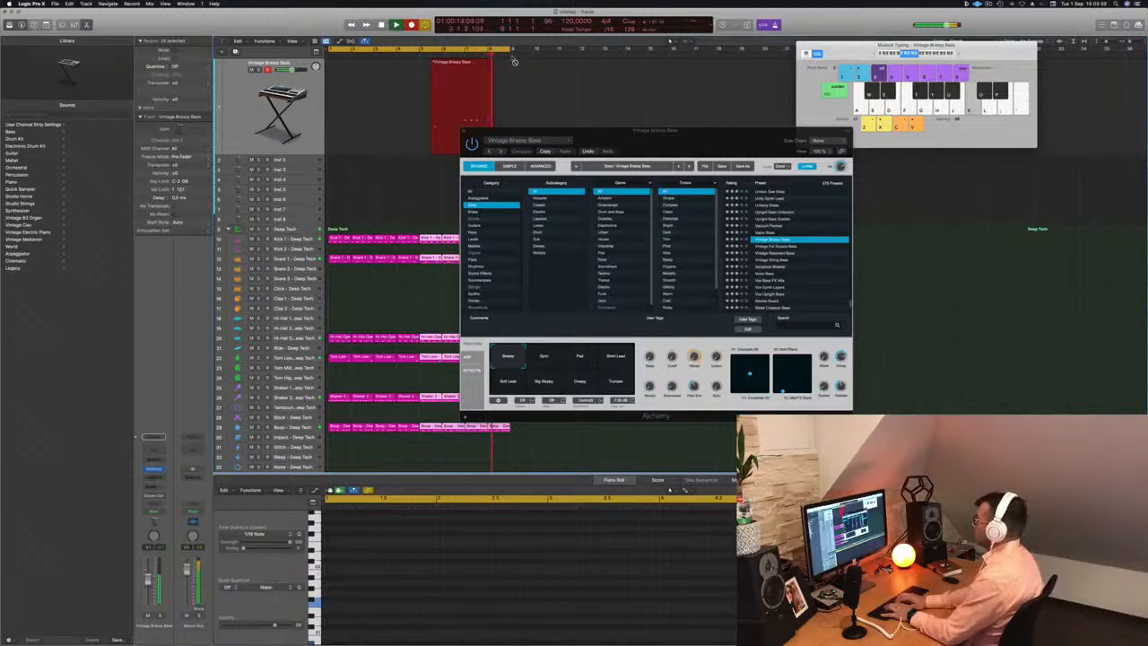
{"action": "key", "text": "h"}
{"action": "key", "text": "s"}
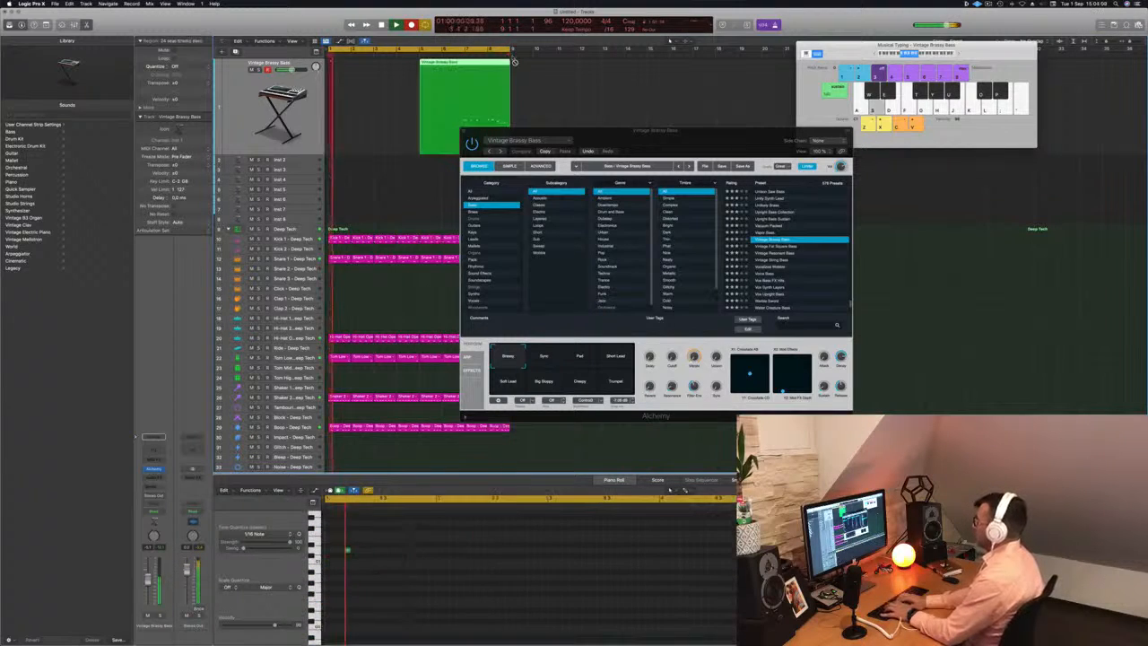
{"action": "key", "text": "j"}
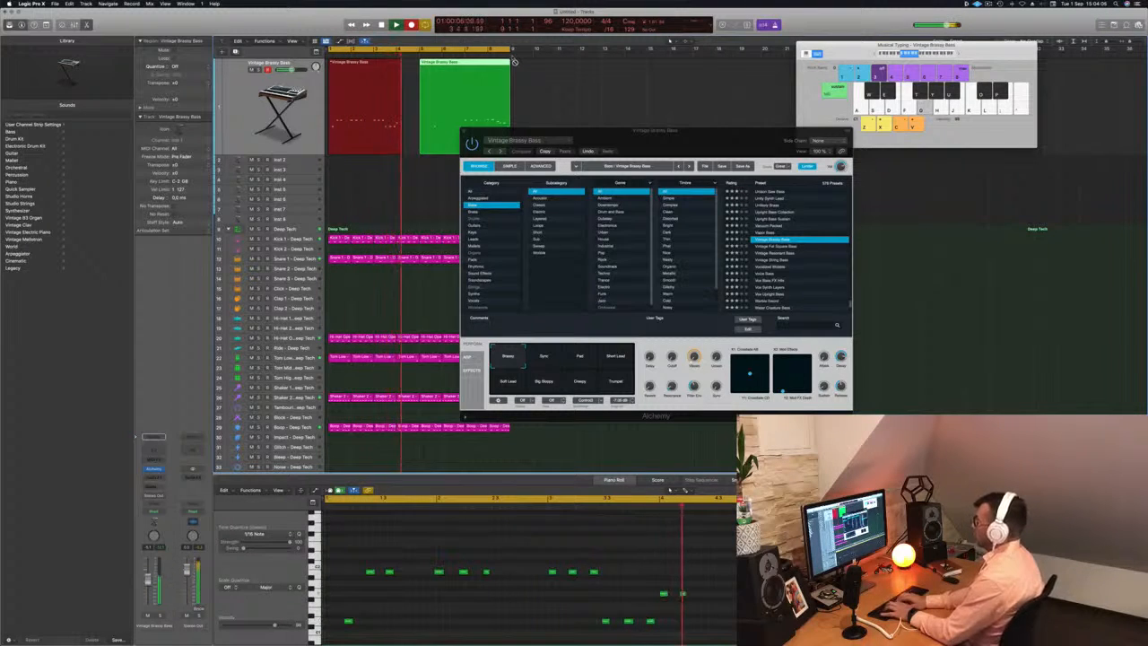
{"action": "key", "text": "space"}
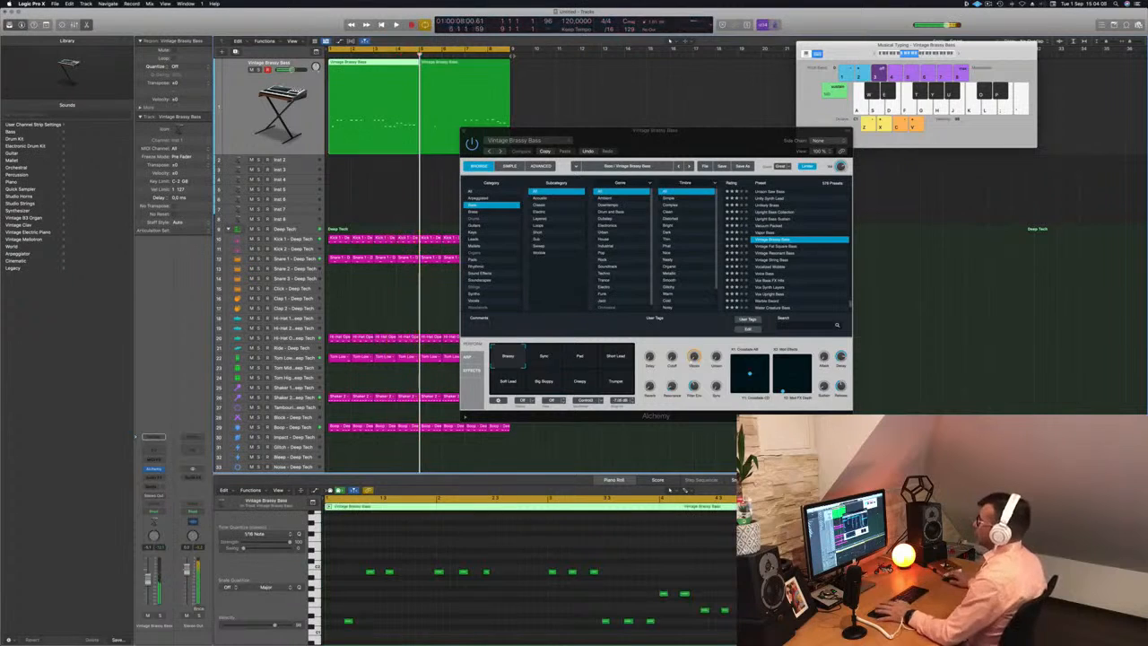
Play back the take, trim the first bass region to its last two bars, and move it to bar 1
{"action": "key", "text": "space"}
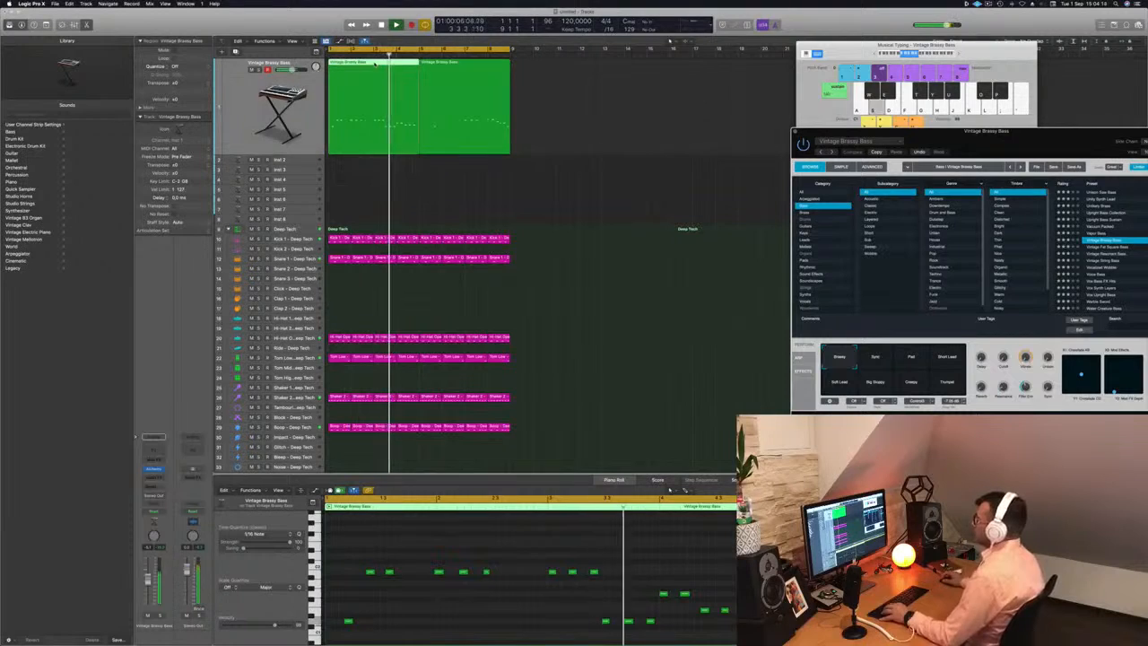
{"action": "left_click", "coordinate": [378, 182]}
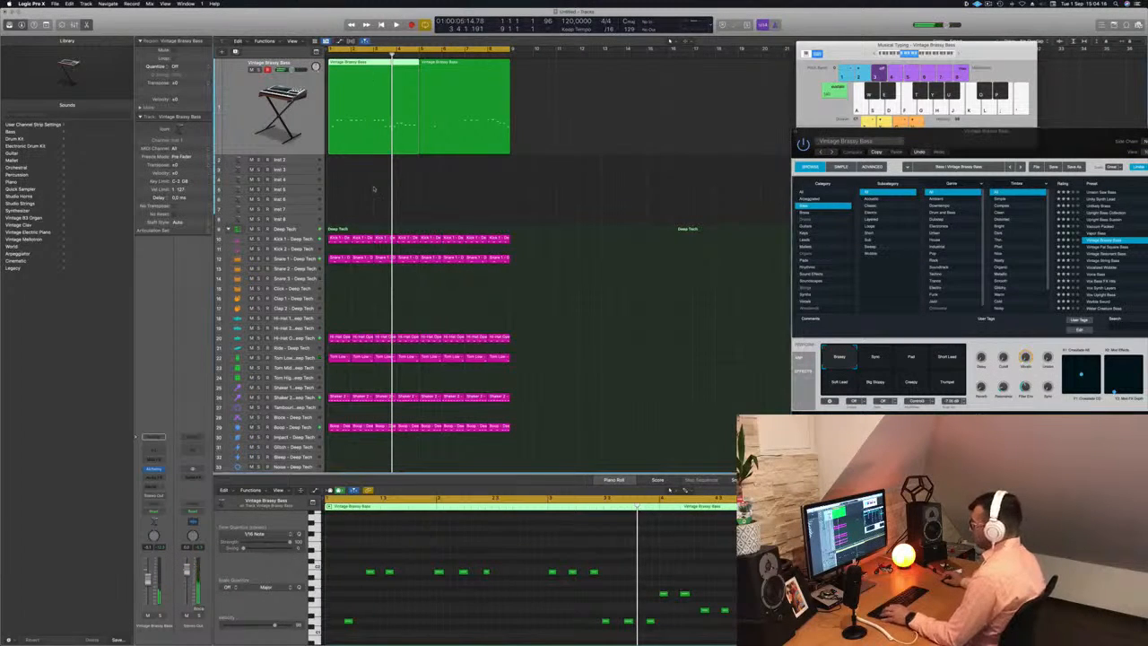
{"action": "left_click", "coordinate": [363, 71]}
{"action": "left_click_drag", "start_coordinate": [364, 72], "coordinate": [340, 72]}
{"action": "key", "text": "space"}
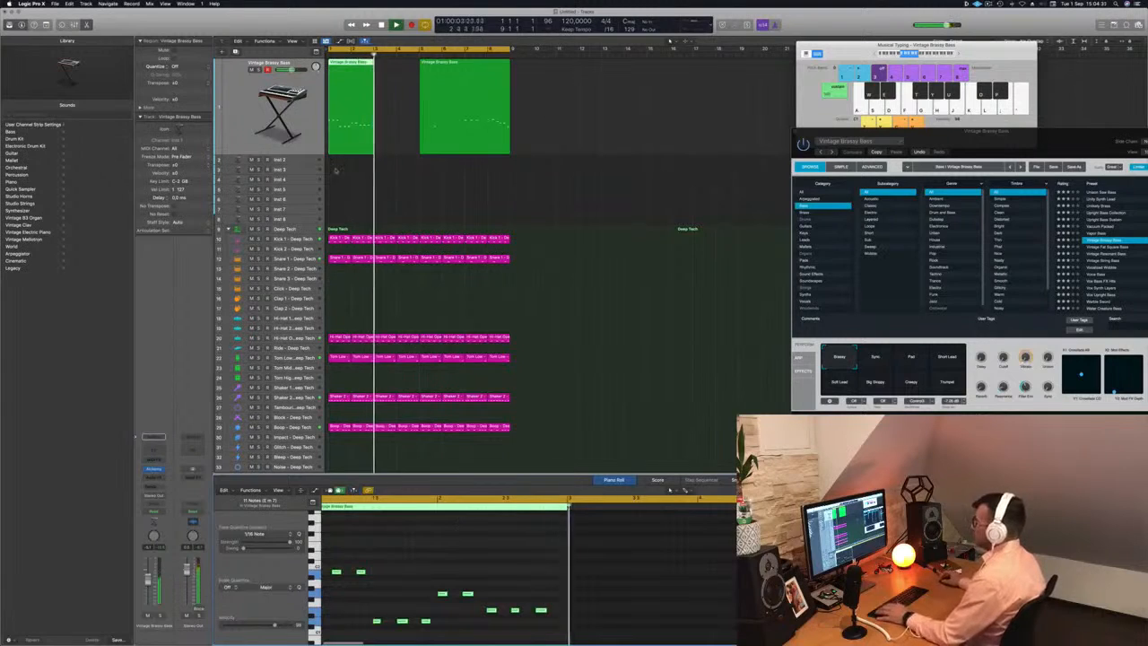
Delete the second bass region and copy the two-bar region three times to fill the eight-bar loop
{"action": "left_click", "coordinate": [452, 86]}
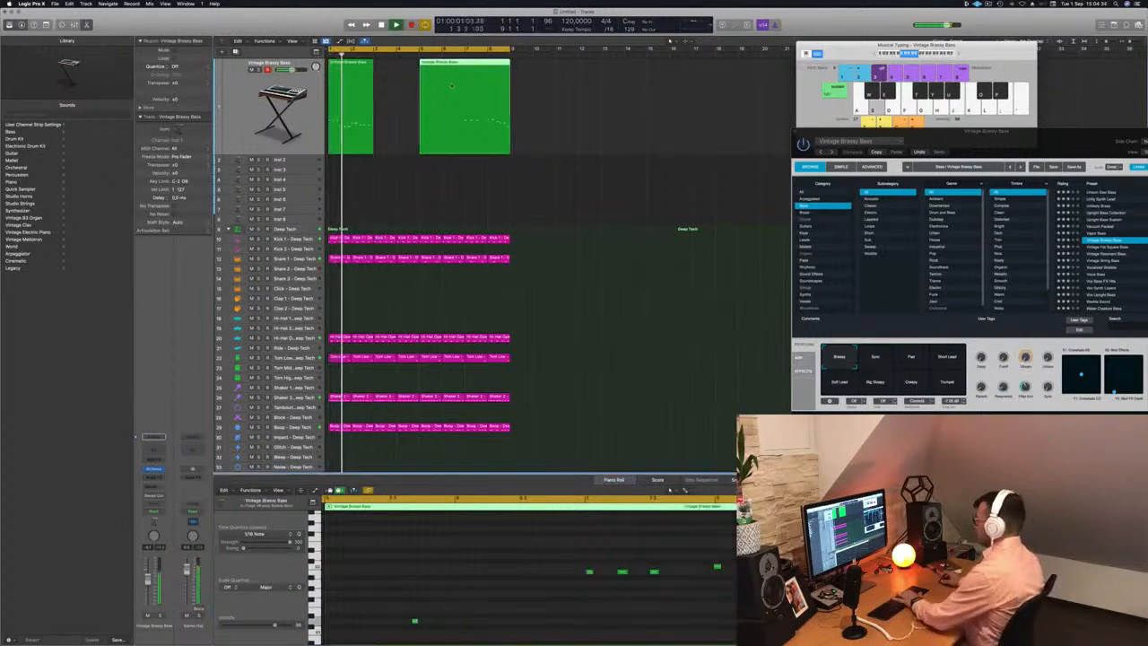
{"action": "key", "text": "Delete"}
{"action": "left_click_drag", "start_coordinate": [337, 68], "coordinate": [459, 75]}
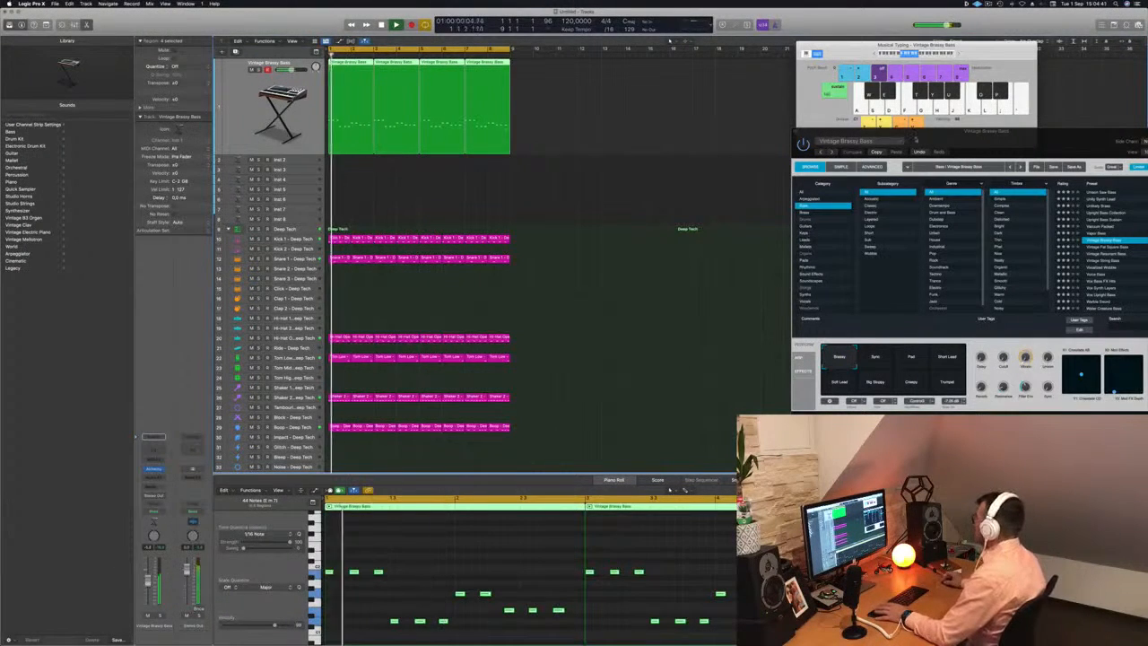
Audition the bass line with Vintage Brassy Bass variations, including Trumpet, Soft Lead and Pad, return to Brassy, and close the Alchemy window
{"action": "left_click_drag", "start_coordinate": [1032, 137], "coordinate": [644, 119]}
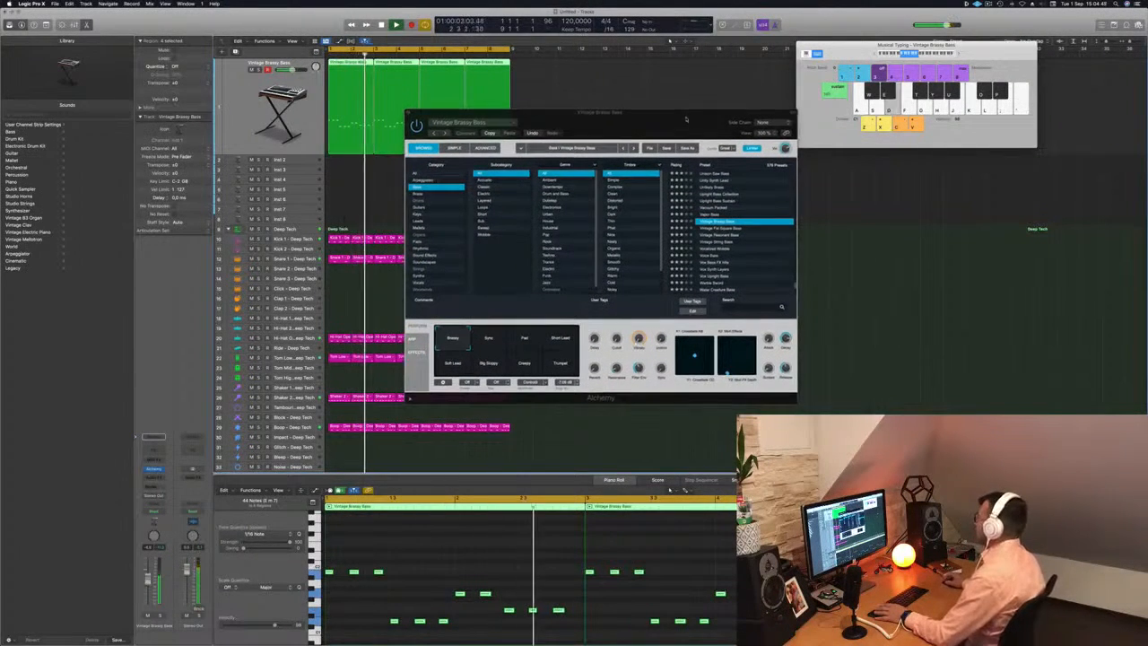
{"action": "left_click_drag", "start_coordinate": [645, 113], "coordinate": [630, 96]}
{"action": "key", "text": "Return"}
{"action": "left_click", "coordinate": [540, 350]}
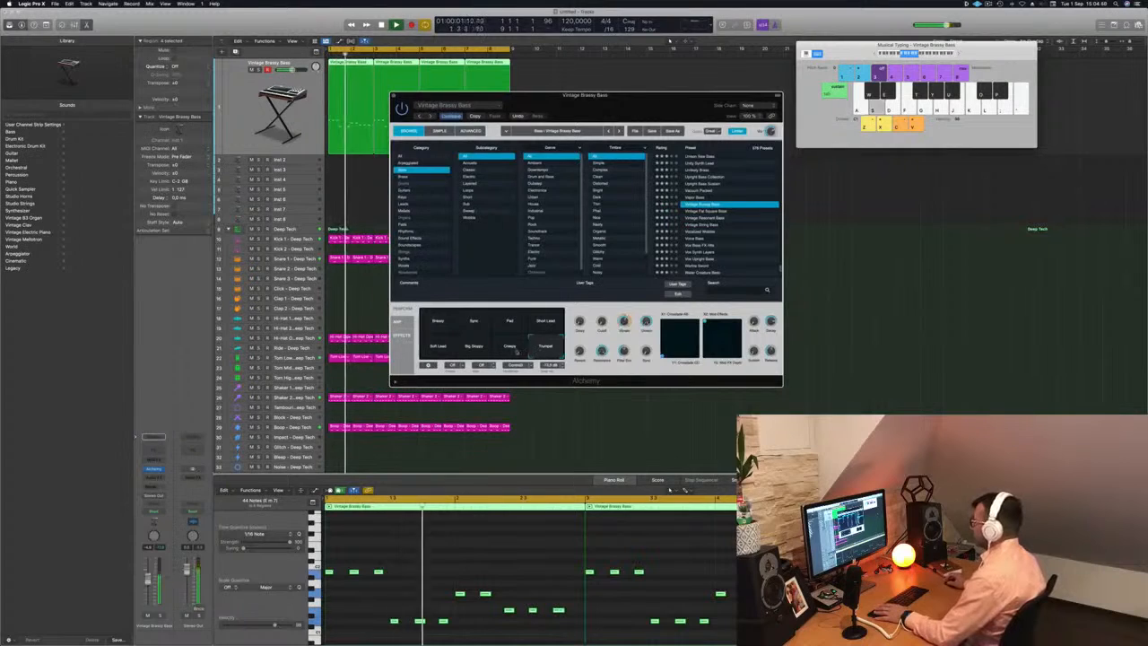
{"action": "left_click", "coordinate": [474, 349]}
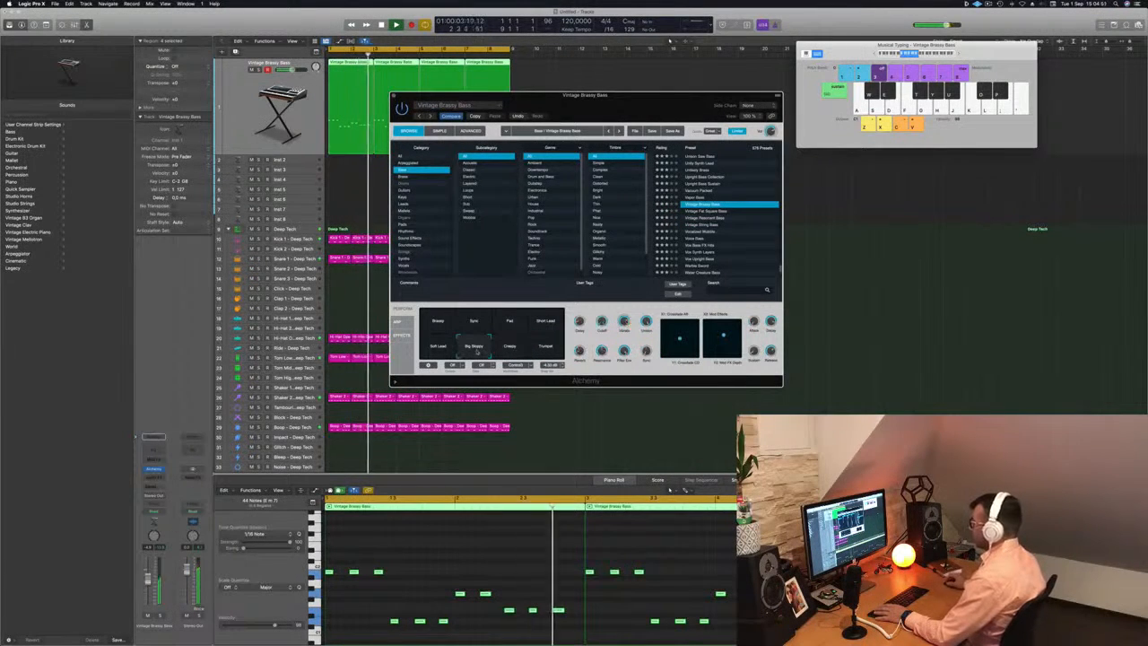
{"action": "left_click", "coordinate": [436, 349]}
{"action": "left_click", "coordinate": [547, 322]}
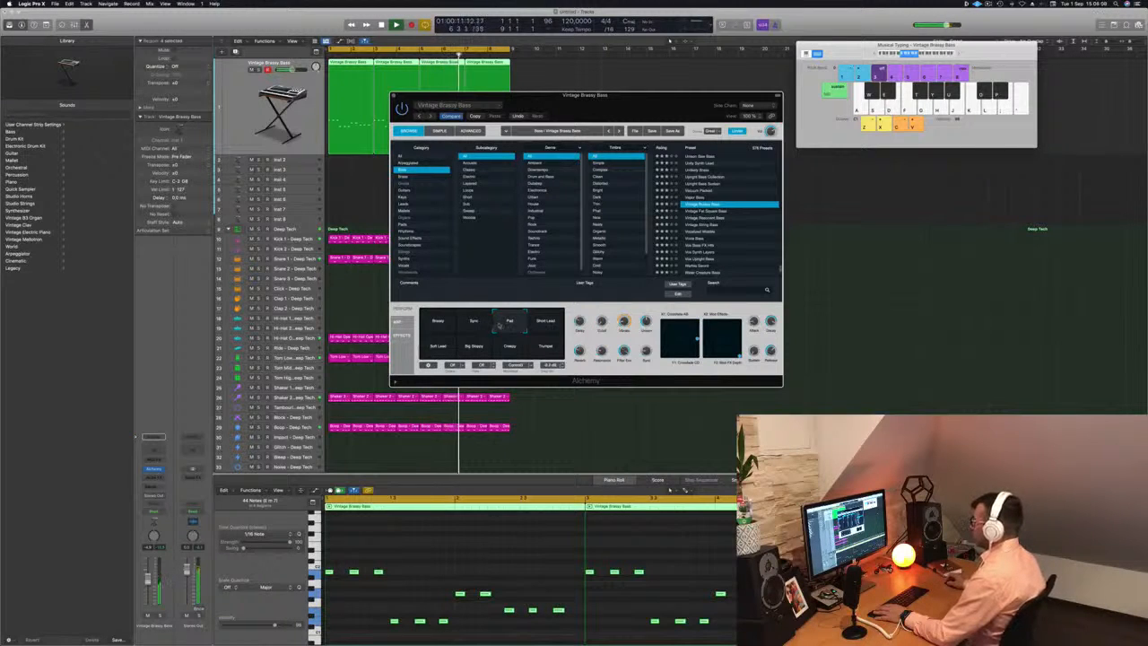
{"action": "left_click", "coordinate": [425, 324]}
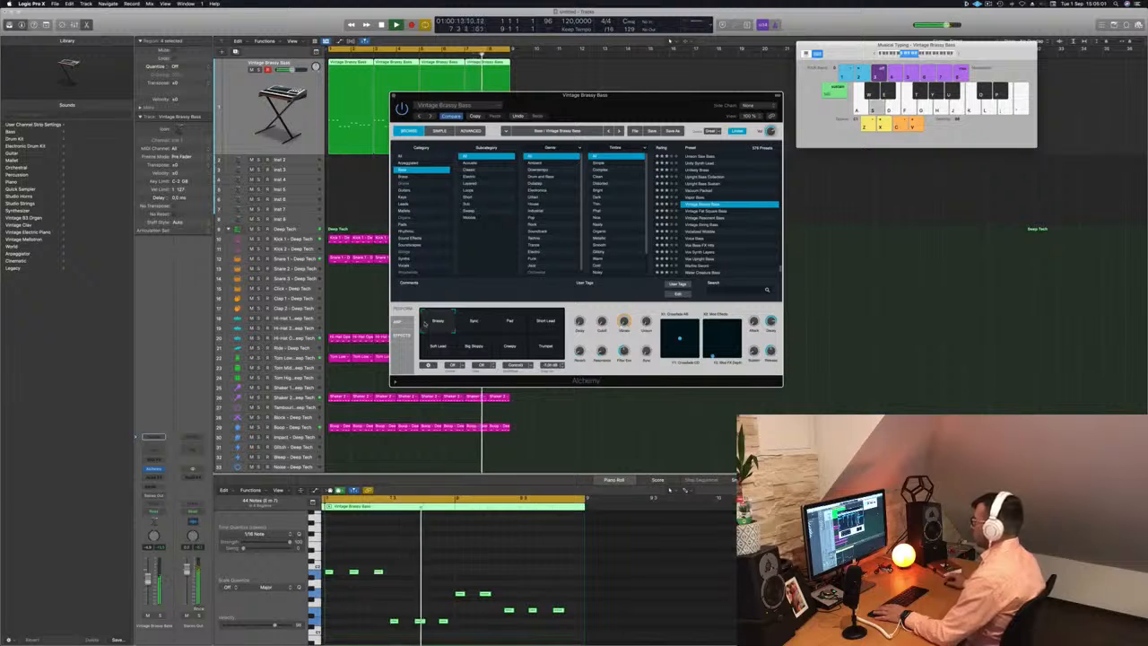
{"action": "left_click", "coordinate": [438, 324]}
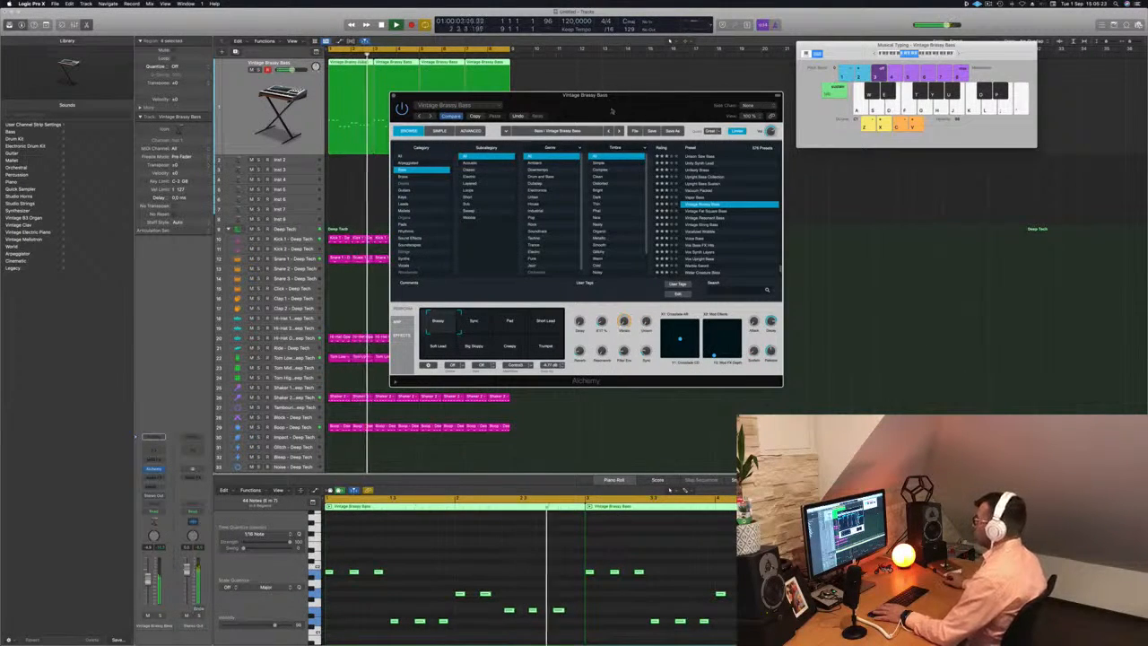
{"action": "left_click_drag", "start_coordinate": [538, 103], "coordinate": [497, 230]}
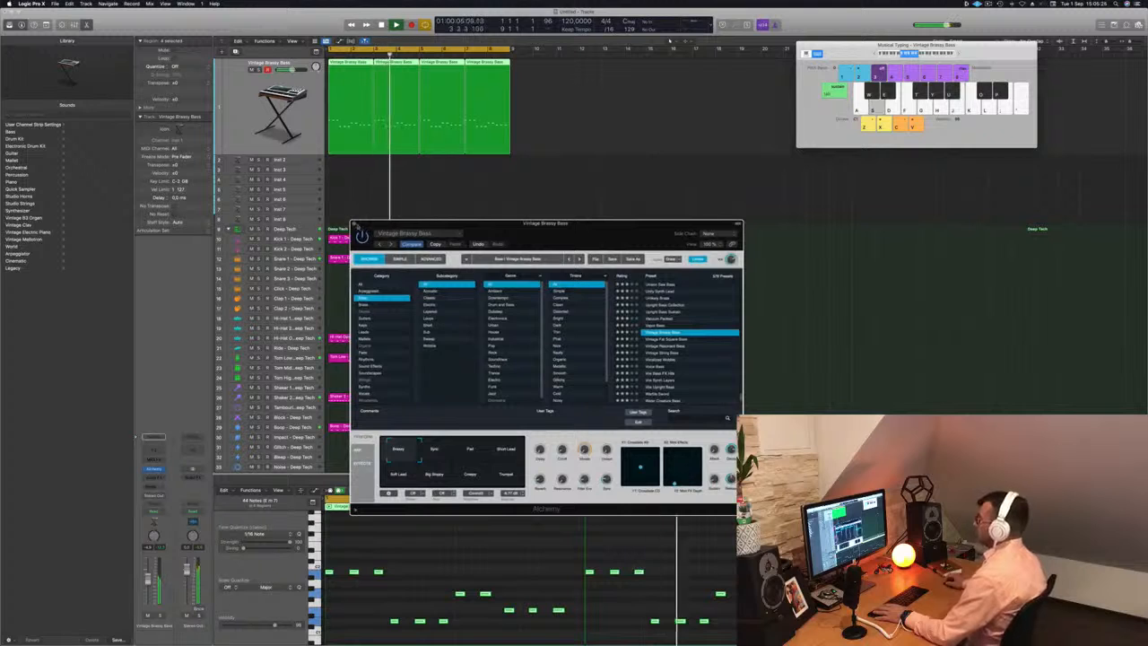
{"action": "left_click", "coordinate": [355, 225]}
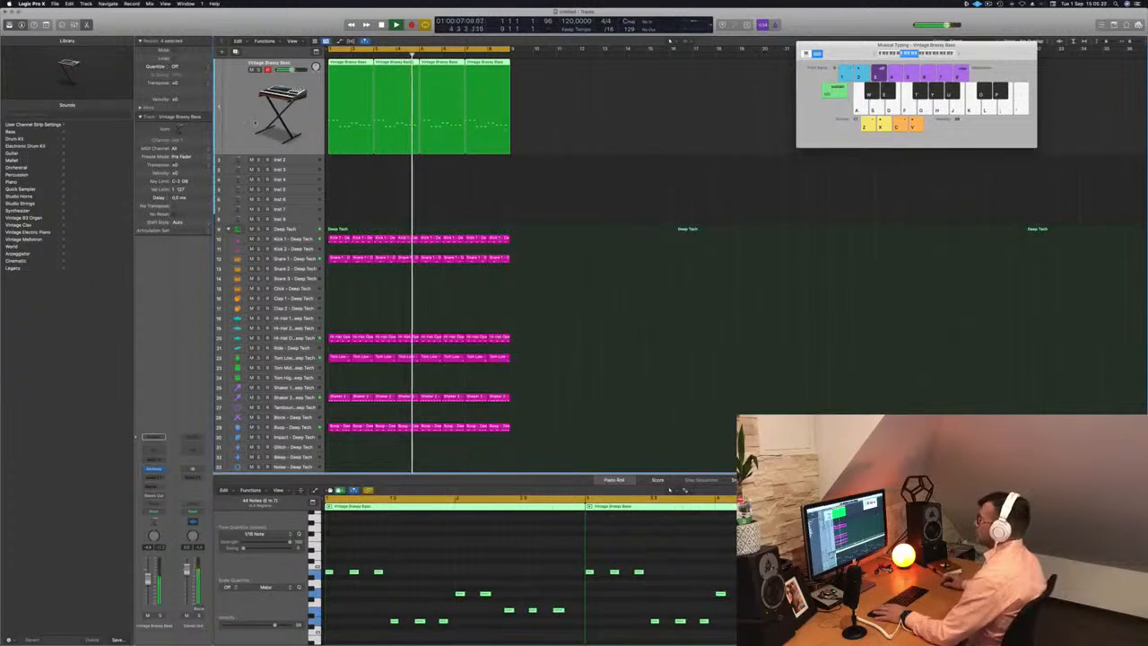
Restart playback, select the Inst 2 track, and enlarge its track row
{"action": "key", "text": "Return"}
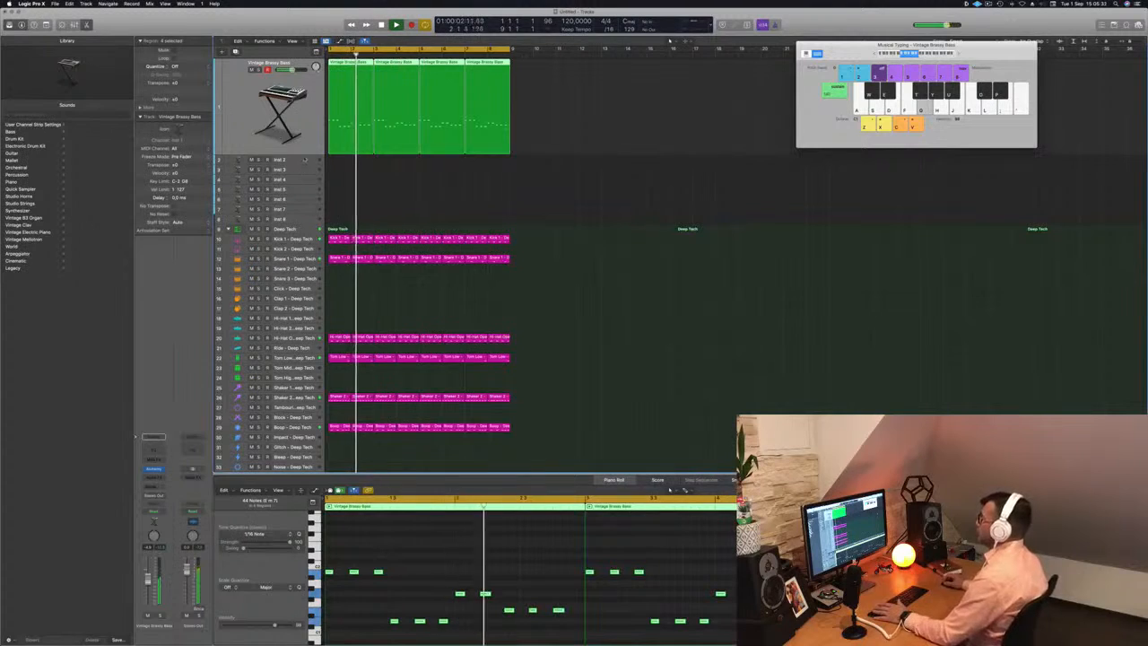
{"action": "left_click", "coordinate": [302, 161]}
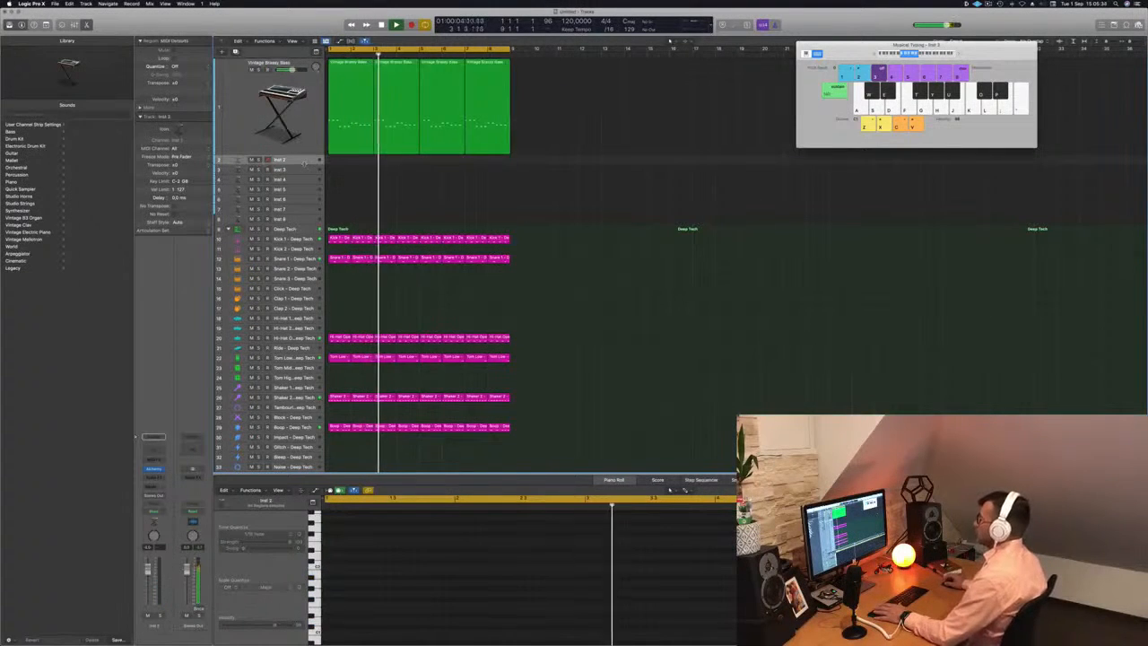
{"action": "left_click_drag", "start_coordinate": [302, 168], "coordinate": [300, 211]}
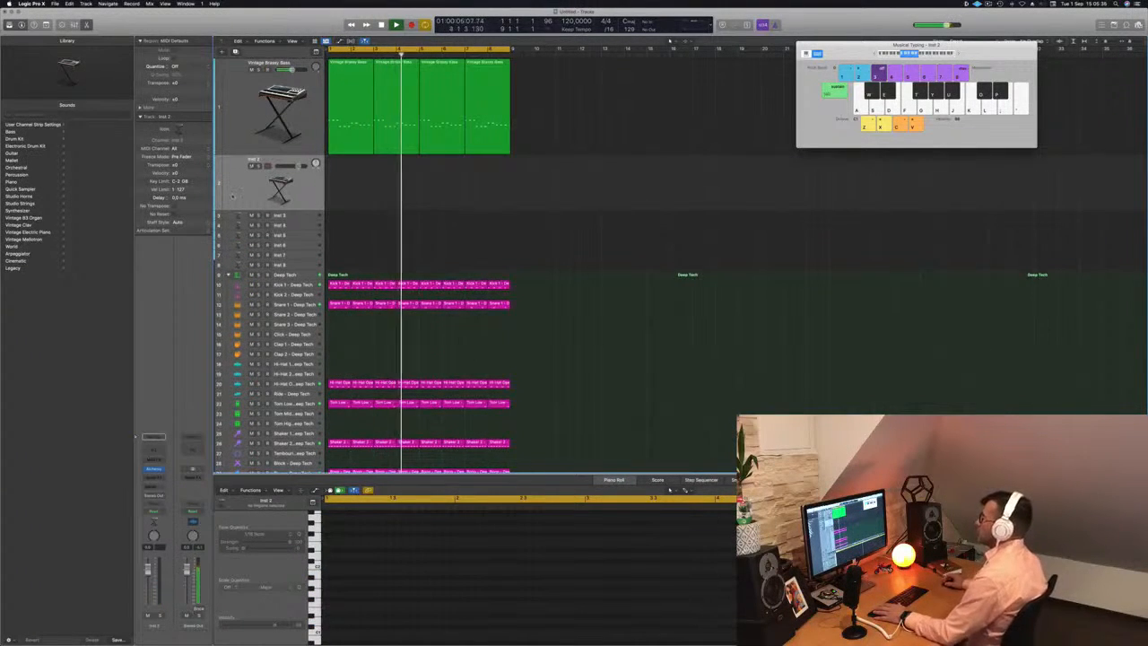
Stop playback, copy the four bass regions onto the Inst 2 track, and select the first copied region
{"action": "key", "text": "space"}
{"action": "left_click_drag", "start_coordinate": [351, 112], "coordinate": [442, 171]}
{"action": "left_click", "coordinate": [345, 205]}
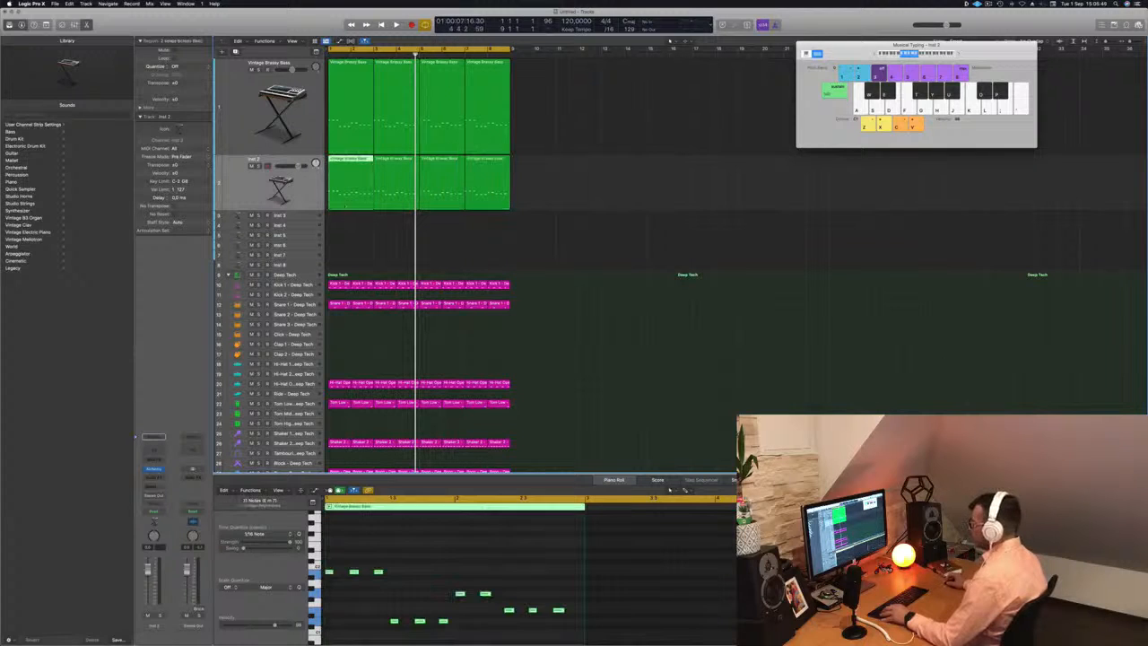
Thin the first Inst 2 region to three notes and lengthen them in the Piano Roll
{"action": "left_click_drag", "start_coordinate": [348, 558], "coordinate": [450, 635]}
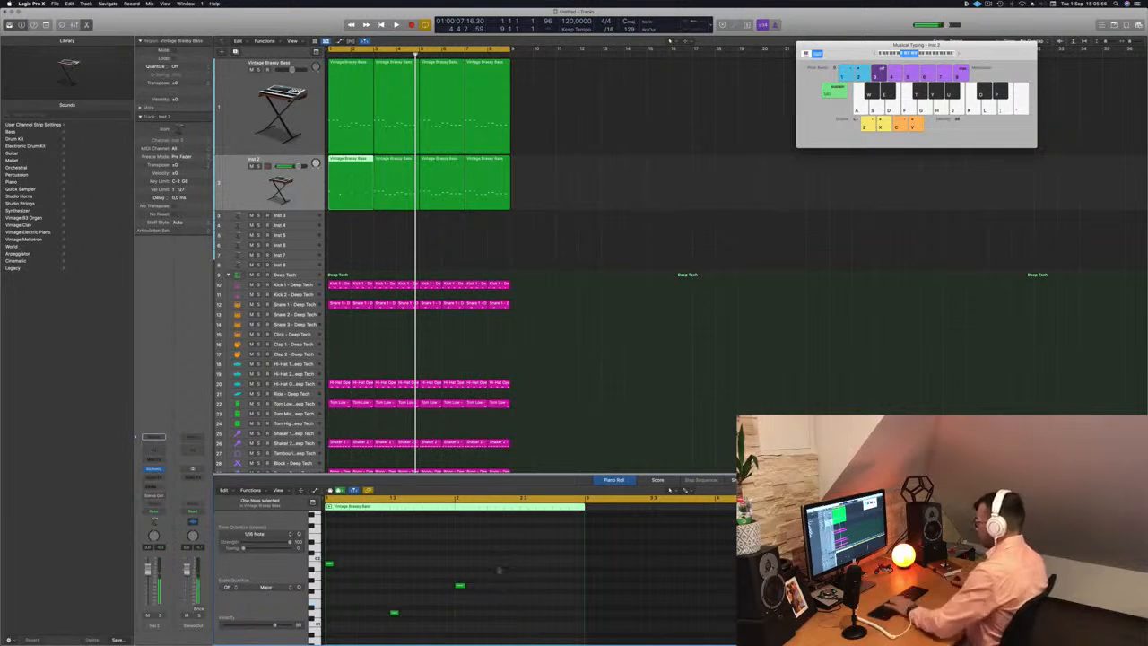
{"action": "left_click_drag", "start_coordinate": [498, 570], "coordinate": [338, 630]}
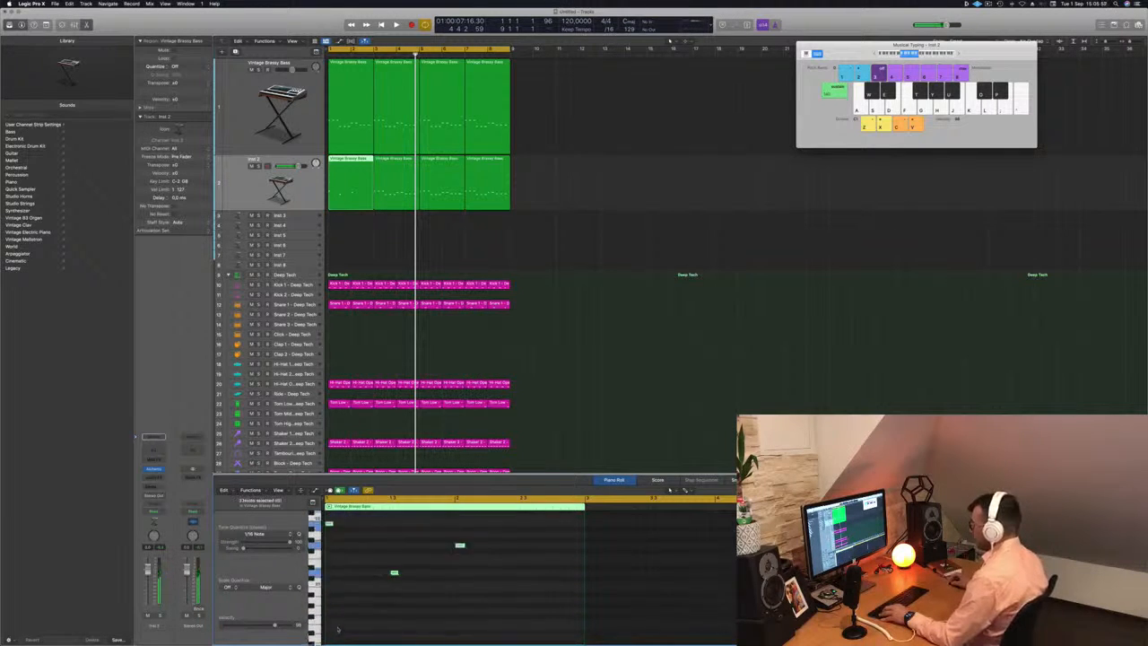
{"action": "scroll", "coordinate": [345, 578], "scroll_direction": "up", "scroll_amount": 3}
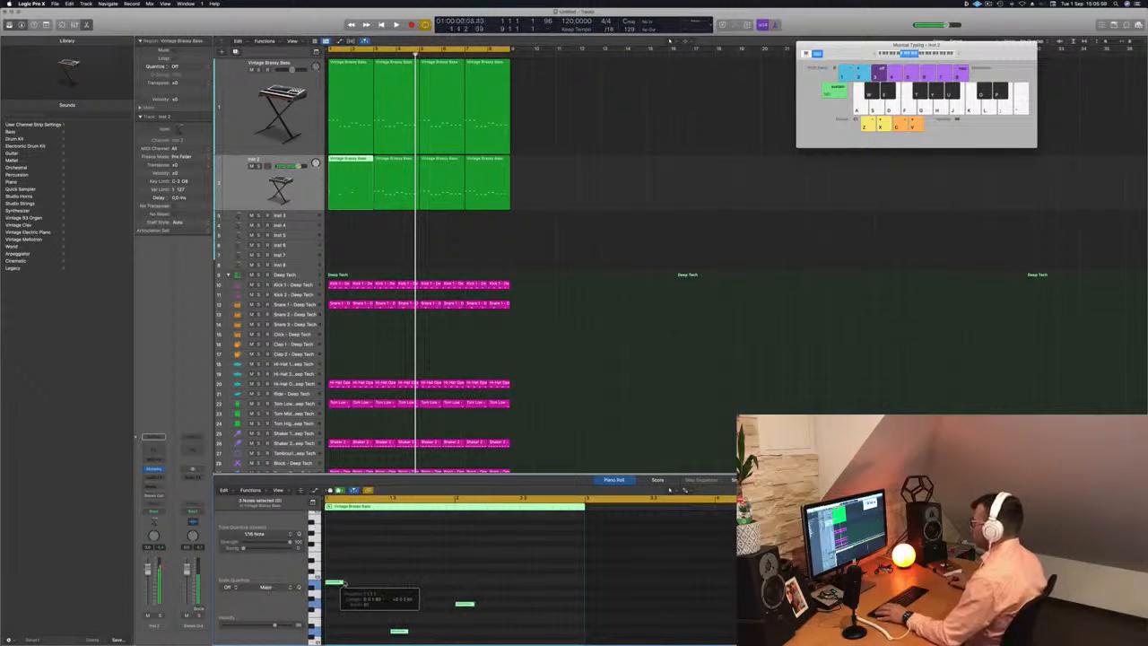
Delete the other three copied regions on Inst 2 and play back the remaining two-bar region
{"action": "left_click_drag", "start_coordinate": [547, 182], "coordinate": [395, 192]}
{"action": "key", "text": "BackSpace"}
{"action": "key", "text": "space"}
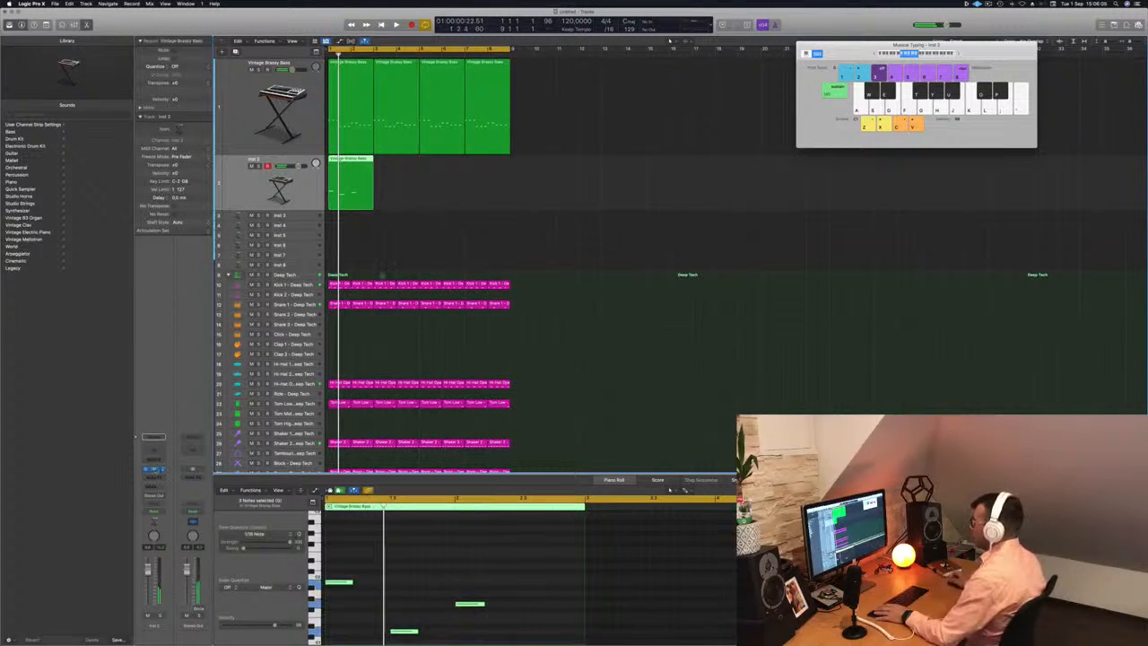
Load the Brass Response preset in Alchemy for Inst 2, play the loop, and move the plug-in window off the regions
{"action": "left_click", "coordinate": [154, 469]}
{"action": "left_click_drag", "start_coordinate": [385, 94], "coordinate": [582, 116]}
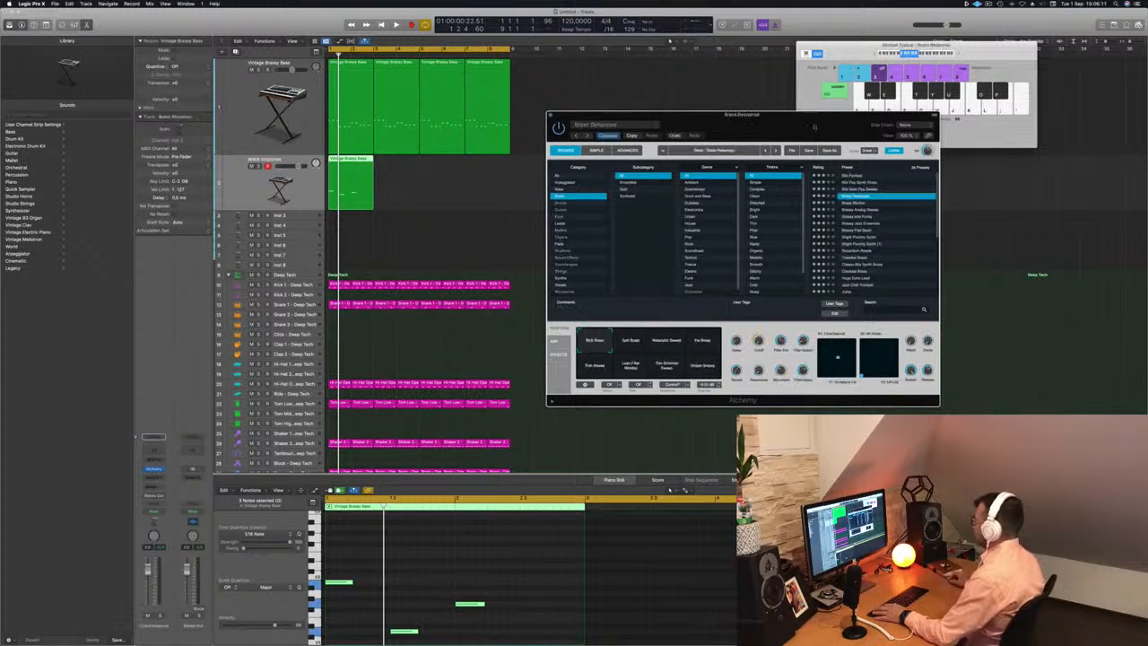
{"action": "left_click_drag", "start_coordinate": [814, 127], "coordinate": [783, 134]}
{"action": "left_click", "coordinate": [107, 631]}
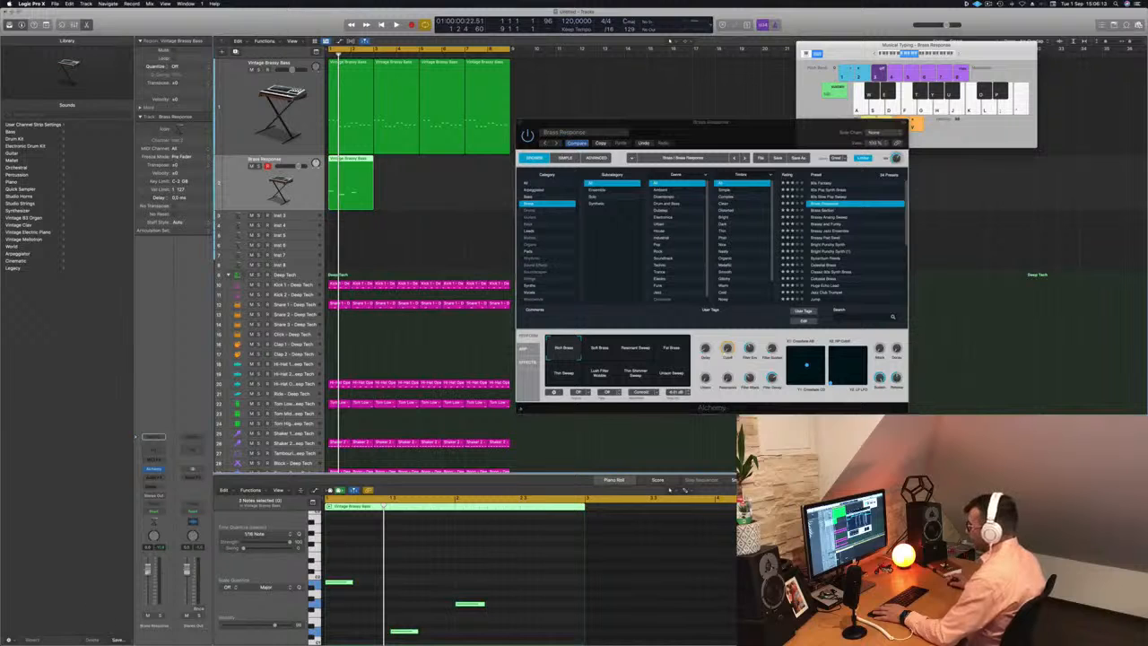
{"action": "key", "text": "space"}
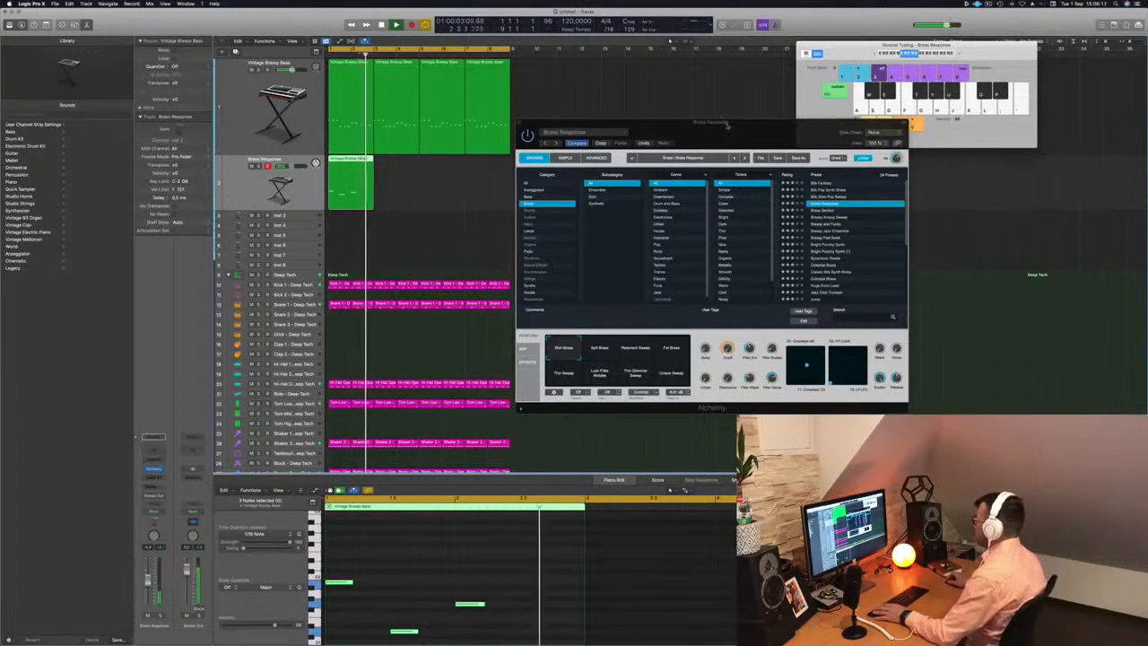
{"action": "left_click_drag", "start_coordinate": [753, 126], "coordinate": [827, 84]}
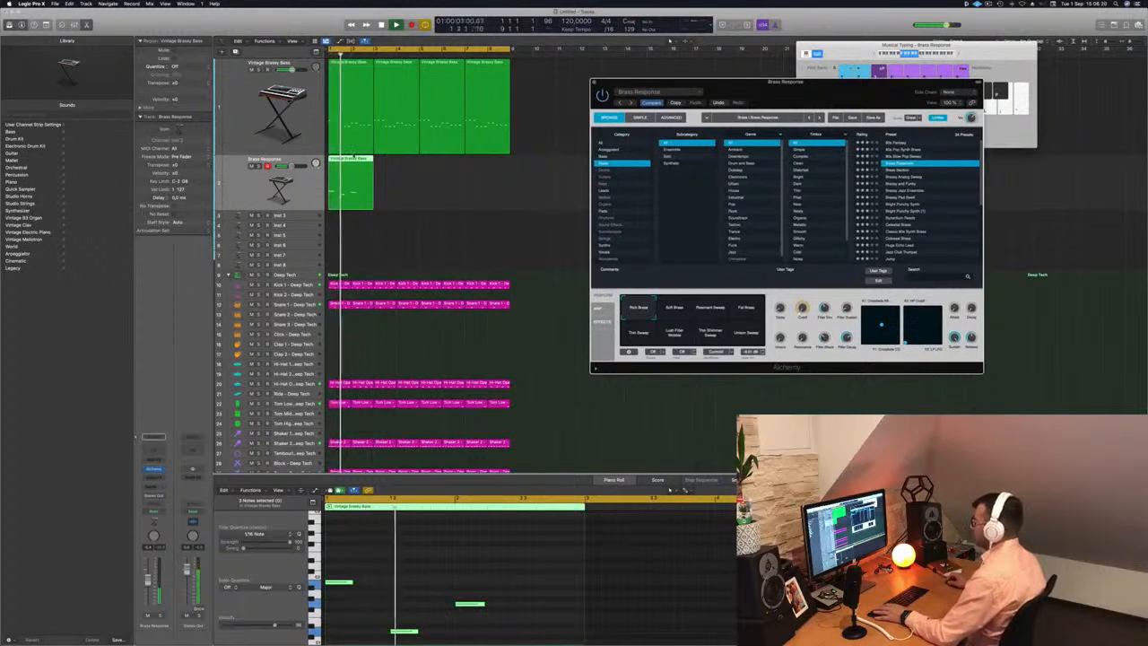
Add a fourth note in the second half of bar 2, nudge it slightly earlier, and play back the phrase
{"action": "left_click", "coordinate": [342, 79]}
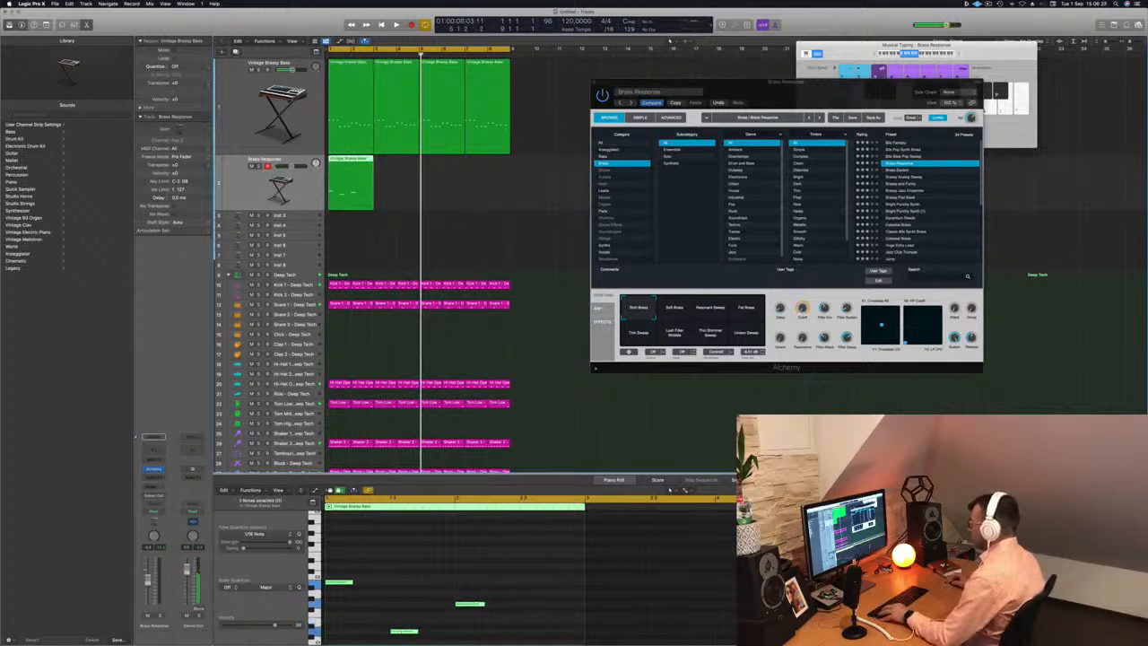
{"action": "left_click_drag", "start_coordinate": [466, 606], "coordinate": [536, 622]}
{"action": "key", "text": "space"}
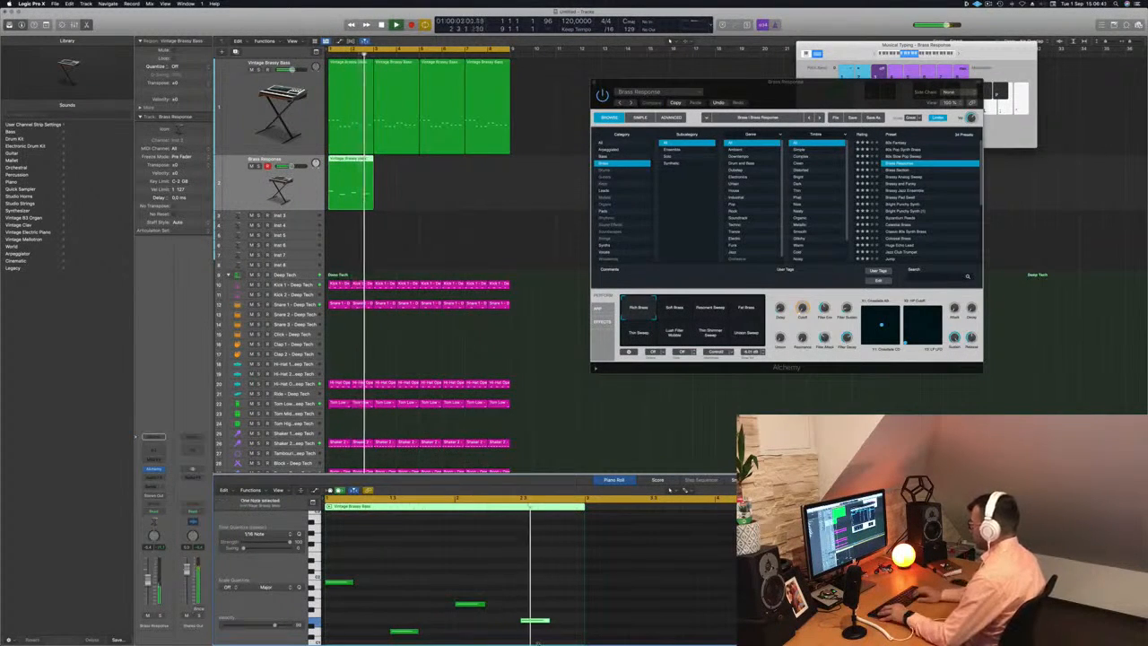
{"action": "key", "text": "alt+Left"}
{"action": "key", "text": "alt+Left"}
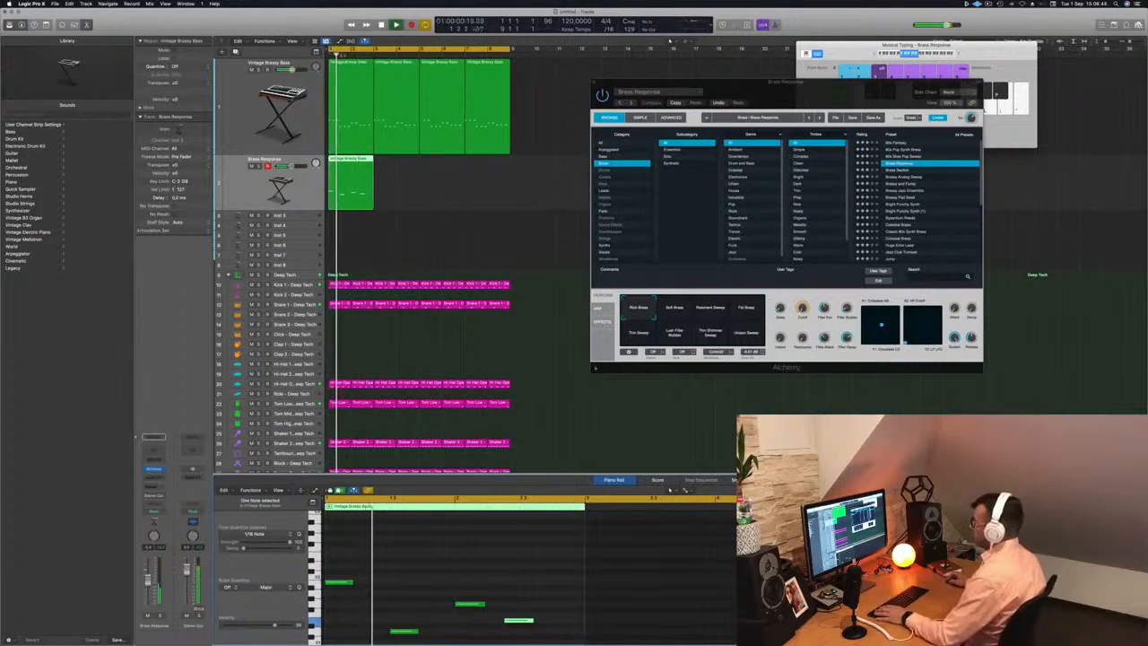
Copy the two-bar Brass Response region three times to fill the eight-bar loop and restart playback
{"action": "left_click_drag", "start_coordinate": [368, 236], "coordinate": [350, 135]}
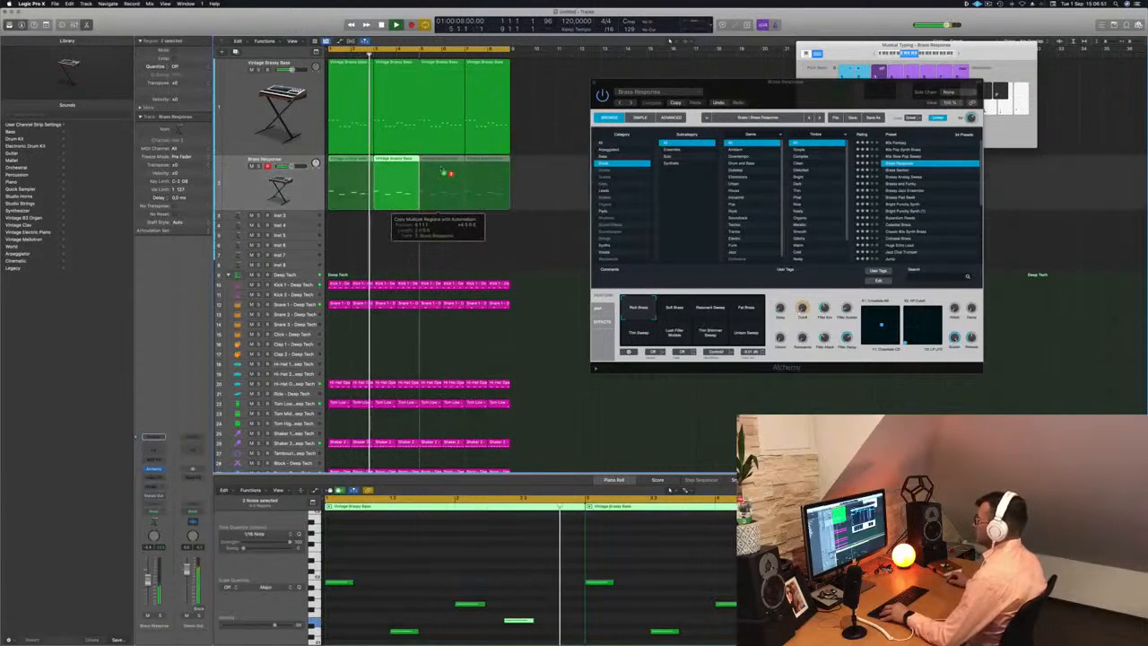
{"action": "left_click_drag", "start_coordinate": [790, 91], "coordinate": [690, 146]}
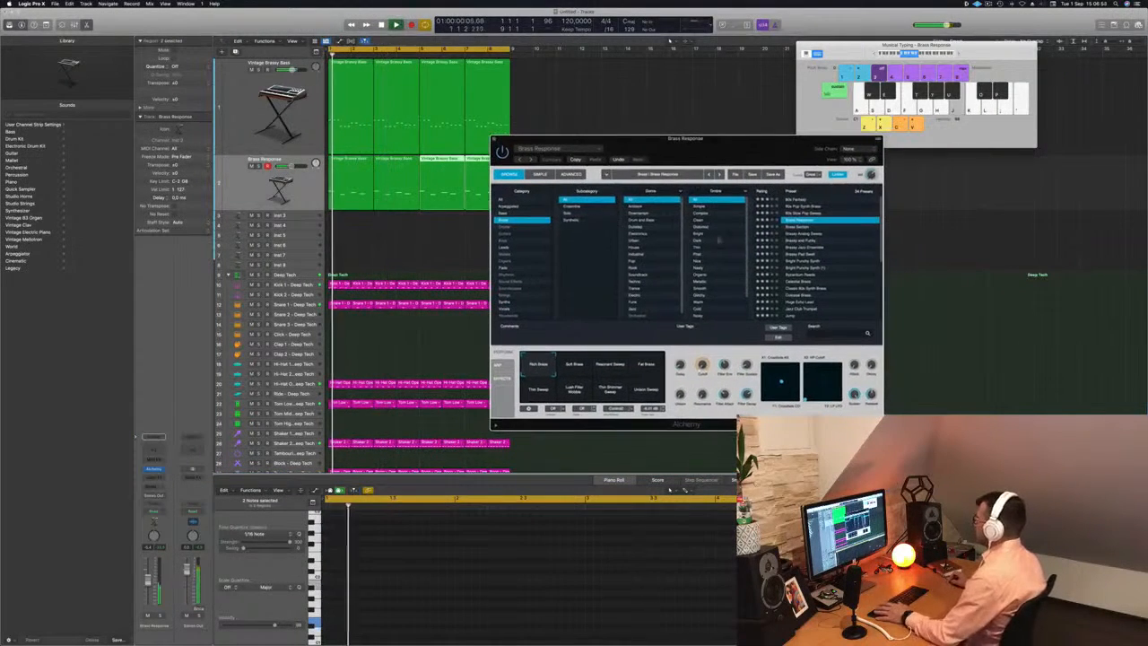
{"action": "key", "text": "Return"}
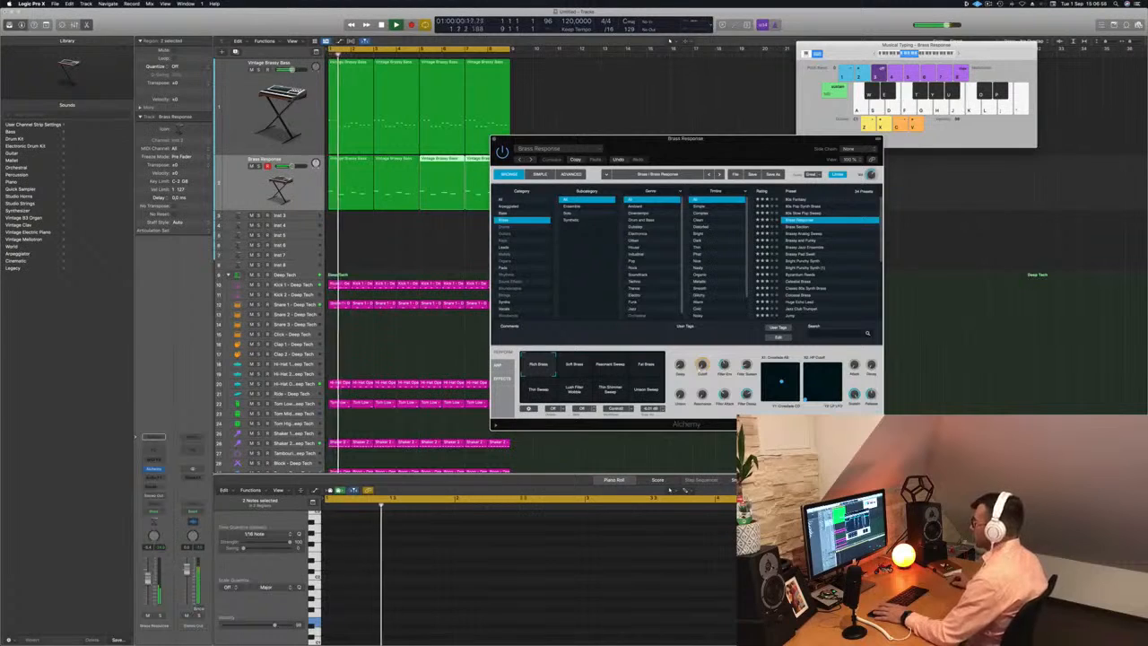
{"action": "key", "text": "Return"}
Load the Bright Punchy Synth preset in Alchemy, choose the Big Brass variation, and adjust its XY pads
{"action": "left_click_drag", "start_coordinate": [709, 151], "coordinate": [812, 87]}
{"action": "left_click", "coordinate": [723, 248]}
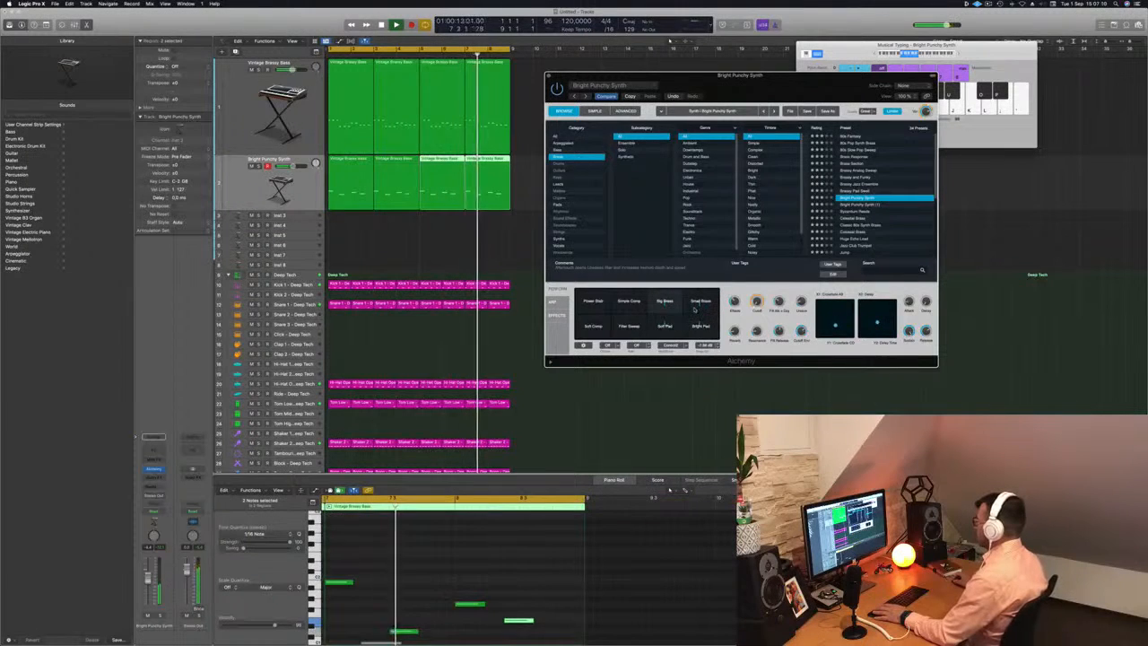
{"action": "left_click_drag", "start_coordinate": [685, 313], "coordinate": [582, 330]}
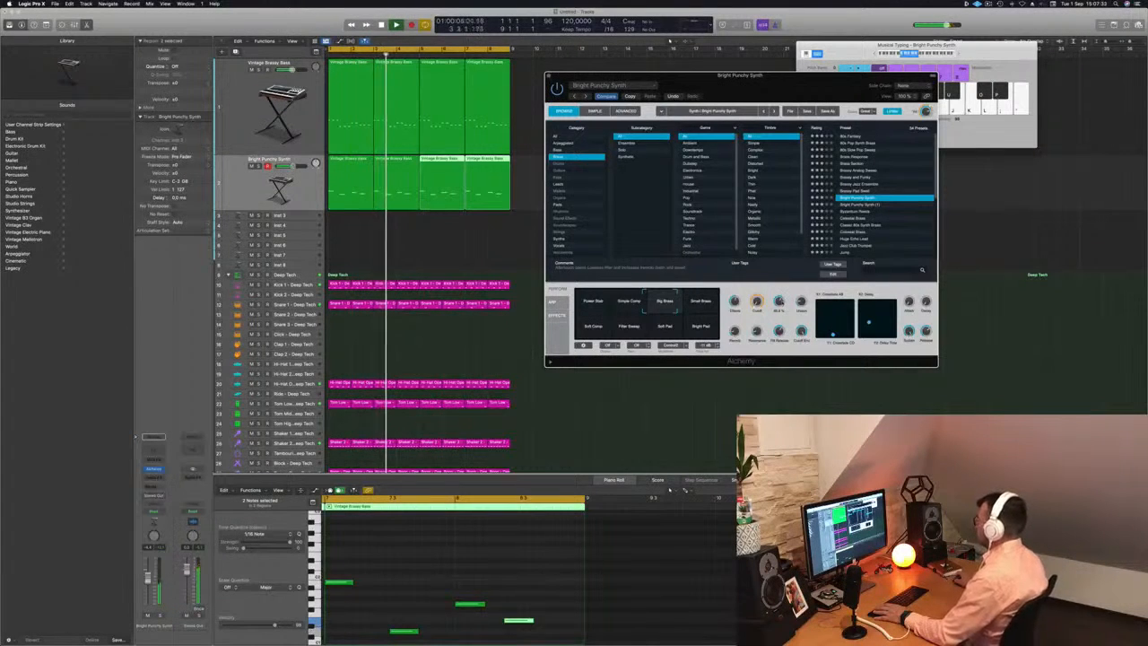
Play back the loop with the synth sound, close the Alchemy window, select the Bright Punchy Synth track, and restart playback
{"action": "left_click_drag", "start_coordinate": [739, 74], "coordinate": [581, 189]}
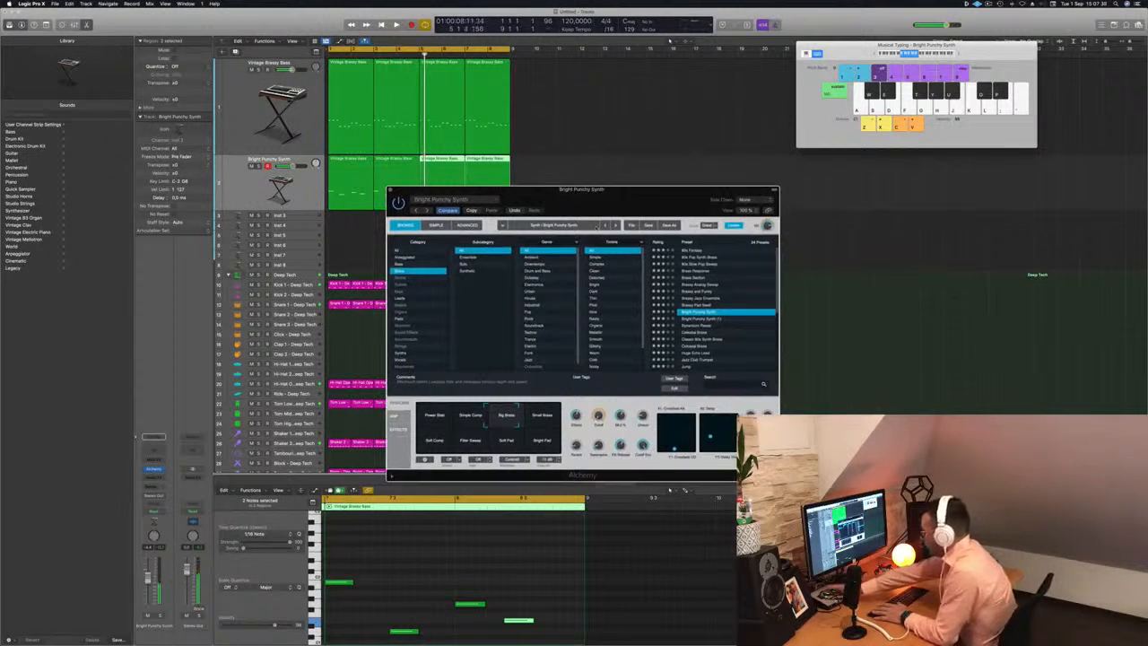
{"action": "key", "text": "space"}
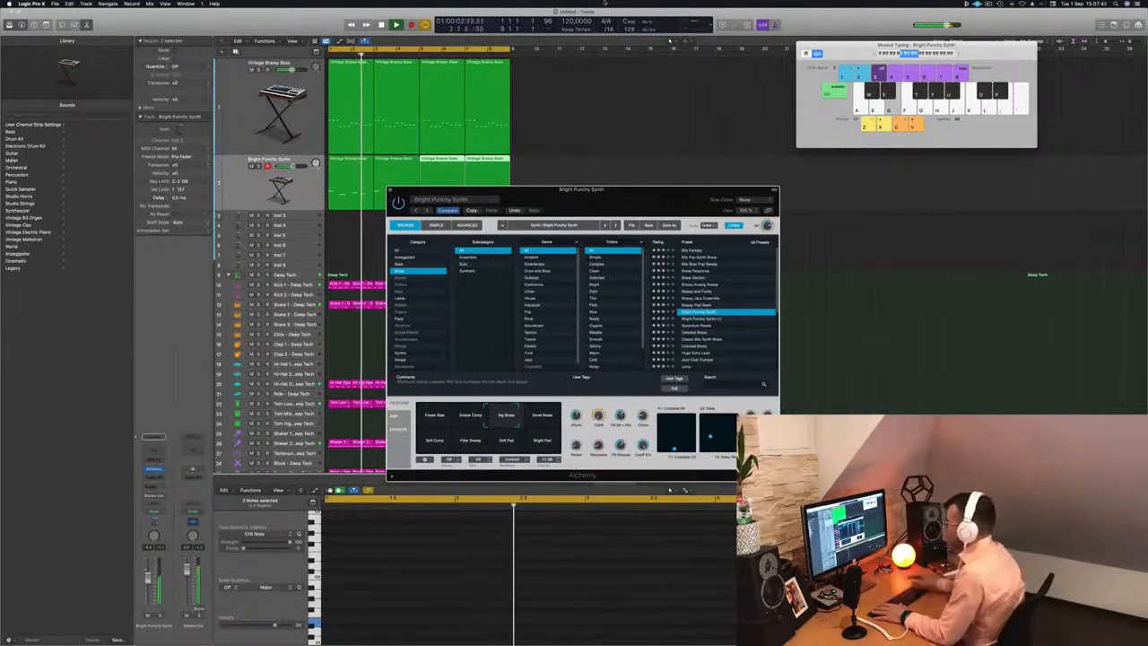
{"action": "left_click_drag", "start_coordinate": [643, 201], "coordinate": [635, 199]}
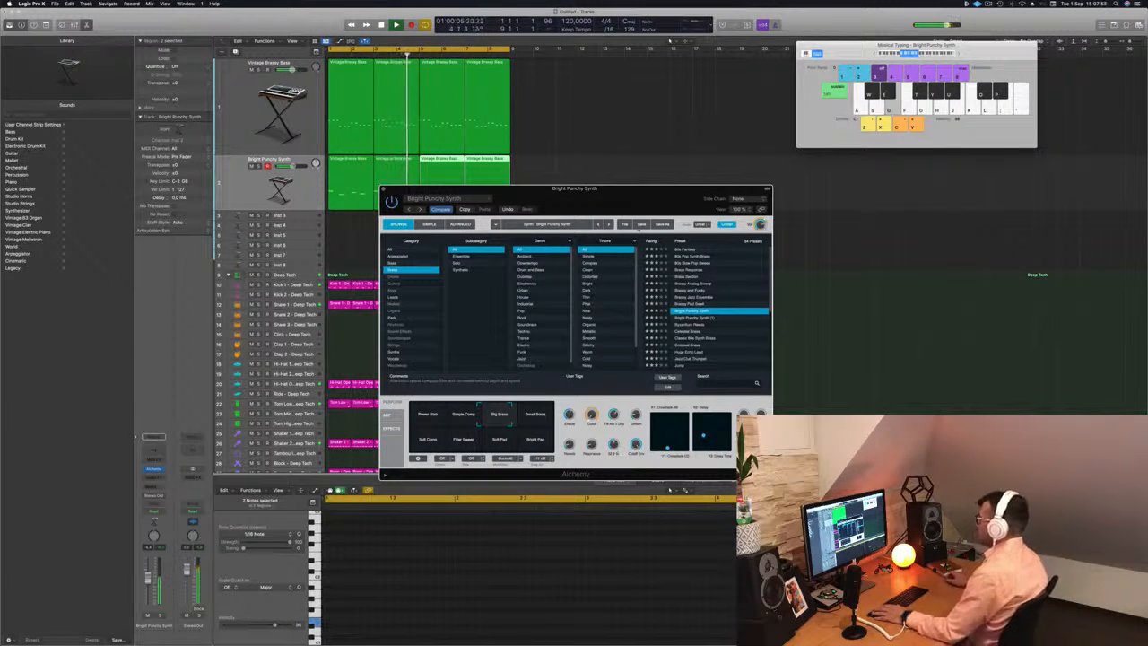
{"action": "mouse_move", "coordinate": [629, 202]}
{"action": "left_mouse_down"}
{"action": "mouse_move", "coordinate": [698, 196]}
{"action": "mouse_move", "coordinate": [621, 196]}
{"action": "mouse_move", "coordinate": [686, 192]}
{"action": "mouse_move", "coordinate": [646, 210]}
{"action": "left_mouse_up"}
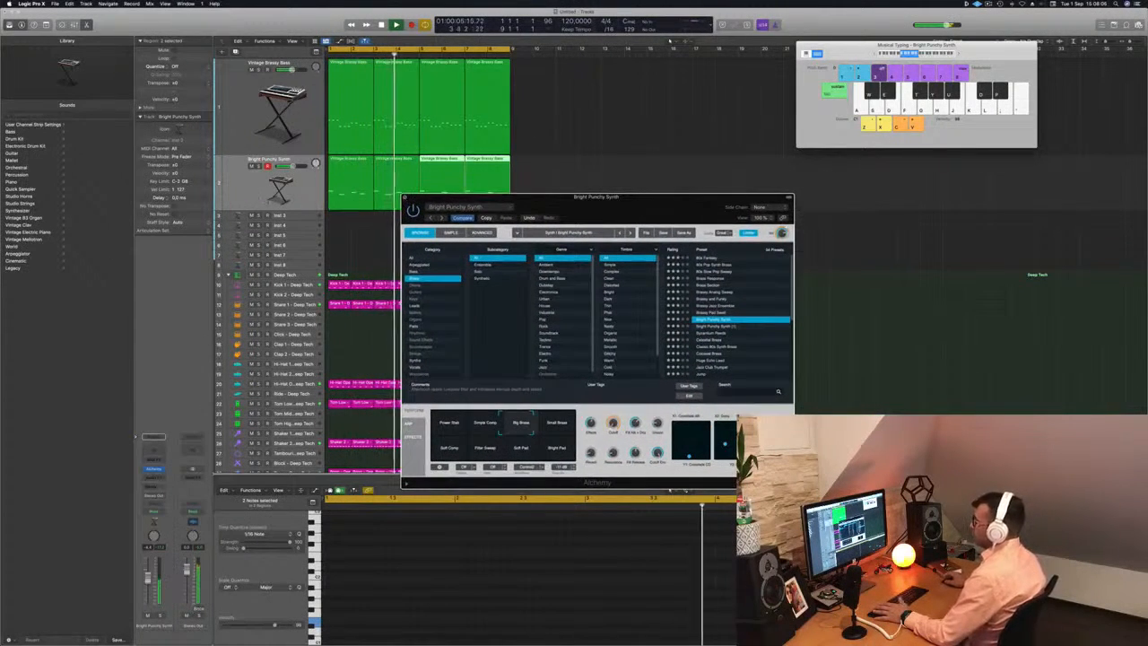
{"action": "left_click", "coordinate": [405, 196]}
{"action": "left_click", "coordinate": [280, 184]}
{"action": "key", "text": "space"}
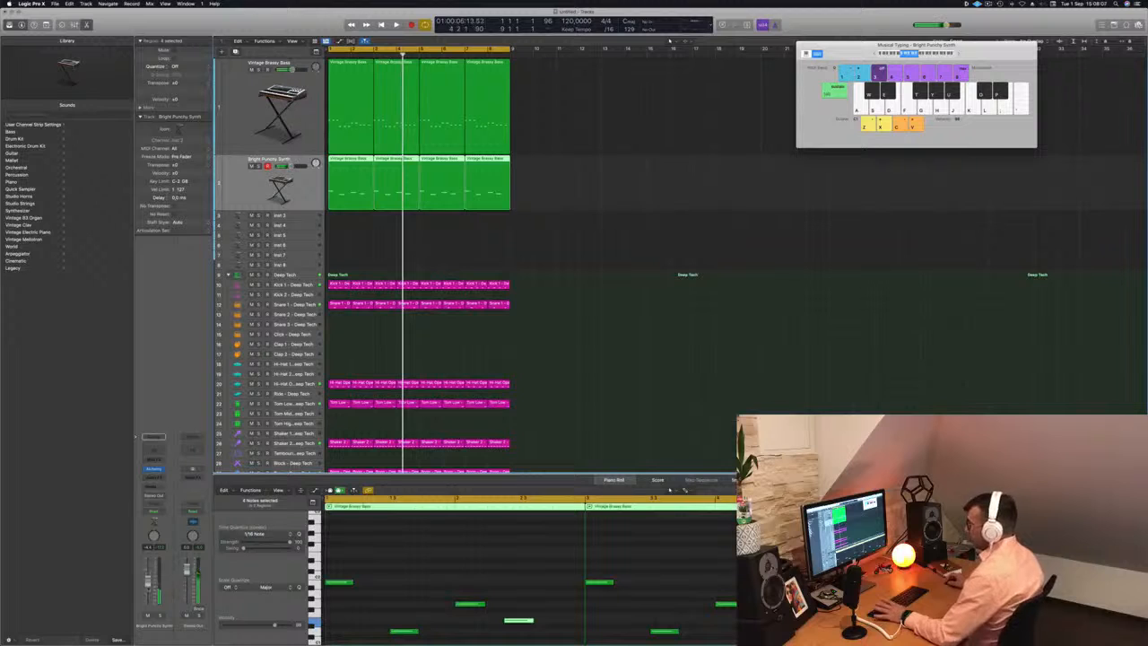
{"action": "key", "text": "Return"}
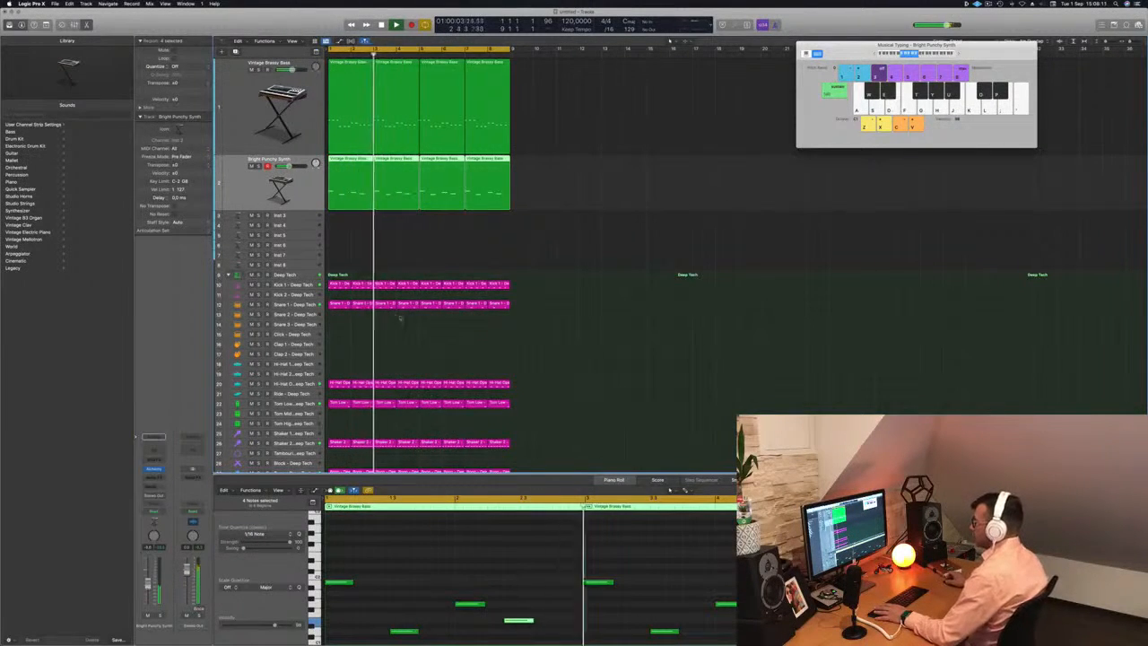
Copy the first Snare 1 region onto the Clap 1 track, shift its two notes later, and play it back
{"action": "scroll", "coordinate": [350, 301], "scroll_direction": "down", "scroll_amount": 2}
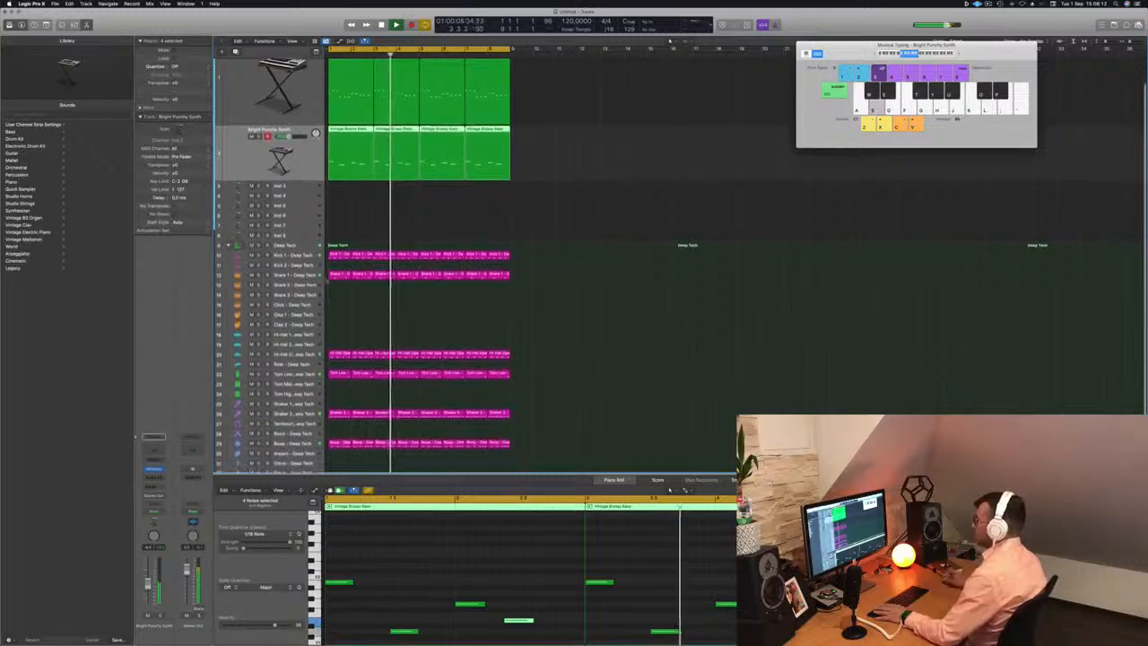
{"action": "key", "text": "space"}
{"action": "left_click", "coordinate": [337, 269]}
{"action": "left_click_drag", "start_coordinate": [338, 269], "coordinate": [337, 310]}
{"action": "left_click_drag", "start_coordinate": [350, 568], "coordinate": [442, 591]}
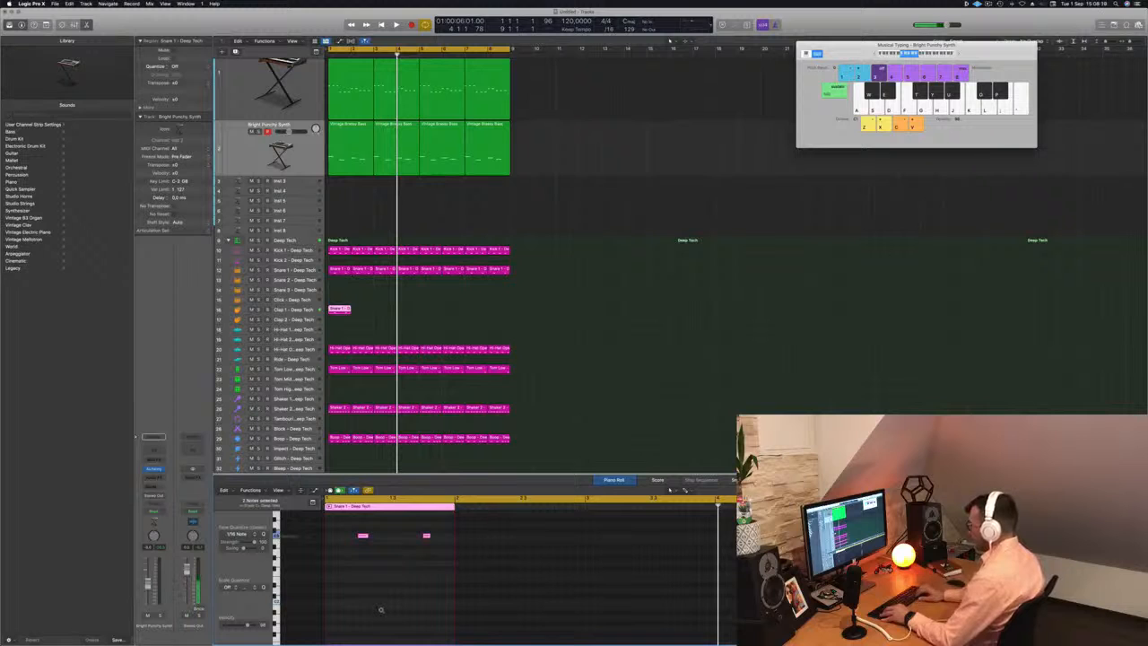
{"action": "key", "text": "space"}
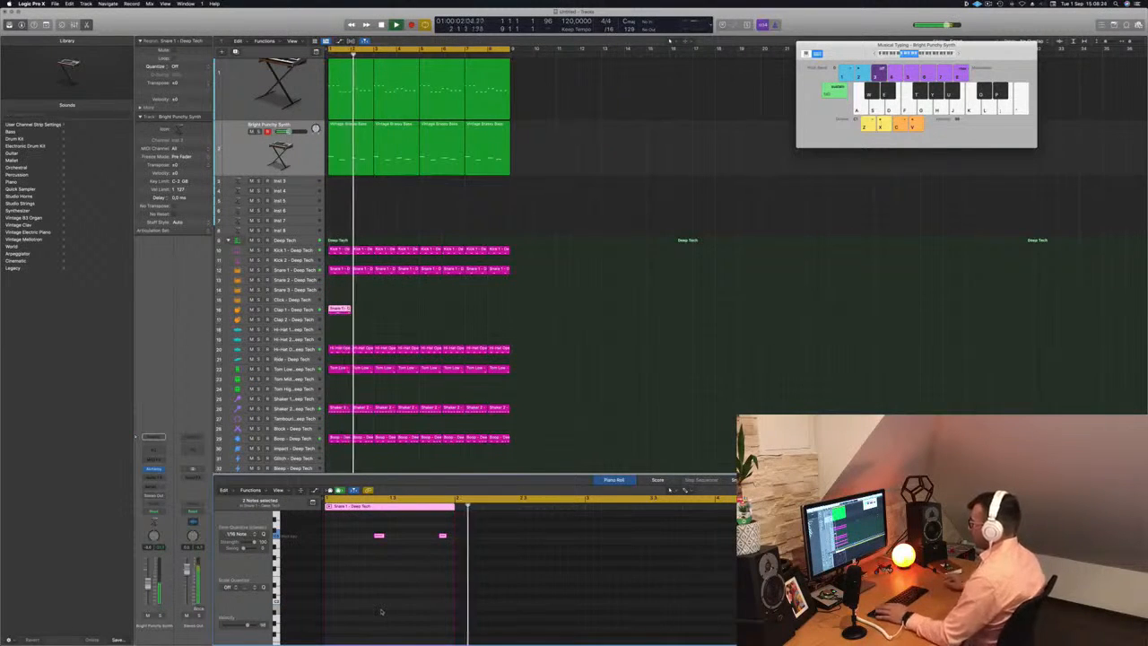
Duplicate the one-bar Clap 1 region until it fills the eight-bar loop
{"action": "scroll", "coordinate": [343, 316], "scroll_direction": "right", "scroll_amount": 1}
{"action": "left_click_drag", "start_coordinate": [340, 312], "coordinate": [360, 313]}
{"action": "left_click_drag", "start_coordinate": [399, 307], "coordinate": [436, 317]}
{"action": "key", "text": "space"}
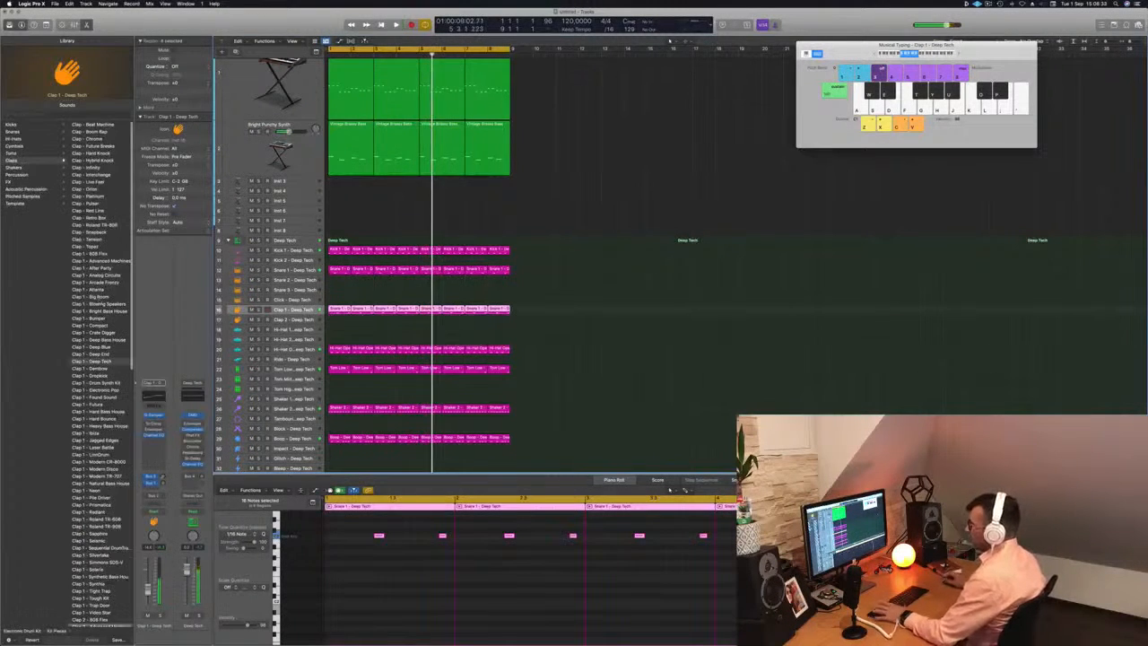
Audition the Bumper sound on the Clap 1 track during playback, switch it to Deep Bass House, and deselect the regions
{"action": "key", "text": "space"}
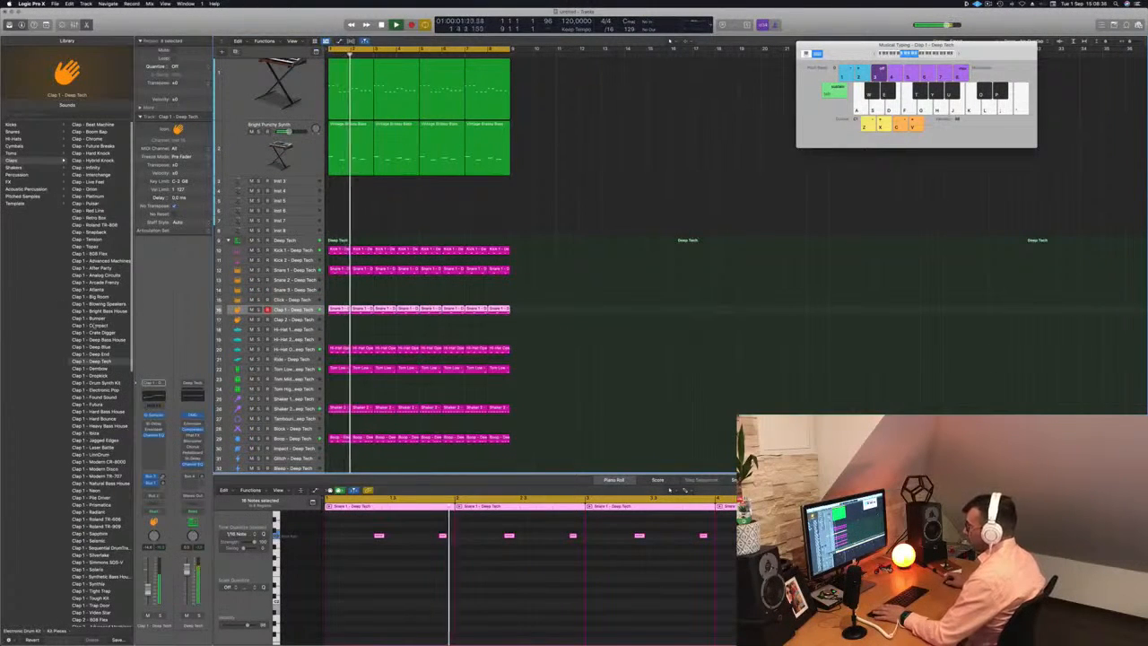
{"action": "left_click", "coordinate": [93, 325]}
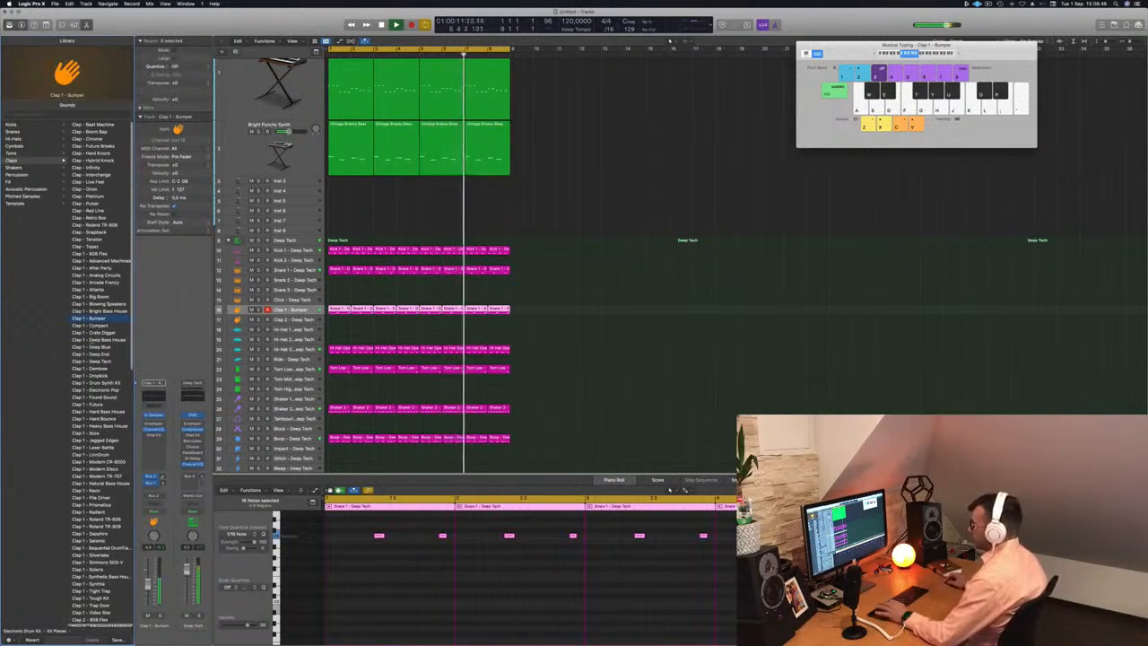
{"action": "left_click", "coordinate": [93, 340]}
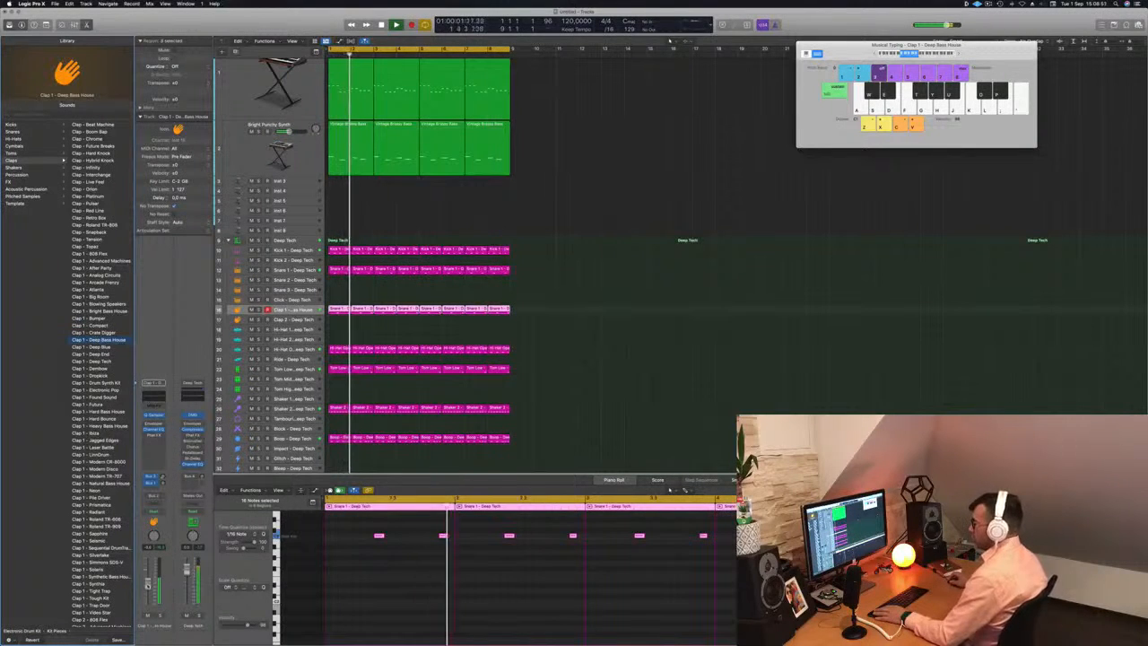
{"action": "left_click", "coordinate": [550, 207]}
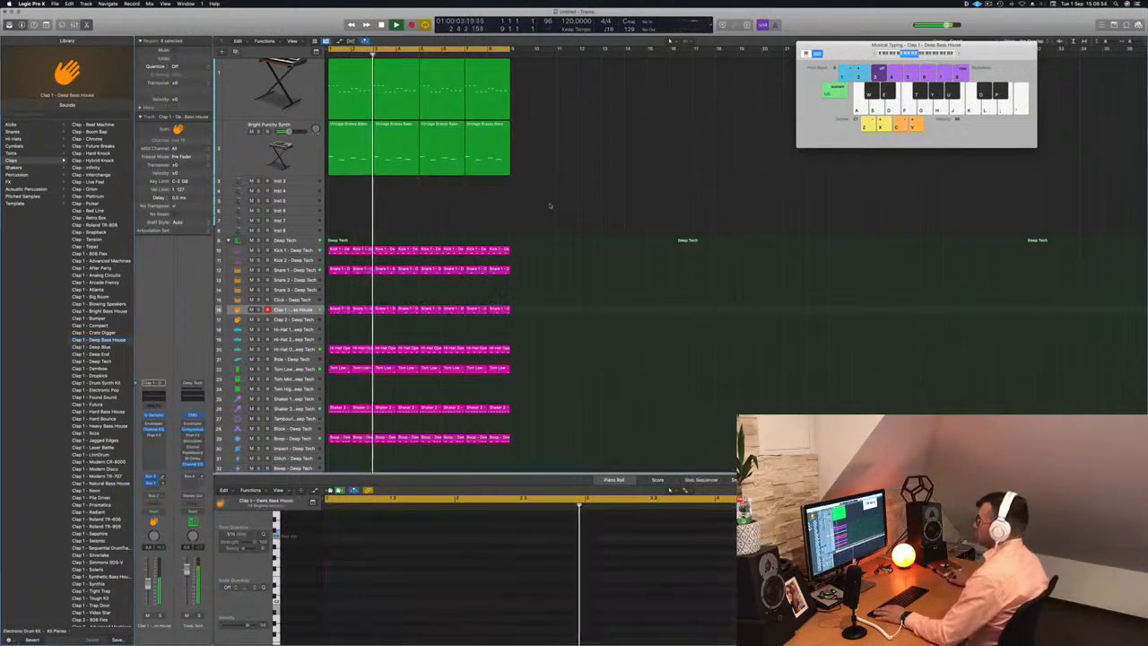
Copy the first Tom Low region onto the Tom Mid track and shift its single note earlier
{"action": "scroll", "coordinate": [373, 298], "scroll_direction": "down", "scroll_amount": 3}
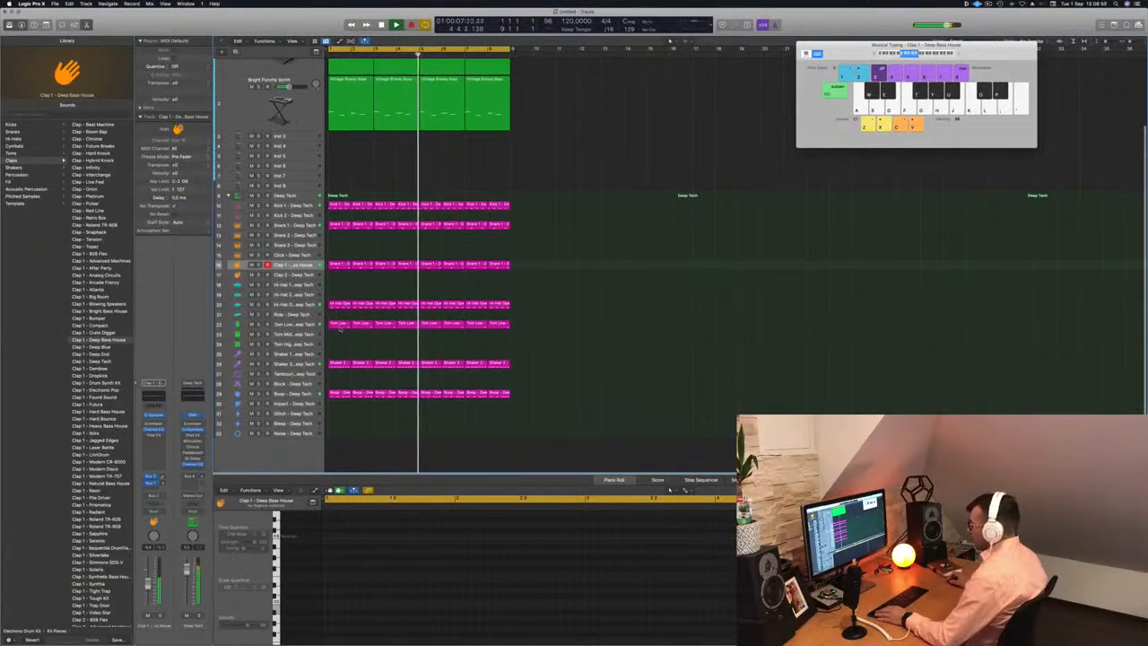
{"action": "left_click_drag", "start_coordinate": [339, 325], "coordinate": [342, 334]}
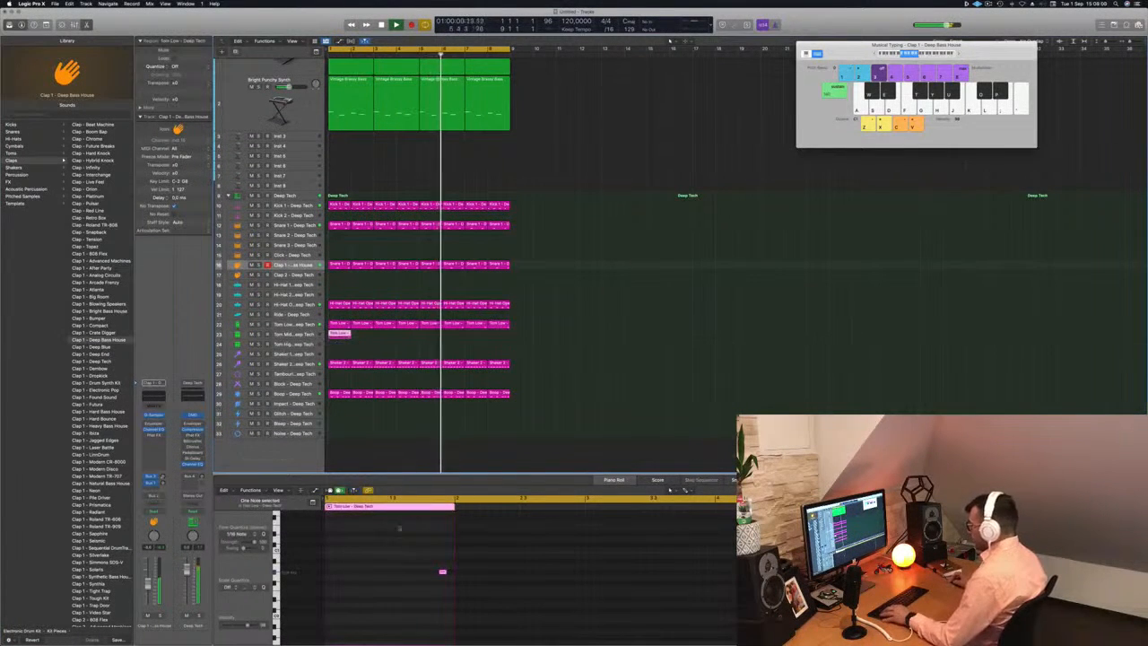
{"action": "left_click_drag", "start_coordinate": [400, 545], "coordinate": [486, 605]}
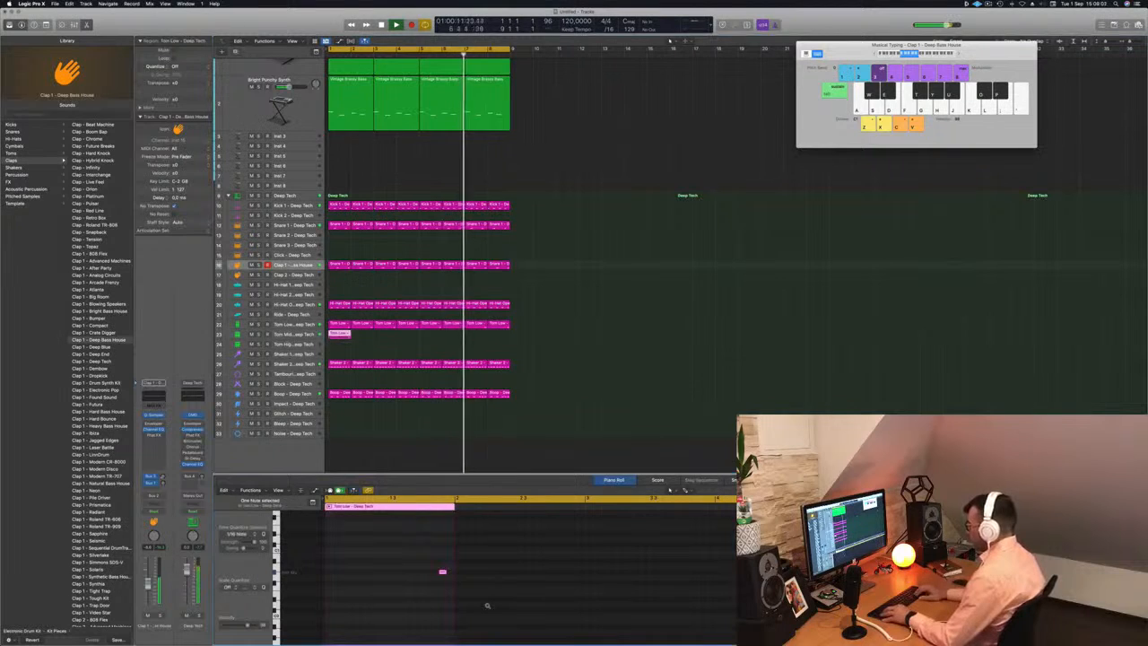
{"action": "key", "text": "alt+Up"}
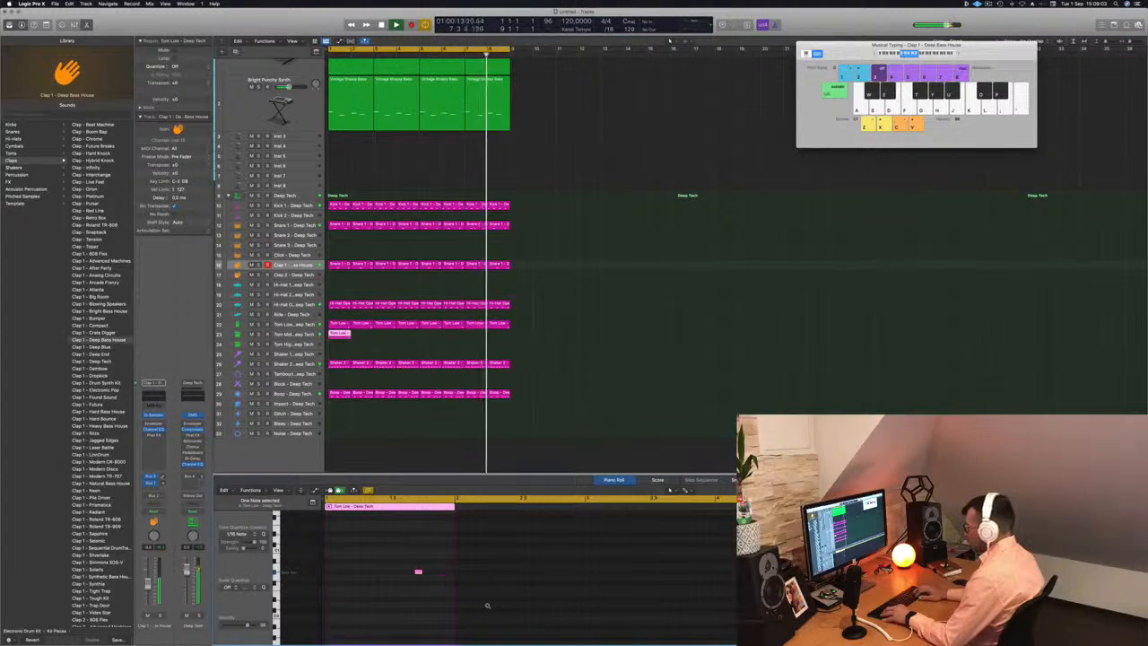
Shift the Tom Mid region's note earlier in the bar and add two copies after it for a three-note pattern
{"action": "key", "text": "alt+Left"}
{"action": "key", "text": "alt+Left"}
{"action": "key", "text": "alt+Left"}
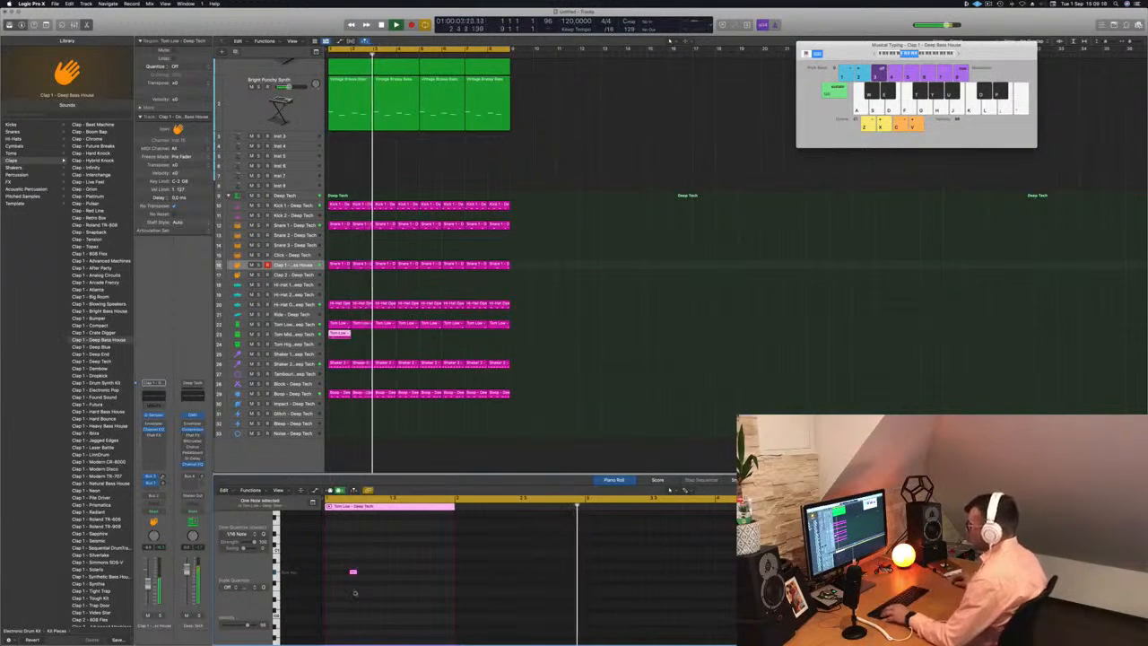
{"action": "left_click_drag", "start_coordinate": [352, 571], "coordinate": [402, 572]}
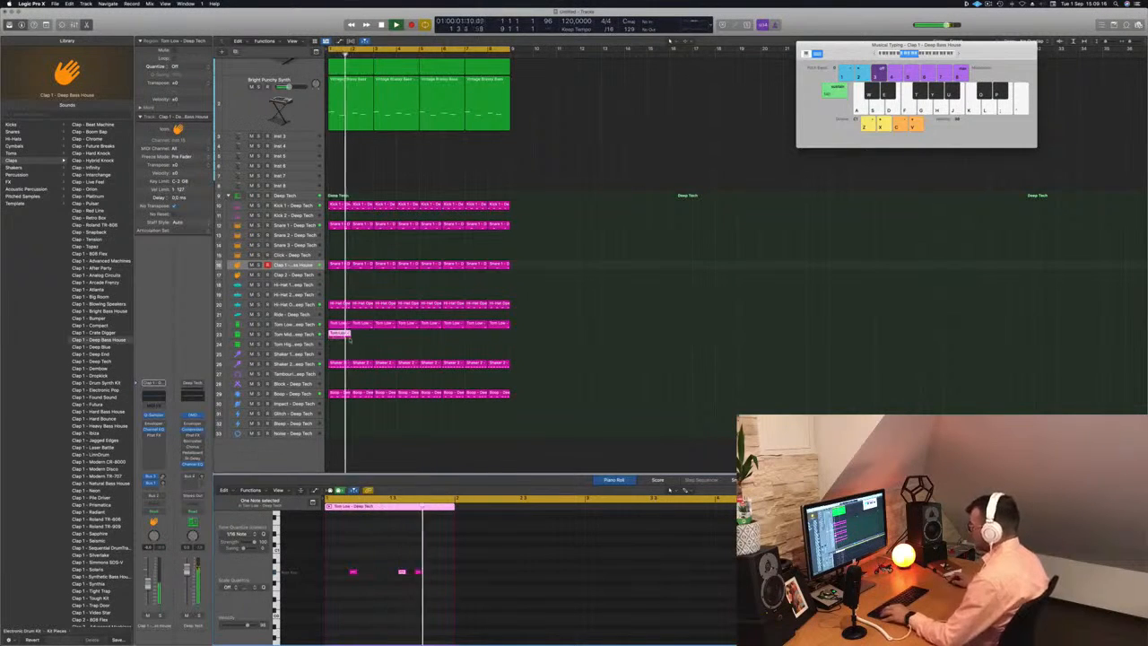
Duplicate the one-bar Tom Mid region until it fills the eight-bar loop, and select all its regions
{"action": "left_click_drag", "start_coordinate": [350, 336], "coordinate": [440, 342]}
{"action": "left_click", "coordinate": [340, 335], "text": "shift"}
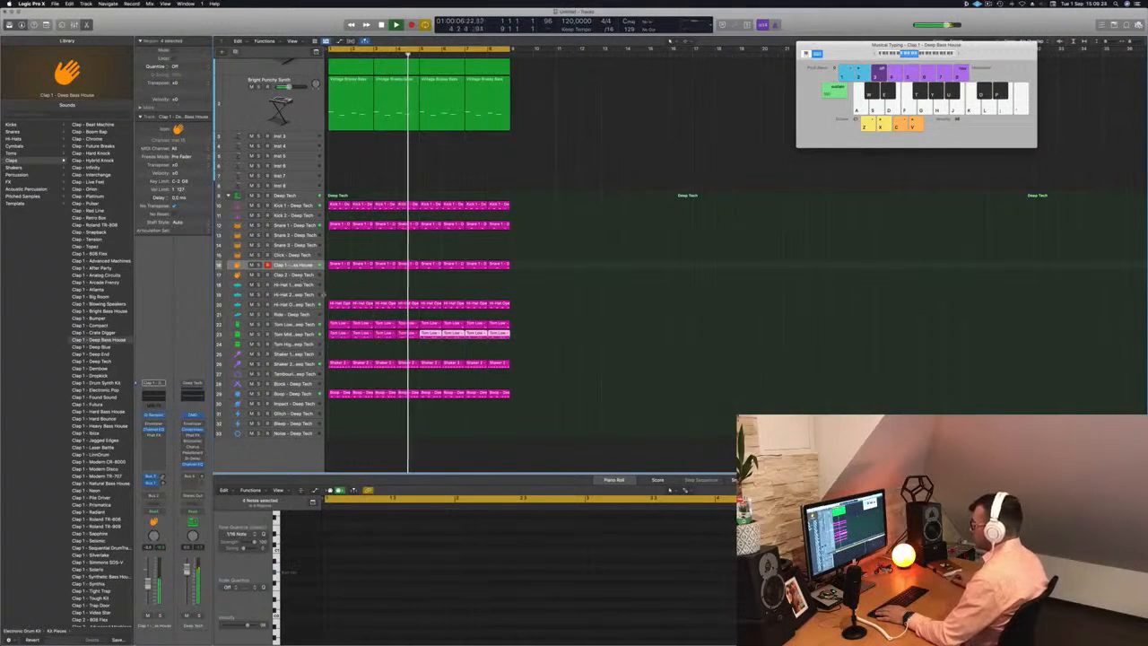
{"action": "left_click_drag", "start_coordinate": [552, 336], "coordinate": [334, 349]}
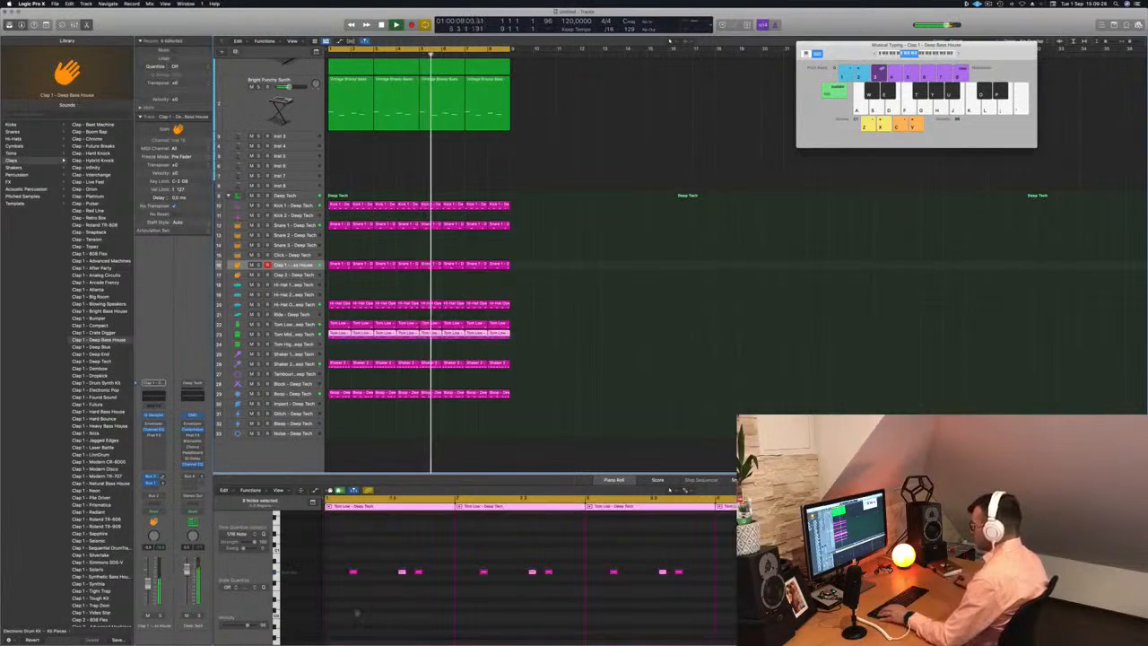
{"action": "left_click_drag", "start_coordinate": [353, 624], "coordinate": [367, 609]}
{"action": "key", "text": "super+a"}
{"action": "key", "text": "Delete"}
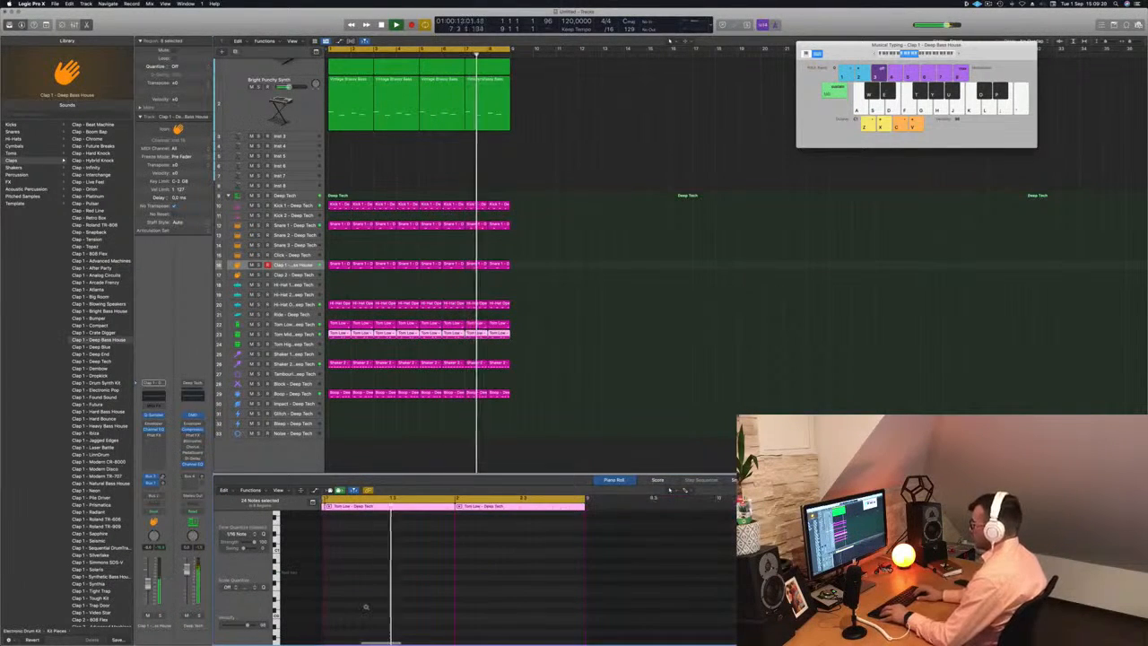
{"action": "key", "text": "super+z"}
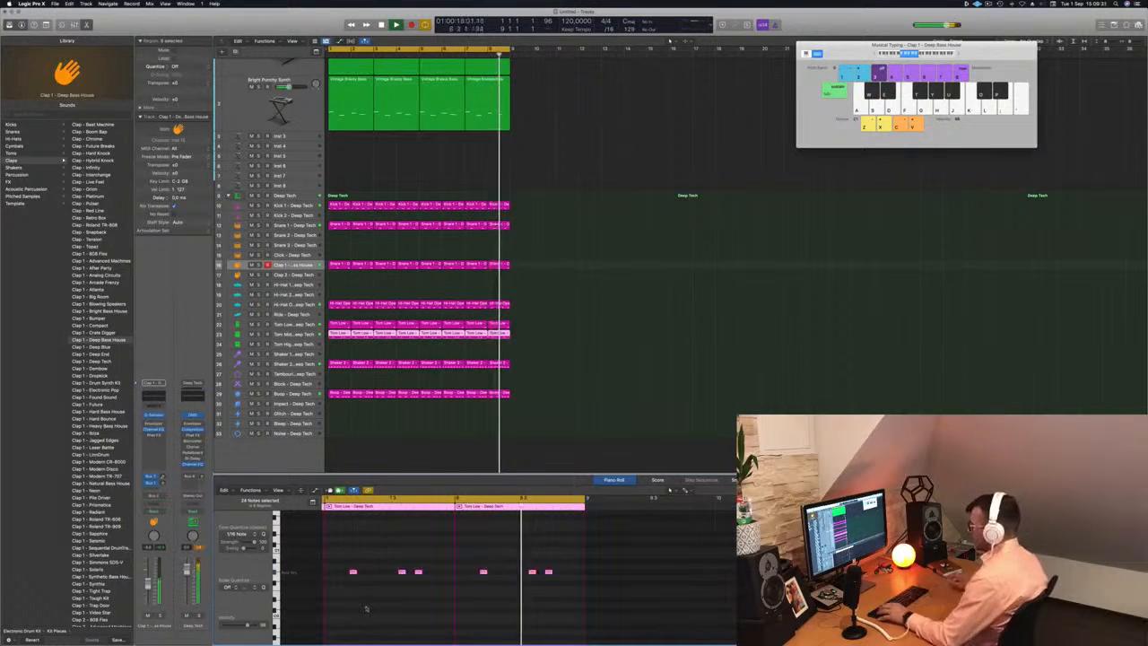
Audition several Tom Low sounds on the Tom Mid track during playback, and switch it to Tom Mid - Infinity
{"action": "left_click", "coordinate": [292, 334]}
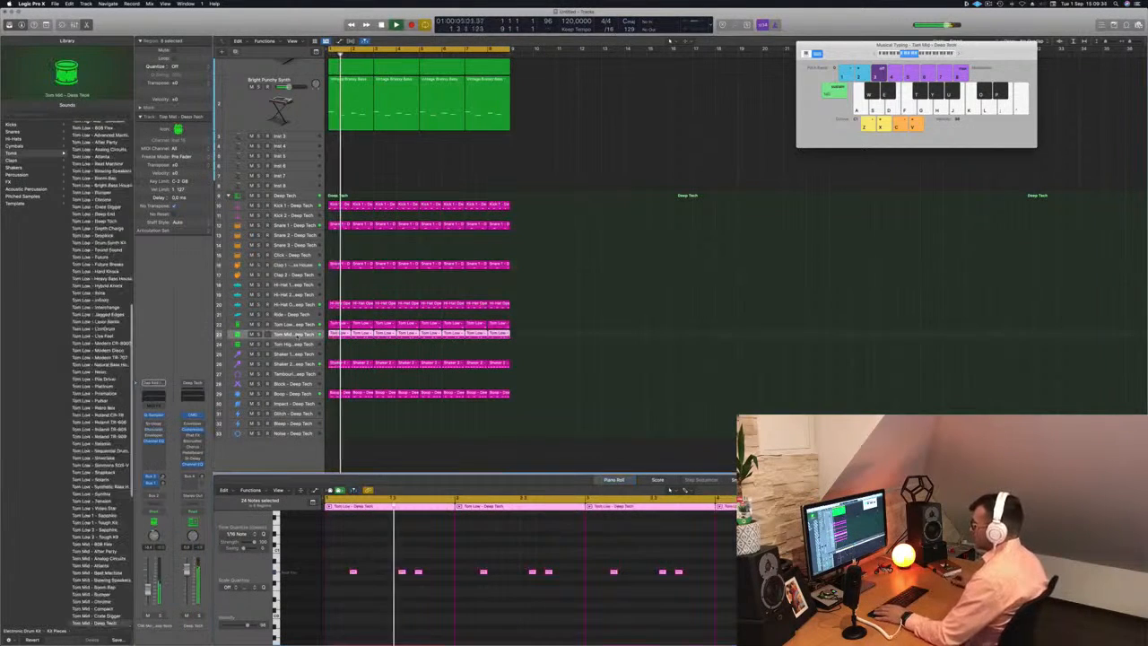
{"action": "left_click", "coordinate": [86, 379]}
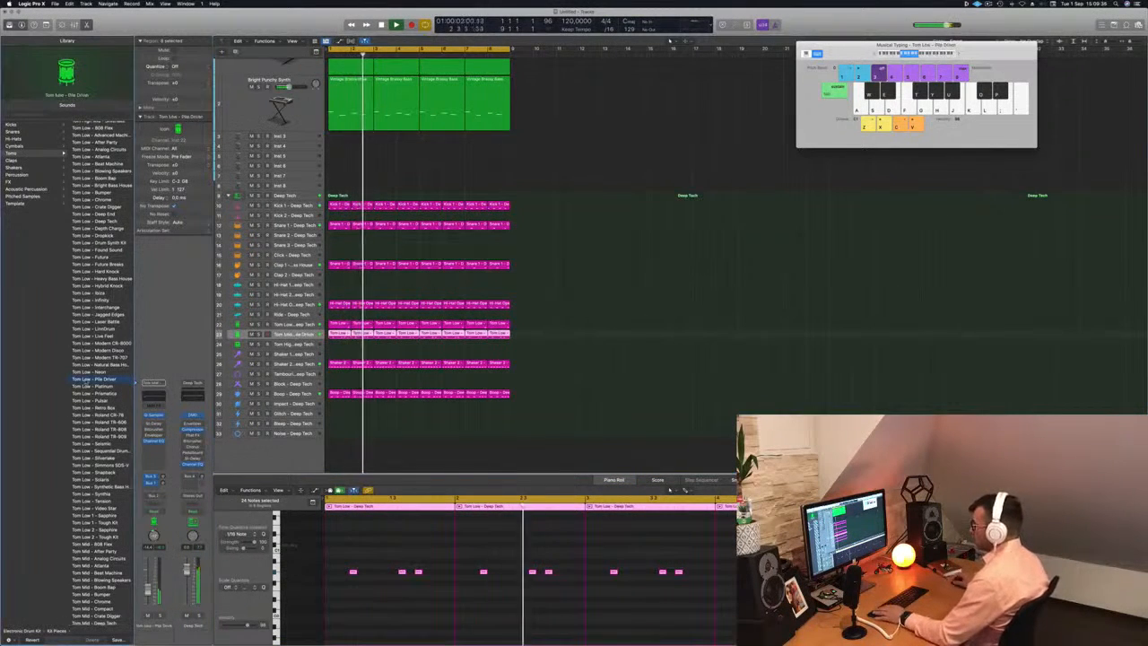
{"action": "key", "text": "Down"}
{"action": "key", "text": "Down"}
{"action": "key", "text": "Down"}
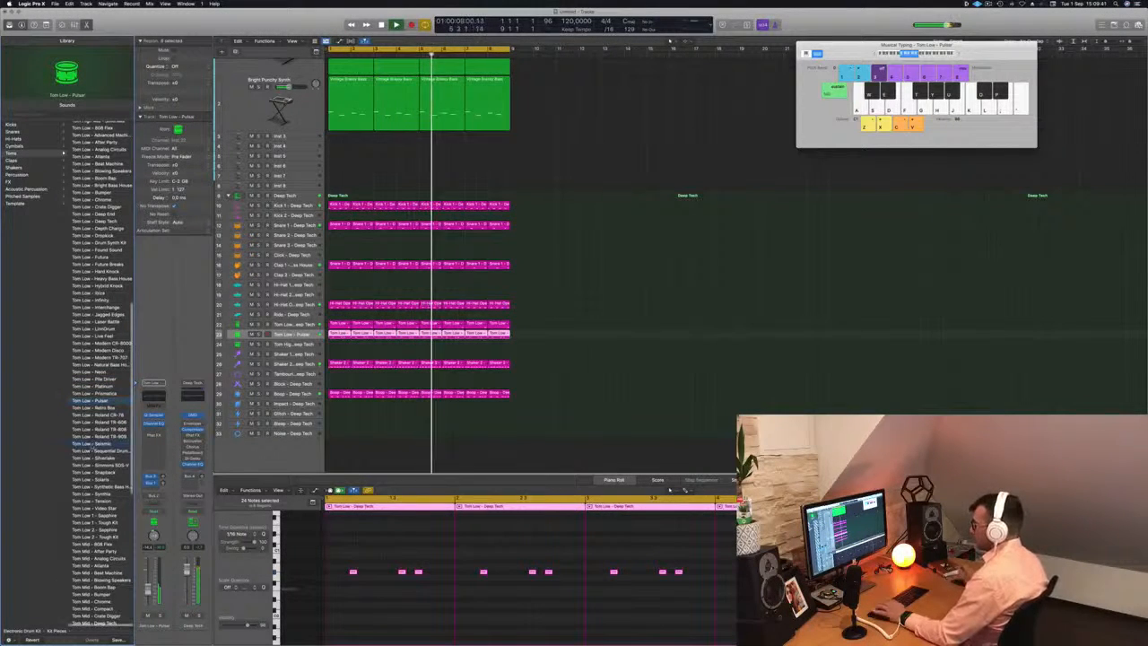
{"action": "left_click", "coordinate": [94, 443]}
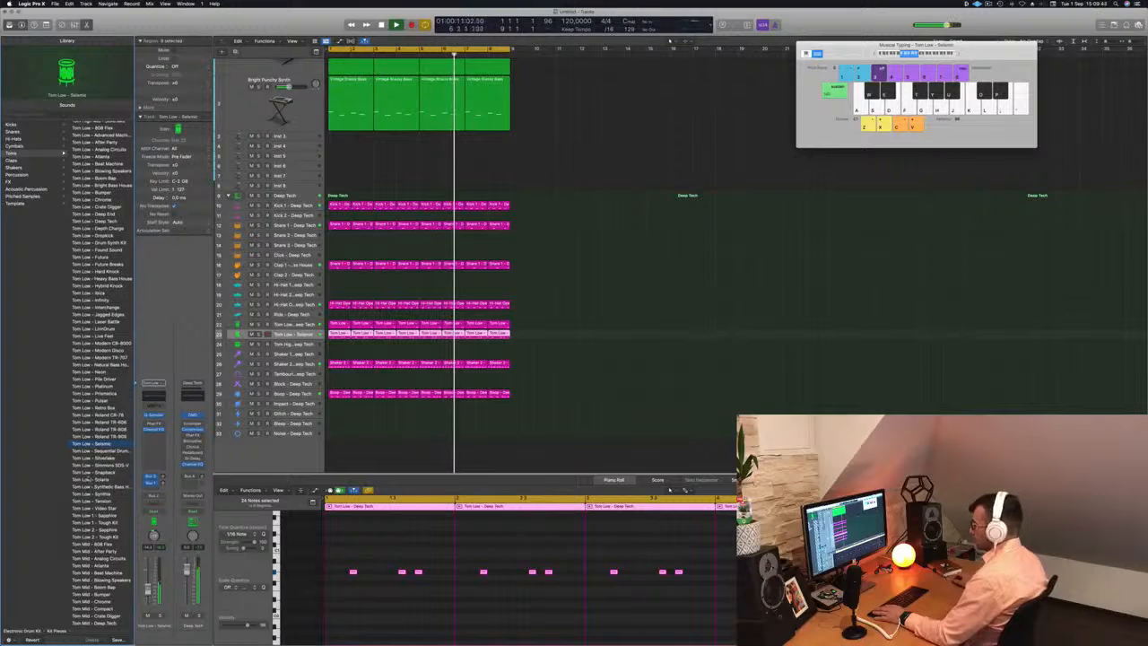
{"action": "left_click", "coordinate": [89, 486]}
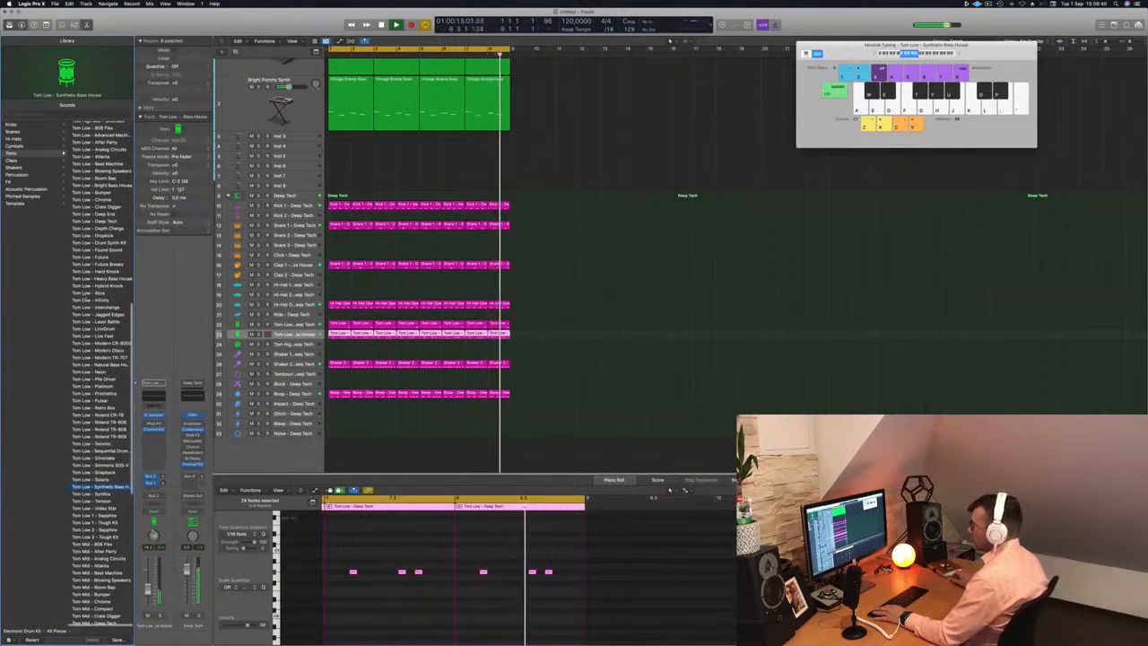
{"action": "scroll", "coordinate": [87, 414], "scroll_direction": "up", "scroll_amount": 10}
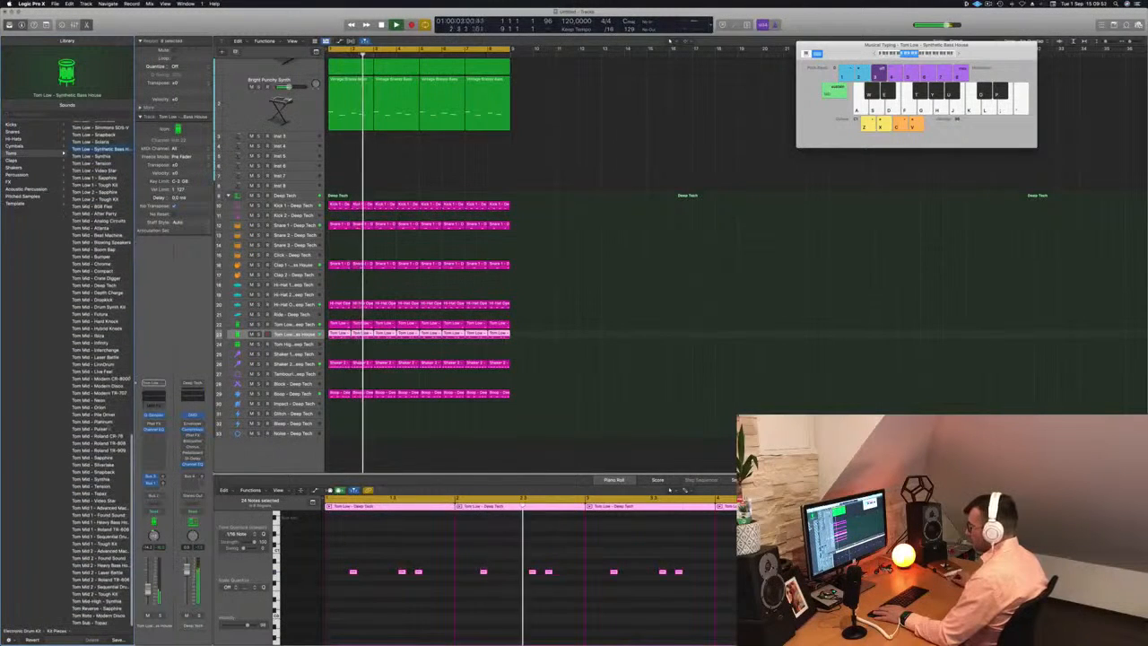
{"action": "left_click", "coordinate": [95, 336]}
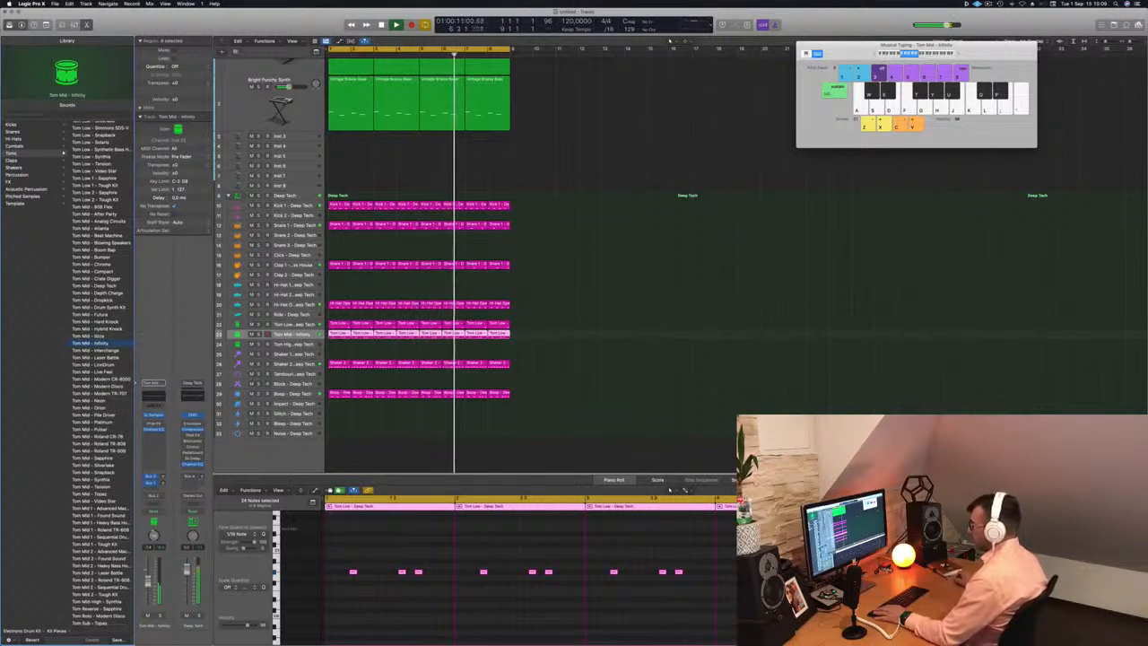
Shorten the Tom Mid - Infinity sample in Quick Sampler to end at 0.272 s with a fade-out of about 0.2 s, and close it
{"action": "left_click", "coordinate": [153, 416]}
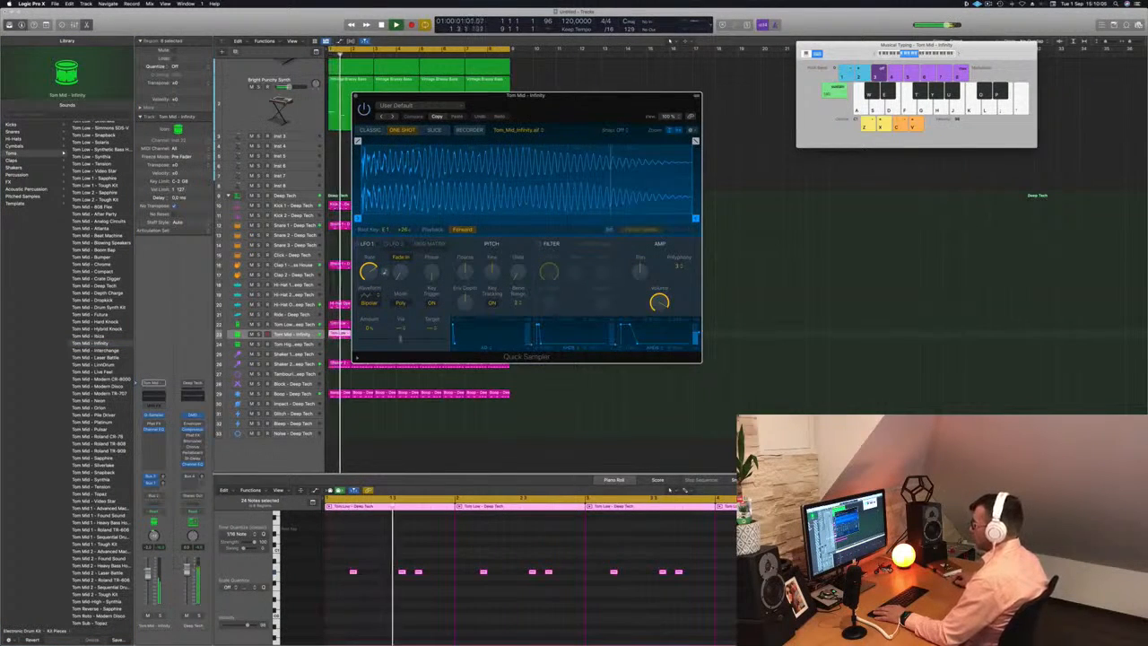
{"action": "key", "text": "super+grave"}
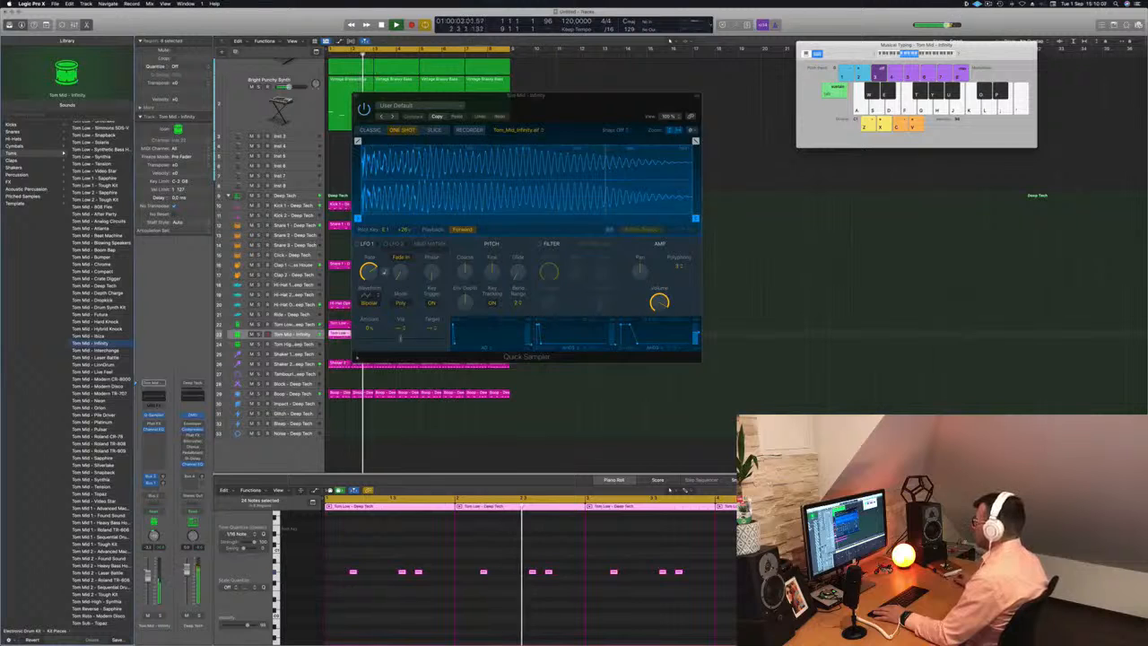
{"action": "mouse_move", "coordinate": [695, 218]}
{"action": "left_mouse_down"}
{"action": "mouse_move", "coordinate": [518, 206]}
{"action": "mouse_move", "coordinate": [509, 192]}
{"action": "left_mouse_up"}
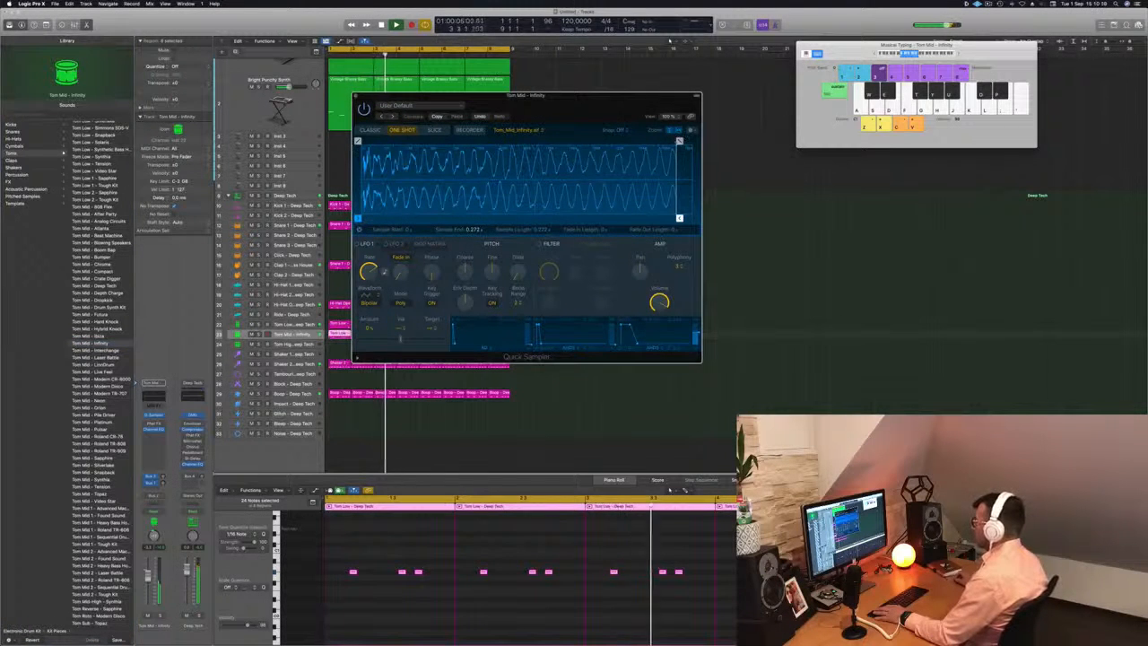
{"action": "left_click_drag", "start_coordinate": [668, 141], "coordinate": [453, 141]}
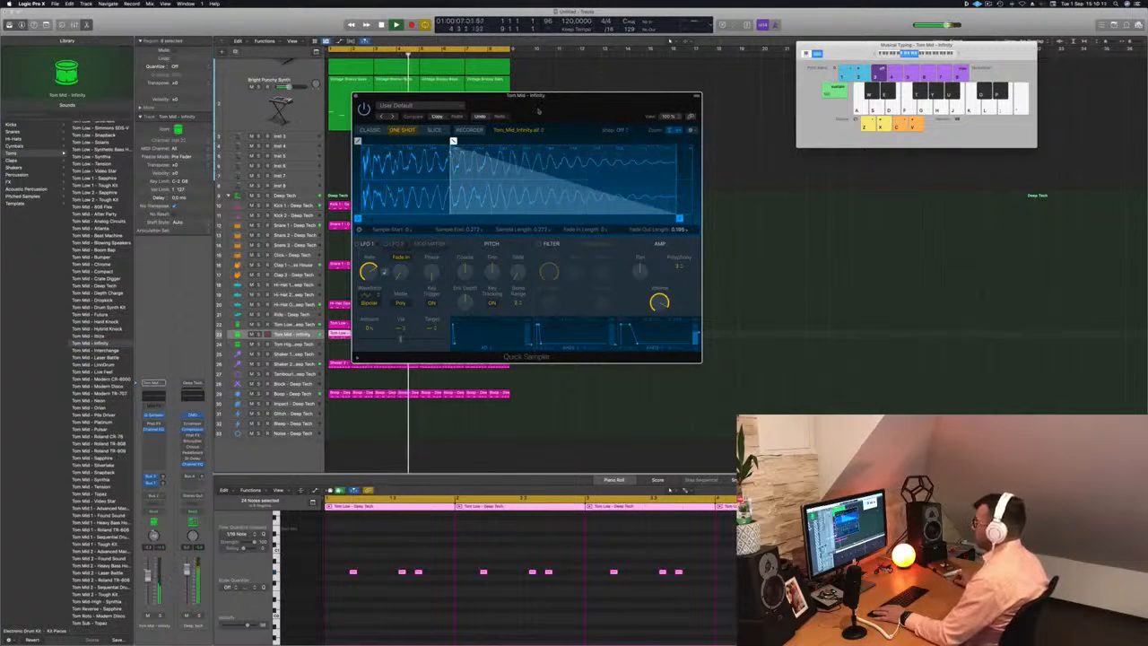
{"action": "left_click_drag", "start_coordinate": [538, 112], "coordinate": [560, 97]}
{"action": "key", "text": "super+w"}
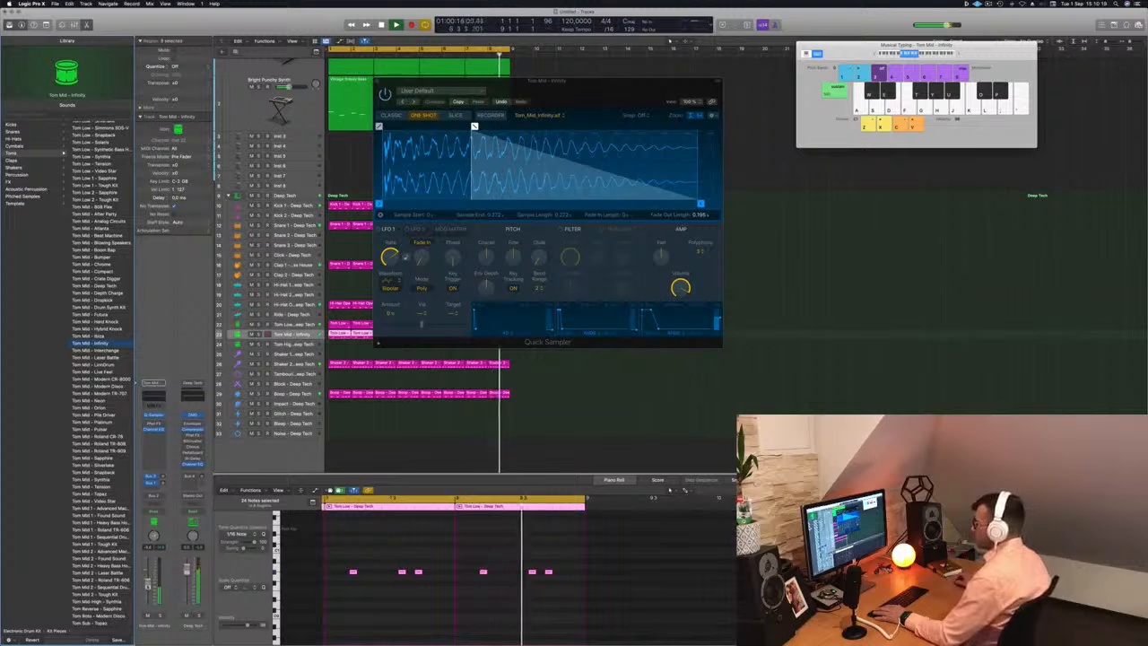
{"action": "left_click_drag", "start_coordinate": [571, 94], "coordinate": [557, 97]}
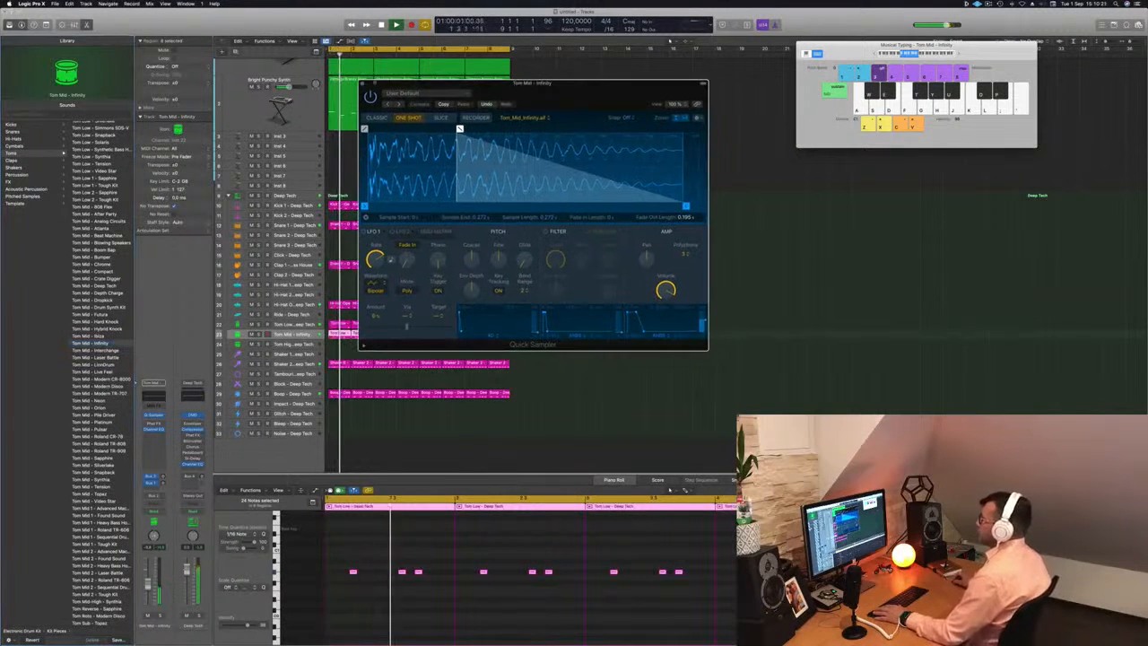
{"action": "left_click", "coordinate": [363, 83]}
{"action": "left_click", "coordinate": [553, 169]}
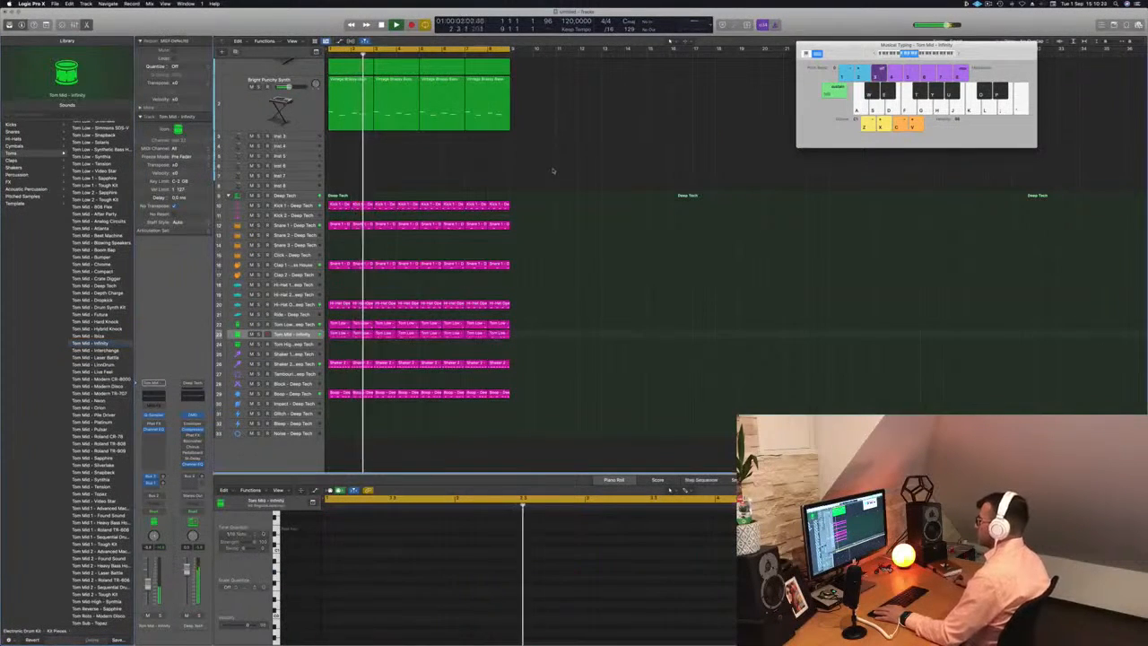
Mute the Bright Punchy Synth track during playback to hear the loop without it, and unmute it
{"action": "scroll", "coordinate": [553, 171], "scroll_direction": "up", "scroll_amount": 2}
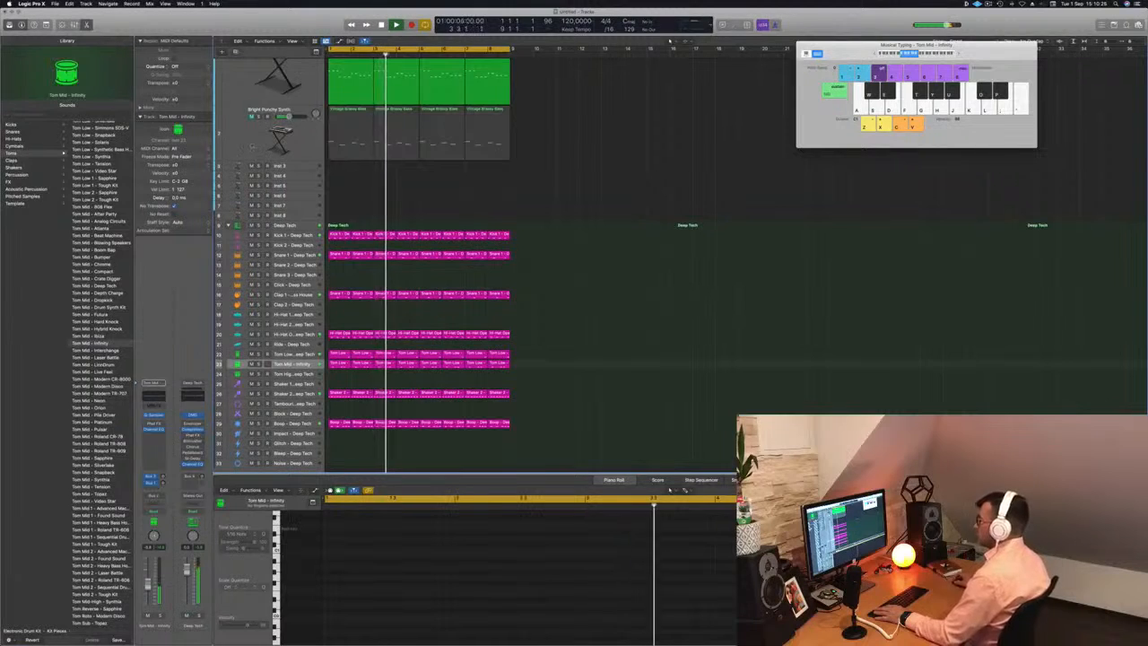
{"action": "left_click", "coordinate": [236, 136]}
{"action": "scroll", "coordinate": [548, 331], "scroll_direction": "up", "scroll_amount": 3}
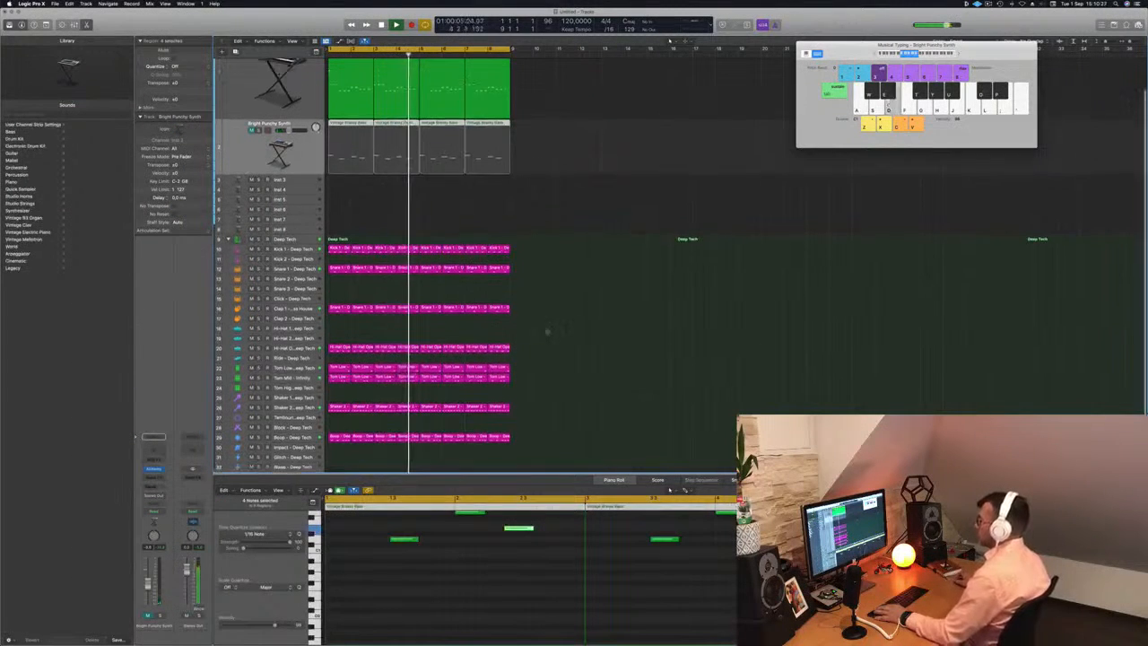
{"action": "left_click", "coordinate": [252, 161]}
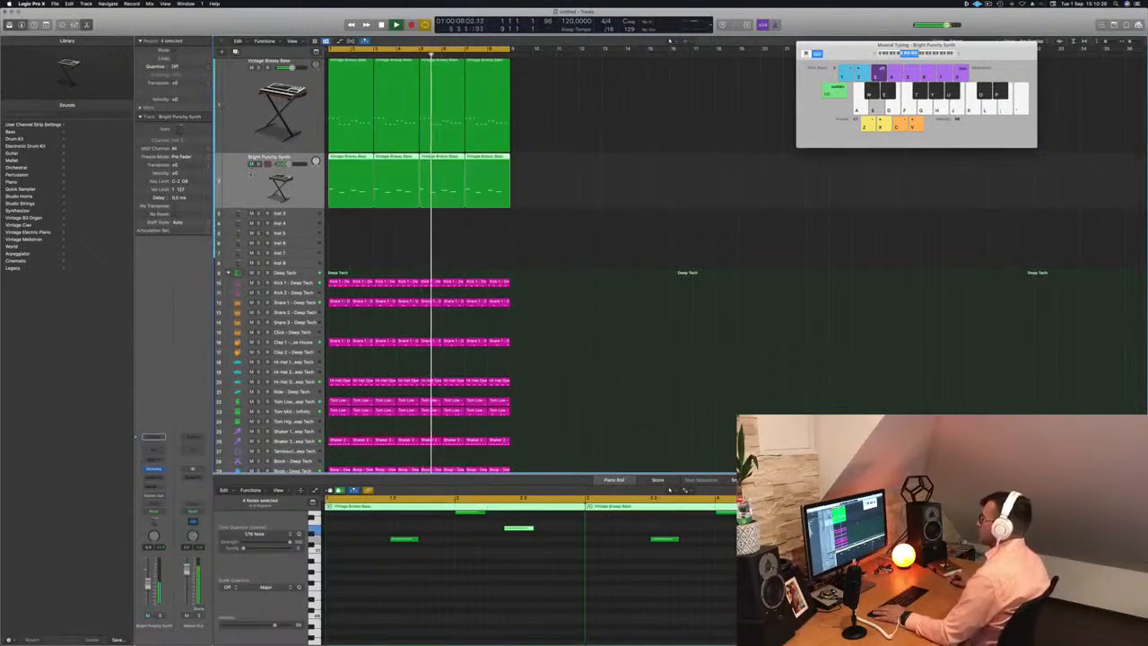
Listen to the loop with the Vintage Brassy Bass track muted, unmute it, and stop playback
{"action": "key", "text": "Up"}
{"action": "key", "text": "m"}
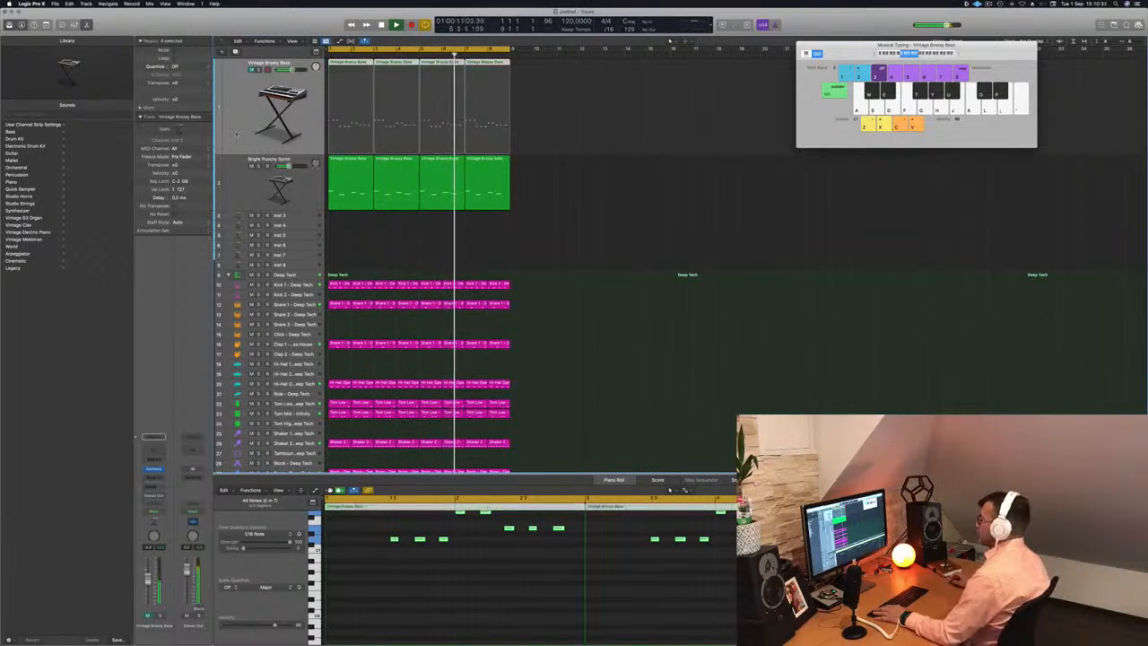
{"action": "key", "text": "Down"}
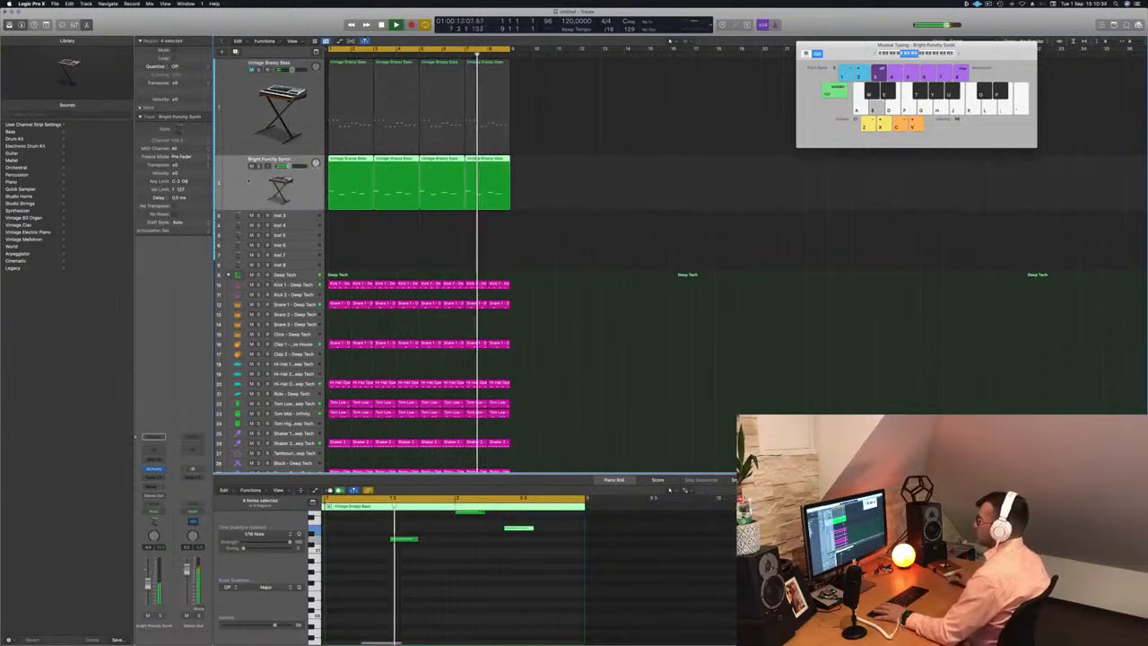
{"action": "key", "text": "Return"}
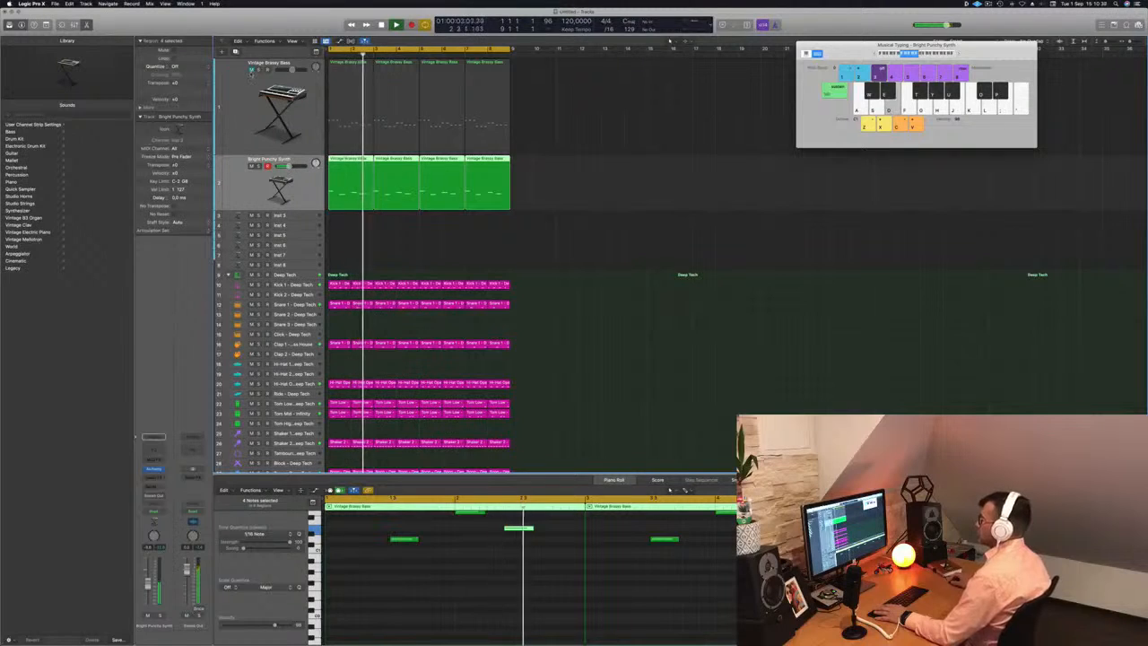
{"action": "left_click", "coordinate": [251, 70]}
{"action": "key", "text": "Up"}
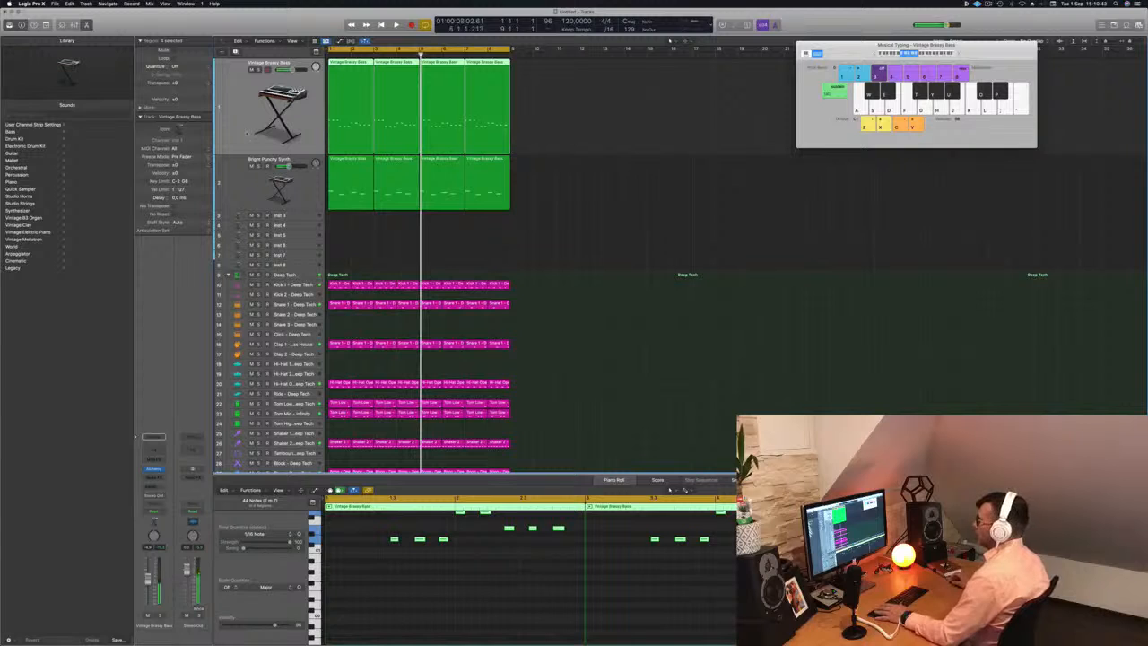
Create a summing stack from the Vintage Brassy Bass track and move the Bright Punchy Synth track into it above the bass
{"action": "left_click", "coordinate": [246, 105]}
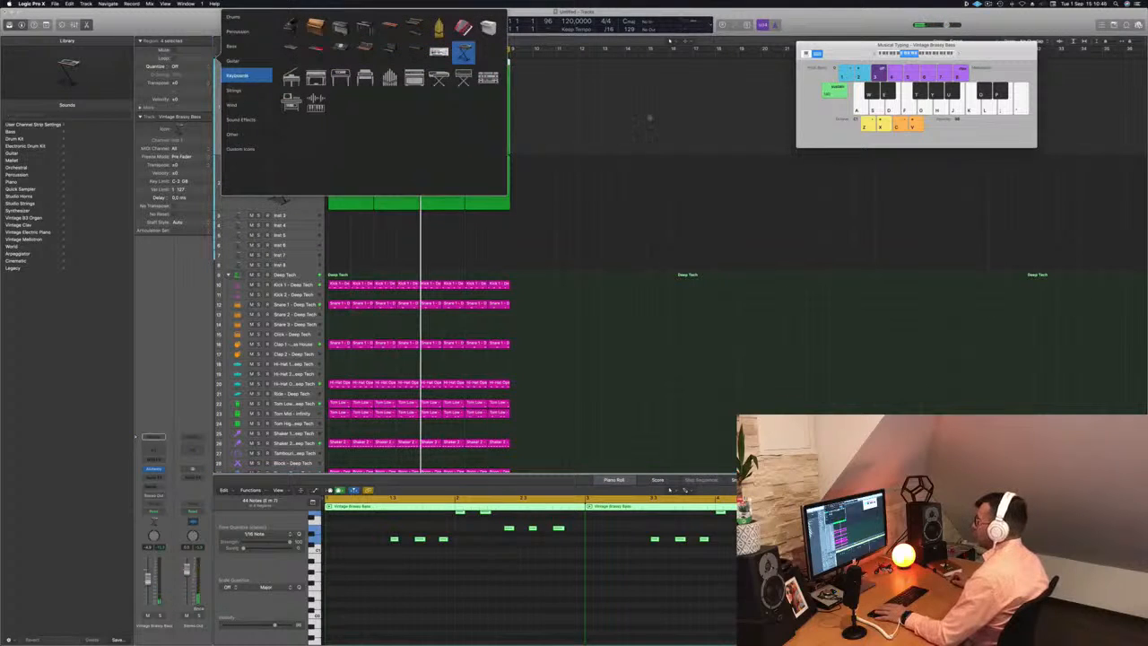
{"action": "left_click", "coordinate": [649, 118]}
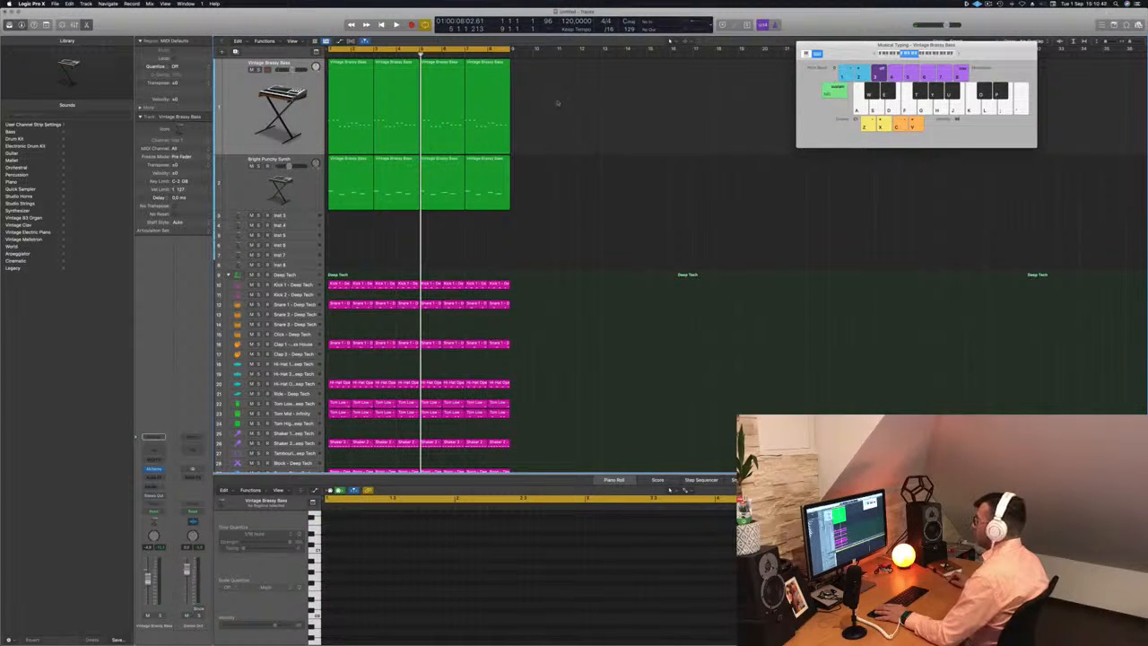
{"action": "right_click", "coordinate": [322, 124]}
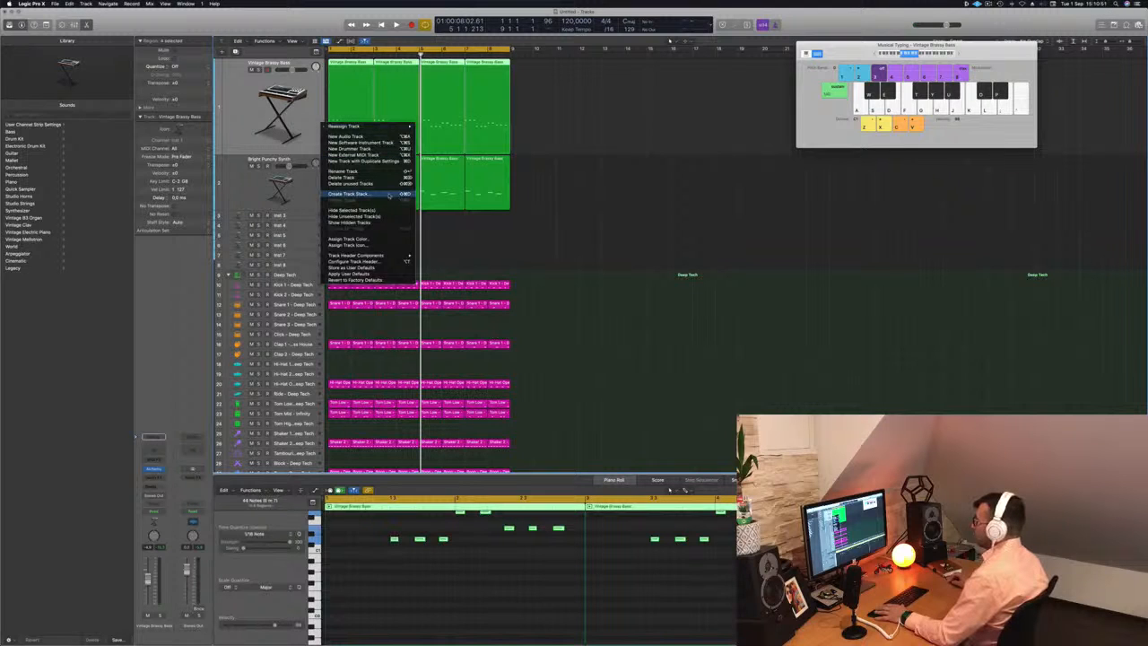
{"action": "left_click", "coordinate": [388, 195]}
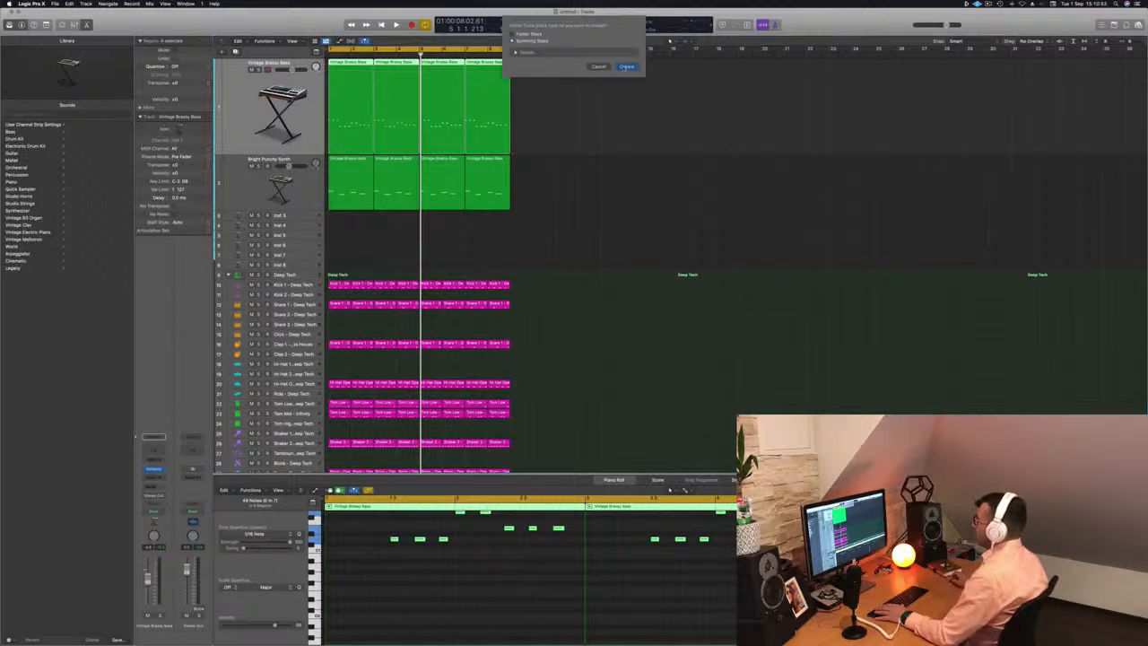
{"action": "left_click", "coordinate": [625, 66]}
{"action": "left_click_drag", "start_coordinate": [243, 189], "coordinate": [257, 95]}
Play the loop from the start, mute and unmute the Vintage Brassy Bass inside the stack, and select the bass track
{"action": "key", "text": "space"}
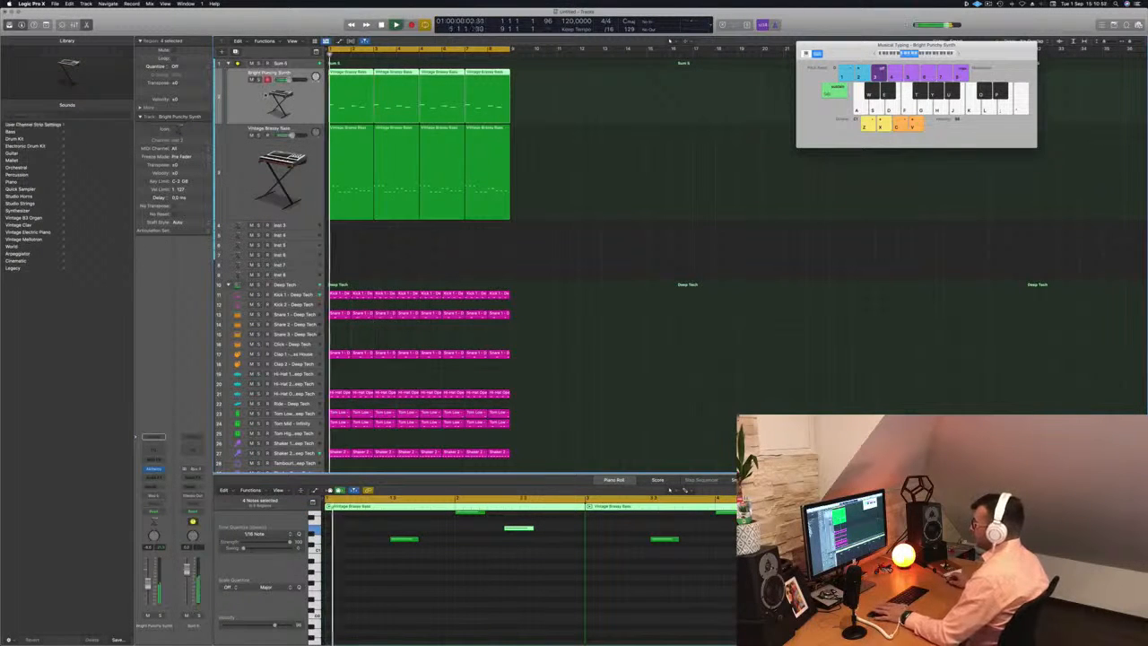
{"action": "left_click", "coordinate": [297, 63]}
{"action": "key", "text": "Return"}
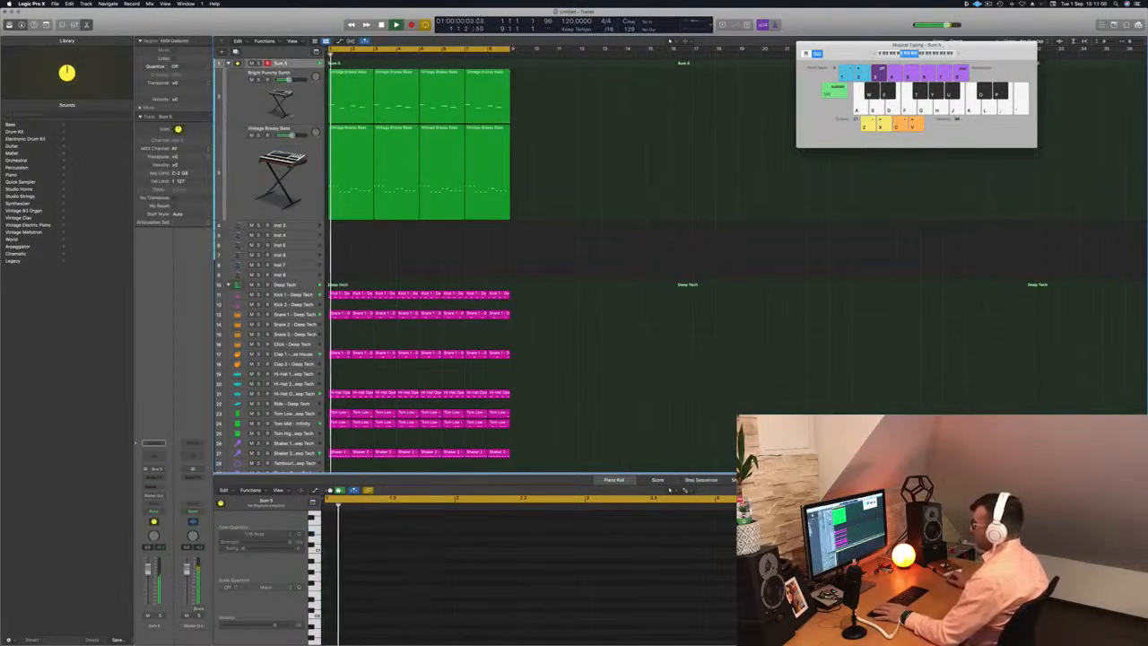
{"action": "left_click", "coordinate": [252, 134]}
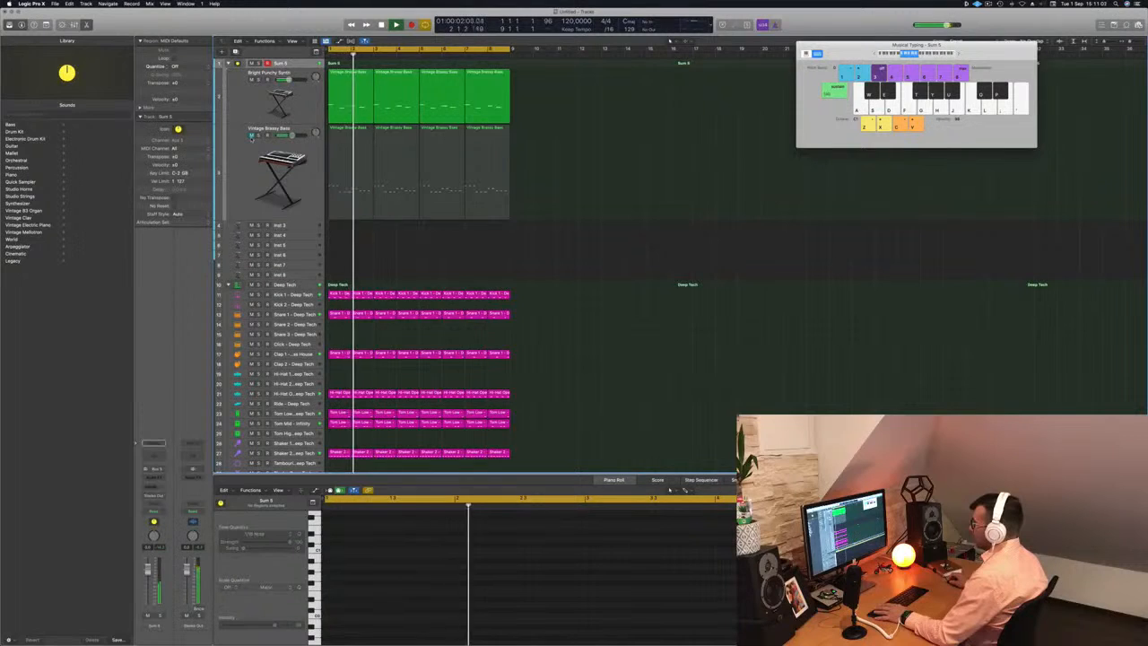
{"action": "left_click", "coordinate": [251, 135]}
{"action": "left_click", "coordinate": [246, 166]}
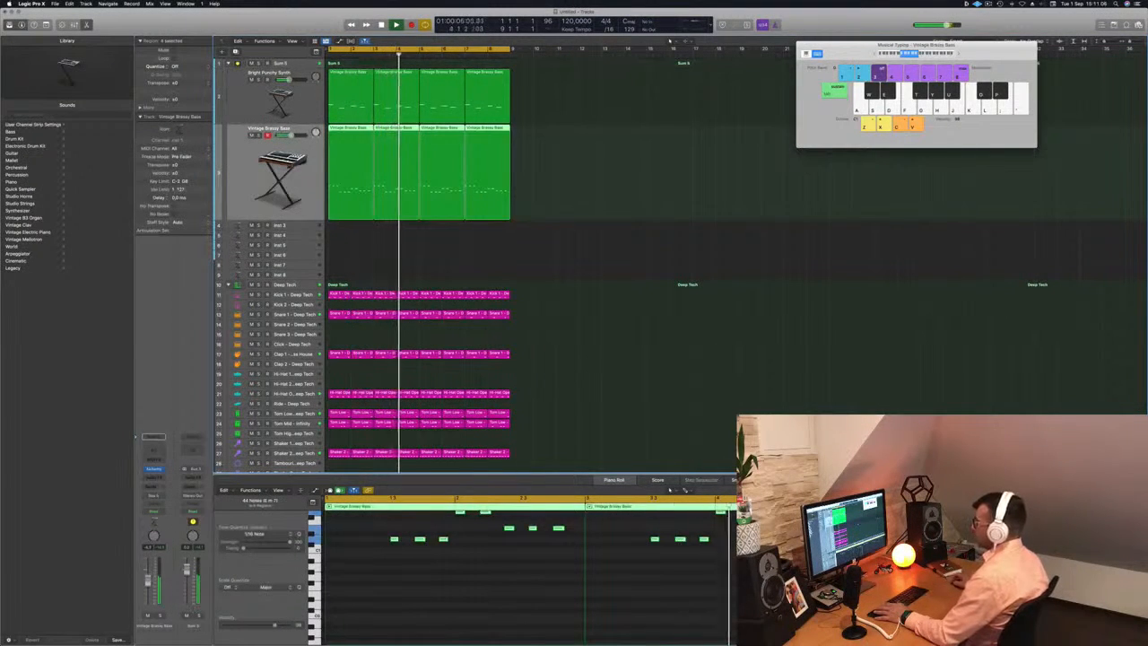
Restart the loop, select the Sum 5 stack's main track and add a Channel EQ to it
{"action": "key", "text": "Return"}
{"action": "key", "text": "Up"}
{"action": "key", "text": "Up"}
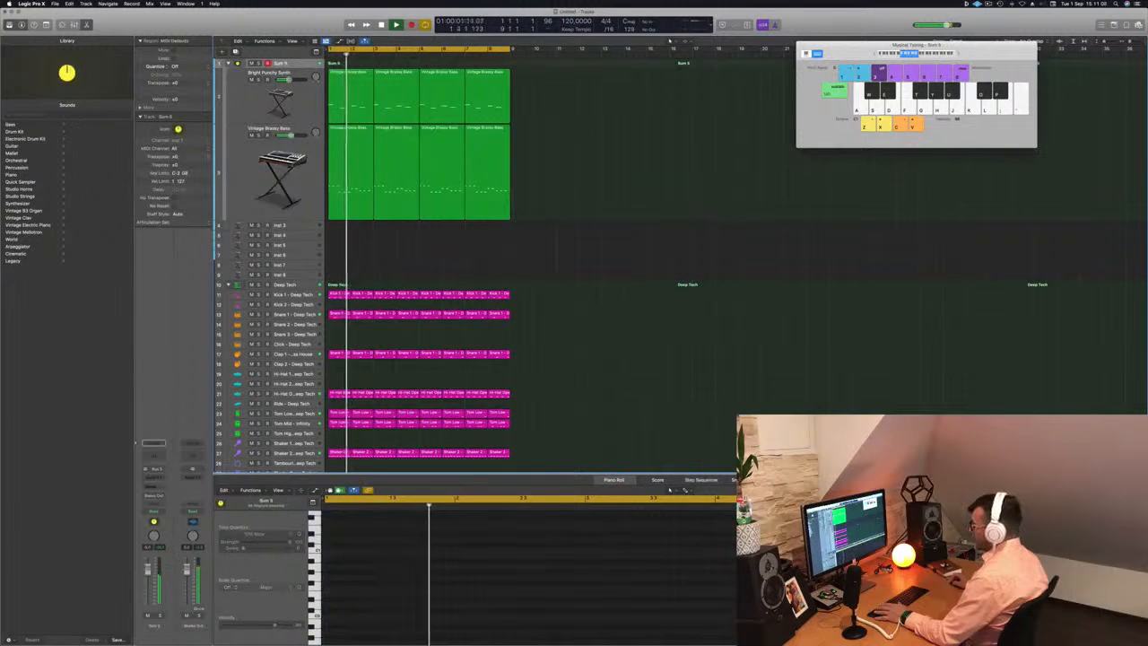
{"action": "key", "text": "space"}
{"action": "left_click", "coordinate": [154, 455]}
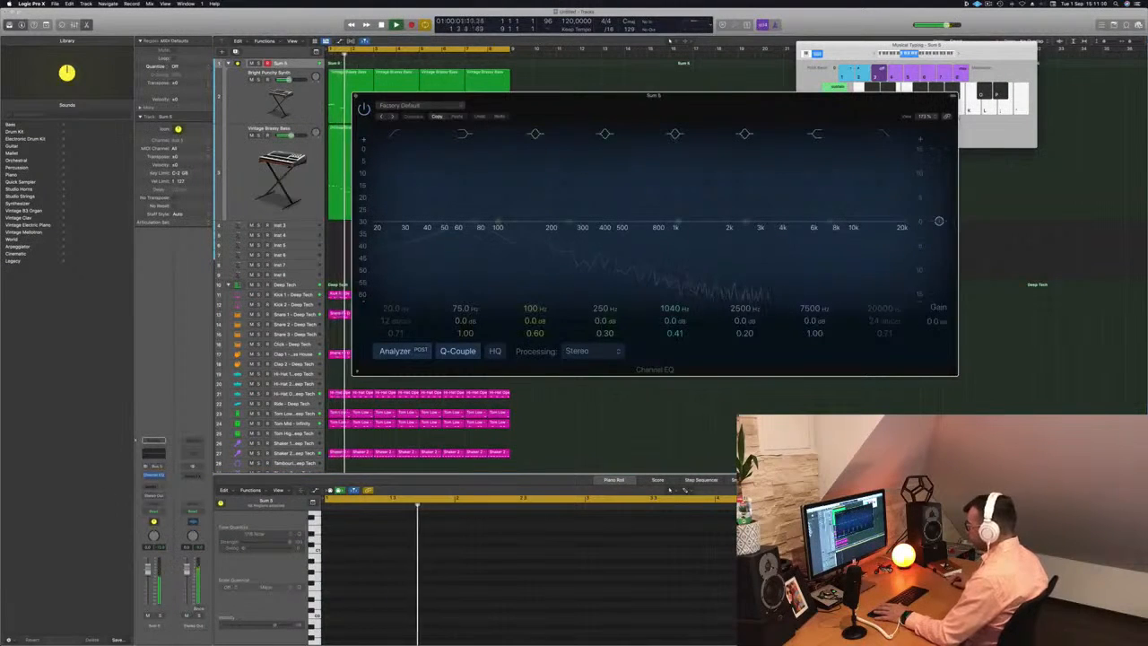
Add a stereo Compressor to Sum 5, sidechain it to Kick 1 - Deep Tech, show its gain reduction graph, and close the plug-in
{"action": "left_click", "coordinate": [156, 481]}
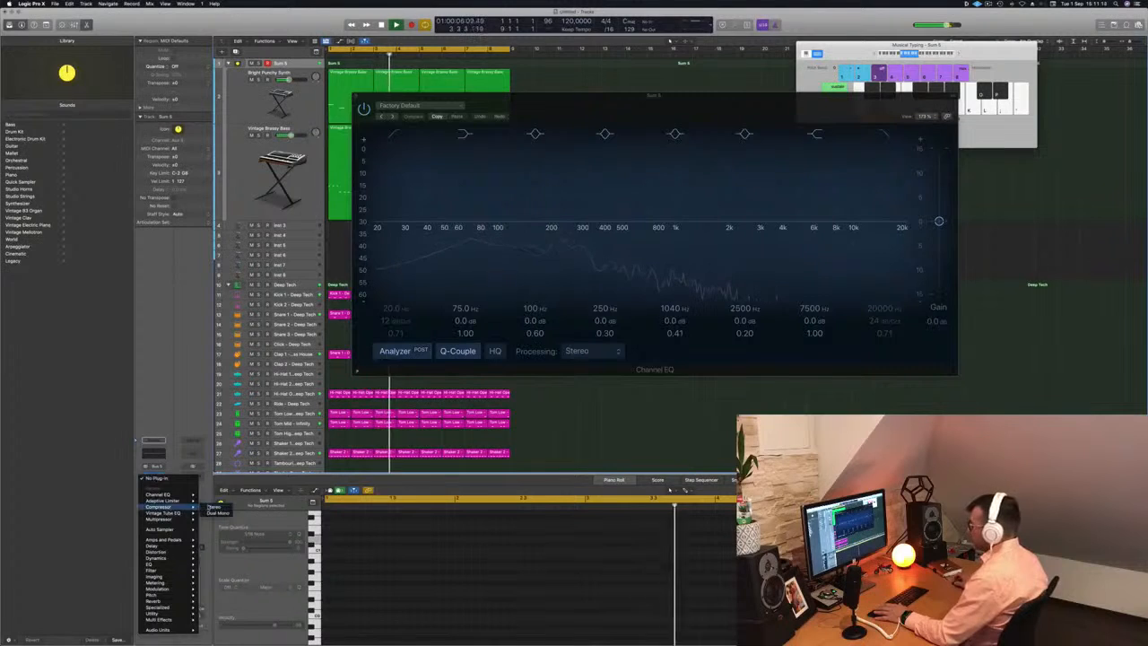
{"action": "left_click", "coordinate": [214, 508]}
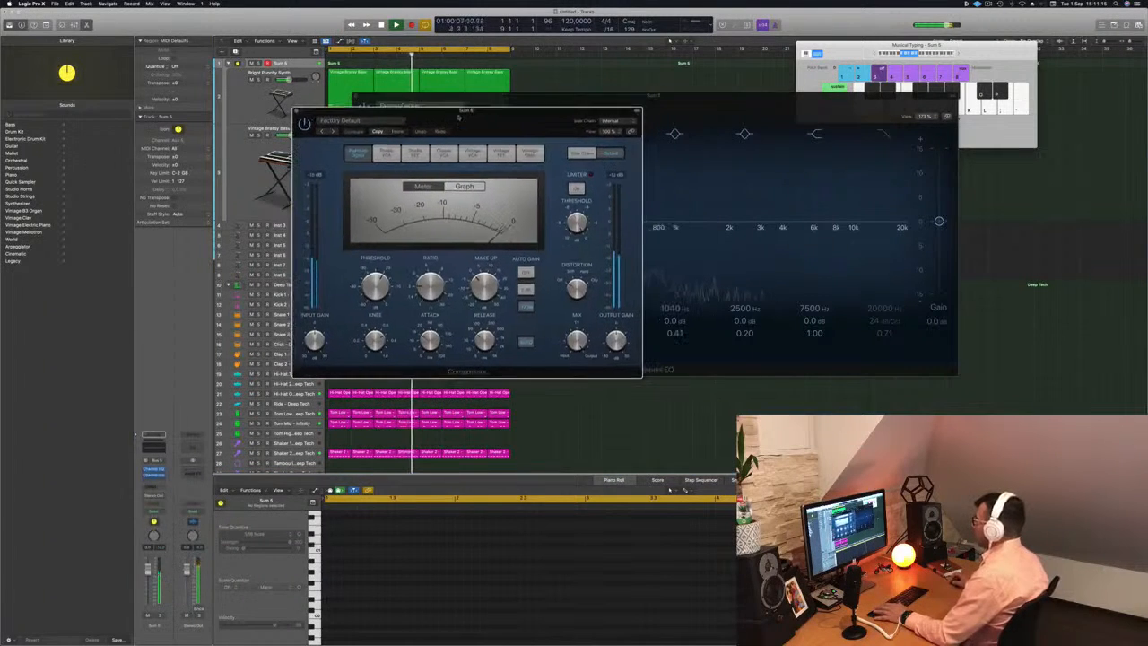
{"action": "mouse_move", "coordinate": [608, 137]}
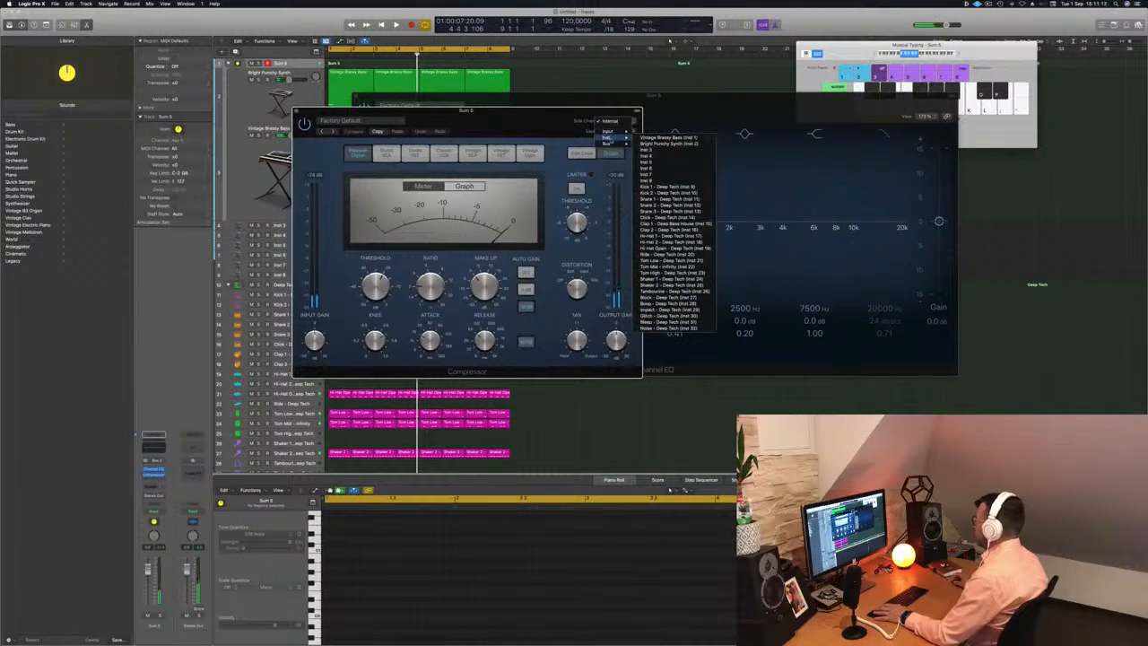
{"action": "left_click", "coordinate": [668, 187]}
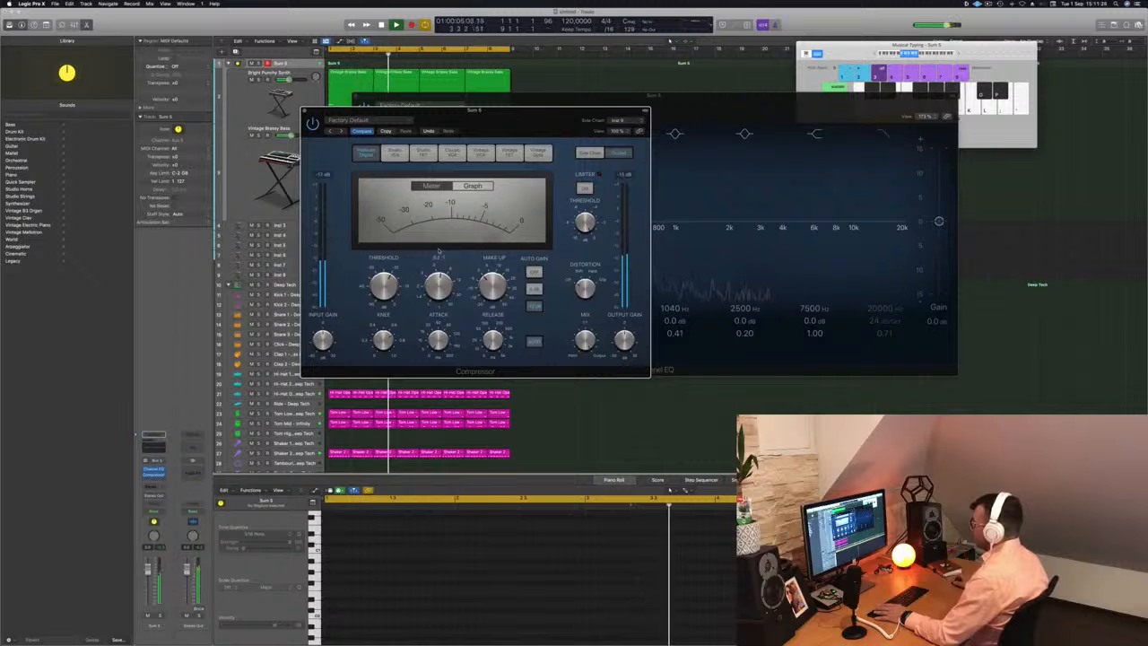
{"action": "left_click_drag", "start_coordinate": [499, 131], "coordinate": [645, 155]}
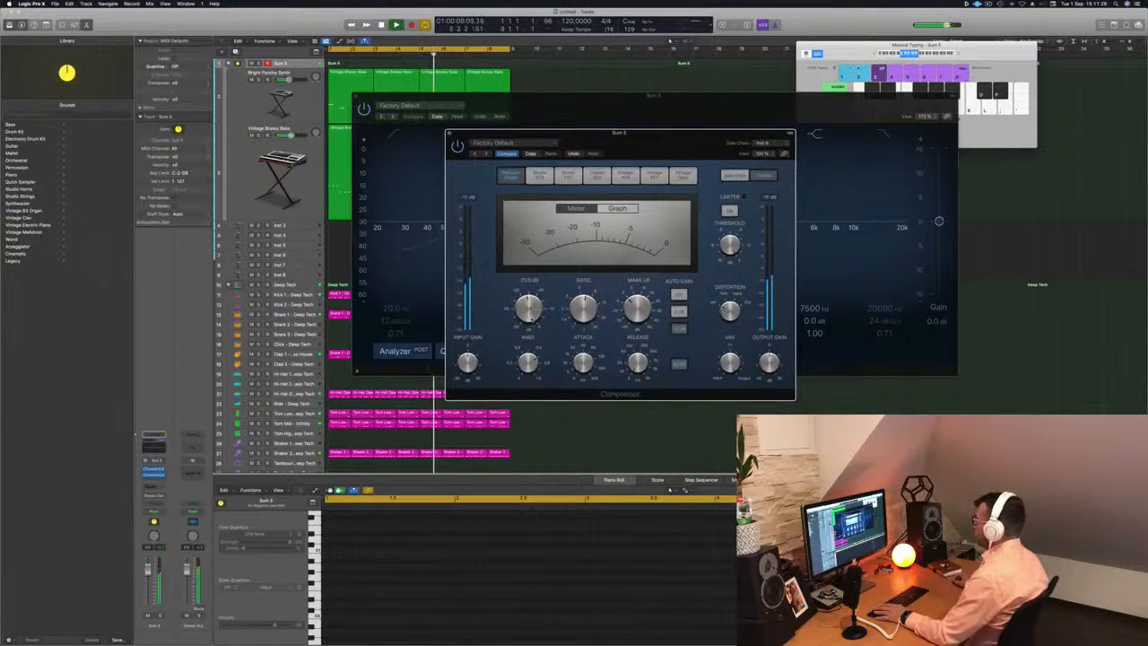
{"action": "left_click", "coordinate": [617, 209]}
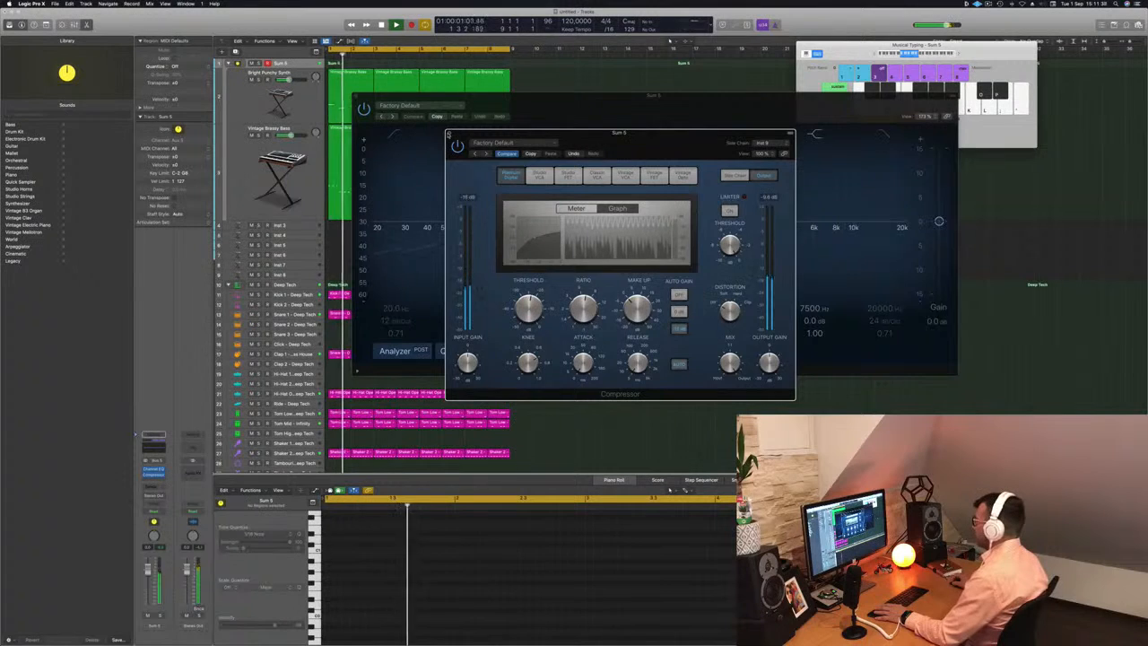
{"action": "left_click", "coordinate": [449, 133]}
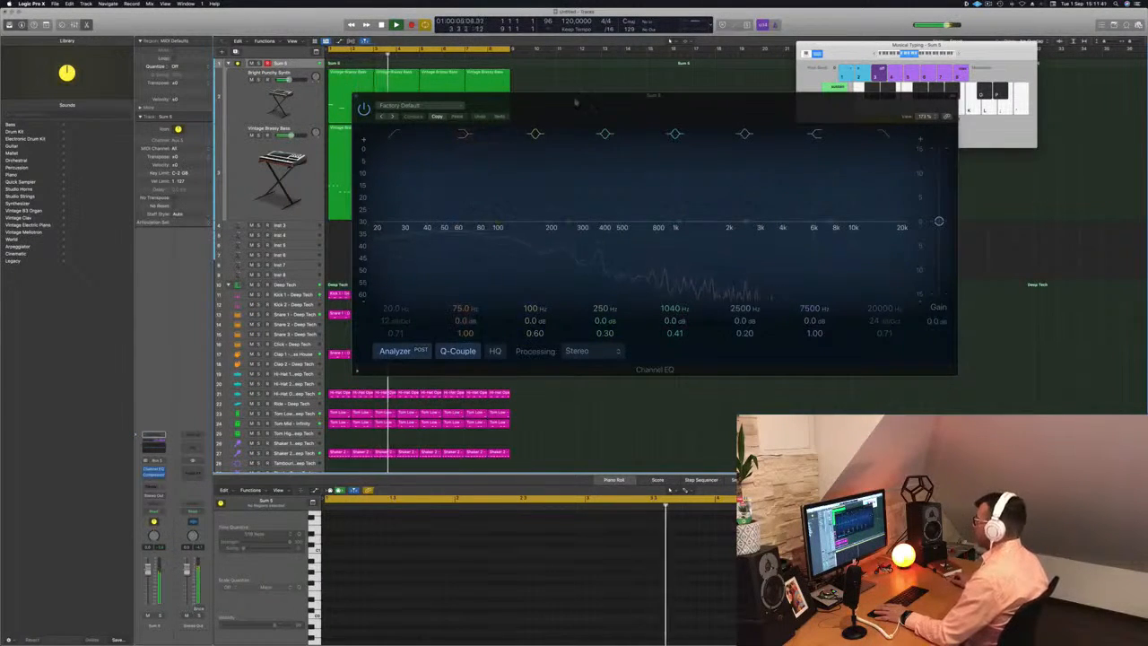
Add a second stereo Compressor to Sum 5, set it to the Vintage FET model, and close the plug-in
{"action": "left_click_drag", "start_coordinate": [538, 96], "coordinate": [739, 113]}
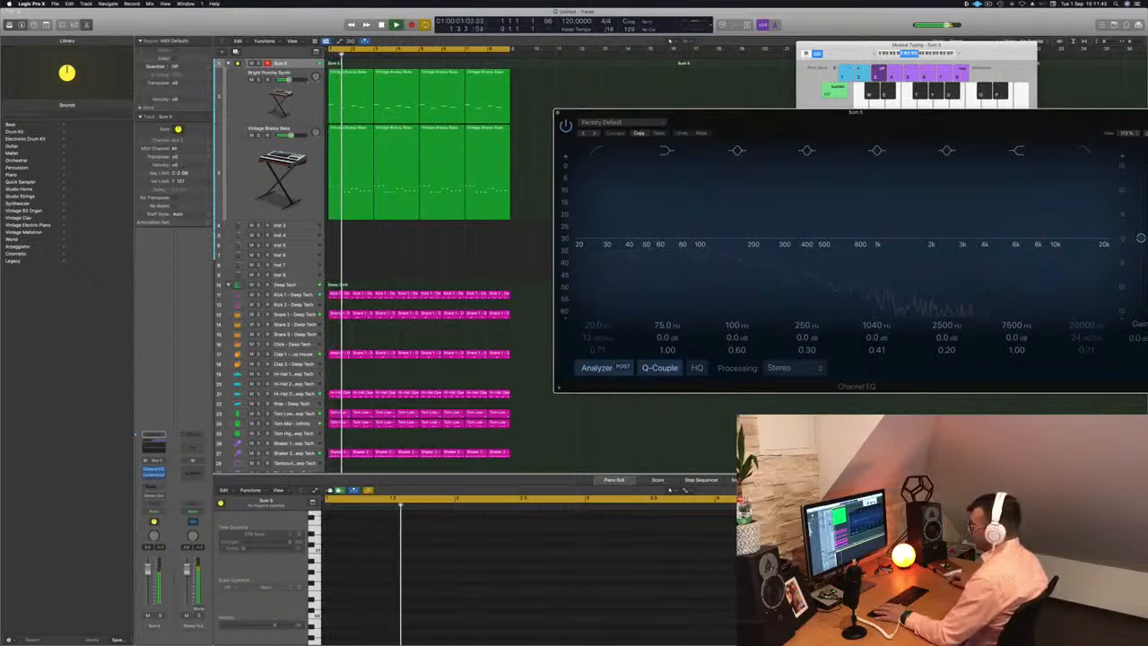
{"action": "left_click", "coordinate": [154, 477]}
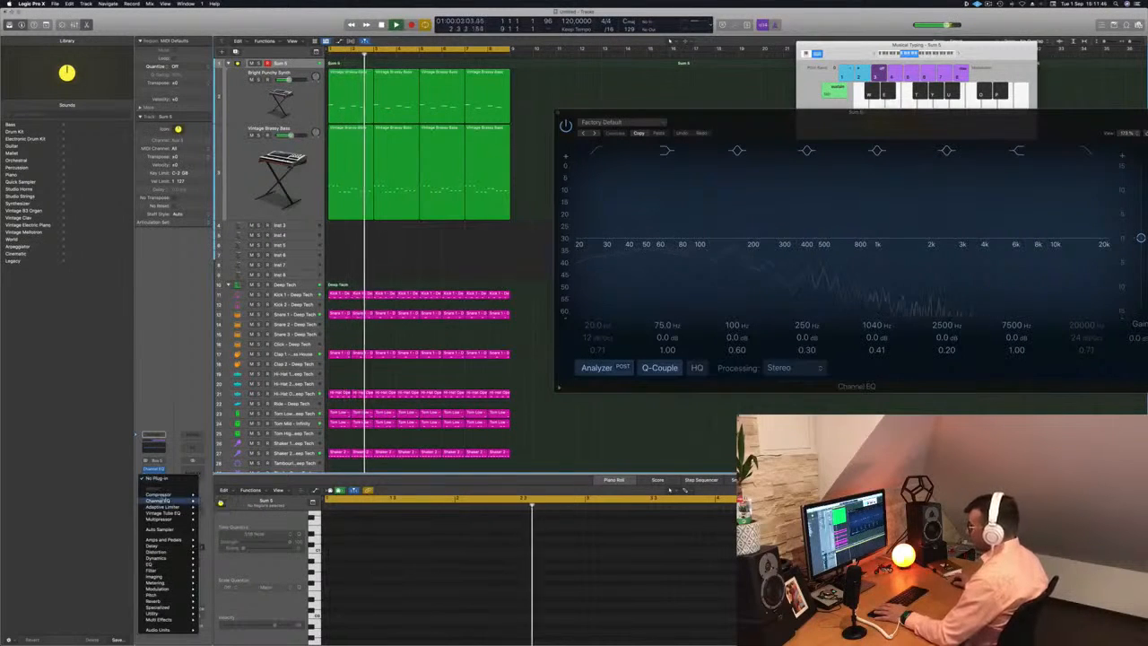
{"action": "mouse_move", "coordinate": [170, 494]}
{"action": "left_click", "coordinate": [209, 496]}
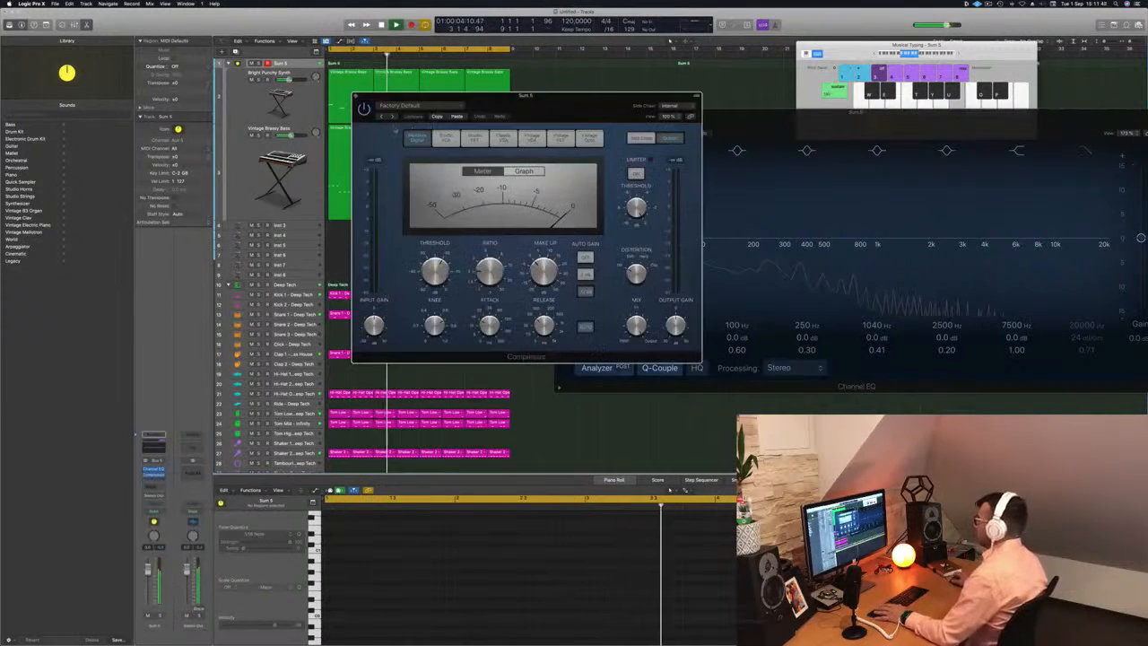
{"action": "left_click_drag", "start_coordinate": [576, 95], "coordinate": [551, 102]}
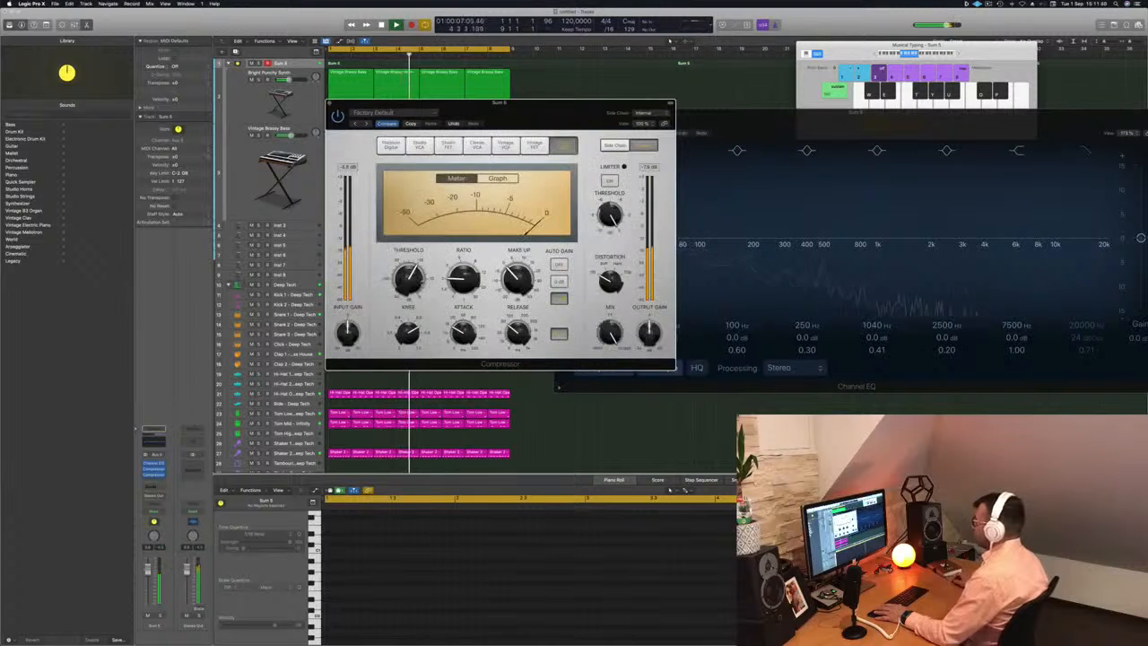
{"action": "left_click", "coordinate": [532, 146]}
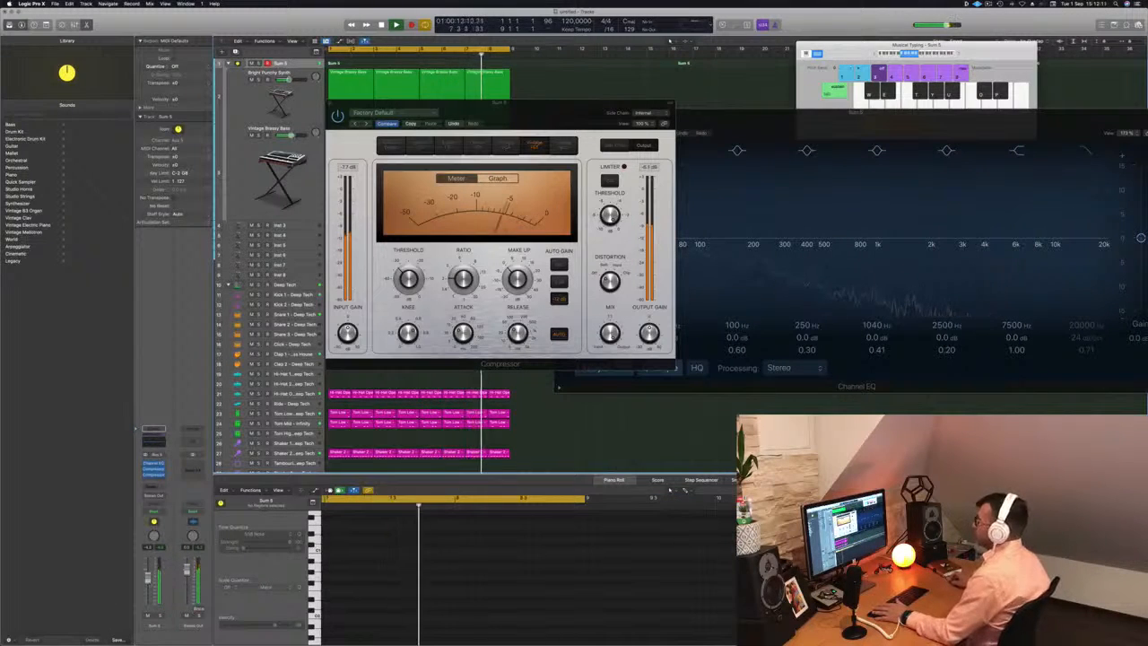
{"action": "key", "text": "super+w"}
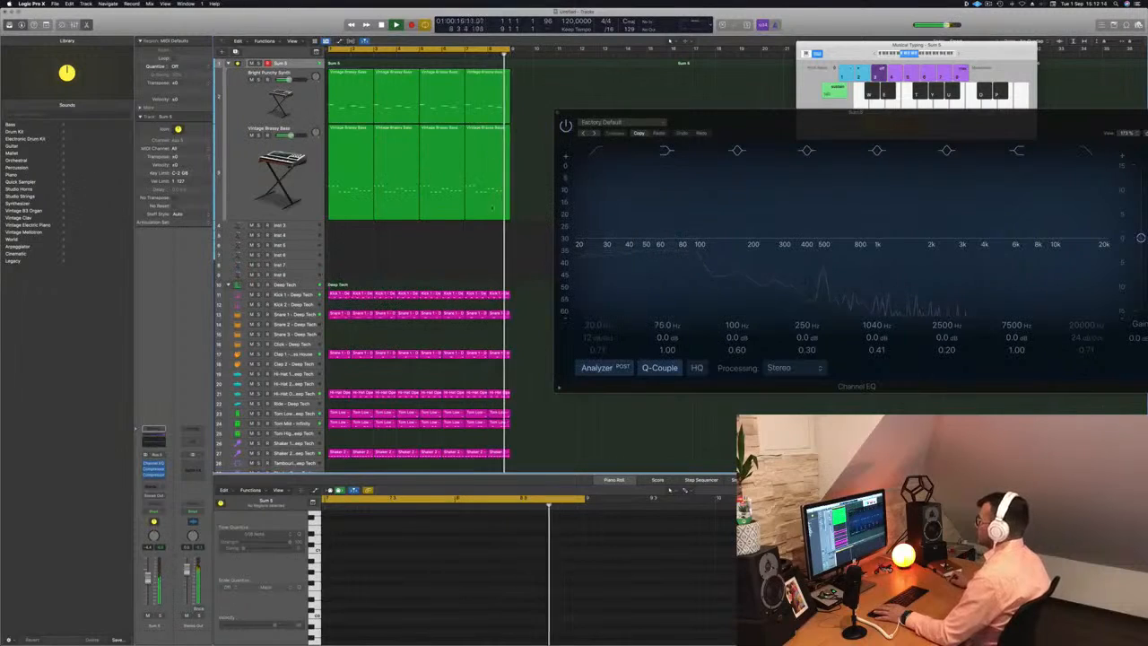
Add a Channel EQ to the Vintage Brassy Bass track and roll off its highs using a gently sloped high-cut filter
{"action": "left_click", "coordinate": [253, 153]}
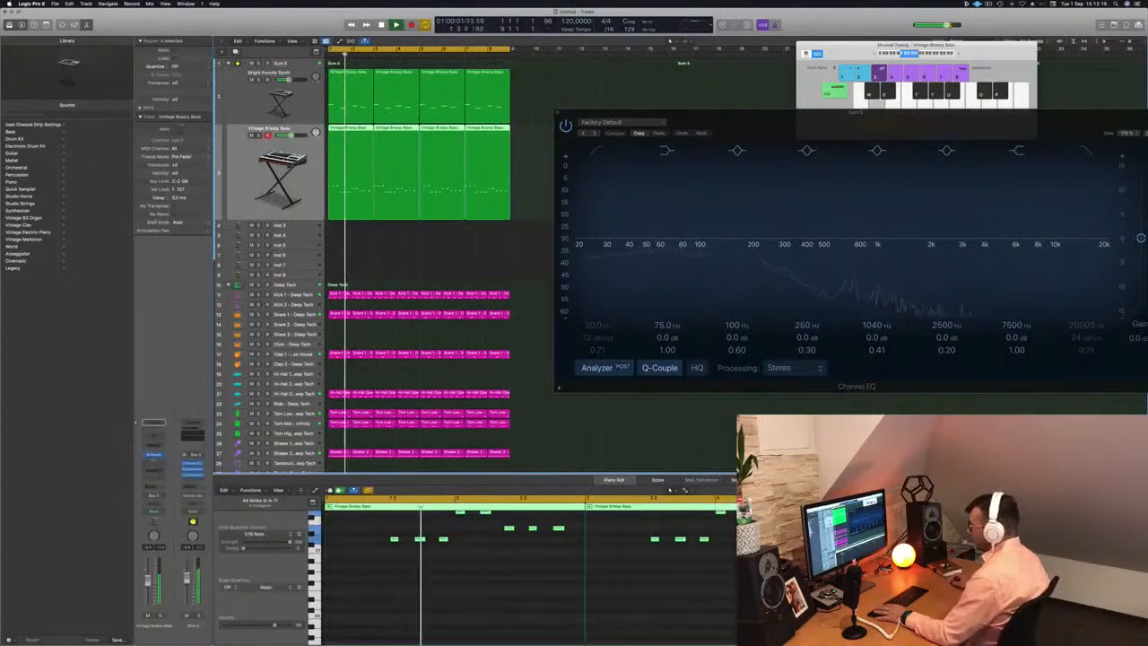
{"action": "left_click", "coordinate": [157, 456]}
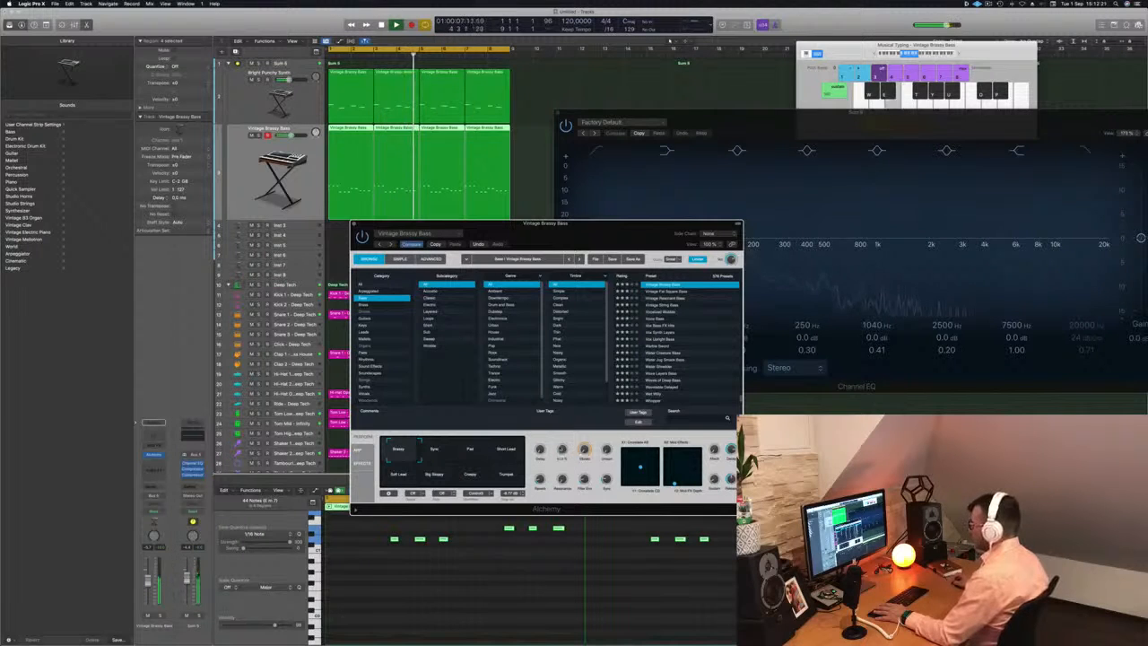
{"action": "left_click", "coordinate": [161, 433]}
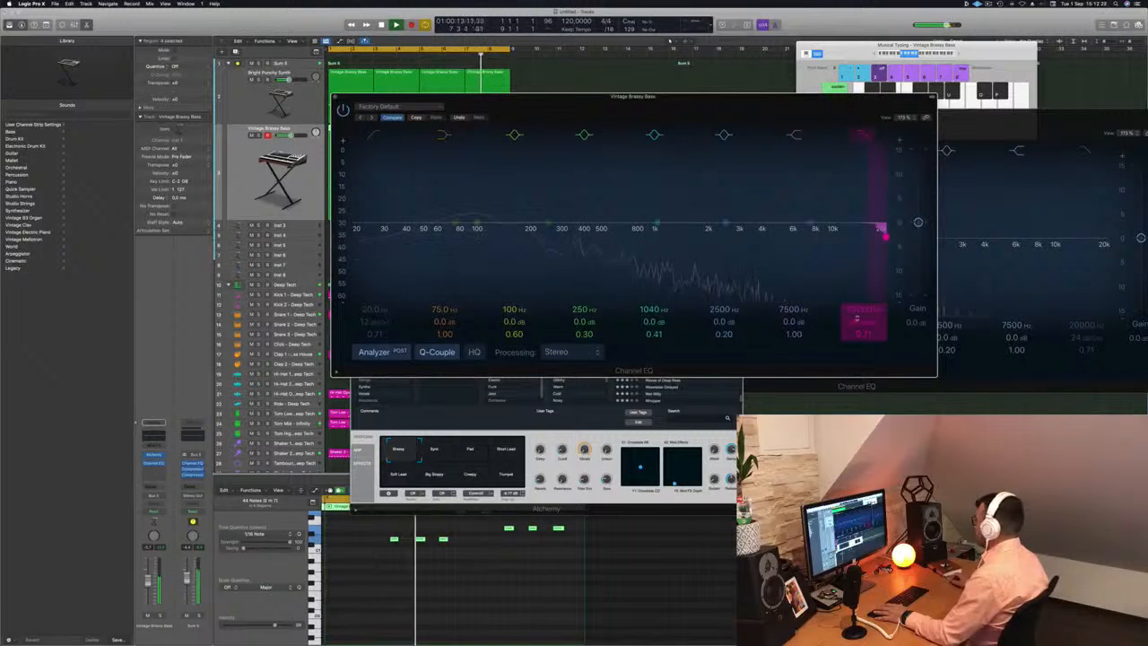
{"action": "left_click_drag", "start_coordinate": [884, 235], "coordinate": [692, 237]}
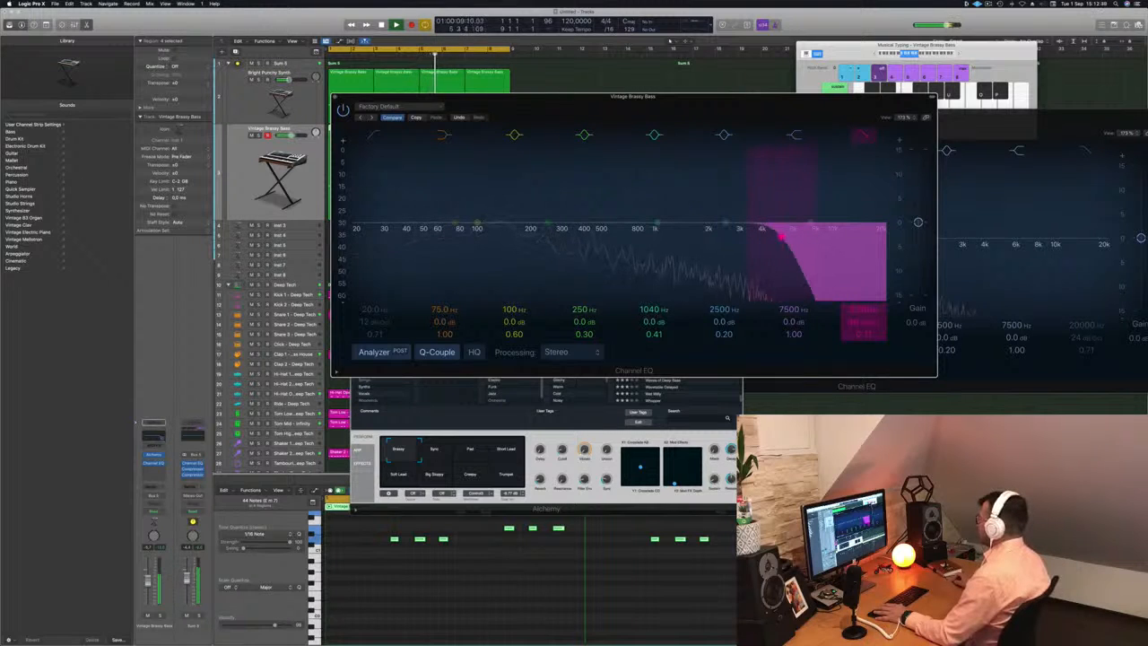
{"action": "left_click_drag", "start_coordinate": [862, 321], "coordinate": [862, 338]}
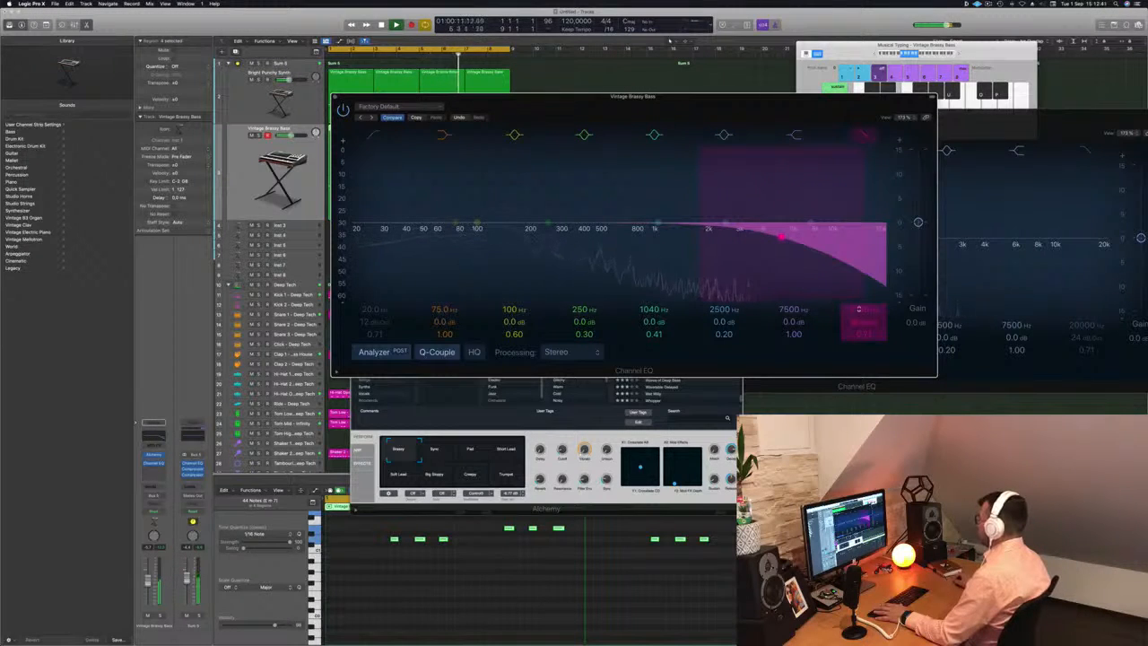
{"action": "left_click_drag", "start_coordinate": [781, 236], "coordinate": [729, 235]}
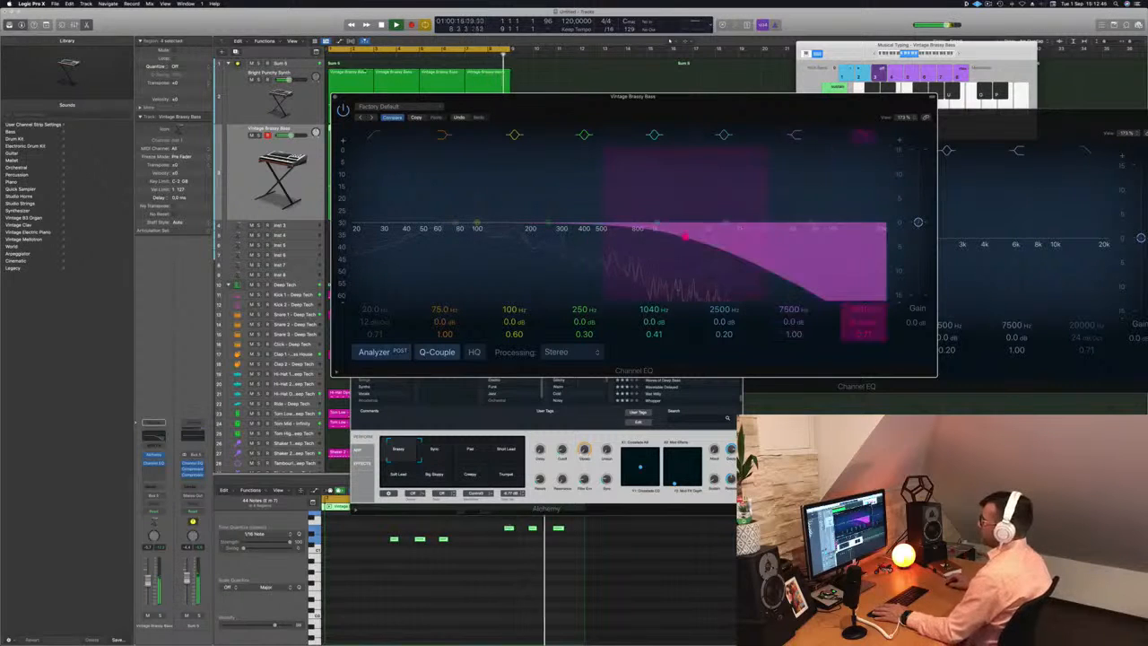
{"action": "left_click", "coordinate": [334, 97]}
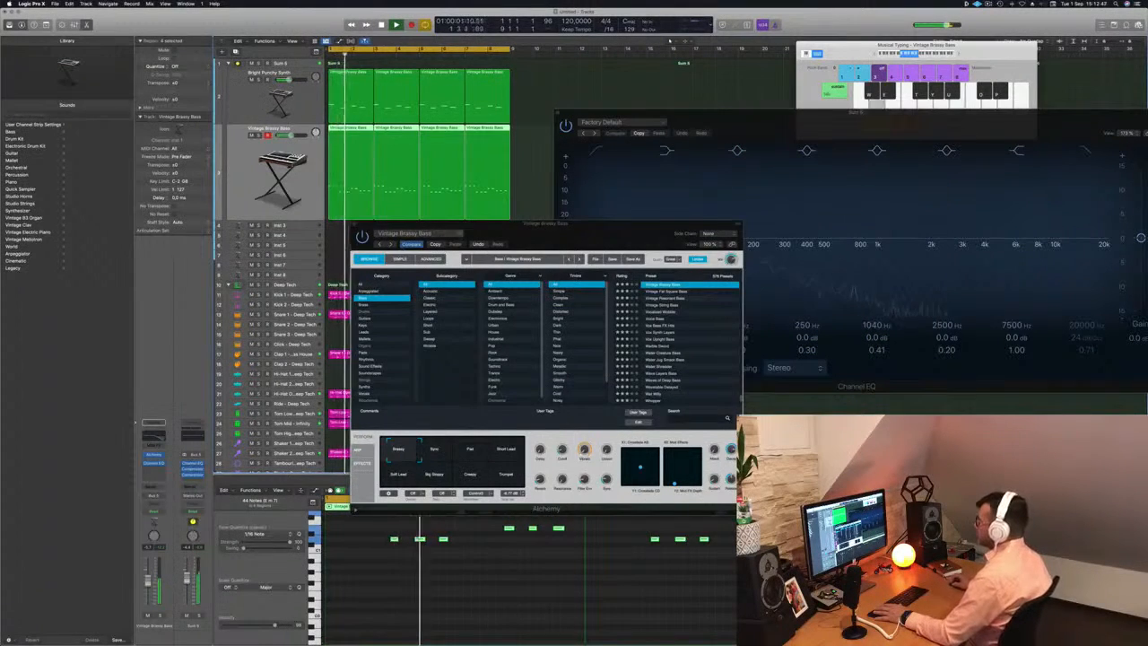
Close the Alchemy window, select the empty Inst 3 track, increase its height and replay the loop from the start
{"action": "left_click_drag", "start_coordinate": [368, 224], "coordinate": [408, 227]}
{"action": "left_click", "coordinate": [395, 228]}
{"action": "left_click", "coordinate": [296, 226]}
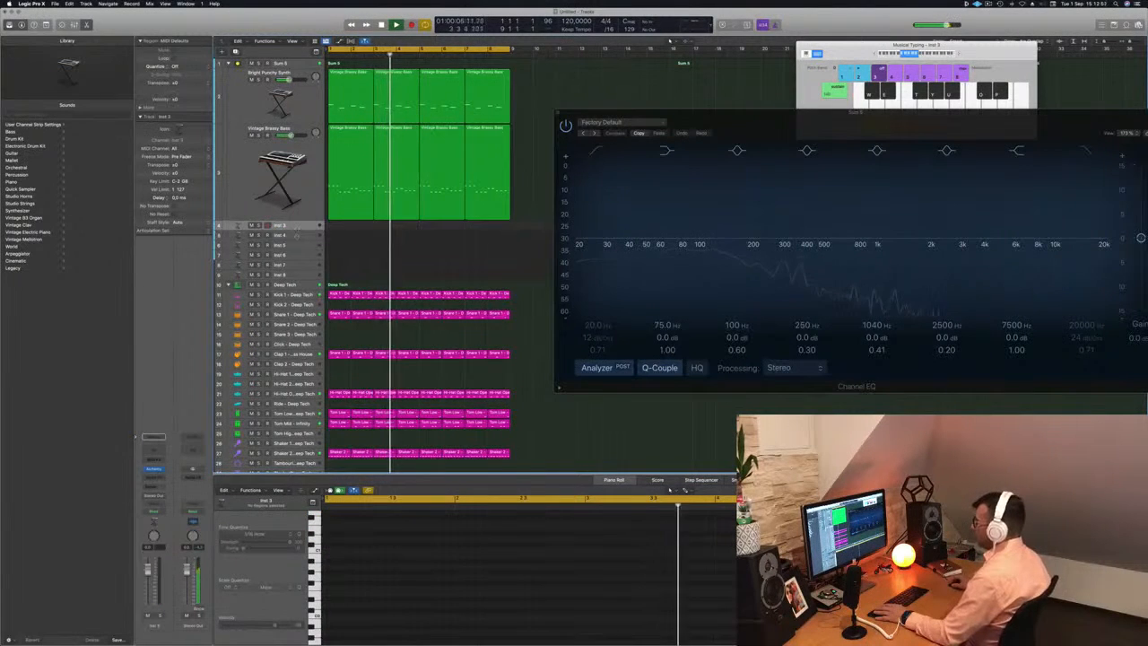
{"action": "left_click_drag", "start_coordinate": [297, 229], "coordinate": [297, 281]}
{"action": "key", "text": "Return"}
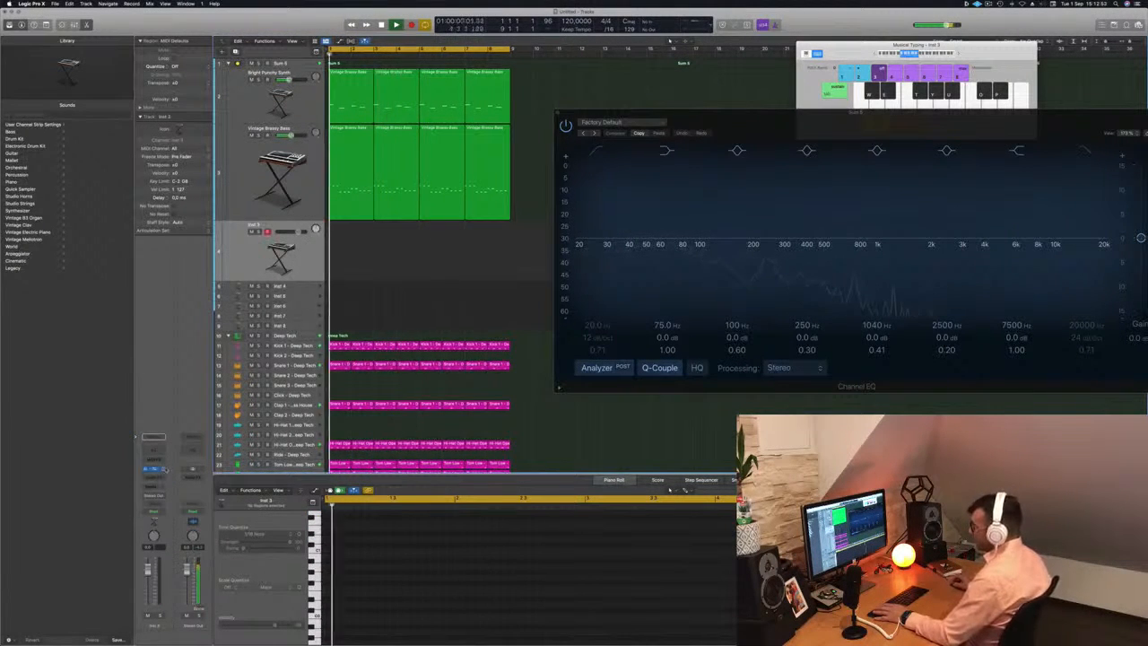
Try to add a send from the Inst 3 track to the Large Room bus
{"action": "left_click", "coordinate": [154, 486]}
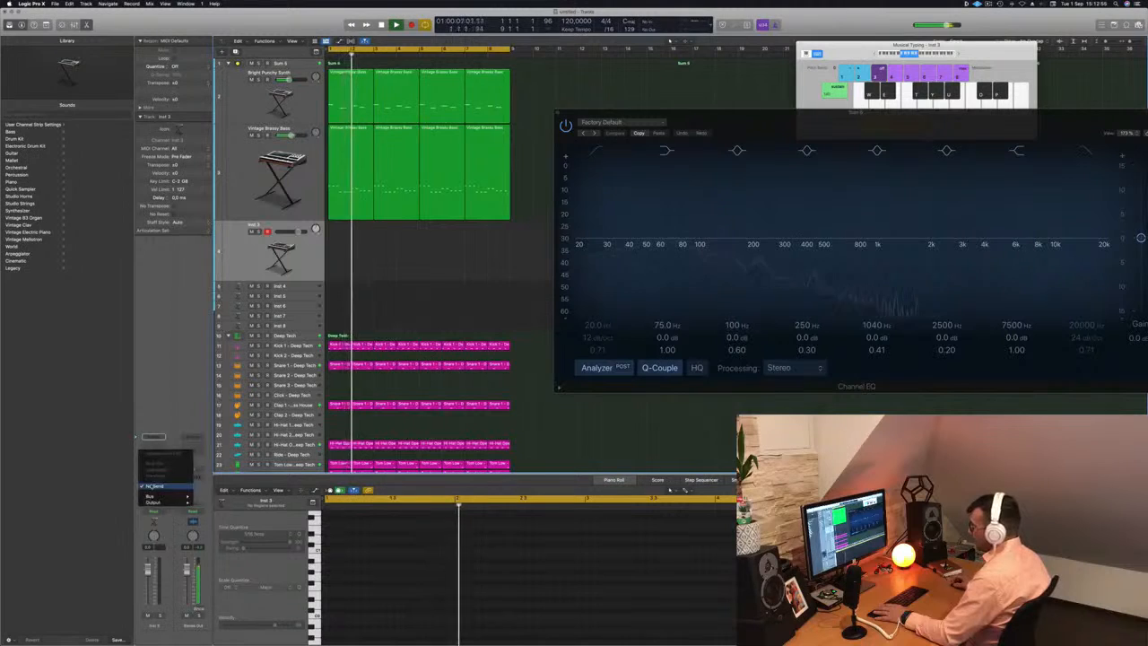
{"action": "mouse_move", "coordinate": [157, 496]}
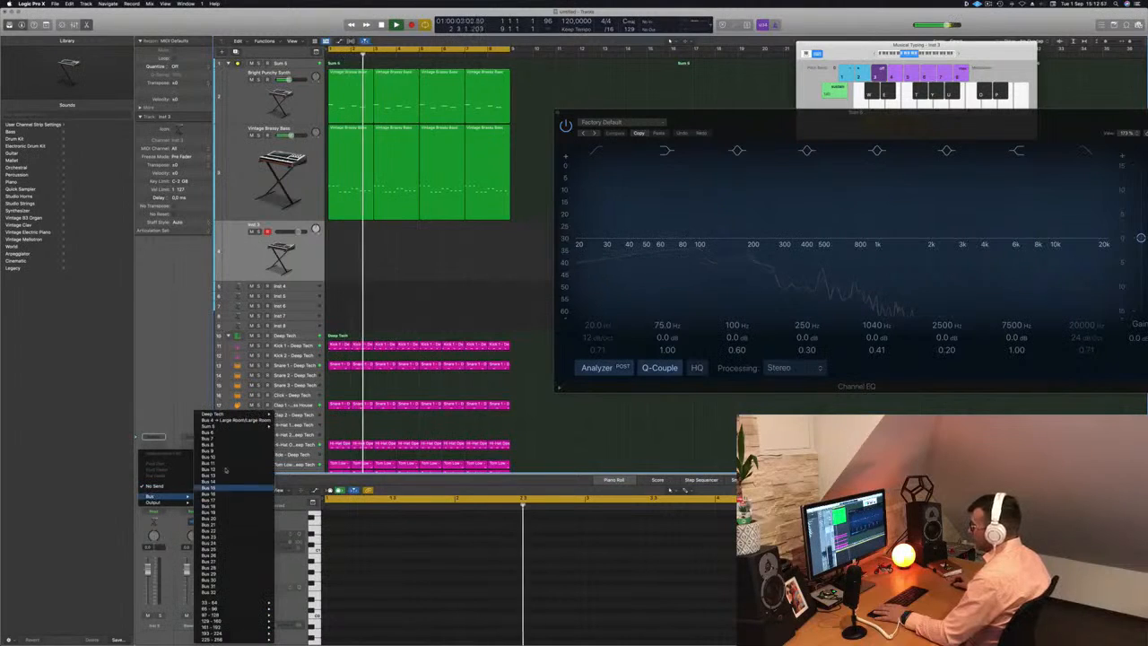
{"action": "left_click", "coordinate": [226, 420]}
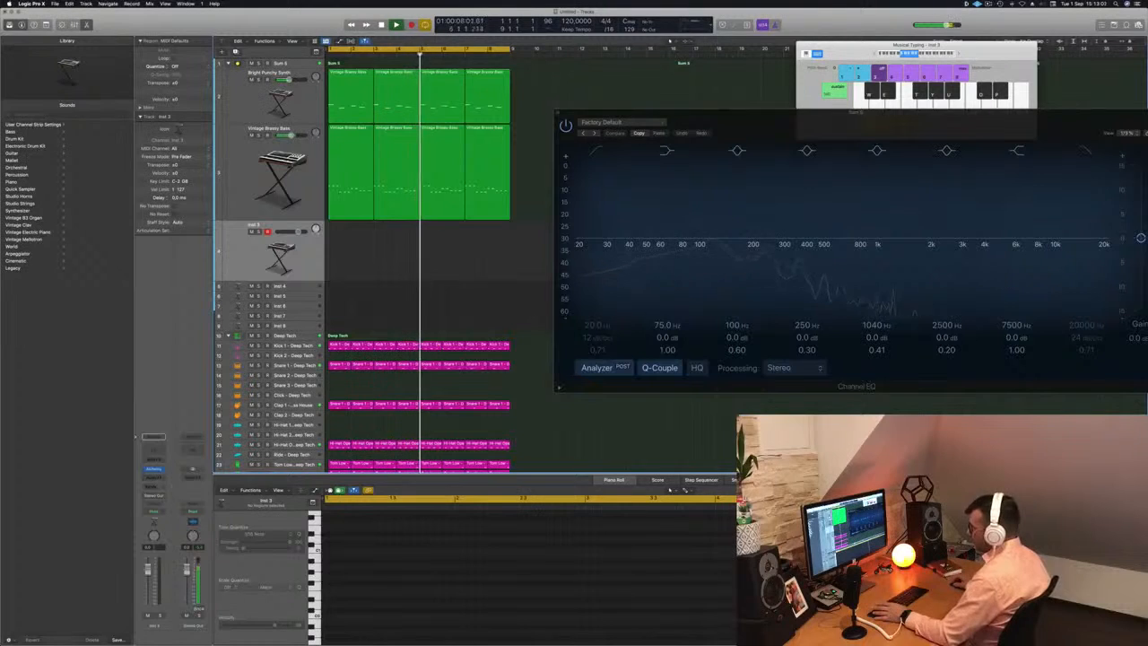
Insert a stereo SilverVerb on the Stereo Out channel and move its window aside
{"action": "left_click", "coordinate": [192, 475]}
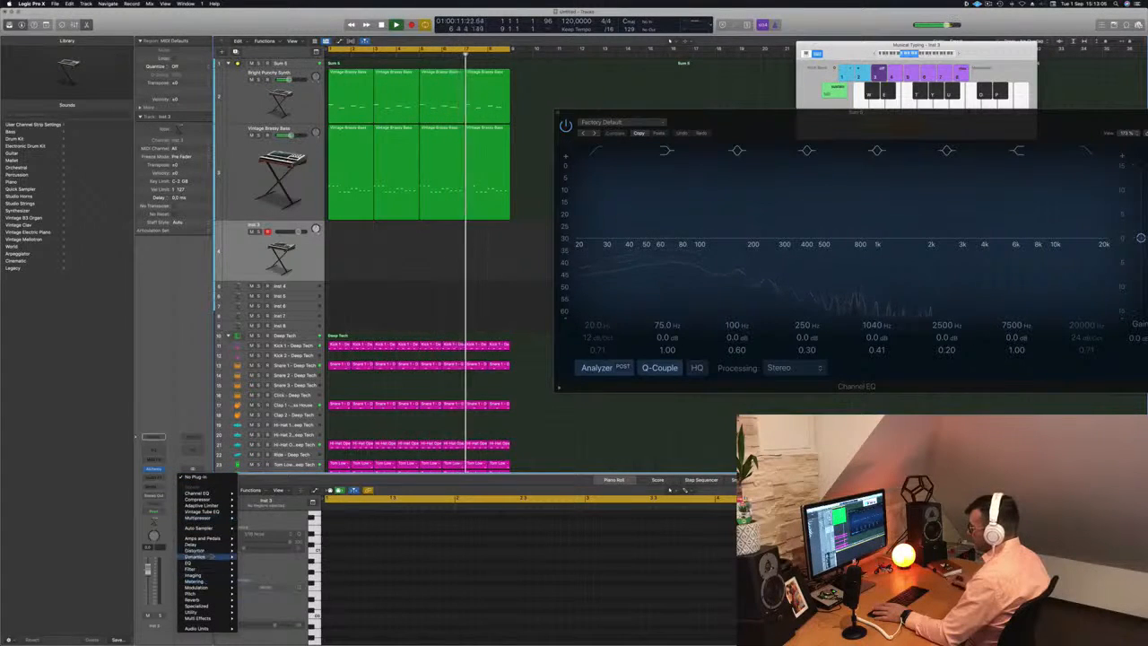
{"action": "mouse_move", "coordinate": [203, 599]}
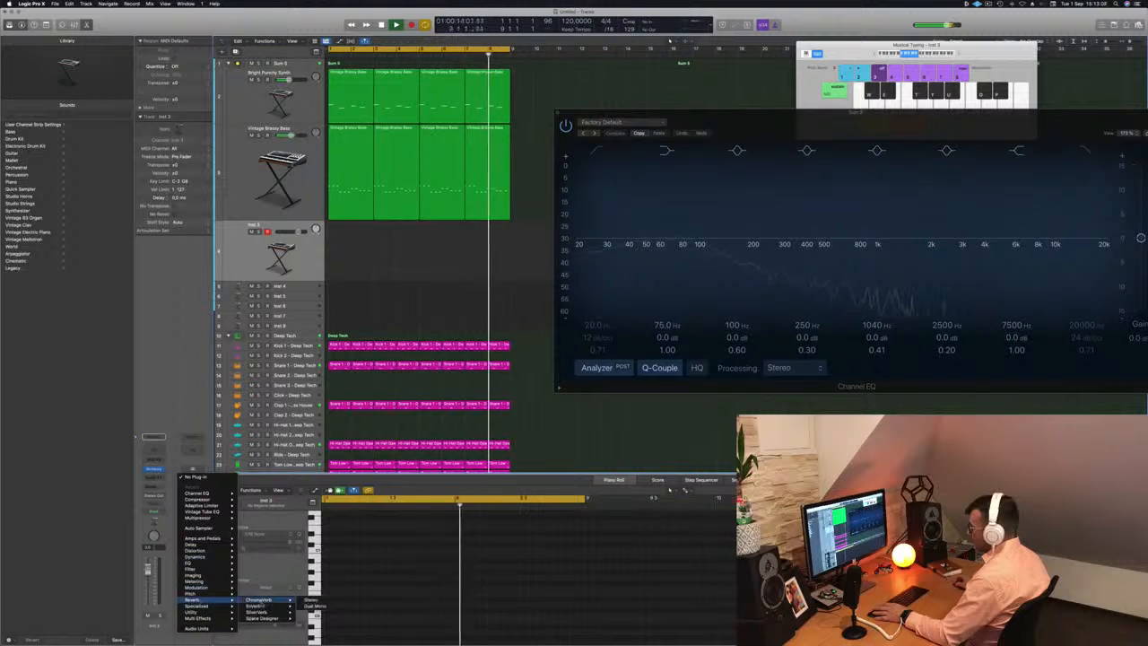
{"action": "mouse_move", "coordinate": [269, 611]}
{"action": "left_click", "coordinate": [310, 611]}
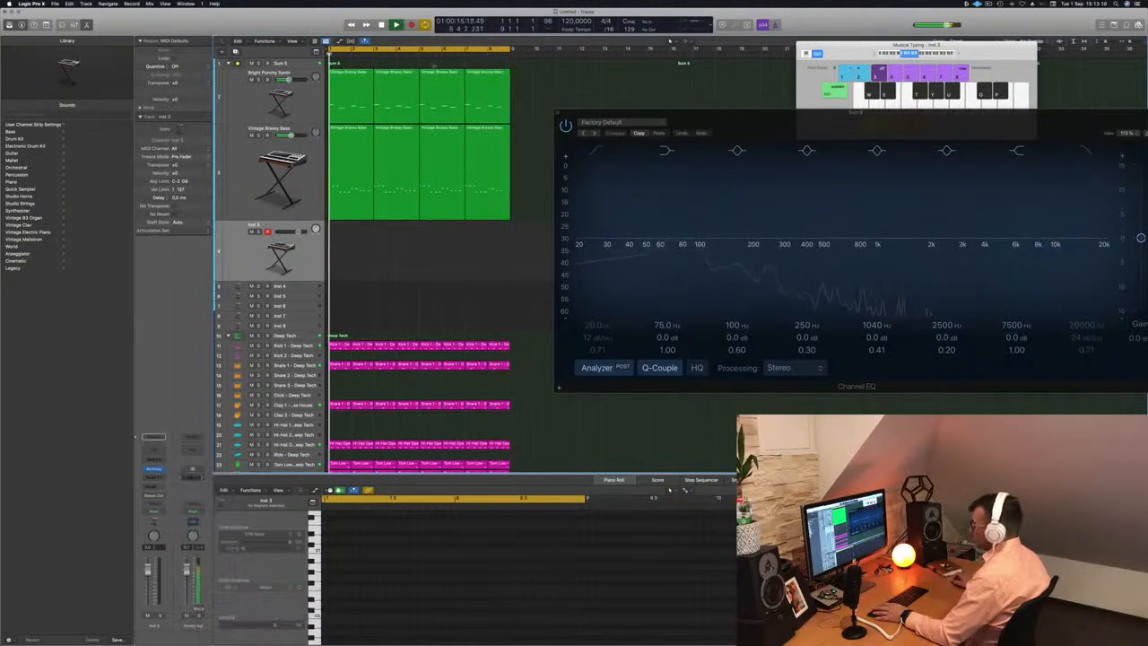
{"action": "left_click_drag", "start_coordinate": [494, 101], "coordinate": [634, 114]}
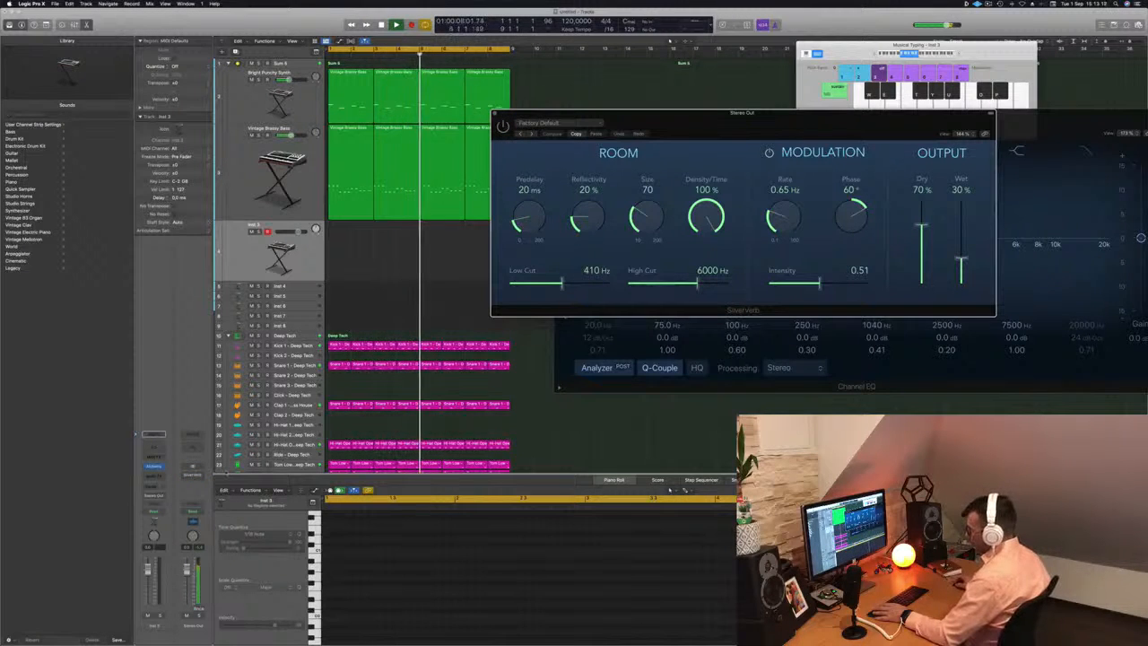
Add a send from the Inst 3 track to an unused bus
{"action": "left_click", "coordinate": [152, 434]}
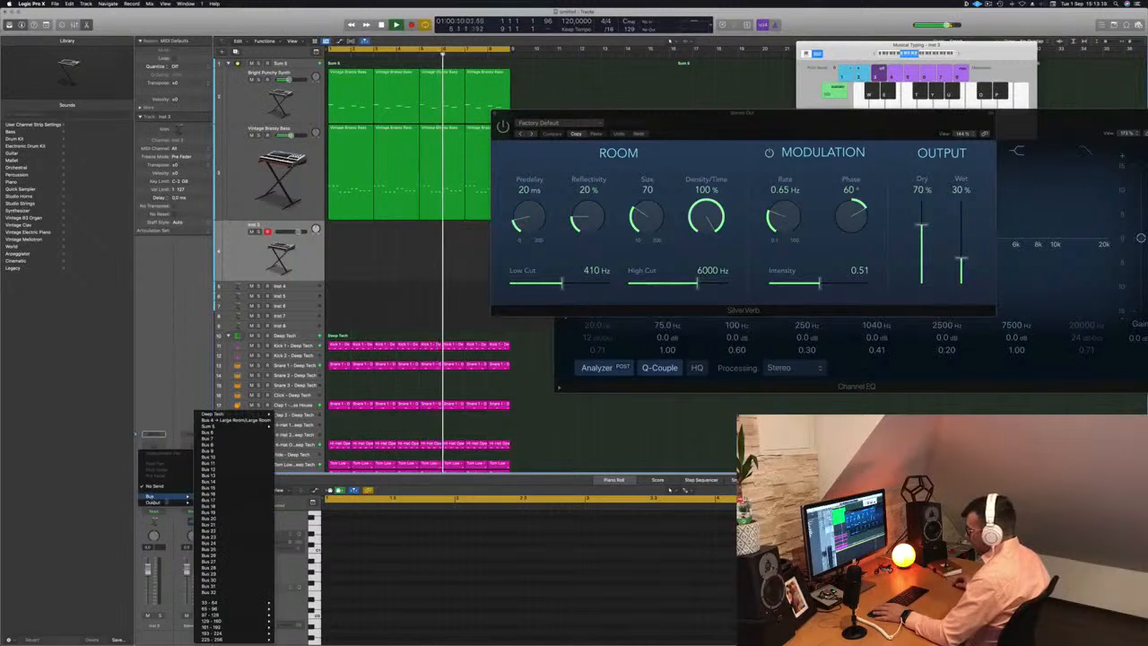
{"action": "mouse_move", "coordinate": [175, 496]}
{"action": "left_click", "coordinate": [230, 430]}
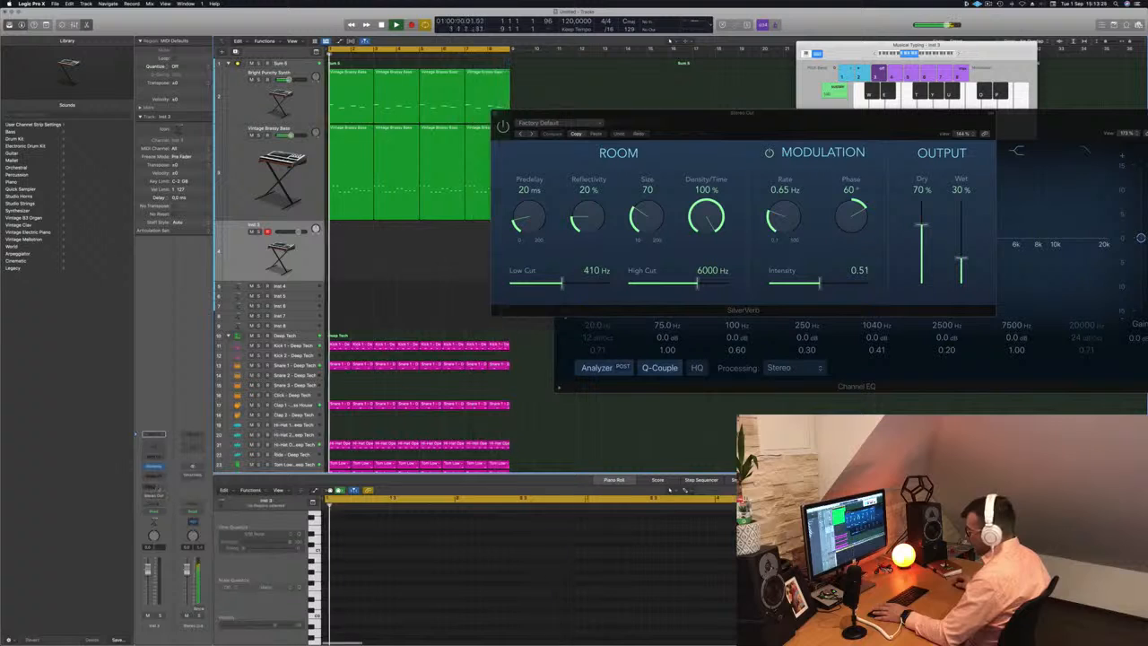
{"action": "left_click", "coordinate": [155, 487]}
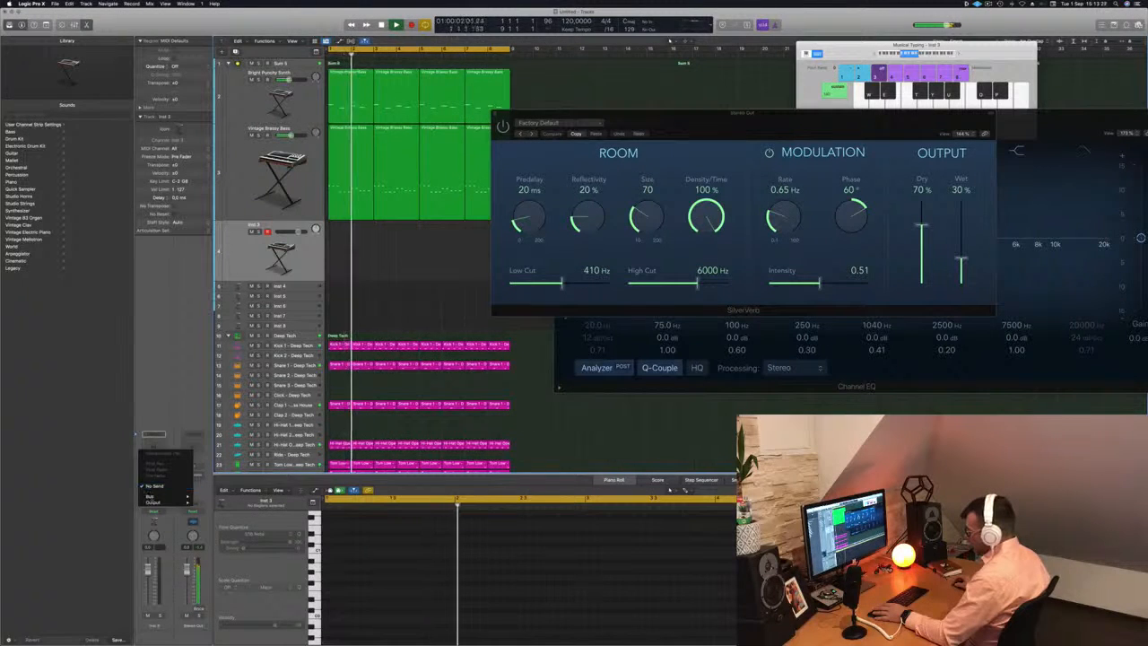
{"action": "mouse_move", "coordinate": [153, 496]}
{"action": "left_click", "coordinate": [220, 443]}
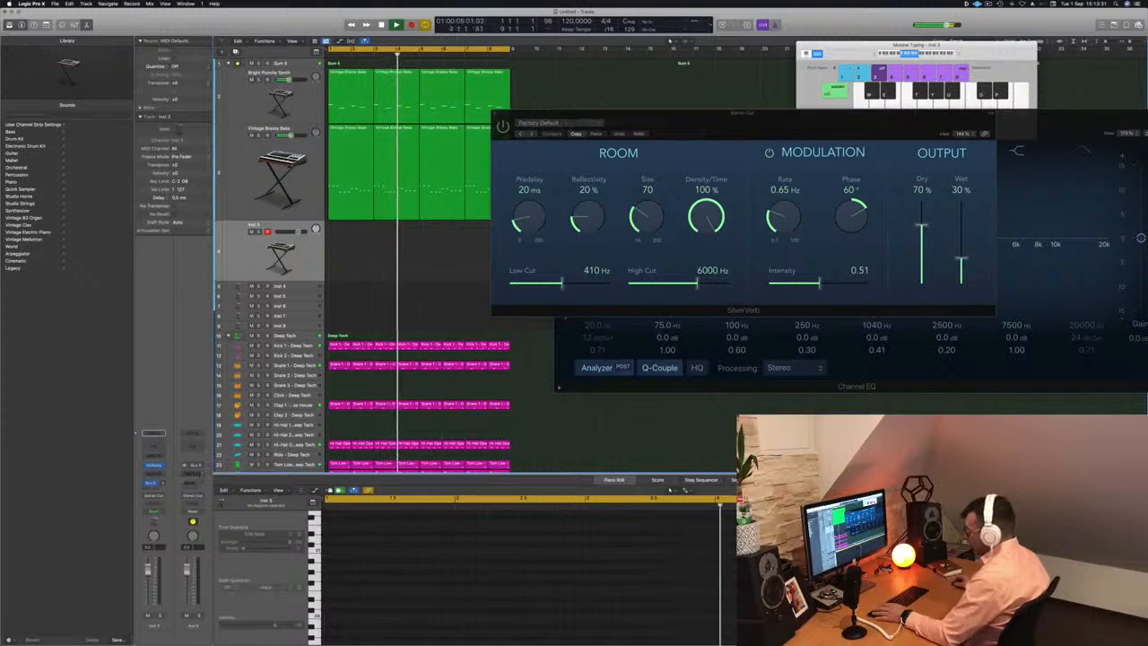
Insert a stereo SilverVerb on the aux channel that receives the Inst 3 track's send
{"action": "left_click", "coordinate": [192, 475]}
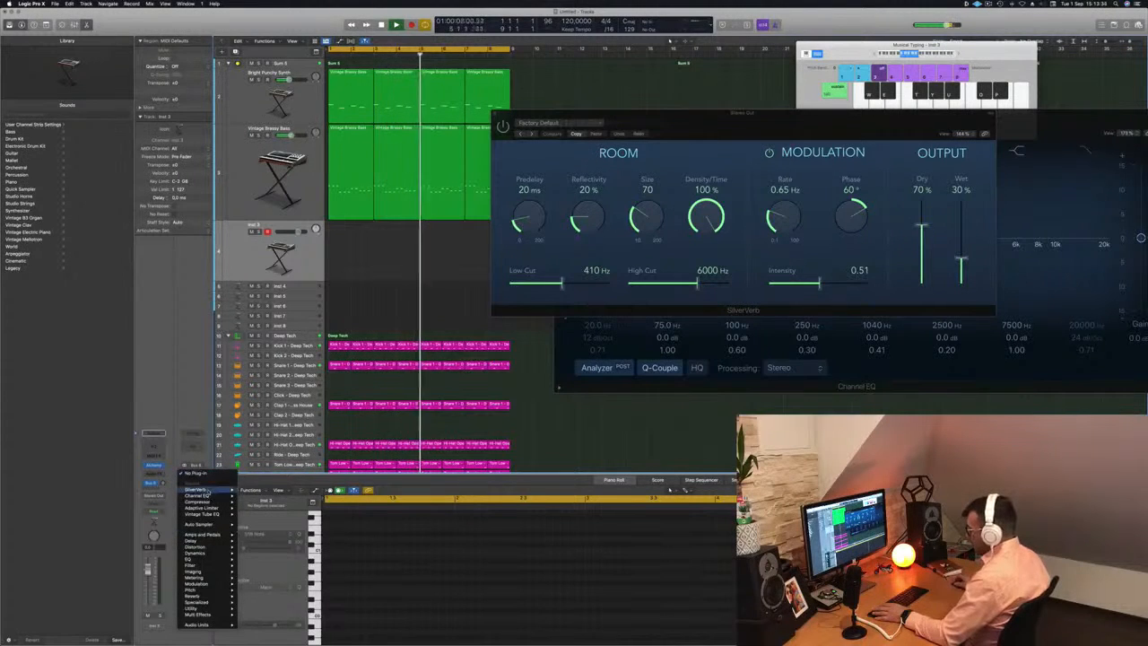
{"action": "mouse_move", "coordinate": [197, 490]}
{"action": "left_click", "coordinate": [254, 490]}
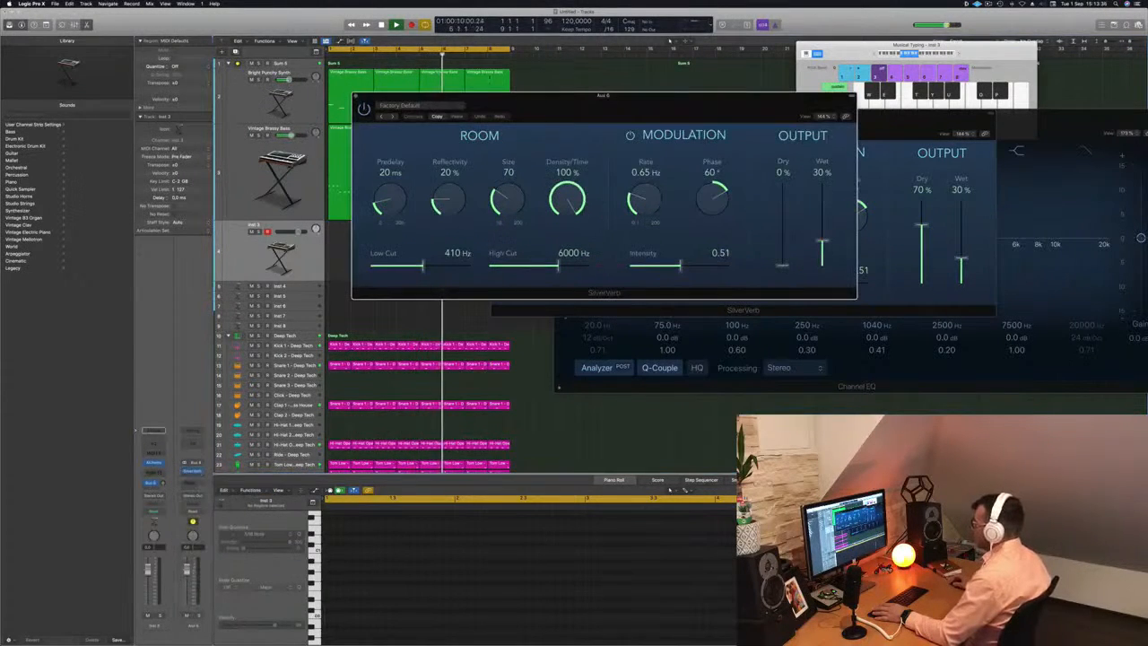
Load the saved user preset into the aux channel's SilverVerb and close its window
{"action": "left_click", "coordinate": [450, 107]}
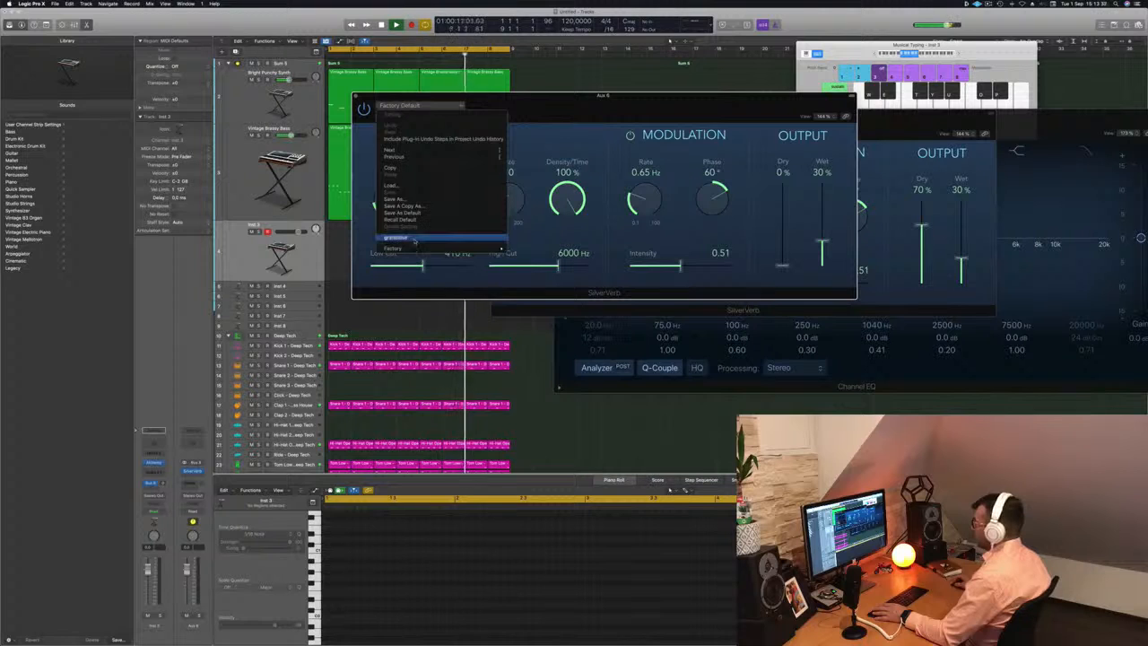
{"action": "left_click", "coordinate": [437, 239]}
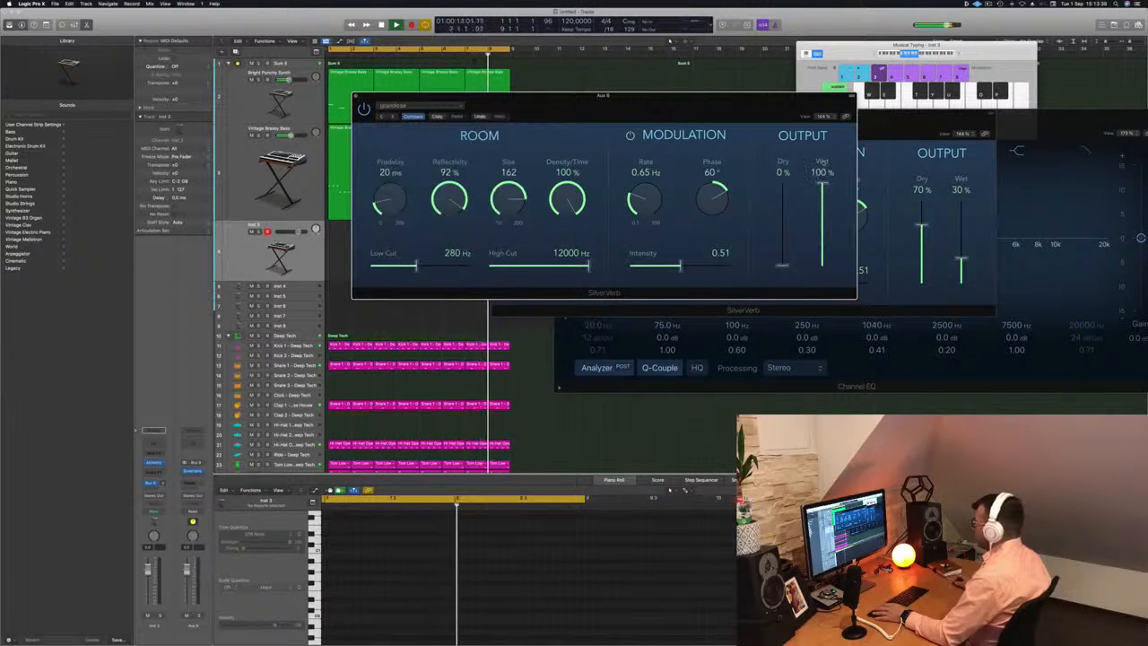
{"action": "left_click", "coordinate": [356, 97]}
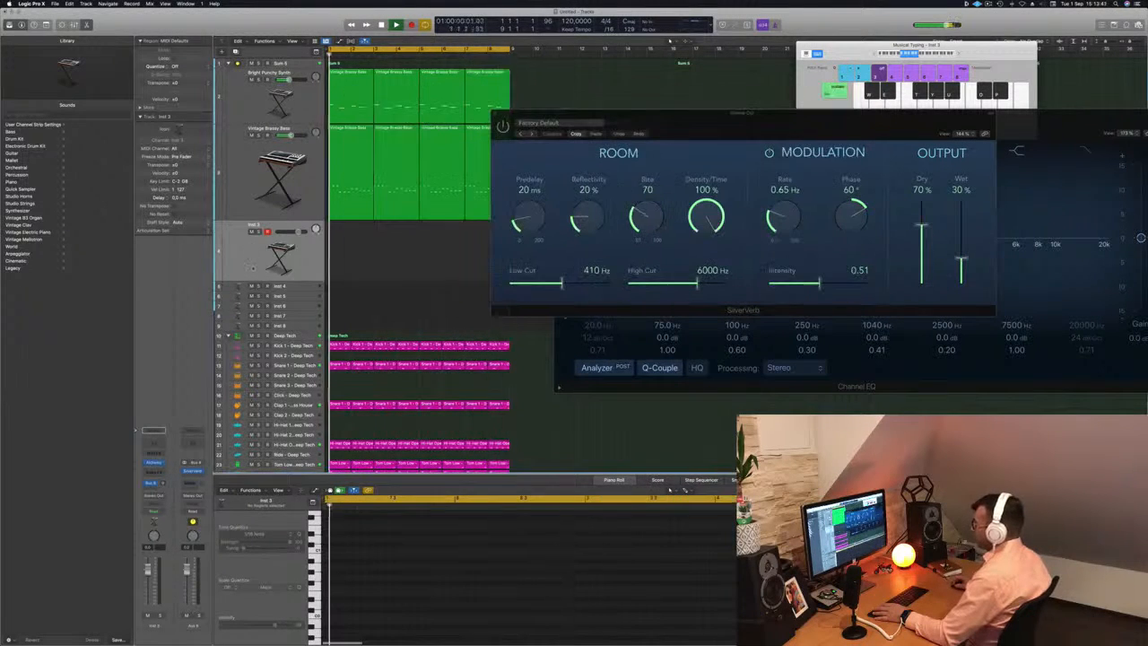
Open Alchemy on the Inst 3 track, move its window aside and audition its performance snapshots, ending on Synth Pluck
{"action": "left_click", "coordinate": [152, 463]}
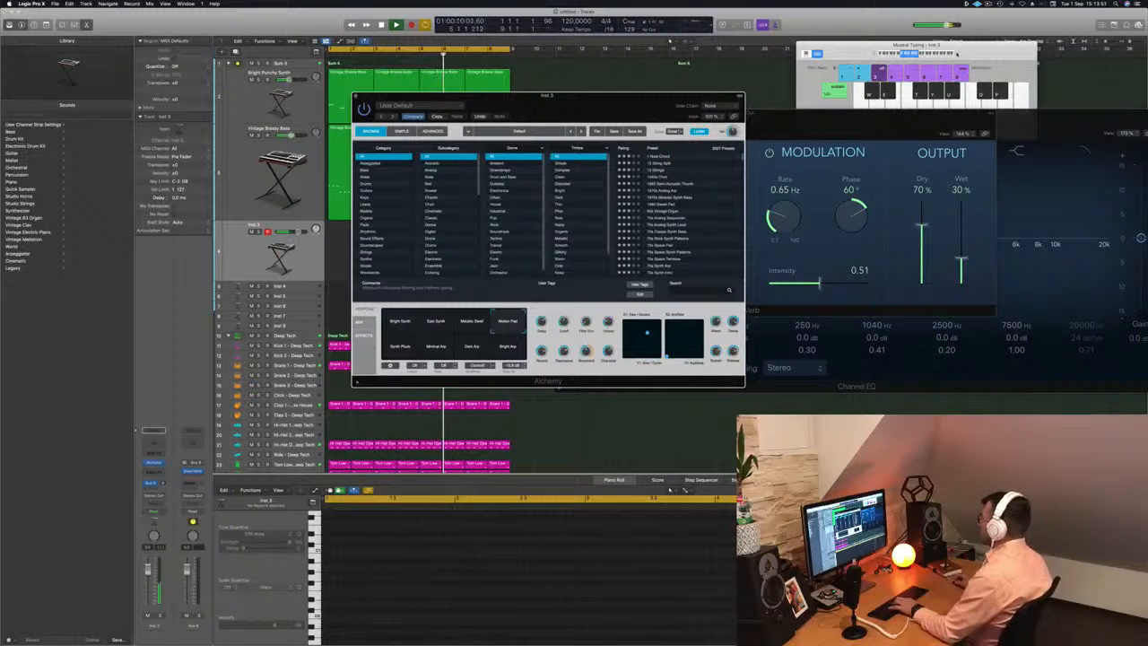
{"action": "left_click_drag", "start_coordinate": [711, 94], "coordinate": [914, 156]}
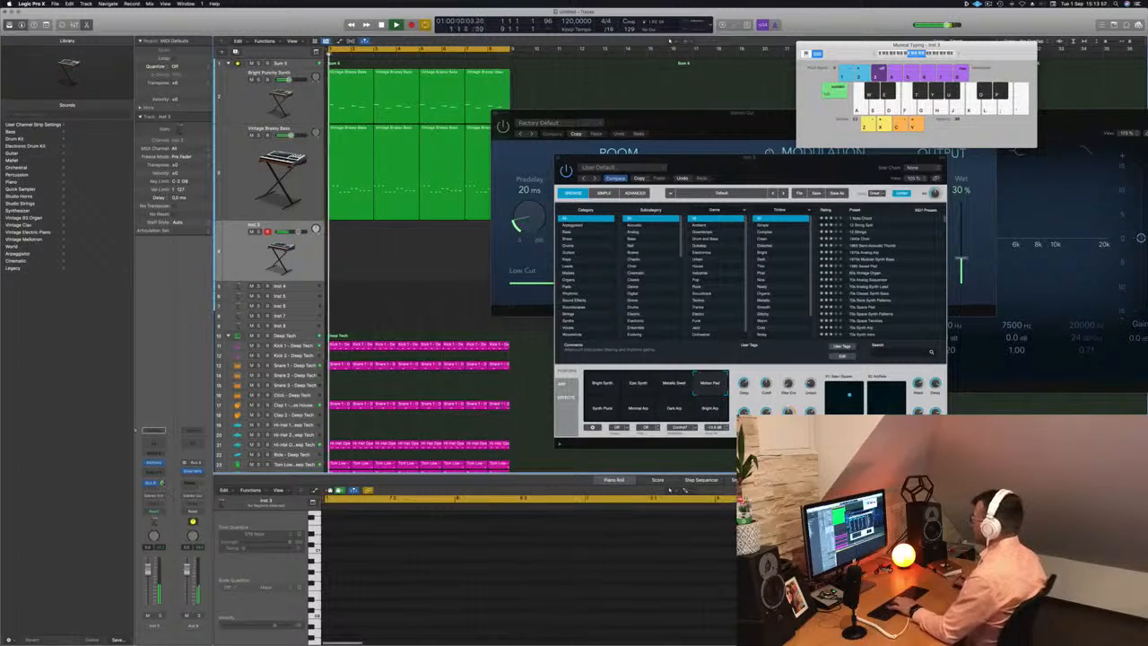
{"action": "left_click", "coordinate": [639, 383]}
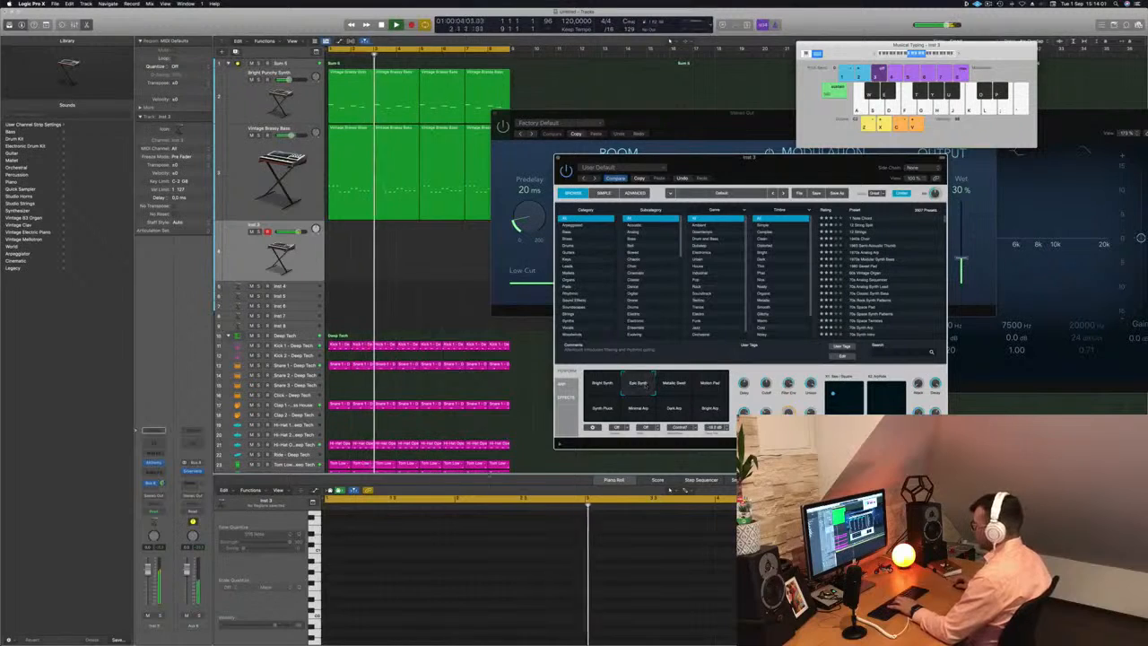
{"action": "left_click", "coordinate": [606, 386]}
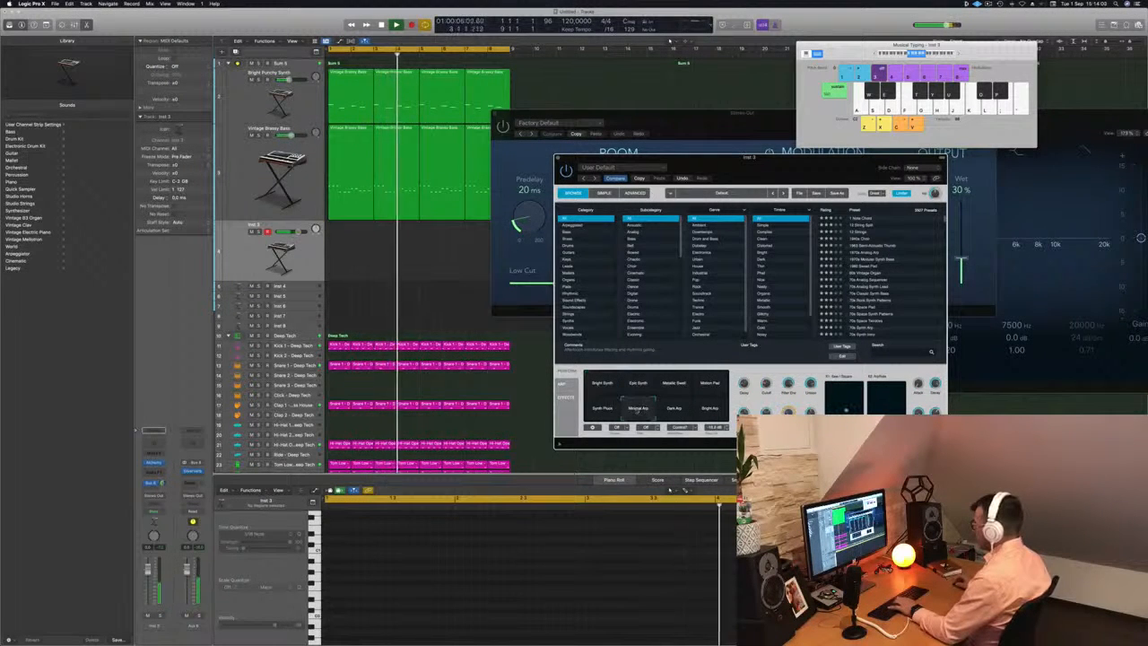
{"action": "left_click", "coordinate": [671, 411]}
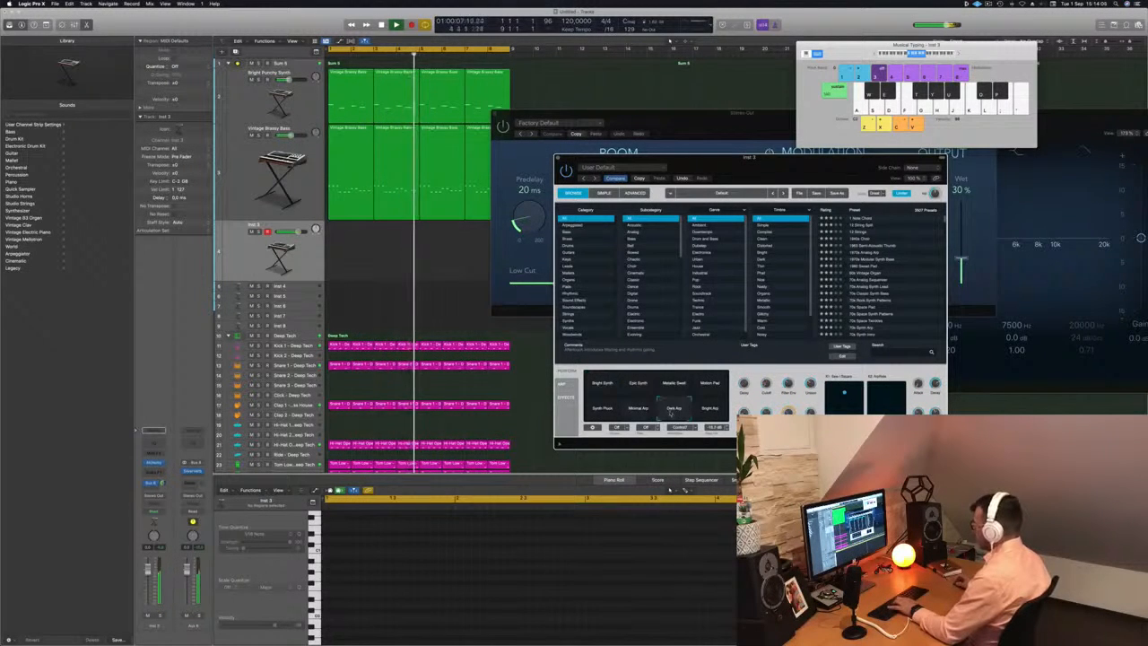
{"action": "left_click", "coordinate": [602, 409]}
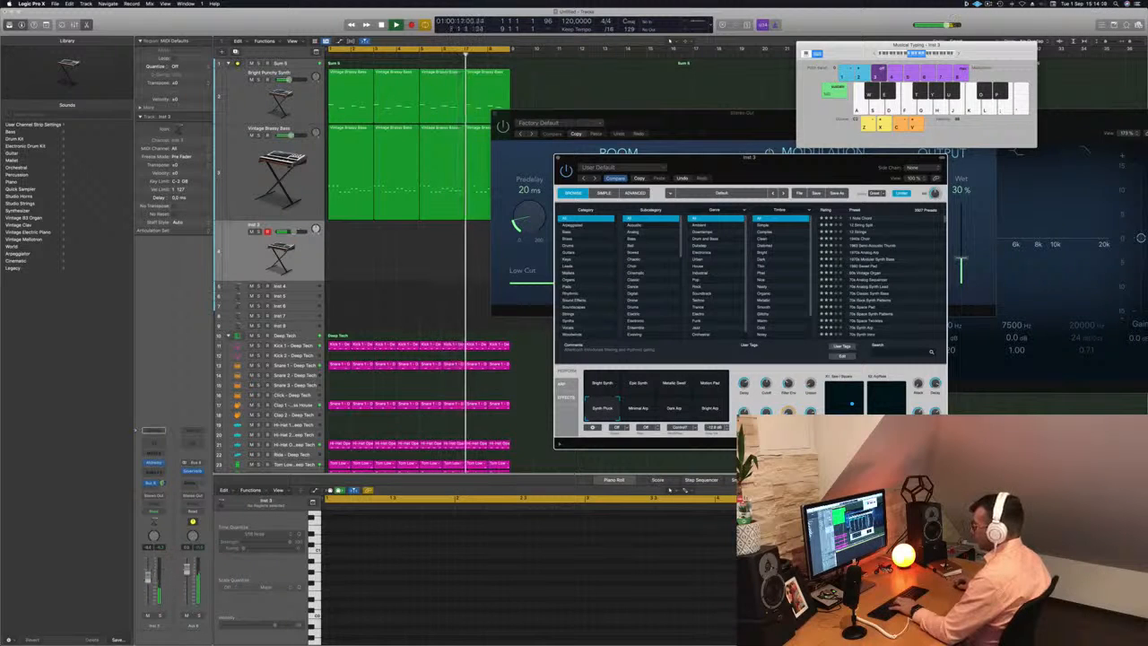
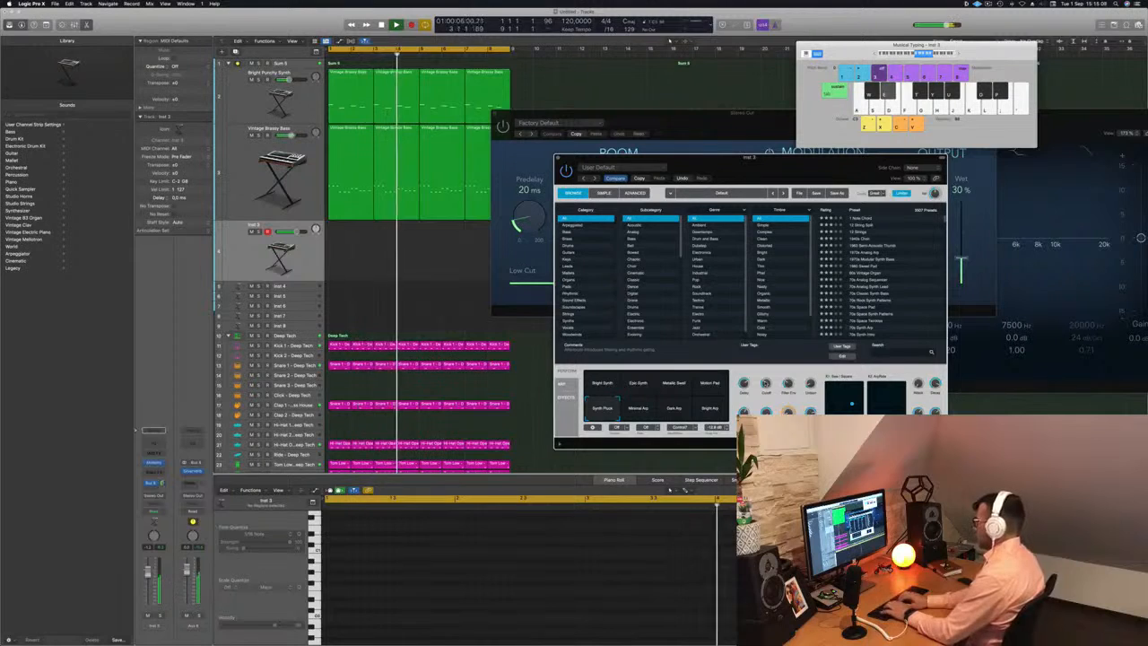
Record a short melody take on the Inst 3 track, stop and delete the recorded region
{"action": "key", "text": "r"}
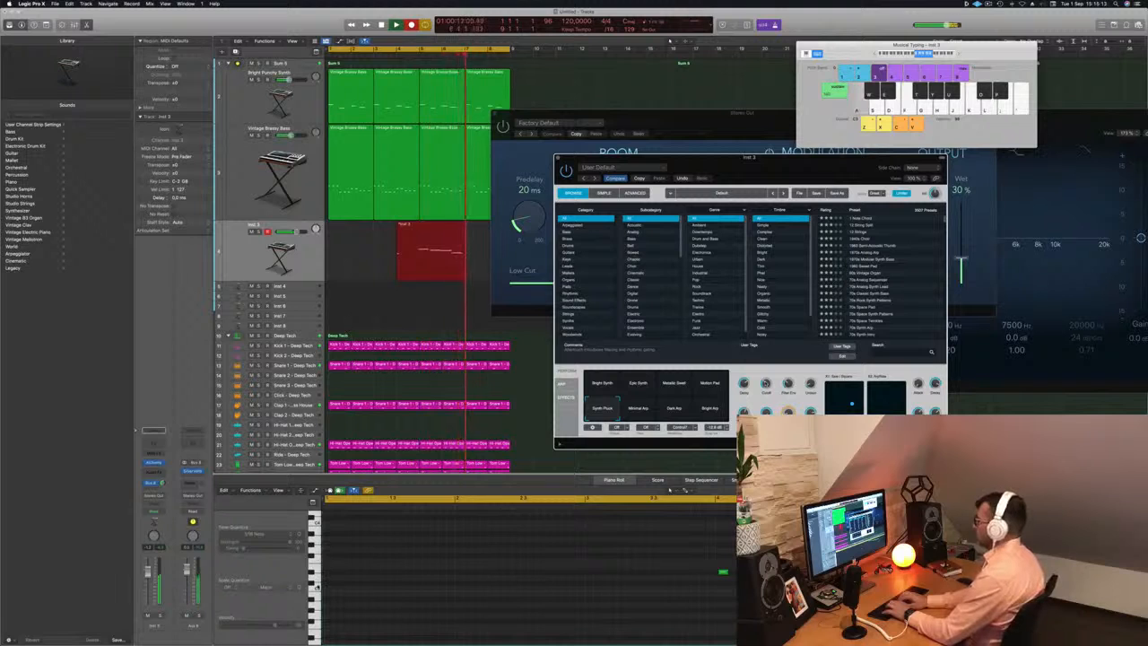
{"action": "key", "text": "space"}
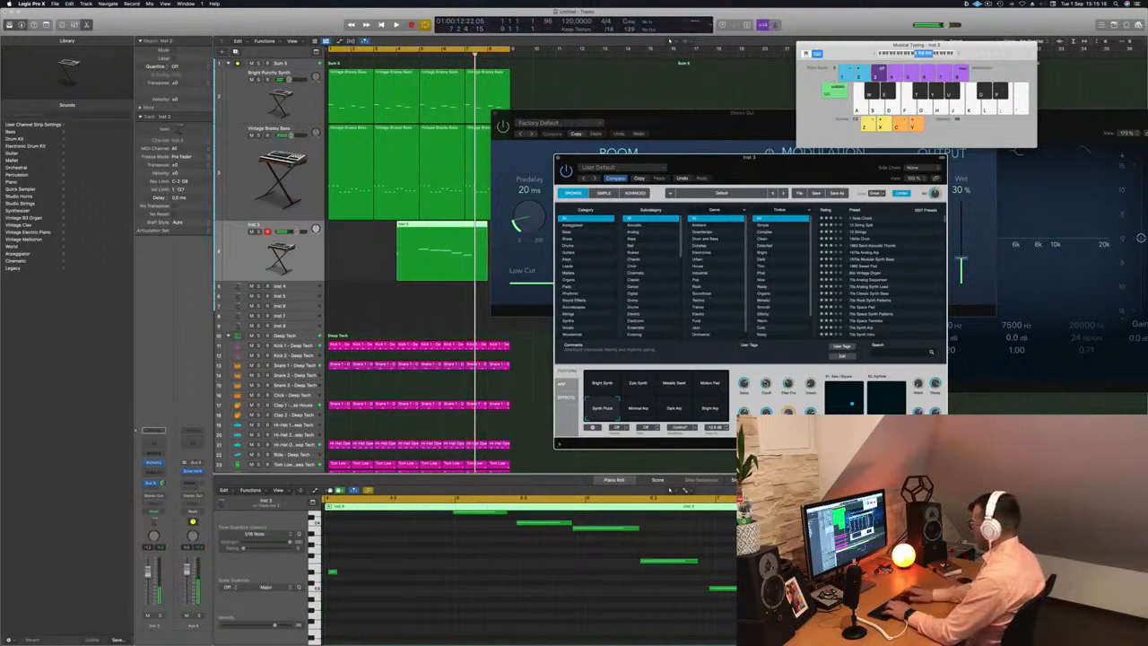
{"action": "key", "text": "Delete"}
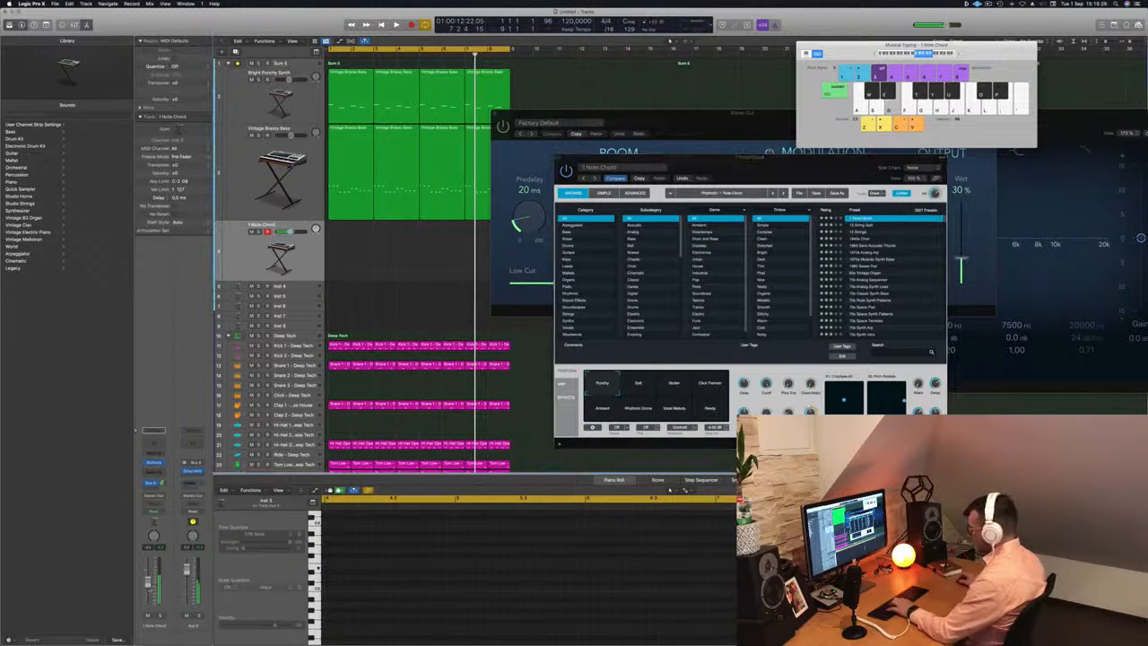
Start loop playback and switch Alchemy's 1 Note Chord preset to its Soft snapshot
{"action": "key", "text": "space"}
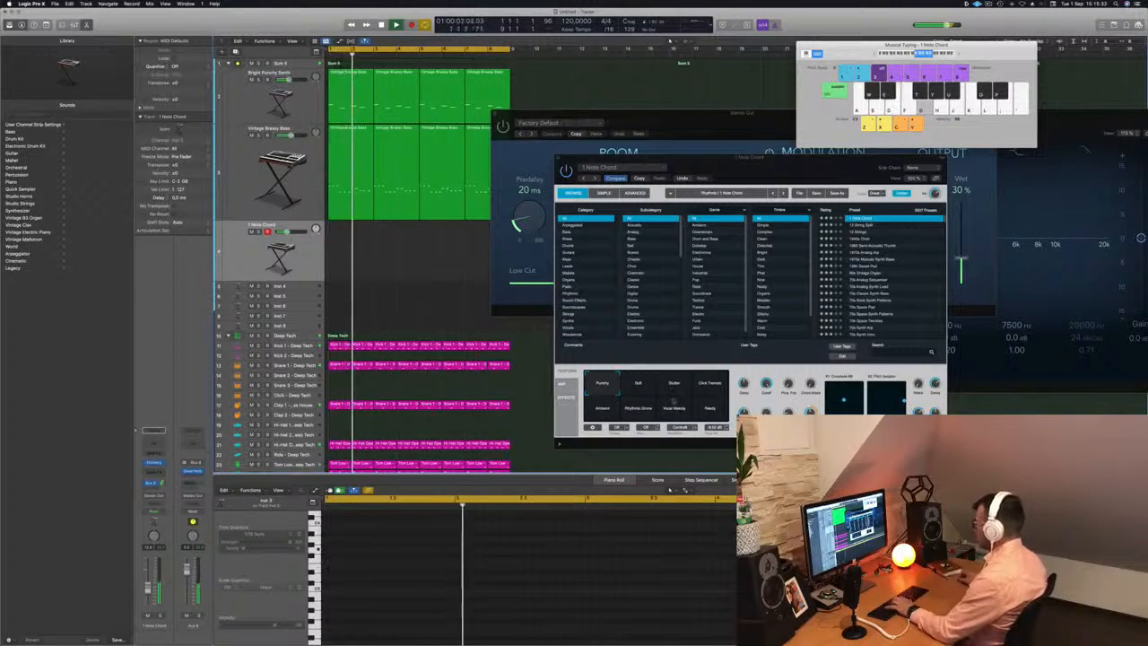
{"action": "left_click", "coordinate": [637, 385]}
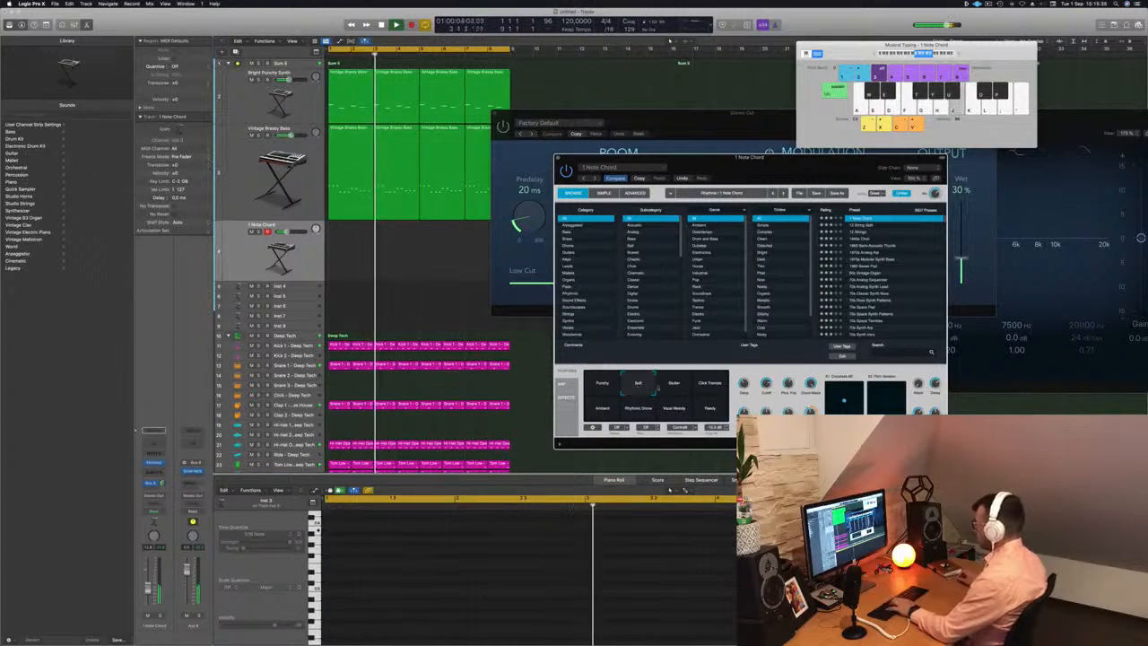
Audition the Stutter, Click Tremolo and Ambient variations of the 1 Note Chord patch, playing a few notes against the loop
{"action": "left_click", "coordinate": [673, 385]}
{"action": "left_click", "coordinate": [711, 386]}
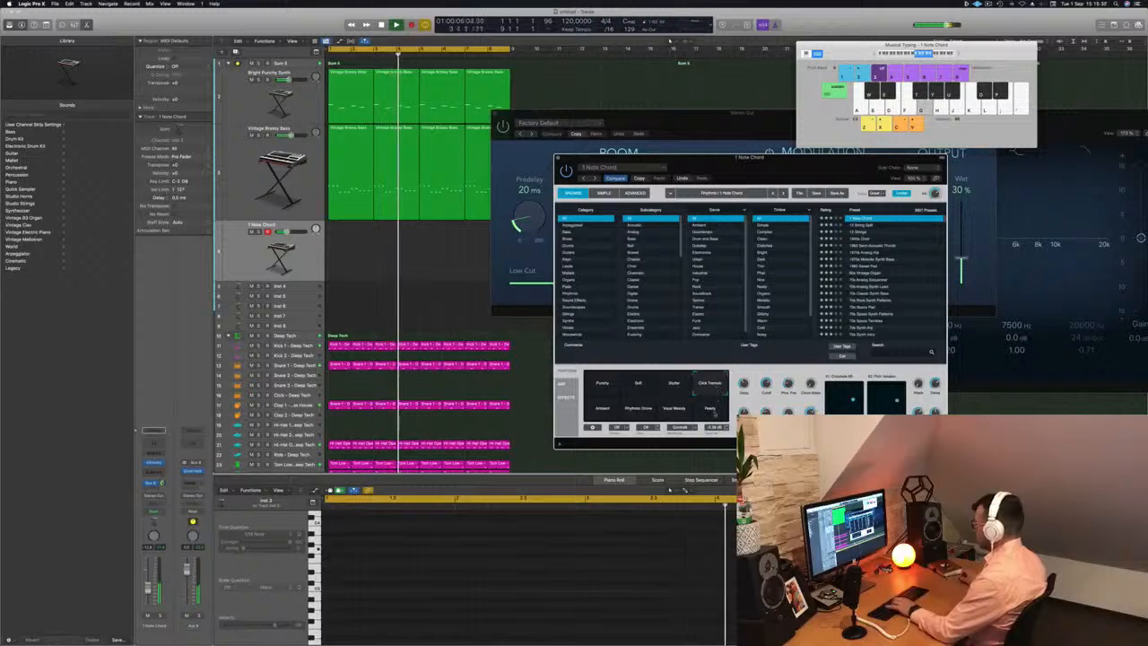
{"action": "left_click", "coordinate": [709, 408]}
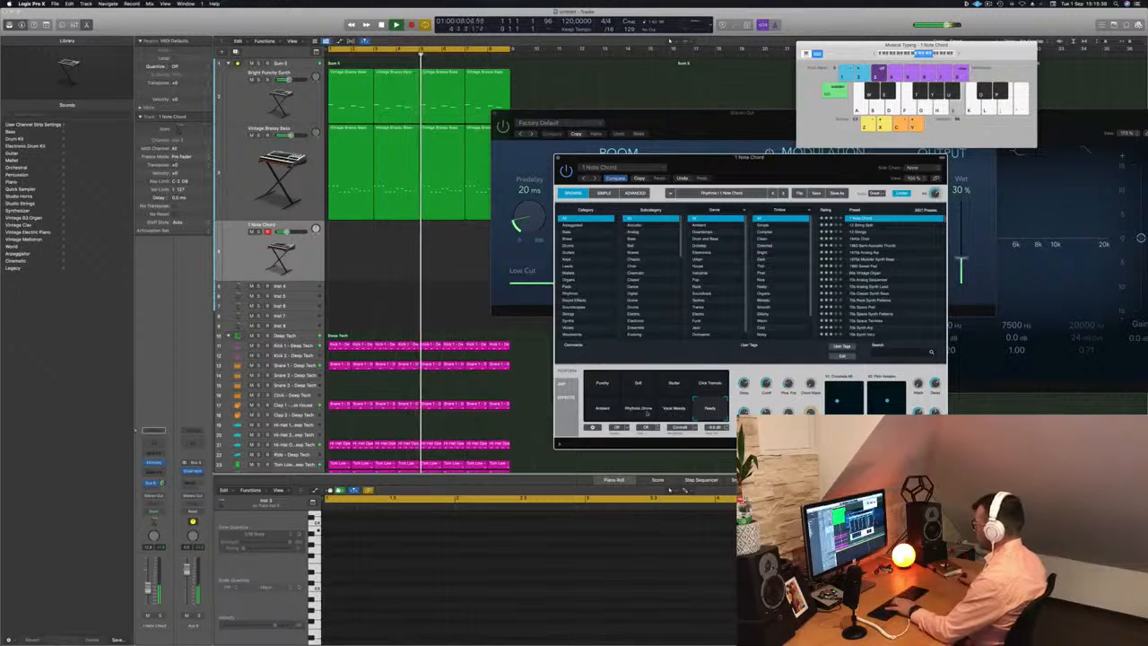
{"action": "left_click", "coordinate": [596, 409]}
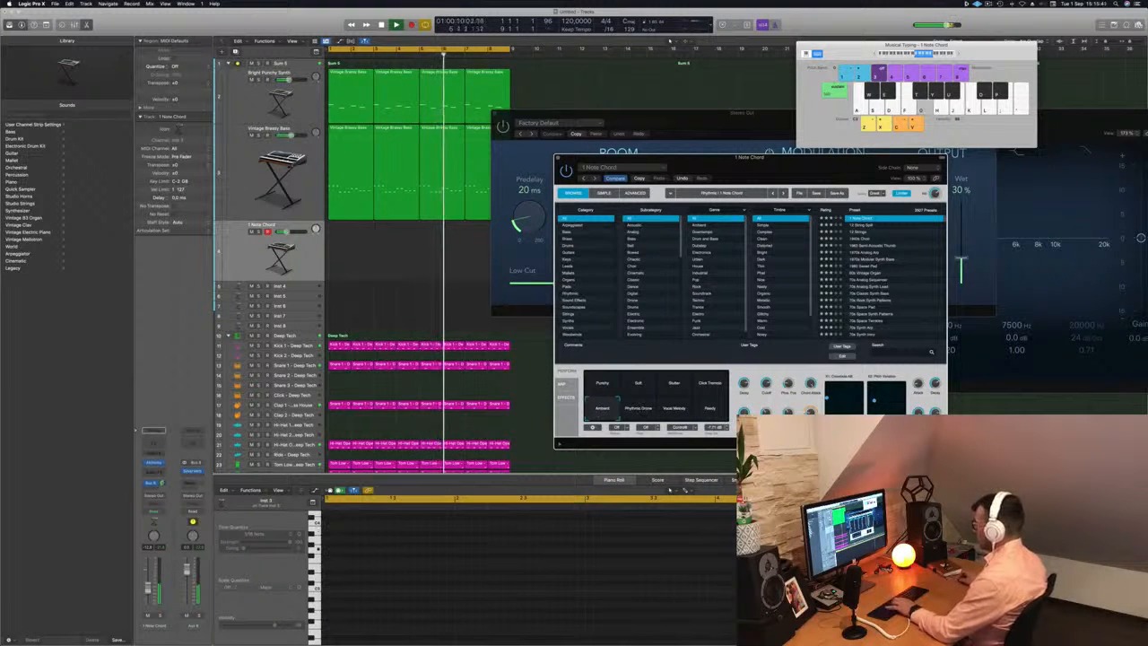
{"action": "key", "text": "d"}
{"action": "key", "text": "g"}
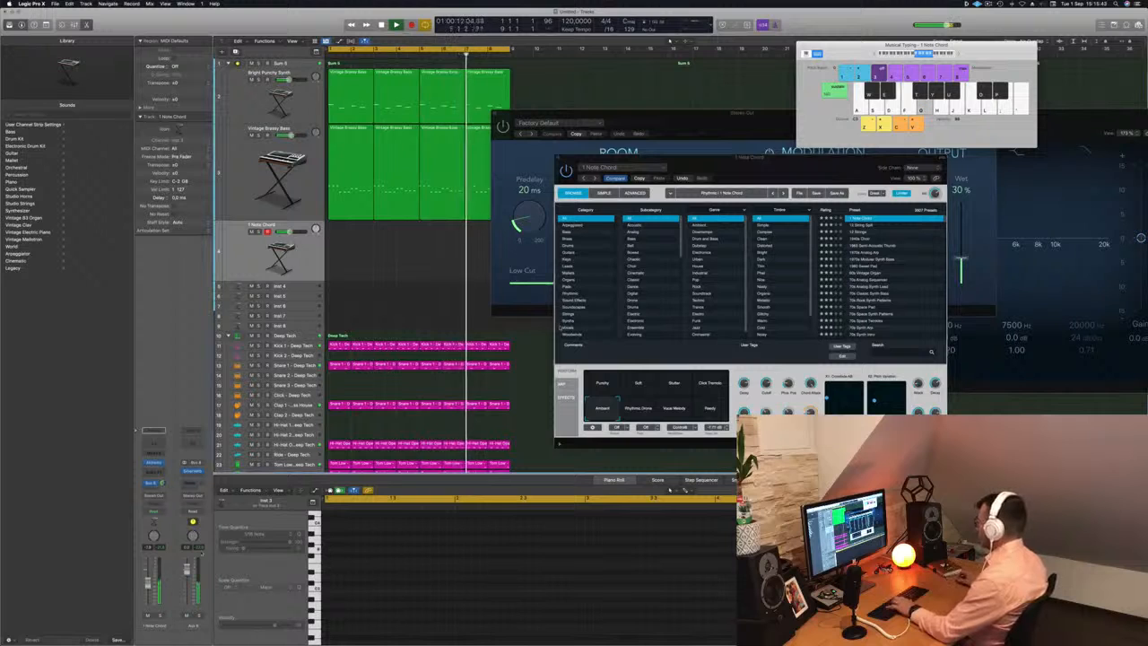
{"action": "key", "text": "h"}
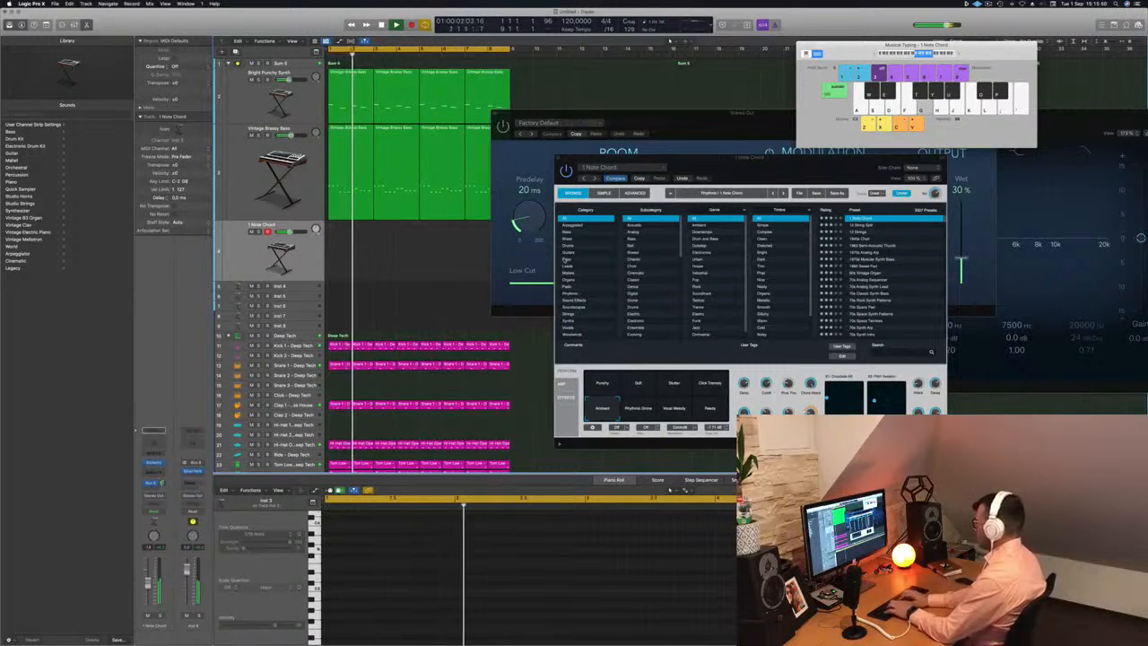
Compare the Punchy, Stutter, Soft and Click Tremolo variations of the 1 Note Chord patch with the remaining ones during playback
{"action": "left_click", "coordinate": [614, 383]}
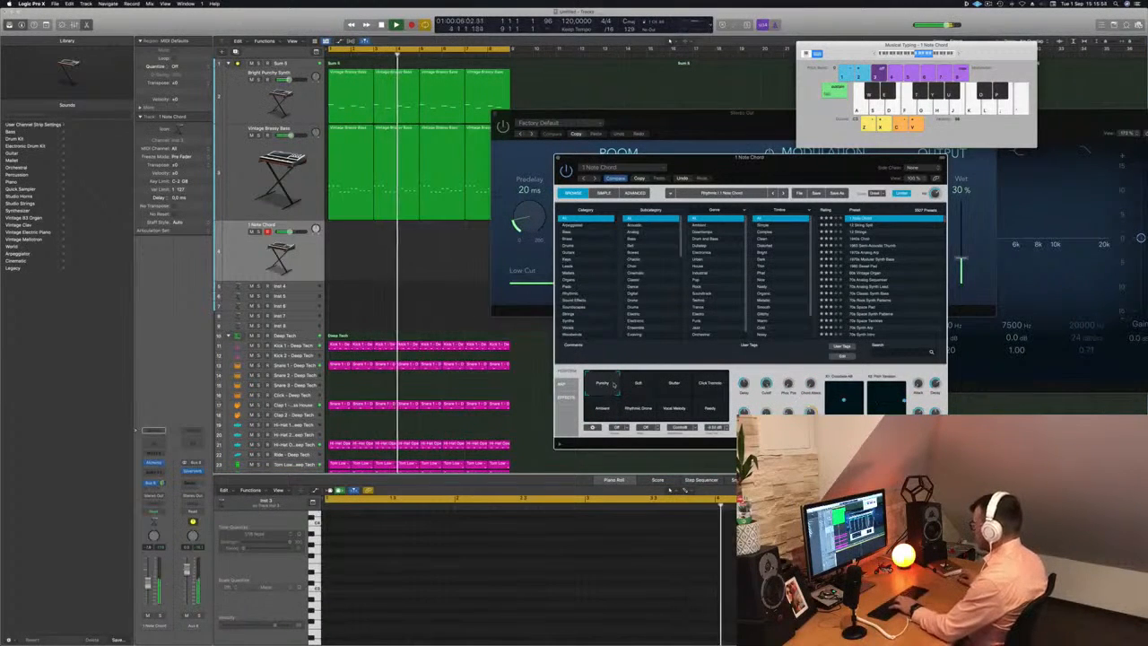
{"action": "left_click", "coordinate": [675, 386]}
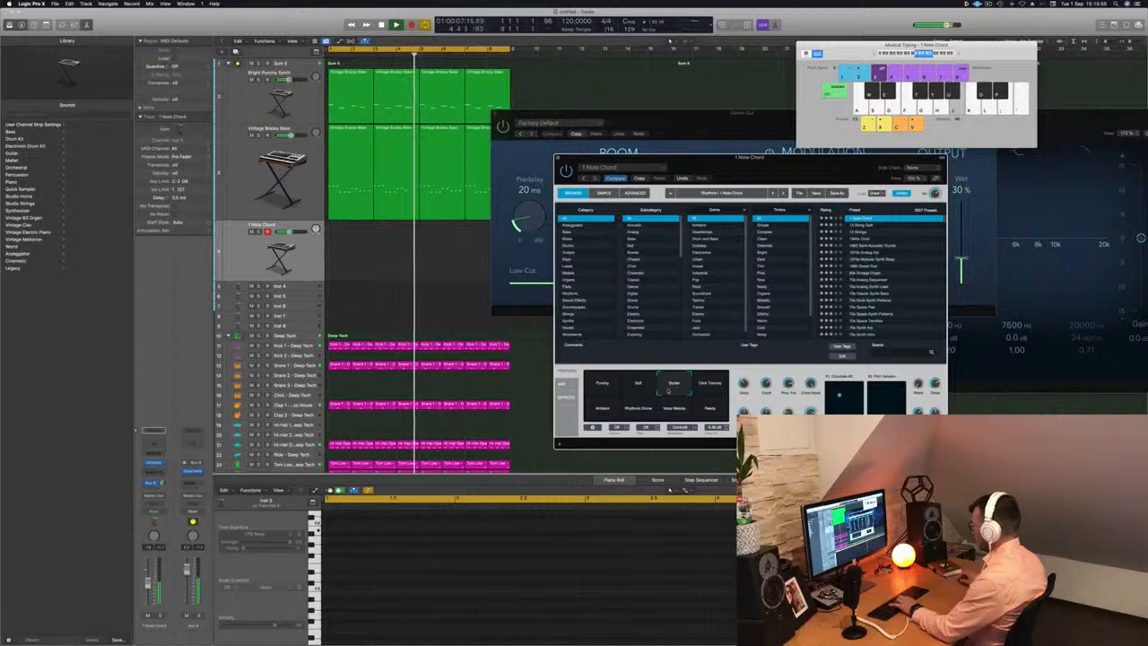
{"action": "left_click", "coordinate": [639, 384]}
{"action": "left_click", "coordinate": [709, 385]}
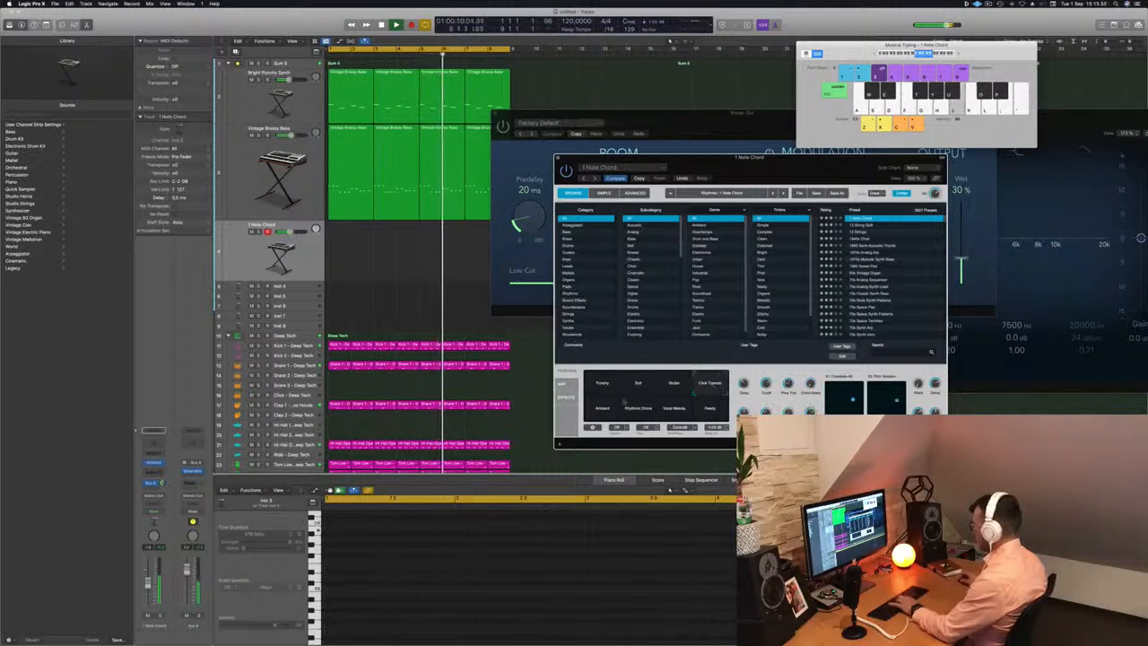
{"action": "left_click", "coordinate": [663, 411]}
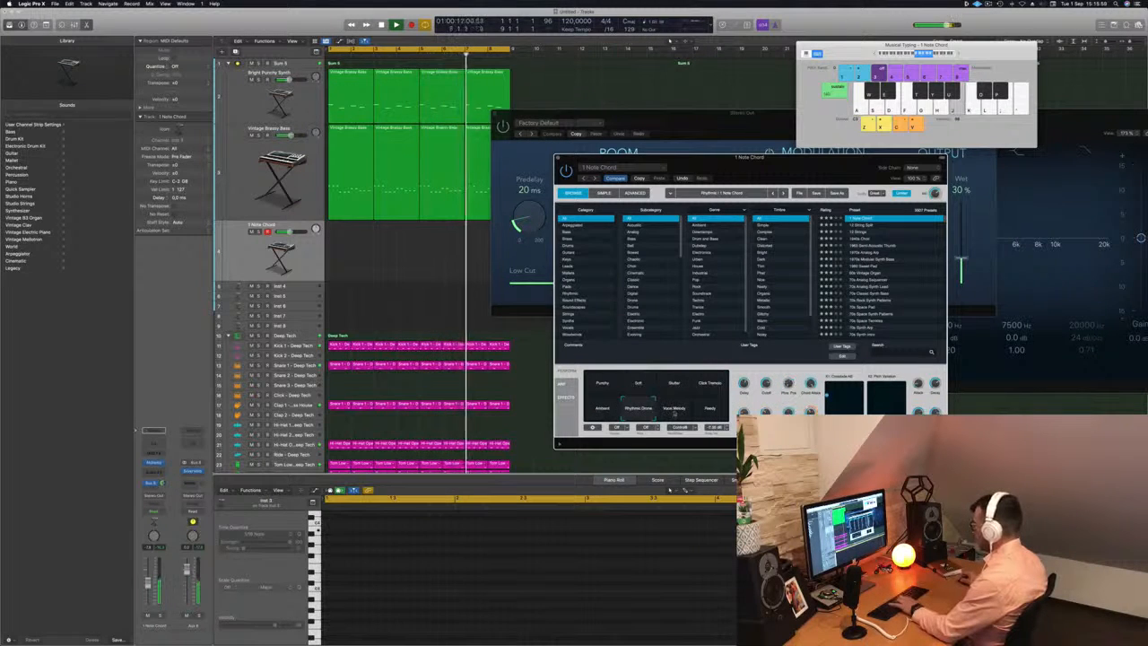
{"action": "left_click", "coordinate": [710, 409]}
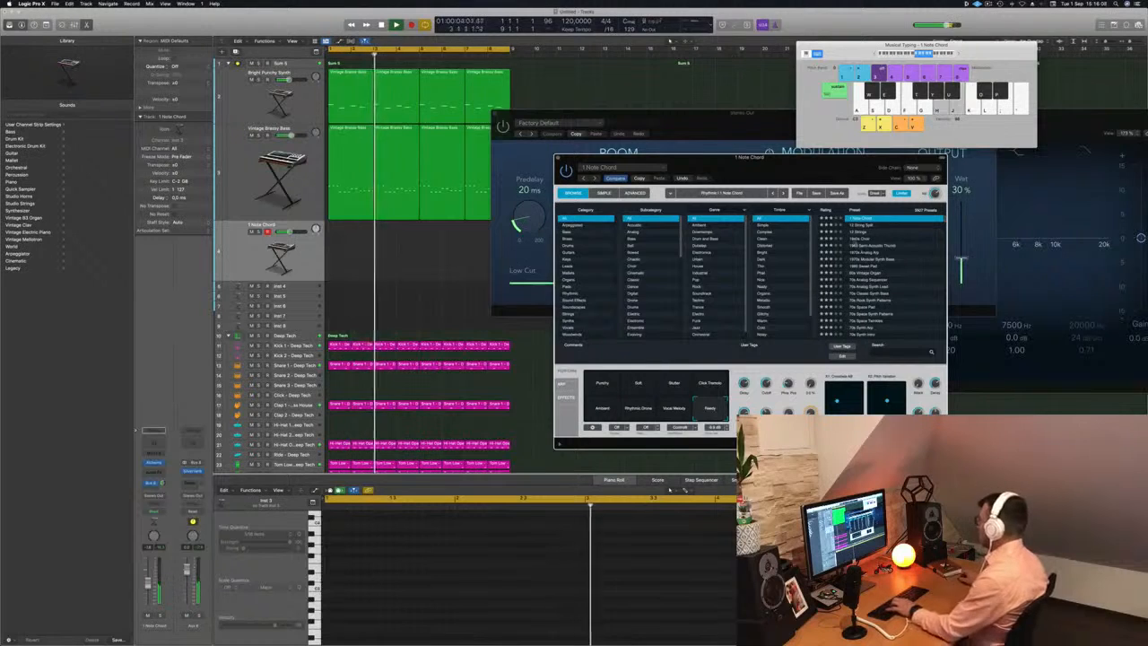
Load the 1940s Choir preset and record a melody with it on the selected track over the loop
{"action": "left_click", "coordinate": [859, 238]}
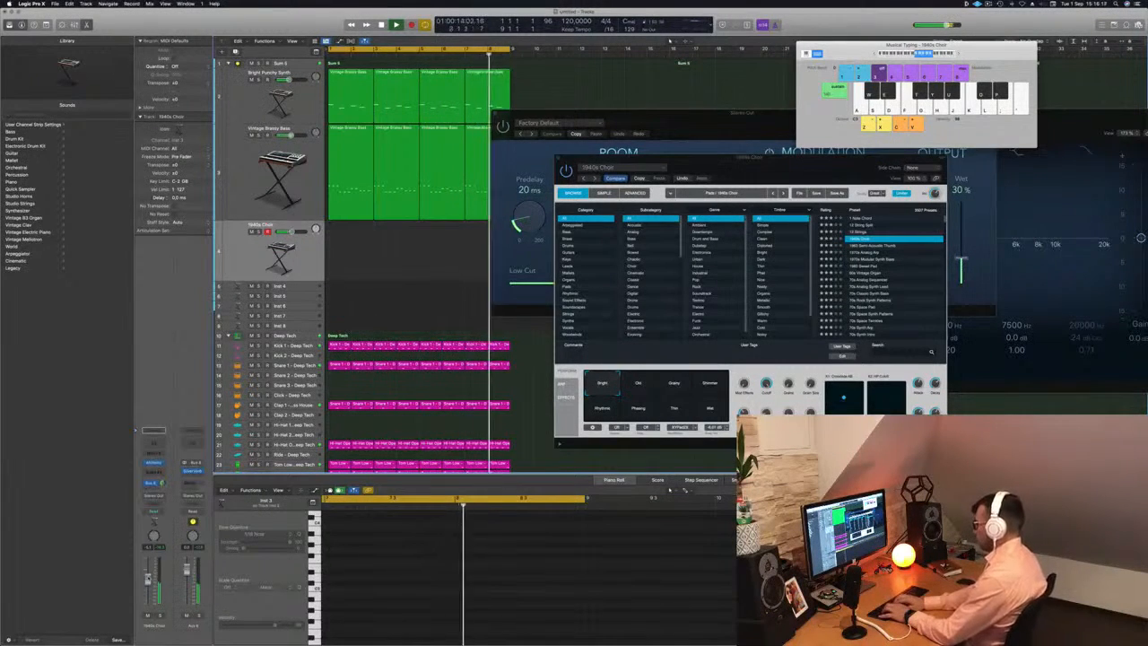
{"action": "key", "text": "r"}
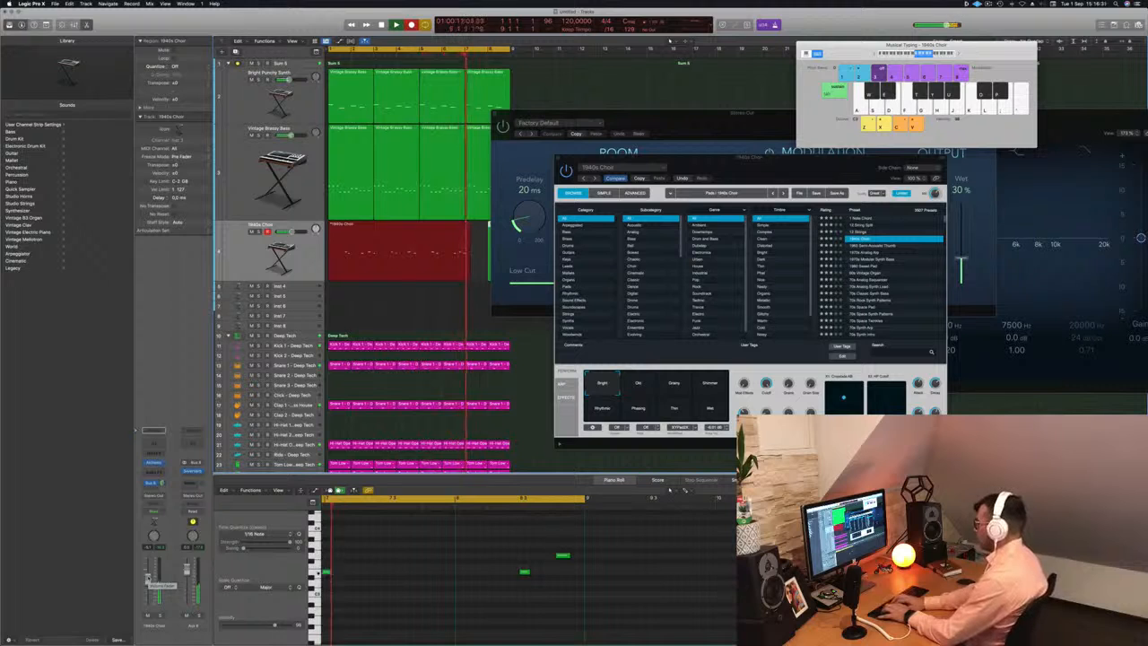
{"action": "key", "text": "d"}
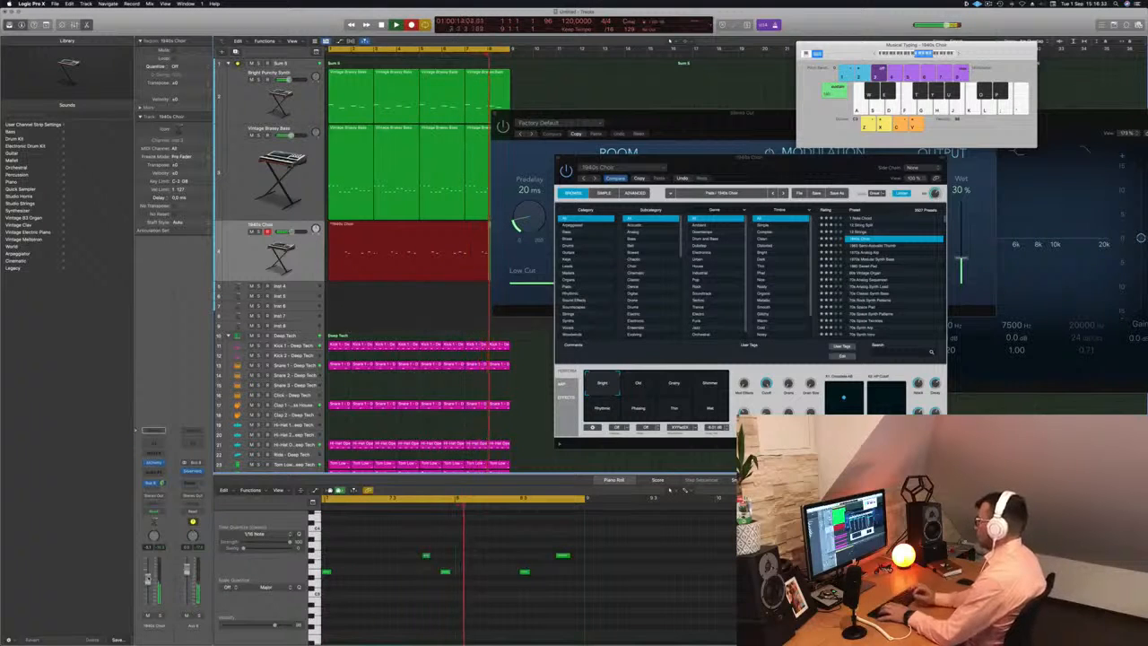
{"action": "key", "text": "space"}
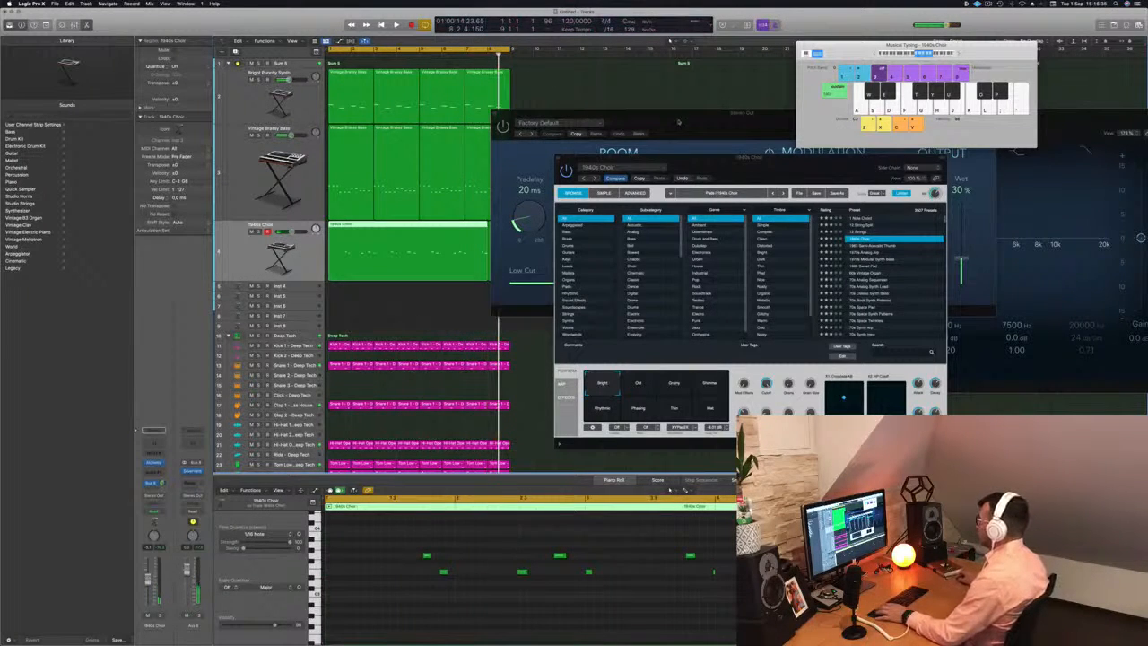
Move the SilverVerb window clear of the arrangement and play back the recorded choir part
{"action": "left_click_drag", "start_coordinate": [677, 122], "coordinate": [873, 122]}
{"action": "key", "text": "space"}
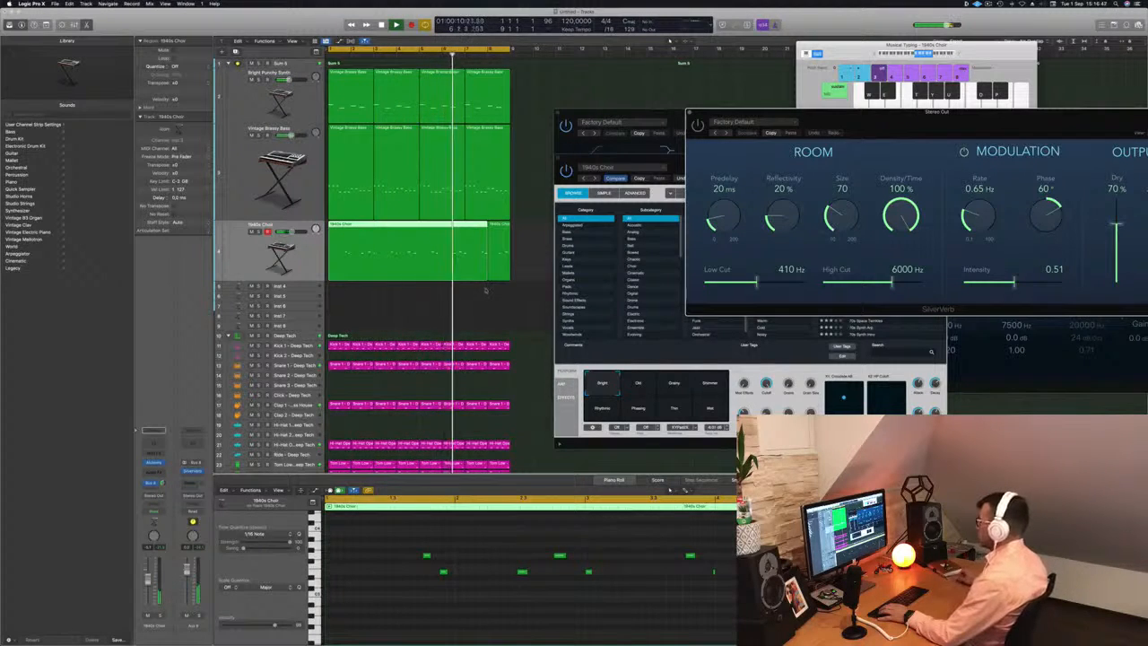
{"action": "key", "text": "space"}
Split the choir recording, delete its first section and move the following two-bar phrase to bar 1
{"action": "left_click", "coordinate": [438, 228]}
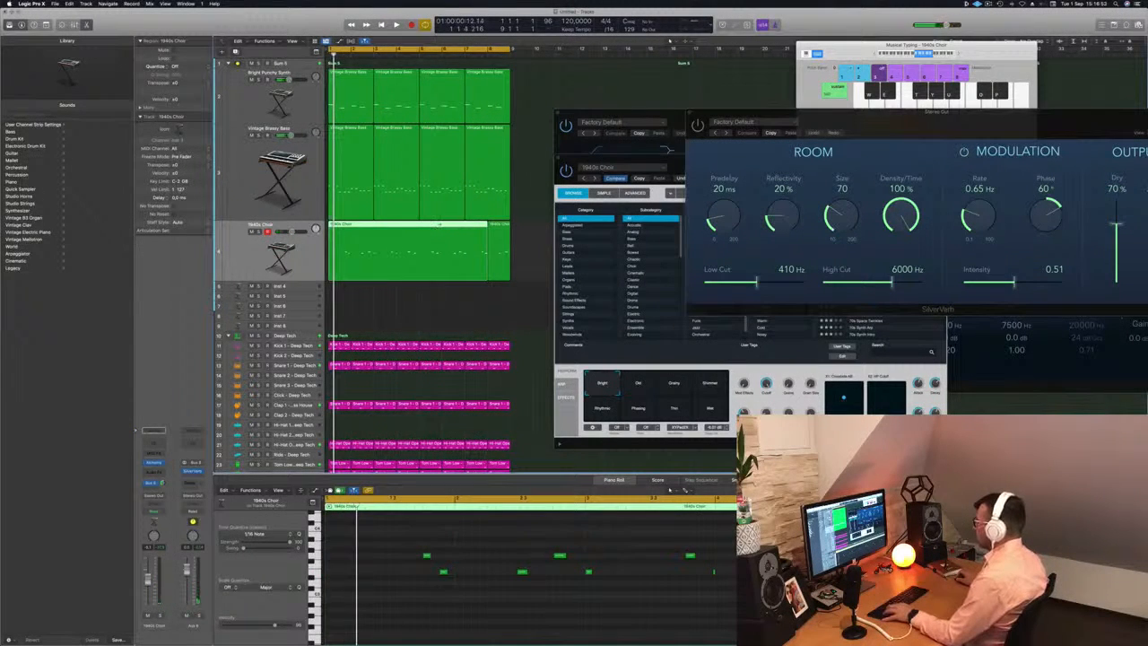
{"action": "left_click", "coordinate": [439, 224]}
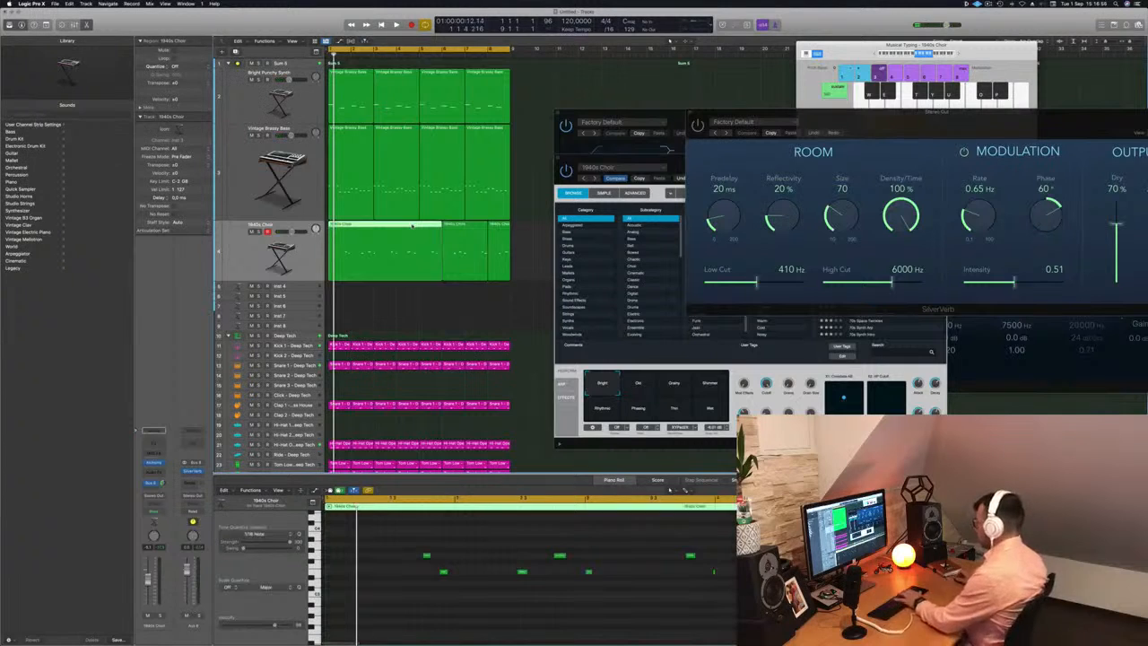
{"action": "key", "text": "BackSpace"}
{"action": "left_click_drag", "start_coordinate": [464, 238], "coordinate": [349, 243]}
Play the two-bar choir phrase and quantize all its notes to 1/16 Note
{"action": "key", "text": "space"}
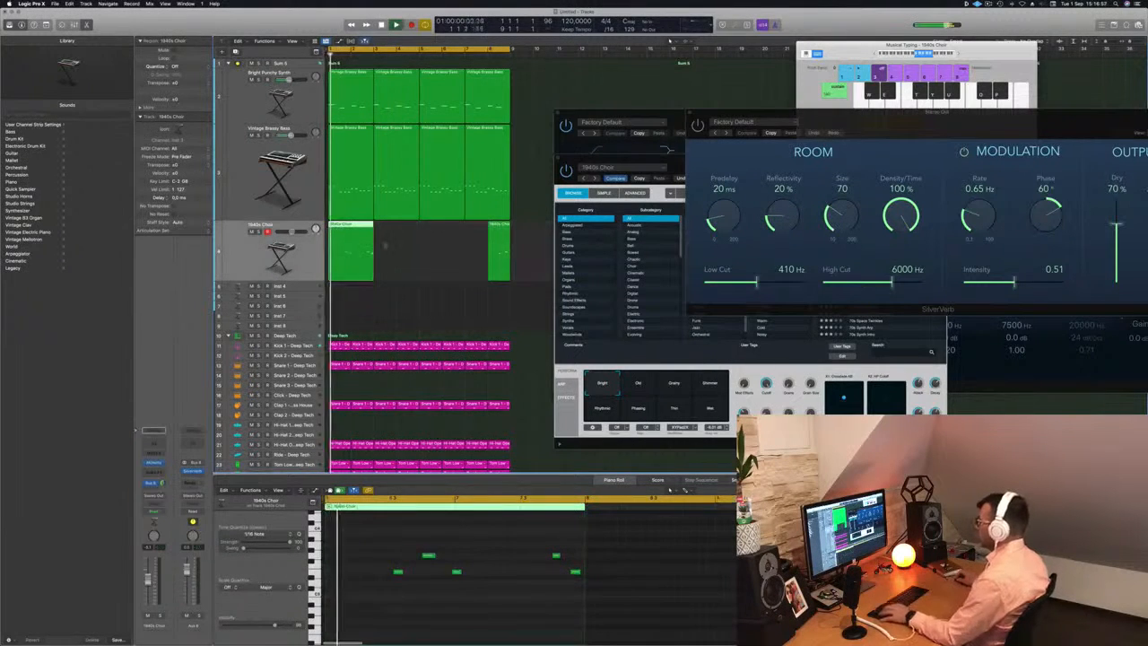
{"action": "left_click", "coordinate": [492, 542]}
{"action": "key", "text": "super+a"}
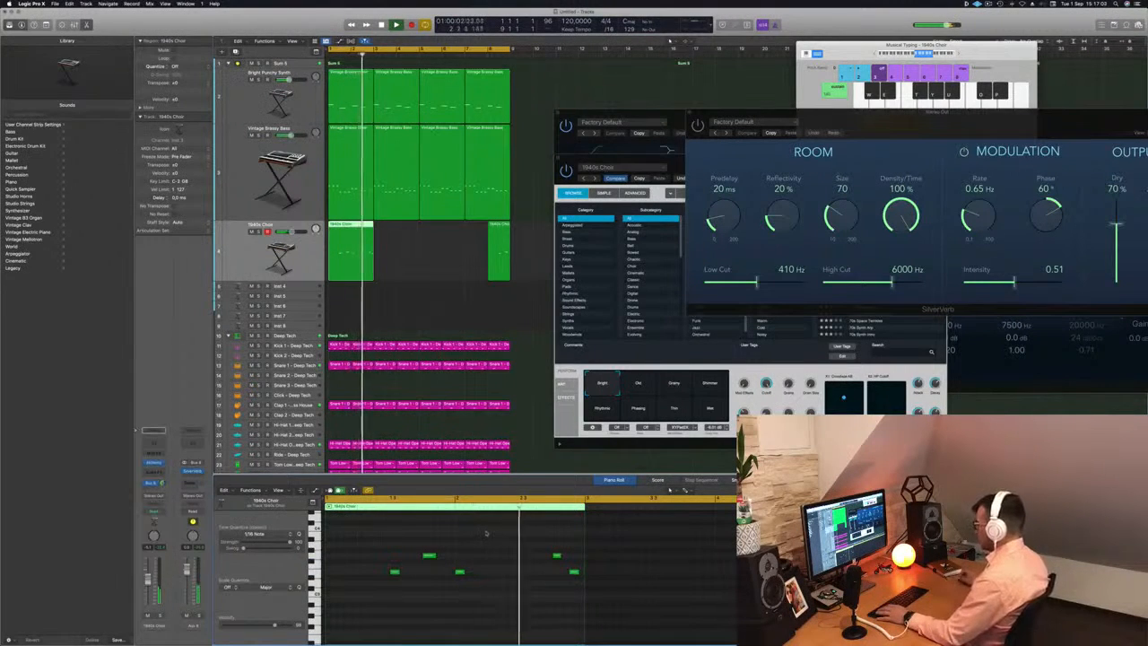
Delete the leftover choir region at the end of the loop and restart playback
{"action": "left_click", "coordinate": [495, 245]}
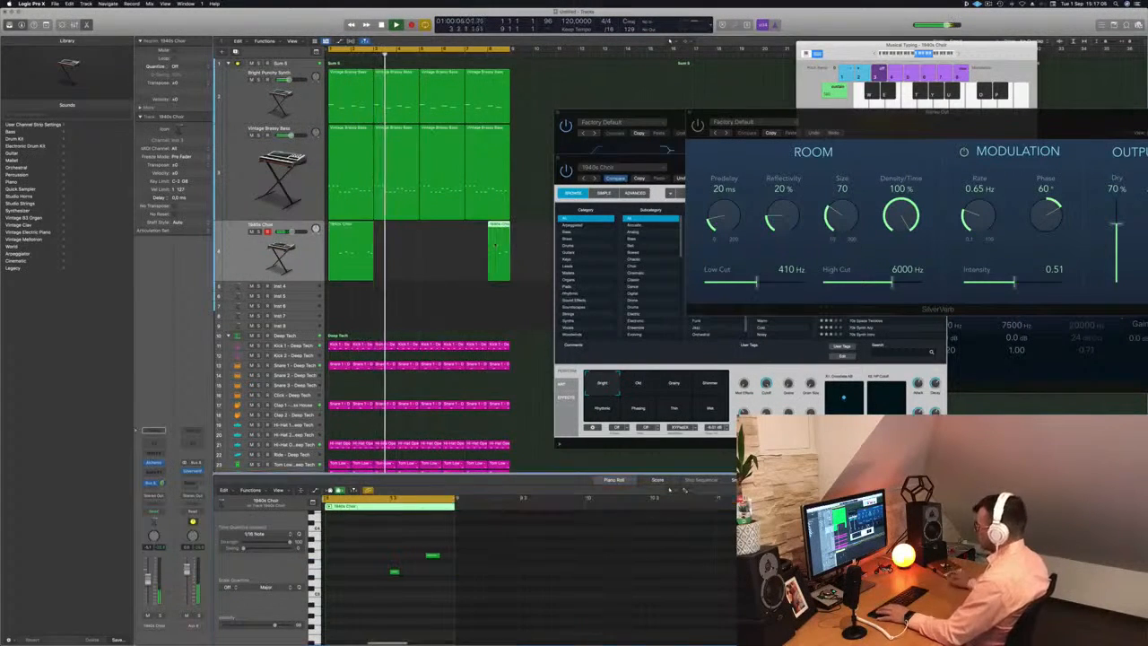
{"action": "key", "text": "BackSpace"}
{"action": "key", "text": "space"}
{"action": "key", "text": "space"}
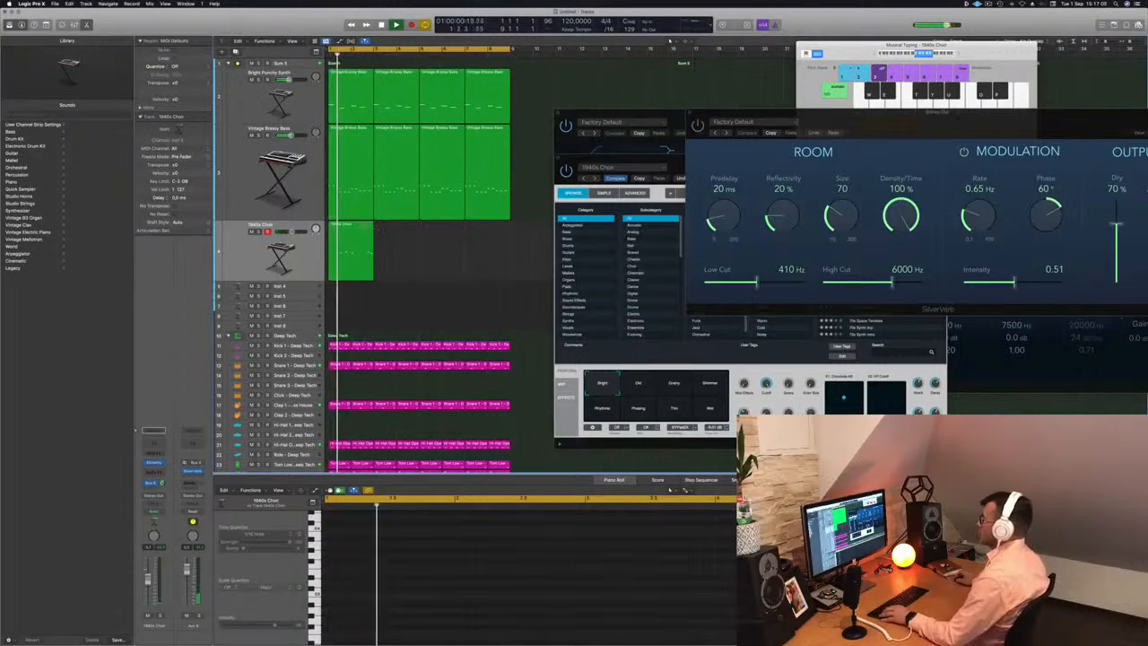
Duplicate the two-bar choir region so four copies fill the eight-bar loop, and play it from the start
{"action": "left_click", "coordinate": [346, 228]}
{"action": "left_click_drag", "start_coordinate": [348, 235], "coordinate": [393, 234]}
{"action": "left_click_drag", "start_coordinate": [440, 262], "coordinate": [446, 232]}
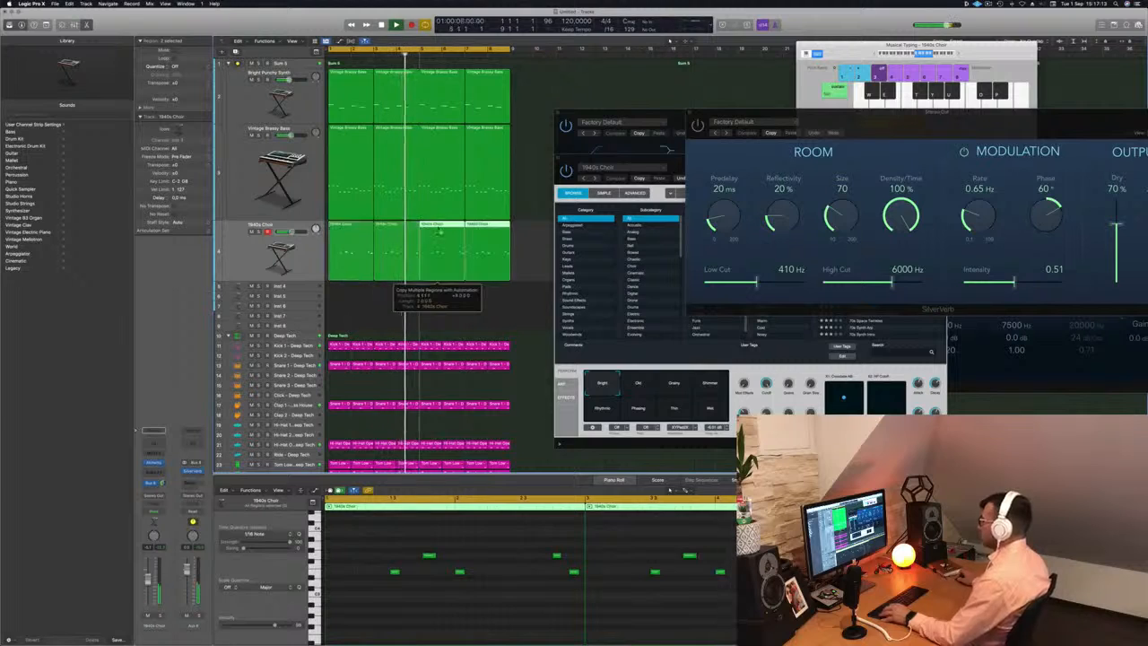
{"action": "key", "text": "Return"}
Select the Clap 1 - Deep Bass House track and move the Channel EQ window off the Alchemy window
{"action": "scroll", "coordinate": [383, 297], "scroll_direction": "down", "scroll_amount": 2}
{"action": "scroll", "coordinate": [379, 251], "scroll_direction": "down", "scroll_amount": 2}
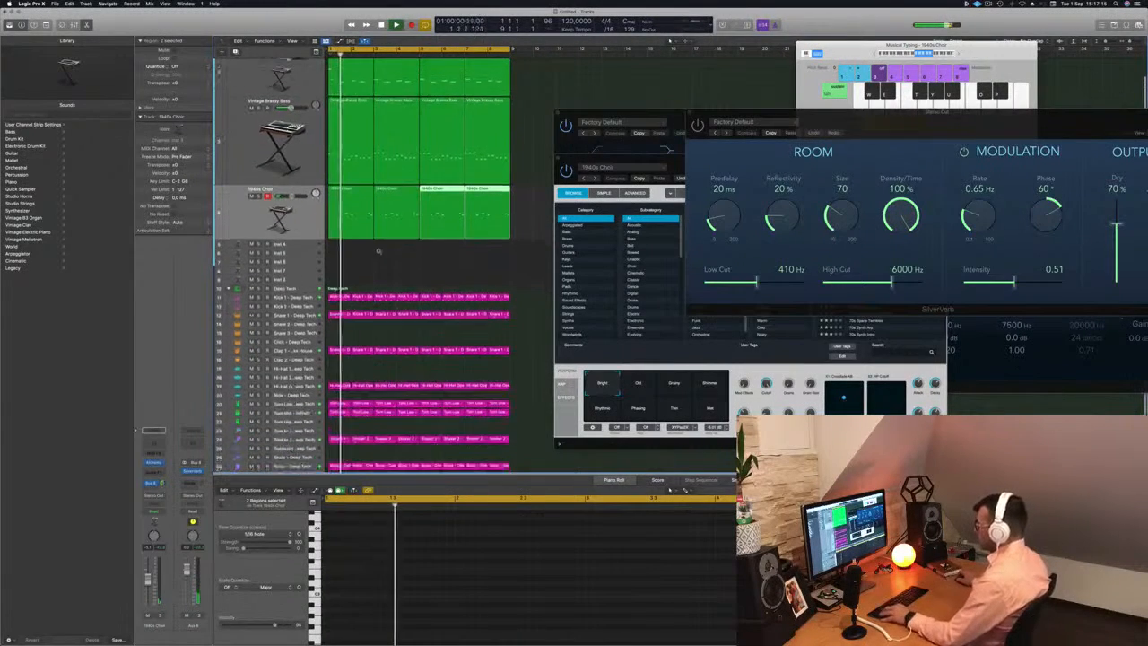
{"action": "scroll", "coordinate": [378, 251], "scroll_direction": "down", "scroll_amount": 3}
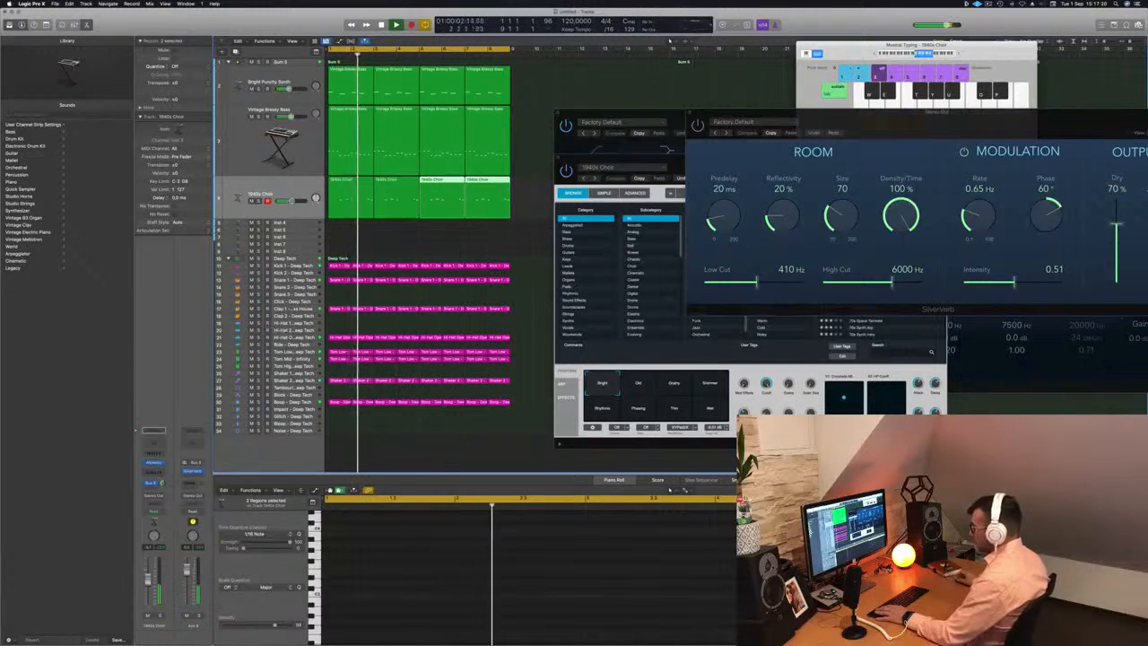
{"action": "left_click", "coordinate": [294, 308]}
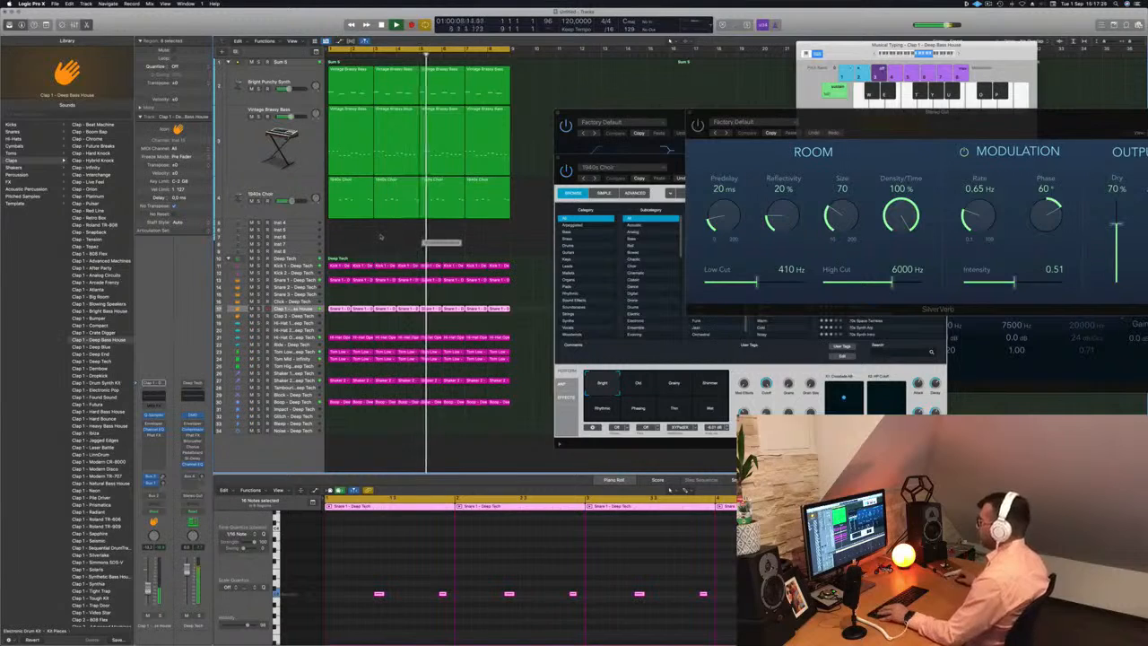
{"action": "left_click_drag", "start_coordinate": [625, 114], "coordinate": [803, 118]}
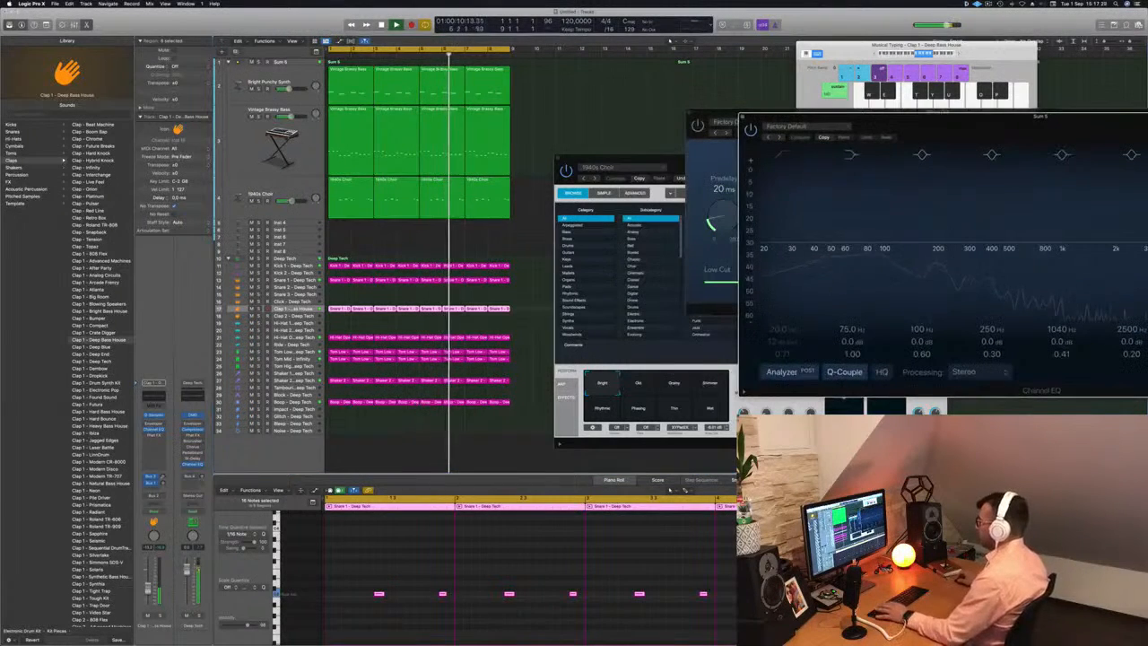
Reselect the 1940s Choir track, restart playback and place its Alchemy window over the arrangement with the variation pads accessible
{"action": "left_click", "coordinate": [278, 193]}
{"action": "key", "text": "Return"}
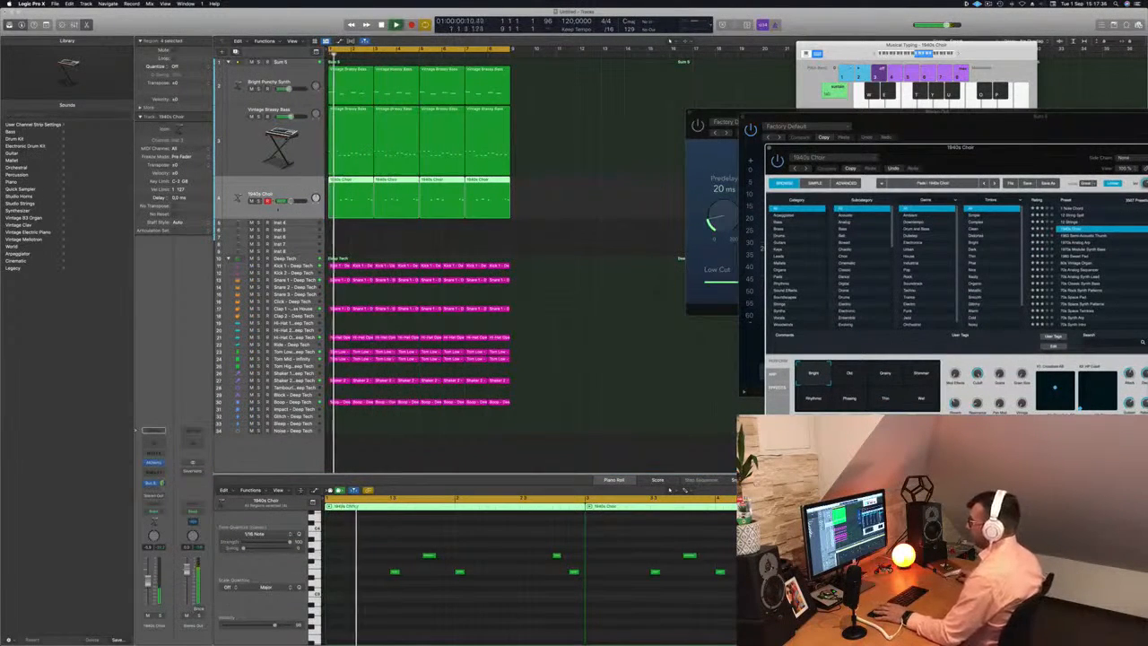
{"action": "left_click", "coordinate": [302, 224]}
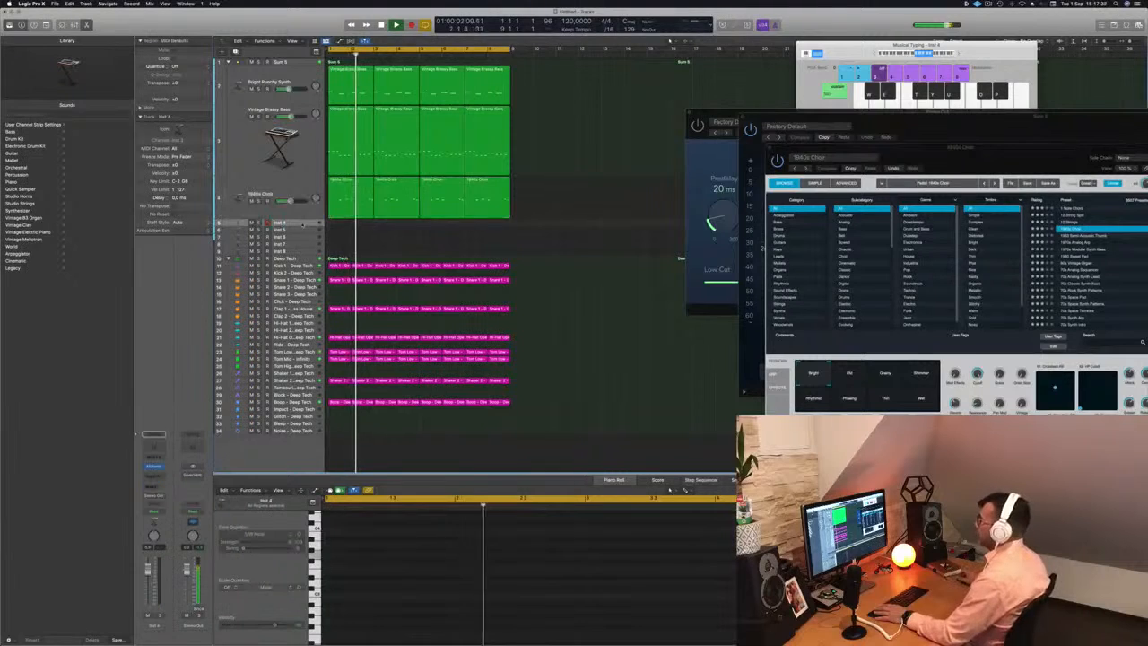
{"action": "left_click", "coordinate": [295, 197]}
{"action": "key", "text": "Return"}
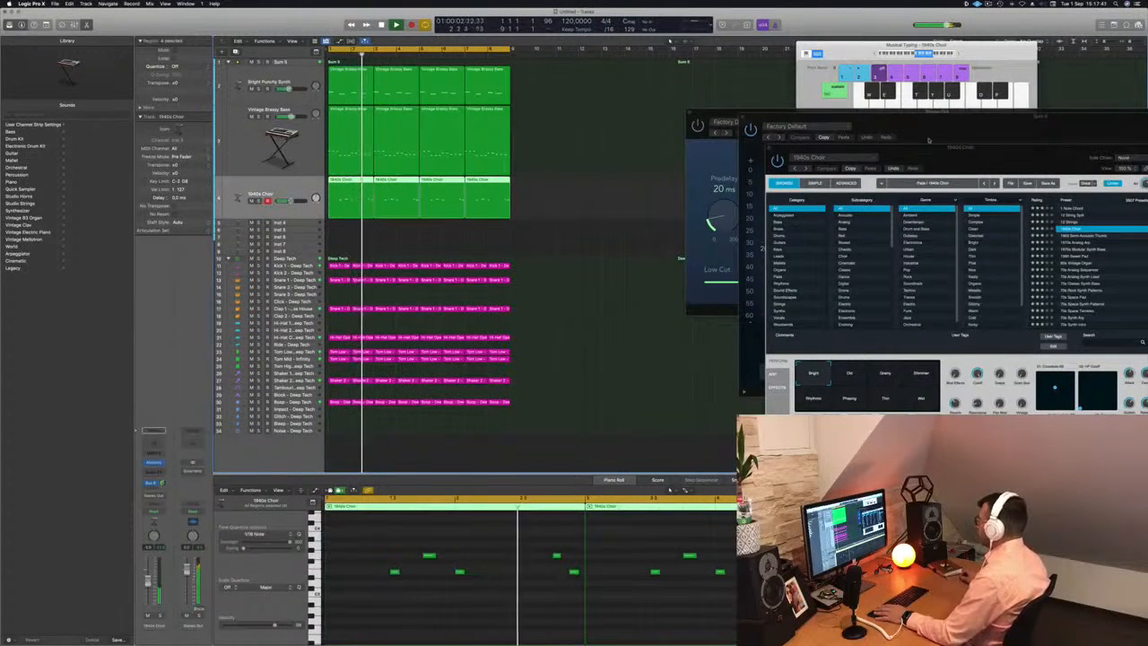
{"action": "left_click_drag", "start_coordinate": [942, 148], "coordinate": [495, 161]}
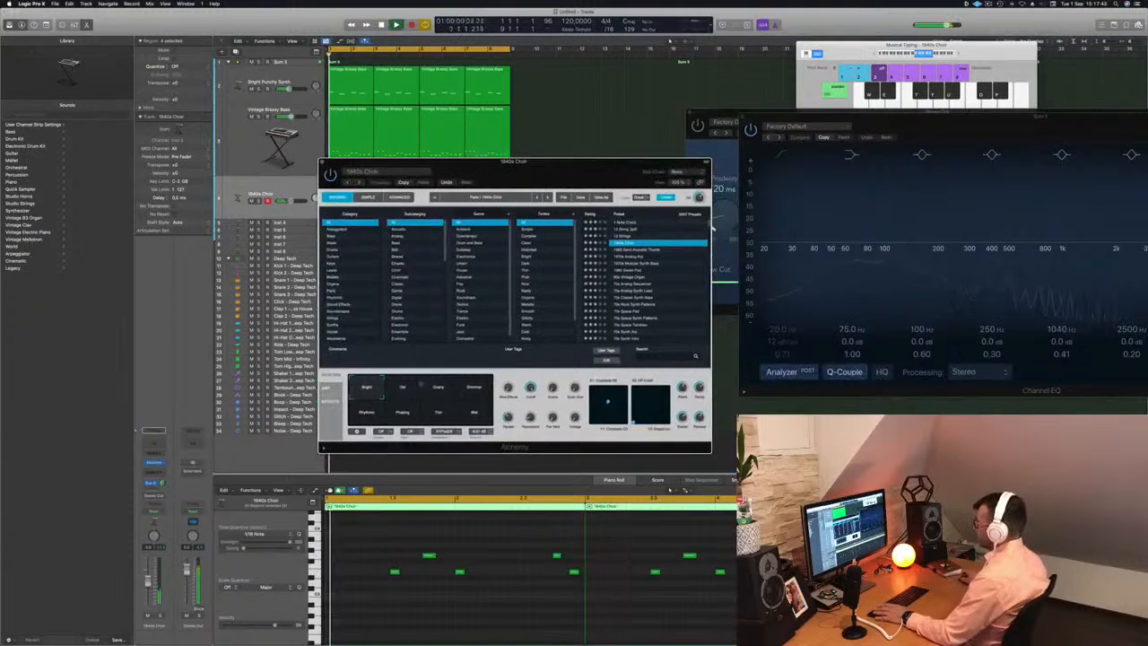
{"action": "left_click_drag", "start_coordinate": [579, 166], "coordinate": [672, 178]}
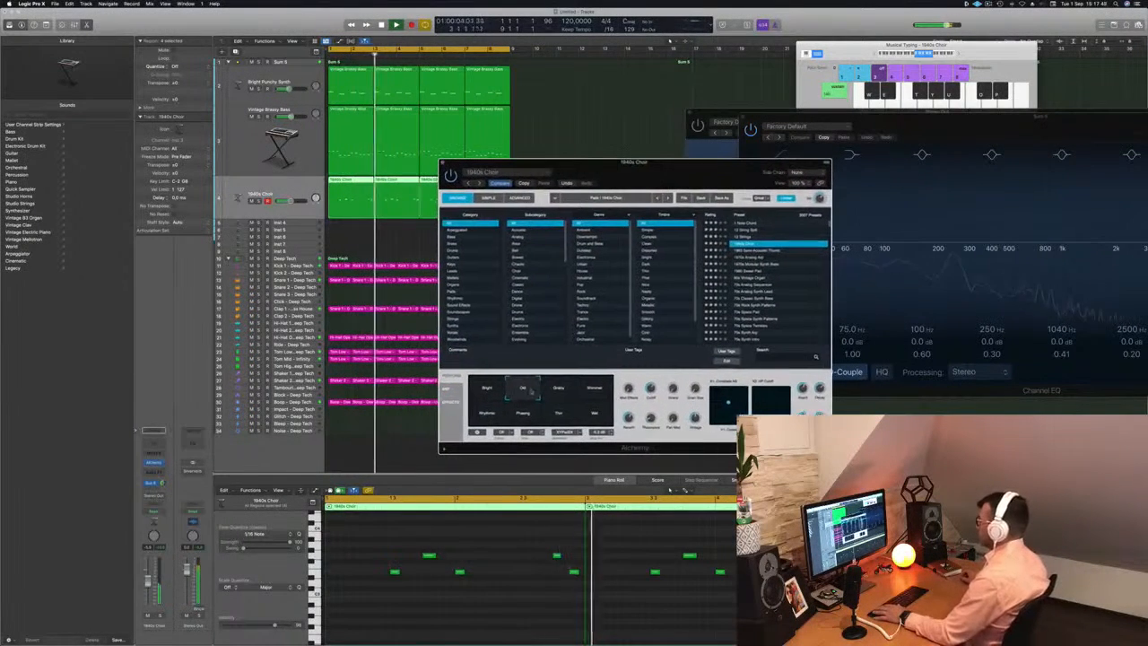
Audition the Grainy, Shimmer, Rhythmic, Phasing and Thin variations of the 1940s Choir patch while the loop plays
{"action": "left_click", "coordinate": [556, 389]}
{"action": "left_click", "coordinate": [592, 389]}
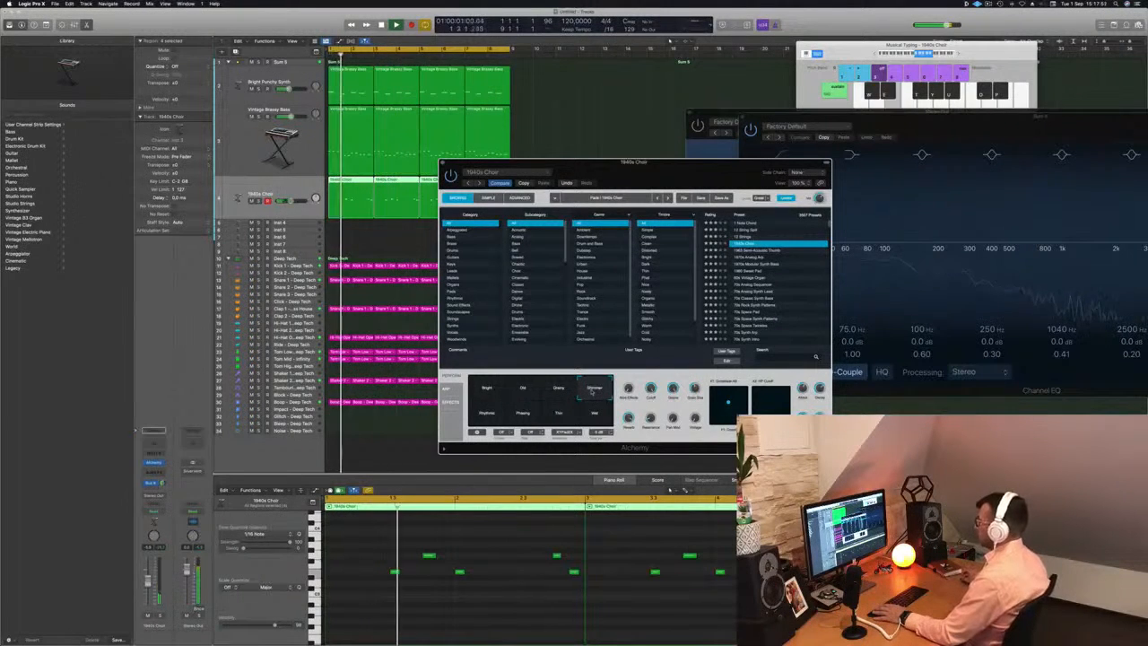
{"action": "left_click", "coordinate": [498, 413]}
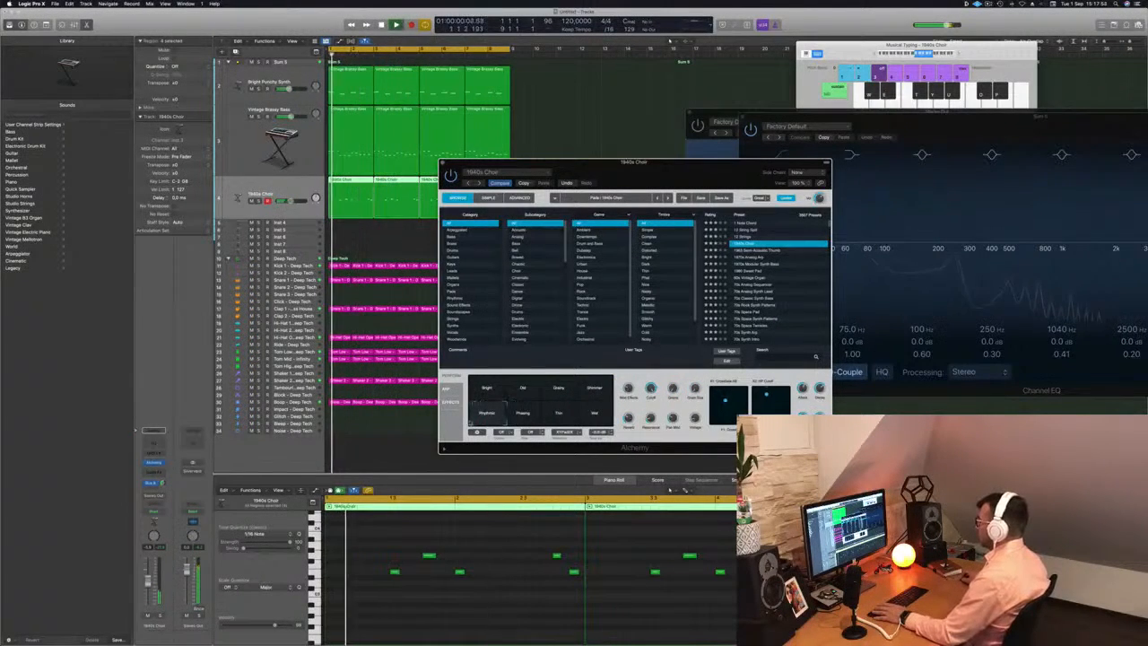
{"action": "left_click", "coordinate": [522, 412]}
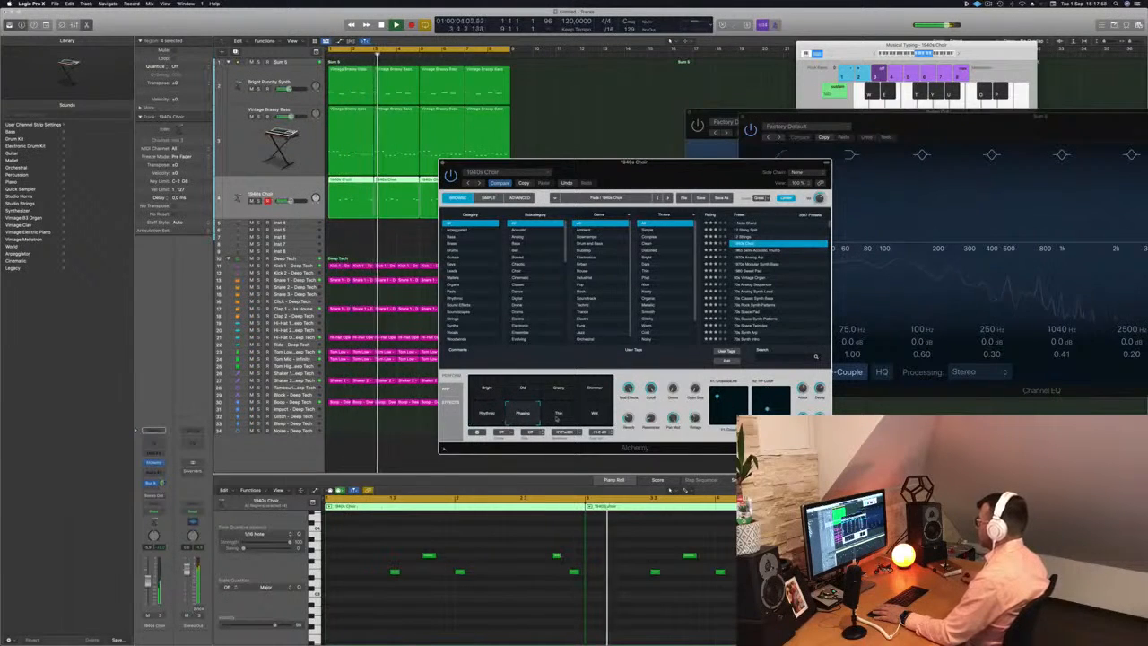
{"action": "left_click", "coordinate": [557, 414]}
{"action": "left_click", "coordinate": [593, 415]}
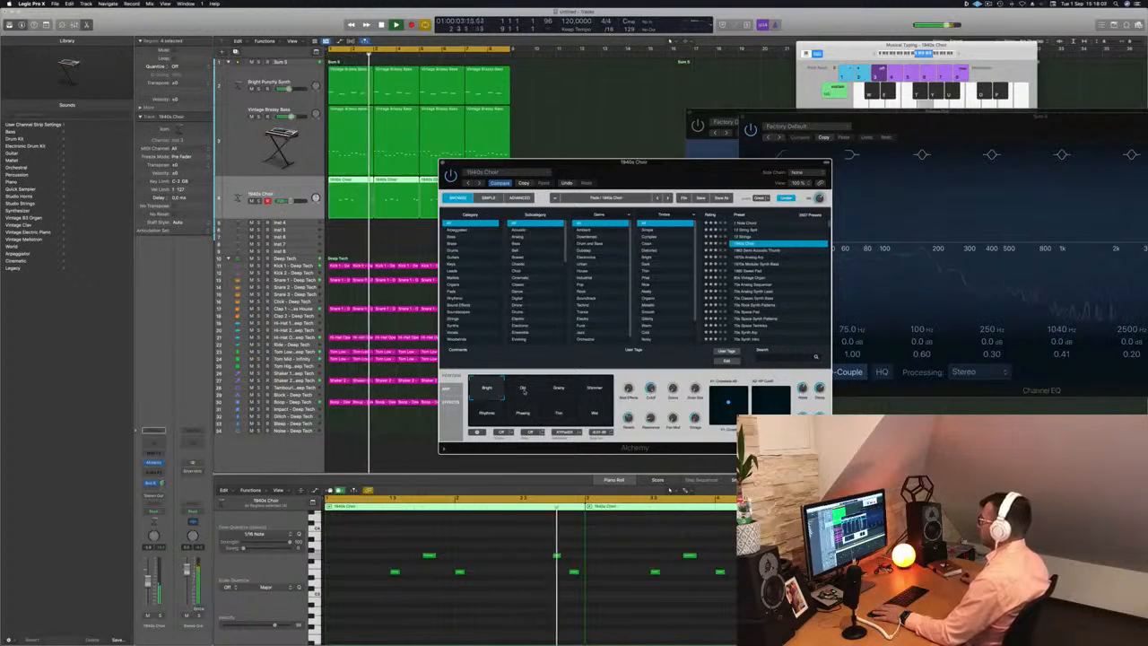
Choose the Old variation for the 1940s Choir patch and close its Alchemy window
{"action": "left_click_drag", "start_coordinate": [523, 389], "coordinate": [596, 371]}
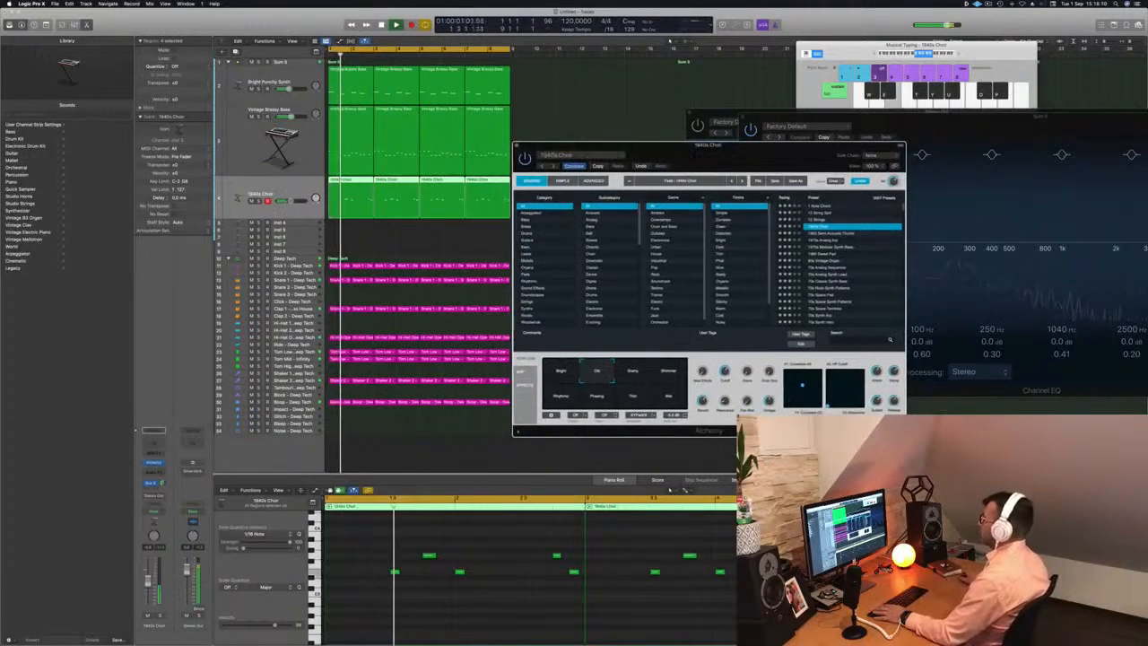
{"action": "left_click", "coordinate": [518, 146]}
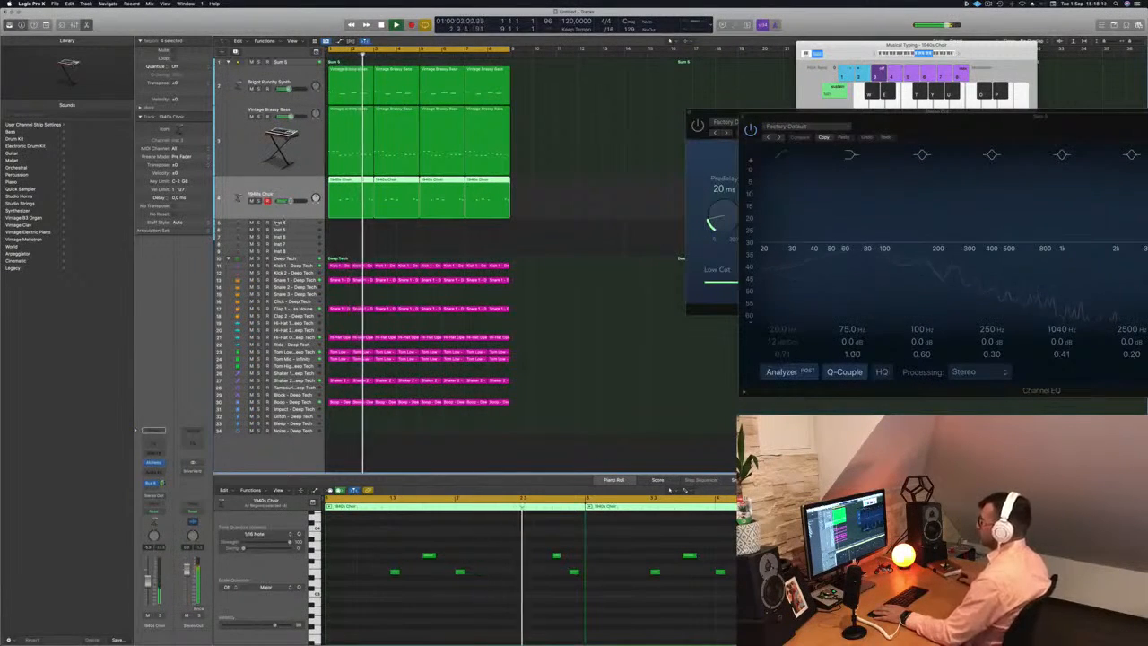
Select the Inst 4 track and copy the first Vintage Brassy Bass region onto it at bar 1
{"action": "left_click", "coordinate": [303, 225]}
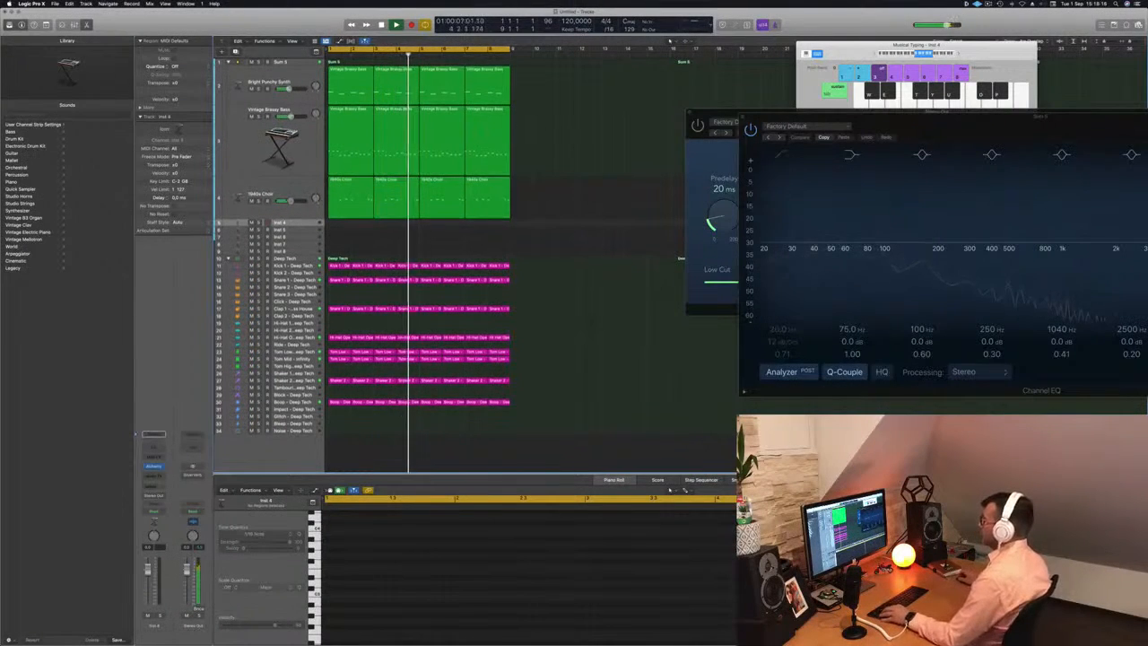
{"action": "left_click", "coordinate": [340, 117]}
{"action": "left_click_drag", "start_coordinate": [340, 114], "coordinate": [340, 229]}
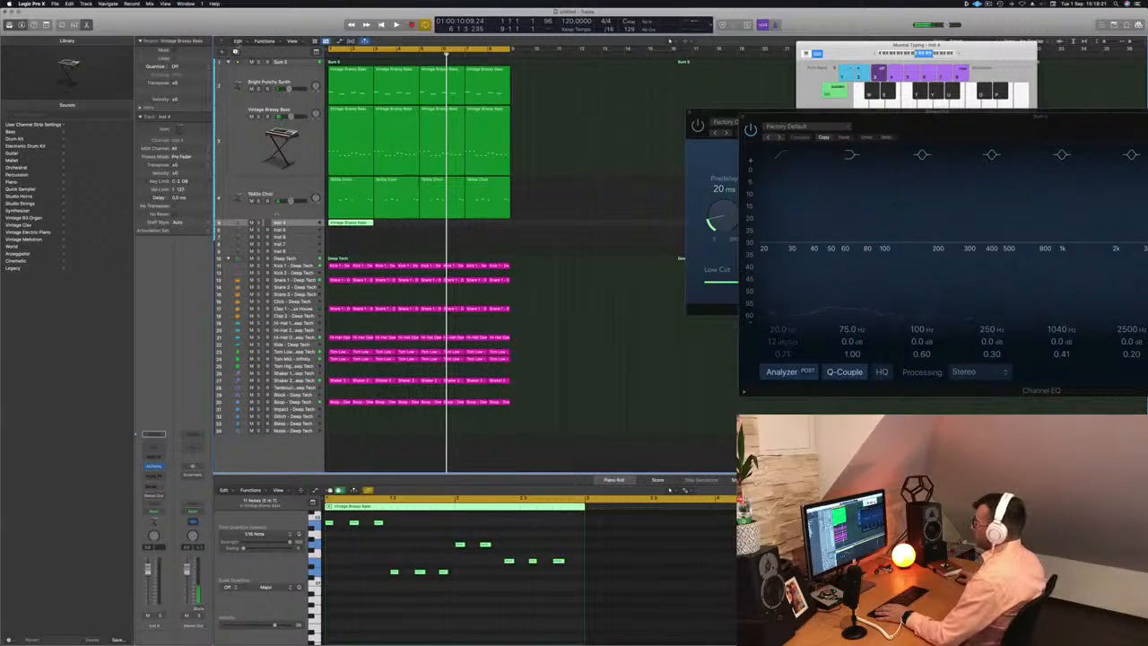
Show the toolbar, enlarge the Inst 4 track, and move its region's three low notes to the start, under the first three
{"action": "key", "text": "ctrl+alt+super+t"}
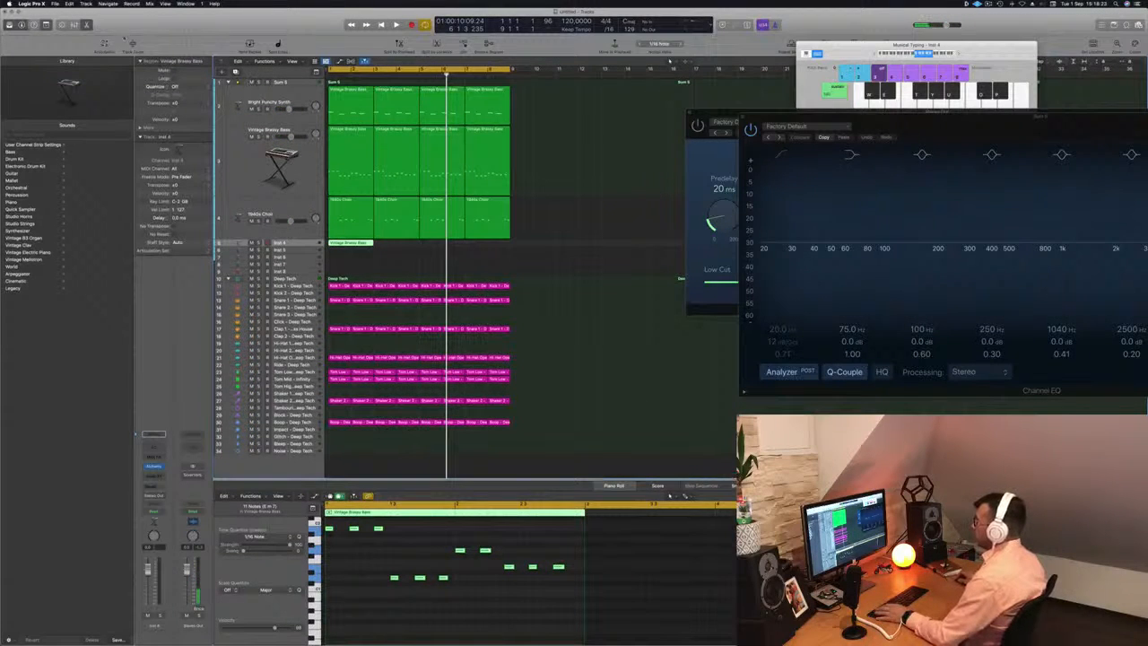
{"action": "left_click", "coordinate": [133, 44]}
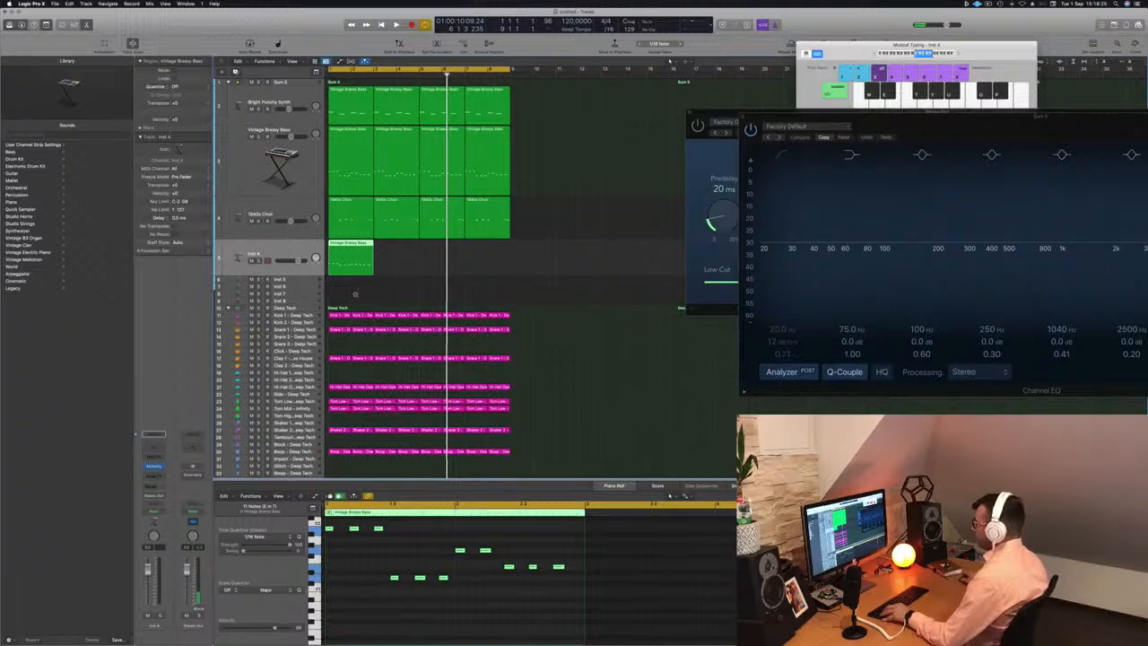
{"action": "scroll", "coordinate": [356, 294], "scroll_direction": "right", "scroll_amount": 5}
{"action": "left_click", "coordinate": [403, 557]}
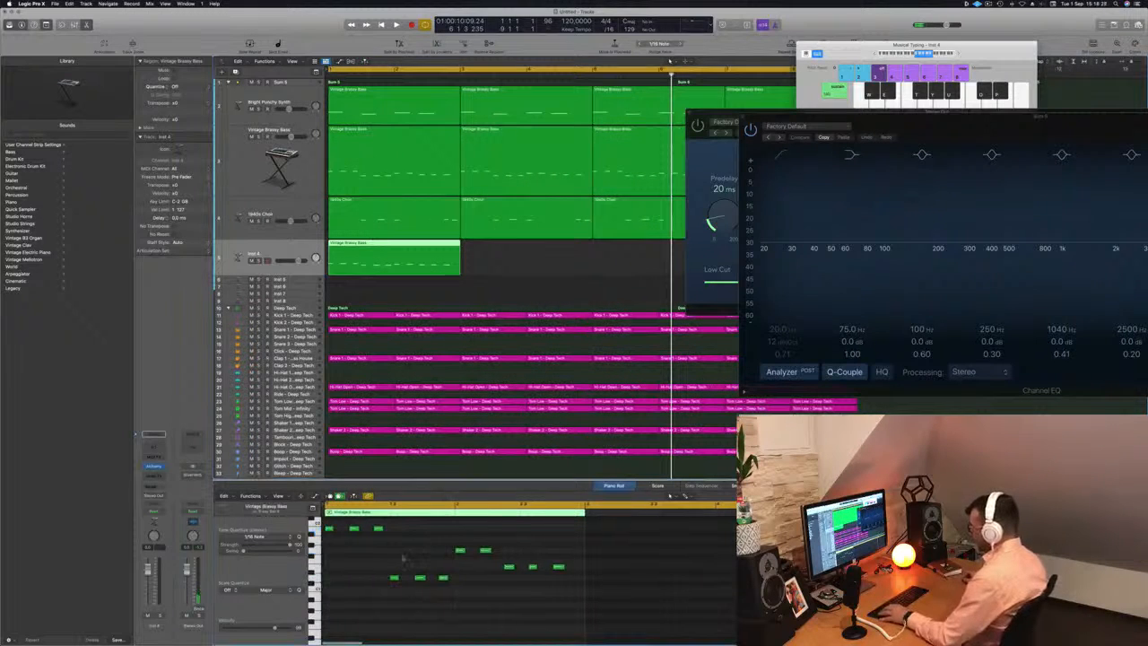
{"action": "left_click_drag", "start_coordinate": [389, 570], "coordinate": [510, 596]}
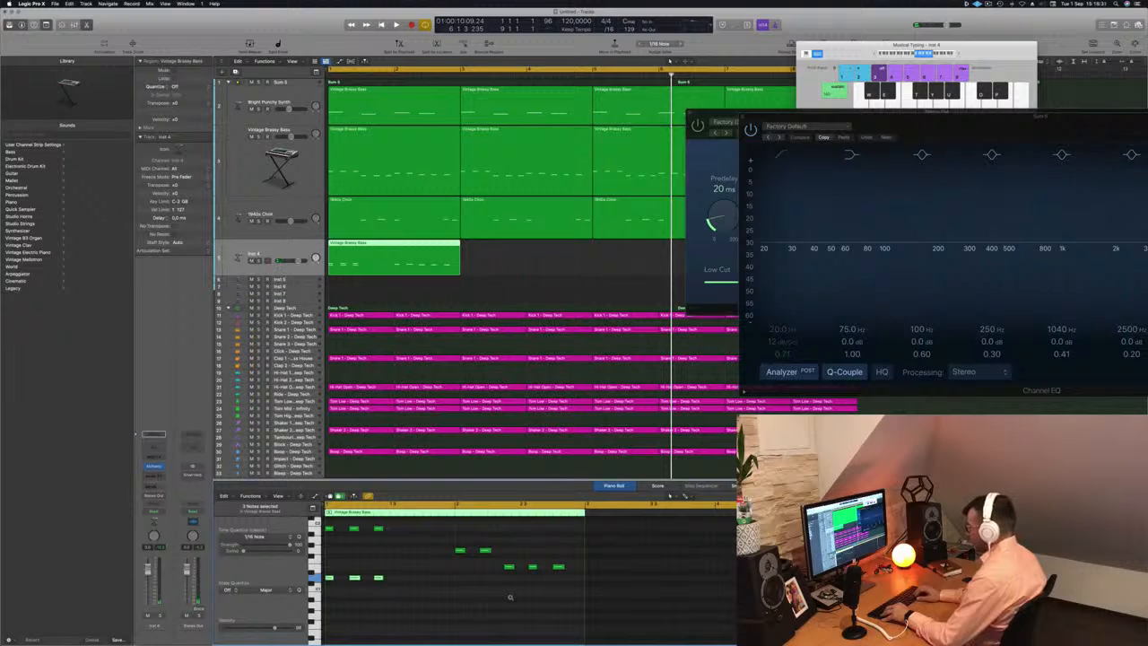
Play the part and turn the notes at bar 2 into a third row of three notes between the two rows at the start
{"action": "key", "text": "Return"}
{"action": "key", "text": "space"}
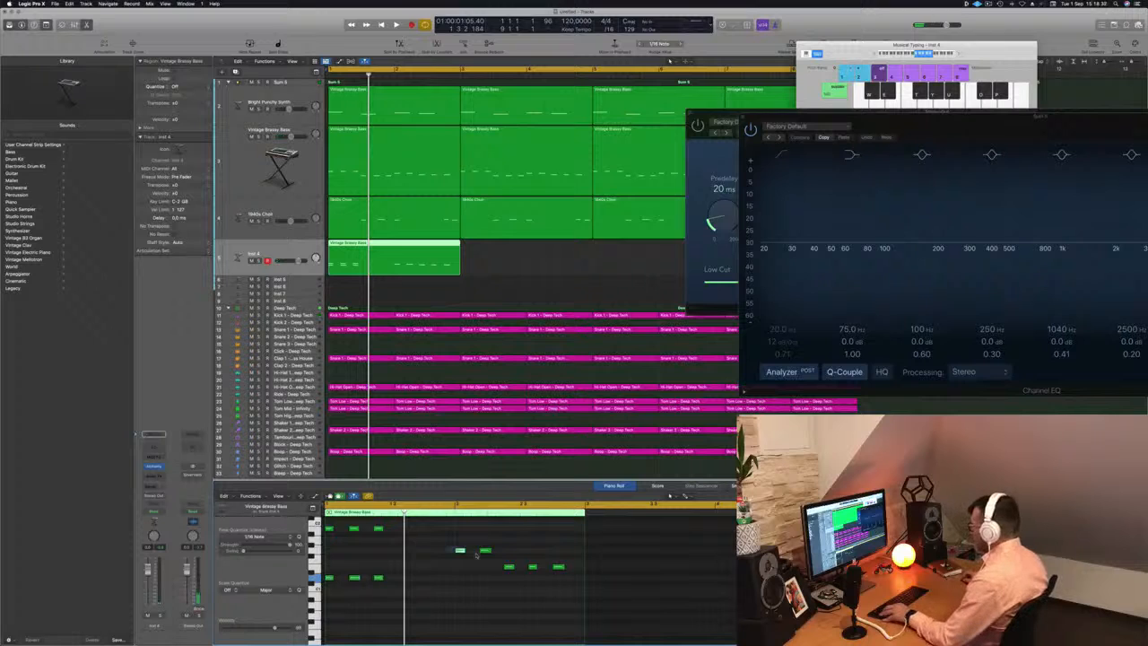
{"action": "left_click_drag", "start_coordinate": [460, 551], "coordinate": [378, 550]}
{"action": "left_click", "coordinate": [495, 560]}
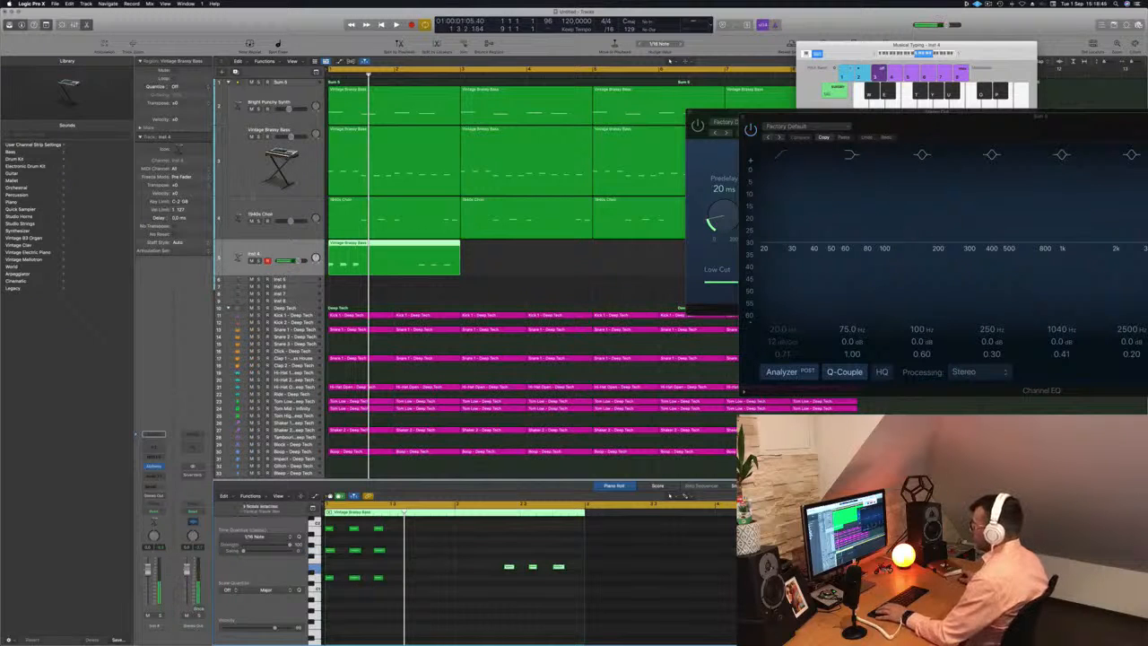
Play the stacked notes, then delete the middle row and the last three notes of the Inst 4 region
{"action": "key", "text": "space"}
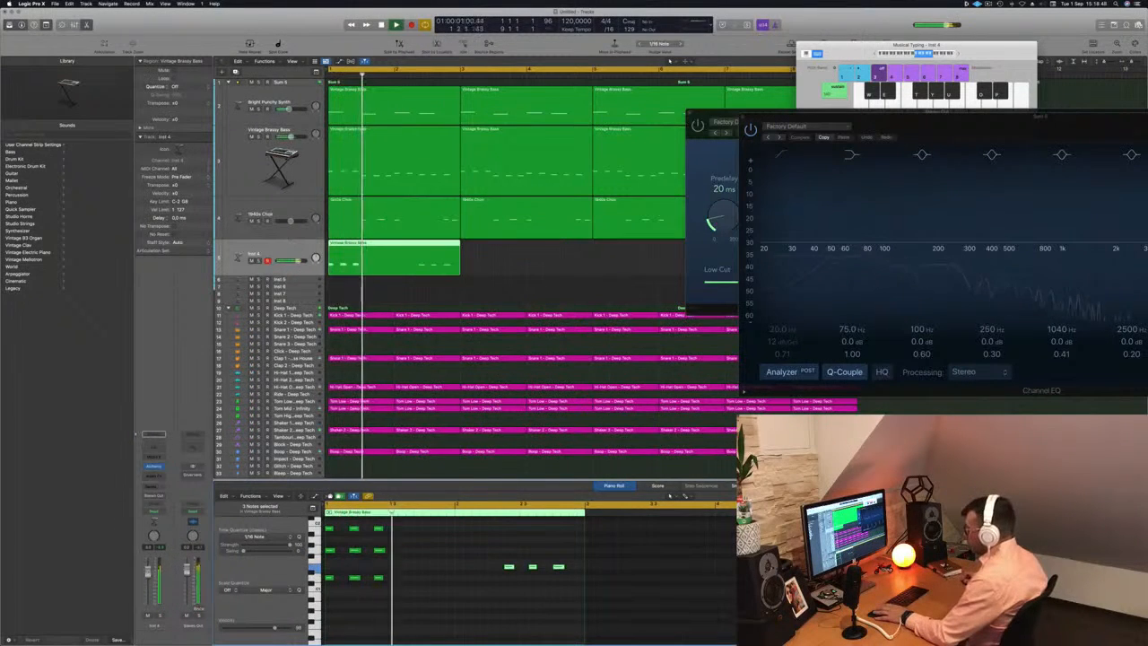
{"action": "key", "text": "Return"}
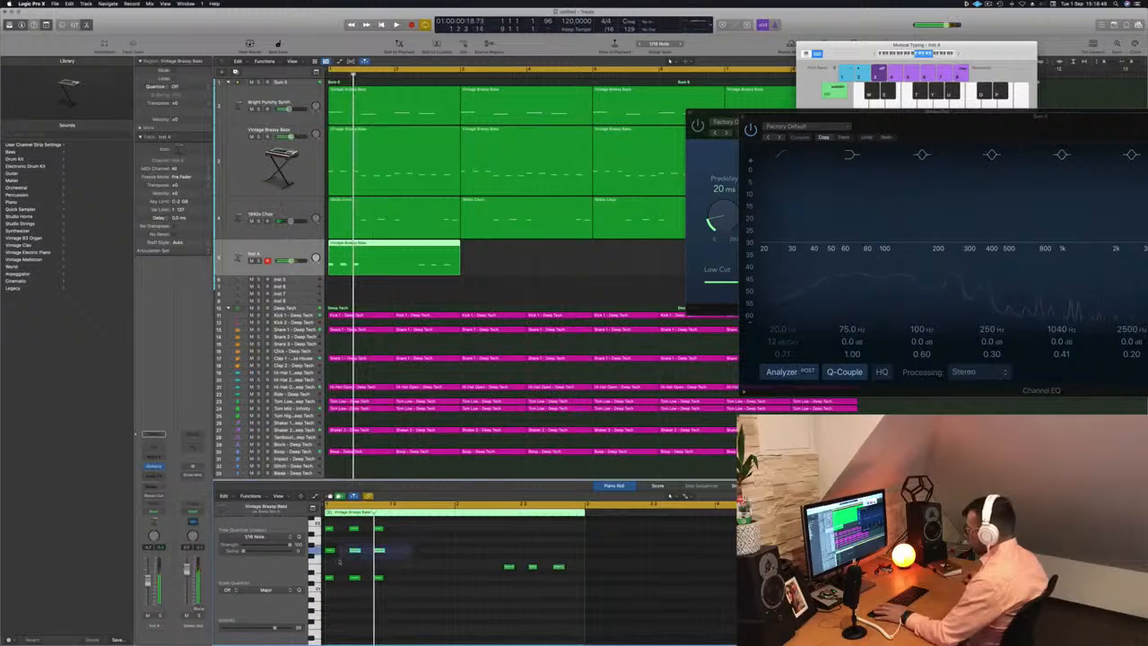
{"action": "key", "text": "Return"}
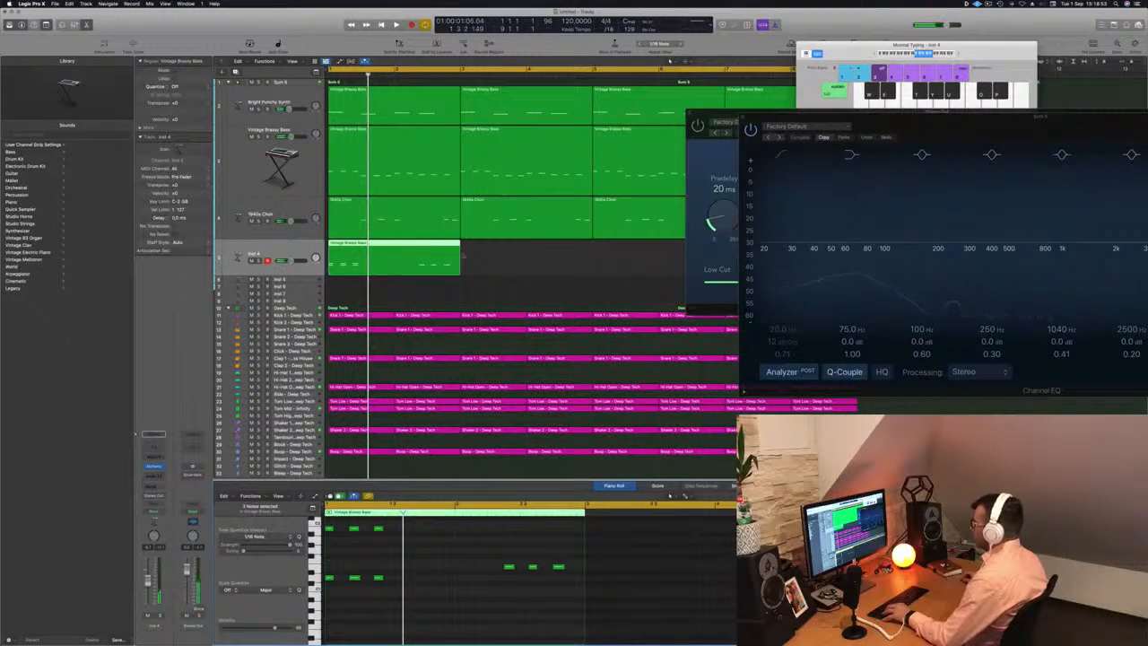
{"action": "left_click_drag", "start_coordinate": [492, 548], "coordinate": [566, 595]}
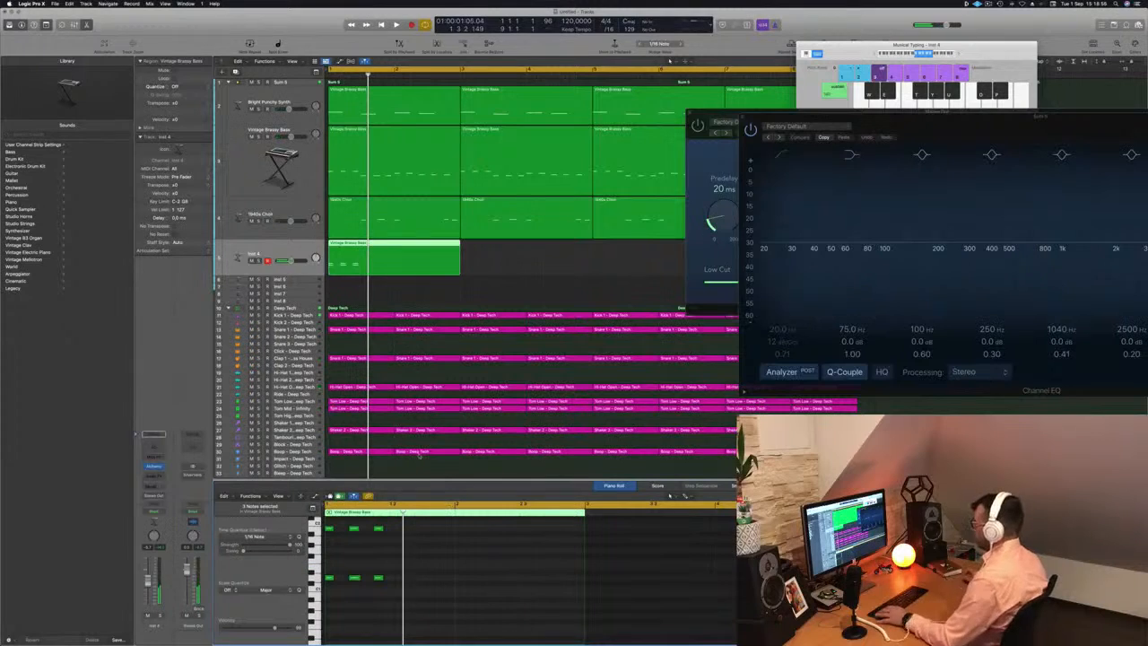
Copy the six stacked notes into the second half of bar 1, shift the copies slightly later, and play the result
{"action": "left_click_drag", "start_coordinate": [388, 526], "coordinate": [322, 593]}
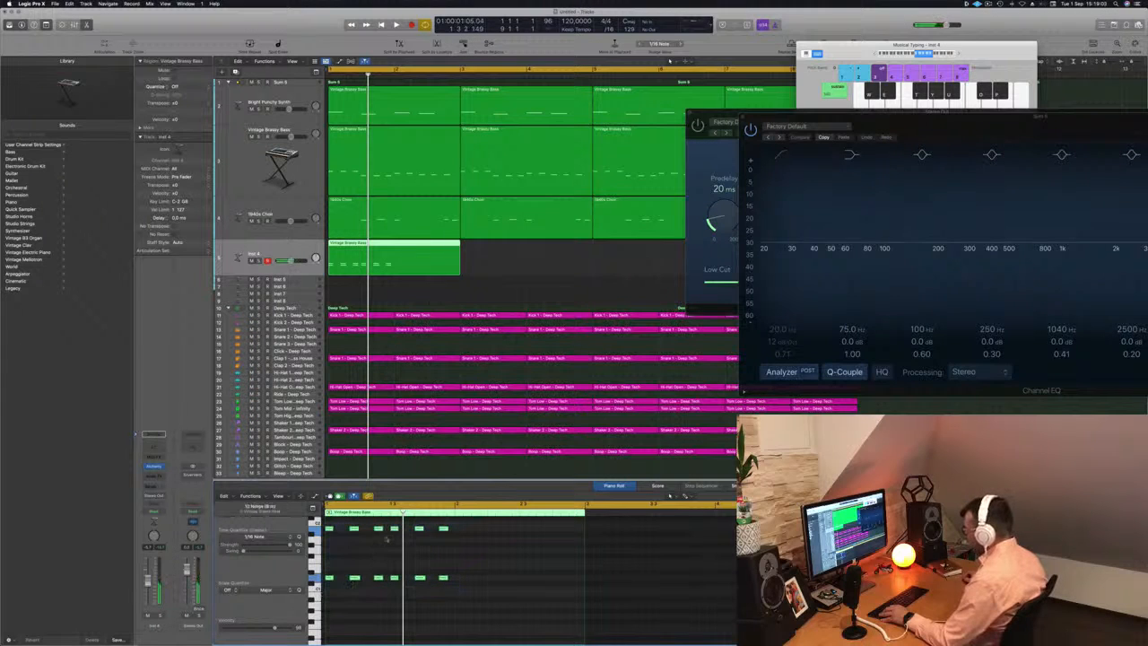
{"action": "left_click_drag", "start_coordinate": [394, 530], "coordinate": [486, 606]}
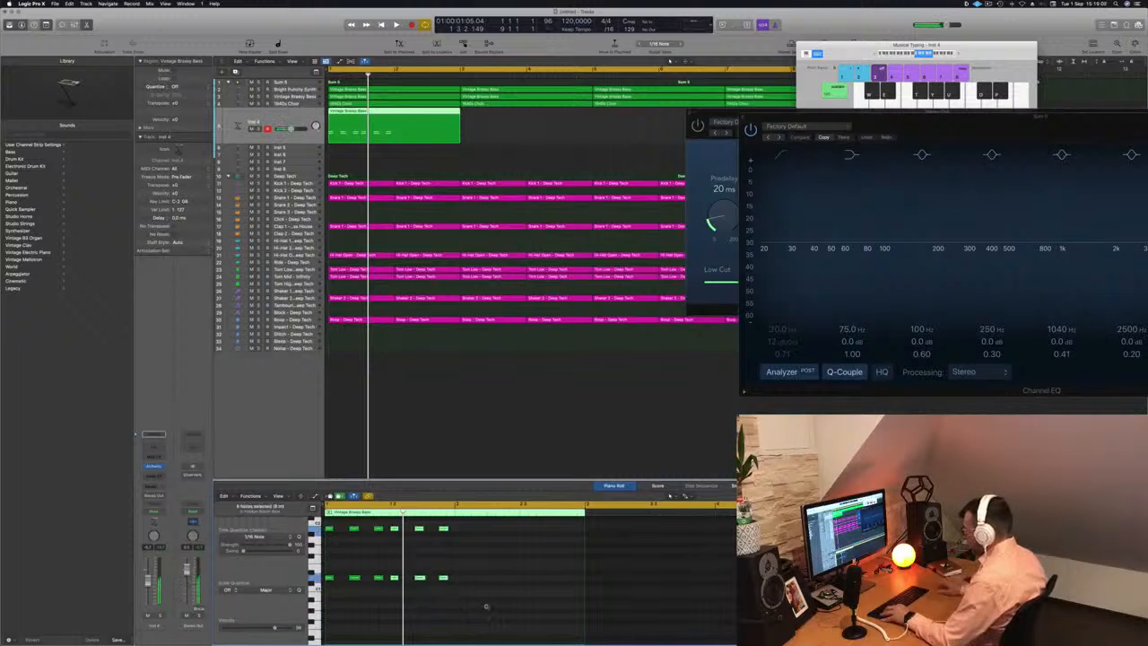
{"action": "key", "text": "space"}
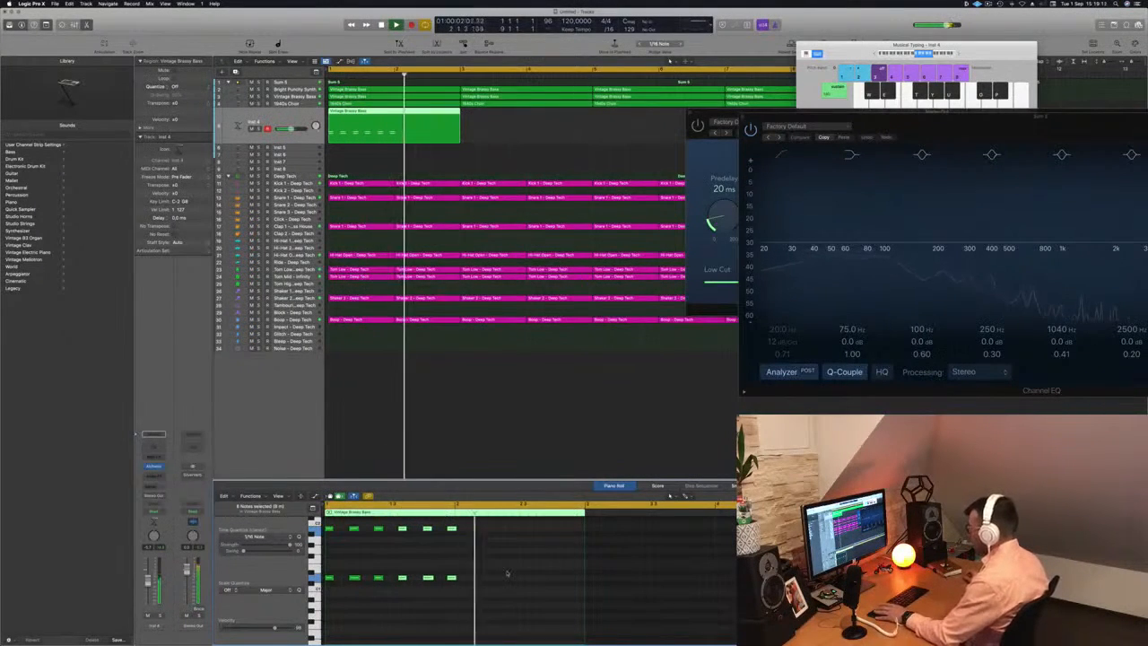
{"action": "key", "text": "space"}
{"action": "key", "text": "space"}
{"action": "key", "text": "space"}
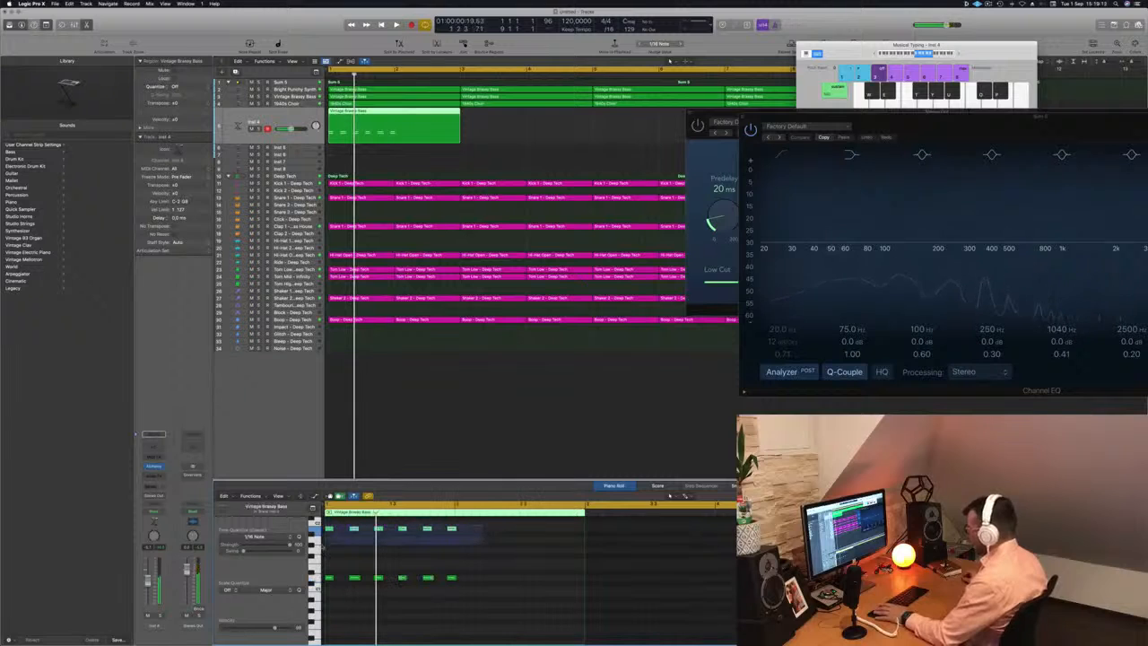
Delete the upper note row, copy the six low notes to bar 2, and play the pattern
{"action": "left_click_drag", "start_coordinate": [482, 545], "coordinate": [483, 545]}
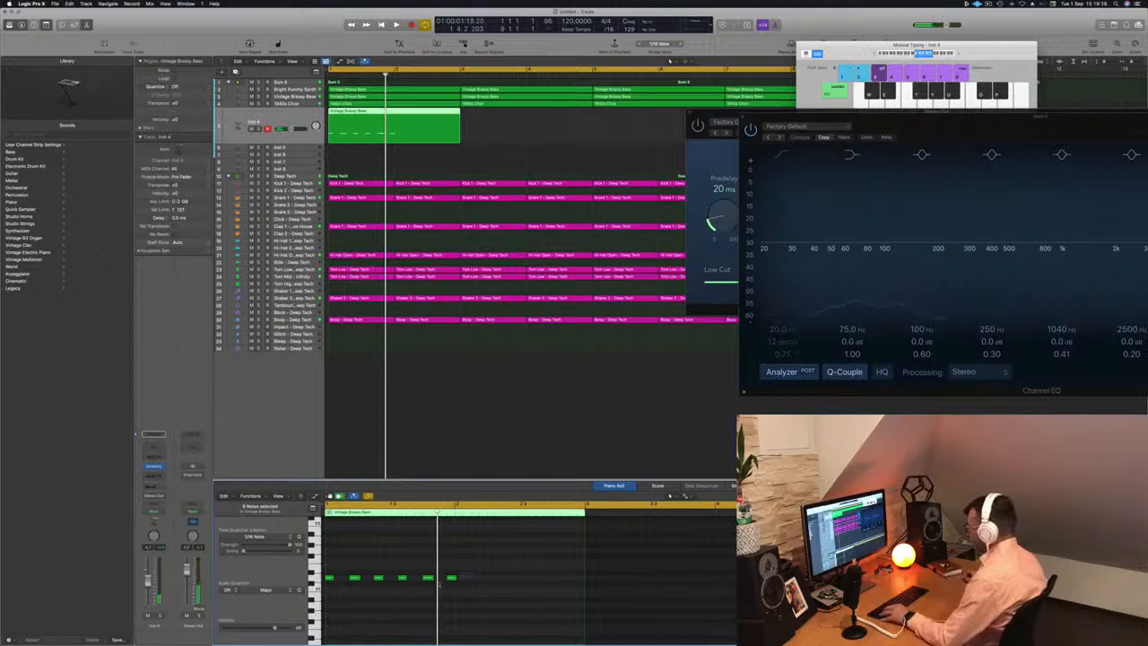
{"action": "mouse_move", "coordinate": [440, 585]}
{"action": "left_mouse_down"}
{"action": "mouse_move", "coordinate": [323, 601]}
{"action": "mouse_move", "coordinate": [429, 580]}
{"action": "left_mouse_up"}
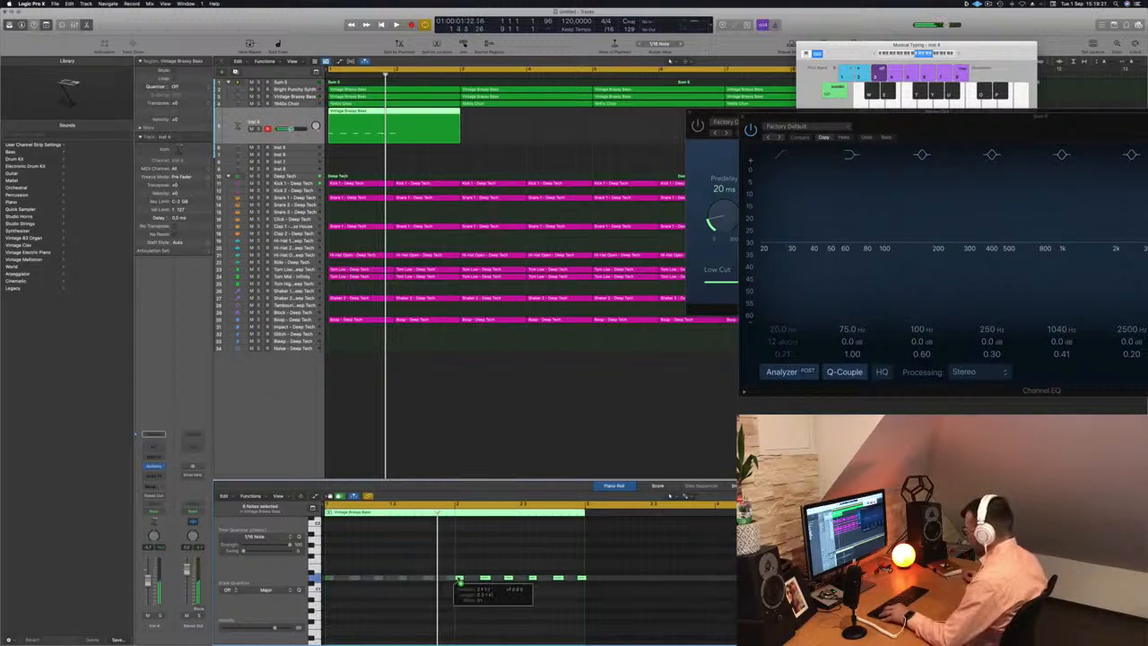
{"action": "key", "text": "space"}
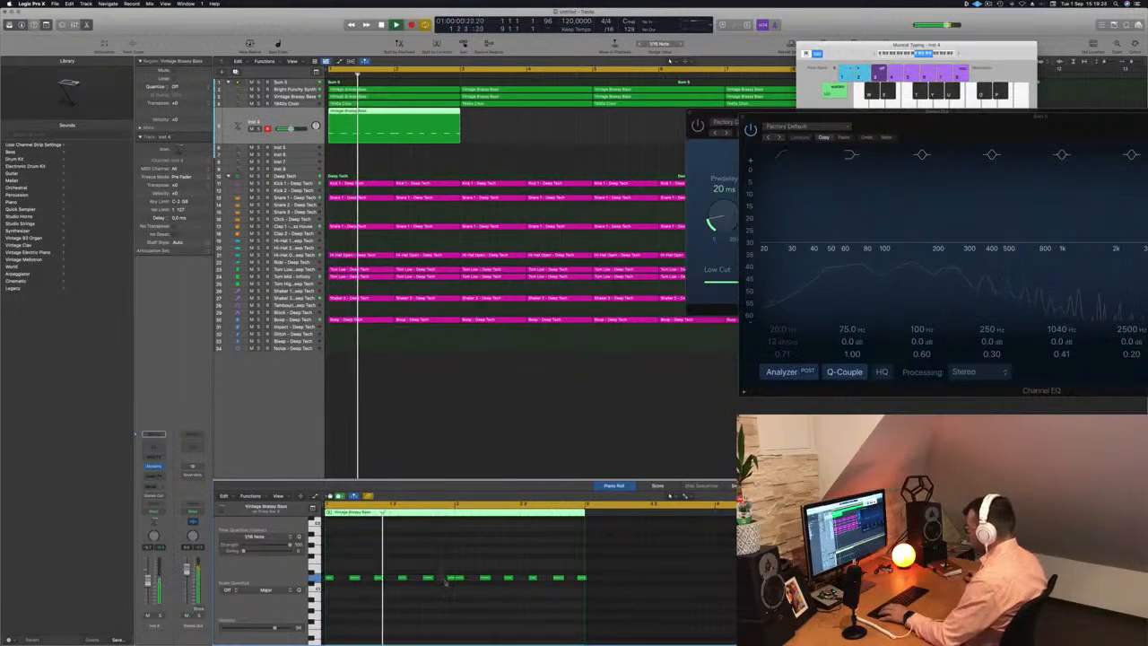
Delete the last note of bar 1 that collides with the copied notes at bar 2, and return to the start
{"action": "left_click", "coordinate": [450, 578]}
{"action": "key", "text": "BackSpace"}
{"action": "key", "text": "Return"}
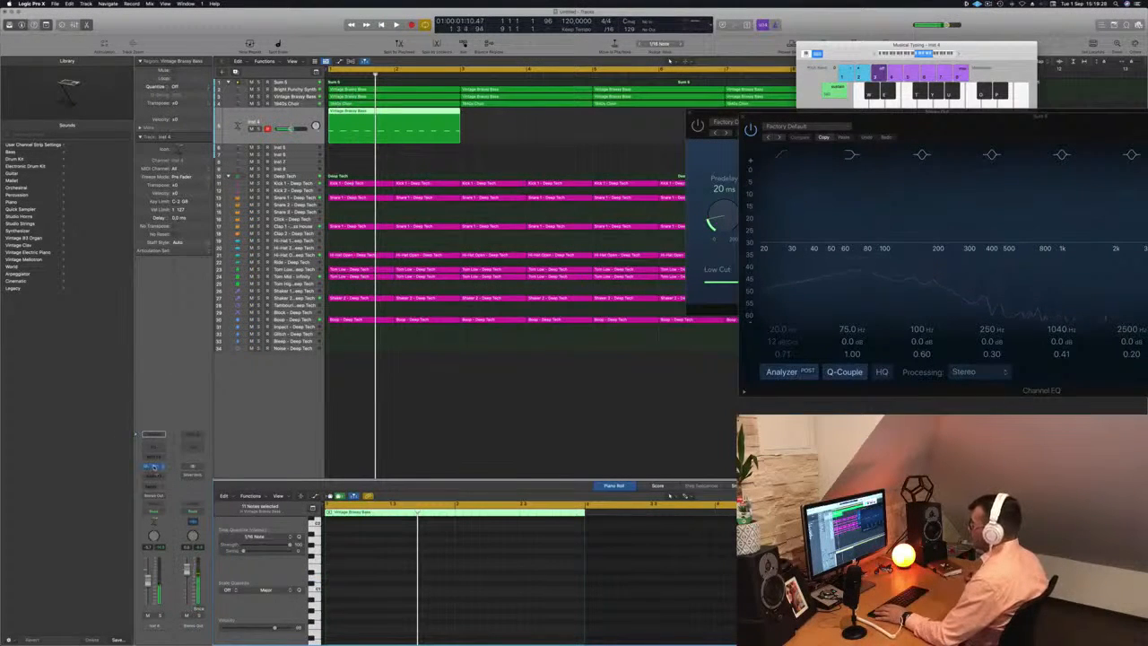
Open Alchemy on the Inst 4 track, filter to the Organs category and load the Sun Setting in Bora Bora preset
{"action": "left_click", "coordinate": [154, 467]}
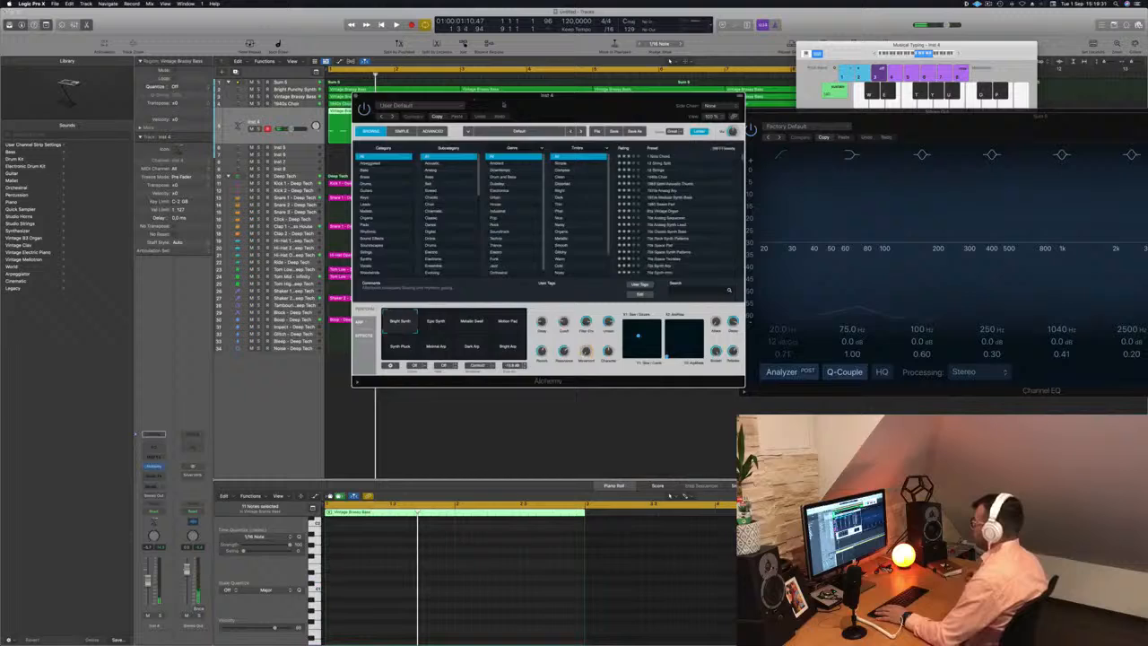
{"action": "left_click_drag", "start_coordinate": [503, 105], "coordinate": [579, 227]}
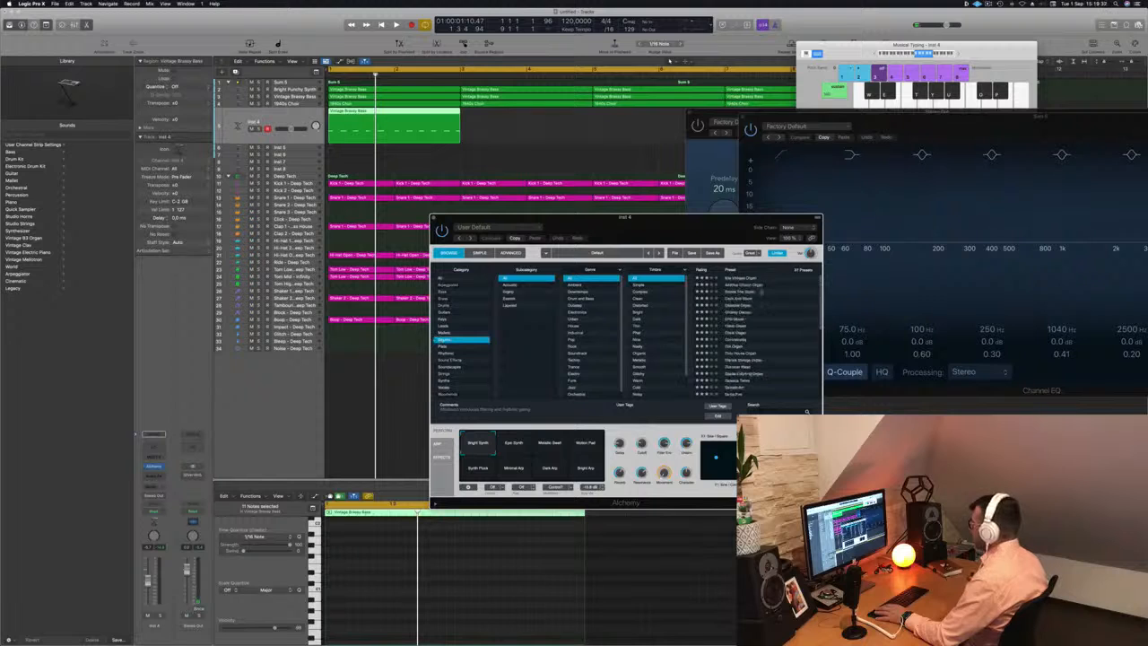
{"action": "scroll", "coordinate": [745, 336], "scroll_direction": "down", "scroll_amount": 5}
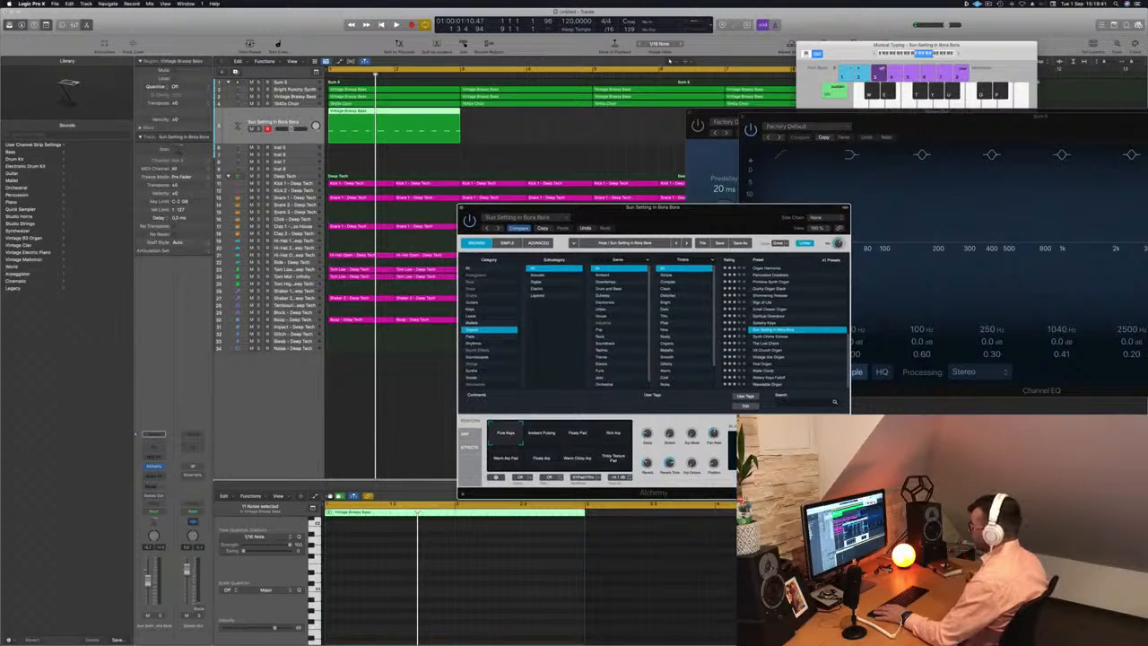
Play the loop and listen to the Sun Setting in Bora Bora track soloed, then with all tracks again
{"action": "key", "text": "space"}
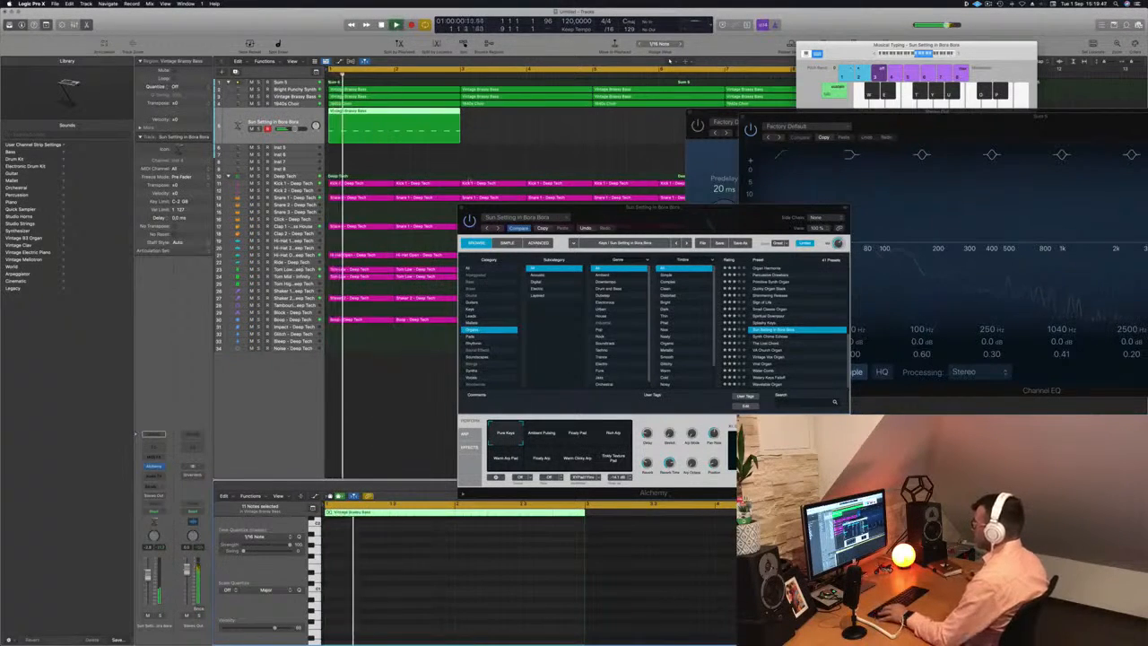
{"action": "key", "text": "ctrl+s"}
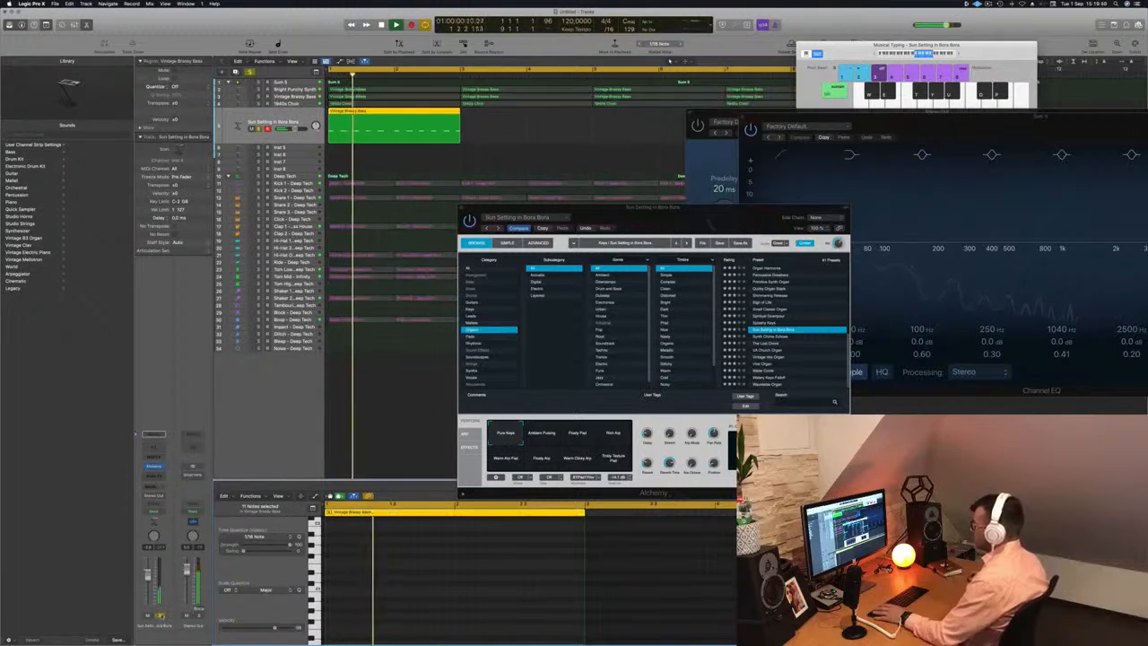
{"action": "key", "text": "ctrl+s"}
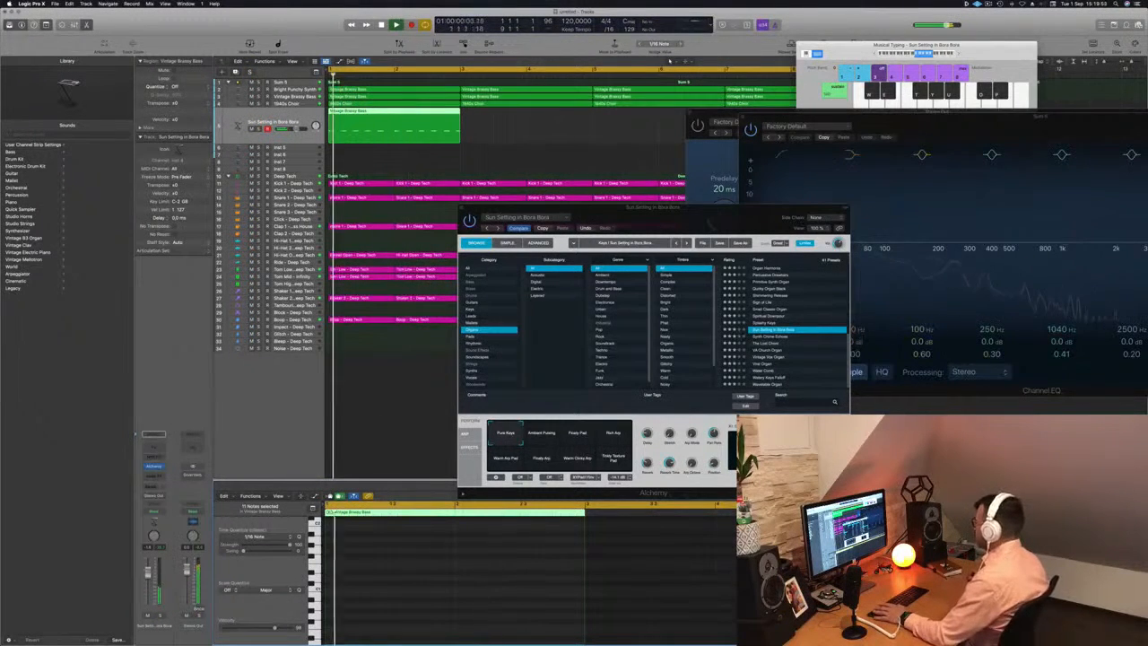
Load the Shimmering Release preset and audition Synth 2 and further variation pads while the loop plays
{"action": "left_click", "coordinate": [770, 296]}
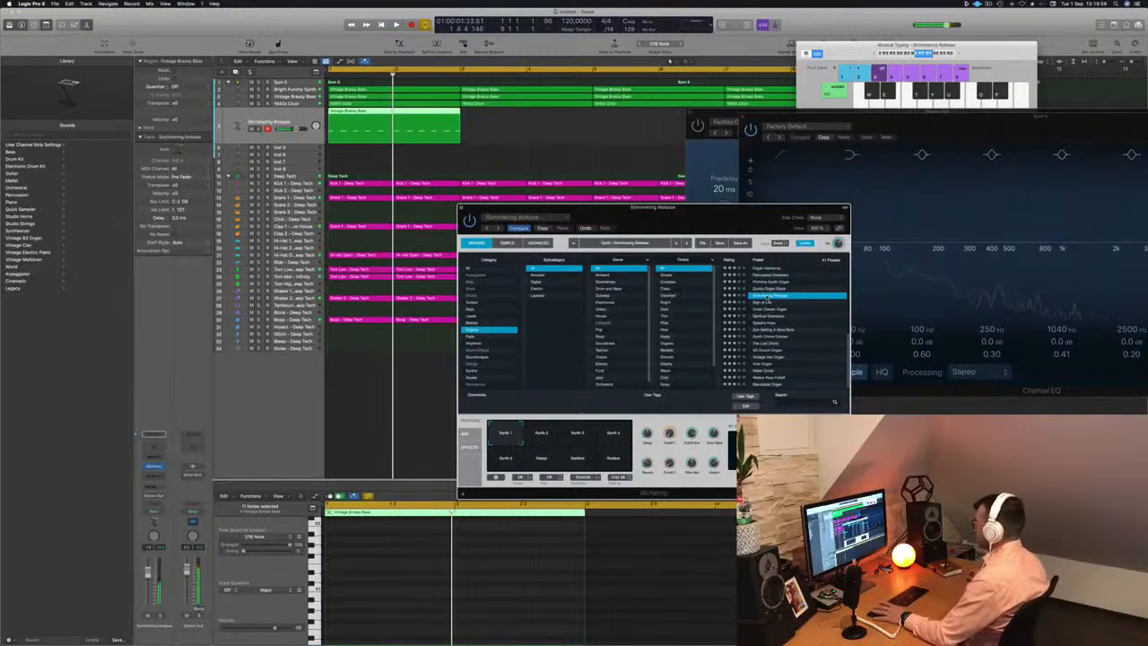
{"action": "left_click", "coordinate": [326, 543]}
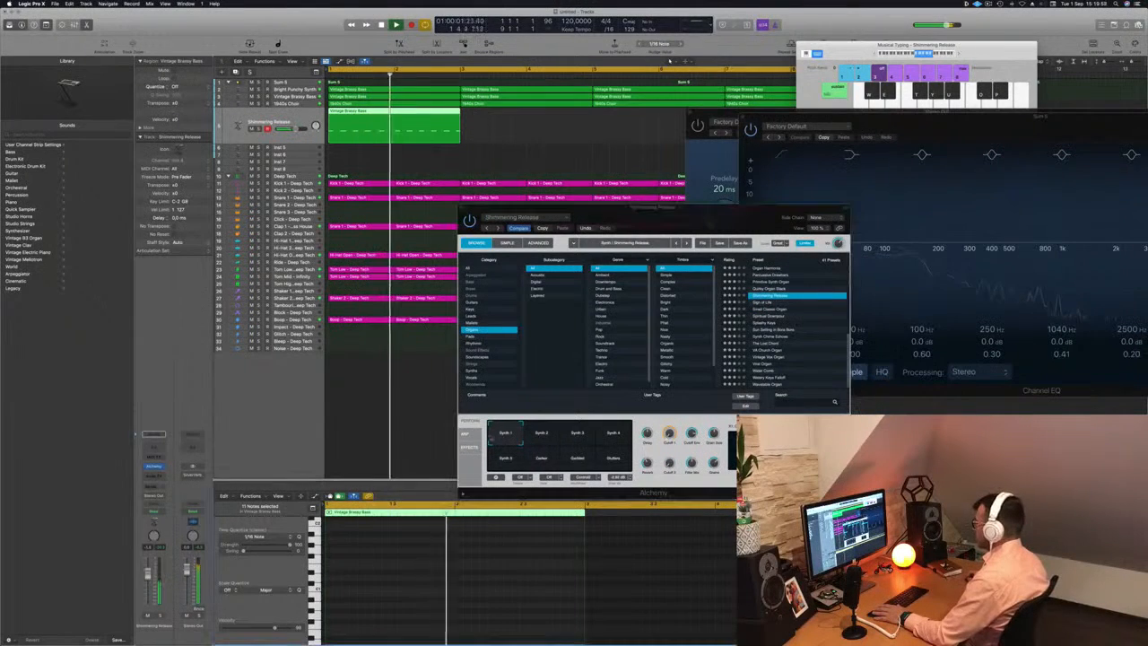
{"action": "left_click", "coordinate": [540, 437]}
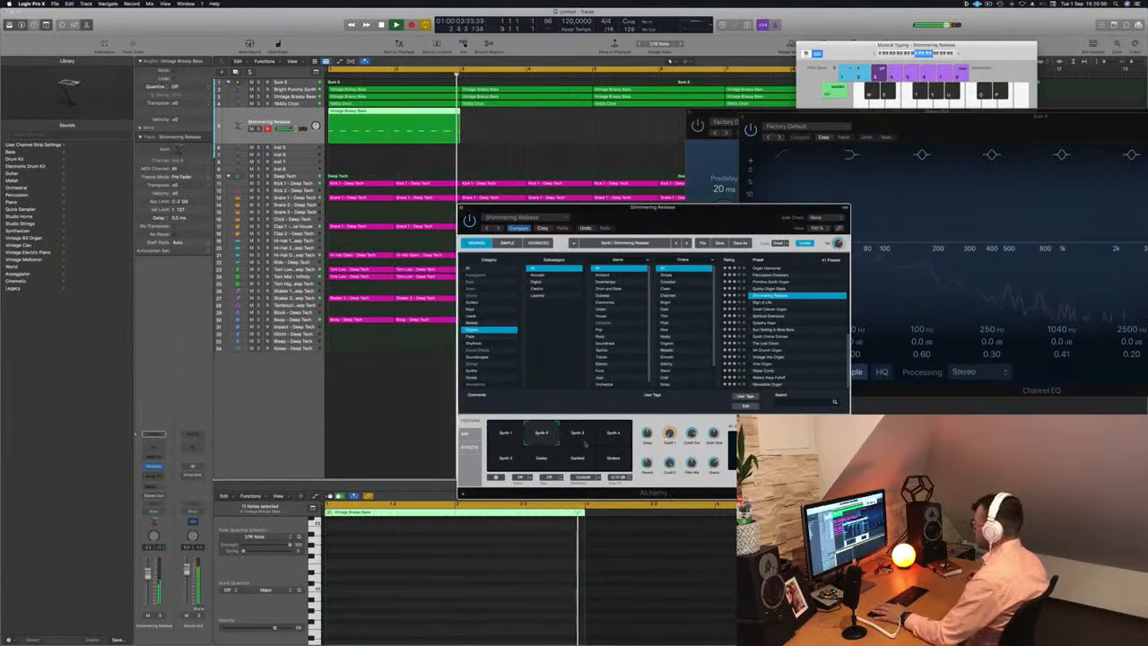
{"action": "left_click", "coordinate": [572, 461]}
{"action": "left_click", "coordinate": [612, 459]}
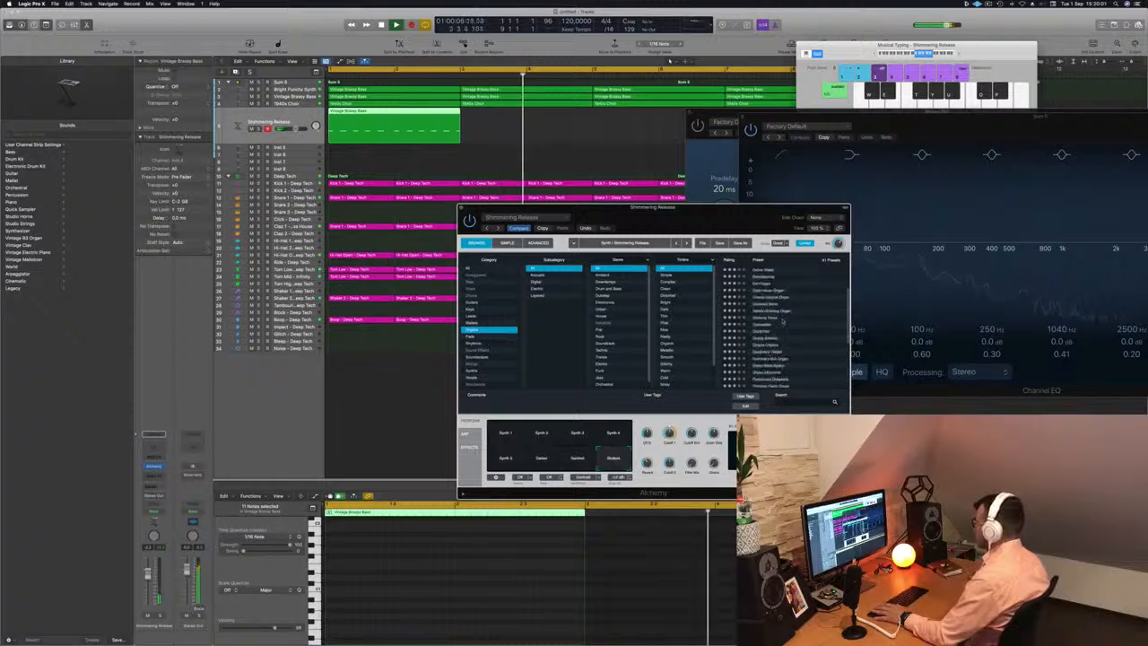
Try the Calm And Storm organ preset from the start of the loop, then switch to Celestial Organ
{"action": "scroll", "coordinate": [762, 293], "scroll_direction": "up", "scroll_amount": 7}
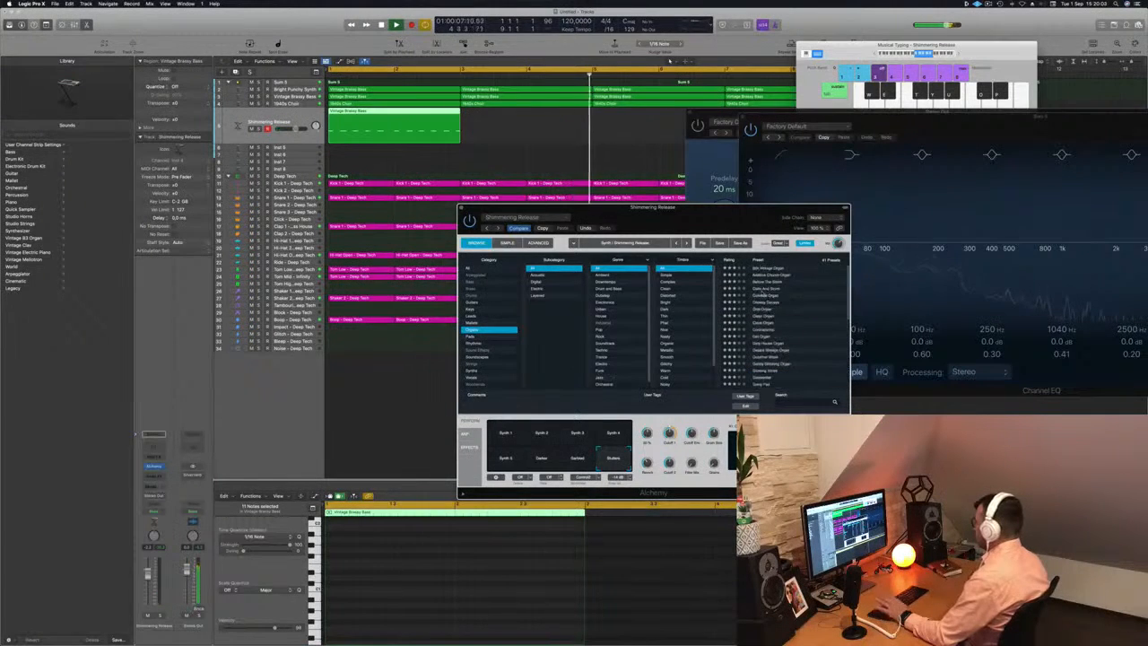
{"action": "left_click", "coordinate": [762, 289]}
{"action": "key", "text": "space"}
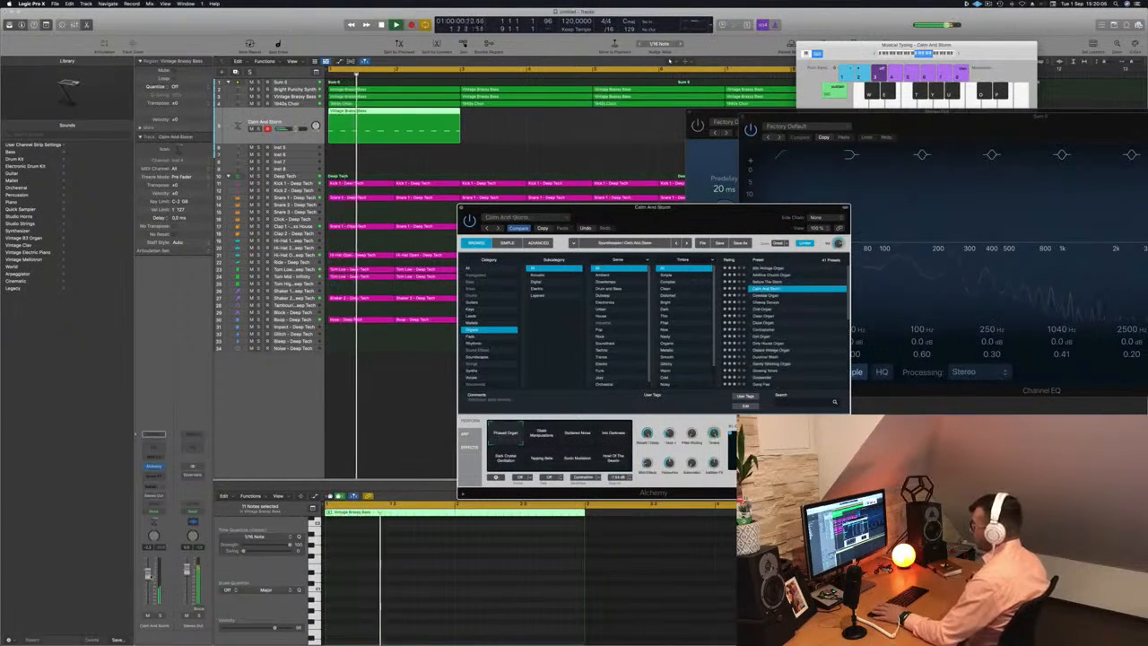
{"action": "key", "text": "Down"}
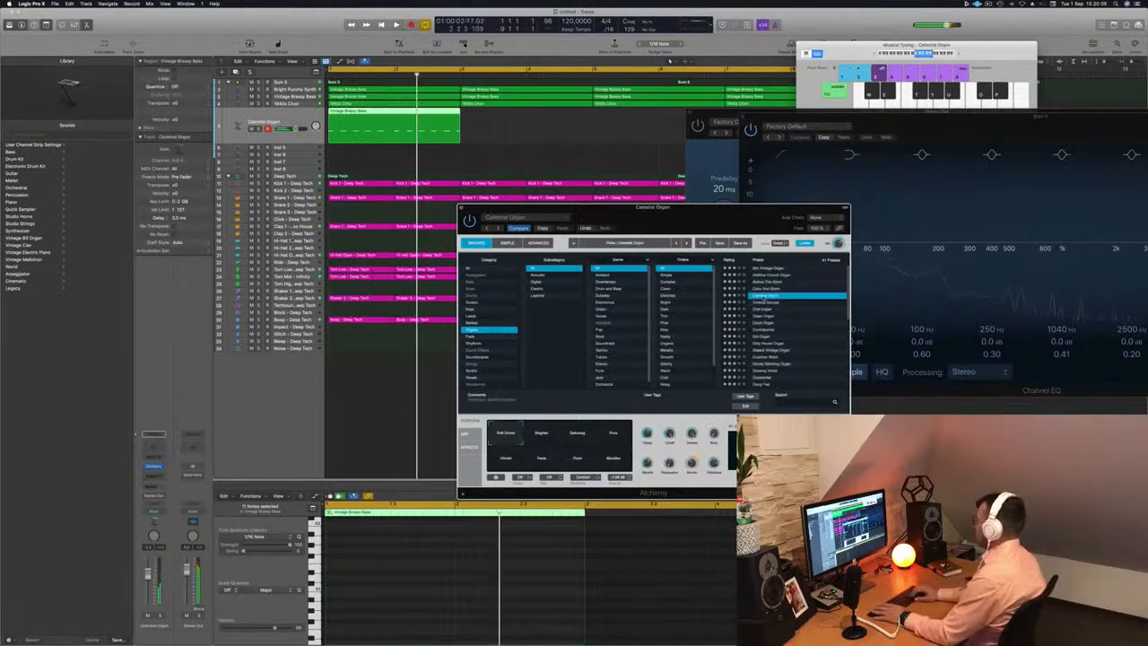
Load the Cheesy Decays organ preset and open the organ region's notes for editing
{"action": "key", "text": "Down"}
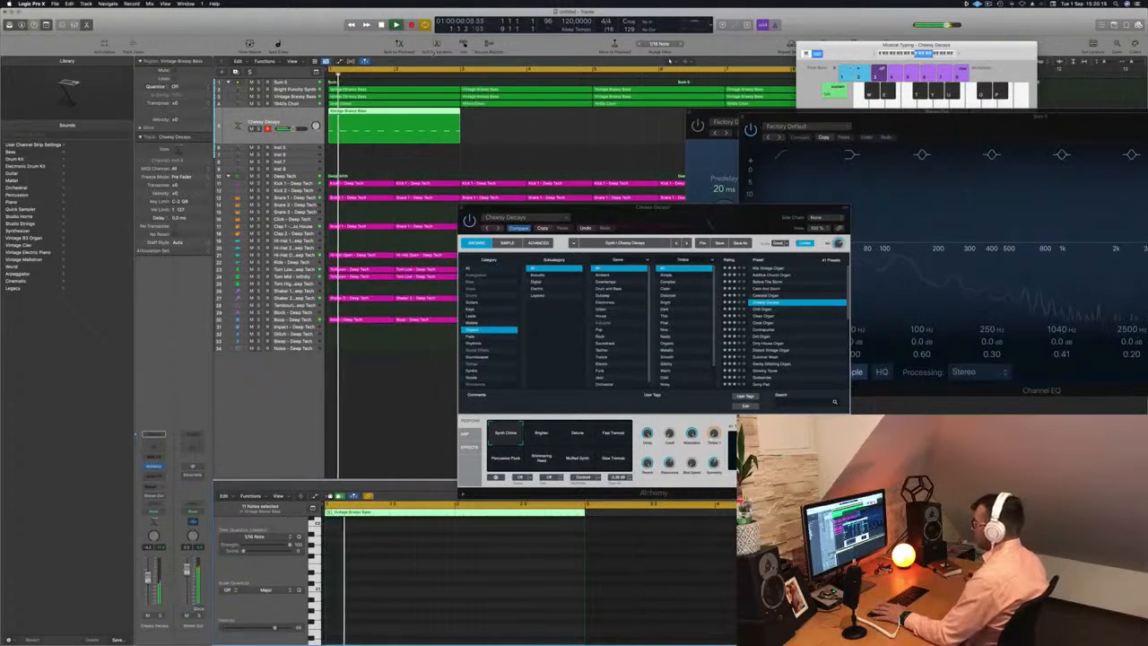
{"action": "double_click", "coordinate": [389, 113]}
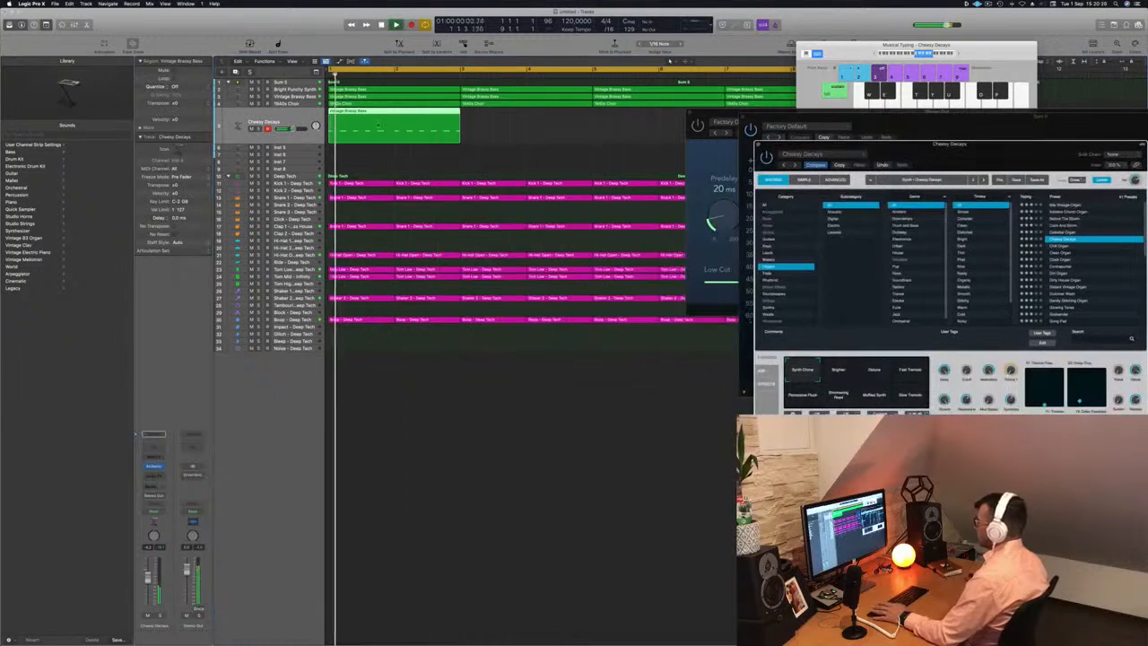
{"action": "key", "text": "e"}
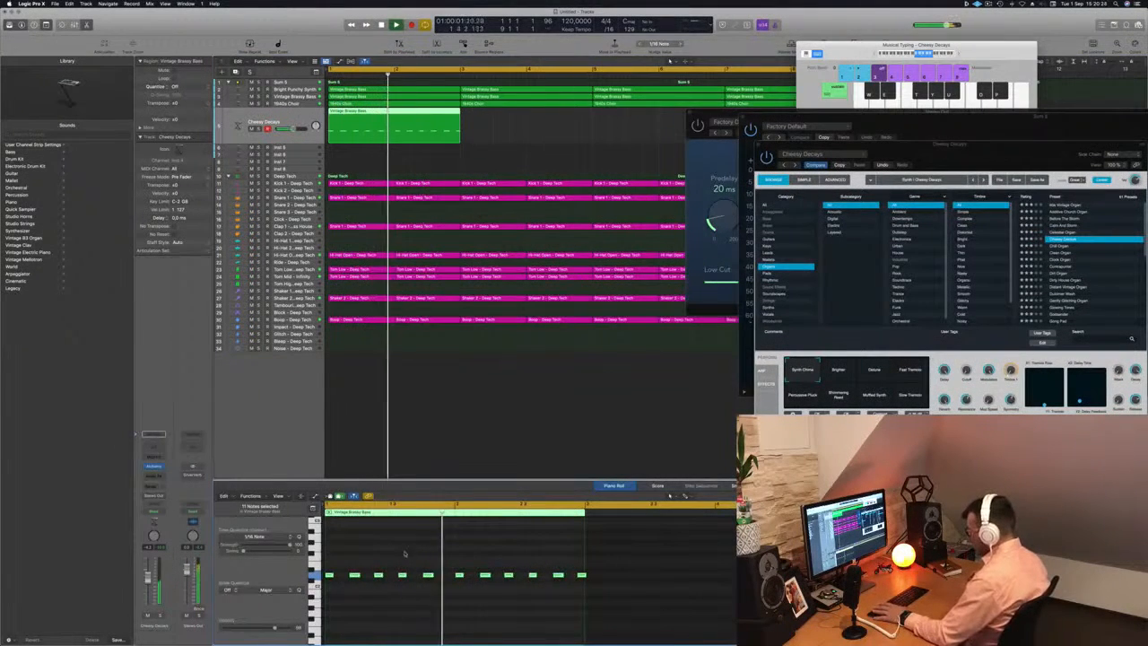
Shift the fifth note of bar 1 earlier and place a copy of it just before bar 2
{"action": "left_click_drag", "start_coordinate": [414, 546], "coordinate": [436, 581]}
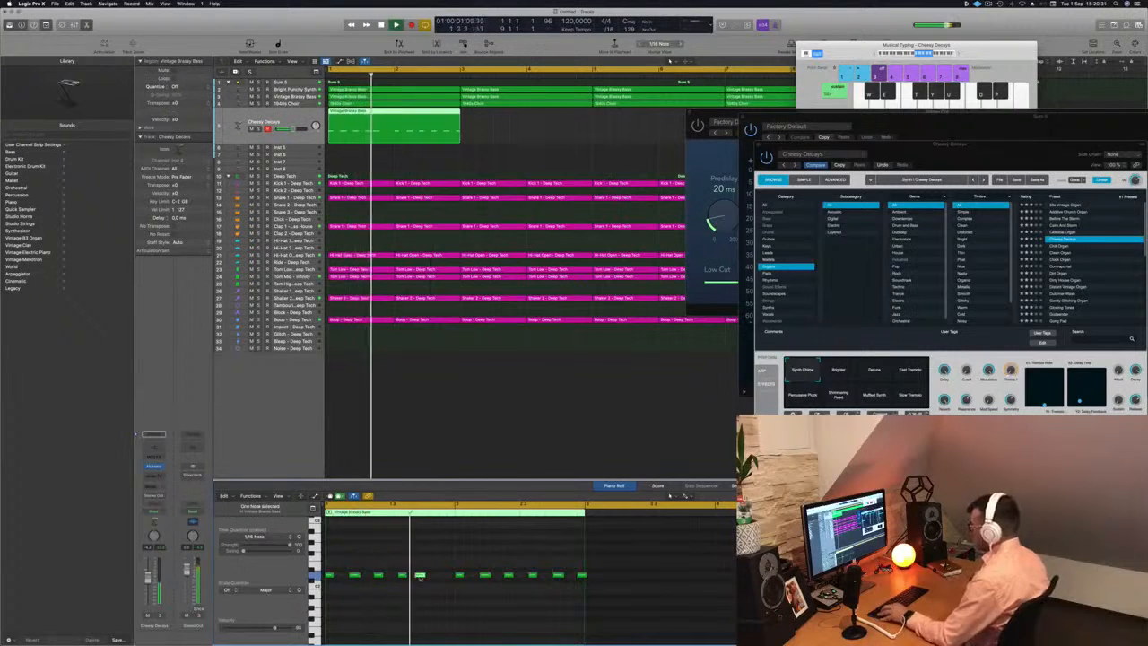
{"action": "left_click_drag", "start_coordinate": [420, 577], "coordinate": [445, 582]}
{"action": "key", "text": "super+Left"}
{"action": "scroll", "coordinate": [430, 602], "scroll_direction": "up", "scroll_amount": 1}
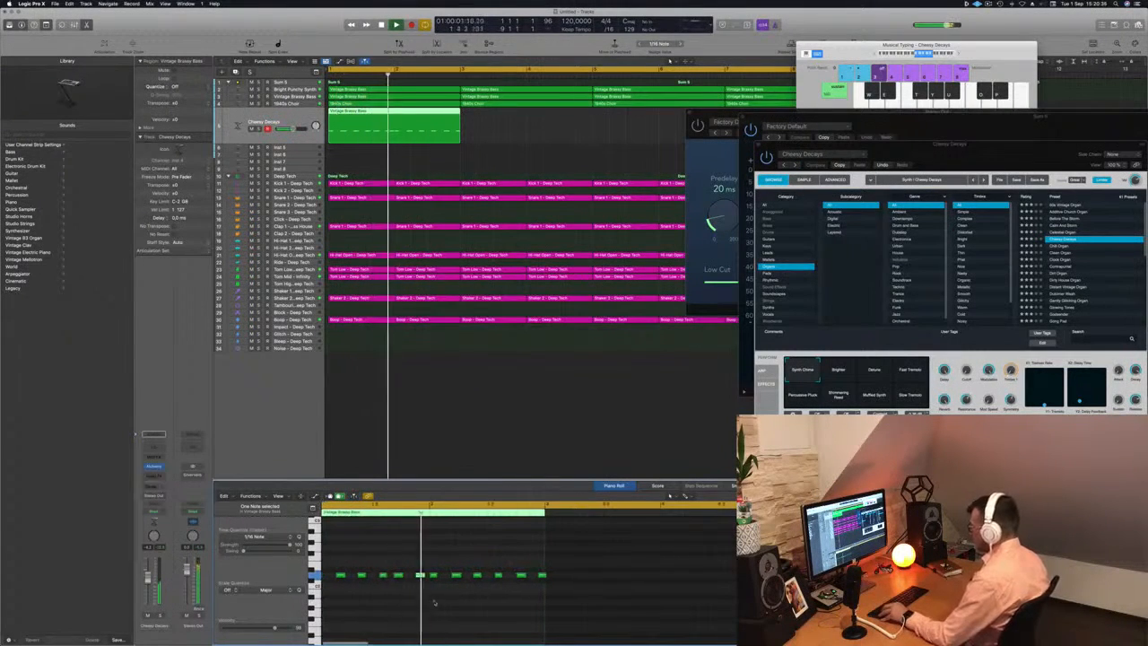
Replace the bar 2 notes with a copy of the bar 1 rhythm and play it from the start
{"action": "left_click_drag", "start_coordinate": [428, 569], "coordinate": [556, 578]}
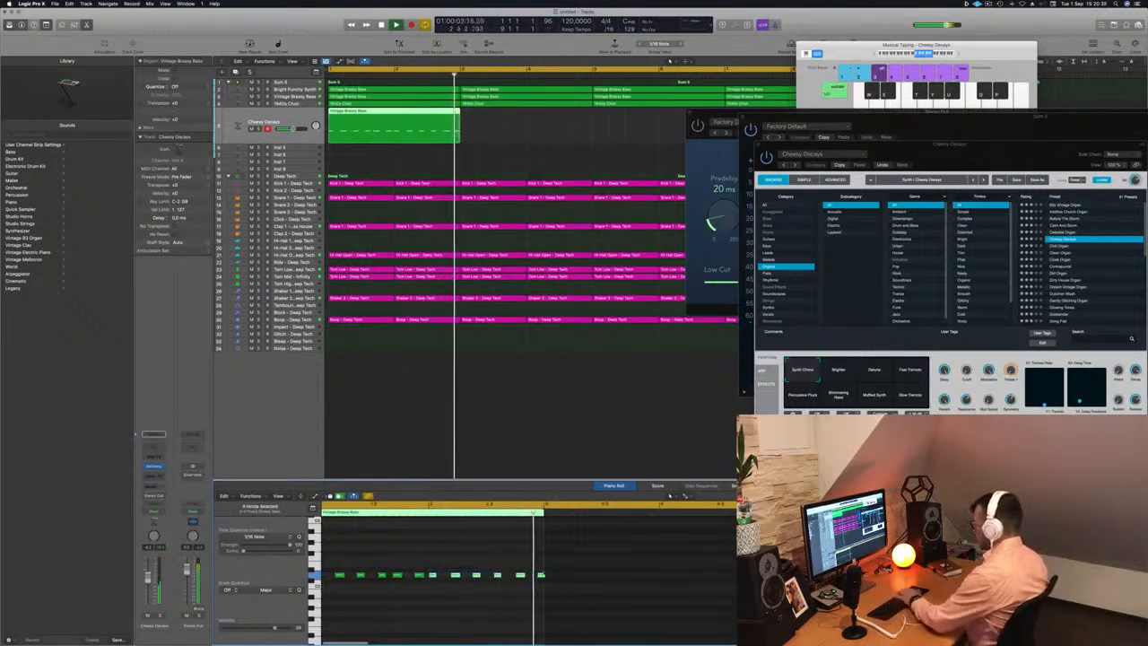
{"action": "key", "text": "BackSpace"}
{"action": "left_click_drag", "start_coordinate": [469, 539], "coordinate": [444, 576]}
{"action": "key", "text": "Return"}
{"action": "scroll", "coordinate": [405, 605], "scroll_direction": "down", "scroll_amount": 1}
{"action": "left_click", "coordinate": [405, 605]}
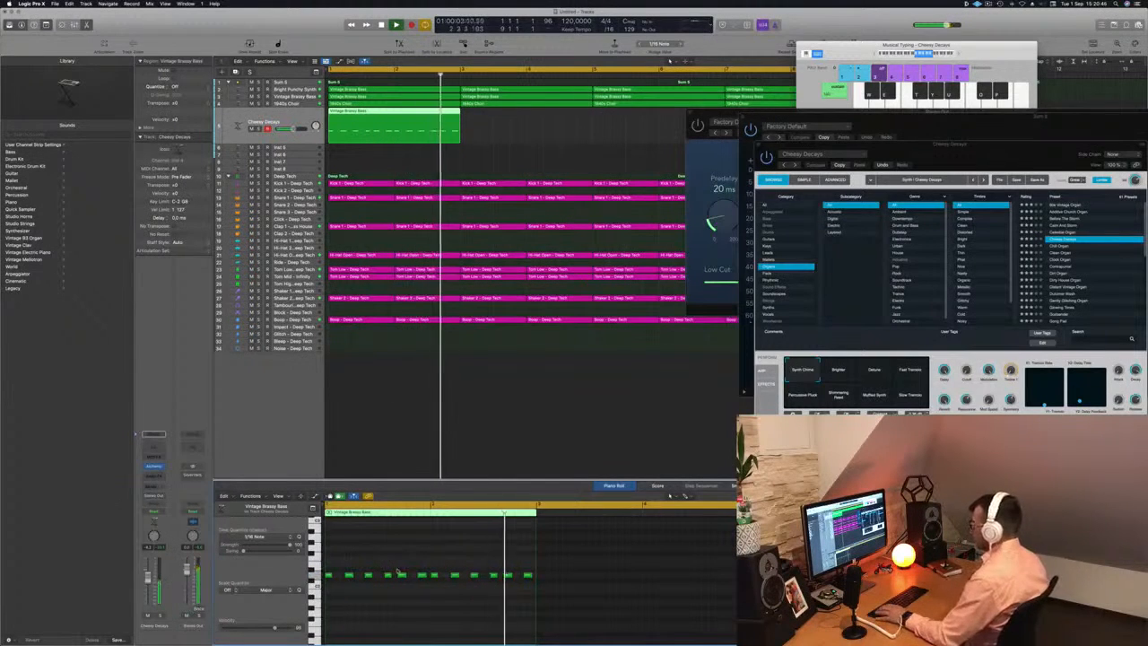
Copy the edited two-bar organ region to bar 3, then copy both regions to bar 5 to fill eight bars
{"action": "left_click_drag", "start_coordinate": [960, 146], "coordinate": [811, 154]}
{"action": "key", "text": "Return"}
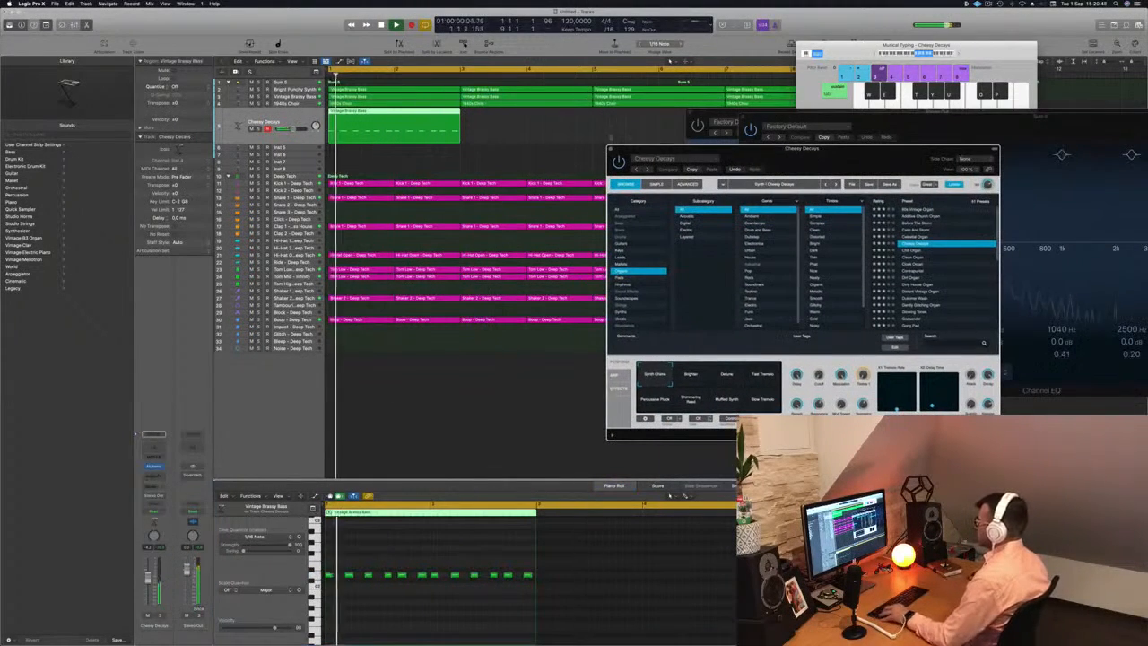
{"action": "key", "text": "Return"}
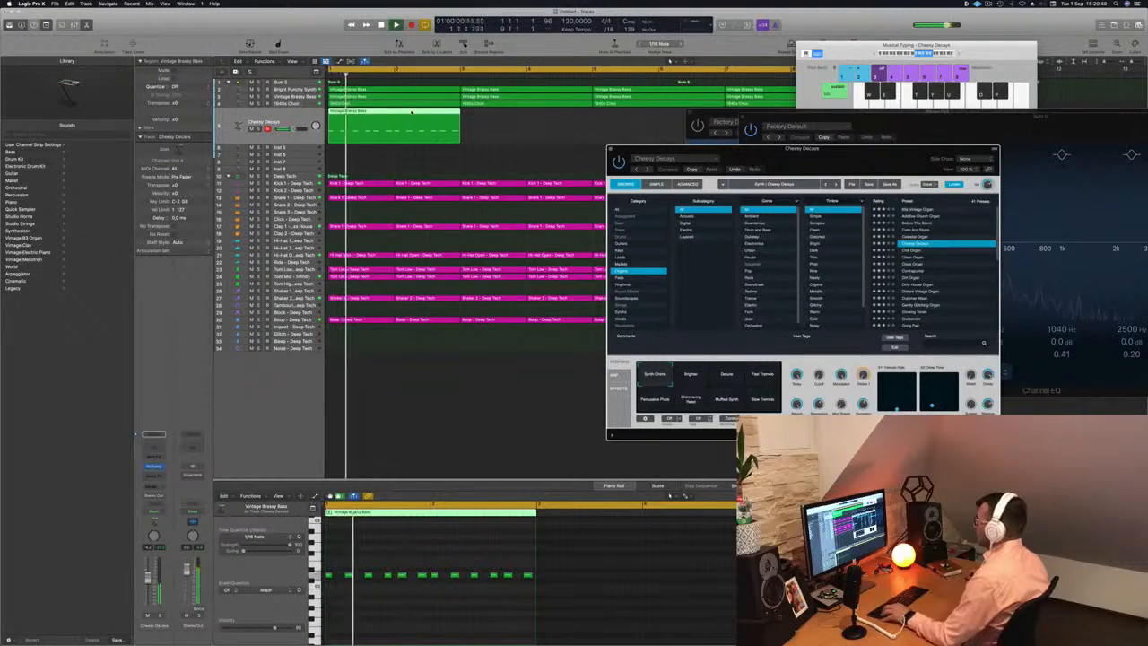
{"action": "left_click_drag", "start_coordinate": [415, 121], "coordinate": [545, 121]}
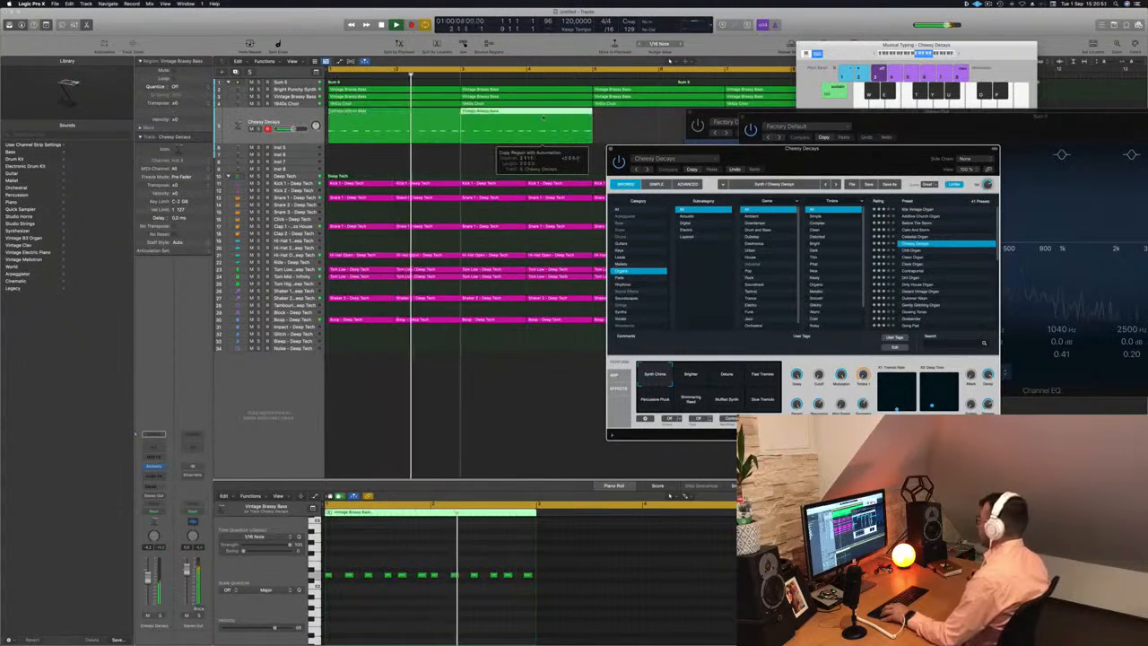
{"action": "left_click_drag", "start_coordinate": [408, 130], "coordinate": [683, 116]}
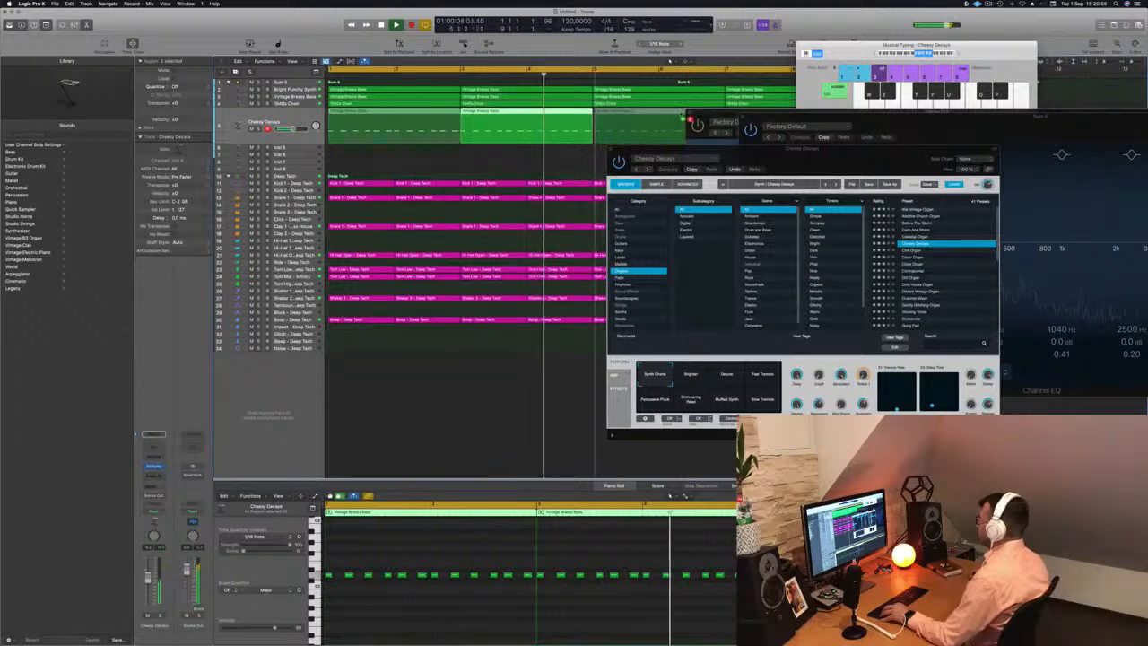
Audition Cheesy Decays variations including Detune, Fast Tremolo, Percussive Pluck and Slow Tremolo, then return to the original first variation
{"action": "left_click_drag", "start_coordinate": [789, 157], "coordinate": [544, 215]}
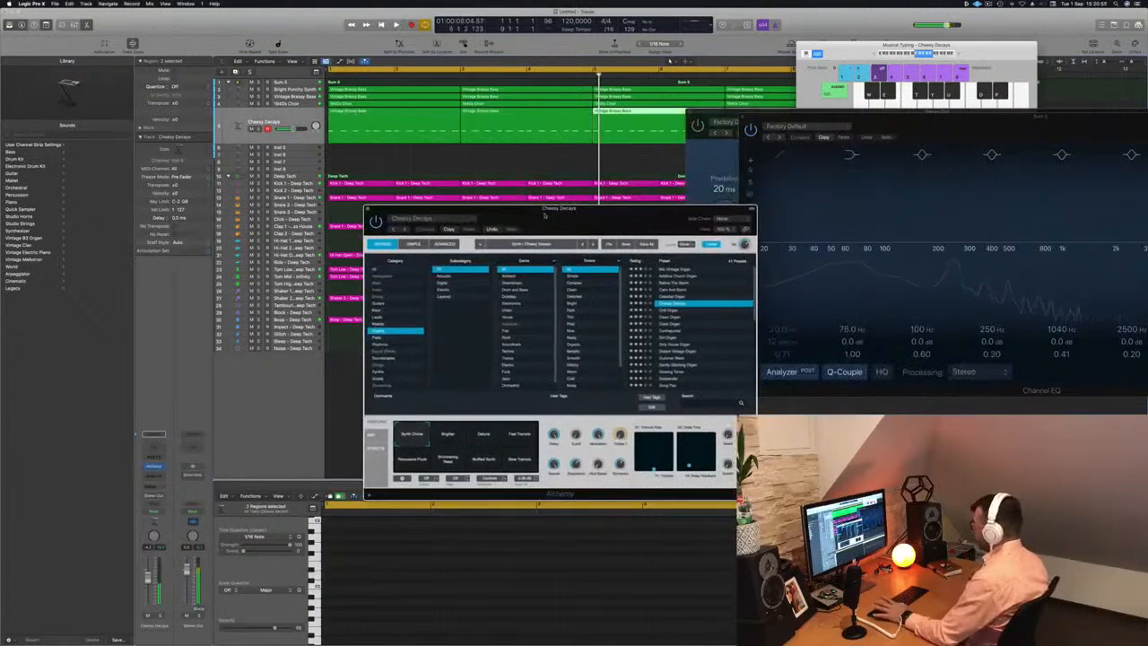
{"action": "left_click", "coordinate": [445, 436]}
{"action": "left_click", "coordinate": [493, 443]}
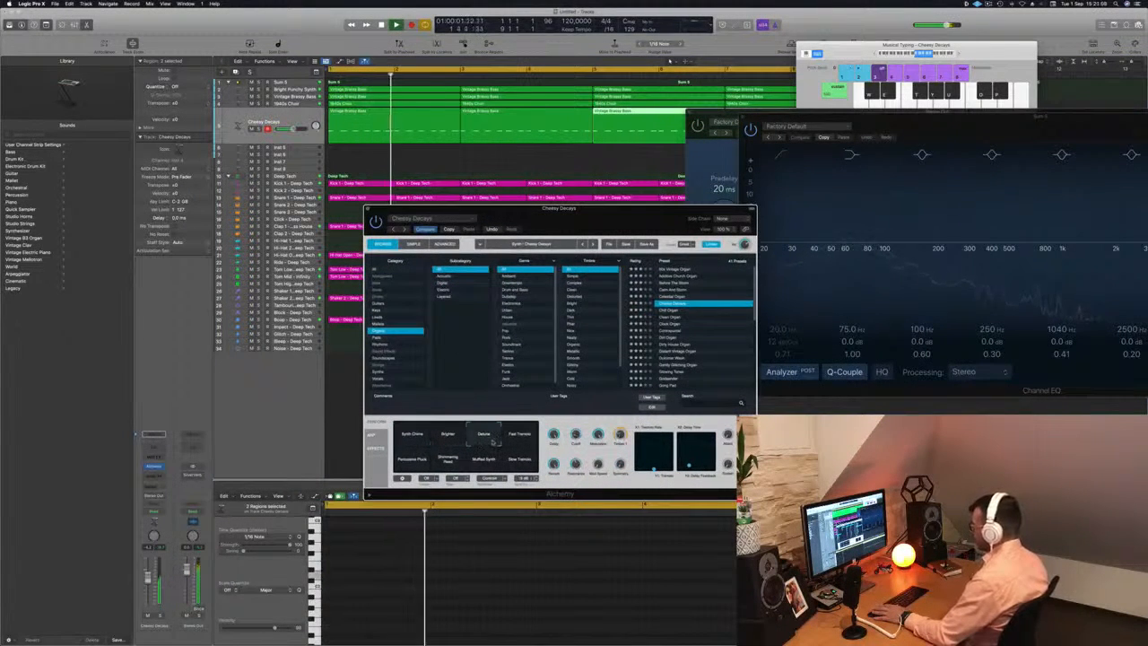
{"action": "left_click", "coordinate": [520, 442]}
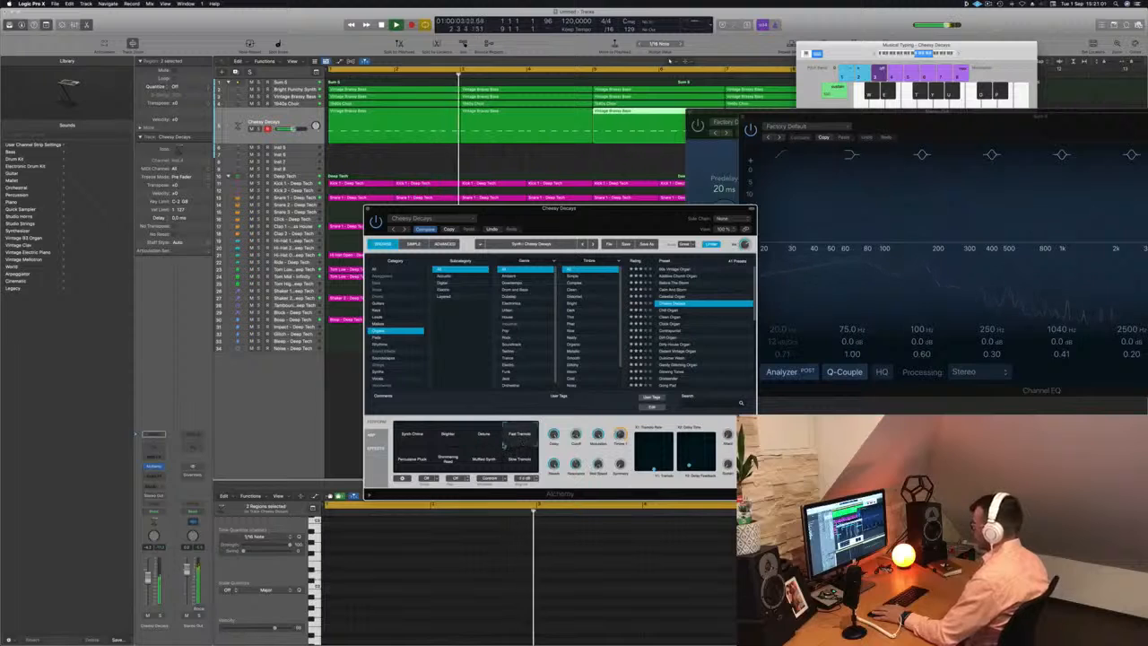
{"action": "left_click", "coordinate": [408, 462]}
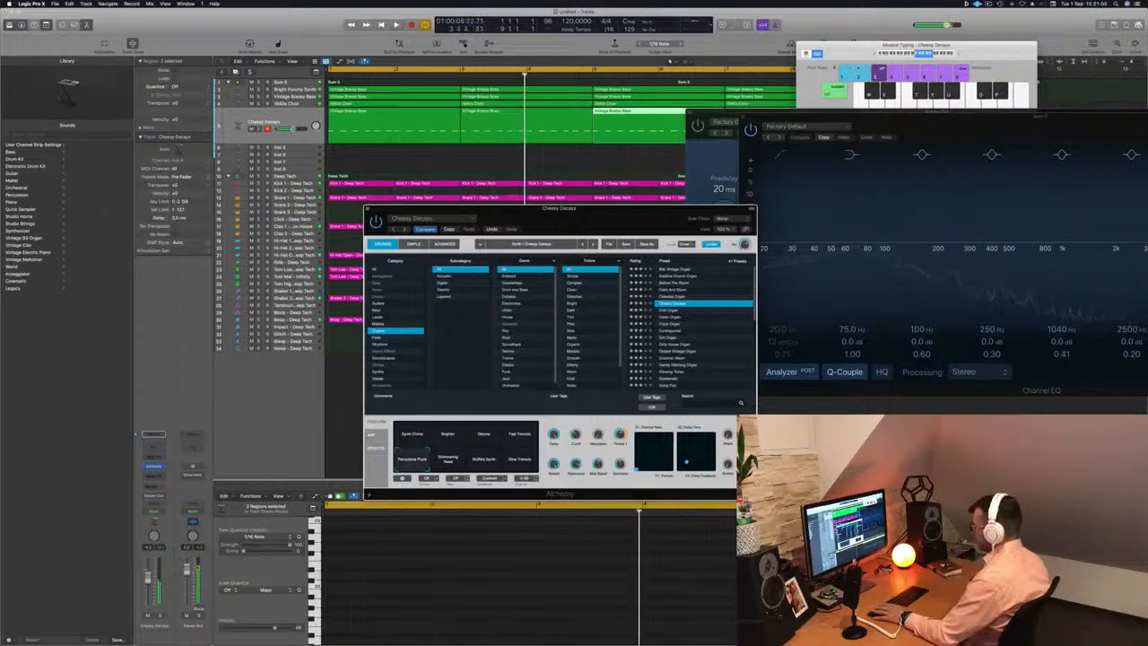
{"action": "left_click", "coordinate": [447, 459]}
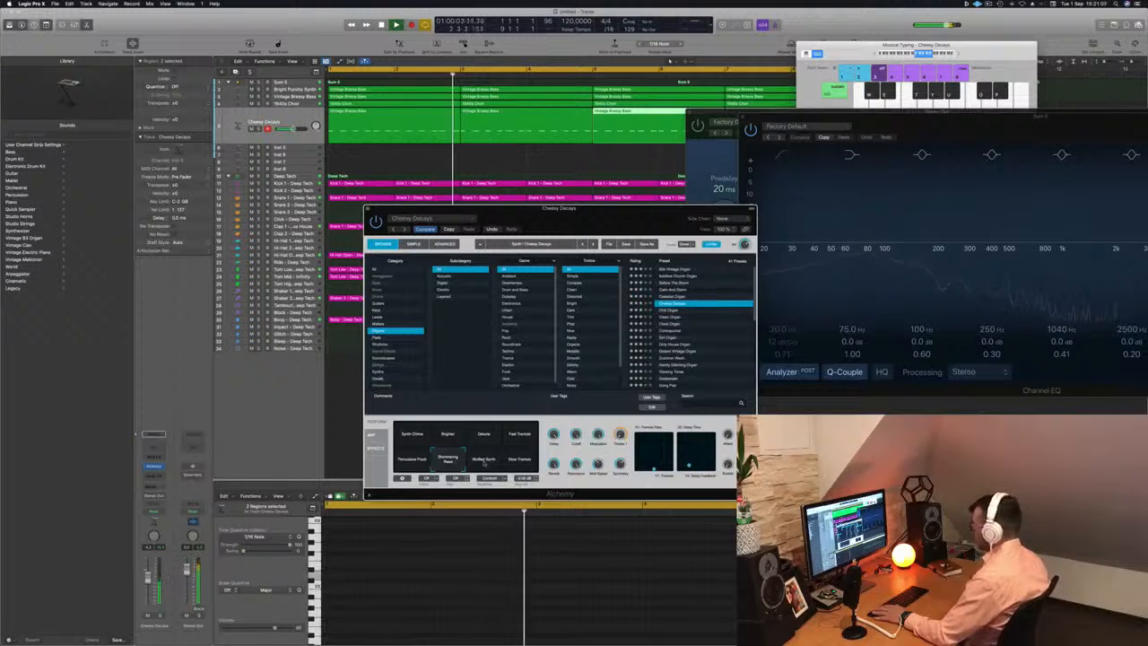
{"action": "left_click", "coordinate": [484, 463]}
{"action": "left_click", "coordinate": [520, 462]}
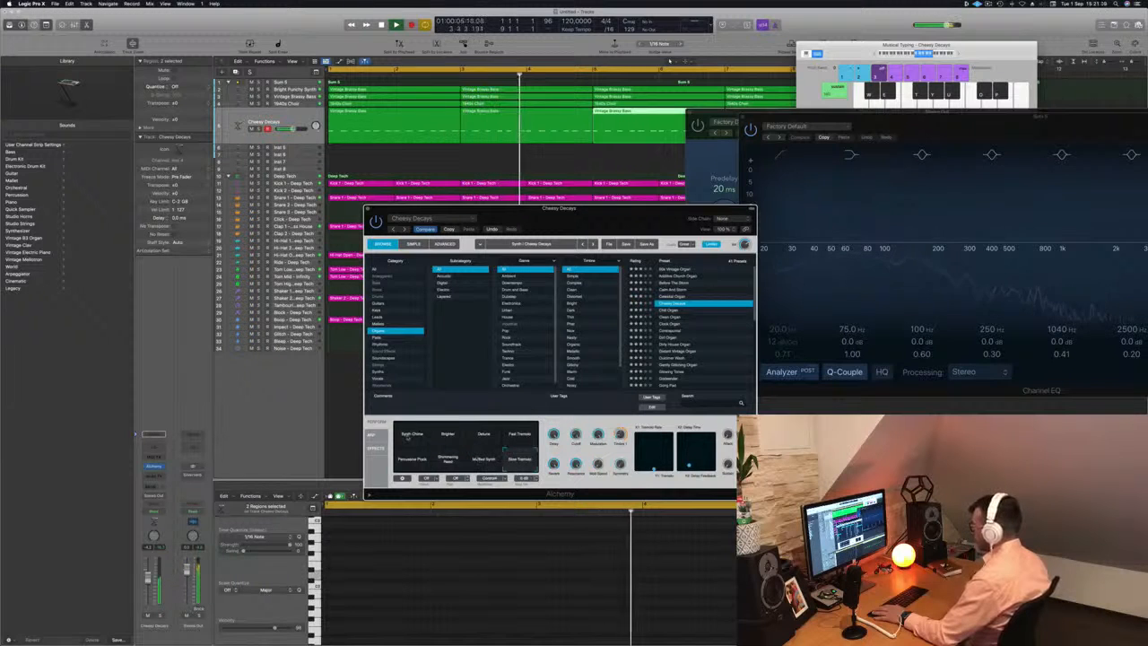
{"action": "left_click", "coordinate": [408, 436]}
{"action": "key", "text": "space"}
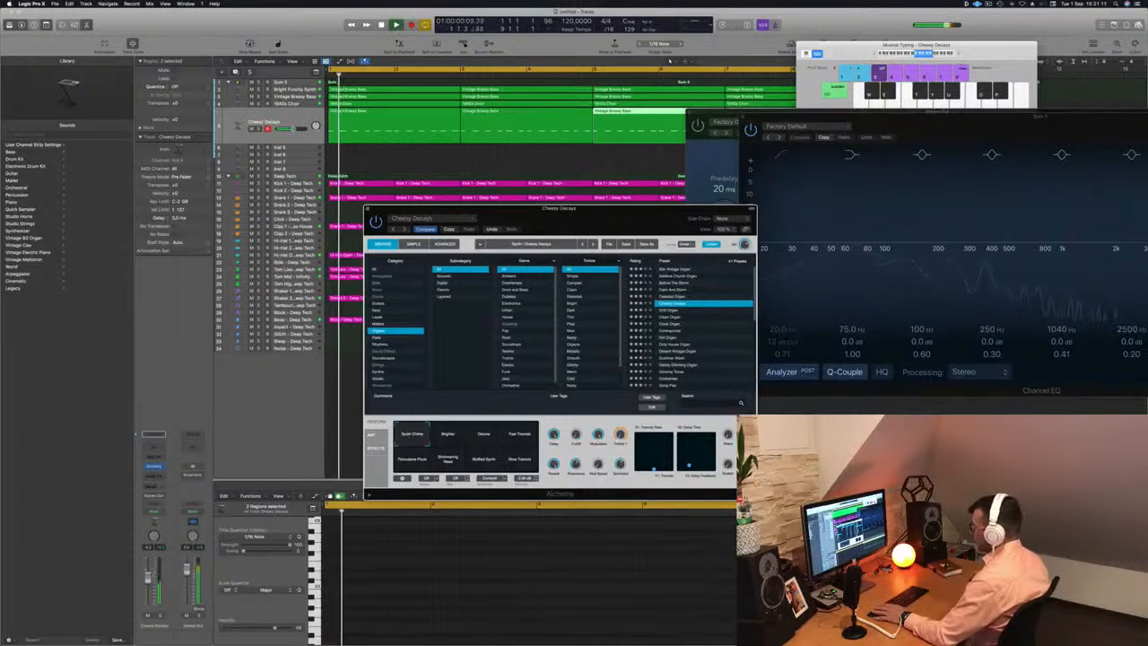
Replay the loop from the start and copy the Cheesy Decays plug-in settings
{"action": "left_click", "coordinate": [148, 576]}
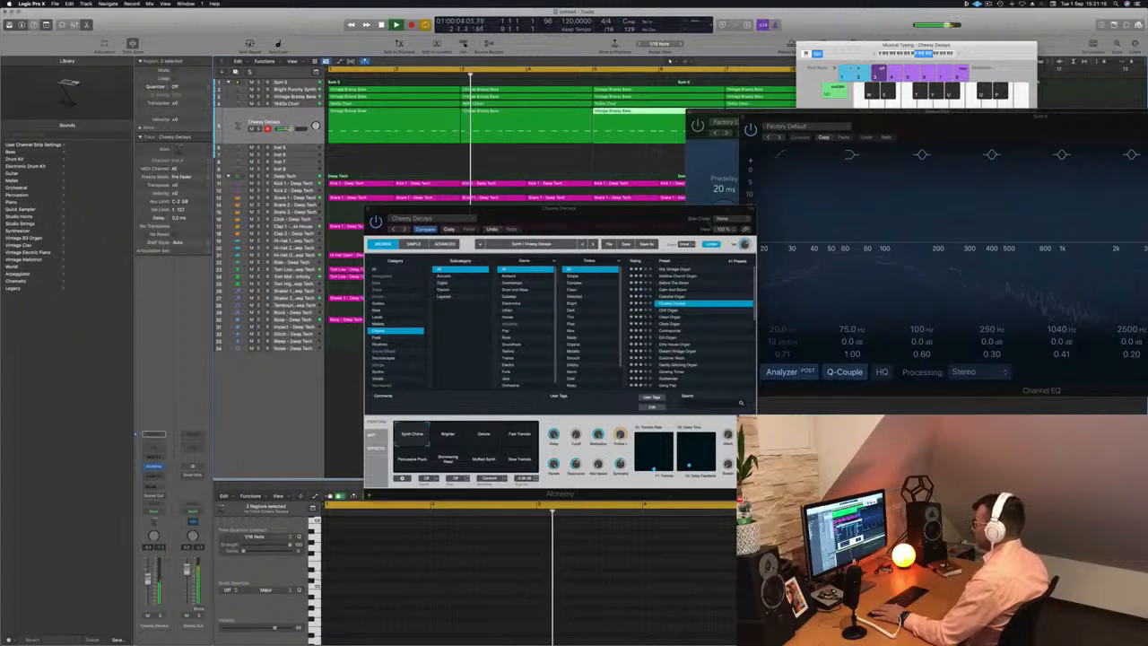
{"action": "key", "text": "space"}
{"action": "left_click", "coordinate": [448, 228]}
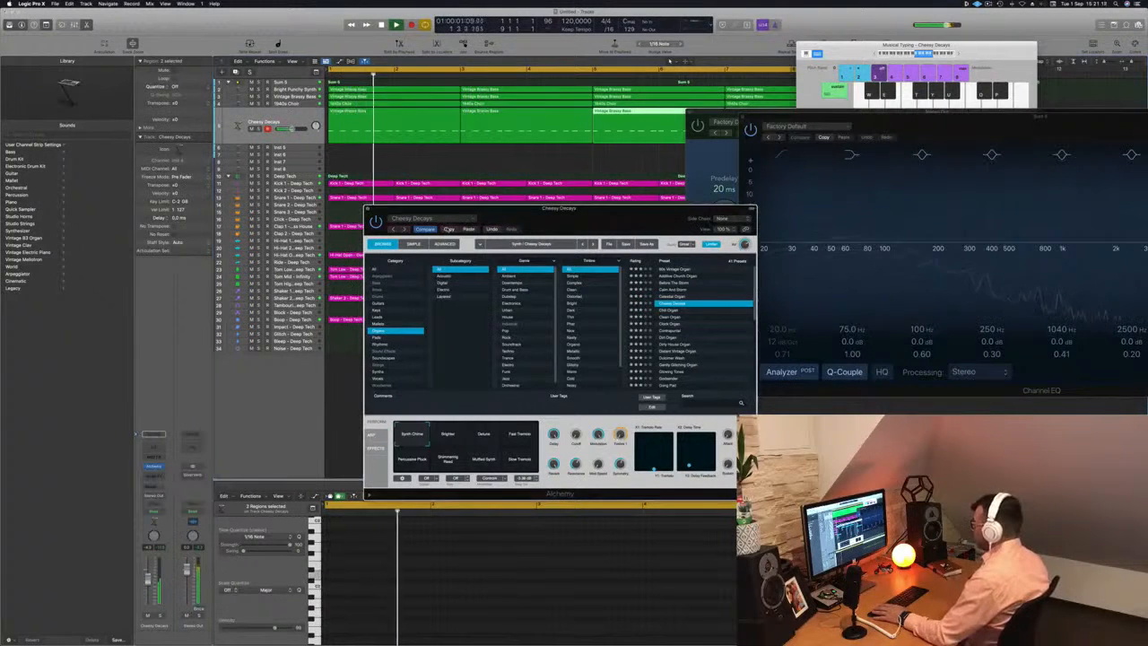
Audition the Chill Organ, Clean Organ, Clock Organ and Contrapuntal presets while the loop plays
{"action": "key", "text": "Down"}
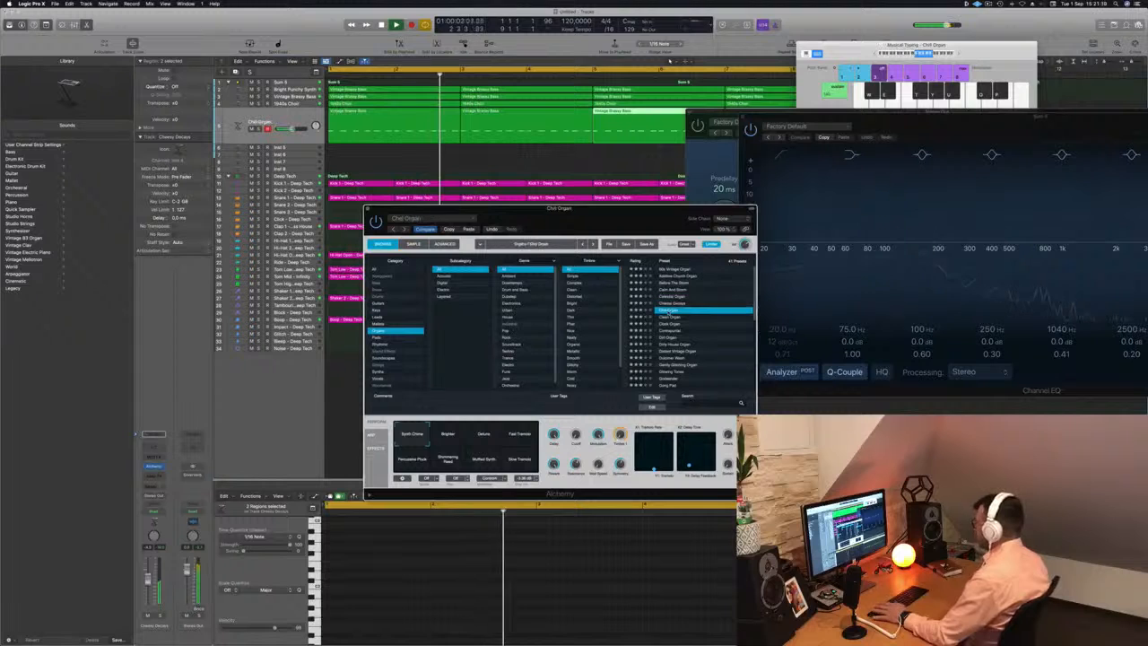
{"action": "key", "text": "Return"}
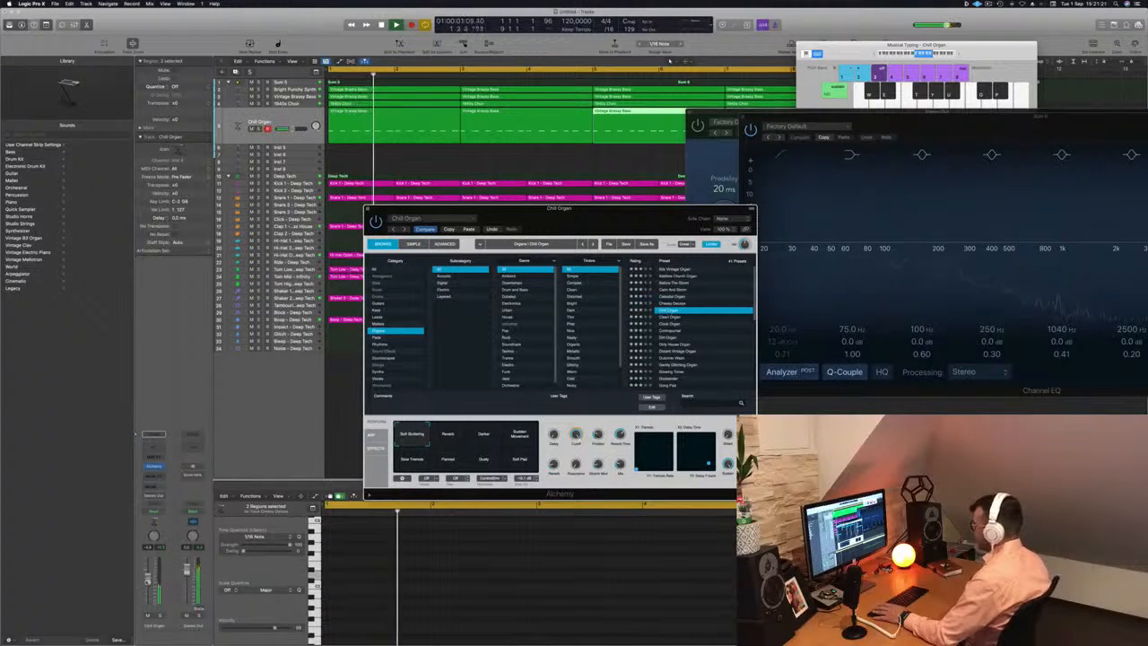
{"action": "left_click", "coordinate": [667, 319]}
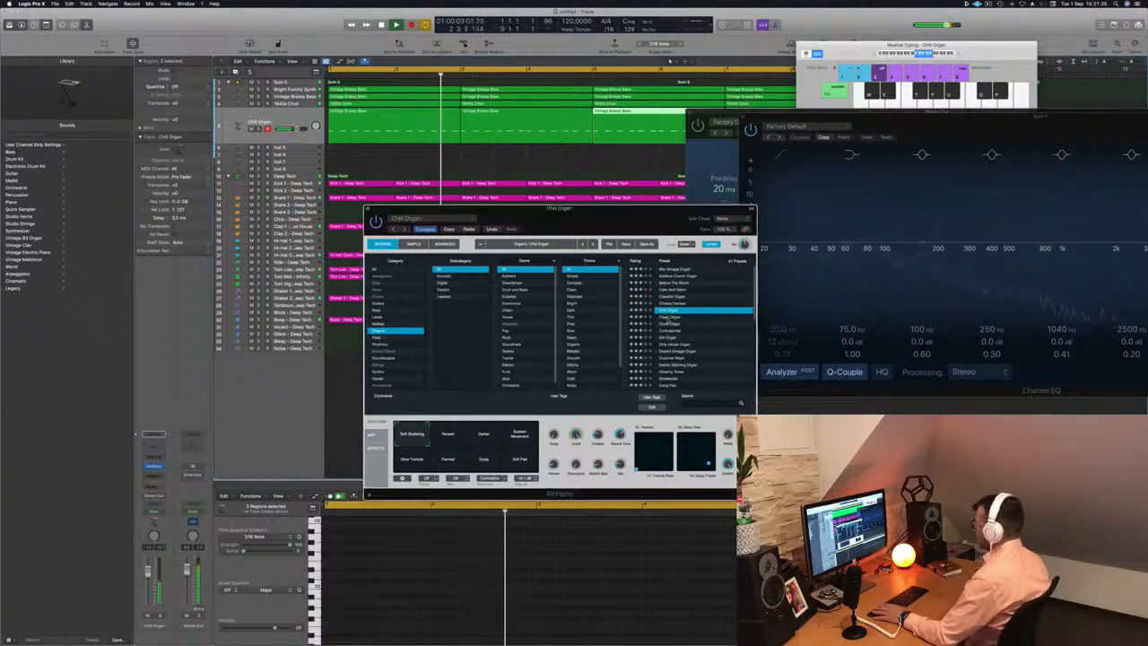
{"action": "left_click", "coordinate": [668, 318]}
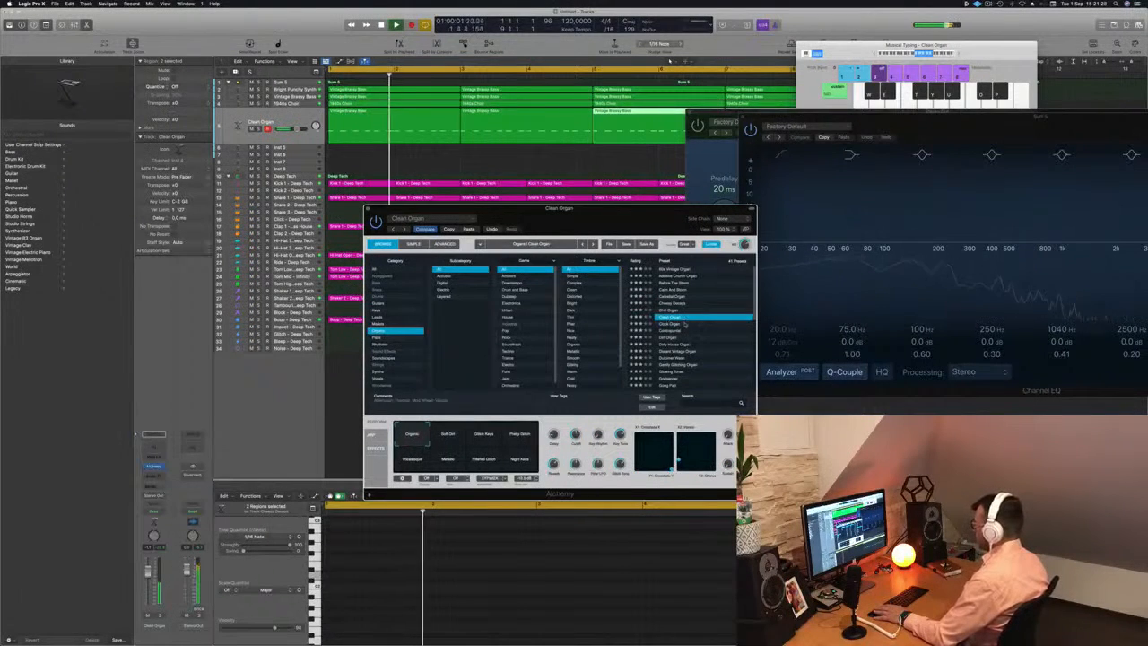
{"action": "left_click", "coordinate": [672, 325]}
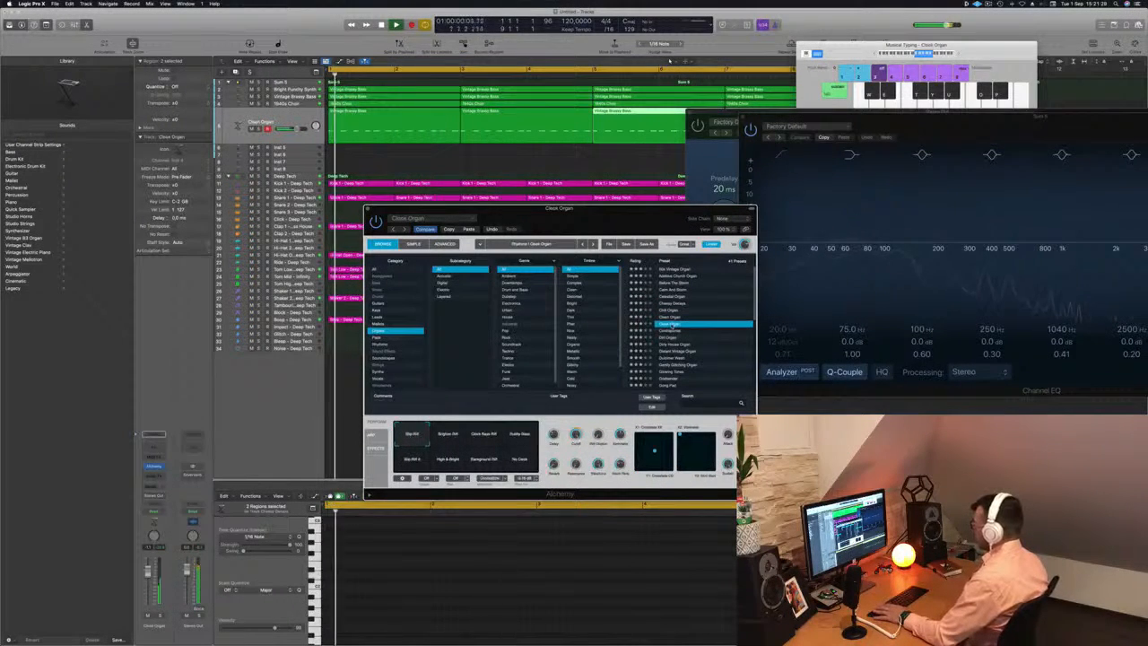
{"action": "left_click", "coordinate": [668, 331]}
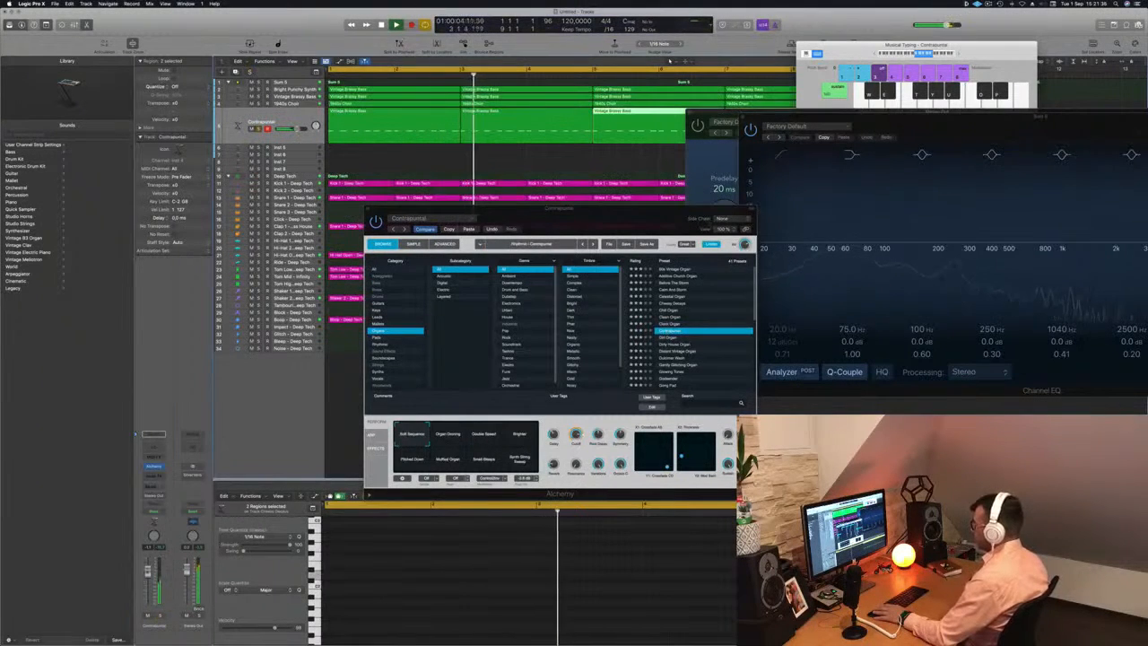
Try Contrapuntal's Double Speed and other variations, briefly soloing the track, then return to Soft Sequence
{"action": "left_click", "coordinate": [444, 438]}
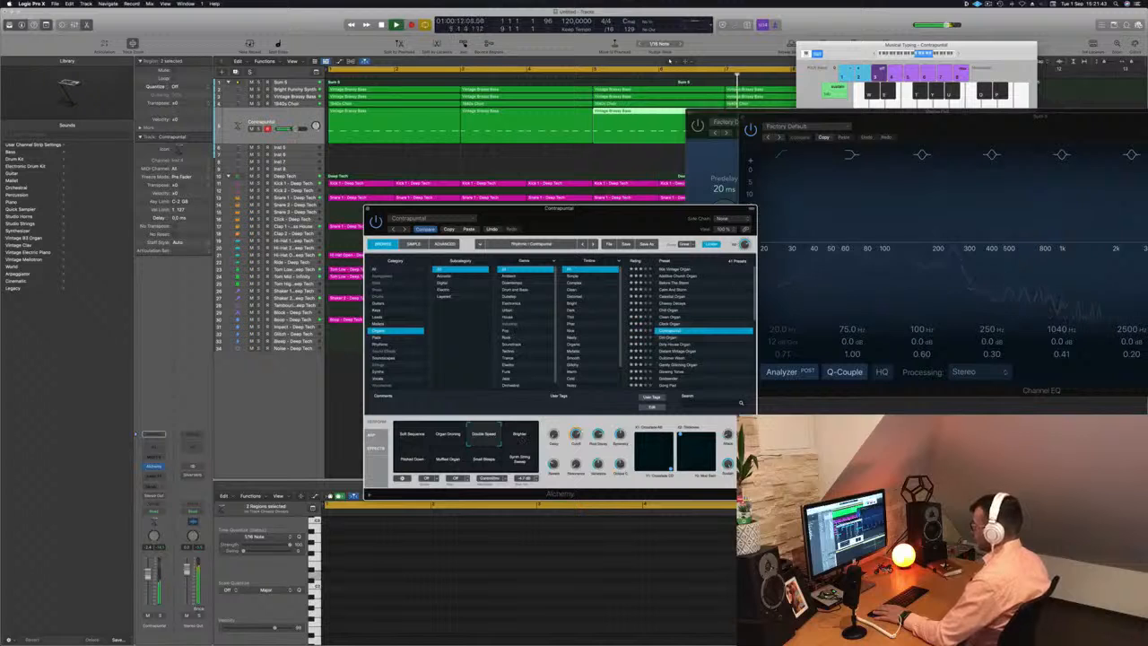
{"action": "left_click", "coordinate": [160, 617]}
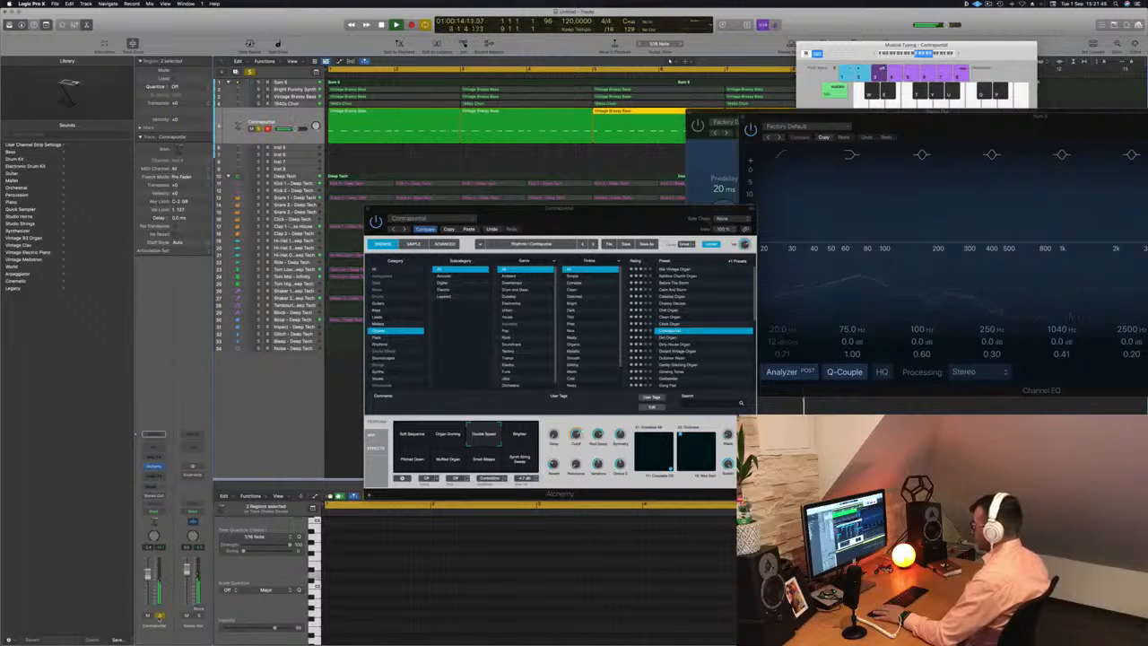
{"action": "left_click", "coordinate": [160, 617]}
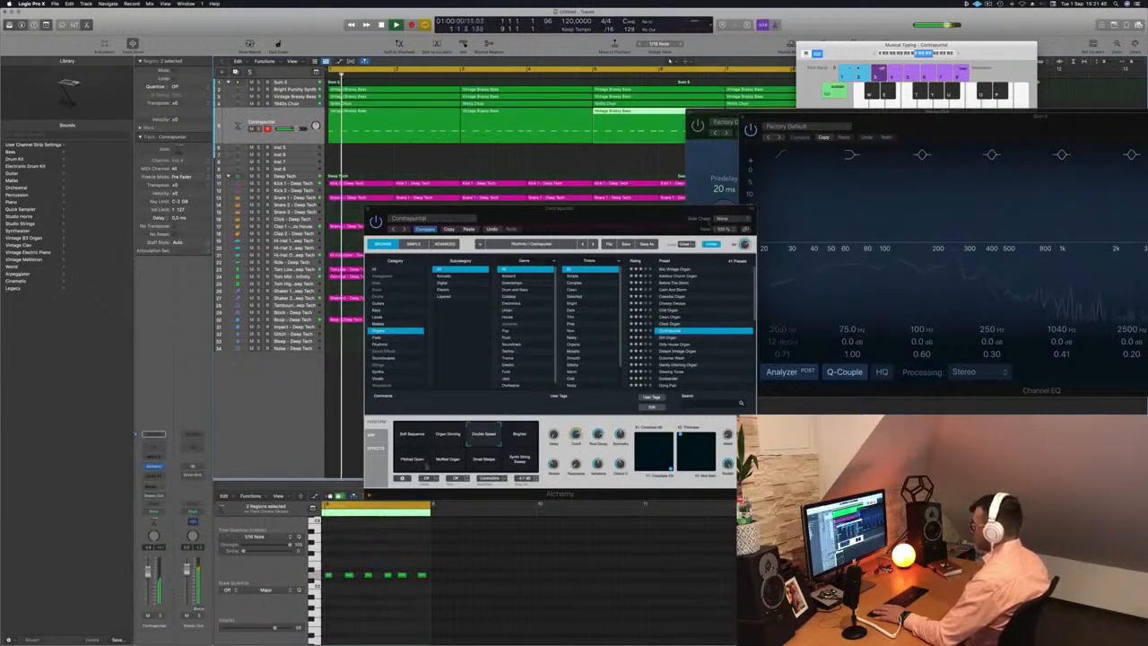
{"action": "left_click", "coordinate": [411, 466]}
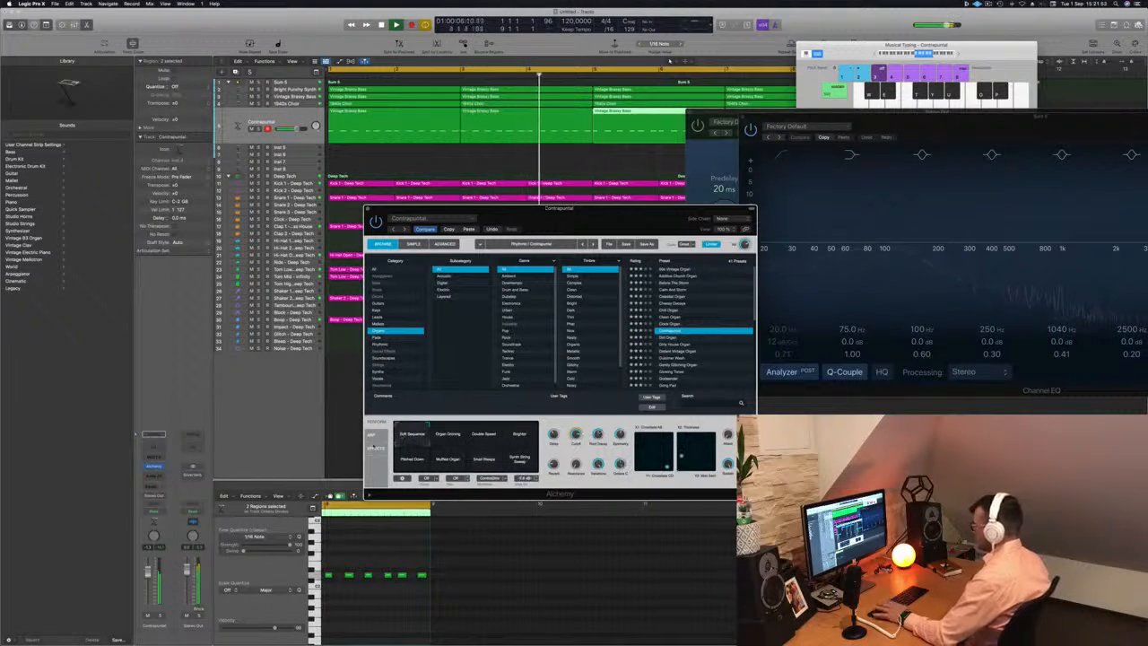
{"action": "key", "text": "Return"}
{"action": "left_click", "coordinate": [147, 573]}
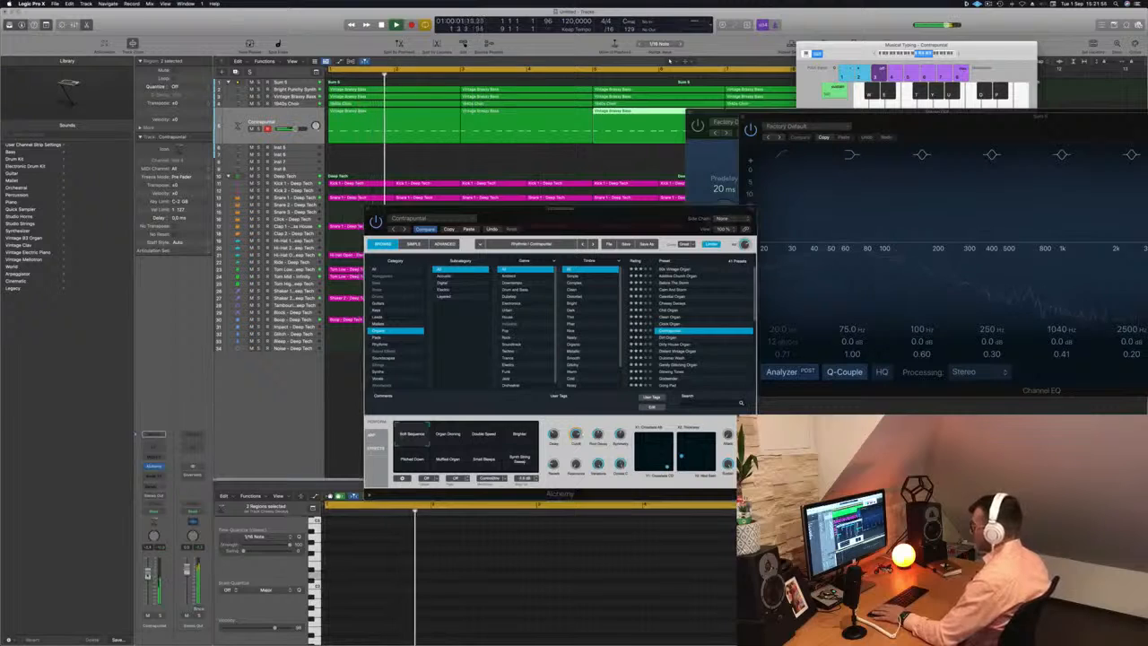
Try the Lonely Beacon and Gong Pad presets in the Organs category, then load Mellow Chimes
{"action": "scroll", "coordinate": [708, 341], "scroll_direction": "down", "scroll_amount": 2}
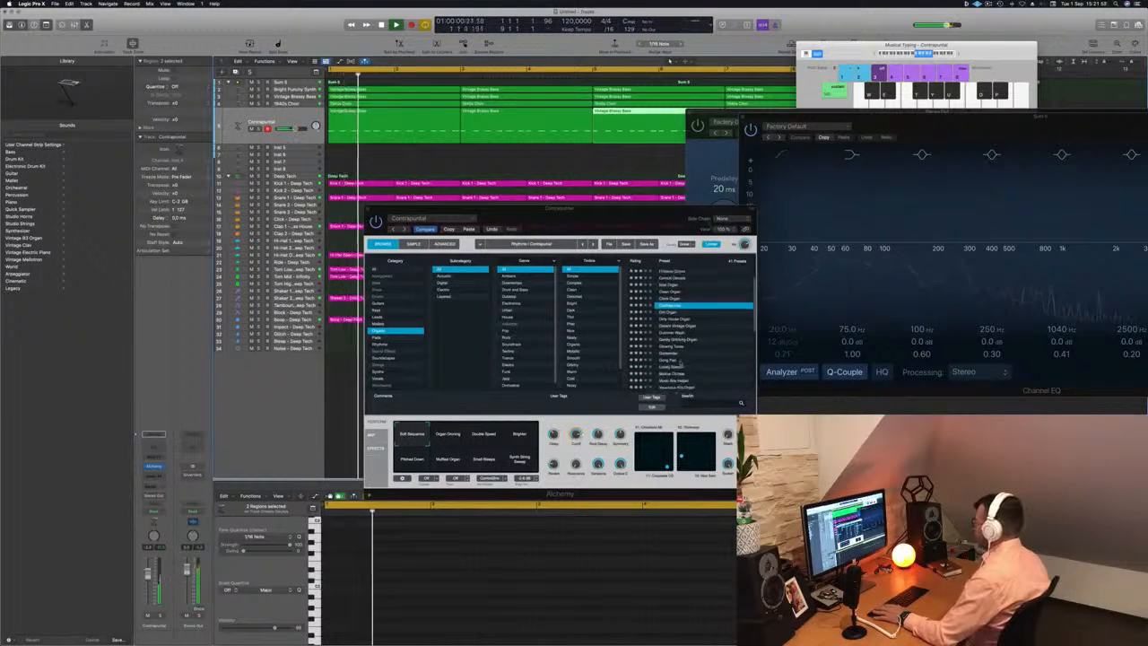
{"action": "left_click", "coordinate": [676, 359]}
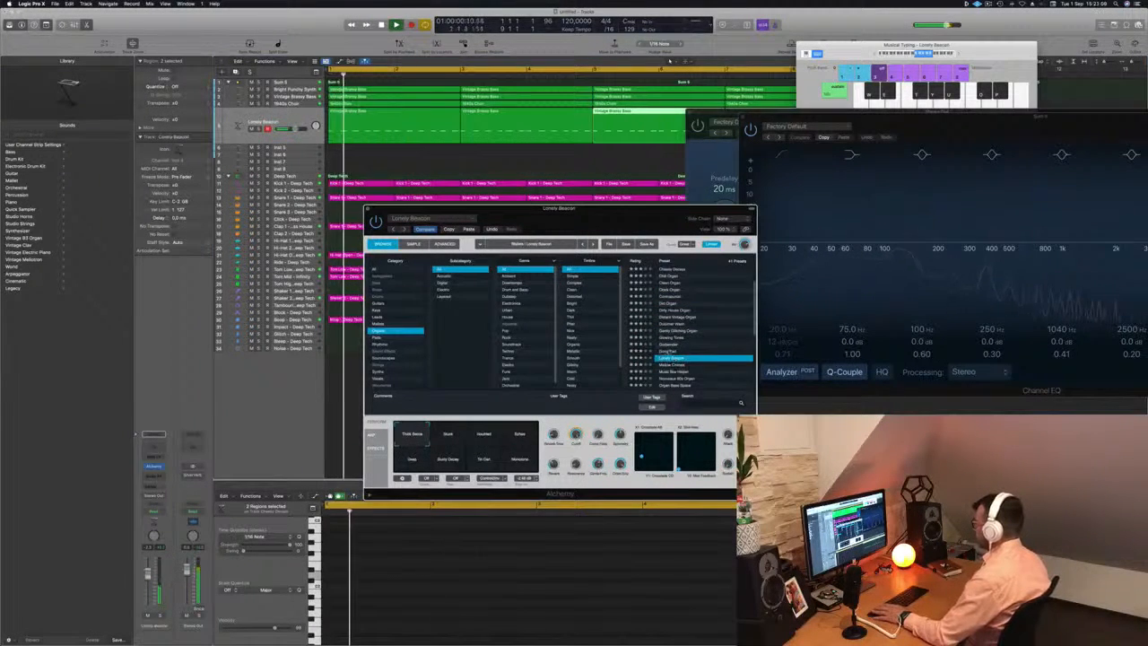
{"action": "left_click", "coordinate": [669, 351]}
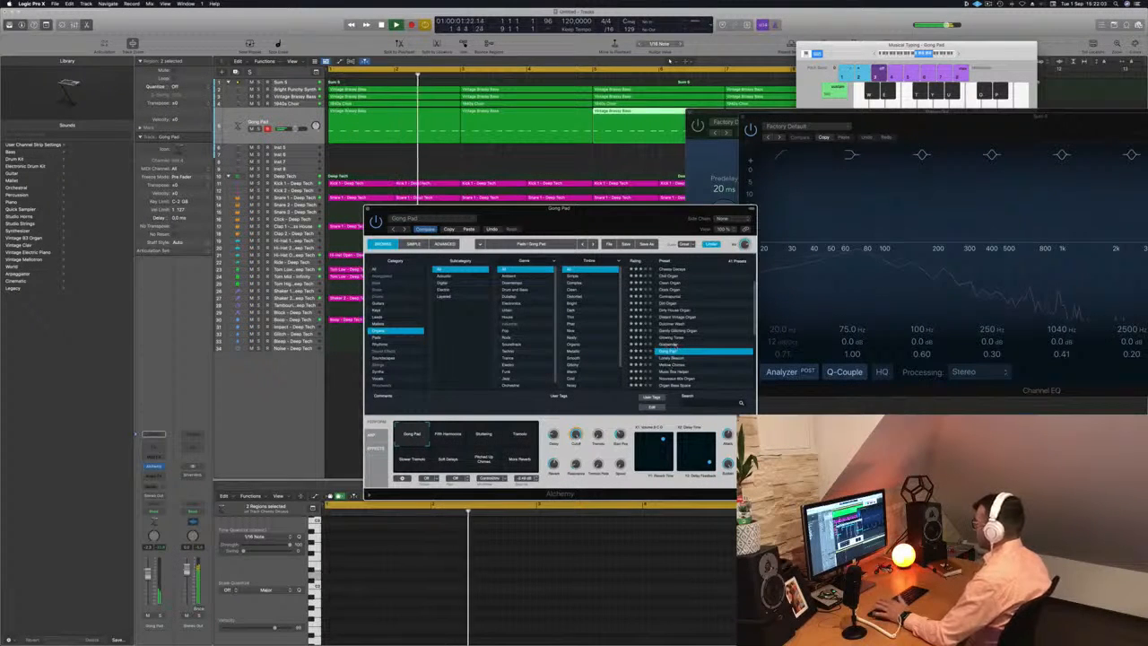
{"action": "key", "text": "Down"}
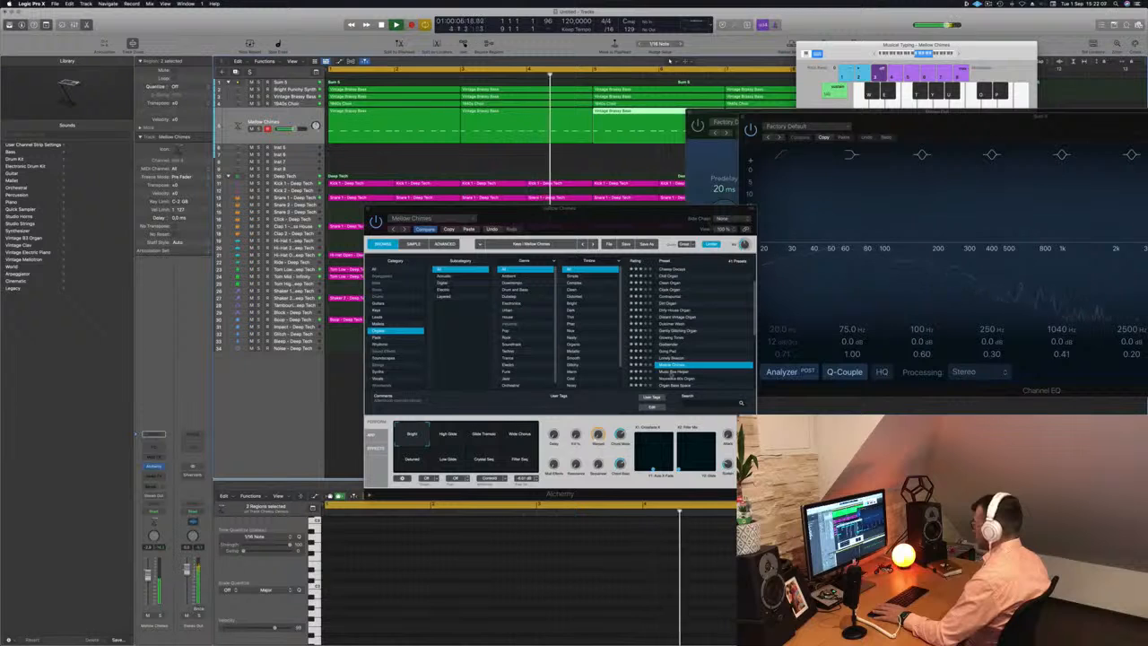
Try Mellow Chimes' Crystal Seq. variation, then audition the Music Box Helper, Nouveaux 80s Organ and Organ Bass Space presets
{"action": "left_click", "coordinate": [441, 436]}
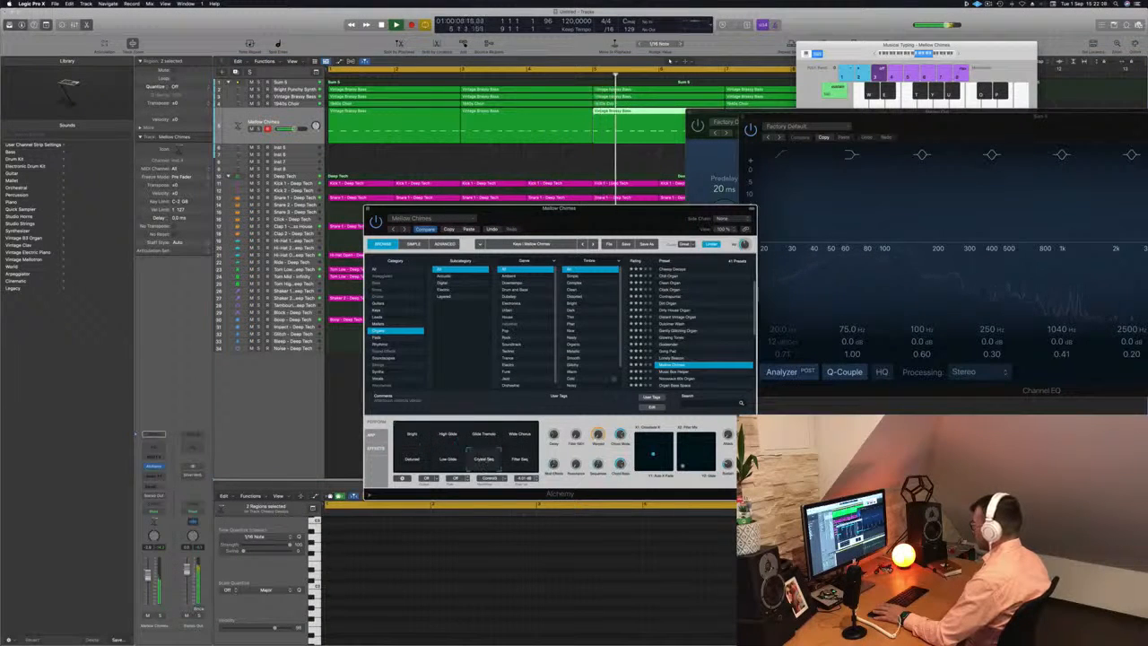
{"action": "left_click", "coordinate": [669, 371]}
{"action": "scroll", "coordinate": [677, 354], "scroll_direction": "down", "scroll_amount": 2}
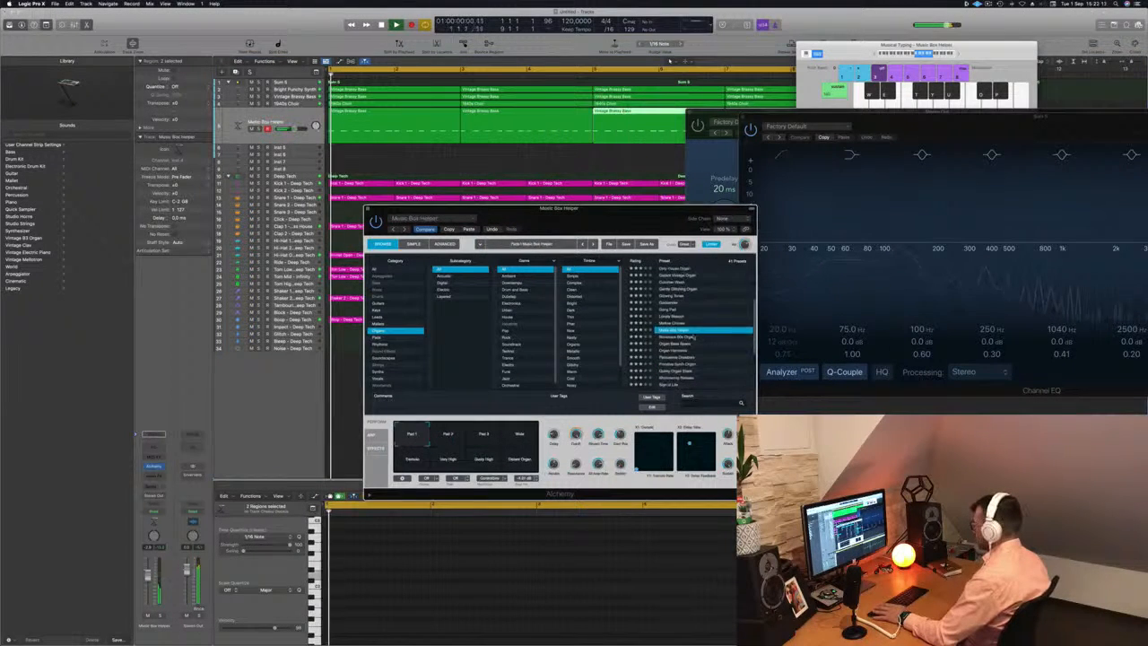
{"action": "left_click", "coordinate": [682, 337]}
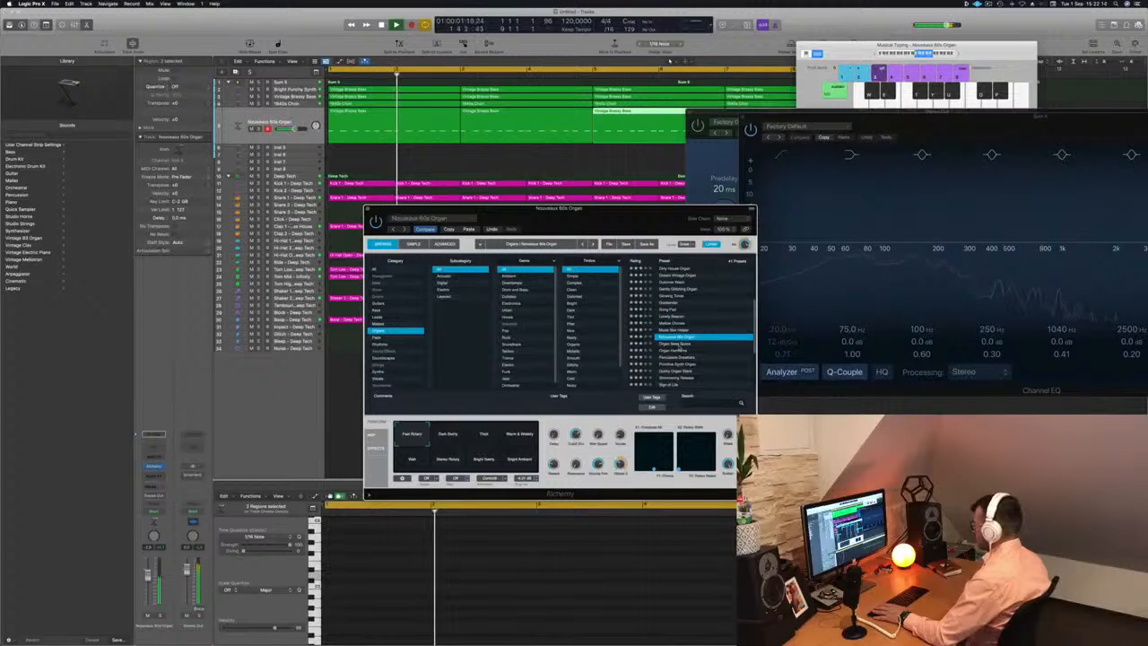
{"action": "left_click", "coordinate": [680, 344]}
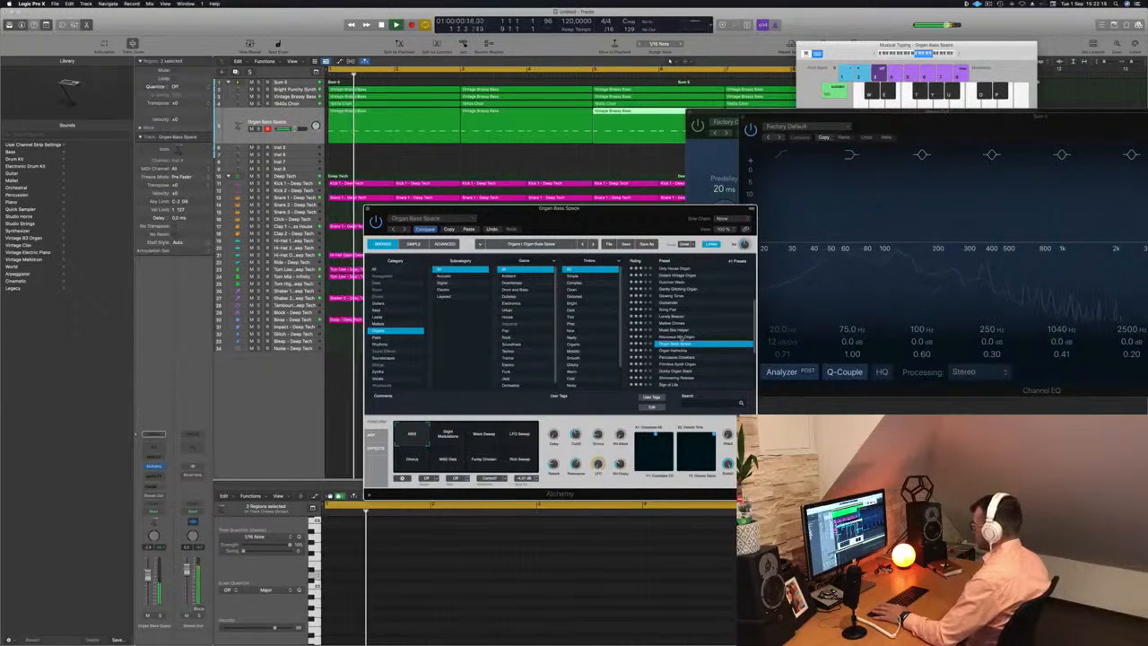
Audition the Primitive Synth Organ and Quirky Organ Stack presets, then load Shimmering Release
{"action": "scroll", "coordinate": [715, 337], "scroll_direction": "down", "scroll_amount": 2}
{"action": "left_click", "coordinate": [681, 327]}
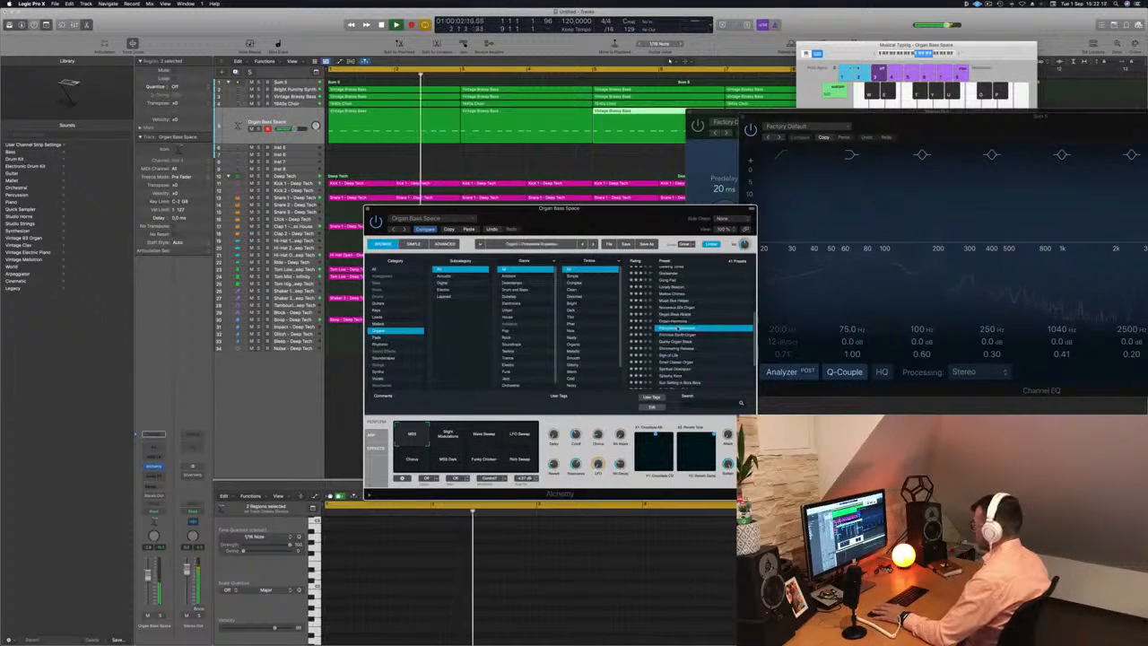
{"action": "left_click", "coordinate": [690, 334]}
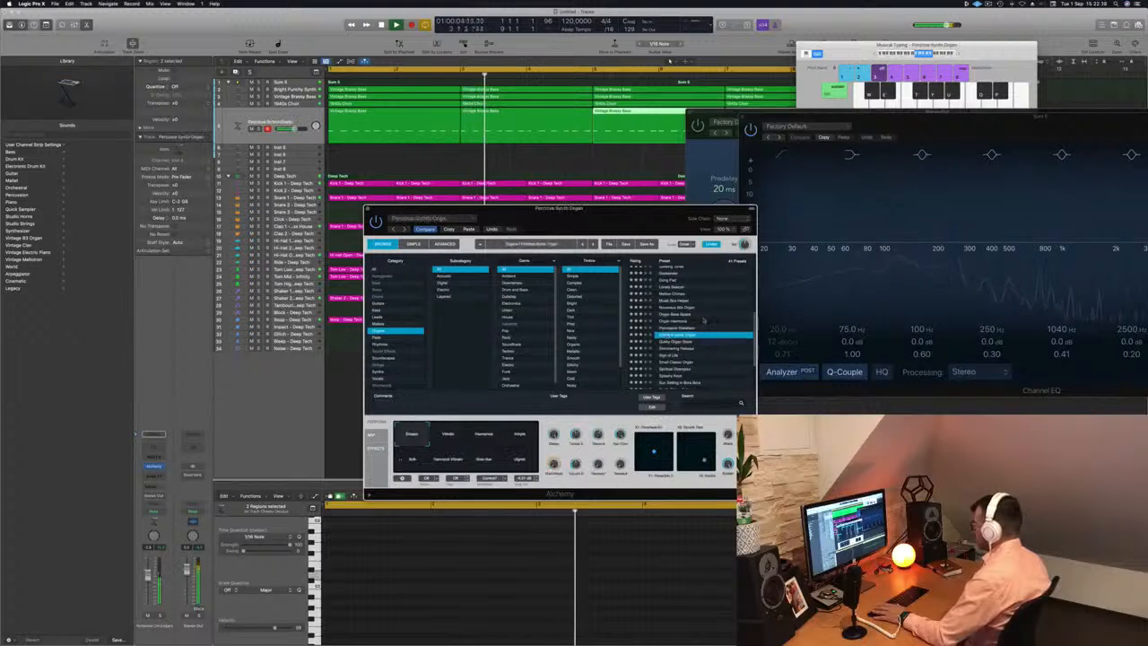
{"action": "scroll", "coordinate": [716, 314], "scroll_direction": "down", "scroll_amount": 2}
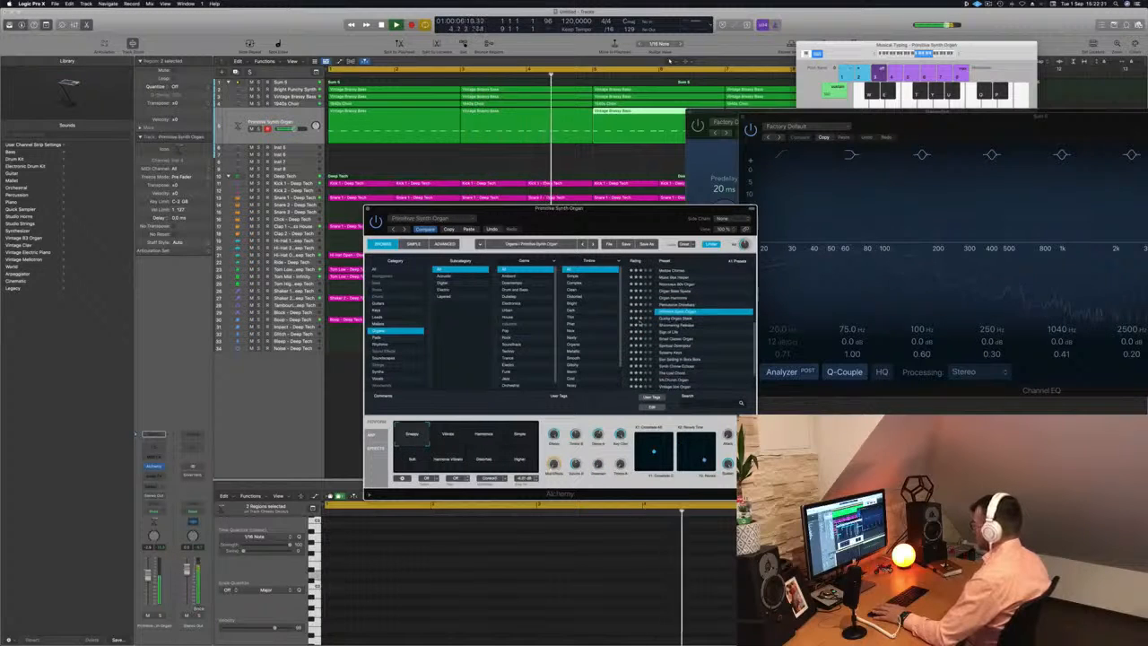
{"action": "left_click", "coordinate": [708, 319]}
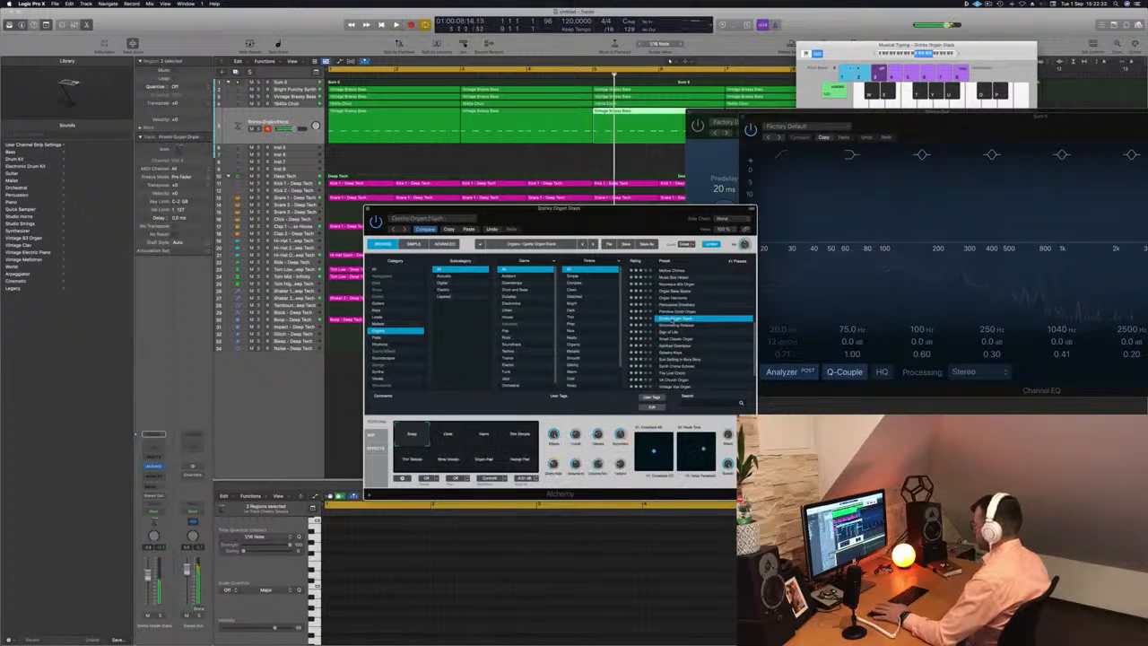
{"action": "left_click", "coordinate": [677, 324]}
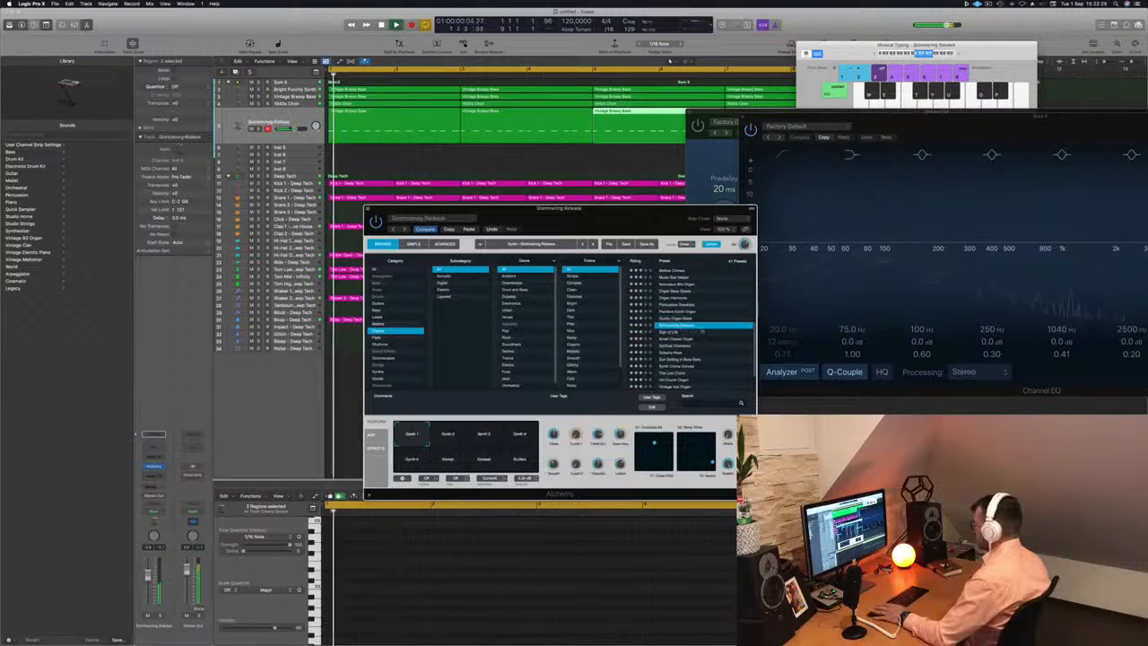
Try Shimmering Release's Synth 2 and Synth 4 variations, then return to Synth 1
{"action": "left_click_drag", "start_coordinate": [591, 220], "coordinate": [614, 219]}
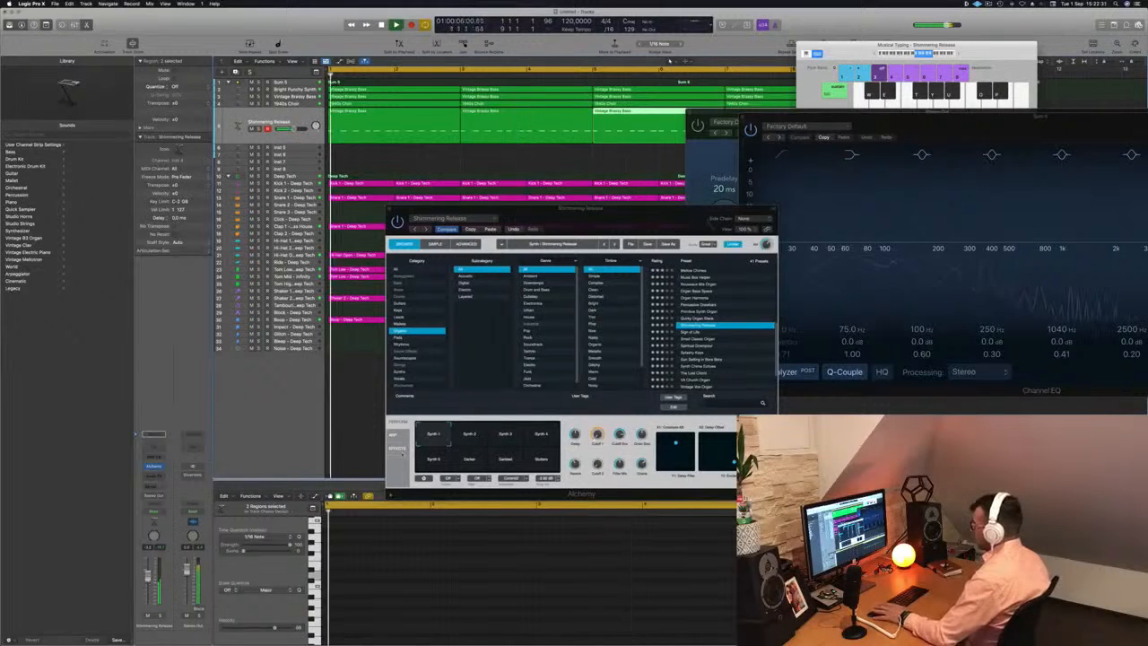
{"action": "left_click", "coordinate": [468, 438]}
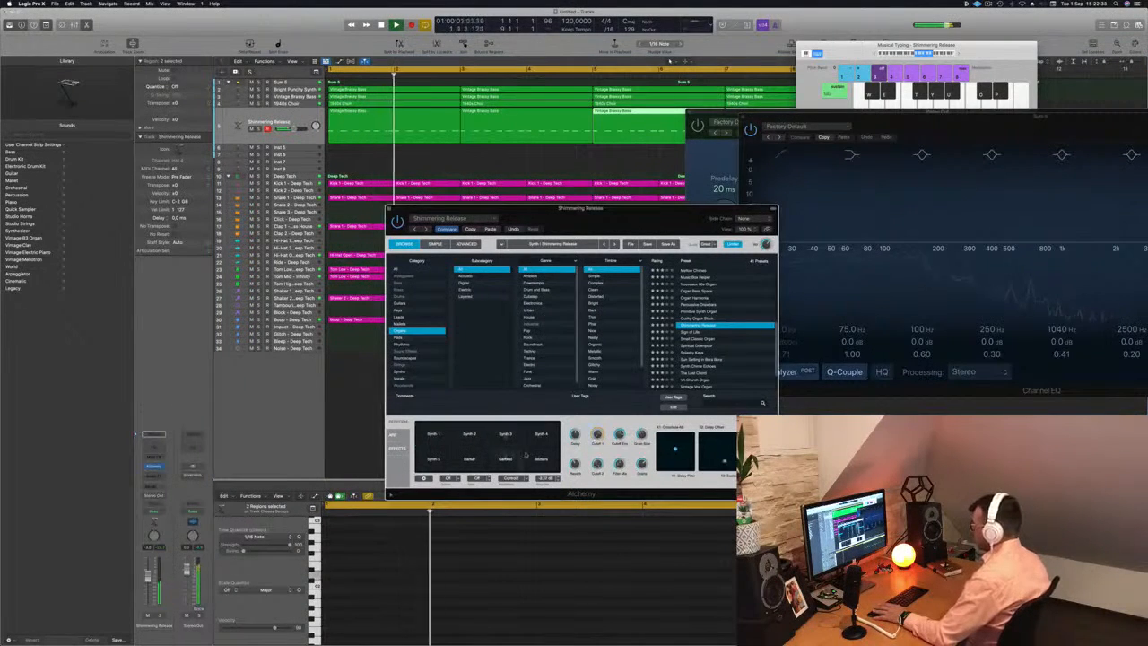
{"action": "left_click", "coordinate": [541, 437]}
{"action": "left_click", "coordinate": [434, 437]}
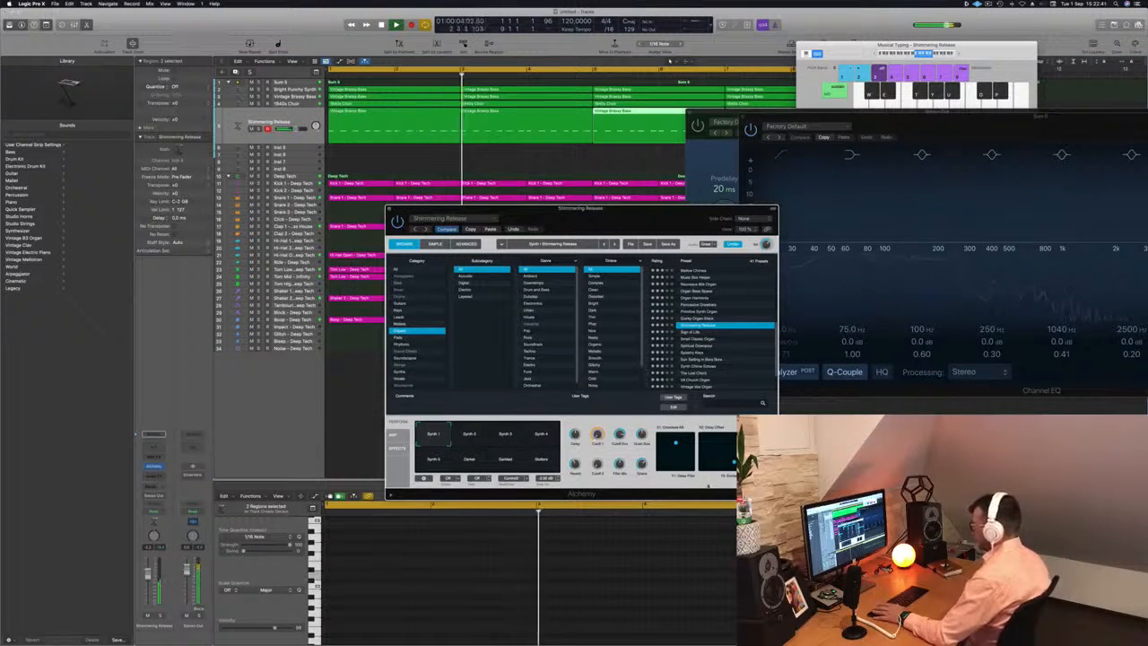
Listen to the Shimmering Release track briefly in solo, then replay the full loop from the start
{"action": "left_click", "coordinate": [161, 615]}
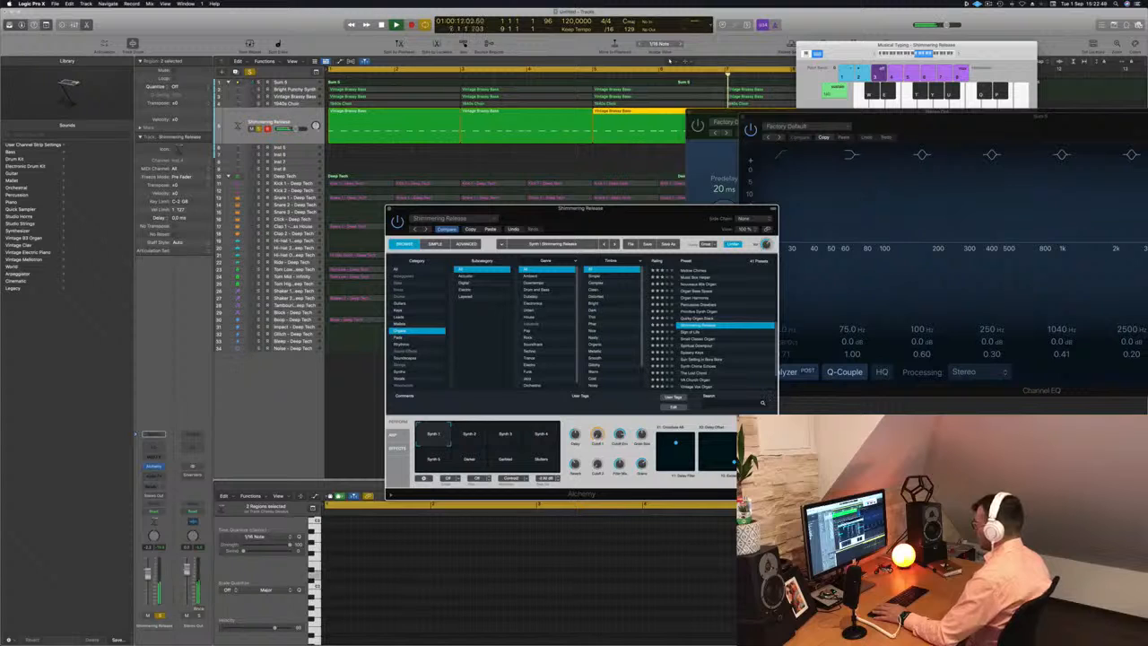
{"action": "left_click", "coordinate": [161, 615]}
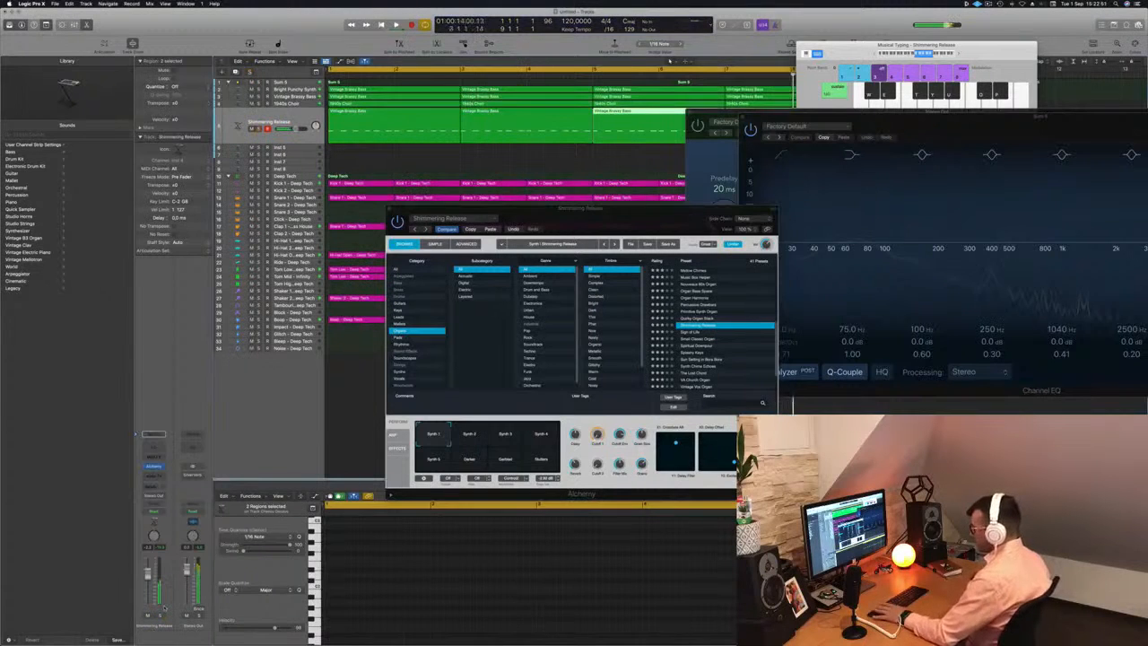
{"action": "key", "text": "Return"}
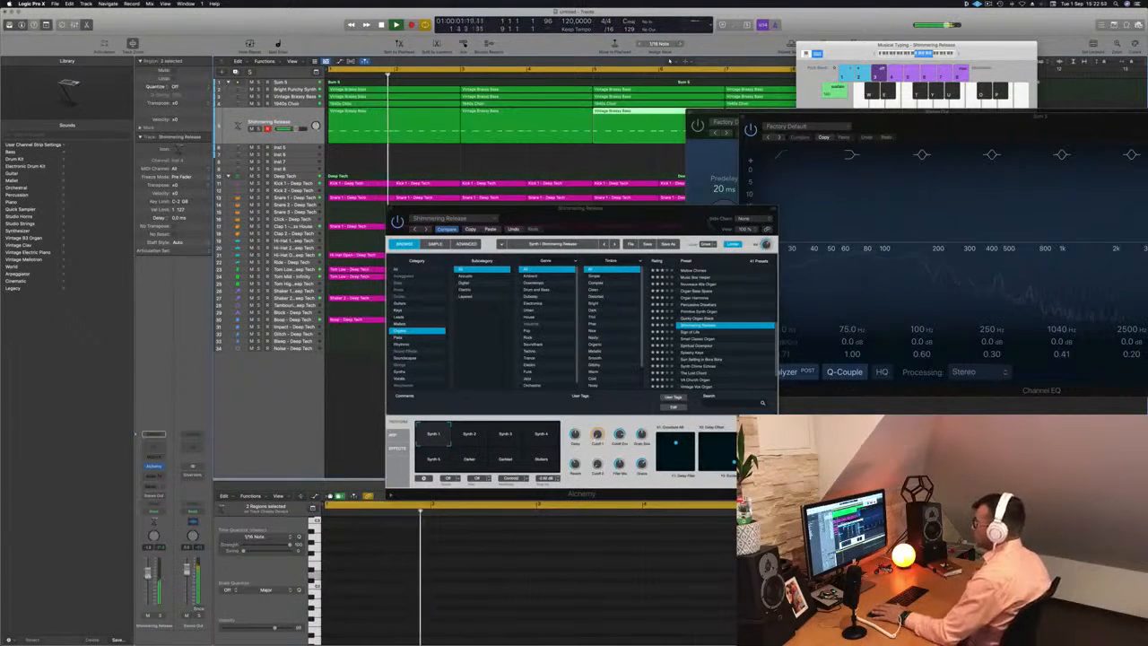
Compare Shimmering Release's Darker, Synth 5, Synth 4, Synth 3 and Synth 2 variations in the loop, then return to Synth 1
{"action": "left_click_drag", "start_coordinate": [677, 208], "coordinate": [512, 244]}
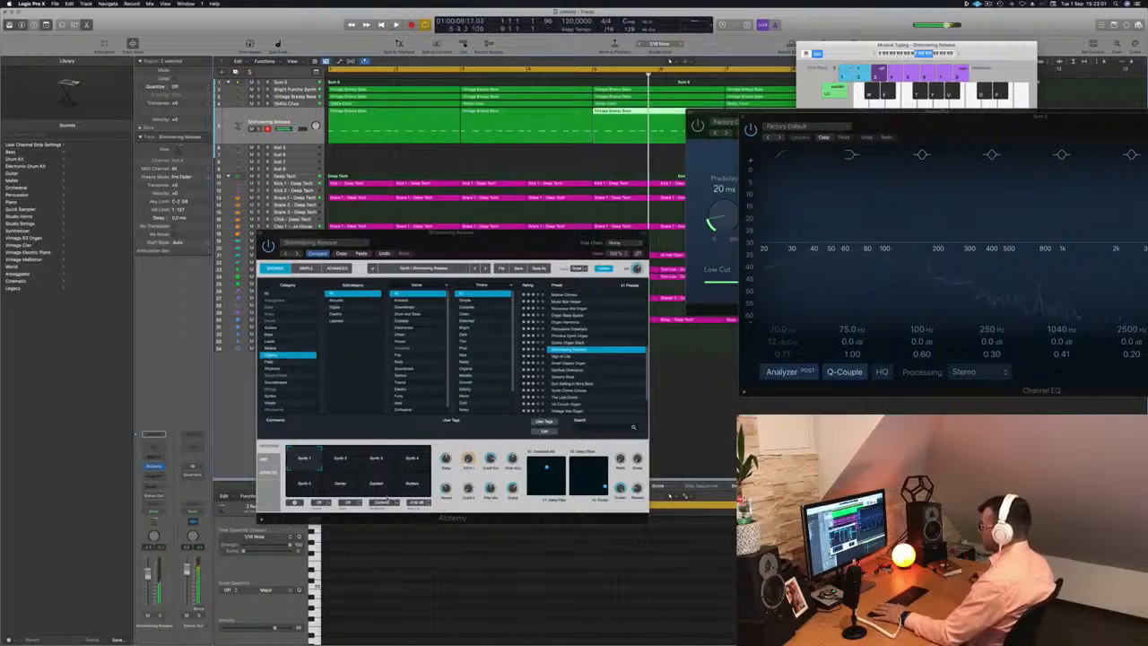
{"action": "left_click", "coordinate": [405, 491]}
{"action": "left_click", "coordinate": [380, 487]}
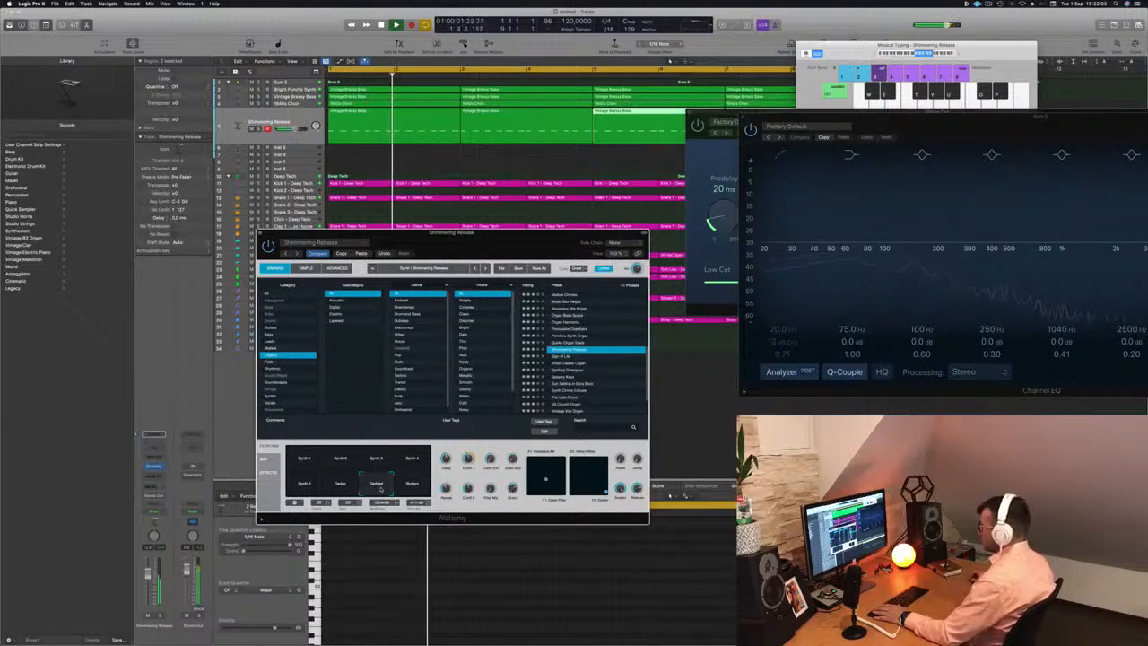
{"action": "left_click", "coordinate": [338, 488]}
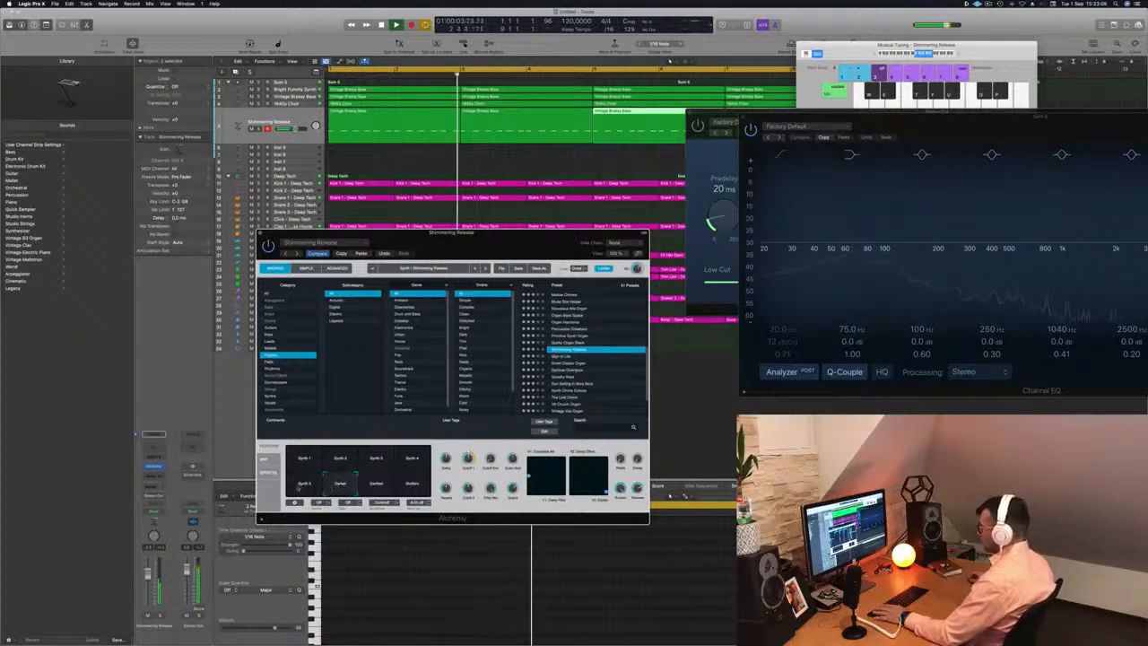
{"action": "left_click", "coordinate": [301, 487]}
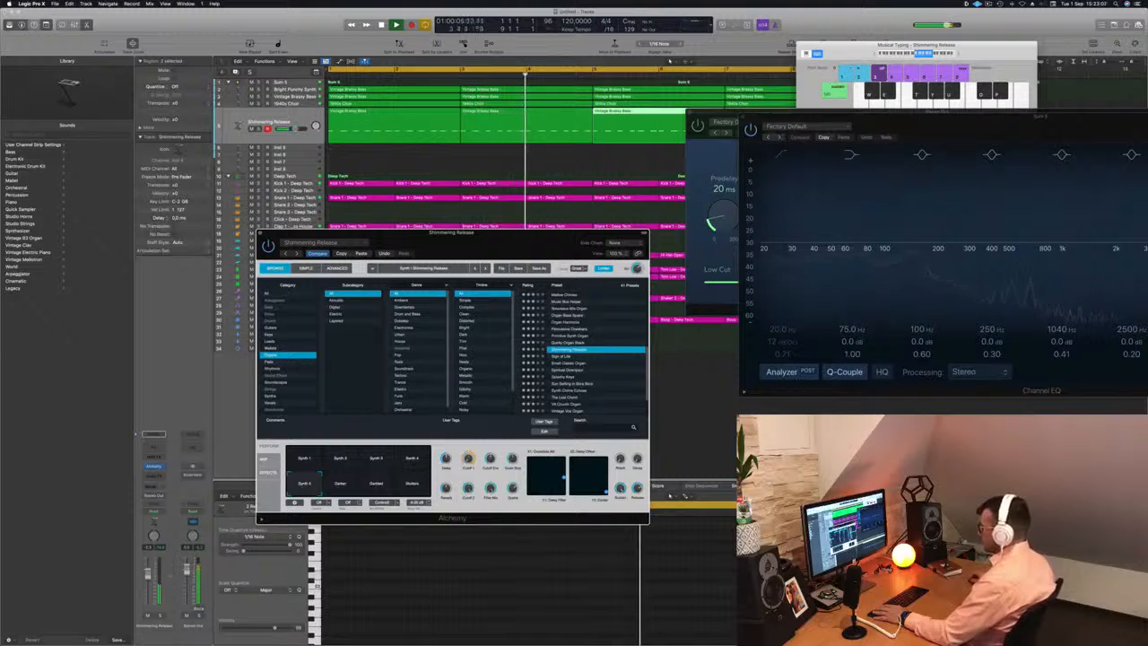
{"action": "left_click", "coordinate": [412, 459]}
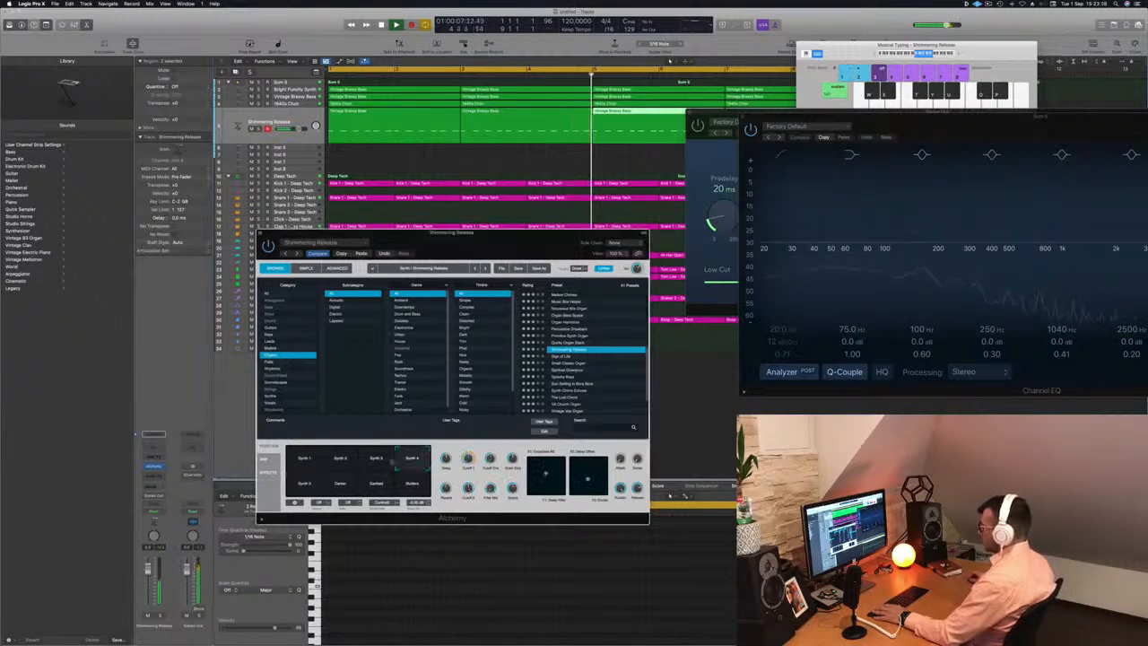
{"action": "left_click", "coordinate": [368, 461]}
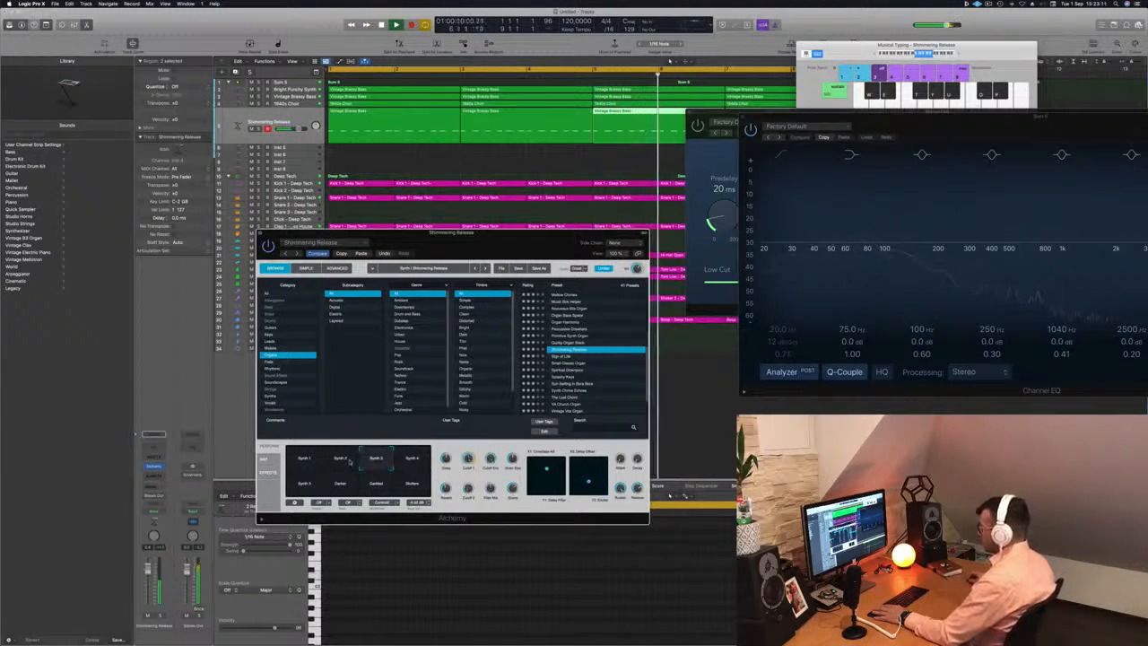
{"action": "left_click", "coordinate": [345, 461]}
{"action": "left_click", "coordinate": [304, 459]}
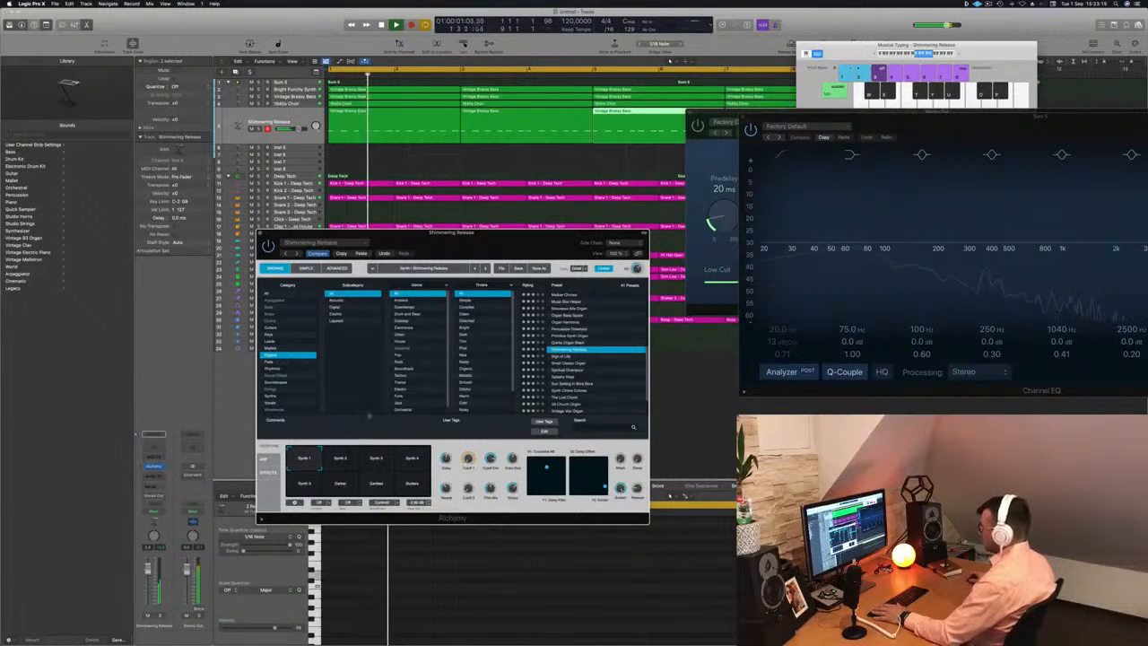
Check the Synth 1 sound in solo once more, then replay the full mix from the start with the Alchemy window moved aside
{"action": "left_click", "coordinate": [159, 616]}
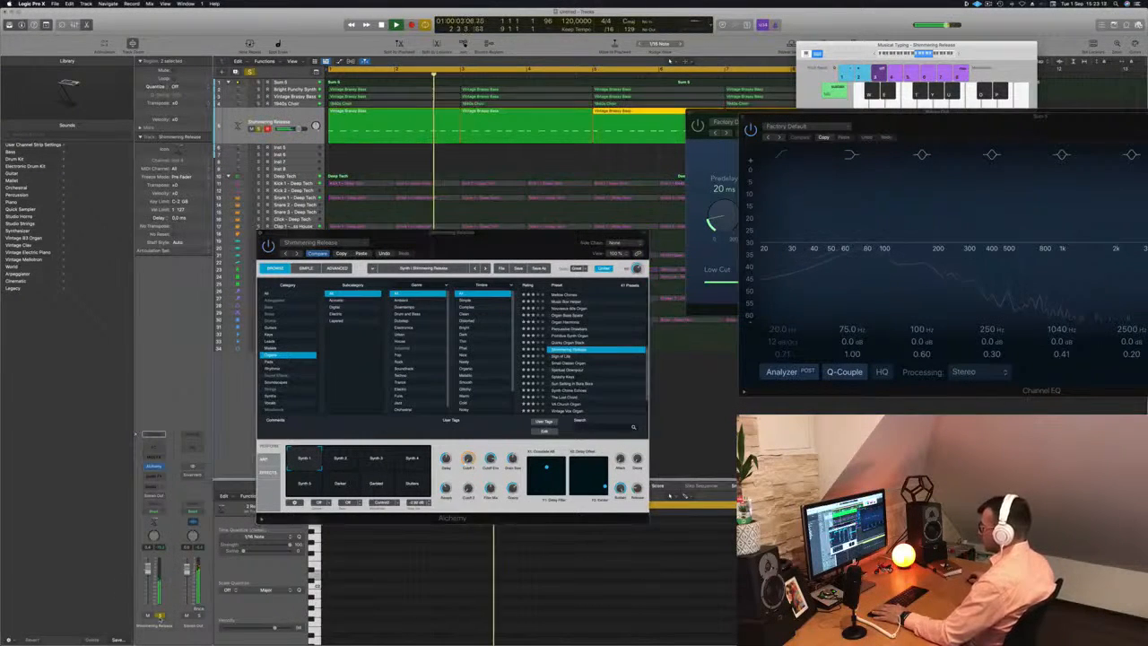
{"action": "key", "text": "s"}
{"action": "key", "text": "Return"}
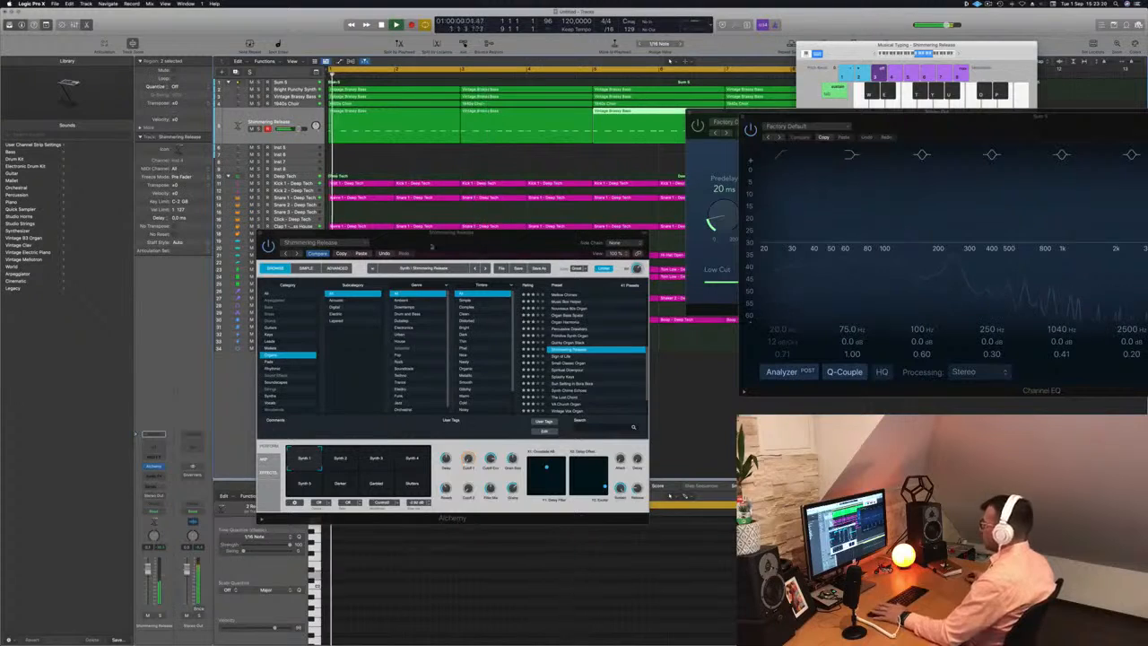
{"action": "left_click_drag", "start_coordinate": [473, 235], "coordinate": [876, 245]}
{"action": "key", "text": "Return"}
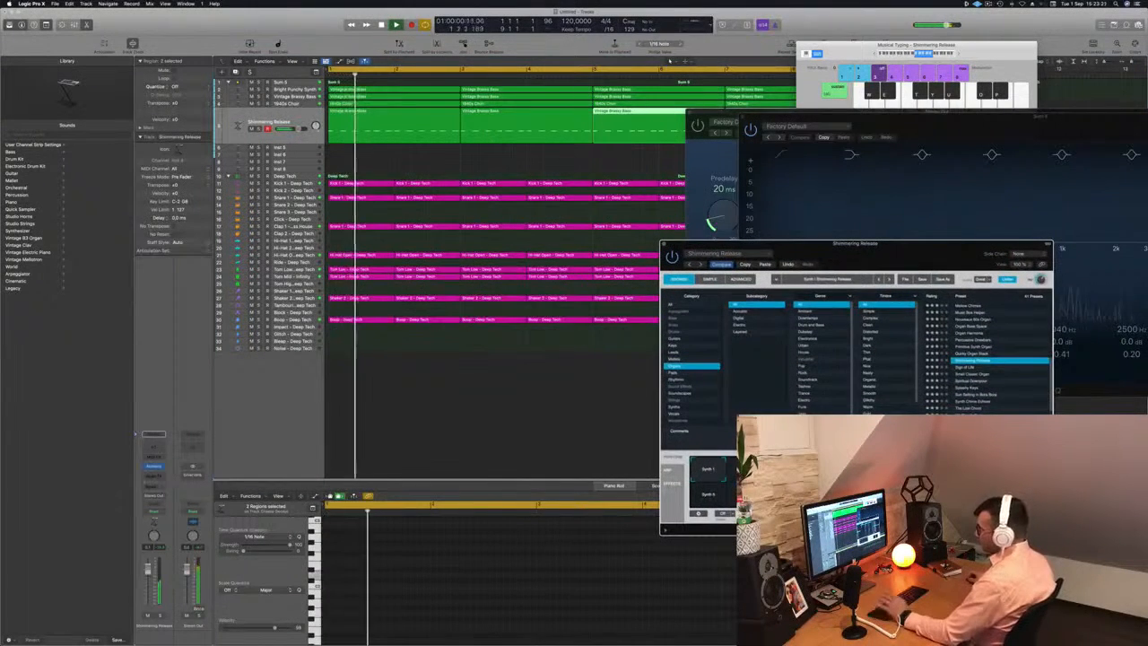
Insert a stereo Compressor on the Shimmering Release track and set its side chain to Kick 1 - Deep Tech
{"action": "left_click", "coordinate": [153, 473]}
{"action": "mouse_move", "coordinate": [162, 503]}
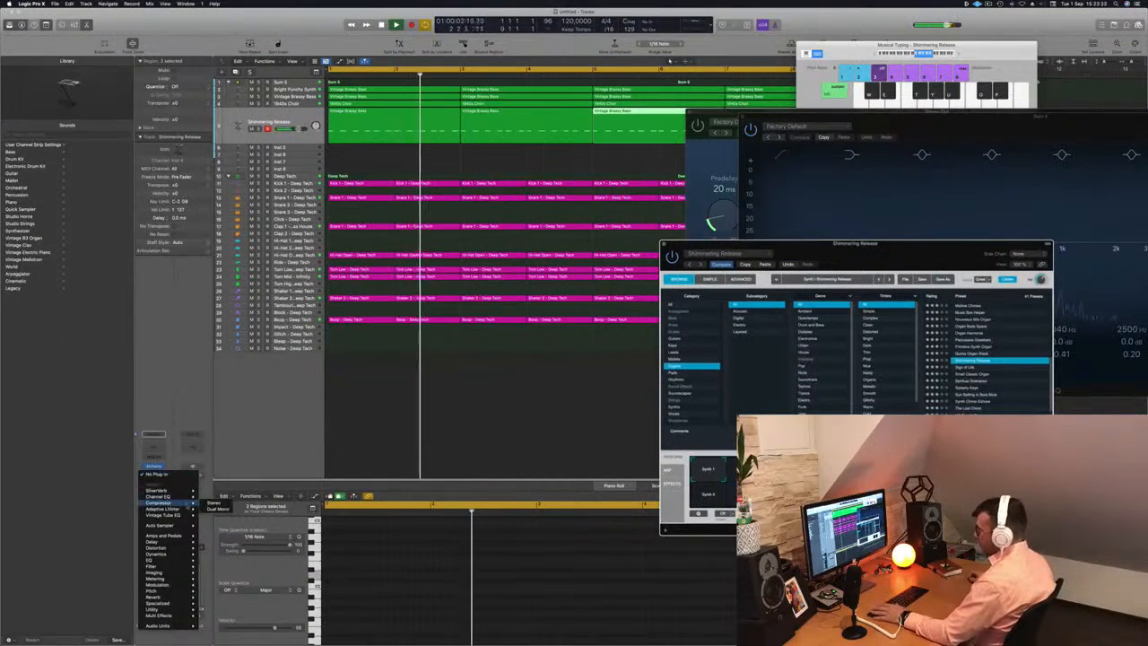
{"action": "left_click", "coordinate": [216, 502]}
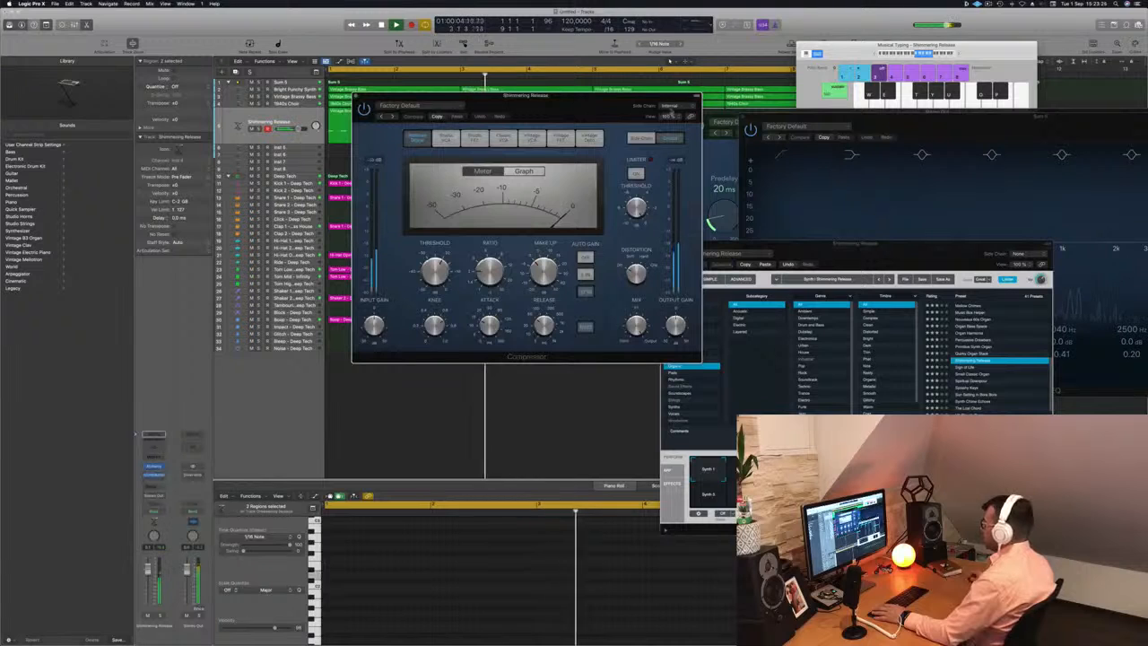
{"action": "left_click", "coordinate": [670, 106]}
{"action": "mouse_move", "coordinate": [667, 128]}
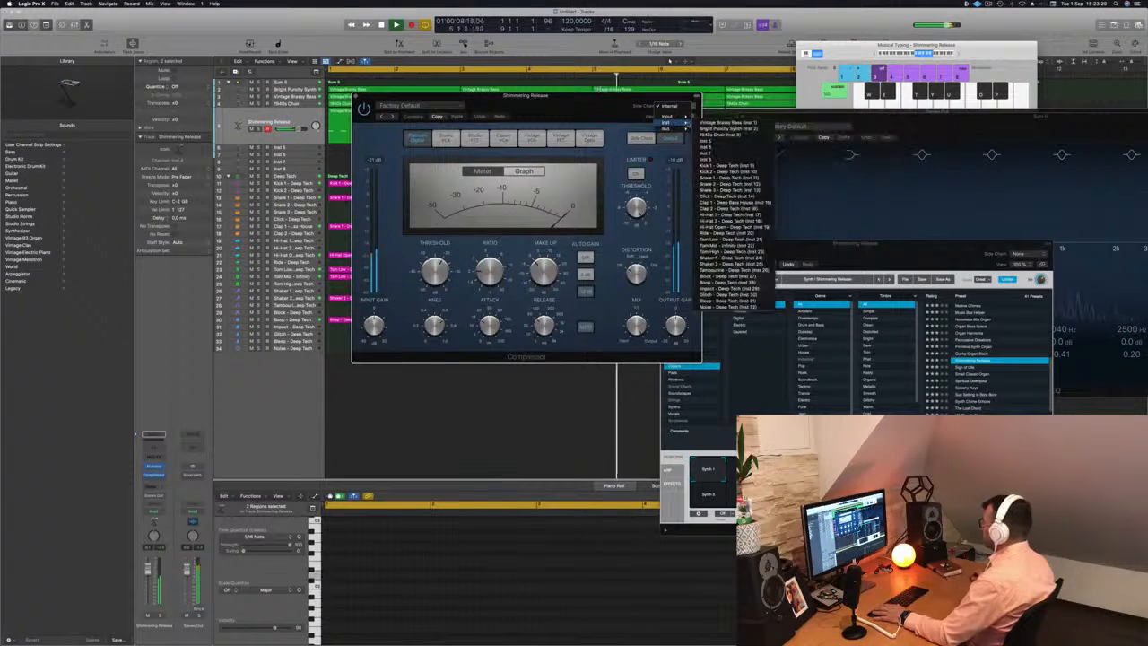
{"action": "left_click", "coordinate": [722, 166]}
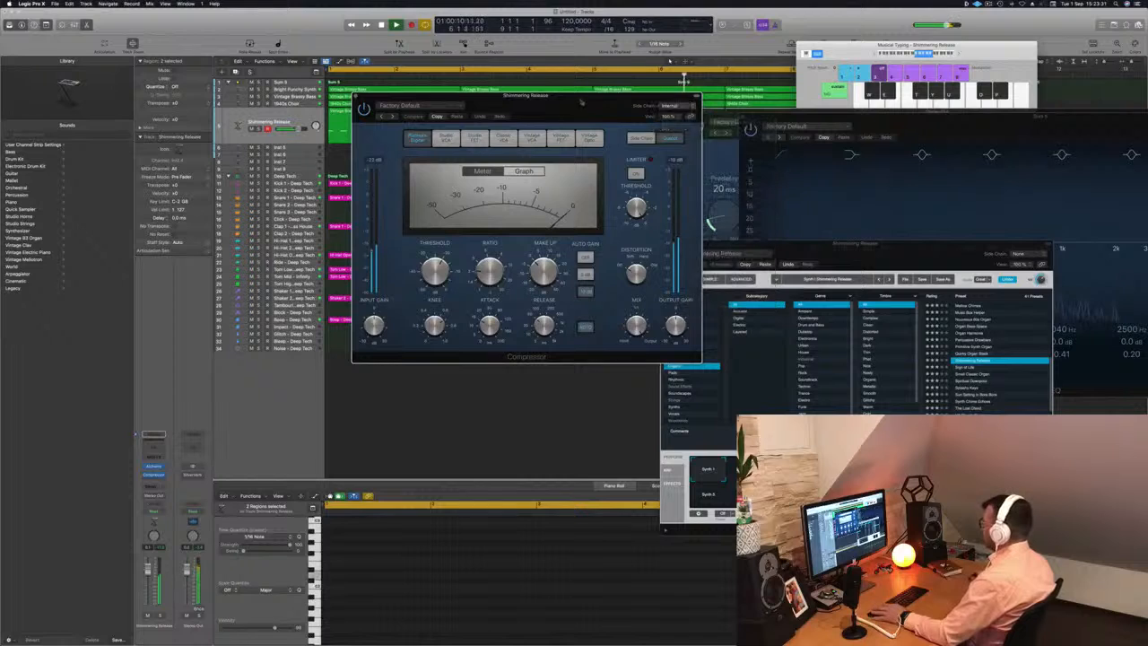
Adjust the compressor's threshold on the Shimmering Release track, then close the compressor window
{"action": "left_click_drag", "start_coordinate": [579, 101], "coordinate": [608, 112]}
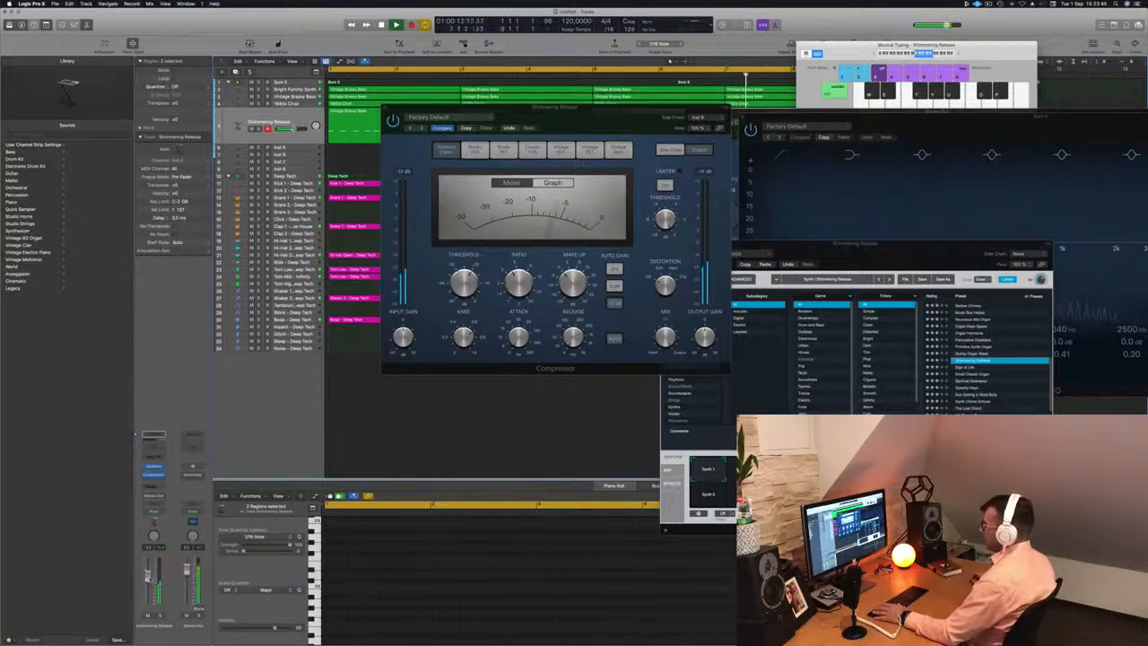
{"action": "left_click_drag", "start_coordinate": [465, 283], "coordinate": [467, 288]}
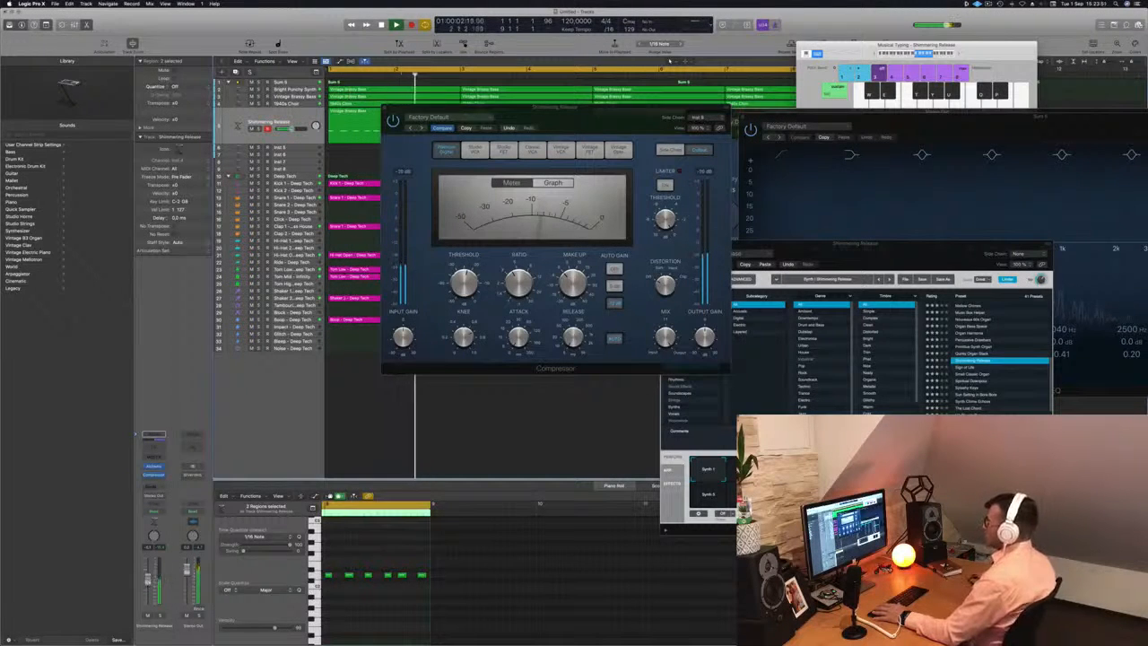
{"action": "left_click", "coordinate": [385, 109]}
Select the 1940s Choir track and close the Shimmering Release Alchemy window
{"action": "left_click", "coordinate": [269, 122]}
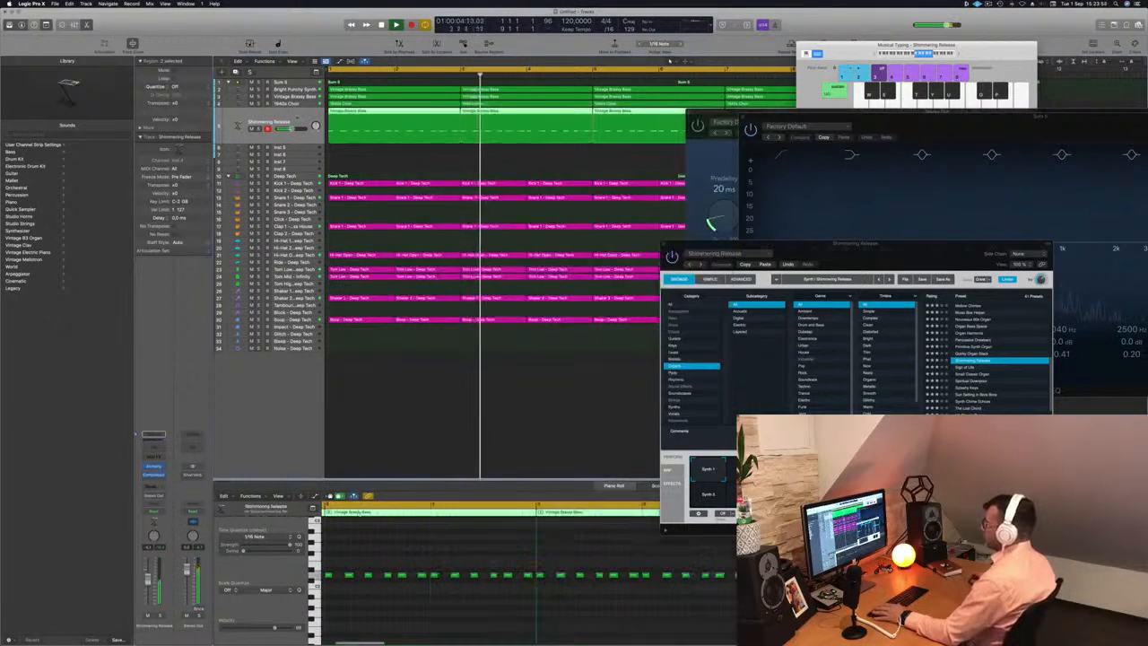
{"action": "key", "text": "Up"}
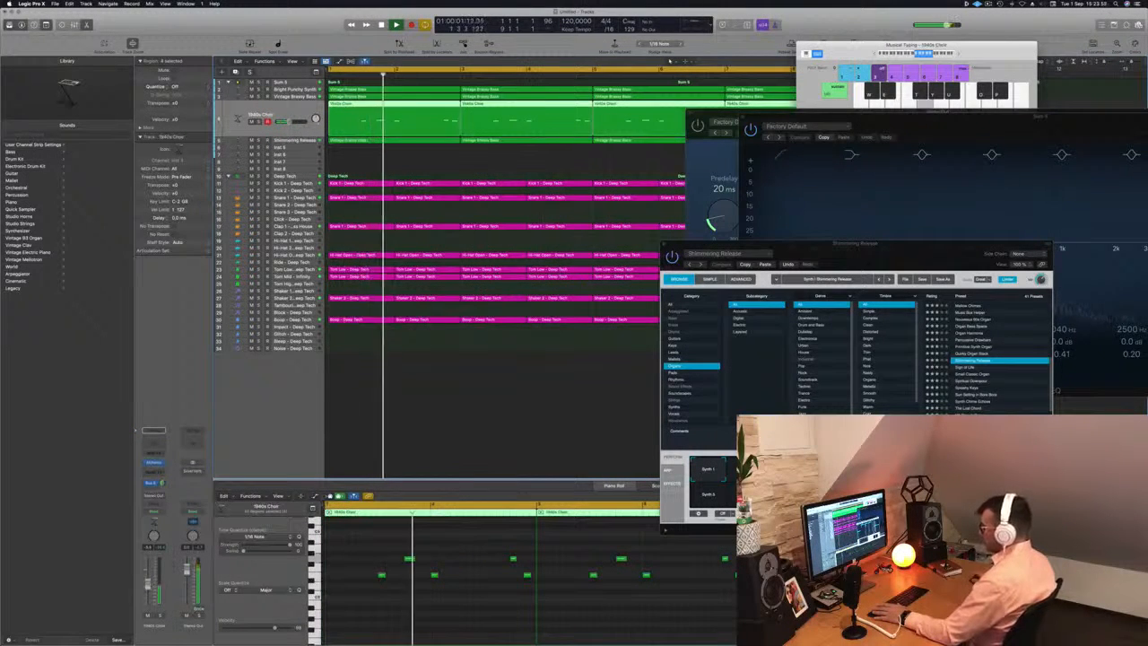
{"action": "left_click_drag", "start_coordinate": [754, 244], "coordinate": [562, 283]}
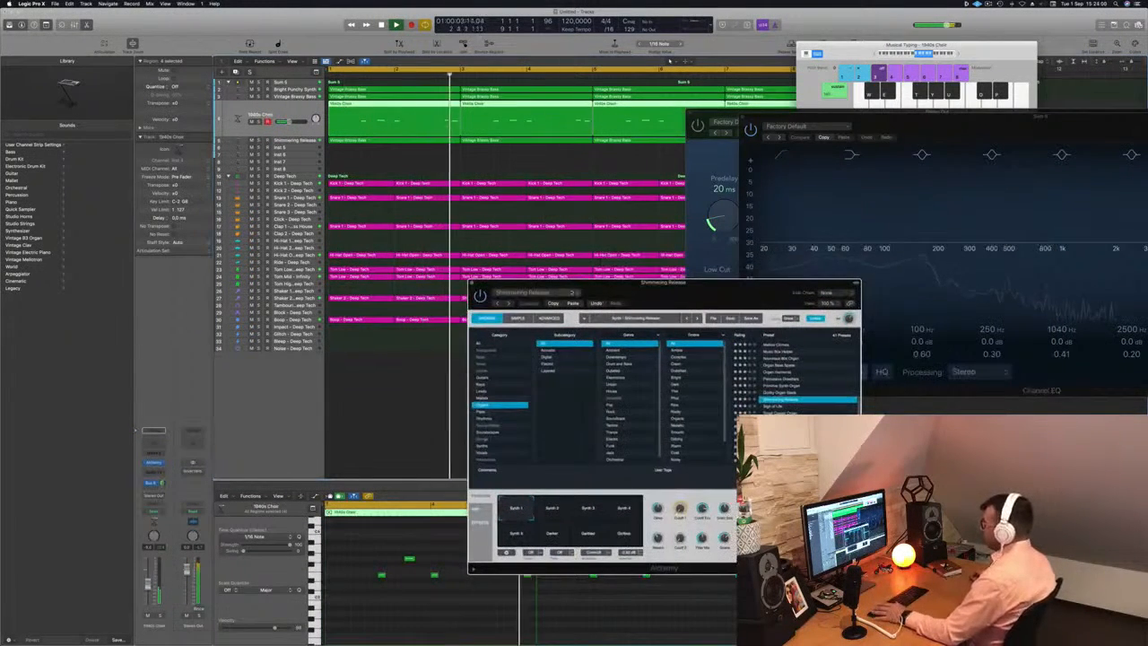
{"action": "left_click", "coordinate": [472, 283]}
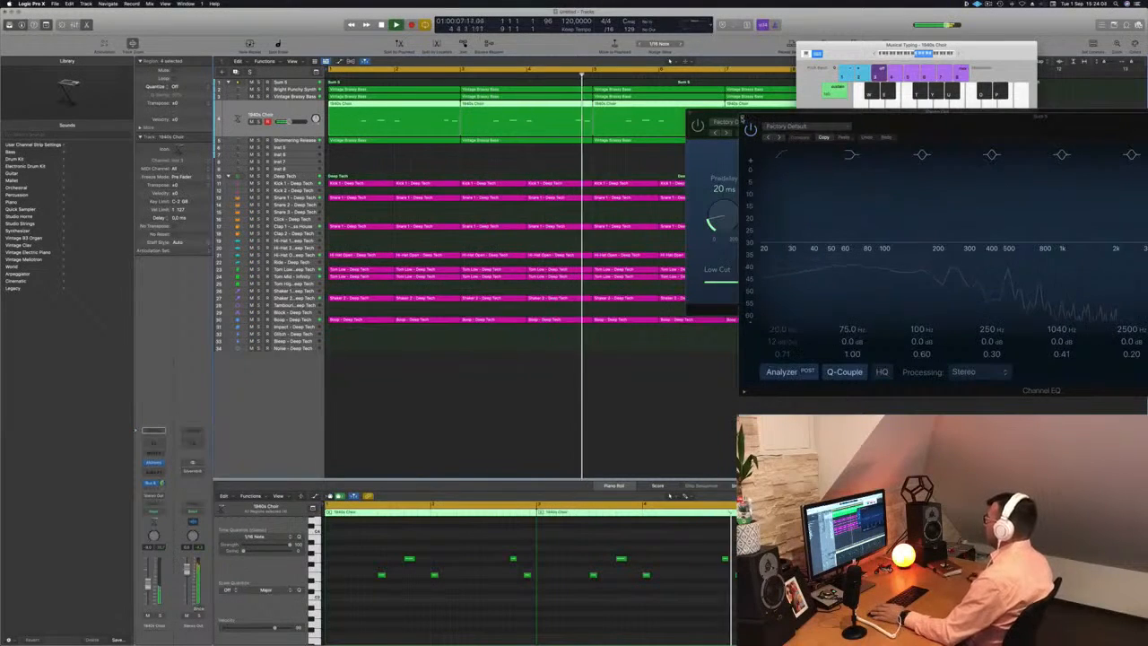
Close the Channel EQ and SilverVerb windows
{"action": "key", "text": "super+w"}
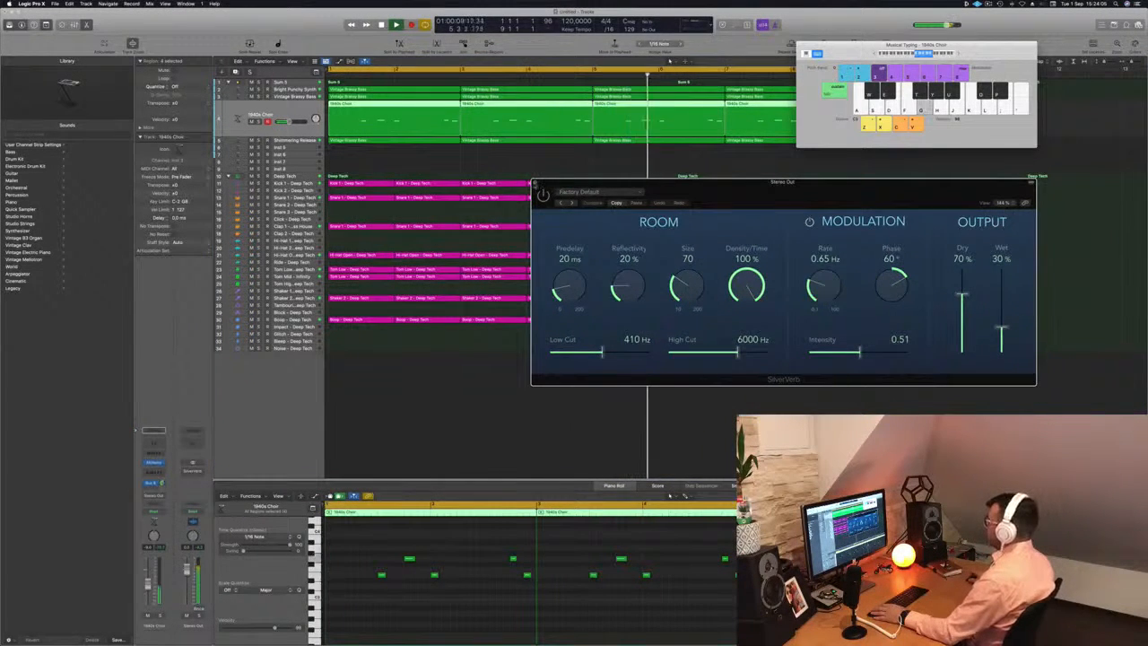
{"action": "key", "text": "super+w"}
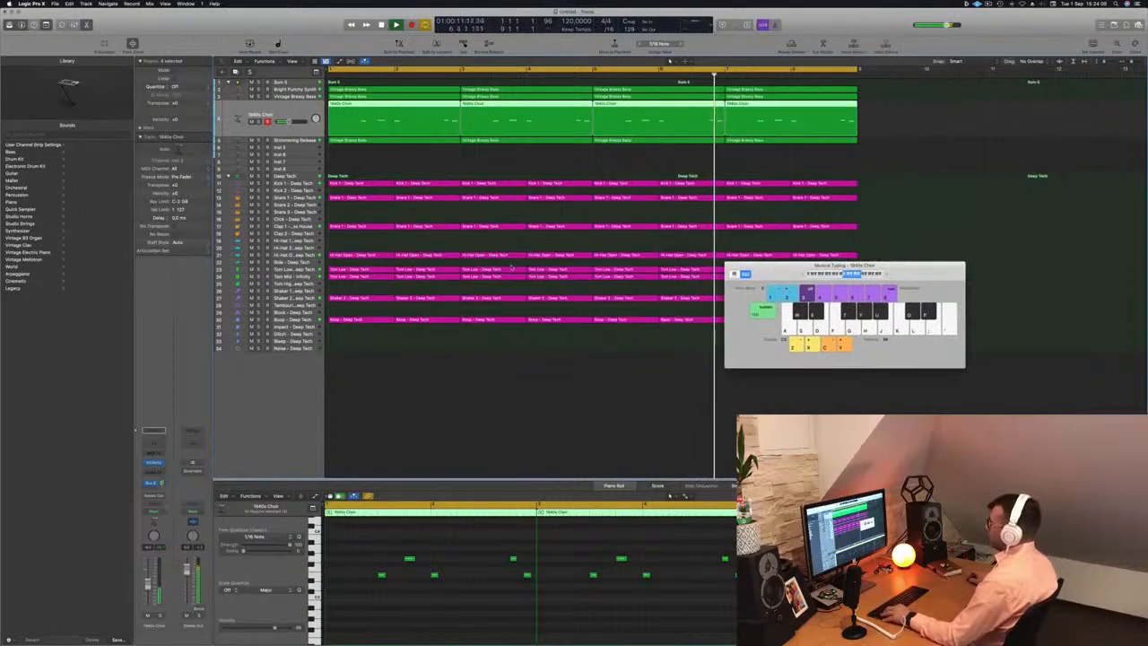
{"action": "scroll", "coordinate": [511, 267], "scroll_direction": "up", "scroll_amount": 4}
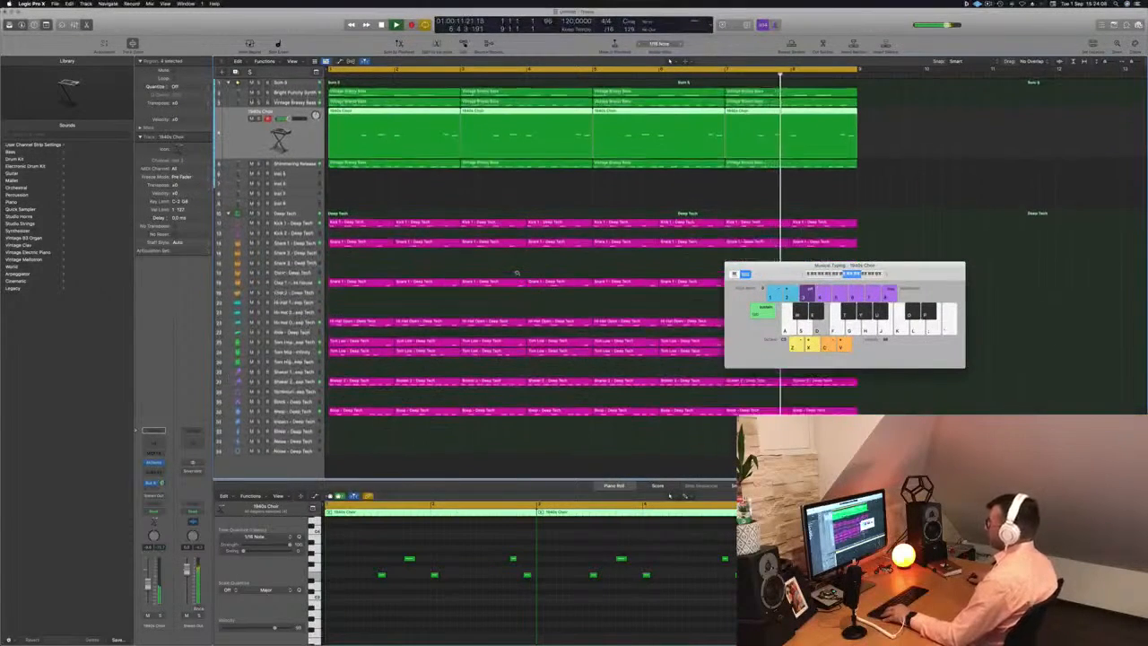
{"action": "scroll", "coordinate": [516, 272], "scroll_direction": "up", "scroll_amount": 5}
{"action": "scroll", "coordinate": [502, 273], "scroll_direction": "left", "scroll_amount": 3}
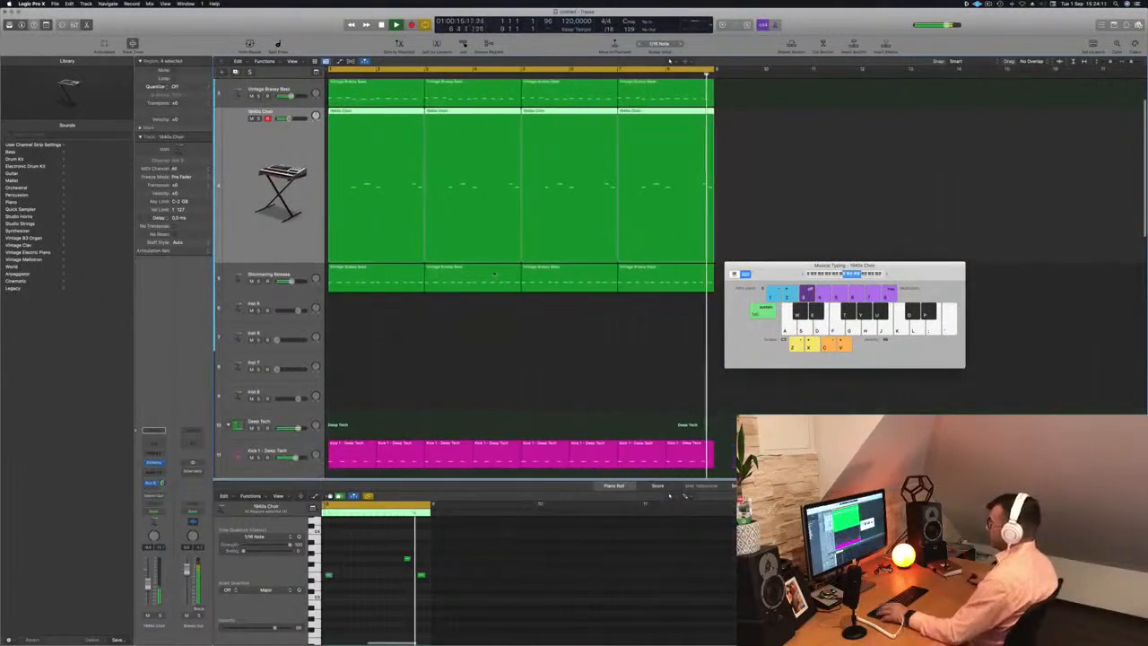
{"action": "scroll", "coordinate": [398, 386], "scroll_direction": "up", "scroll_amount": 3}
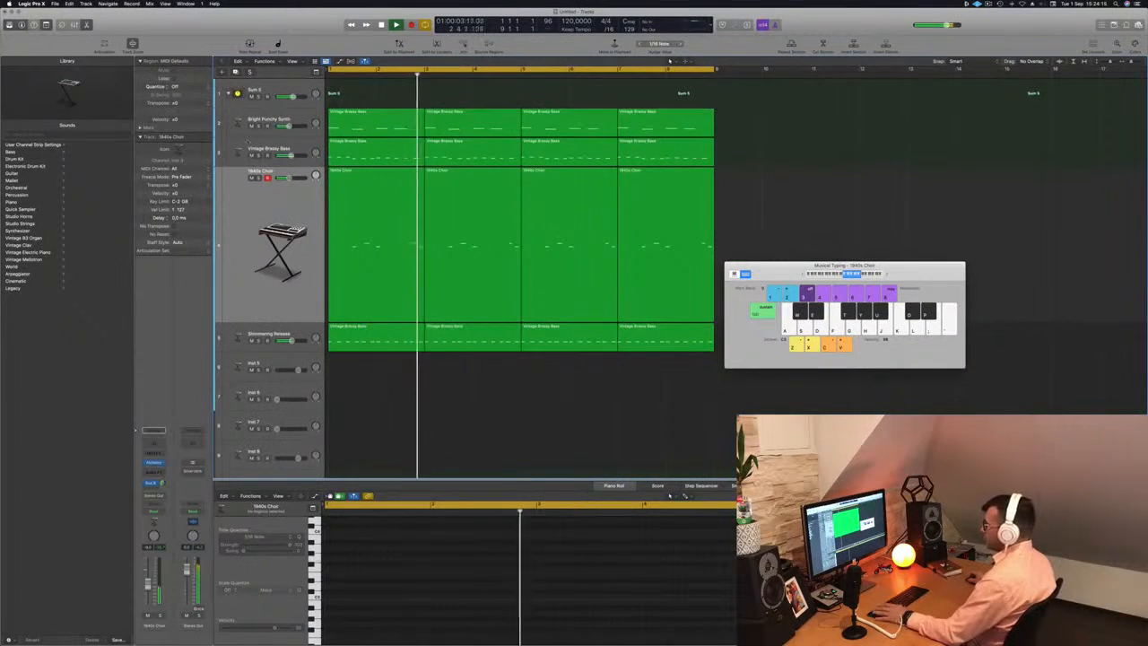
Mute the bass and Bright Punchy Synth tracks during playback, then bring the synth back into the mix
{"action": "left_click", "coordinate": [251, 155]}
{"action": "left_click", "coordinate": [251, 126]}
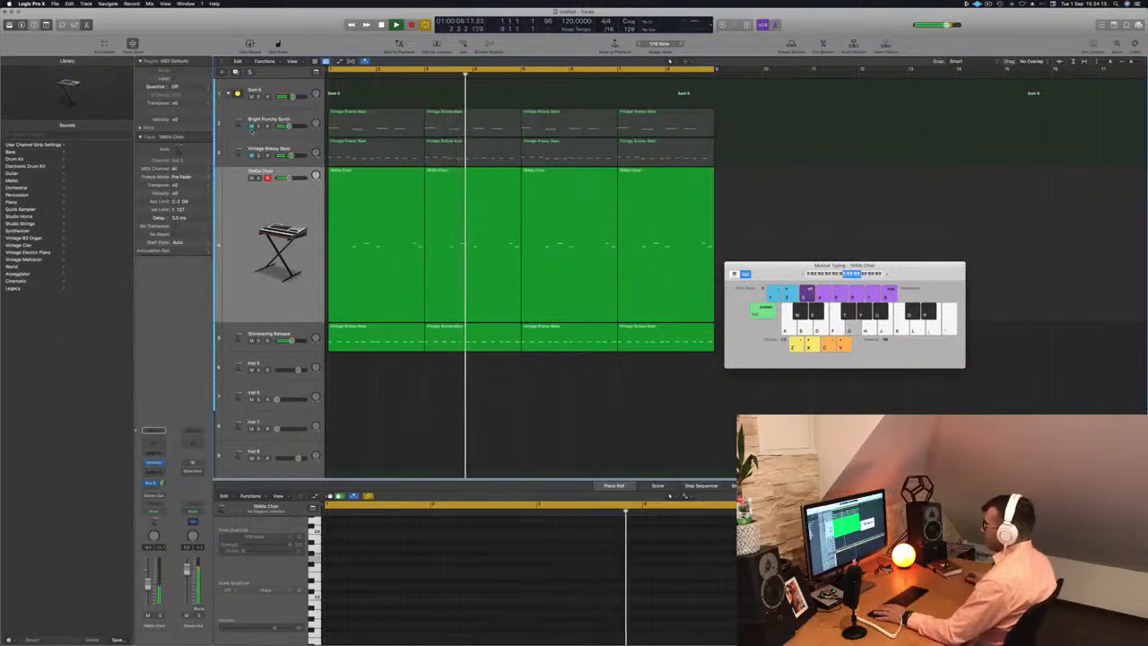
{"action": "left_click", "coordinate": [260, 130]}
{"action": "left_click", "coordinate": [251, 119]}
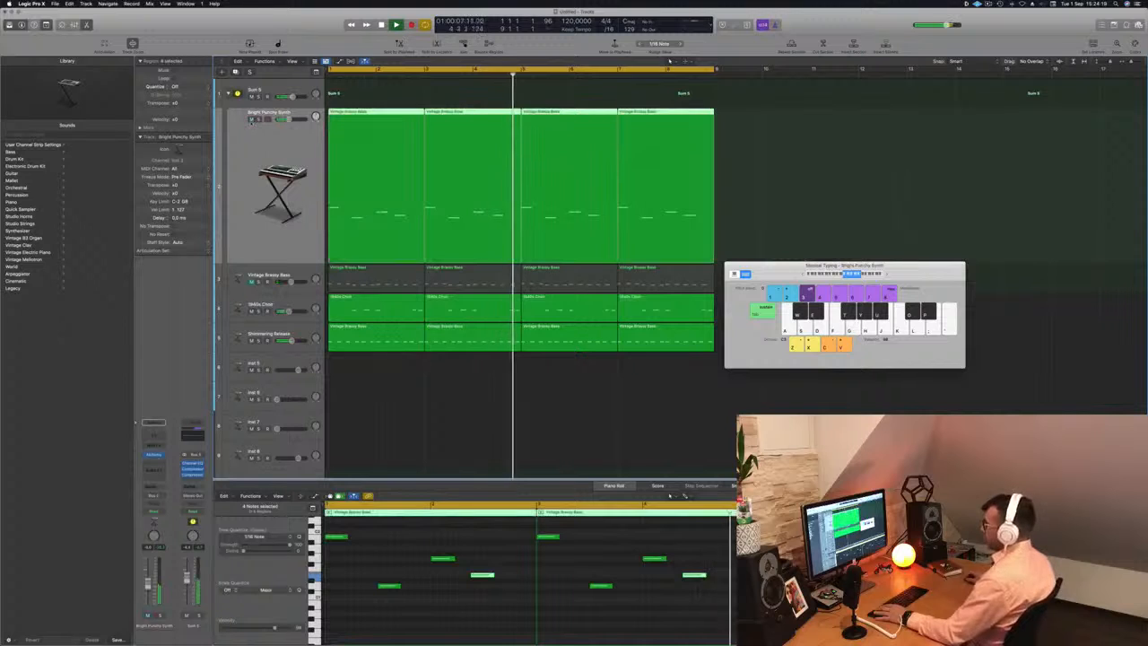
Unmute the bass track and toggle its mute once more to compare the mix with and without it
{"action": "scroll", "coordinate": [256, 167], "scroll_direction": "down", "scroll_amount": 3}
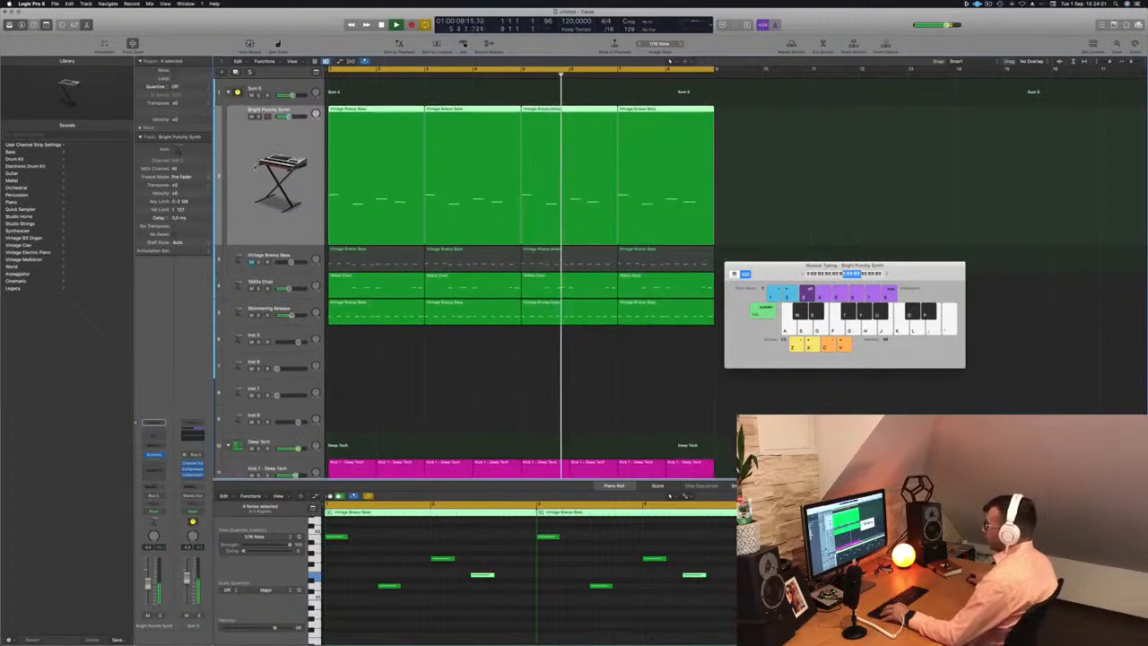
{"action": "key", "text": "super+Up"}
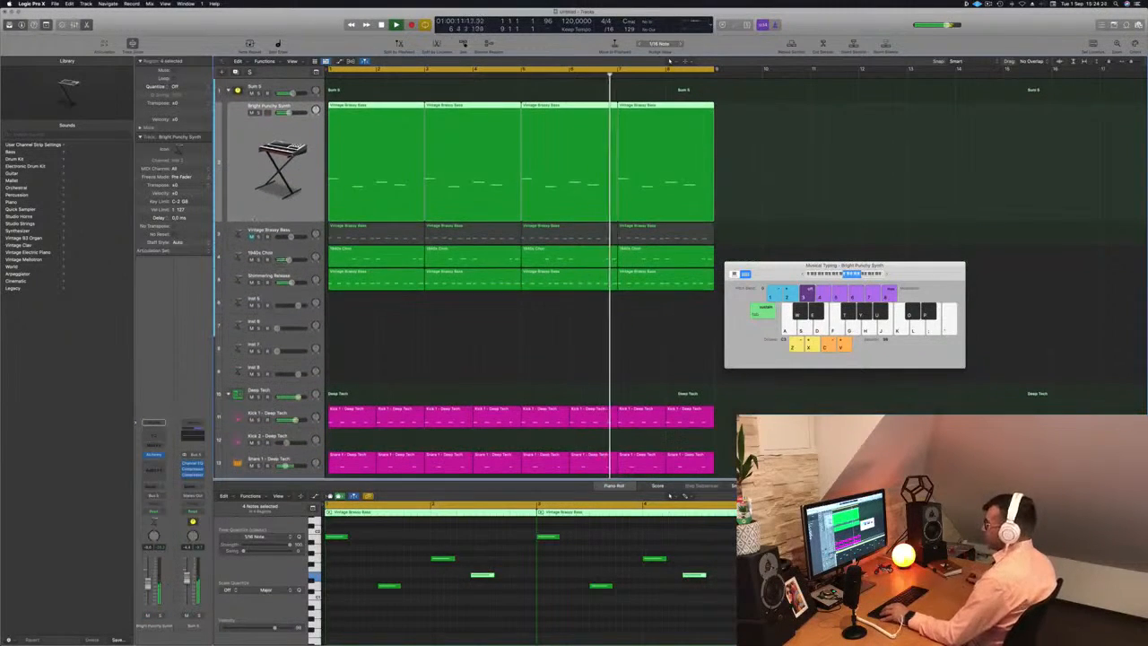
{"action": "left_click", "coordinate": [252, 237]}
{"action": "left_click", "coordinate": [300, 230]}
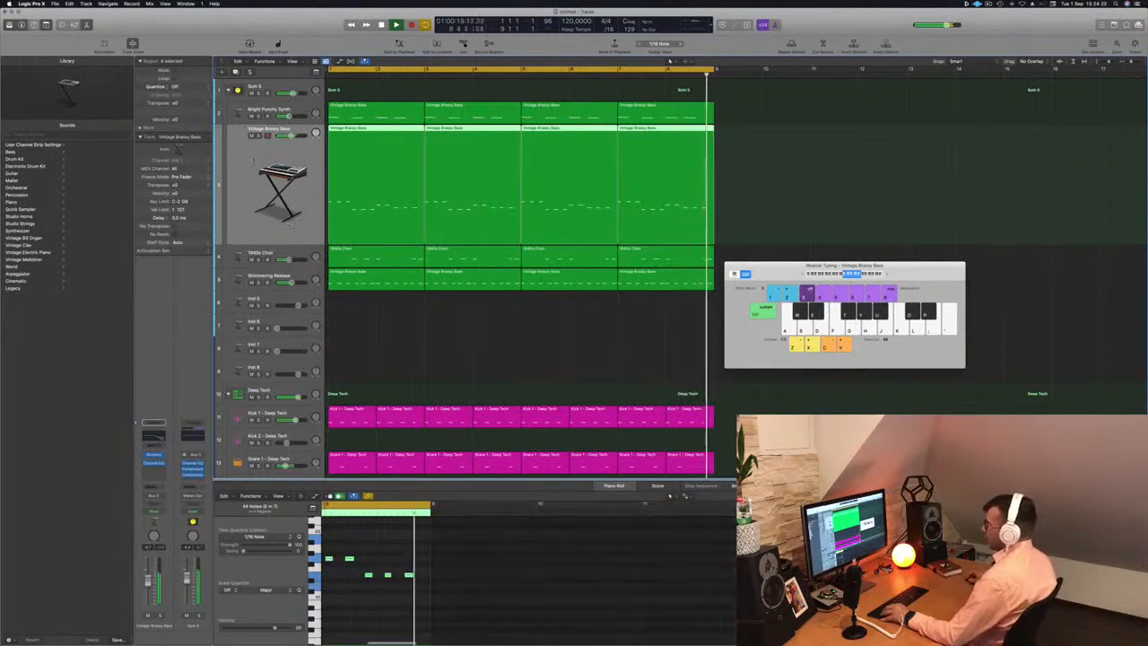
{"action": "left_click", "coordinate": [252, 136]}
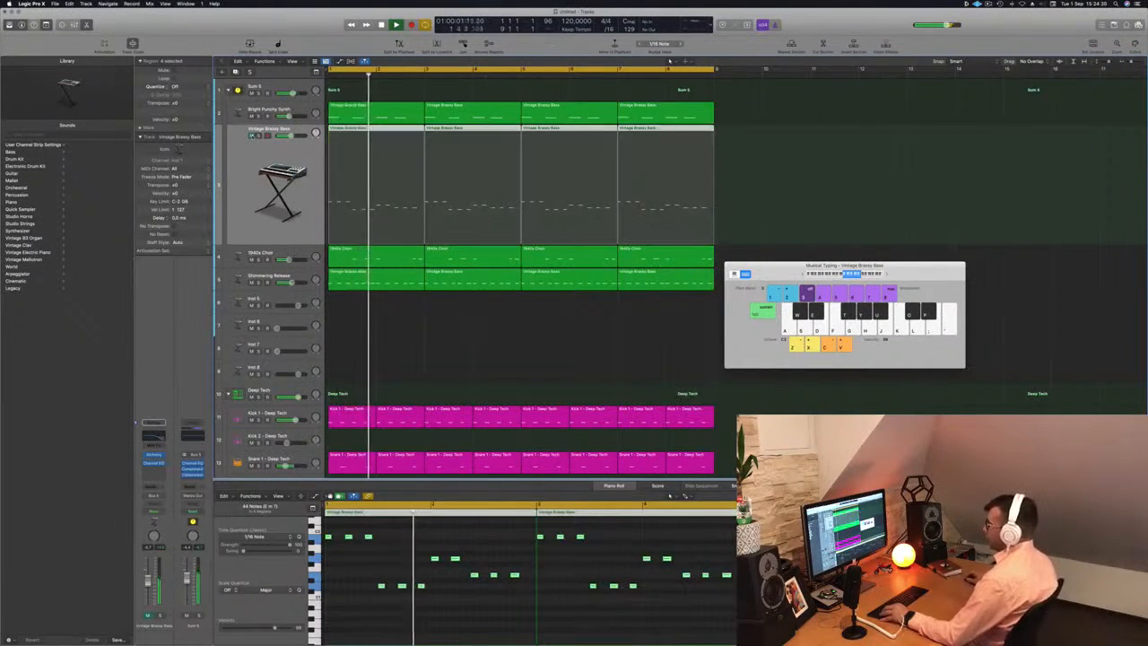
{"action": "key", "text": "ctrl+m"}
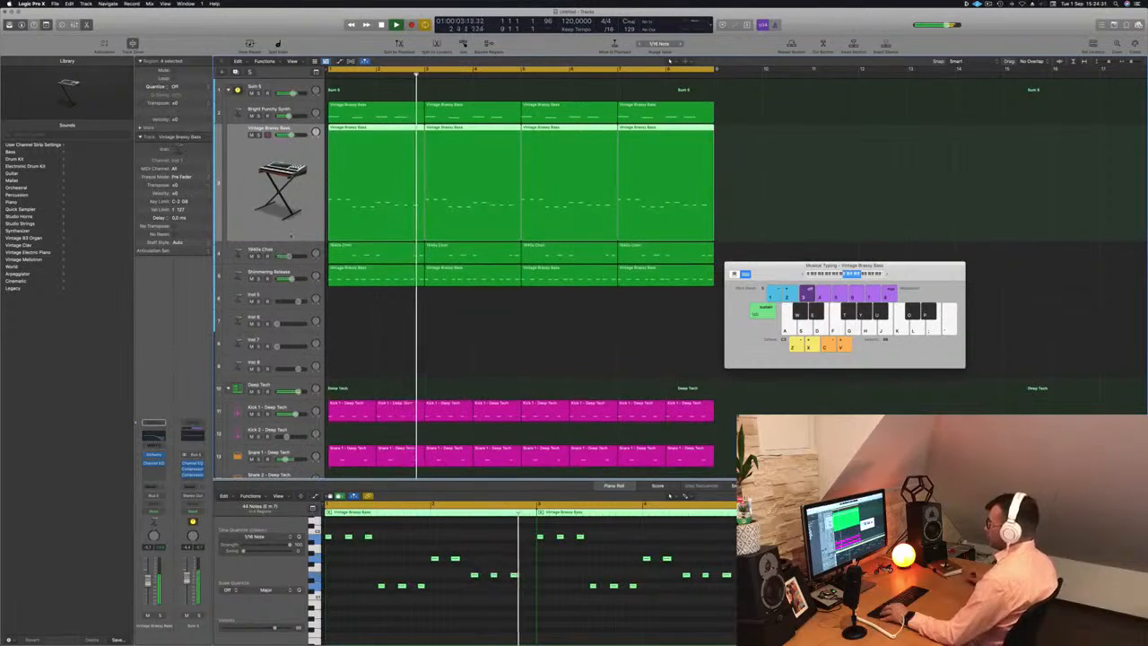
Deselect all regions and mute the 1940s Choir track
{"action": "left_click", "coordinate": [393, 343]}
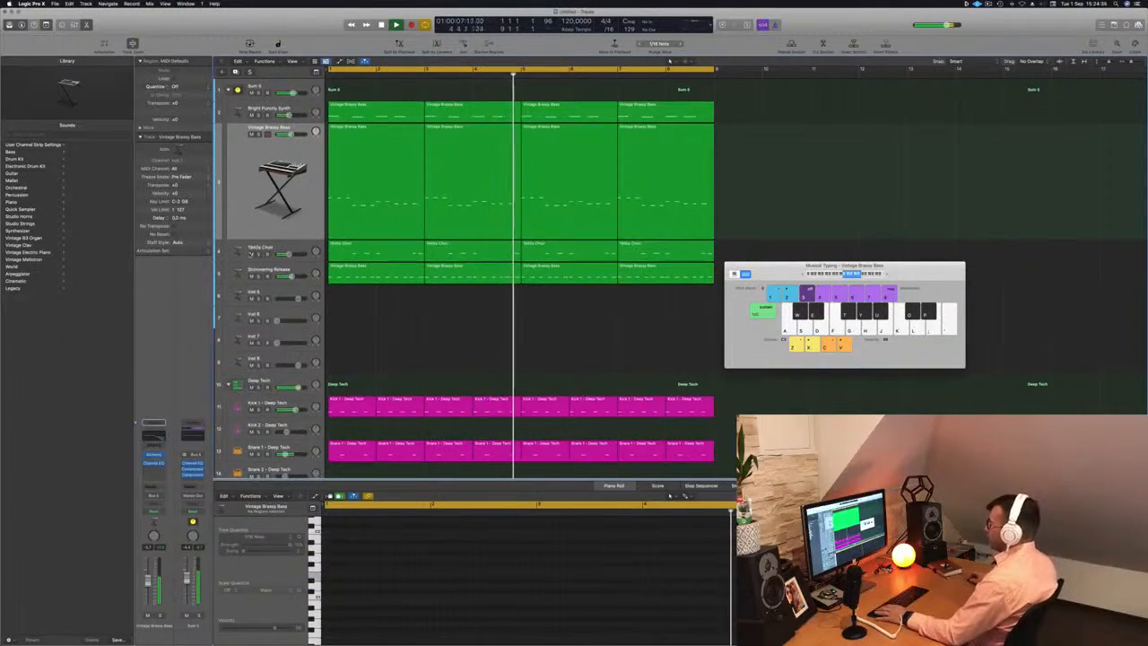
{"action": "left_click", "coordinate": [252, 255]}
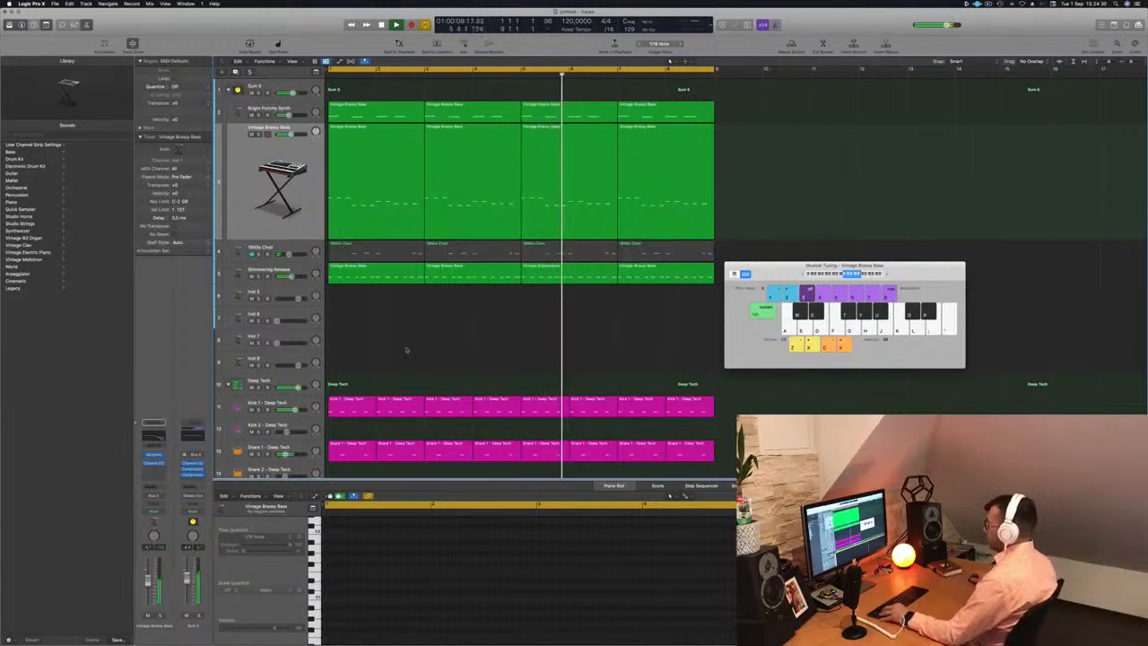
Select the empty Inst 5 track and open its Alchemy instrument, placing the window clear of the track headers
{"action": "scroll", "coordinate": [406, 347], "scroll_direction": "down", "scroll_amount": 1}
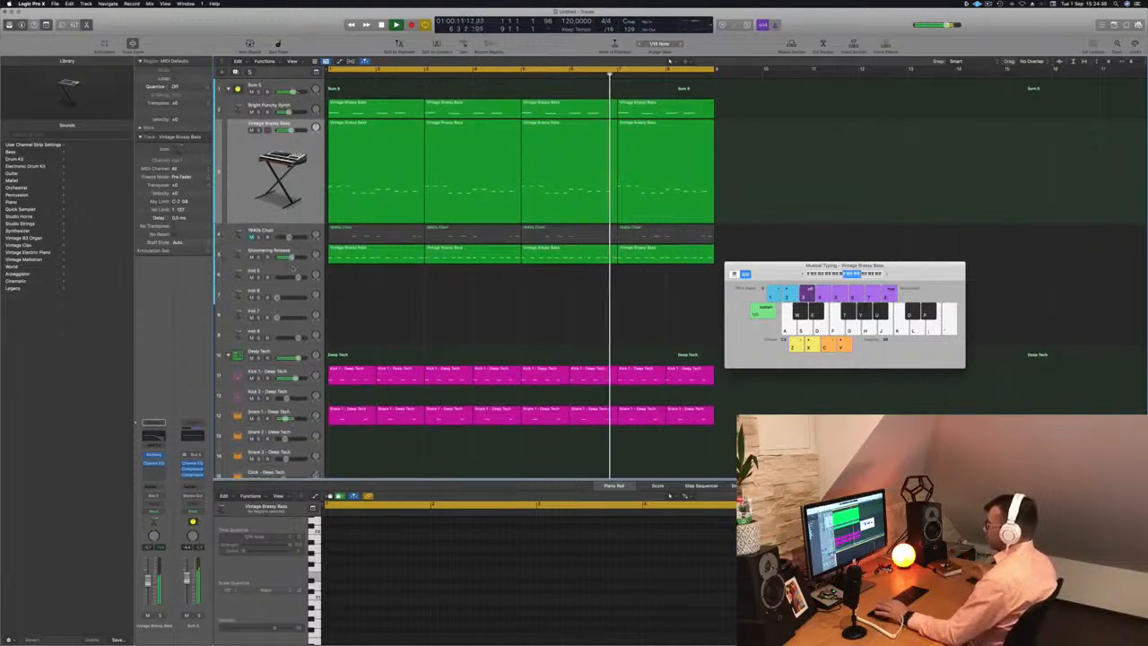
{"action": "left_click", "coordinate": [292, 266]}
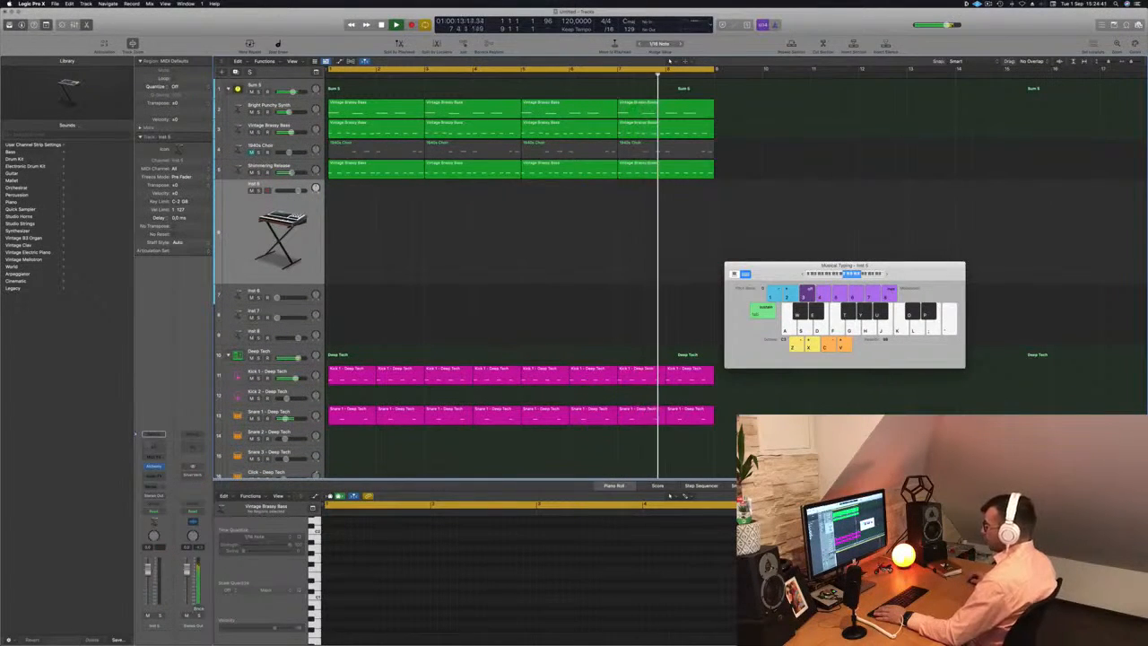
{"action": "left_click", "coordinate": [154, 467]}
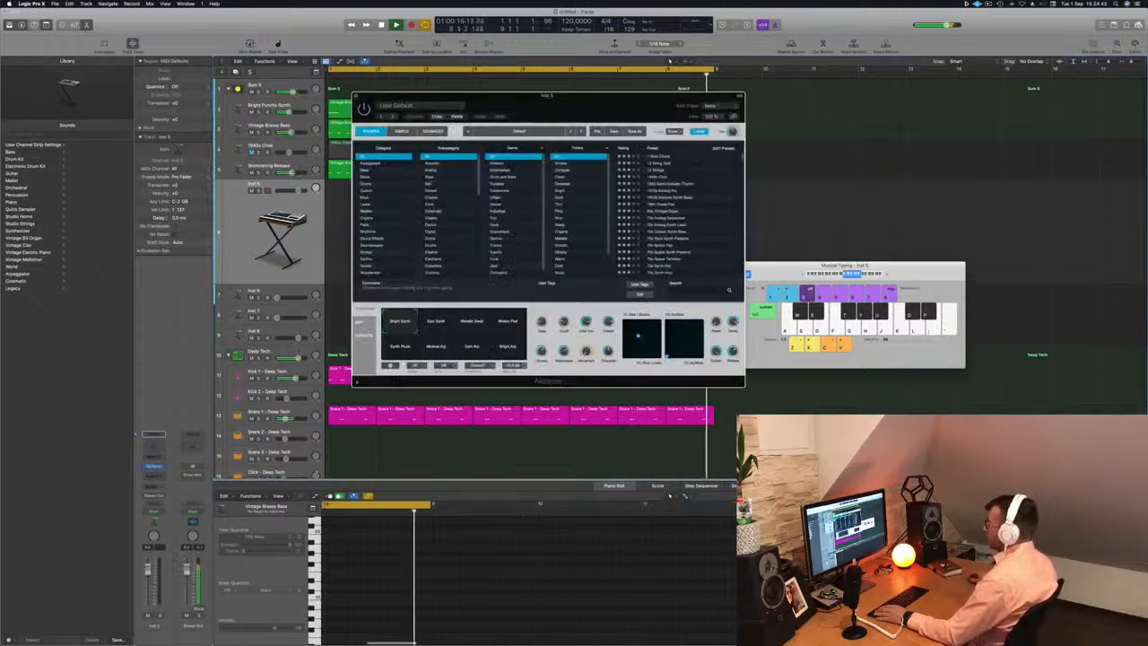
{"action": "left_click_drag", "start_coordinate": [591, 109], "coordinate": [716, 155]}
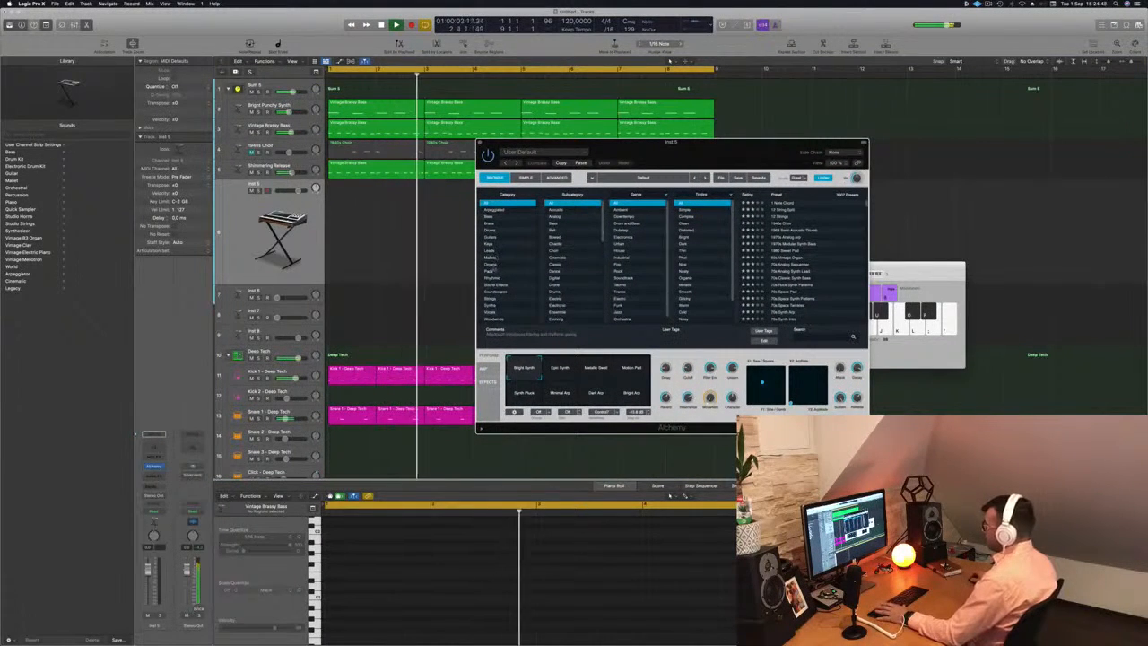
Filter the Alchemy presets to fast-attack Pads, load Fractal Strum and bring the Musical Typing keyboard in front
{"action": "left_click", "coordinate": [491, 272]}
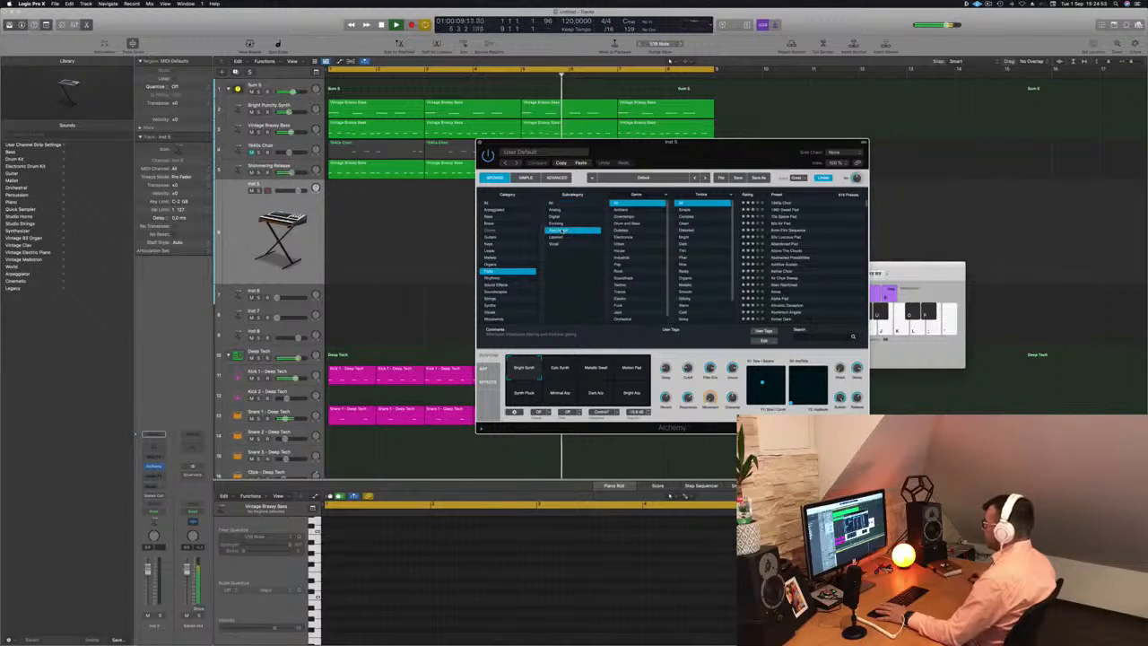
{"action": "left_click", "coordinate": [558, 231]}
{"action": "scroll", "coordinate": [782, 272], "scroll_direction": "down", "scroll_amount": 4}
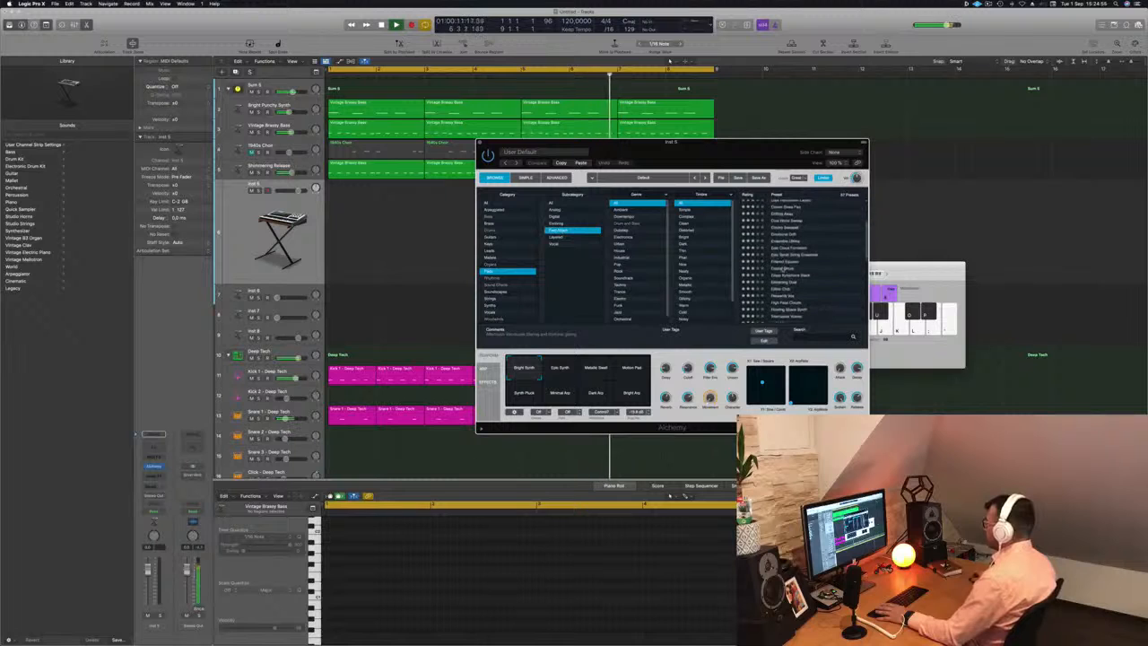
{"action": "left_click_drag", "start_coordinate": [918, 277], "coordinate": [928, 275]}
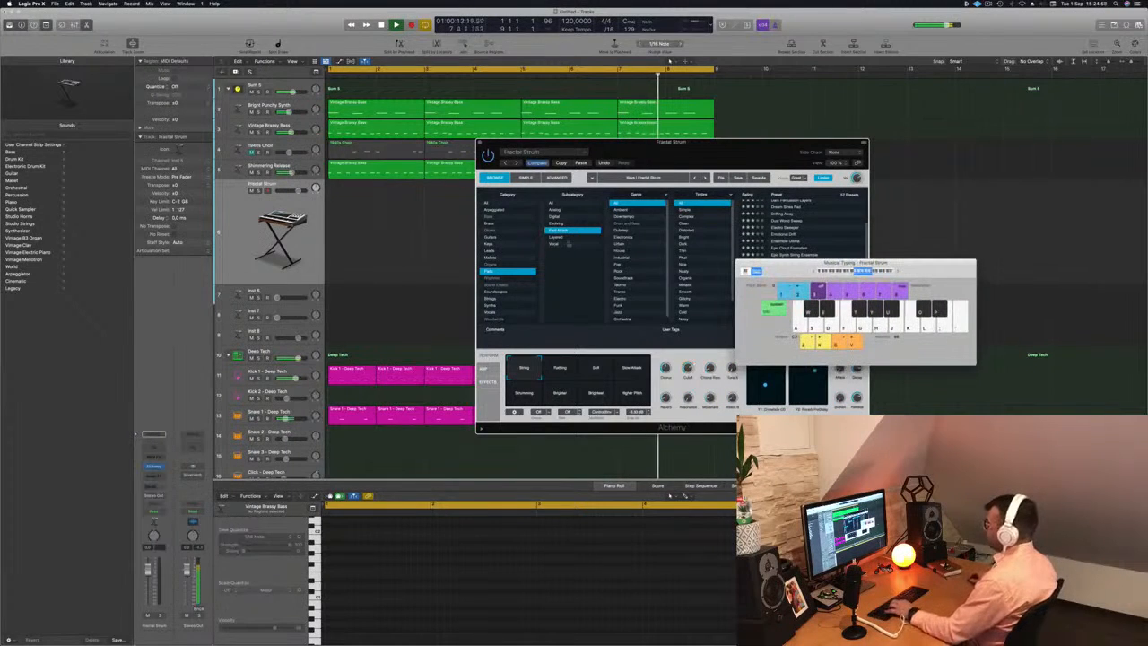
Add a send to Bus 8 on the Fractal Strum track
{"action": "left_click", "coordinate": [154, 485]}
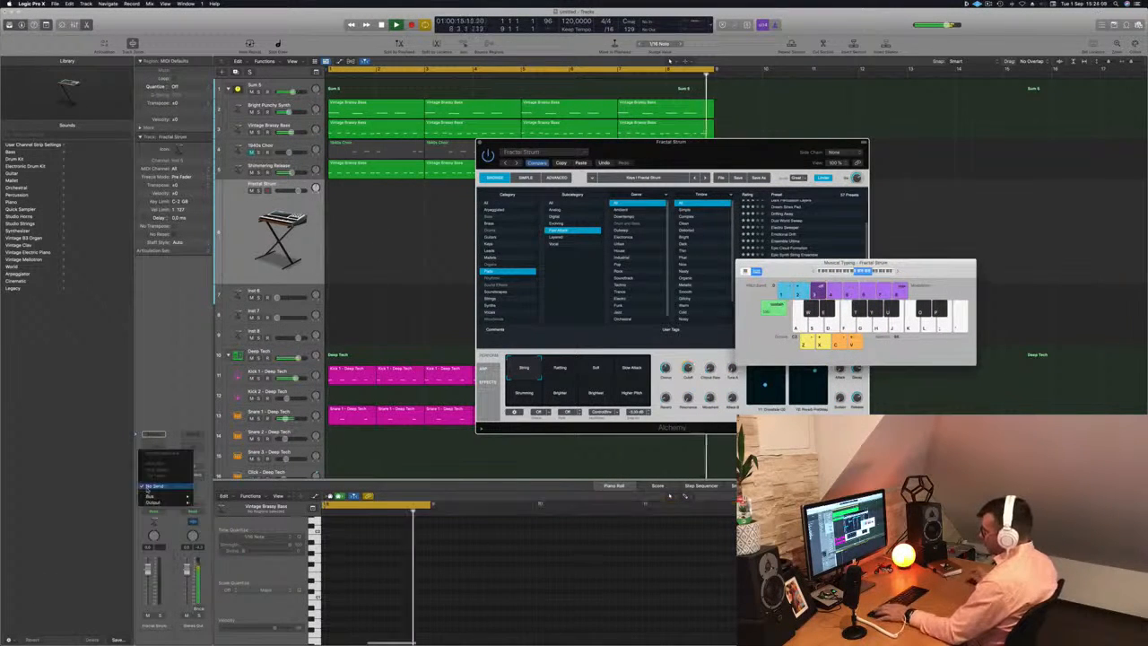
{"action": "mouse_move", "coordinate": [162, 496]}
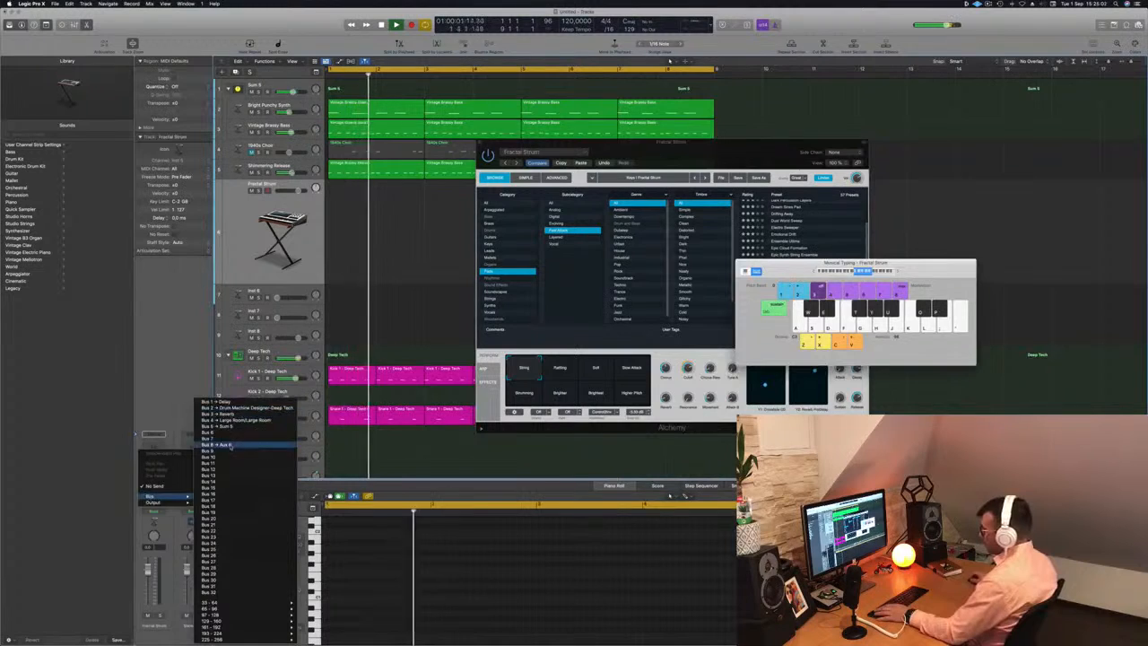
{"action": "left_click", "coordinate": [219, 445]}
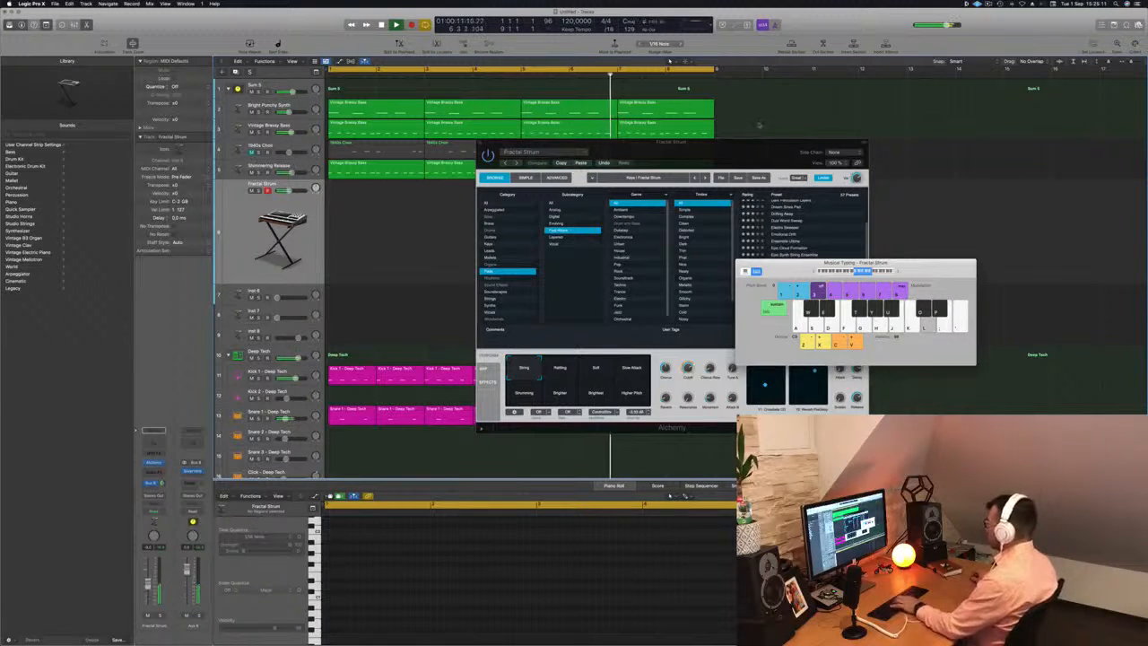
Audition further pad presets such as High Pass Clouds in Alchemy, then load Light Harmonics
{"action": "left_click_drag", "start_coordinate": [753, 146], "coordinate": [732, 122]}
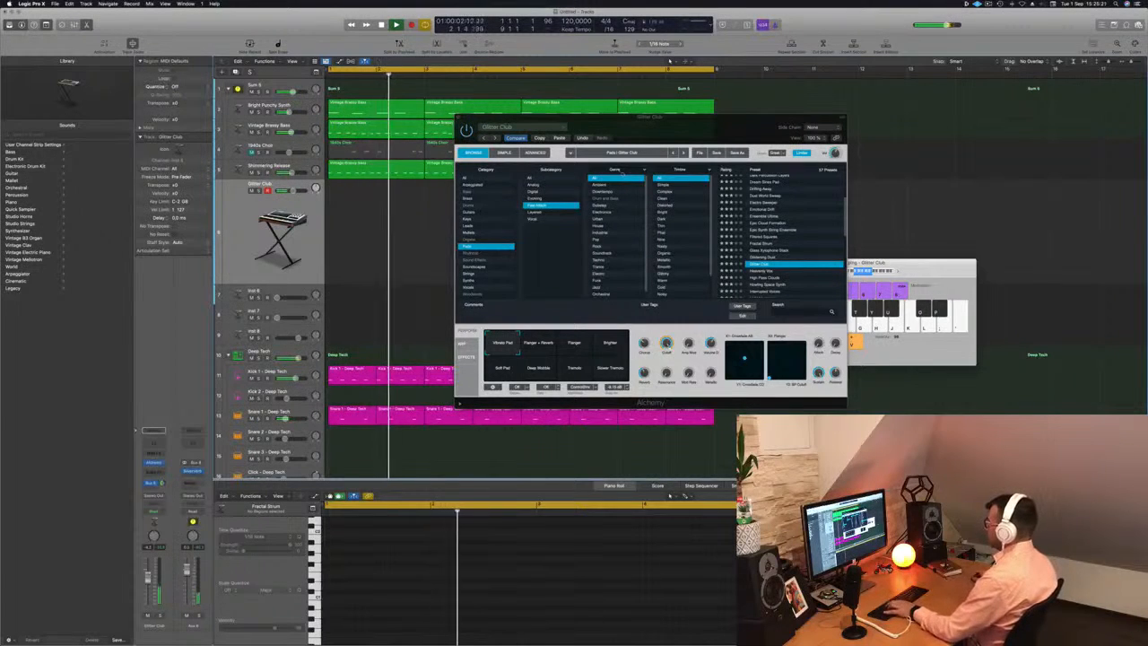
{"action": "scroll", "coordinate": [771, 233], "scroll_direction": "down", "scroll_amount": 2}
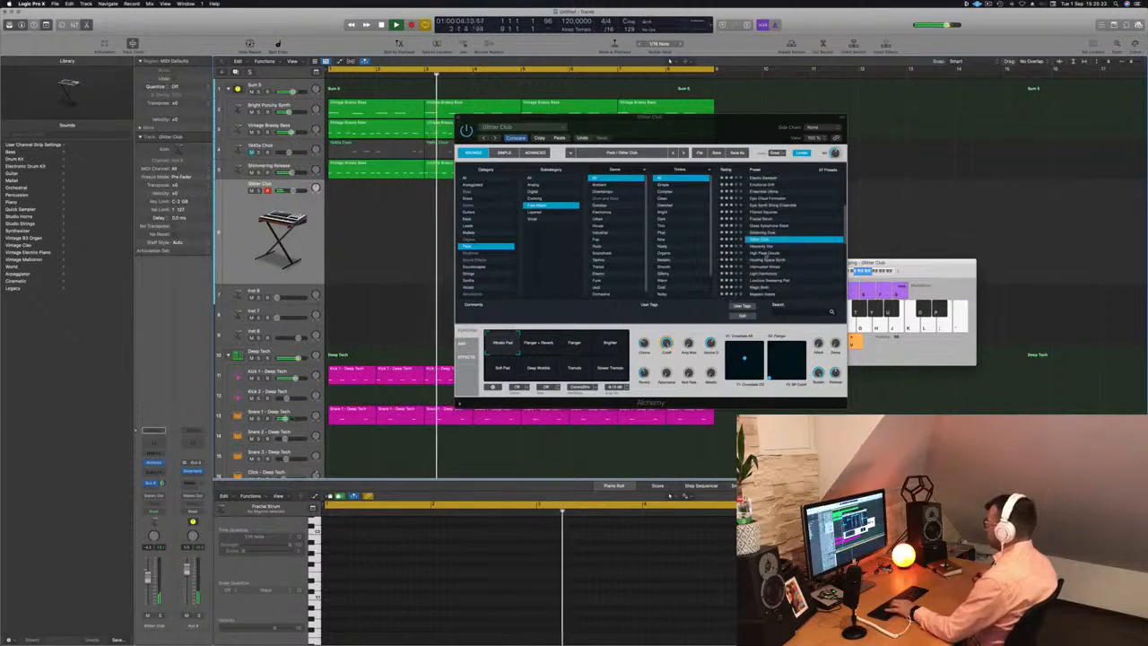
{"action": "left_click", "coordinate": [767, 254]}
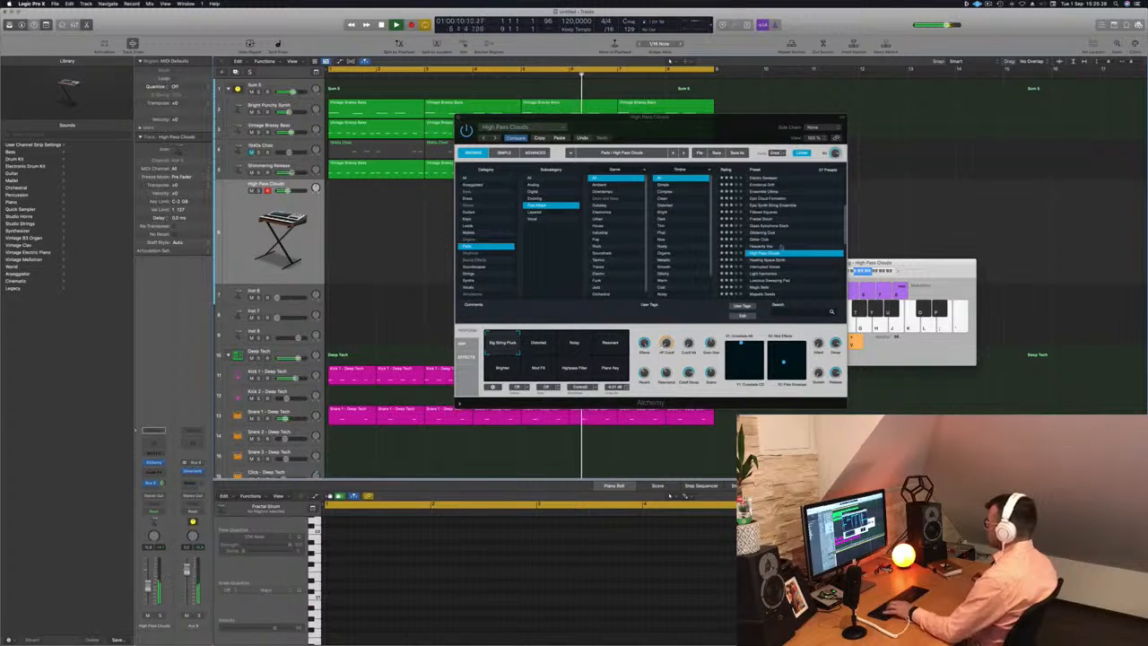
{"action": "left_click", "coordinate": [769, 274]}
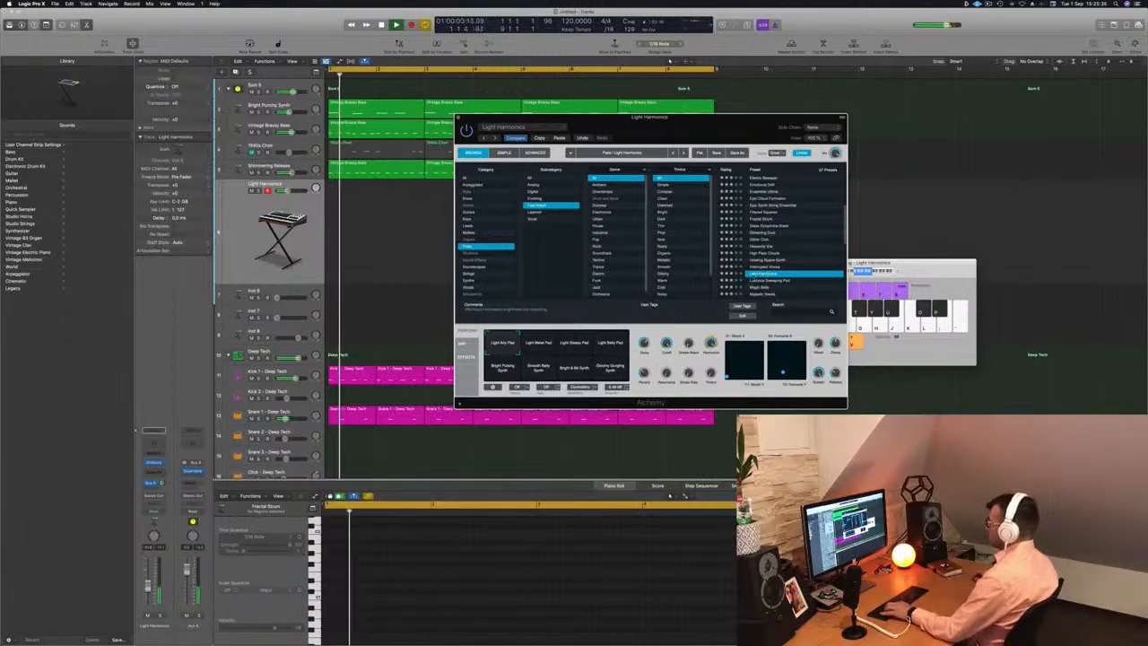
Move the Musical Typing keyboard beside the Alchemy window and record a melody on the Light Harmonics track, starting around bar 2
{"action": "left_click", "coordinate": [857, 268]}
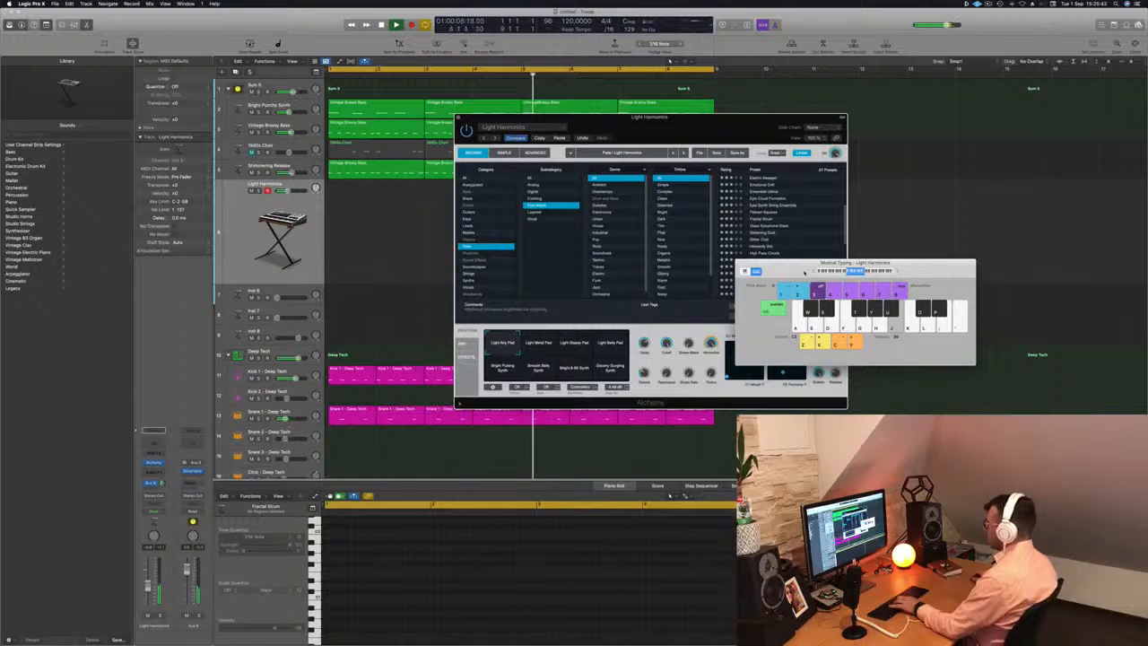
{"action": "left_click_drag", "start_coordinate": [804, 273], "coordinate": [920, 209]}
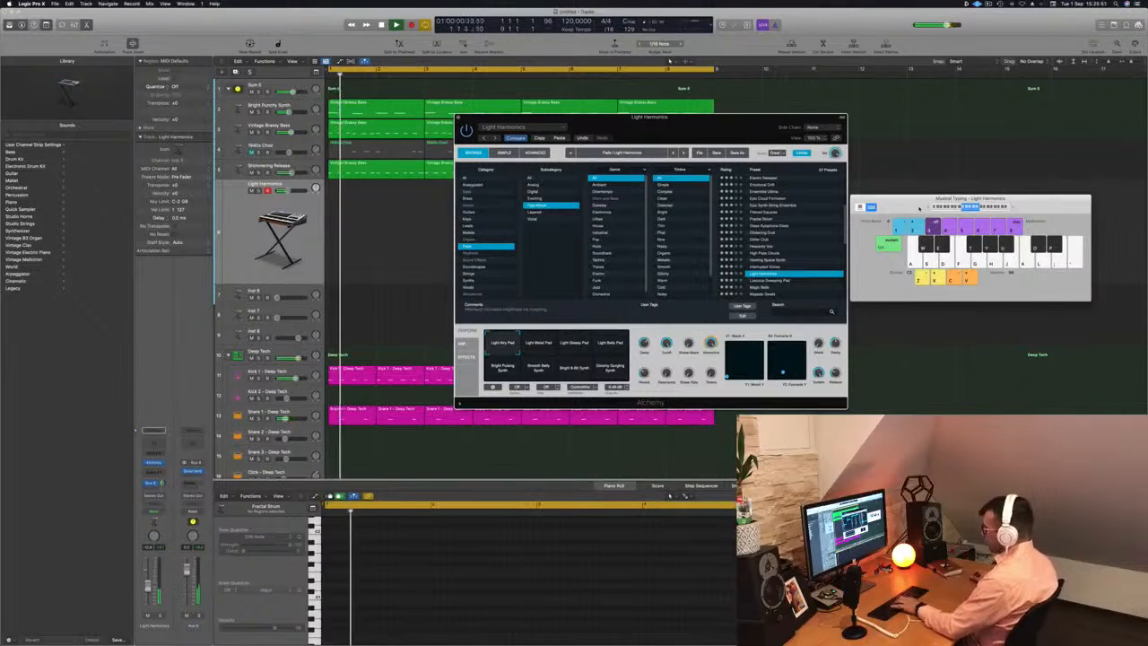
{"action": "key", "text": "r"}
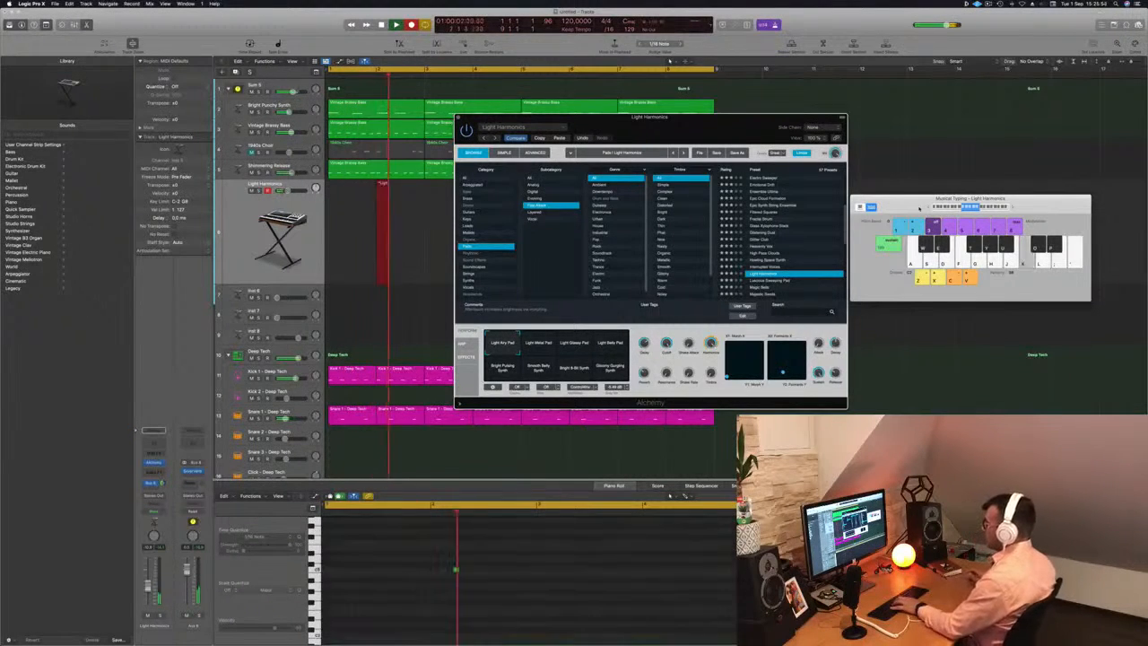
{"action": "key", "text": "j"}
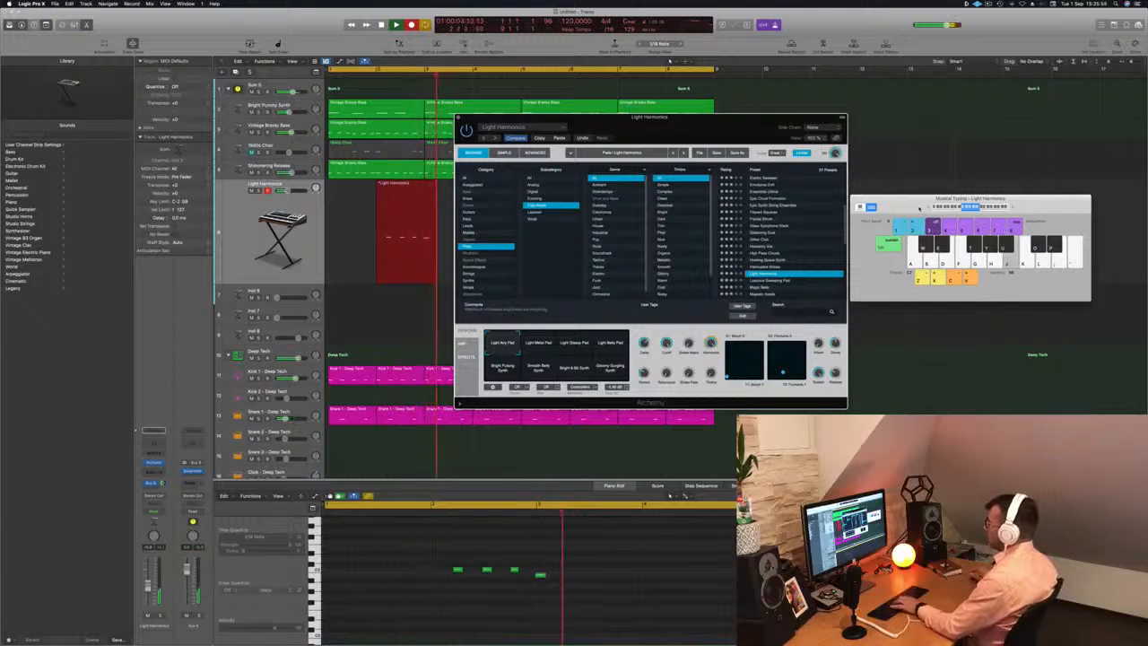
Move the Alchemy window aside and split the recorded Light Harmonics region at bar 4
{"action": "left_click_drag", "start_coordinate": [730, 118], "coordinate": [1095, 138]}
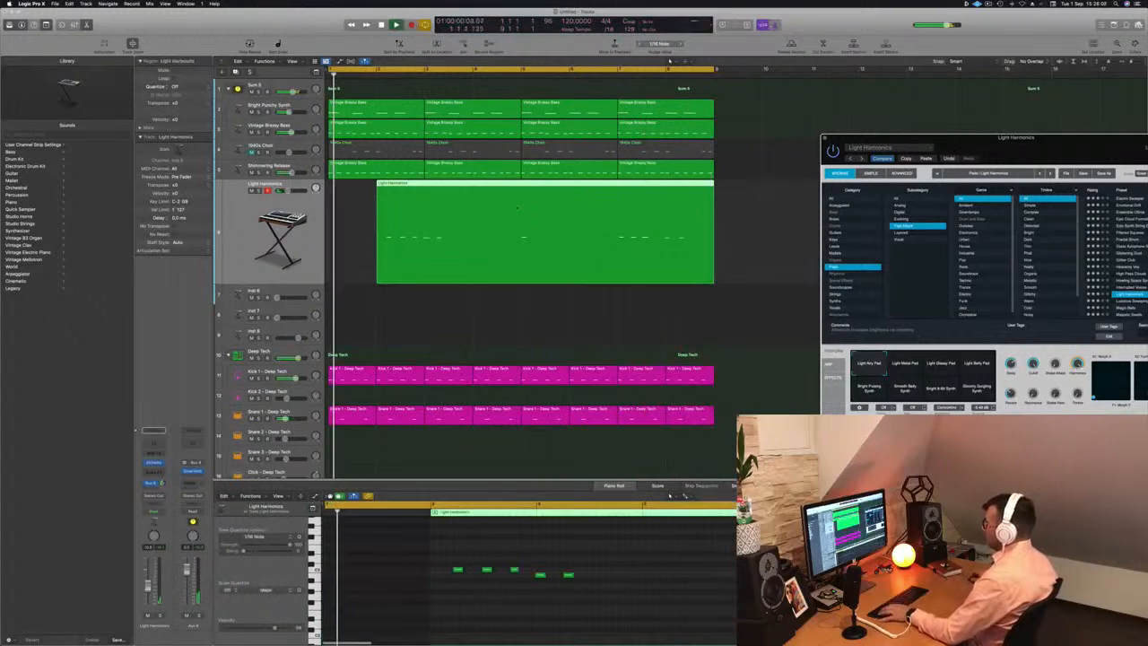
{"action": "mouse_move", "coordinate": [462, 190]}
{"action": "left_mouse_down"}
{"action": "mouse_move", "coordinate": [413, 190]}
{"action": "mouse_move", "coordinate": [473, 186]}
{"action": "left_mouse_up"}
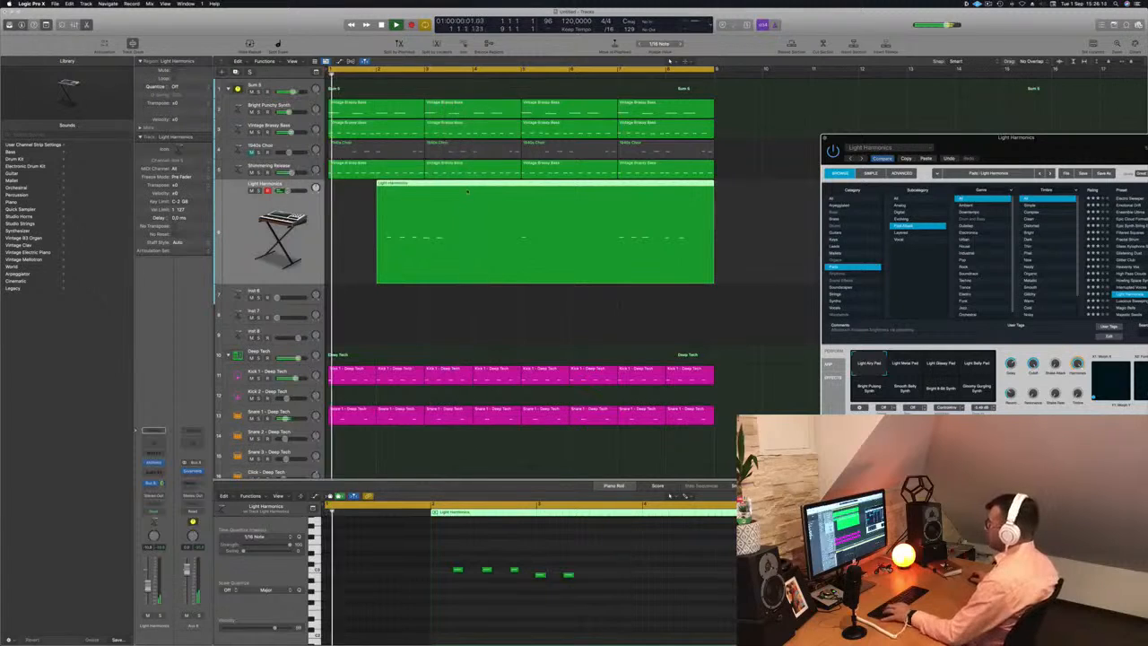
{"action": "double_click", "coordinate": [473, 190], "text": "super"}
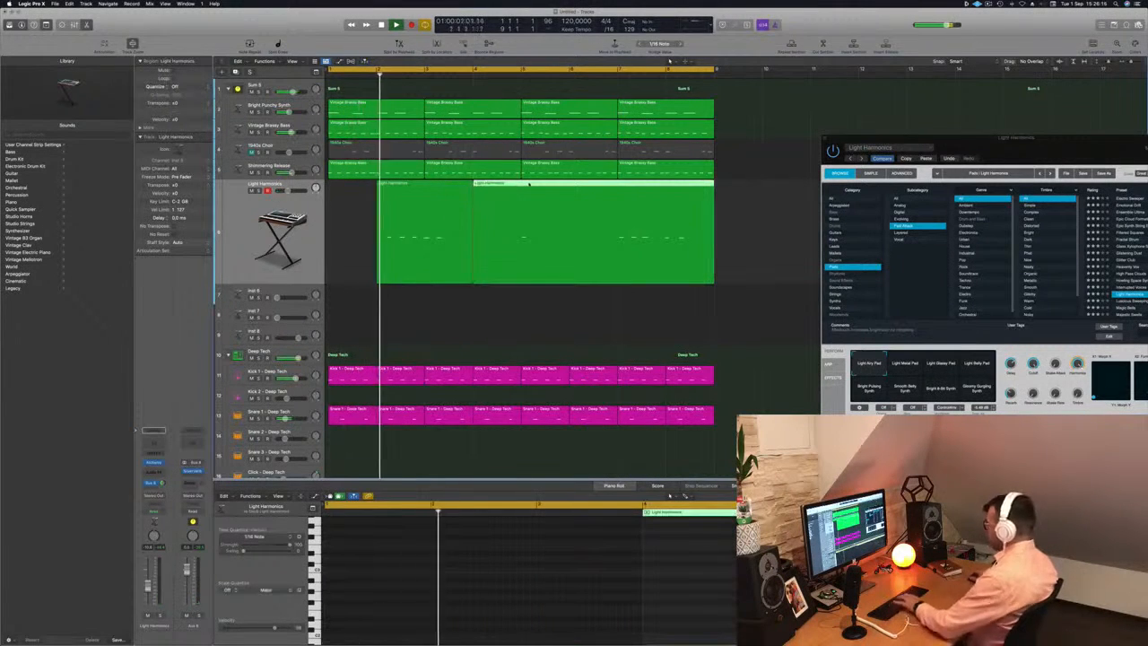
Delete the Light Harmonics part after bar 4 and quantize the remaining five notes to 1/16 Note
{"action": "key", "text": "Delete"}
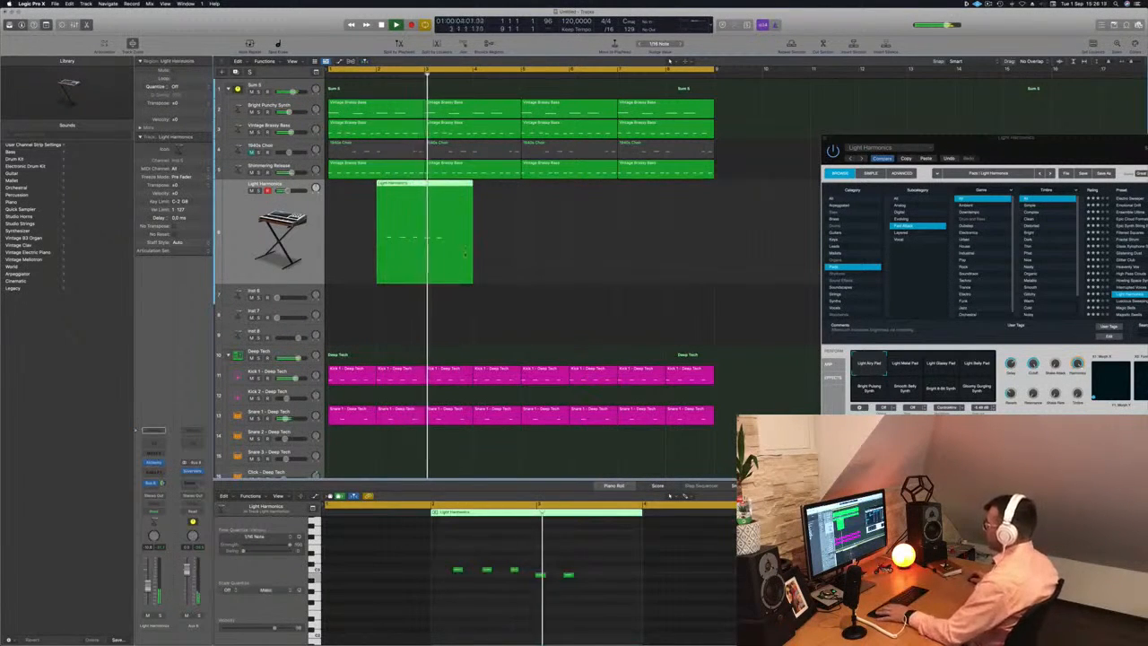
{"action": "left_click", "coordinate": [464, 617]}
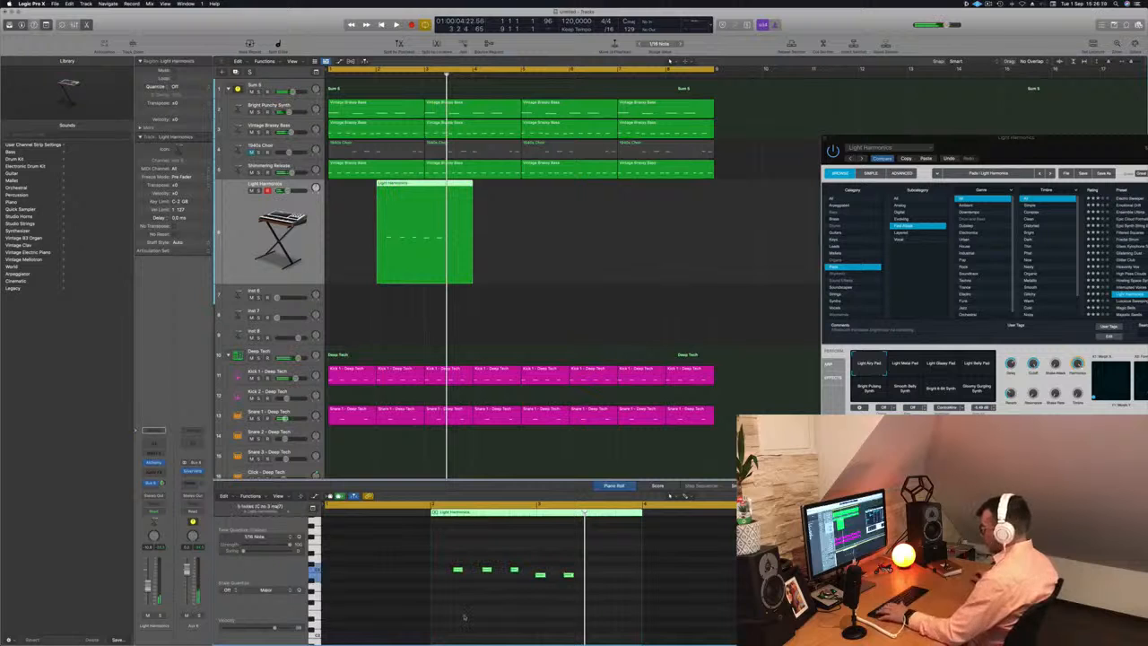
{"action": "key", "text": "Return"}
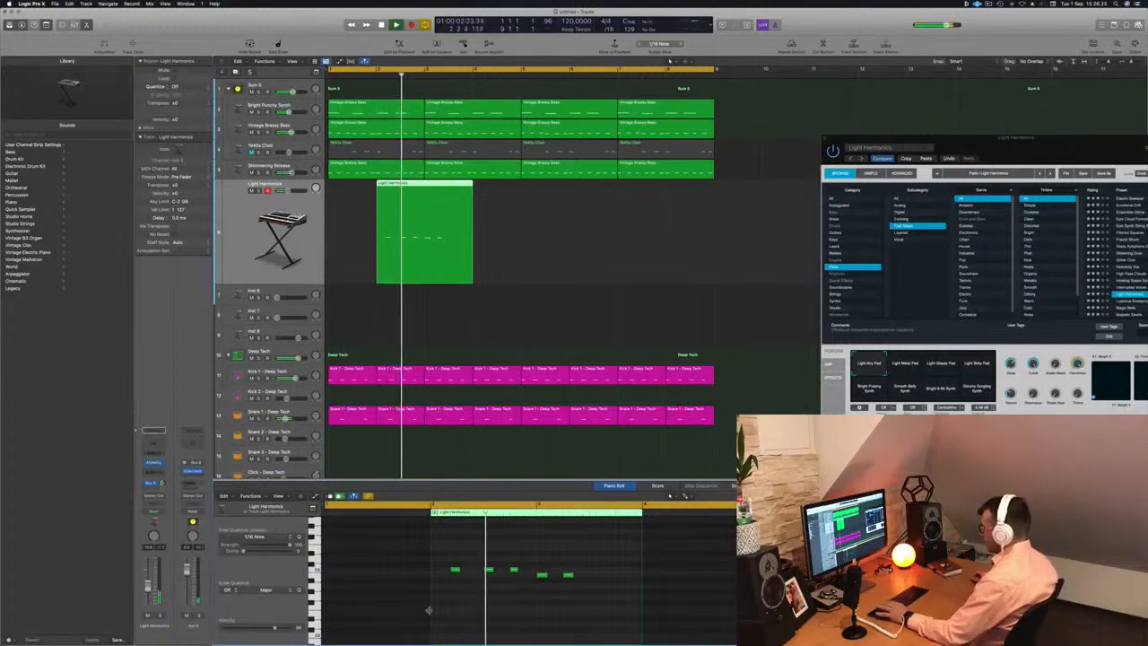
{"action": "key", "text": "Return"}
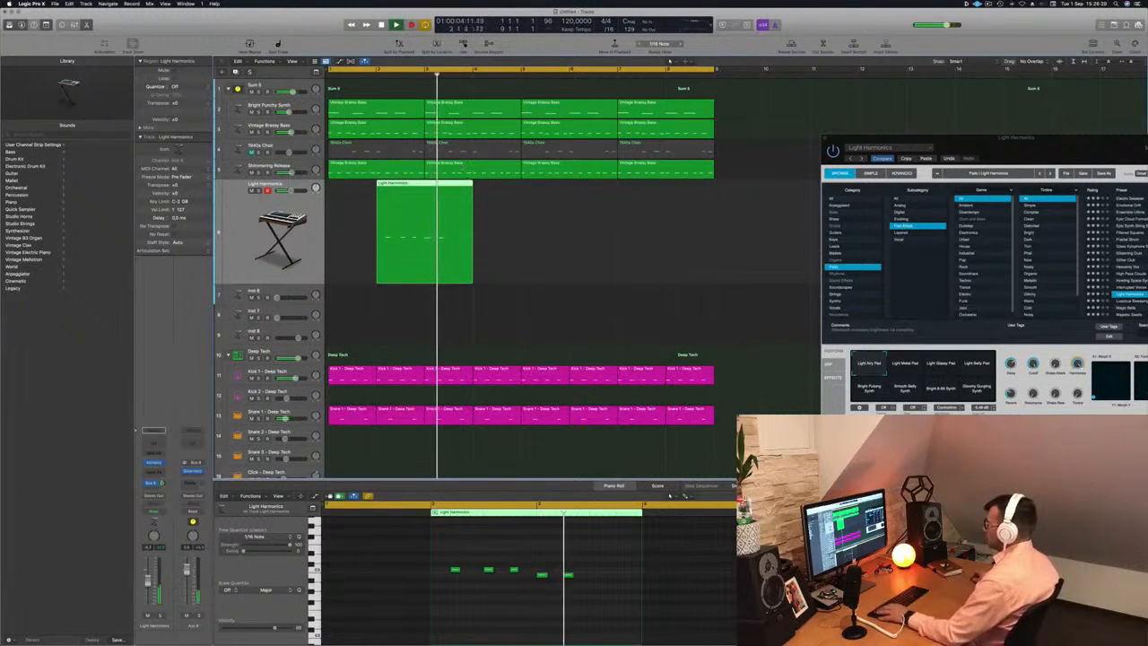
Copy the two-bar Light Harmonics region through bar 10, split it at bar 9, and move the overhanging bar to bar 1
{"action": "left_click_drag", "start_coordinate": [422, 184], "coordinate": [521, 192]}
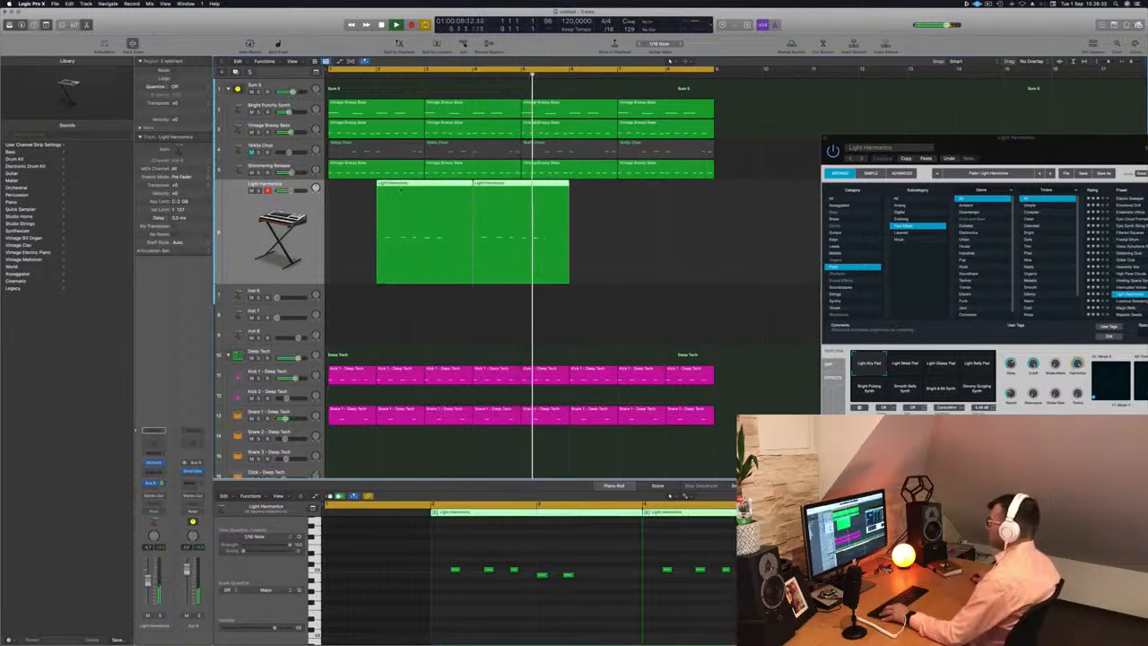
{"action": "left_click_drag", "start_coordinate": [406, 183], "coordinate": [597, 194]}
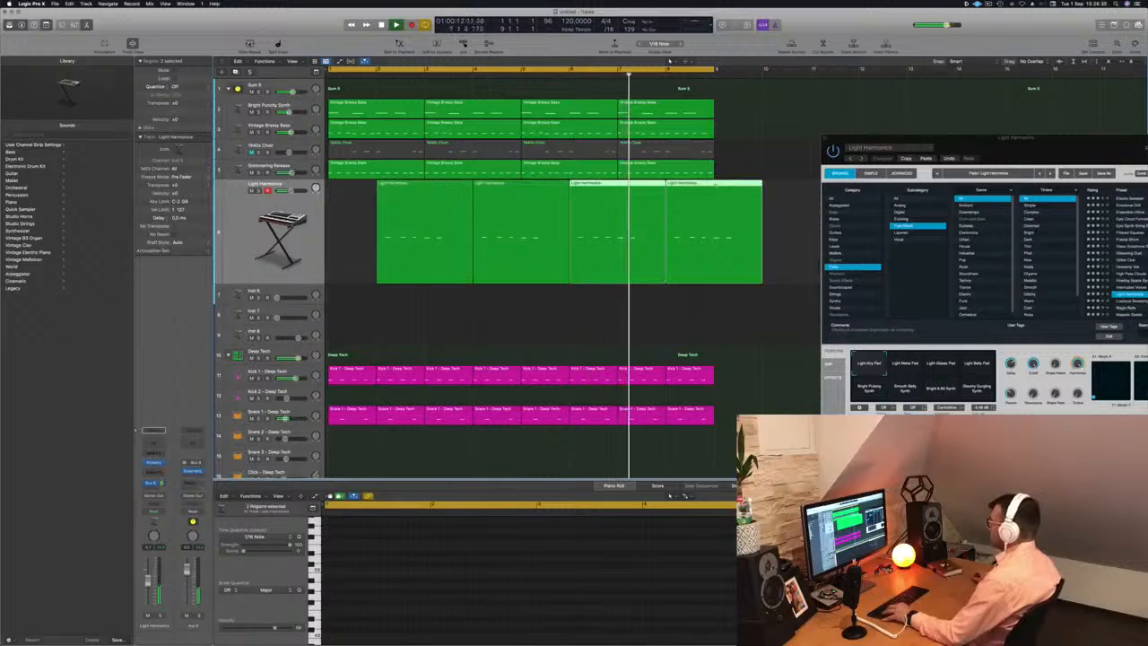
{"action": "left_click", "coordinate": [715, 185], "text": "super"}
{"action": "left_click_drag", "start_coordinate": [722, 211], "coordinate": [337, 212]}
{"action": "left_click", "coordinate": [415, 333]}
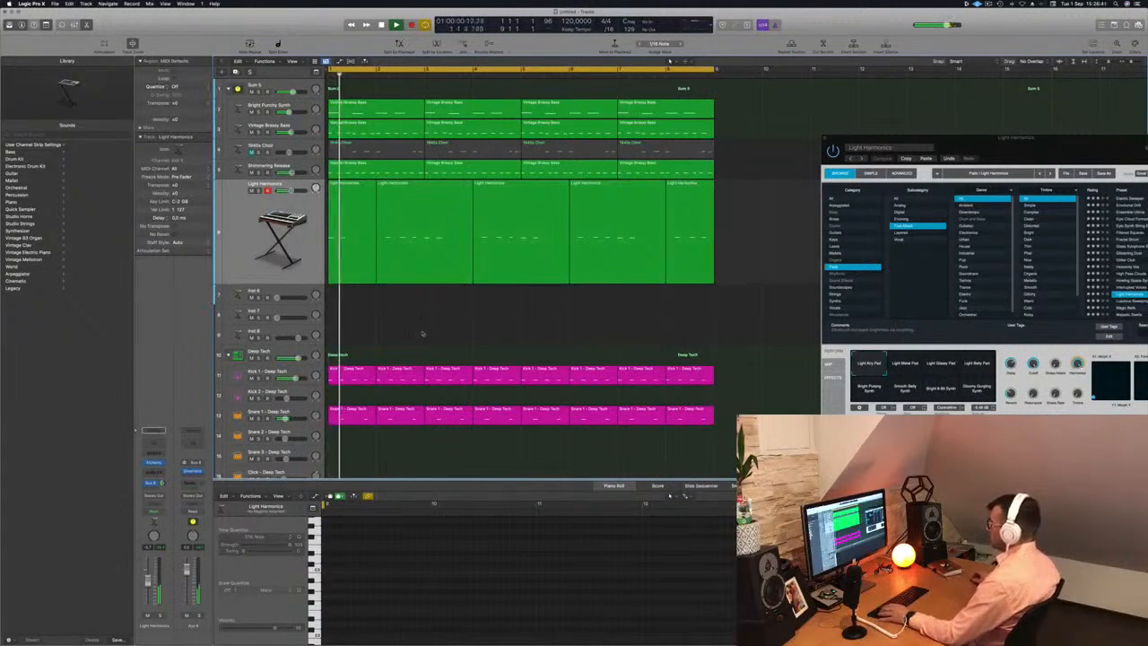
Audition the Light Metal Pad variation of Light Harmonics in Alchemy and settle on Light Glassy Pad
{"action": "key", "text": "Return"}
{"action": "left_click", "coordinate": [278, 184]}
{"action": "left_click_drag", "start_coordinate": [1037, 147], "coordinate": [687, 157]}
{"action": "key", "text": "Return"}
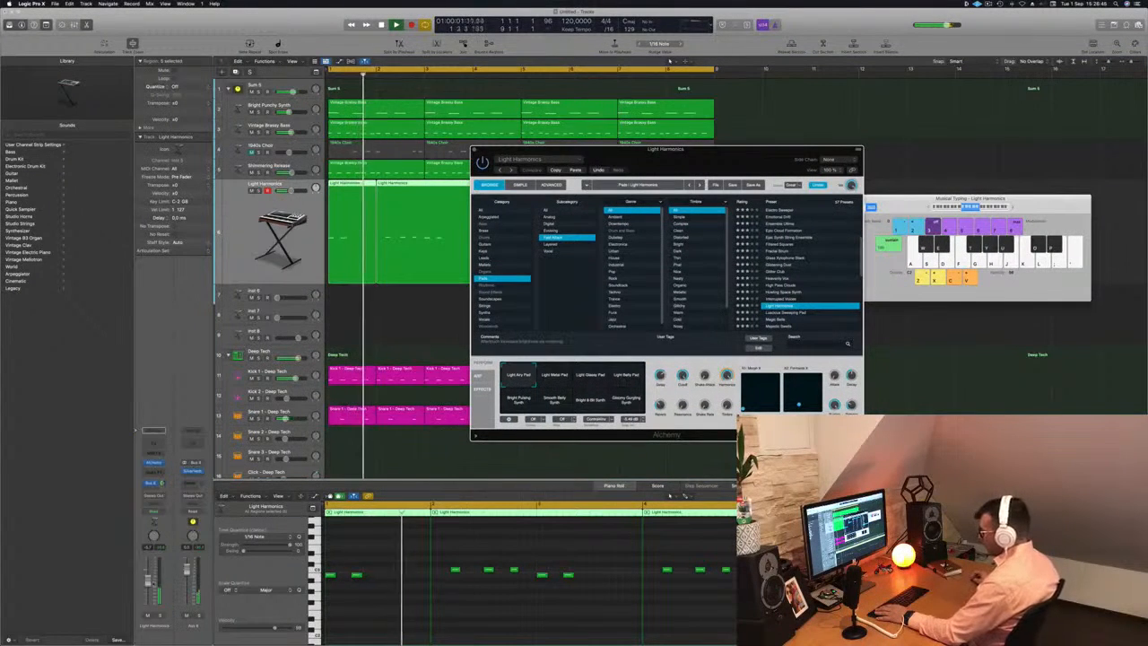
{"action": "left_click", "coordinate": [1024, 368]}
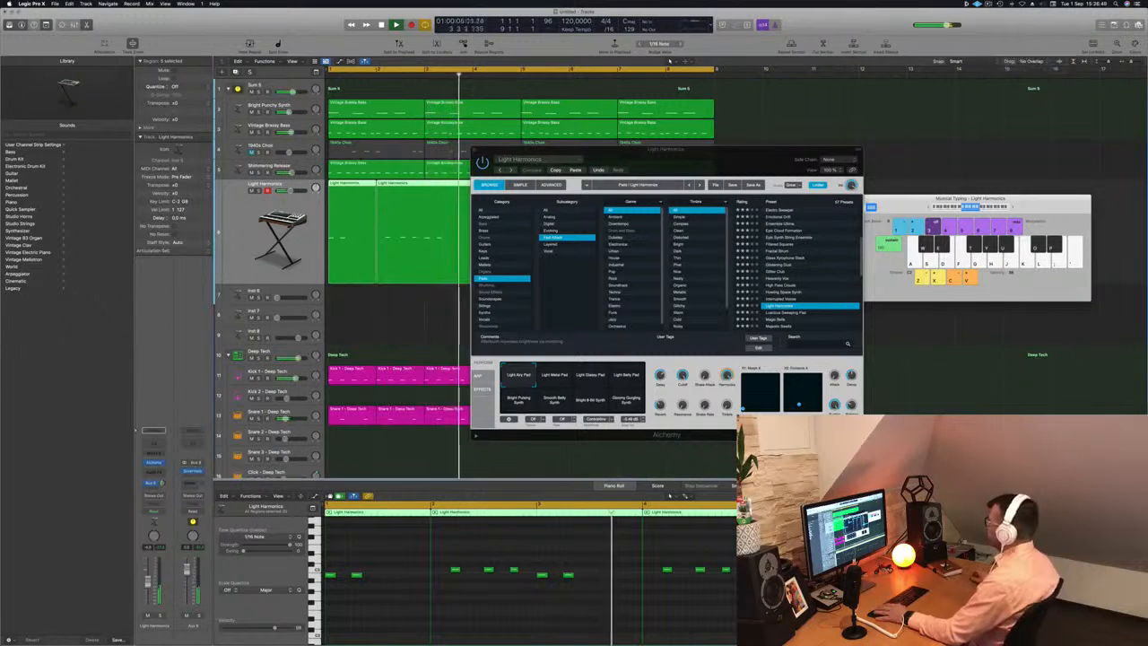
{"action": "left_click_drag", "start_coordinate": [670, 165], "coordinate": [599, 170]}
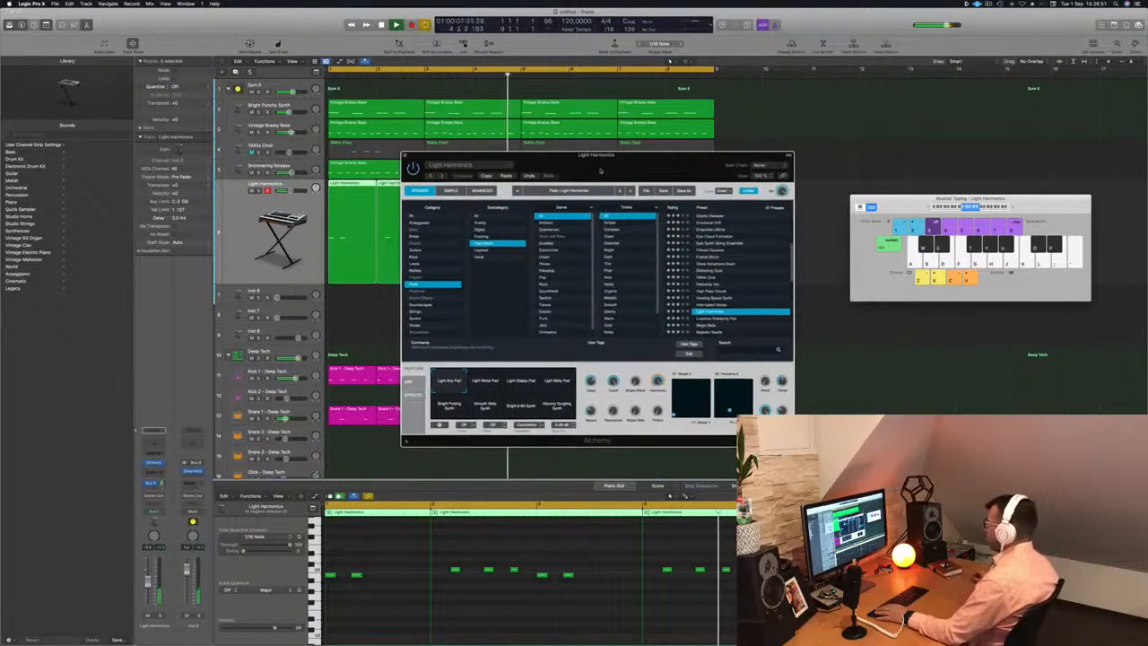
{"action": "left_click", "coordinate": [485, 380]}
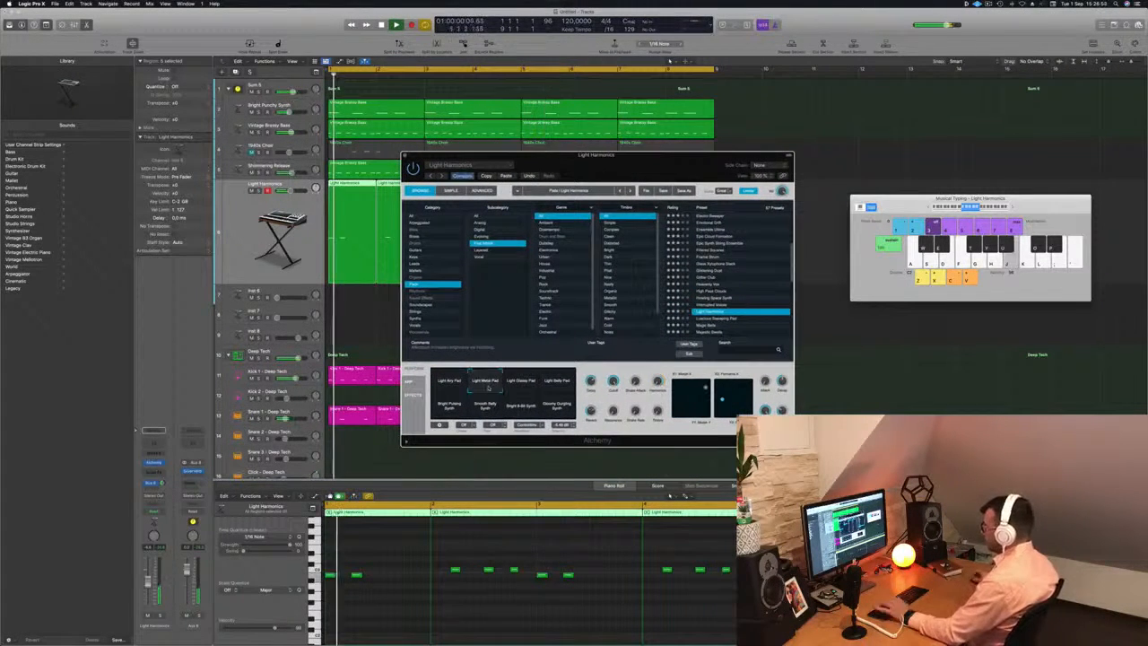
{"action": "left_click", "coordinate": [527, 383]}
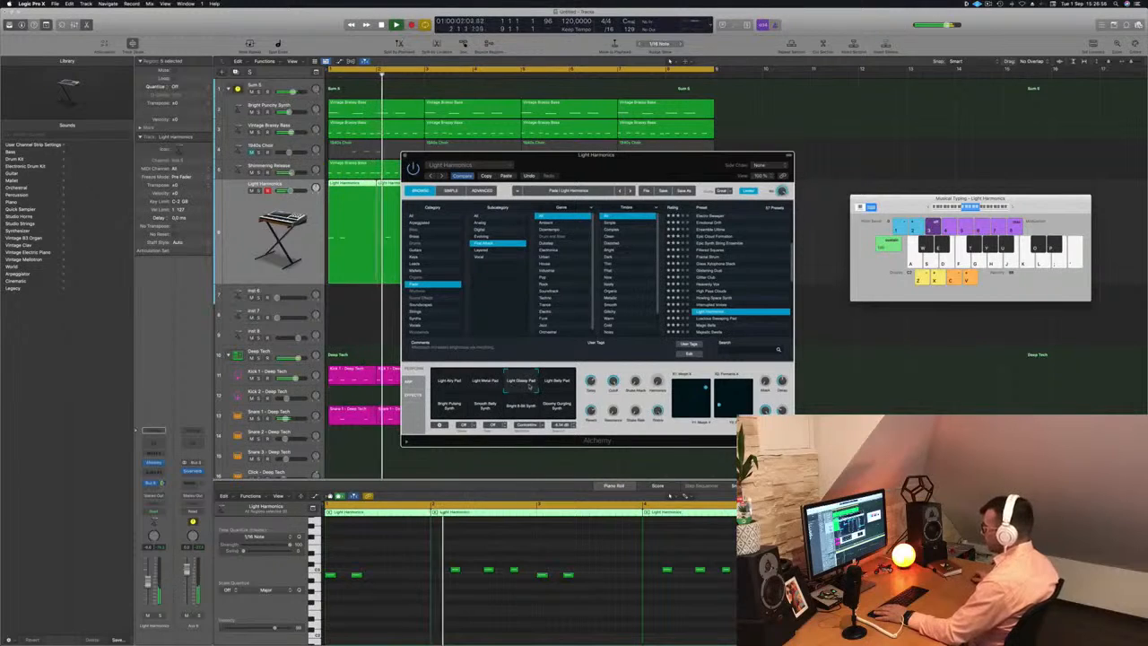
{"action": "left_click_drag", "start_coordinate": [682, 169], "coordinate": [834, 211]}
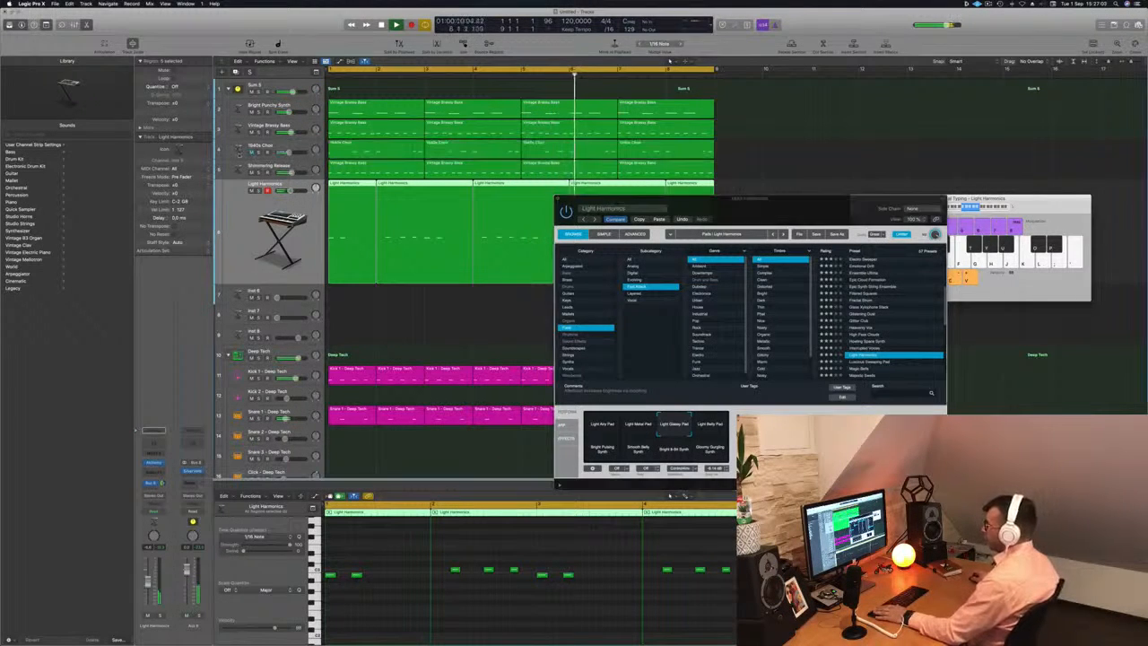
Close the Alchemy window and compare the notes of the 1940s Choir and Light Harmonics tracks during playback
{"action": "left_click", "coordinate": [295, 147]}
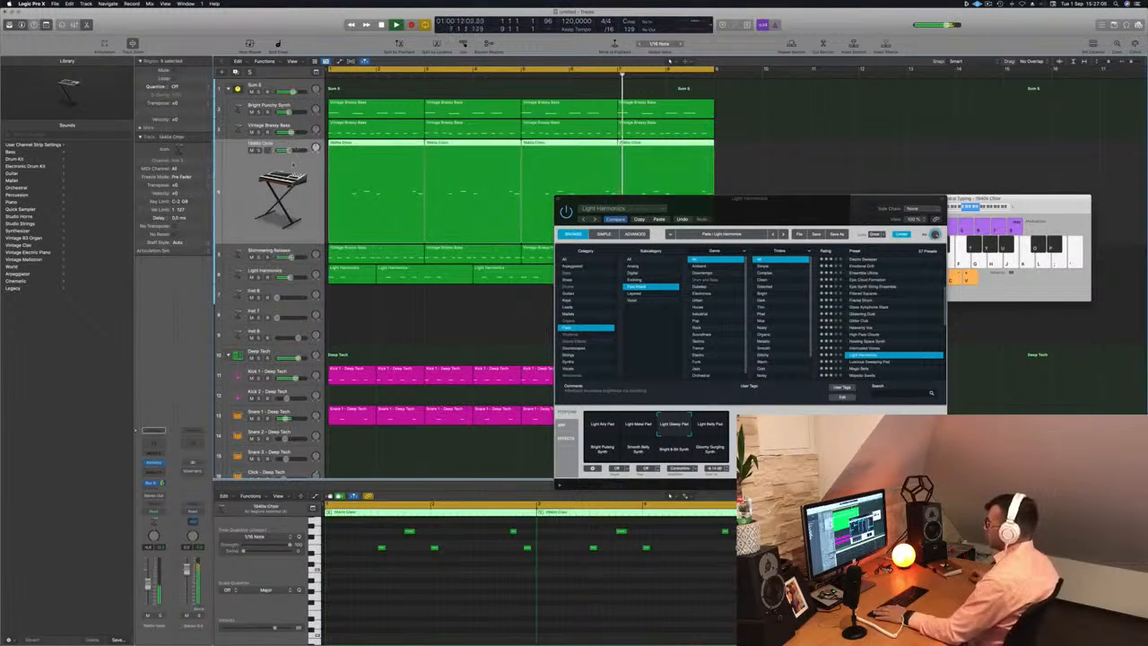
{"action": "left_click_drag", "start_coordinate": [753, 209], "coordinate": [906, 150]}
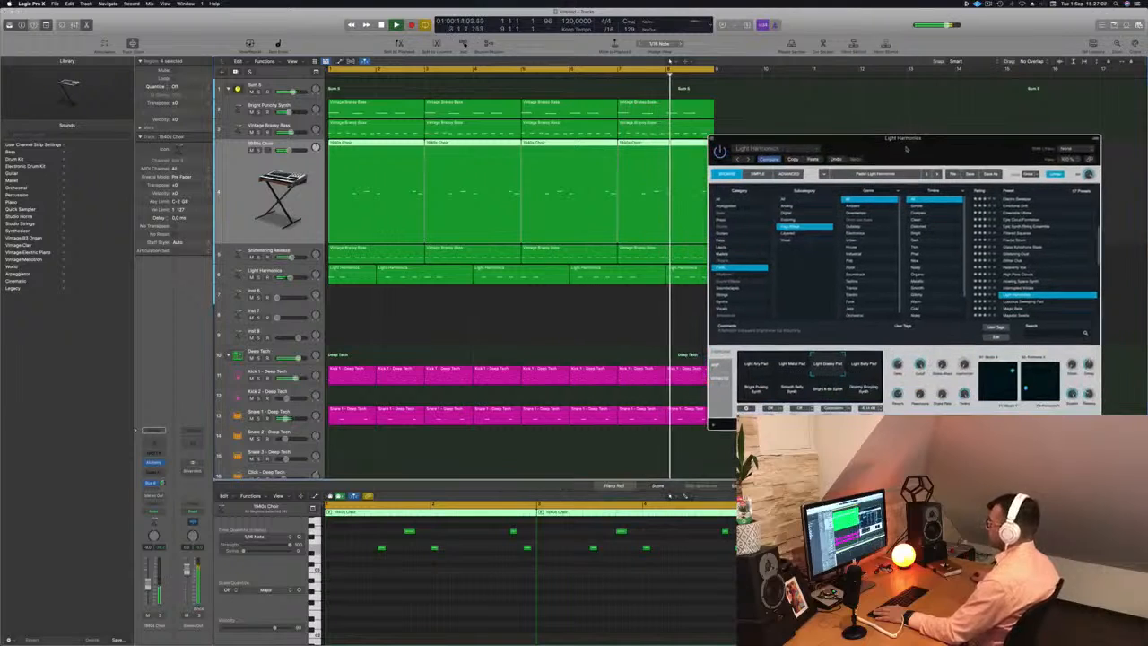
{"action": "left_click", "coordinate": [265, 274]}
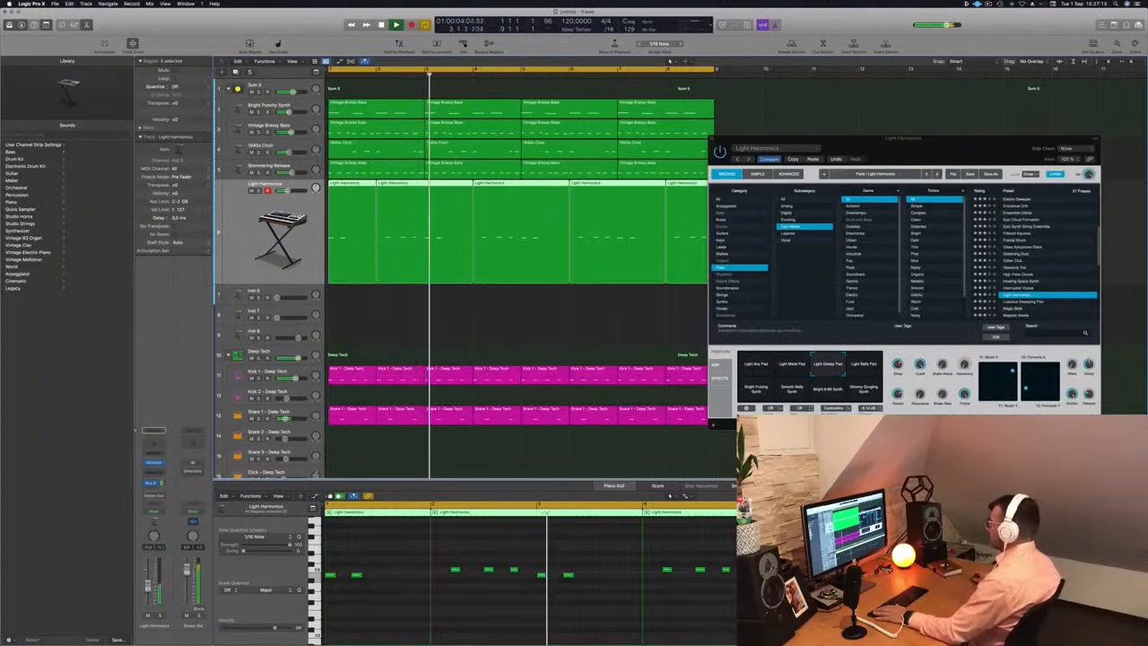
{"action": "key", "text": "super+k"}
{"action": "left_click_drag", "start_coordinate": [898, 157], "coordinate": [666, 225]}
{"action": "left_click", "coordinate": [479, 205]}
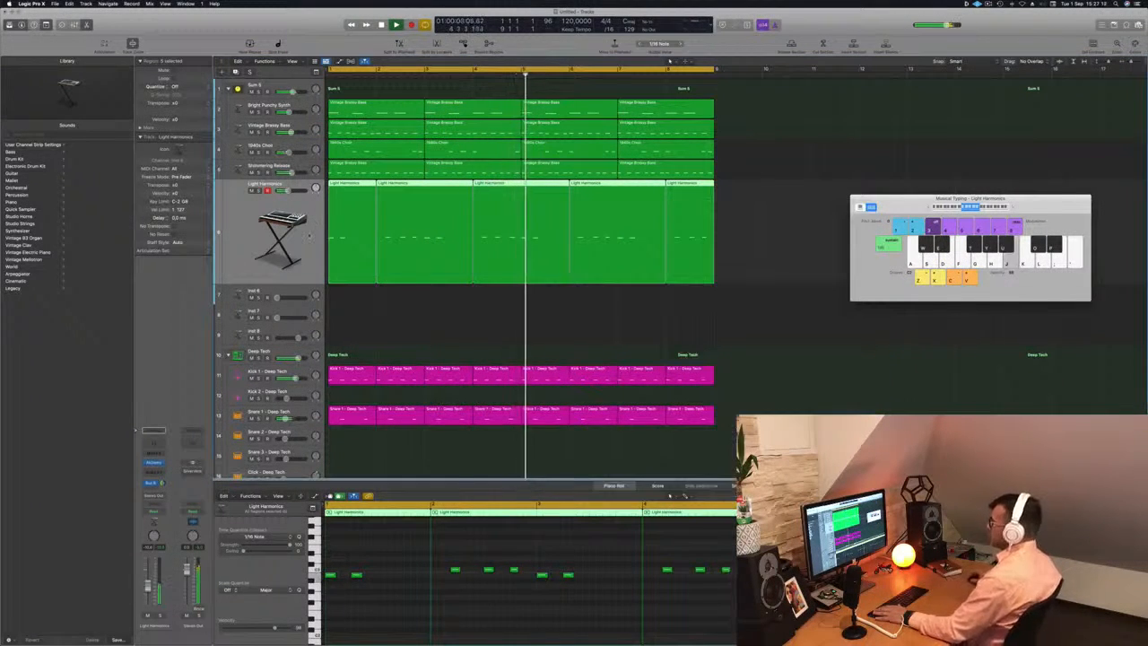
{"action": "key", "text": "Up"}
{"action": "key", "text": "Up"}
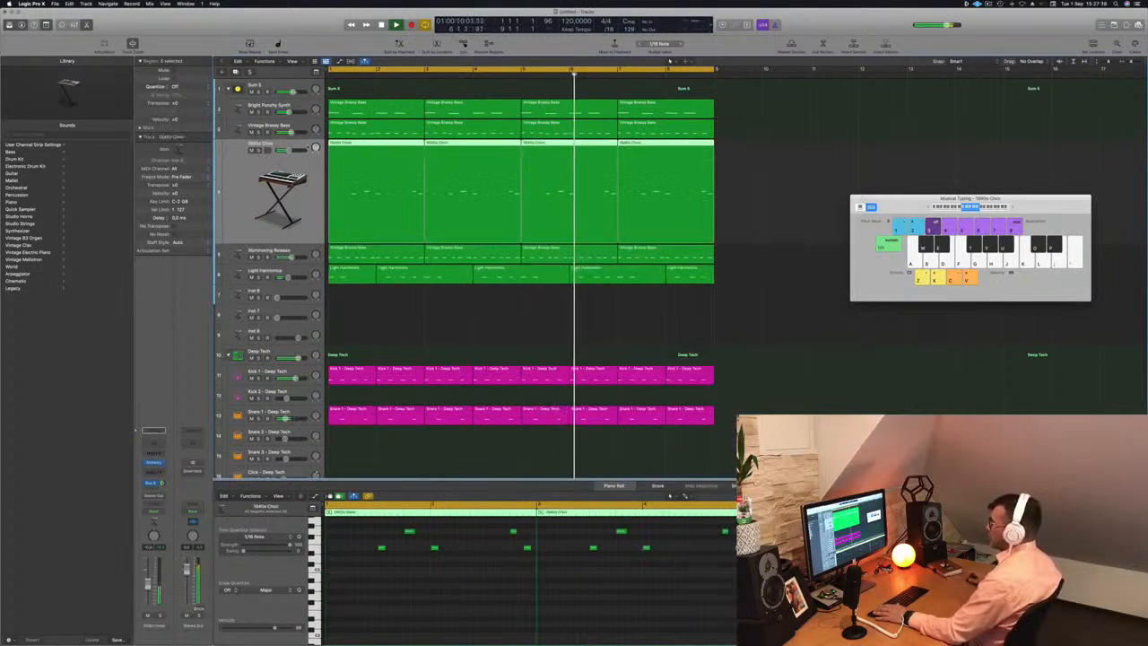
{"action": "key", "text": "Down"}
{"action": "key", "text": "Down"}
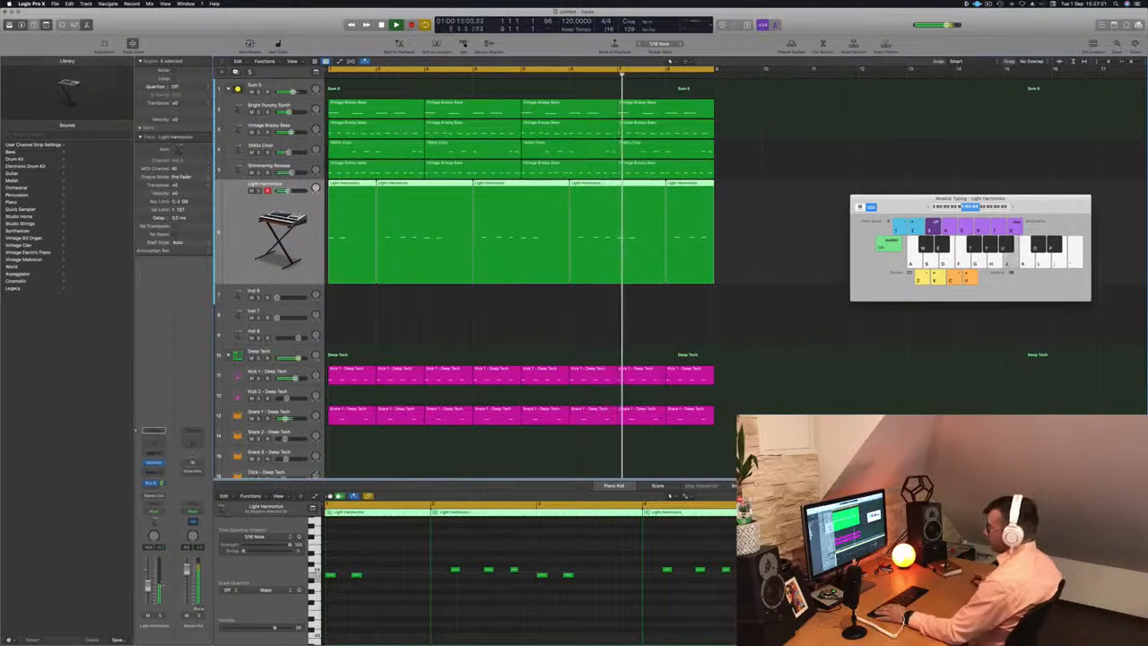
Deselect the regions and save the project under a new episode name in the Logic folder
{"action": "left_click", "coordinate": [429, 304]}
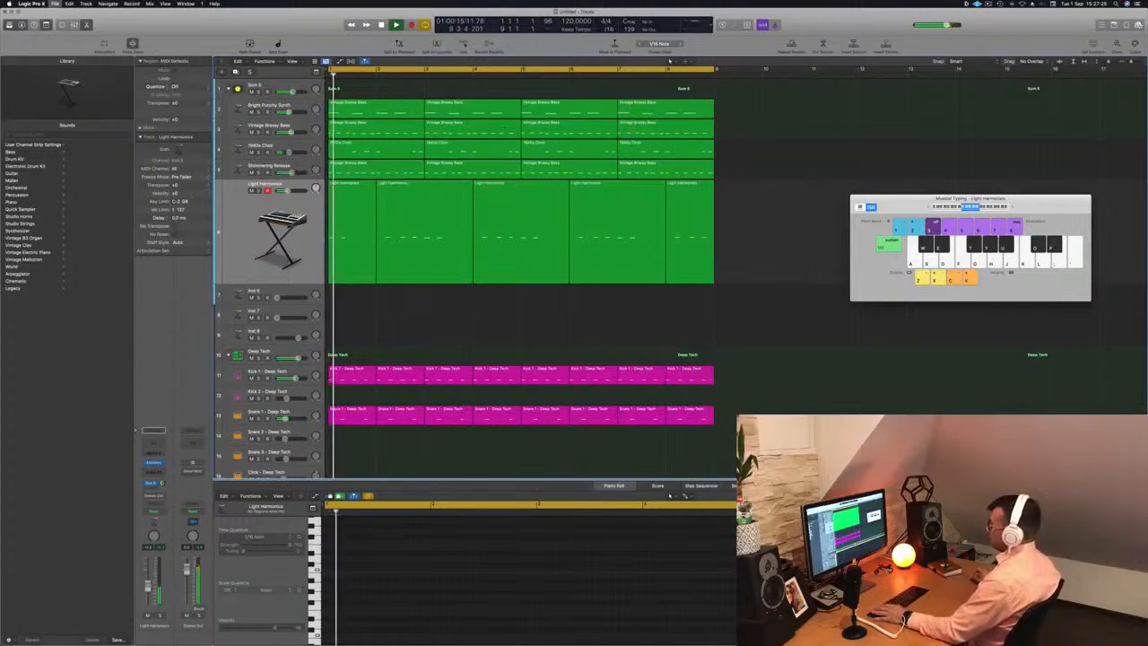
{"action": "key", "text": "super+shift+s"}
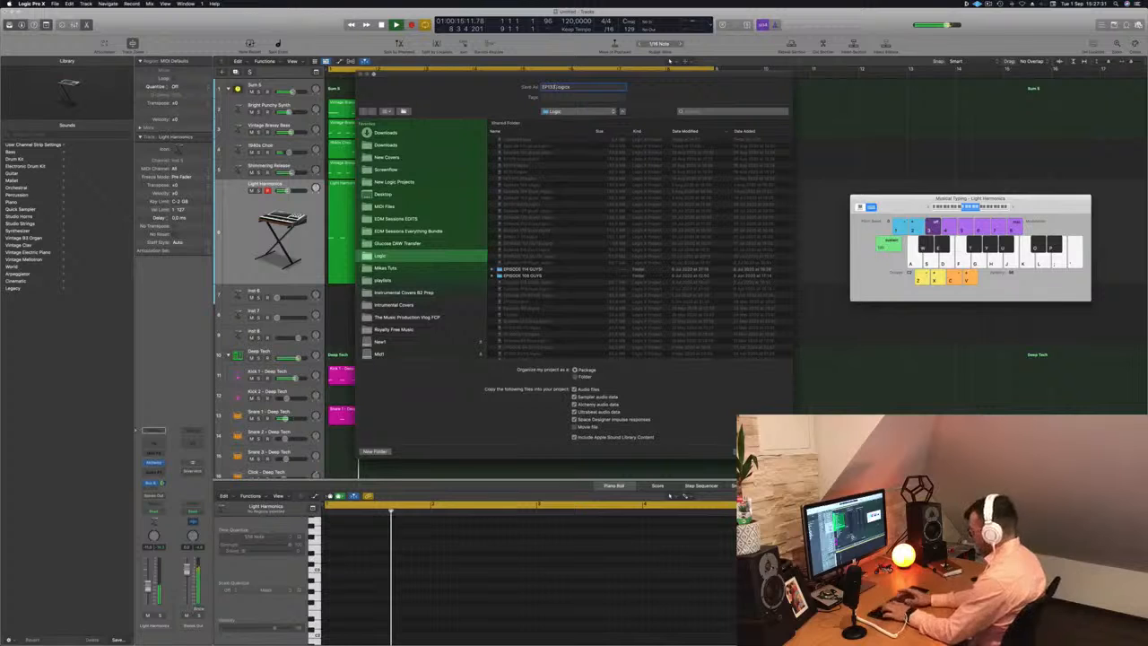
{"action": "key", "text": "Return"}
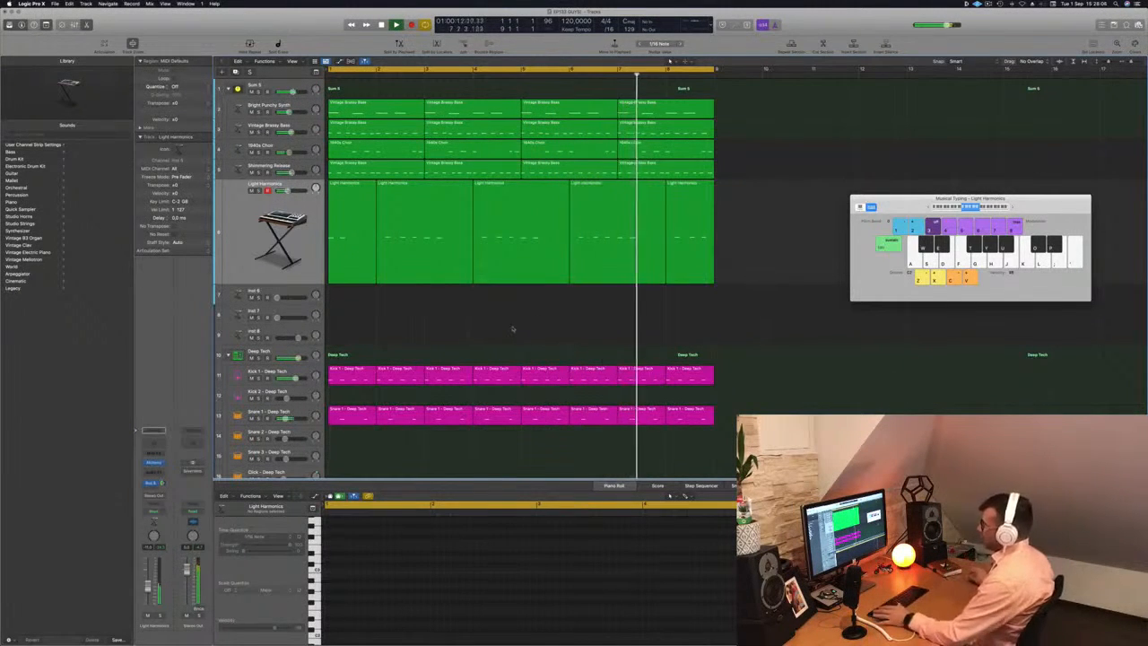
Test muting Bright Punchy Synth and Vintage Brassy Bass, unmute both, and mute the 1940s Choir track instead
{"action": "left_click", "coordinate": [278, 228]}
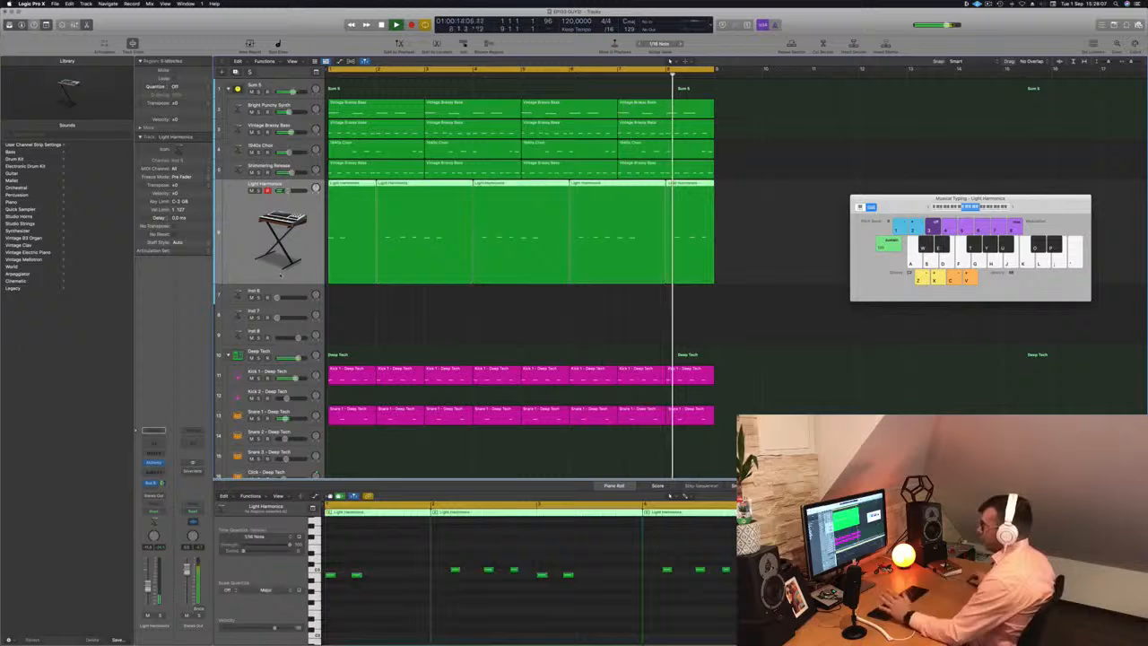
{"action": "left_click", "coordinate": [389, 319]}
{"action": "scroll", "coordinate": [400, 316], "scroll_direction": "down", "scroll_amount": 1}
{"action": "scroll", "coordinate": [400, 316], "scroll_direction": "down", "scroll_amount": 2}
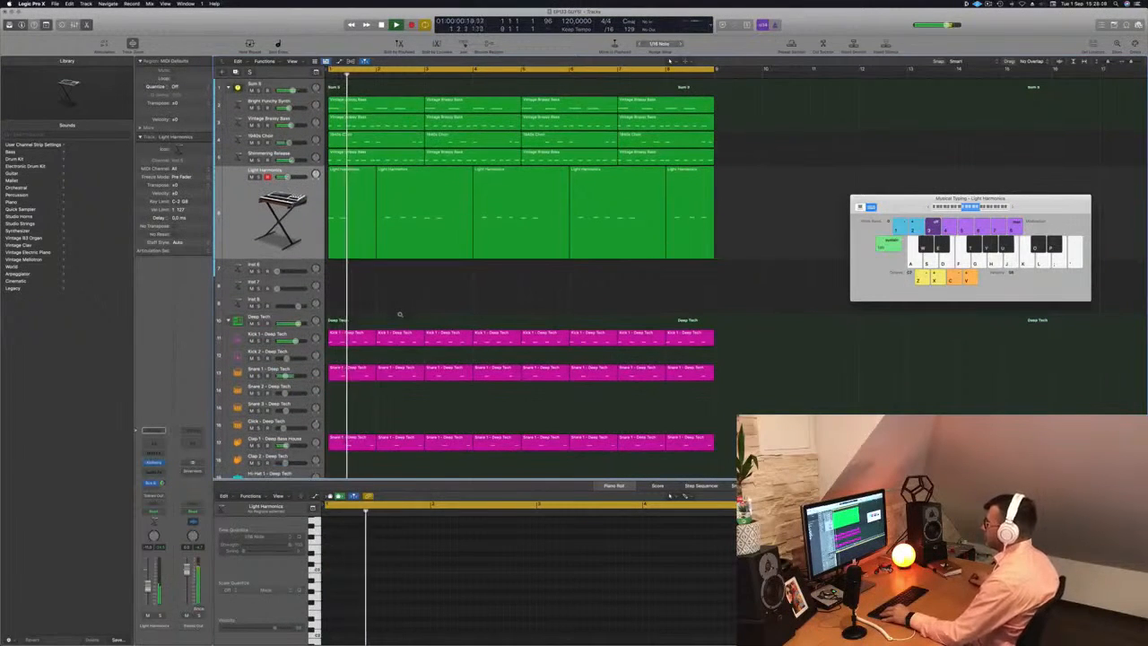
{"action": "left_click", "coordinate": [393, 316], "text": "ctrl+alt"}
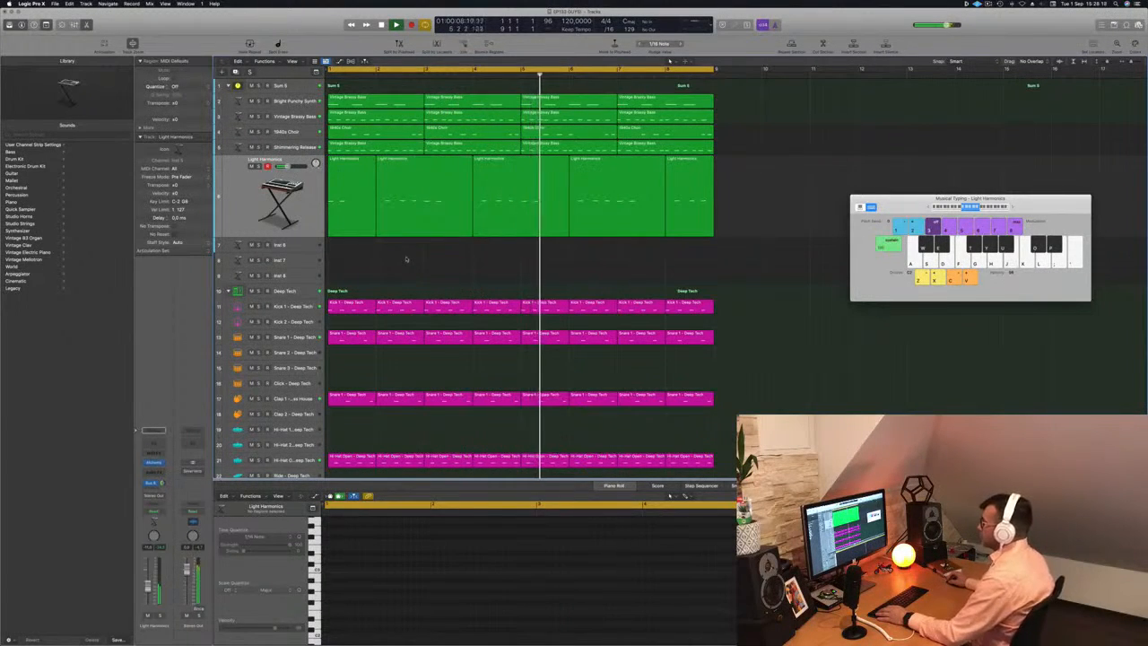
{"action": "left_click_drag", "start_coordinate": [252, 103], "coordinate": [252, 118]}
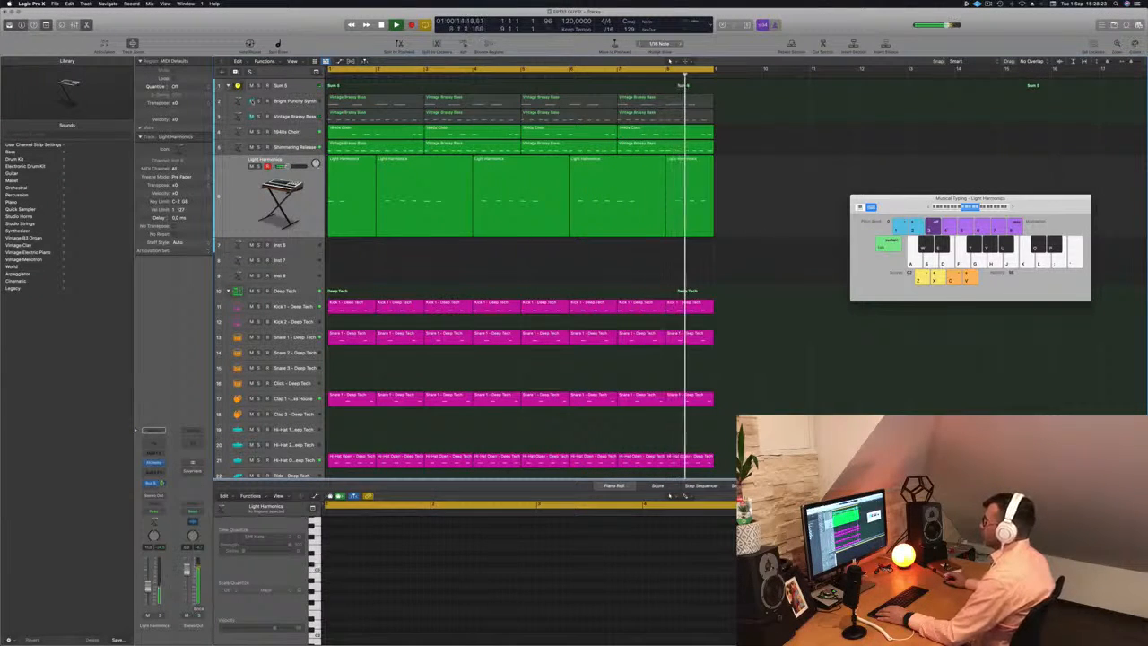
{"action": "key", "text": "ctrl+m"}
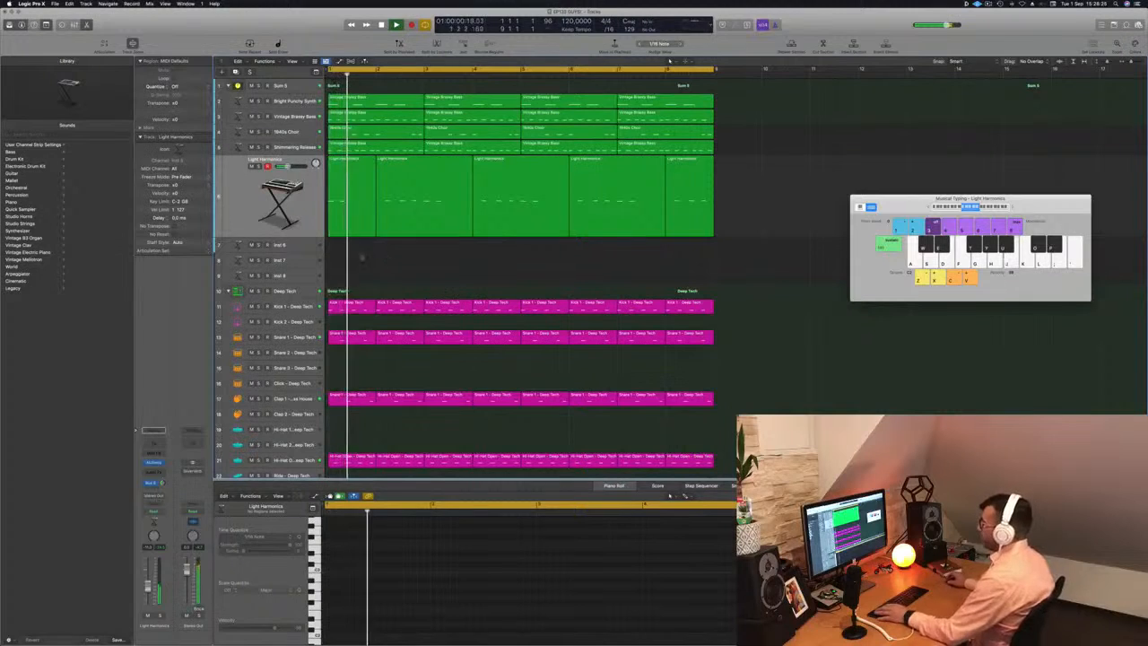
{"action": "left_click", "coordinate": [252, 132]}
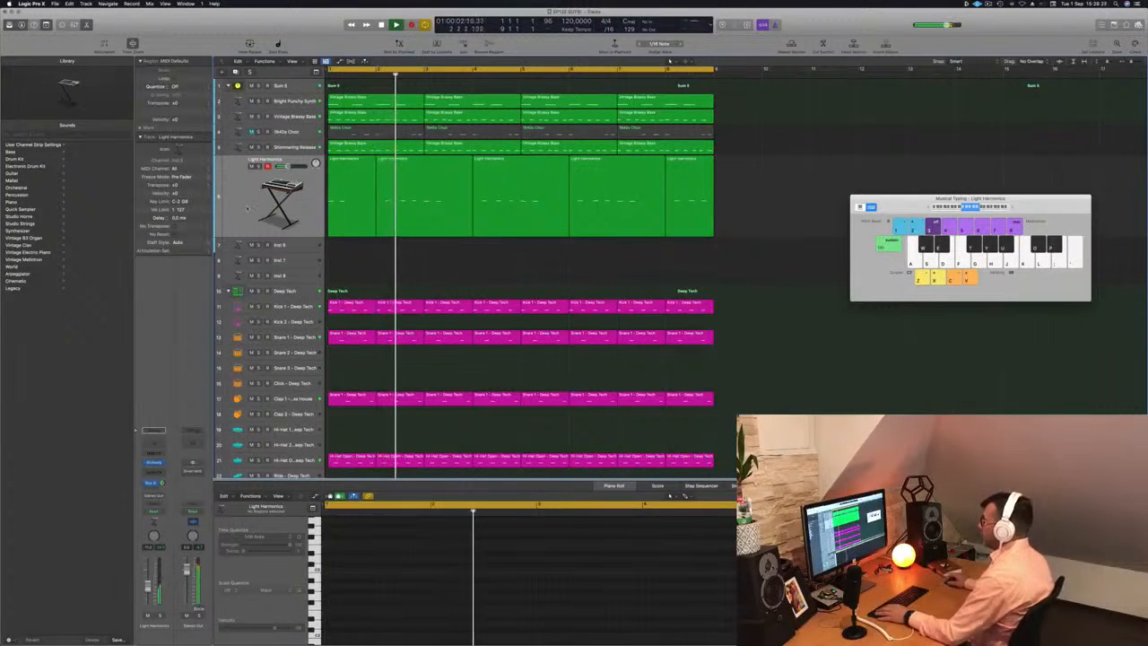
Duplicate the Light Harmonics track as an empty track with the same sound, and stop playback
{"action": "left_click", "coordinate": [241, 210]}
{"action": "key", "text": "super+Left"}
{"action": "key", "text": "super+Left"}
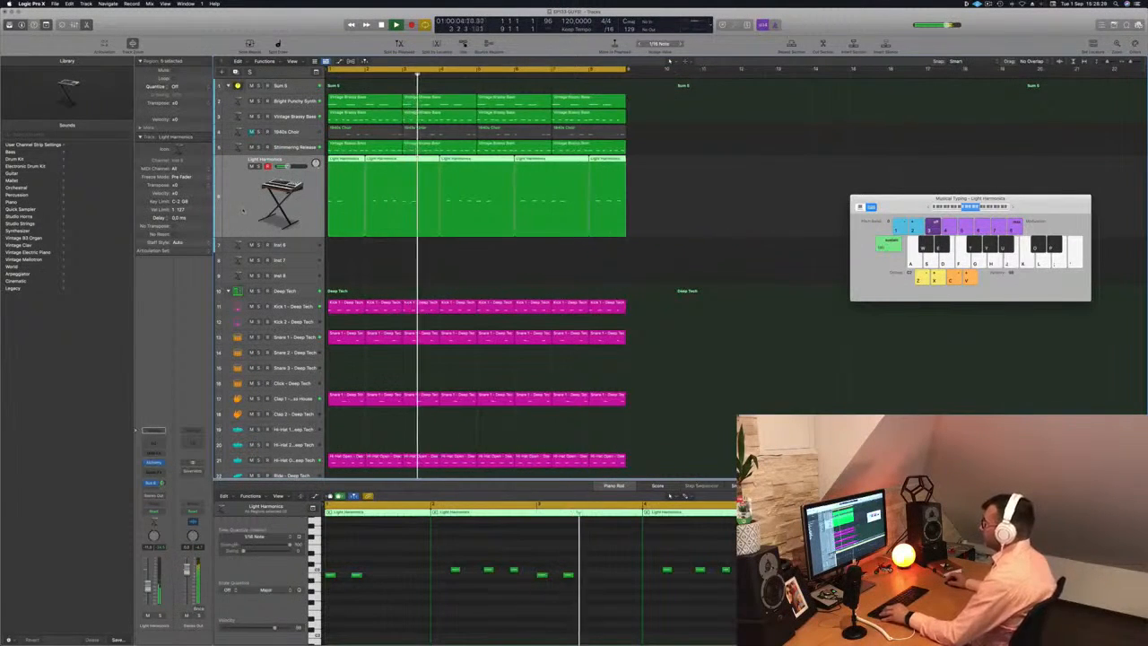
{"action": "key", "text": "super+Down"}
{"action": "key", "text": "super+Left"}
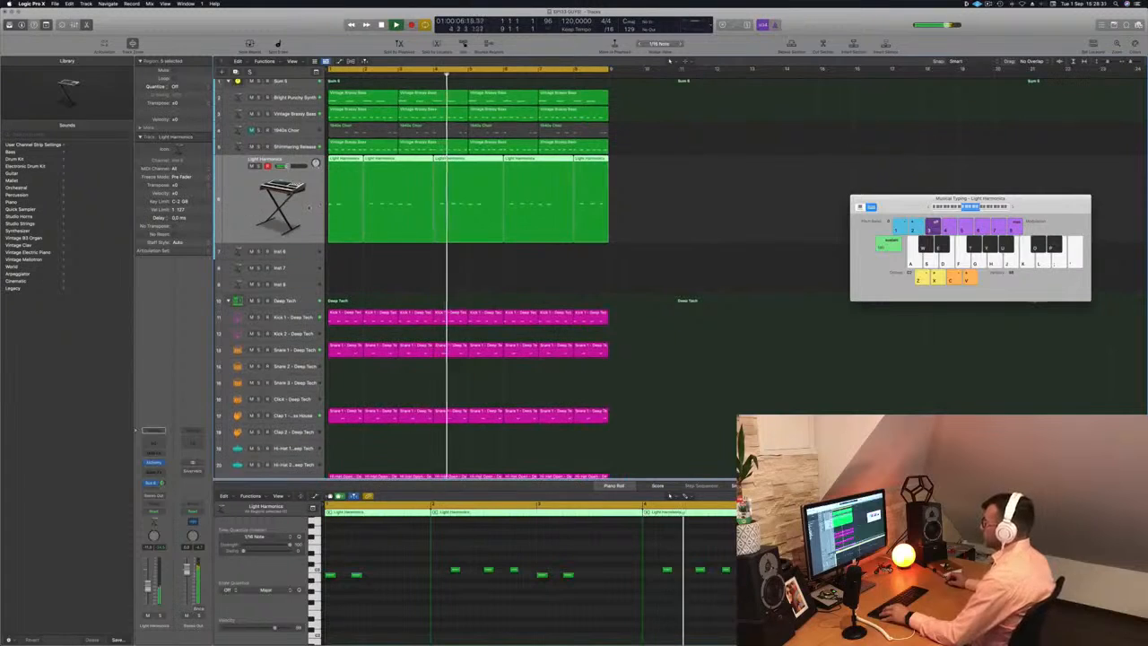
{"action": "key", "text": "super+d"}
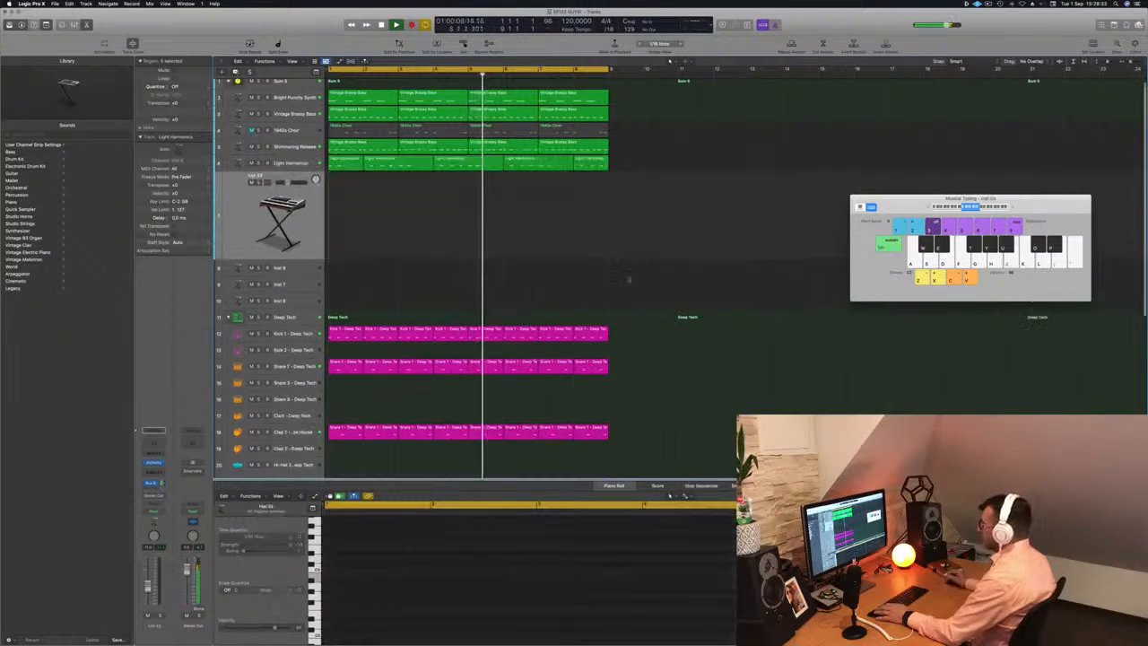
{"action": "key", "text": "space"}
Copy the one-bar opening Light Harmonics region onto the duplicated track at the middle of bar 1 and the middle of bar 3
{"action": "left_click", "coordinate": [340, 165]}
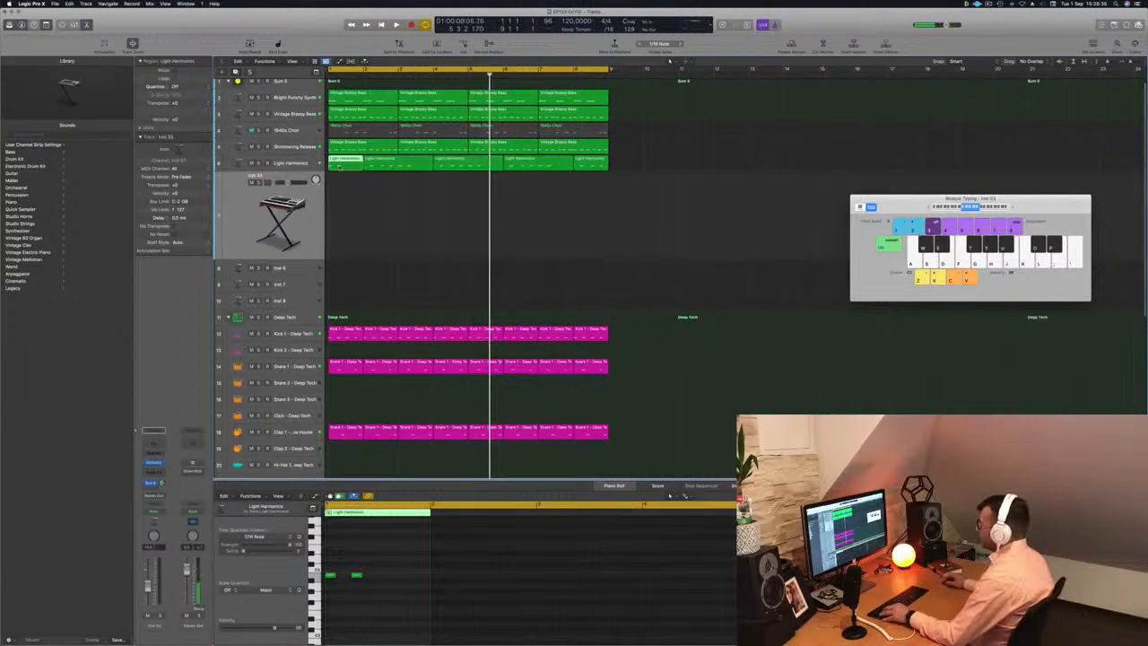
{"action": "left_click_drag", "start_coordinate": [340, 168], "coordinate": [426, 184]}
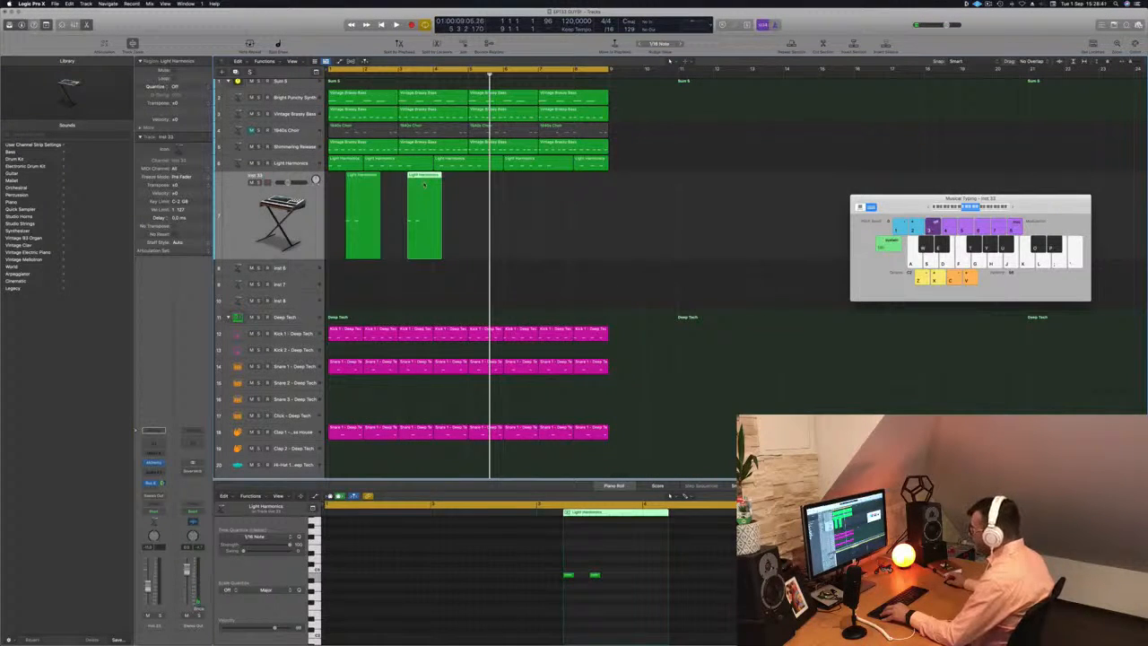
{"action": "left_click_drag", "start_coordinate": [425, 177], "coordinate": [431, 177]}
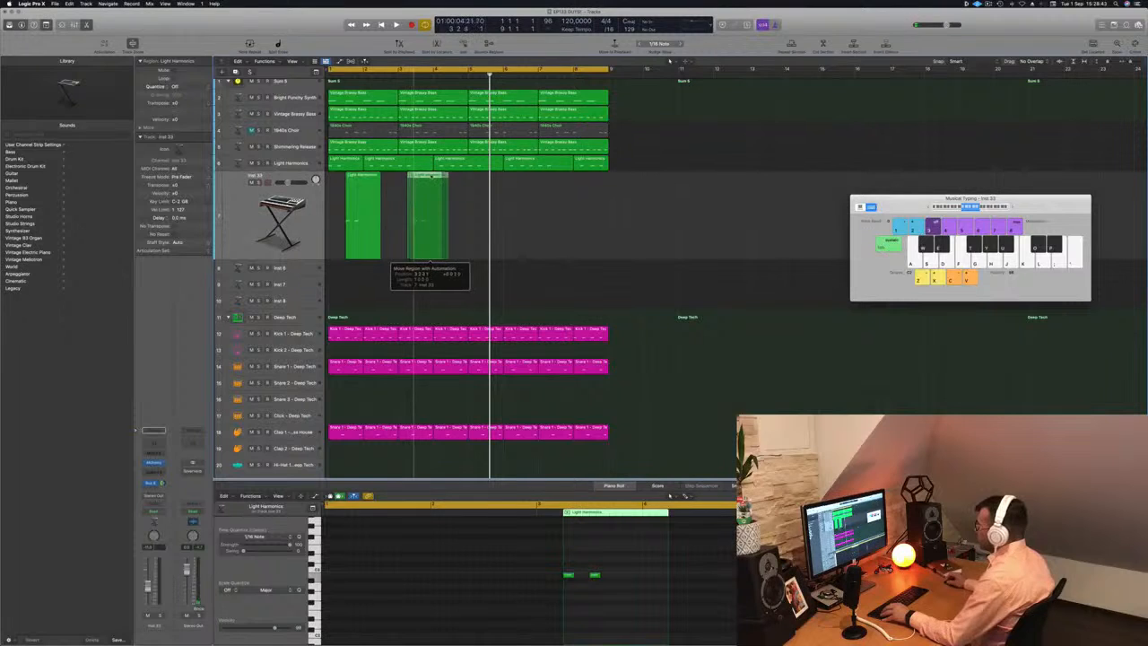
{"action": "left_click_drag", "start_coordinate": [429, 258], "coordinate": [460, 180]}
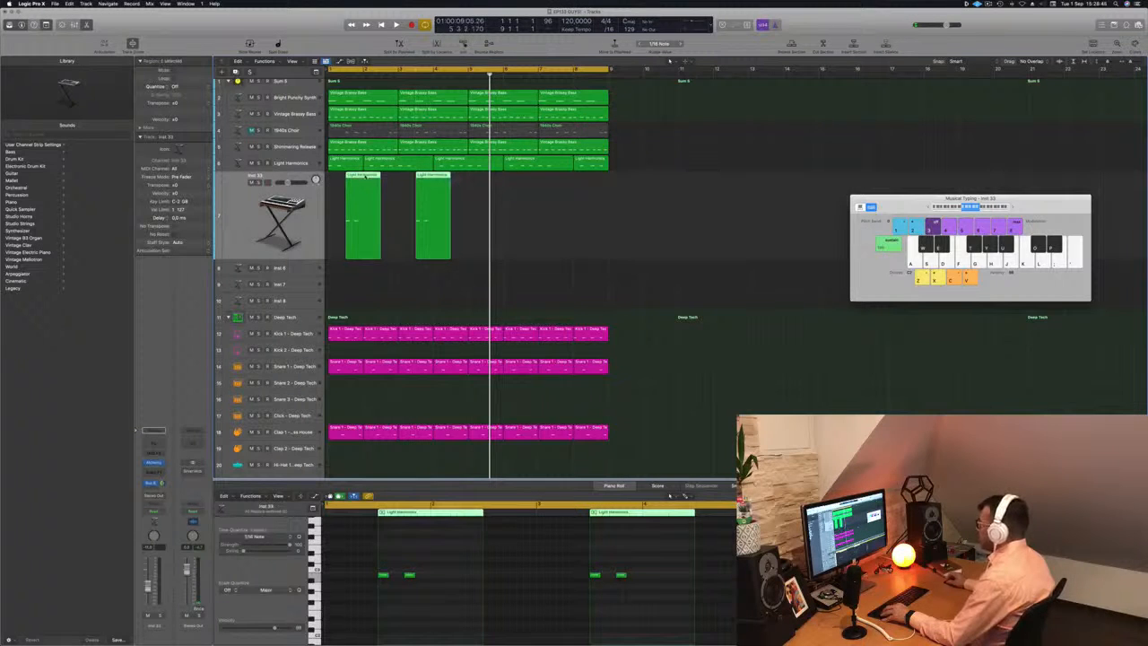
Copy both duplicate-track Light Harmonics regions to the middle of bars 5 and 7 and play the loop from the start
{"action": "left_click_drag", "start_coordinate": [364, 177], "coordinate": [504, 191]}
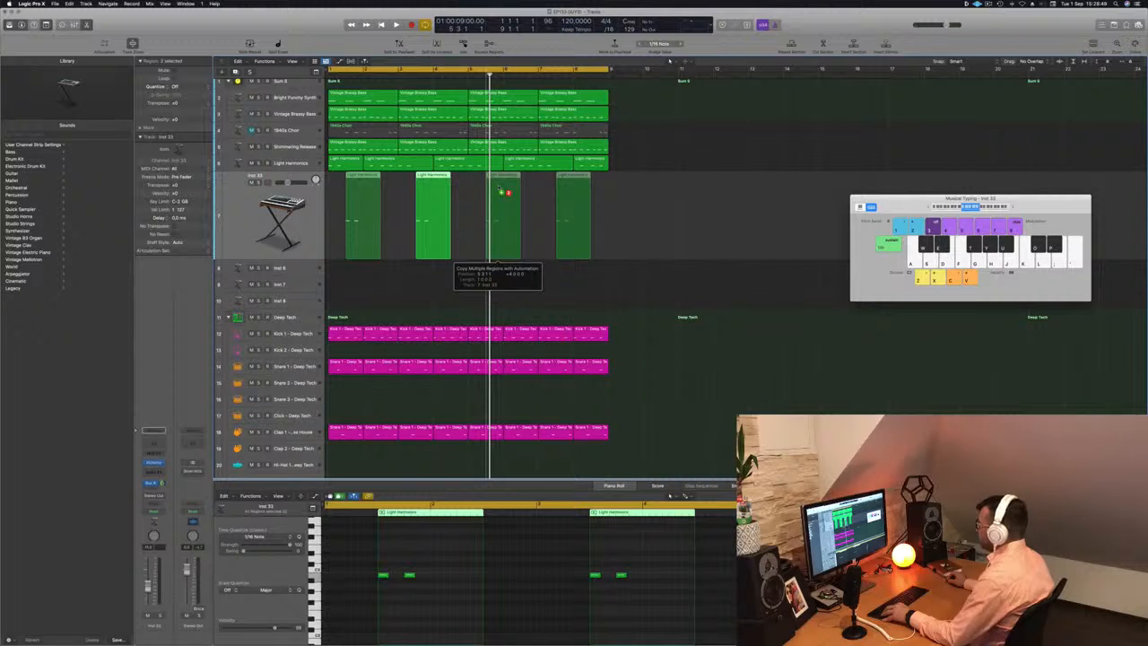
{"action": "left_click_drag", "start_coordinate": [505, 191], "coordinate": [504, 191]}
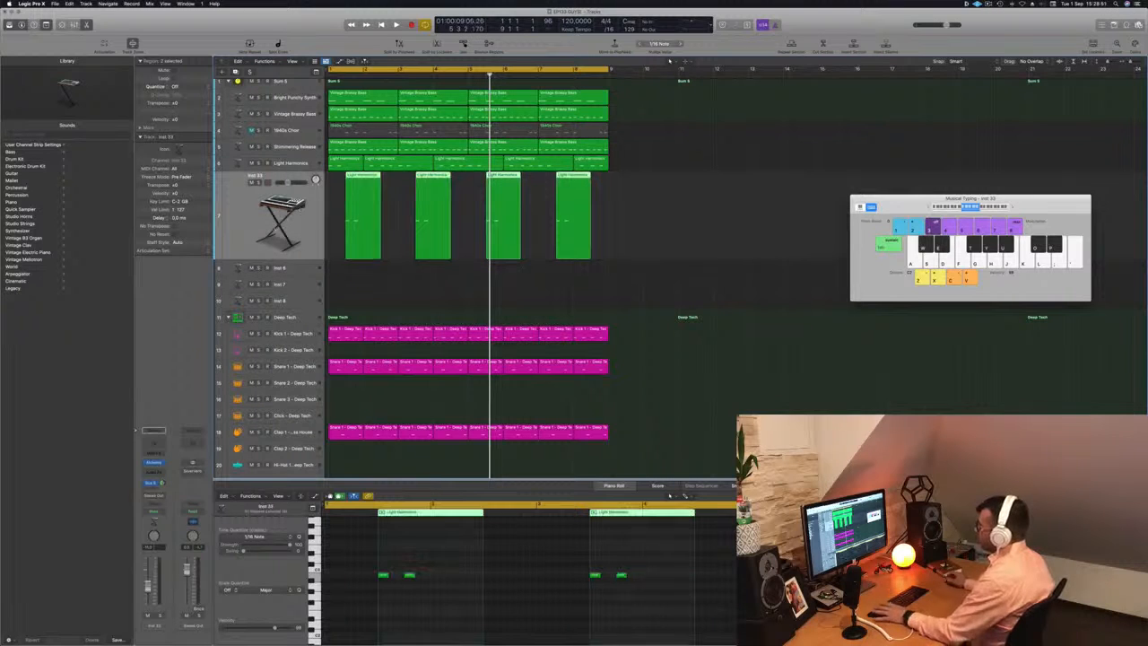
{"action": "key", "text": "Return"}
{"action": "key", "text": "space"}
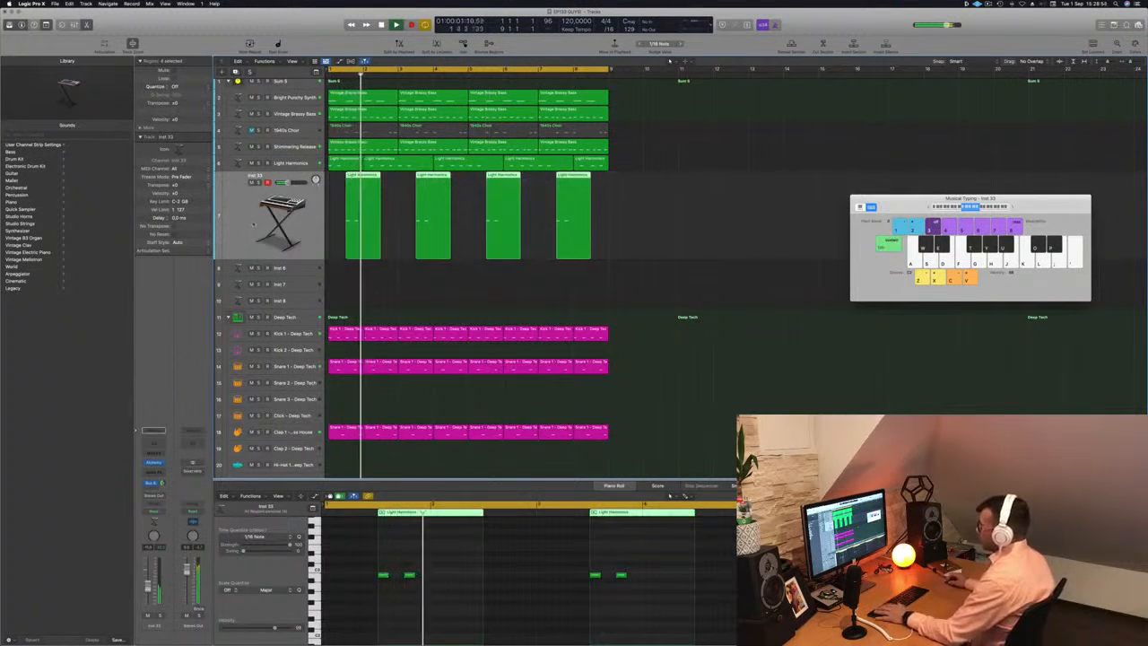
{"action": "key", "text": "Return"}
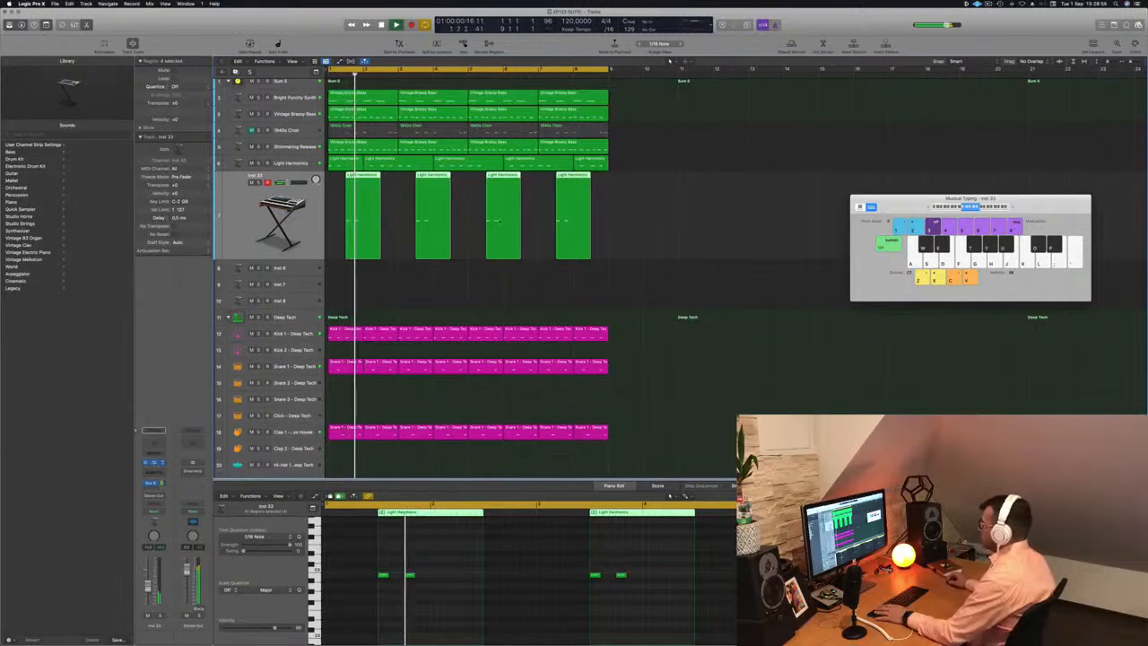
Switch the duplicated track's Alchemy sound to the Bright Pulsing Synth performance snapshot, audition it, and close the plug-in window
{"action": "left_click", "coordinate": [155, 463]}
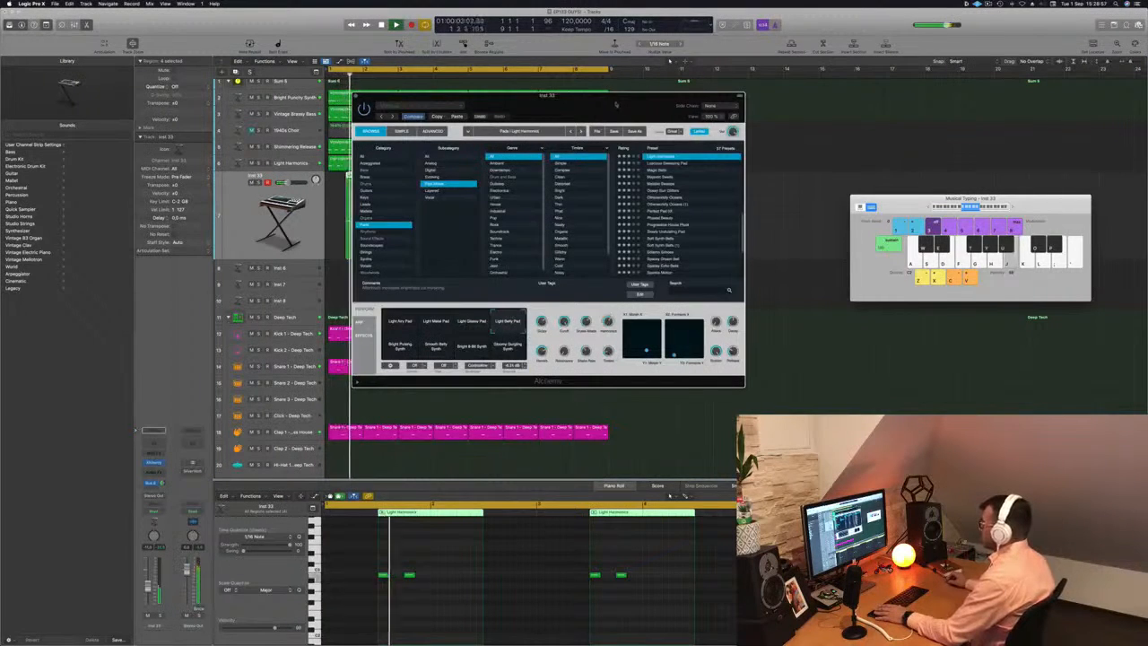
{"action": "left_click_drag", "start_coordinate": [547, 95], "coordinate": [702, 103]}
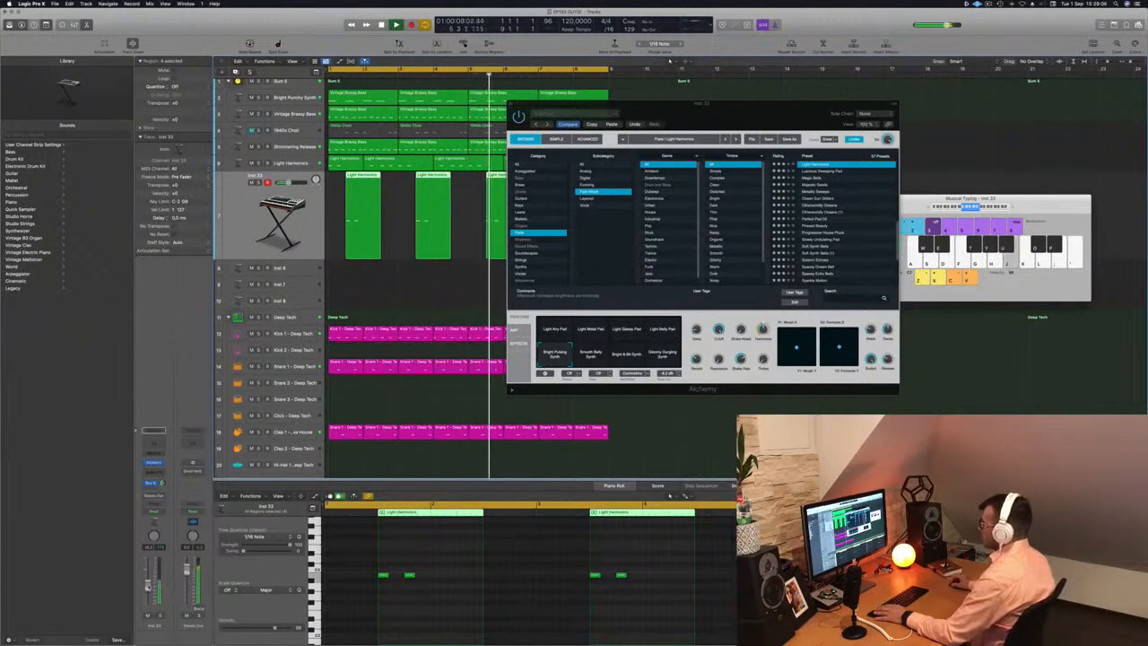
{"action": "key", "text": "space"}
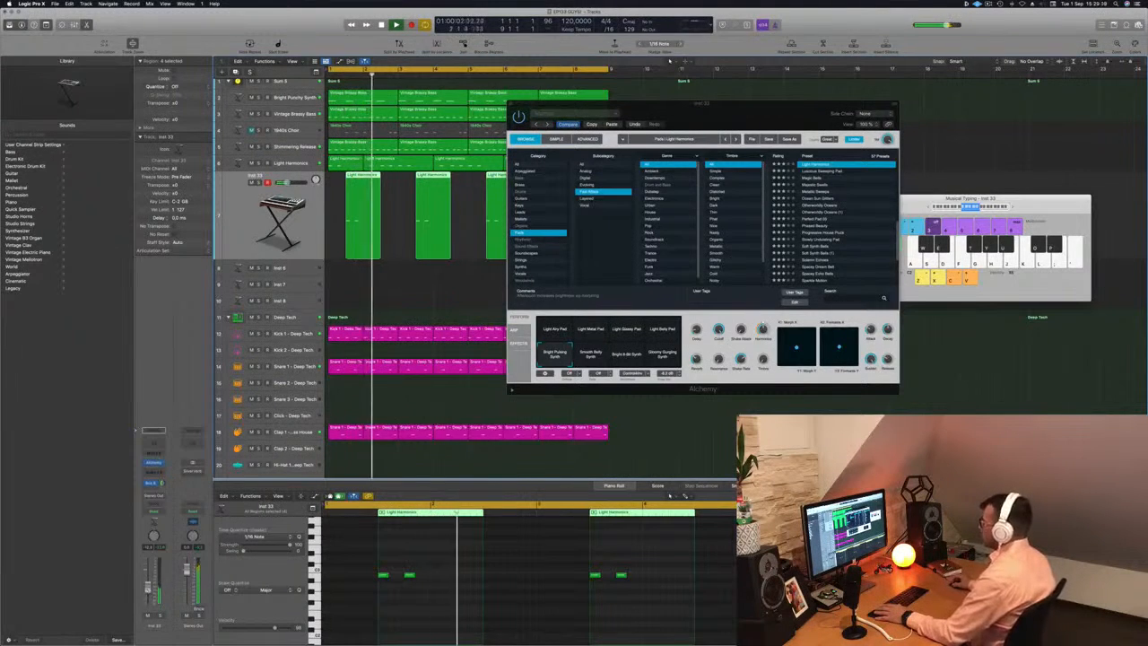
{"action": "left_click_drag", "start_coordinate": [808, 107], "coordinate": [741, 146]}
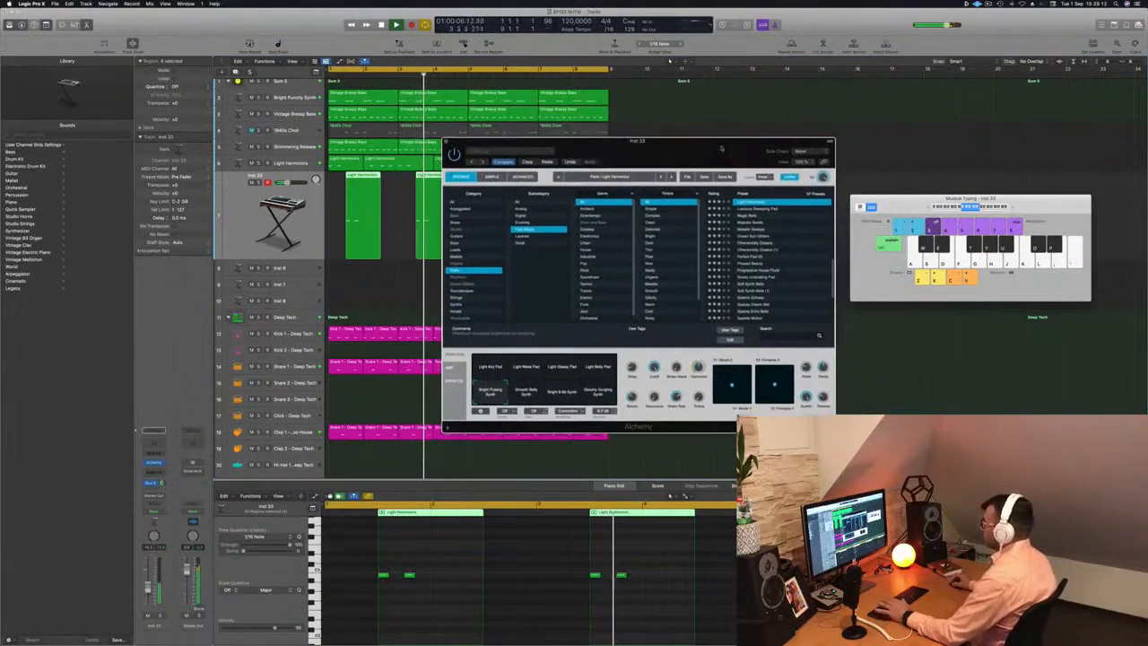
{"action": "left_click", "coordinate": [447, 141]}
Deselect the regions, audition the Shimmering Release track in solo, and select that track
{"action": "scroll", "coordinate": [463, 304], "scroll_direction": "left", "scroll_amount": 3}
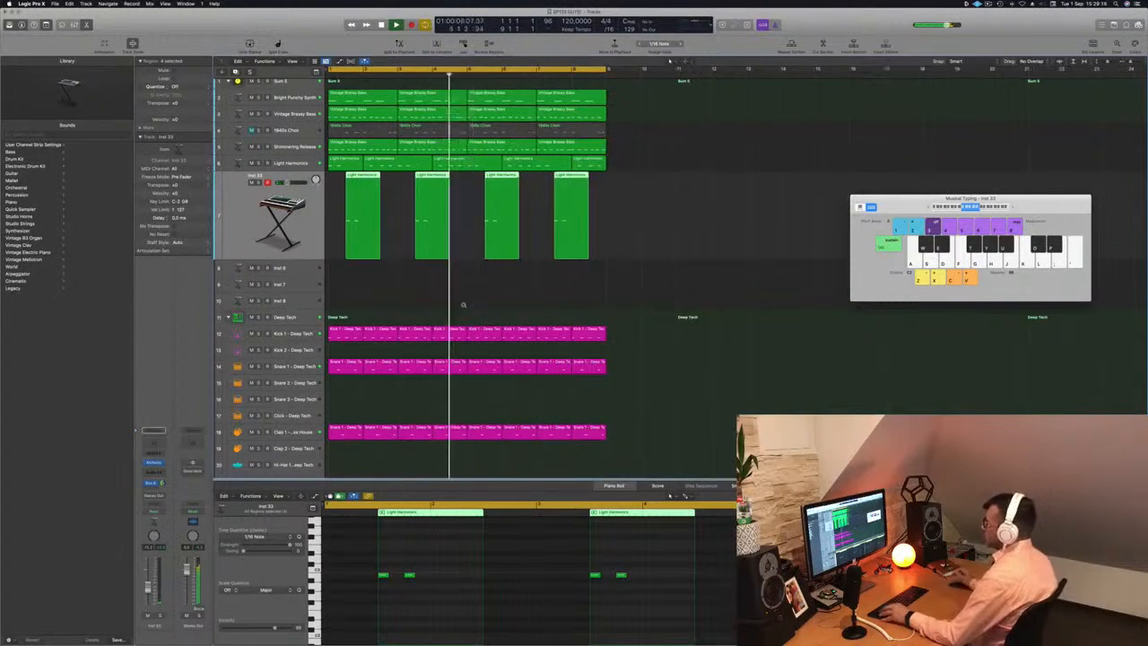
{"action": "scroll", "coordinate": [484, 284], "scroll_direction": "right", "scroll_amount": 1}
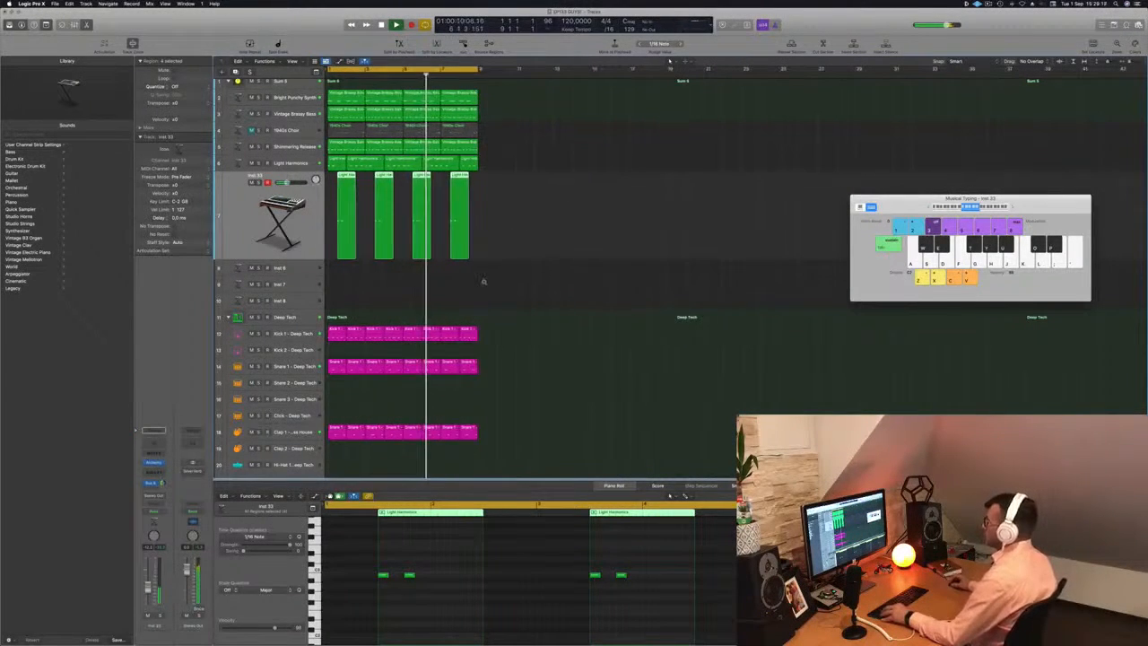
{"action": "scroll", "coordinate": [483, 282], "scroll_direction": "down", "scroll_amount": 4}
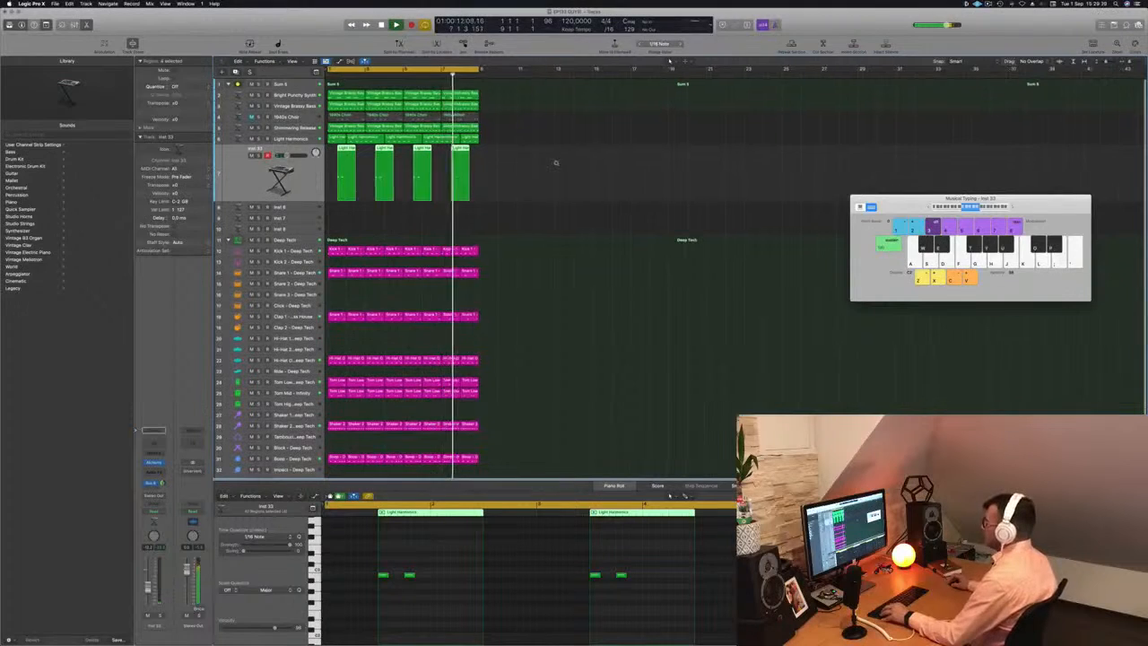
{"action": "scroll", "coordinate": [556, 162], "scroll_direction": "up", "scroll_amount": 1}
{"action": "left_click", "coordinate": [395, 229]}
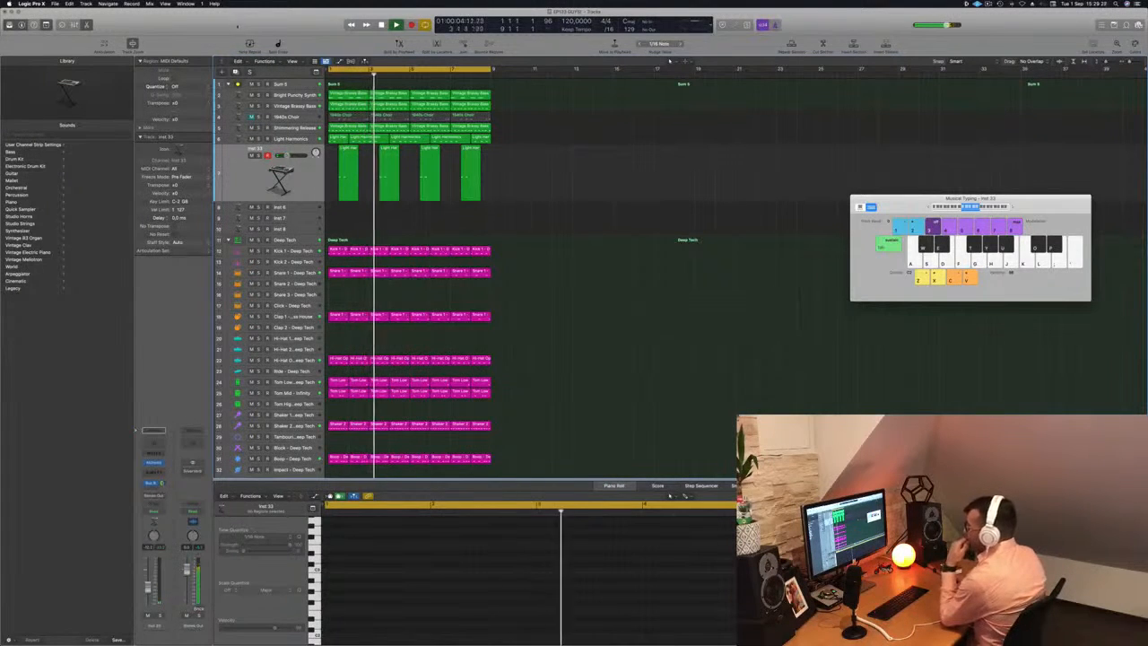
{"action": "left_click", "coordinate": [258, 127]}
{"action": "left_click", "coordinate": [258, 127]}
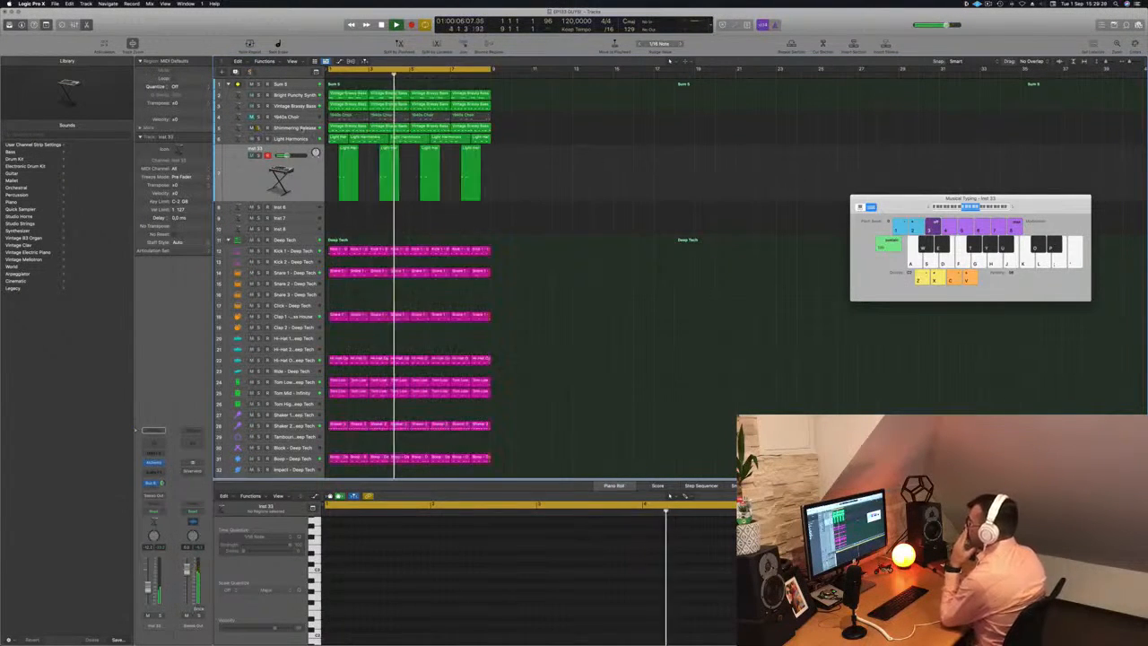
{"action": "left_click", "coordinate": [273, 127]}
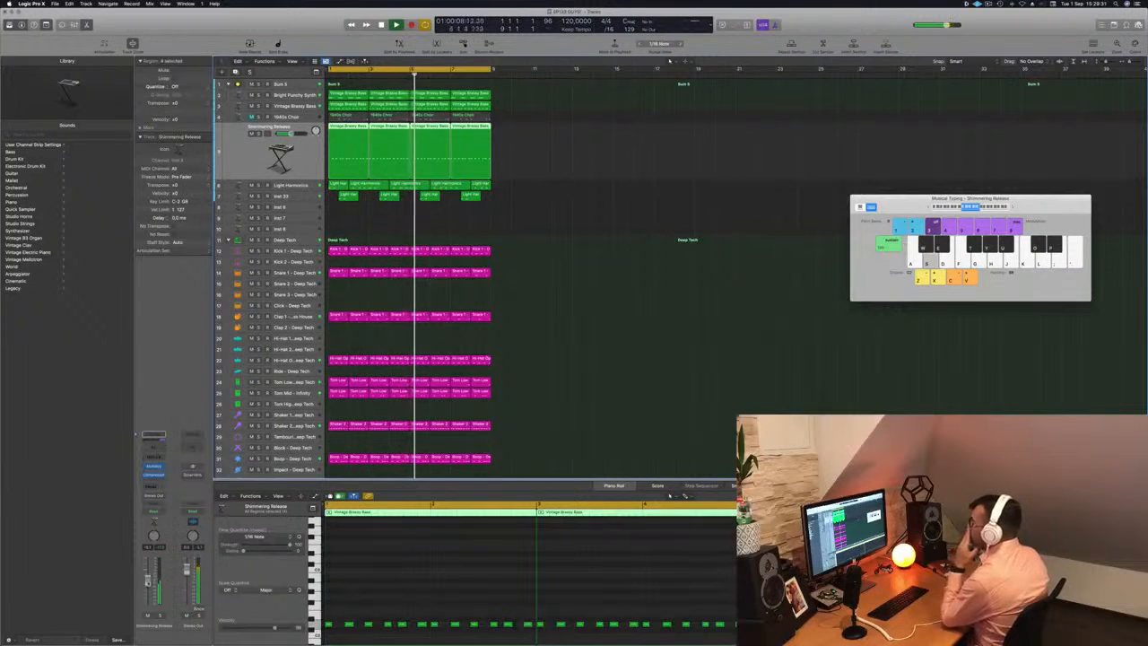
{"action": "left_click", "coordinate": [567, 293]}
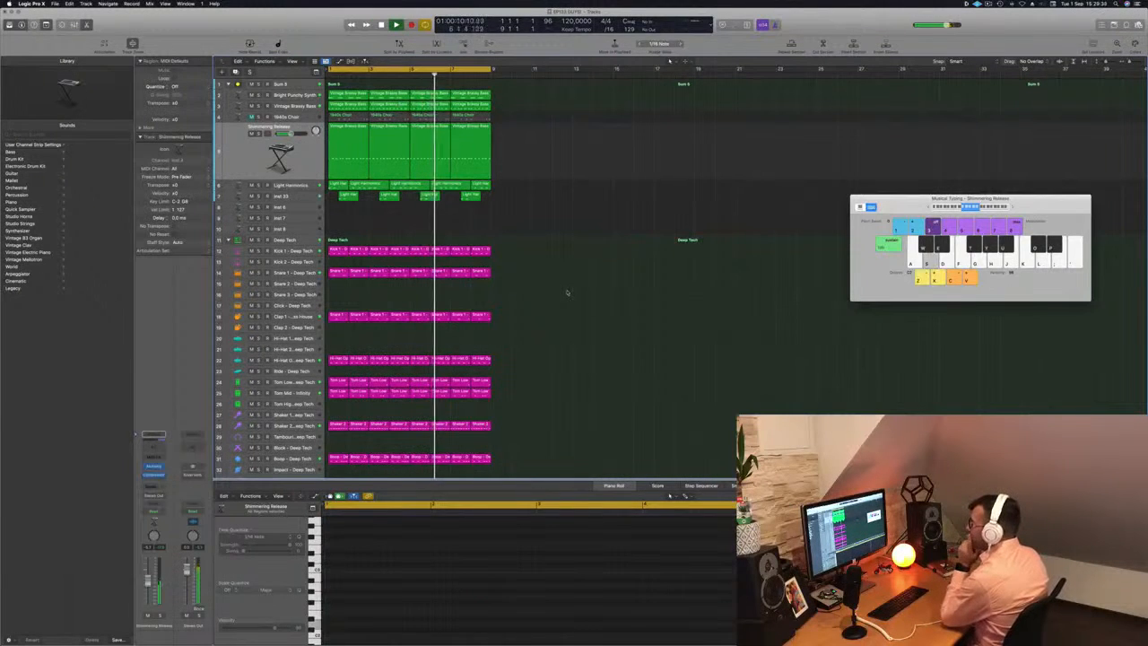
{"action": "key", "text": "s"}
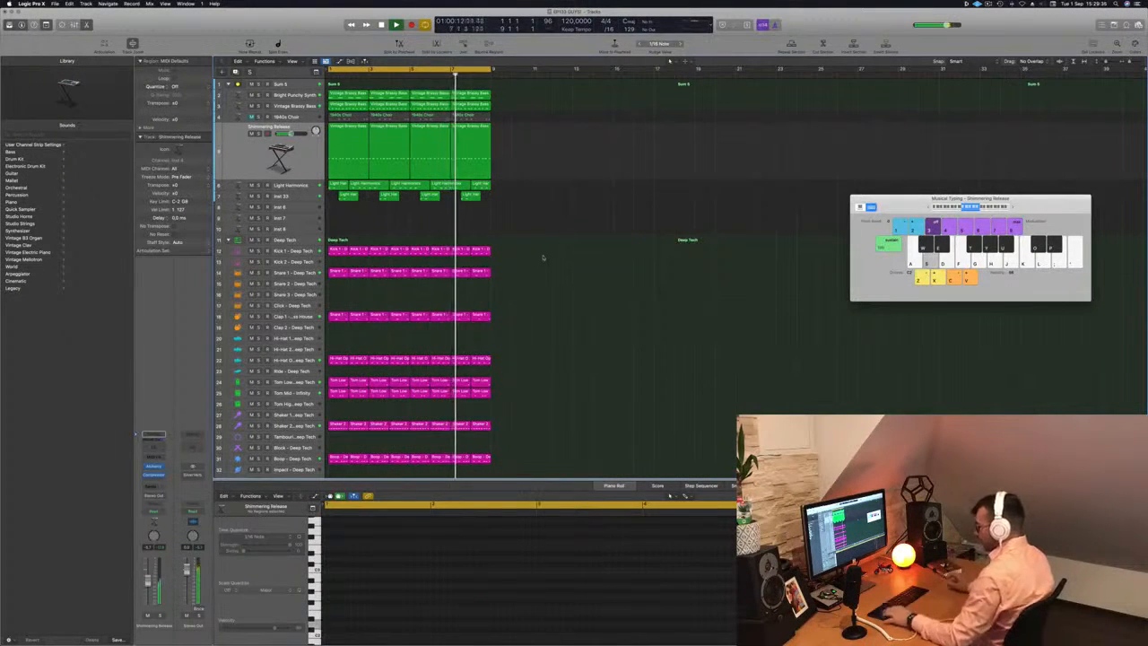
Select all regions and repeat the eight-bar loop three times so the arrangement reaches bar 33
{"action": "key", "text": "super+a"}
{"action": "key", "text": "super+r"}
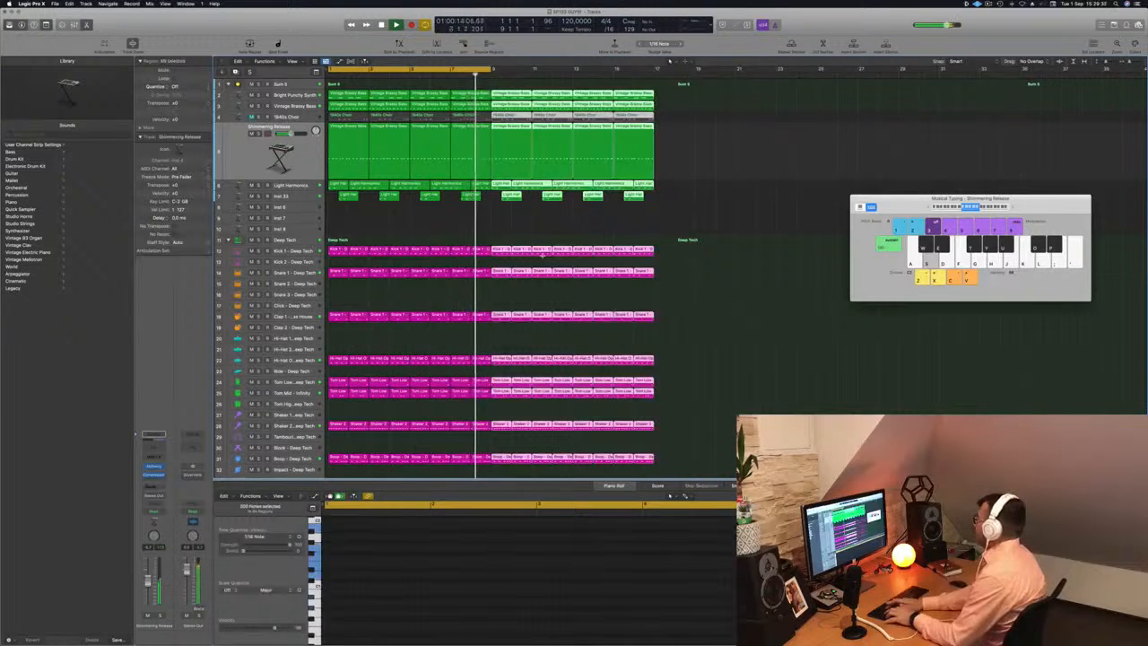
{"action": "key", "text": "super+r"}
{"action": "key", "text": "super+r"}
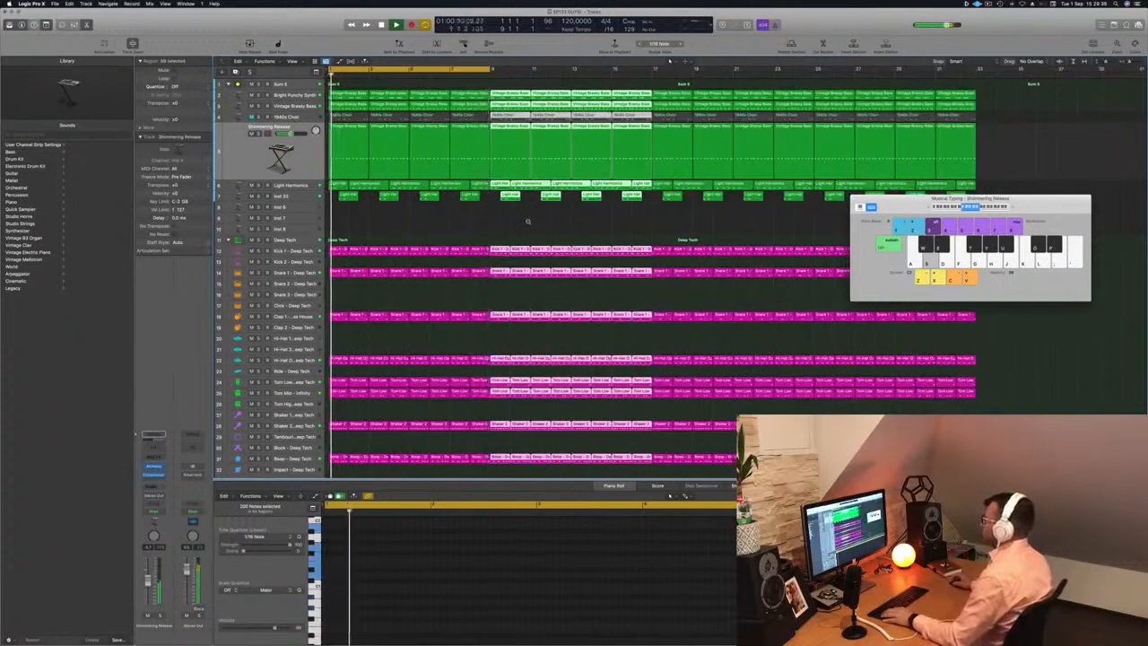
{"action": "key", "text": "super+Left"}
{"action": "key", "text": "super+Left"}
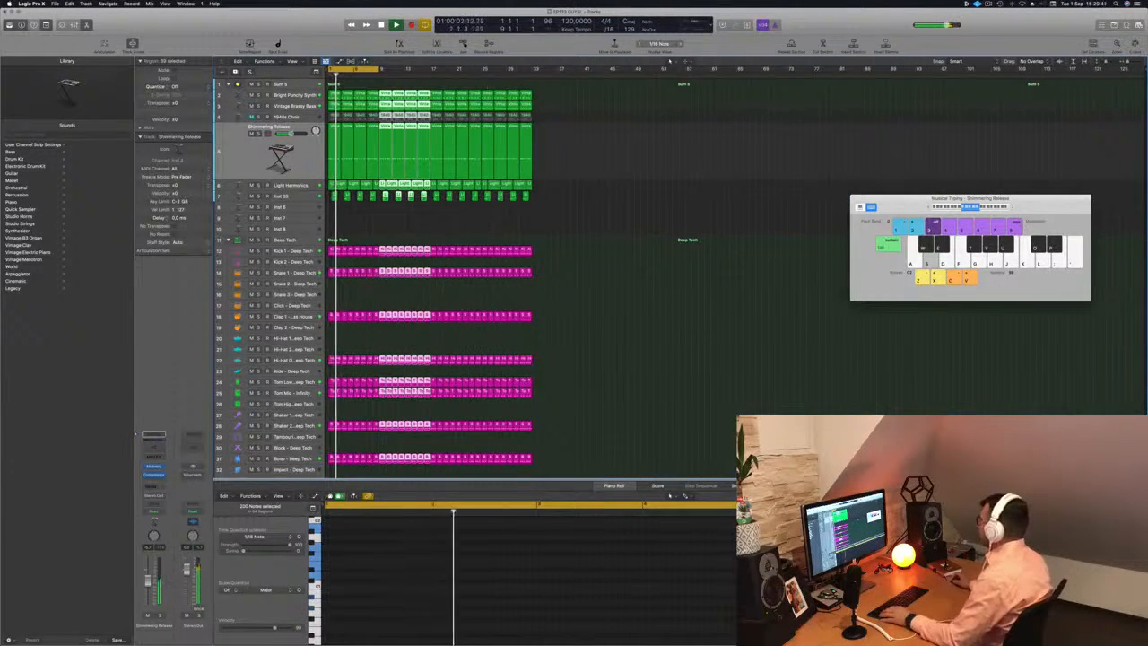
Move the project end marker to just after bar 33 and extend the cycle range to the end of the regions
{"action": "left_click_drag", "start_coordinate": [1143, 70], "coordinate": [542, 121]}
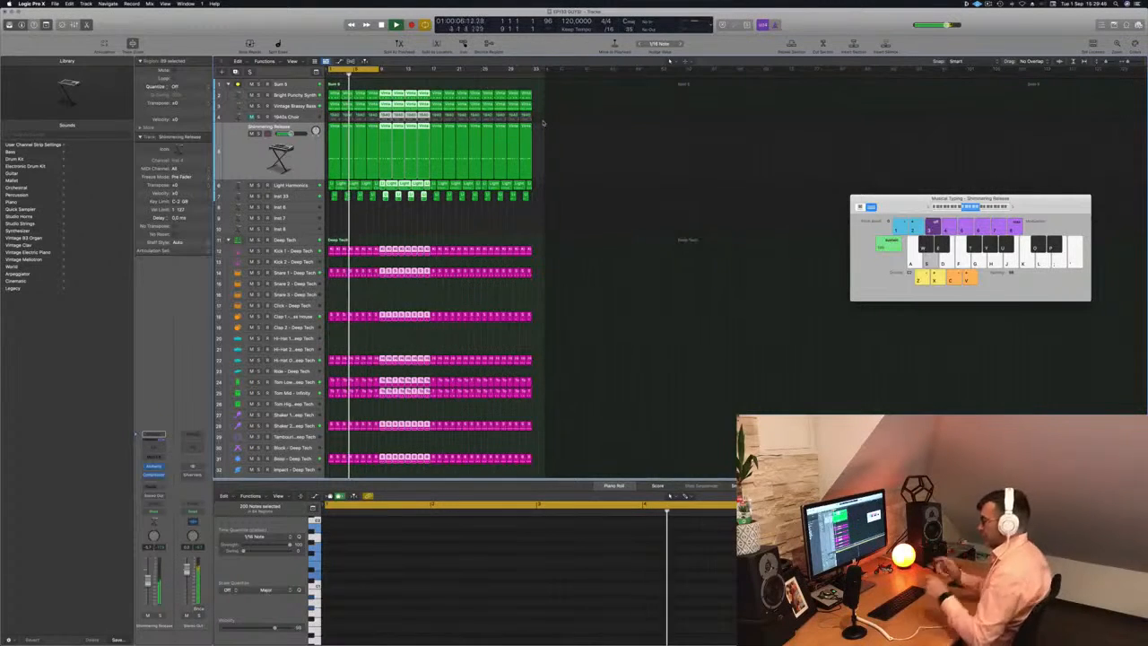
{"action": "left_click", "coordinate": [383, 86]}
{"action": "left_click_drag", "start_coordinate": [380, 70], "coordinate": [533, 94]}
{"action": "key", "text": "space"}
{"action": "key", "text": "z"}
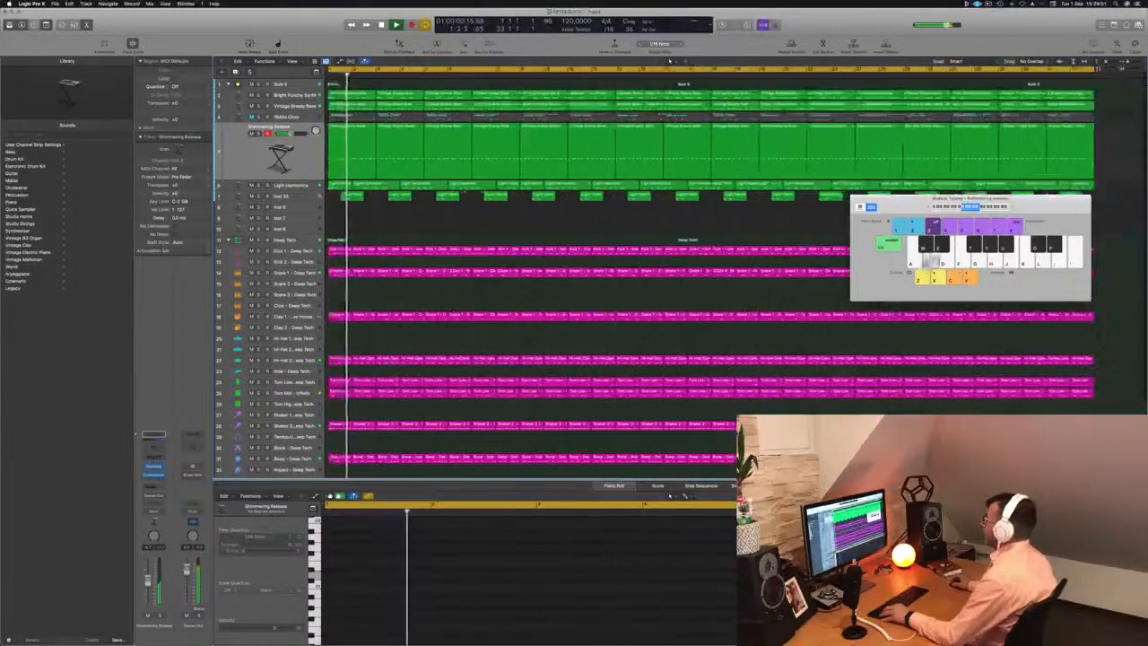
Show the secondary ruler above the arrangement and move the Musical Typing window out of the way
{"action": "left_click", "coordinate": [292, 61]}
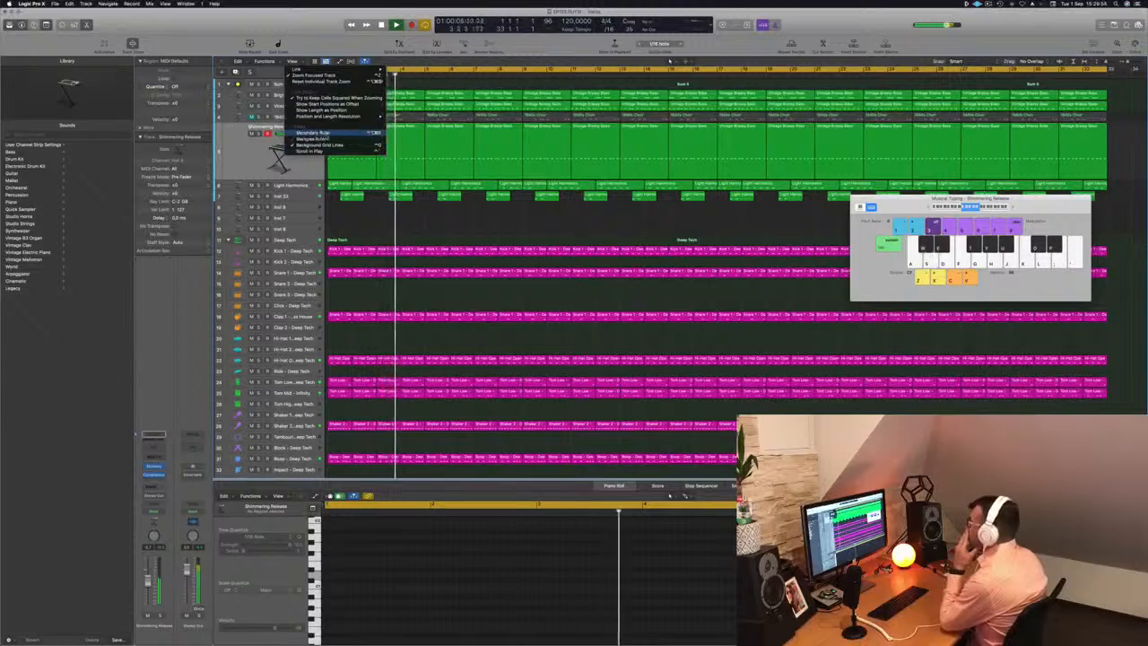
{"action": "left_click", "coordinate": [313, 133]}
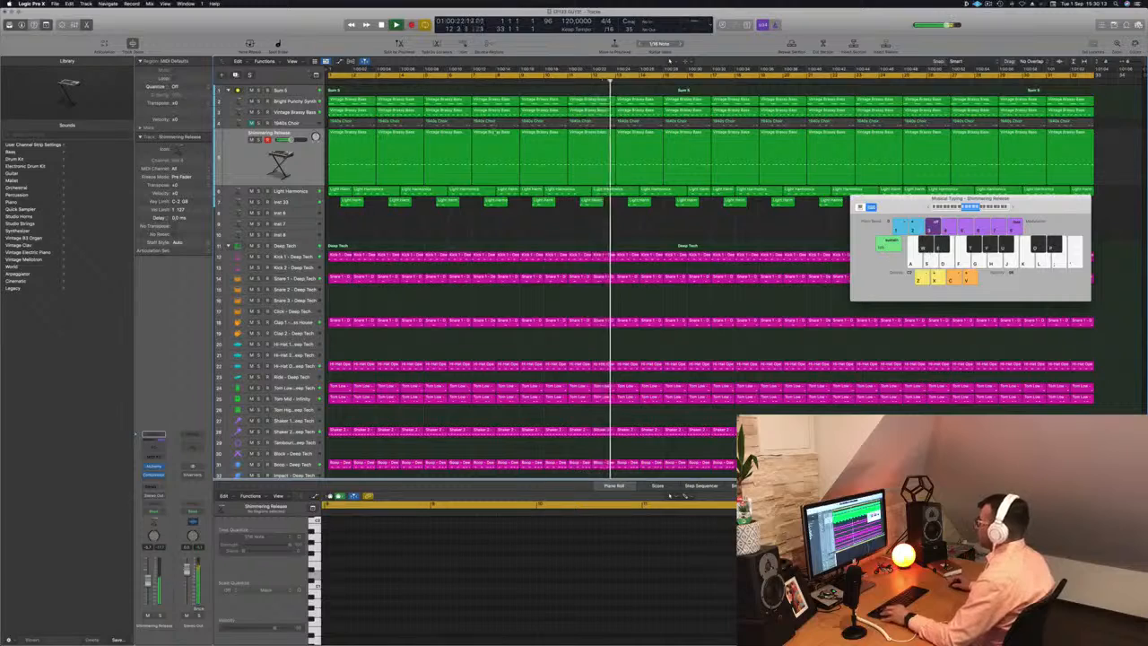
{"action": "scroll", "coordinate": [499, 137], "scroll_direction": "down", "scroll_amount": 1}
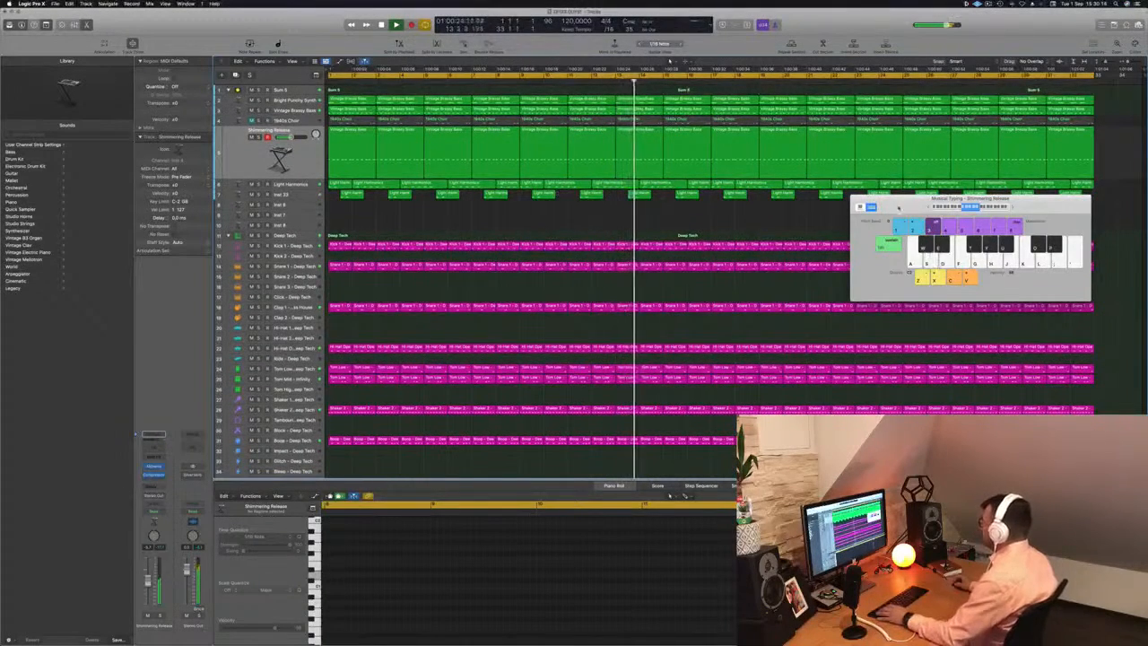
{"action": "mouse_move", "coordinate": [903, 204]}
{"action": "left_mouse_down"}
{"action": "mouse_move", "coordinate": [706, 254]}
{"action": "mouse_move", "coordinate": [922, 205]}
{"action": "left_mouse_up"}
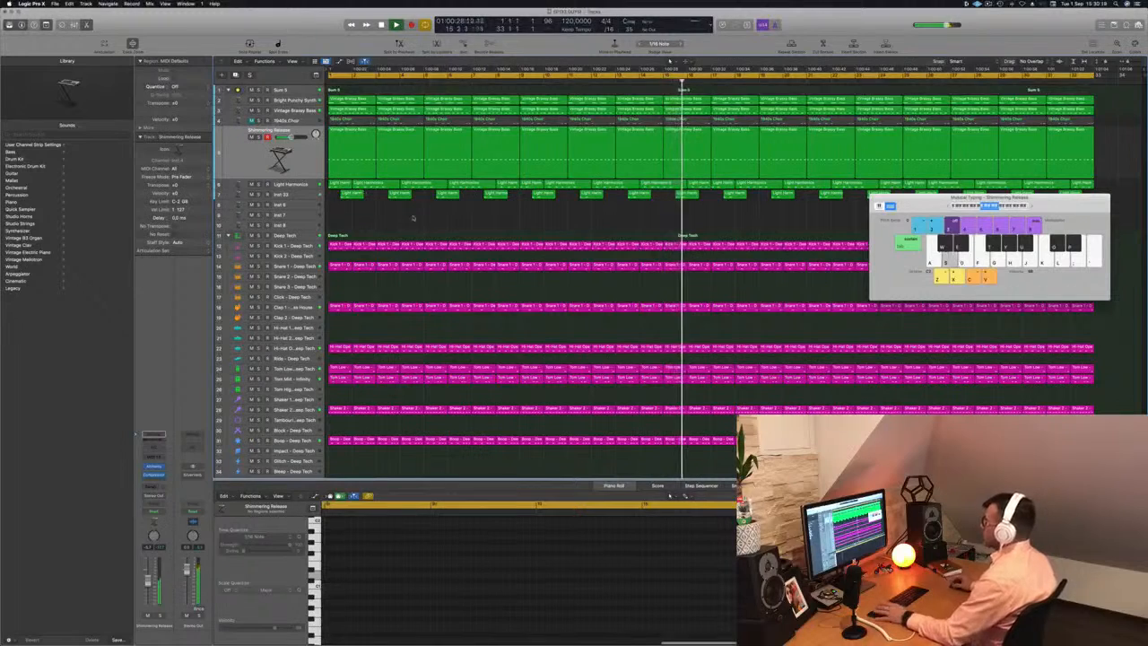
{"action": "left_click_drag", "start_coordinate": [922, 204], "coordinate": [1026, 223]}
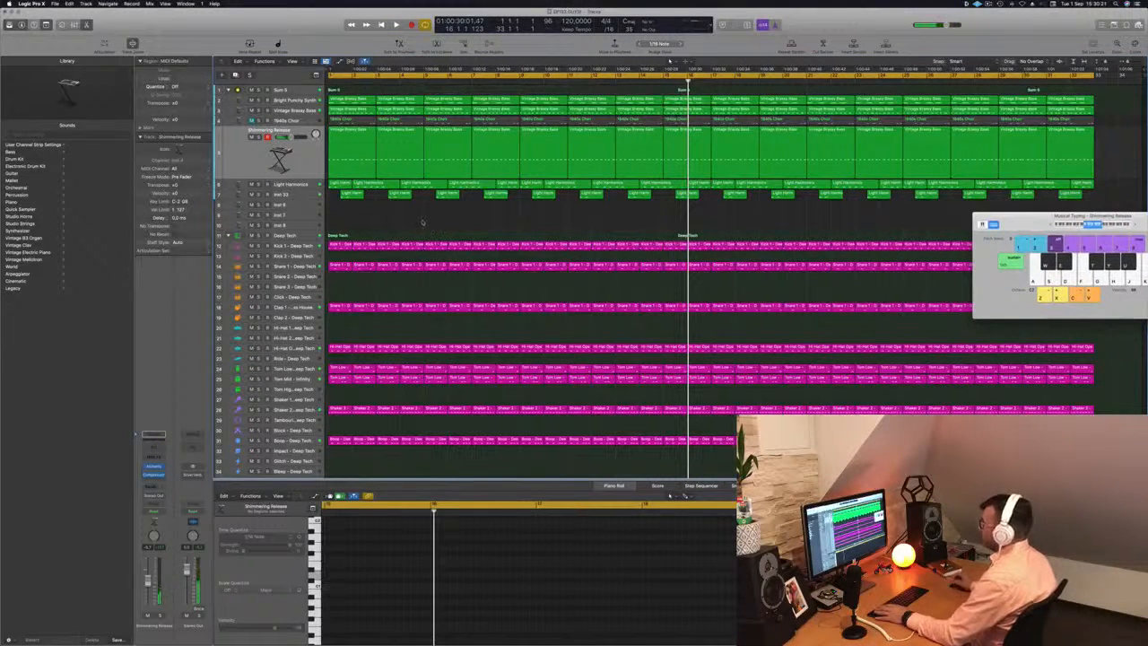
Delete every Deep Tech drum region in bars 1 to 4 except those of Kick 1
{"action": "key", "text": "Return"}
{"action": "key", "text": "space"}
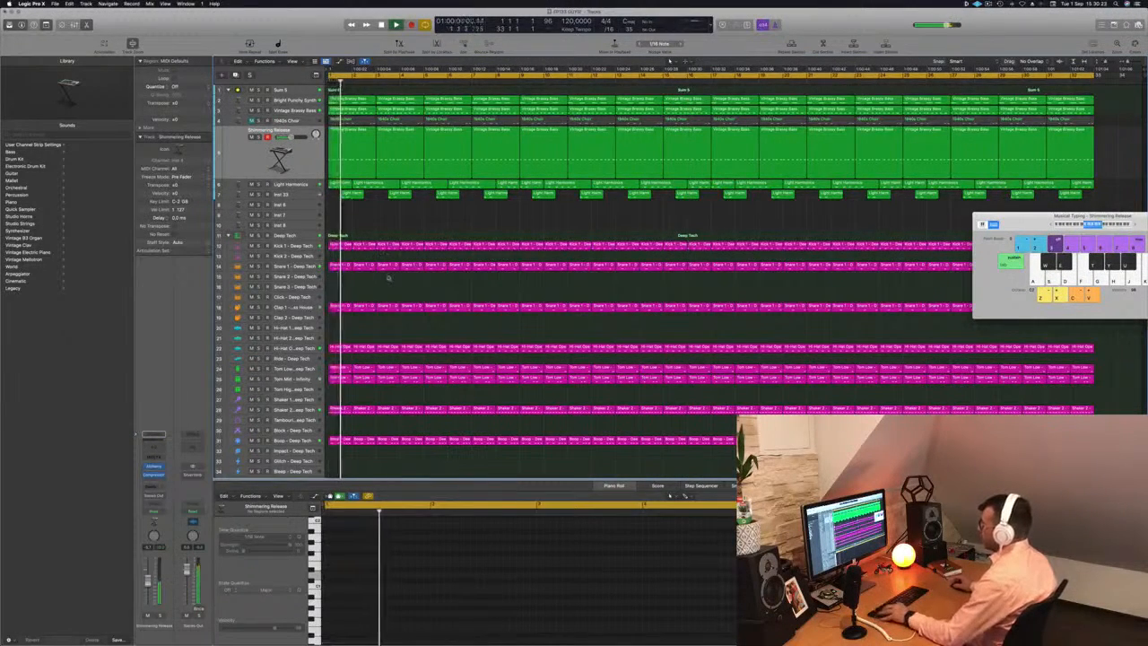
{"action": "scroll", "coordinate": [370, 272], "scroll_direction": "down", "scroll_amount": 2}
{"action": "key", "text": "super+Up"}
{"action": "key", "text": "super+Up"}
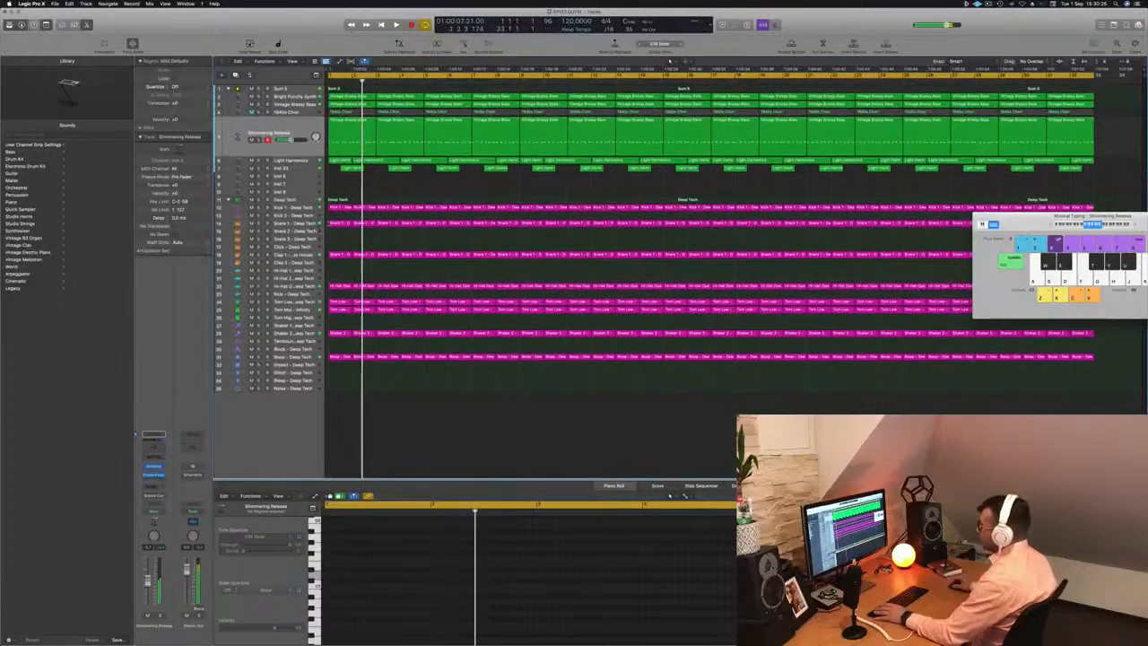
{"action": "left_click_drag", "start_coordinate": [336, 366], "coordinate": [423, 228]}
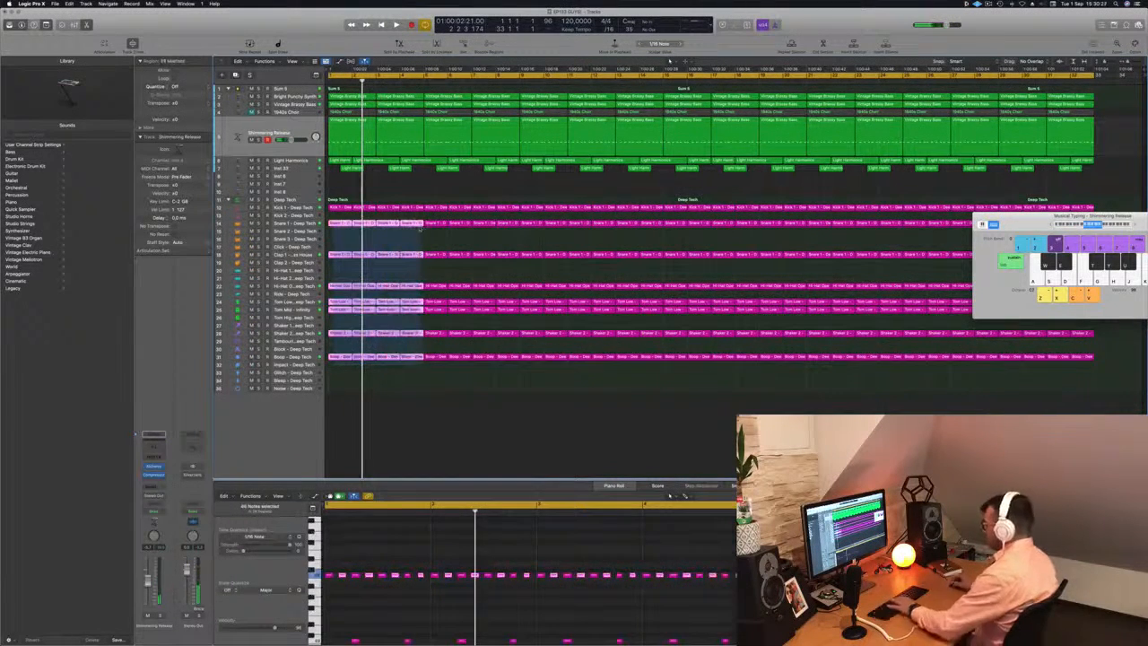
{"action": "key", "text": "Delete"}
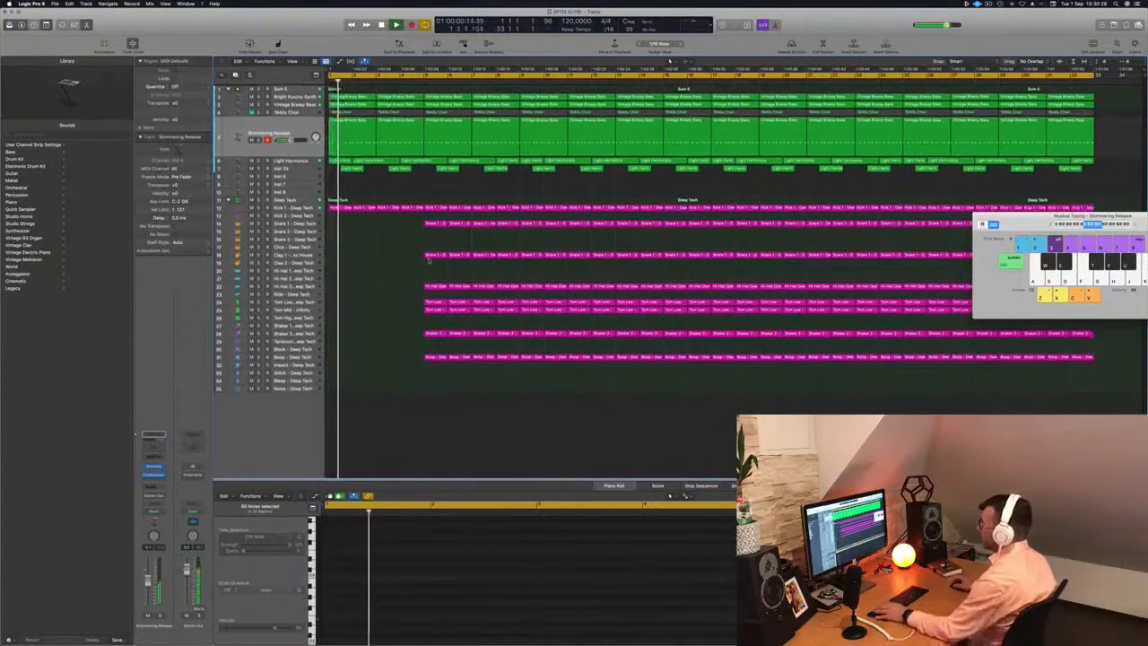
Delete the opening two-bar regions on the Shimmering Release and Vintage Brassy Bass tracks
{"action": "left_click", "coordinate": [361, 132]}
{"action": "key", "text": "s"}
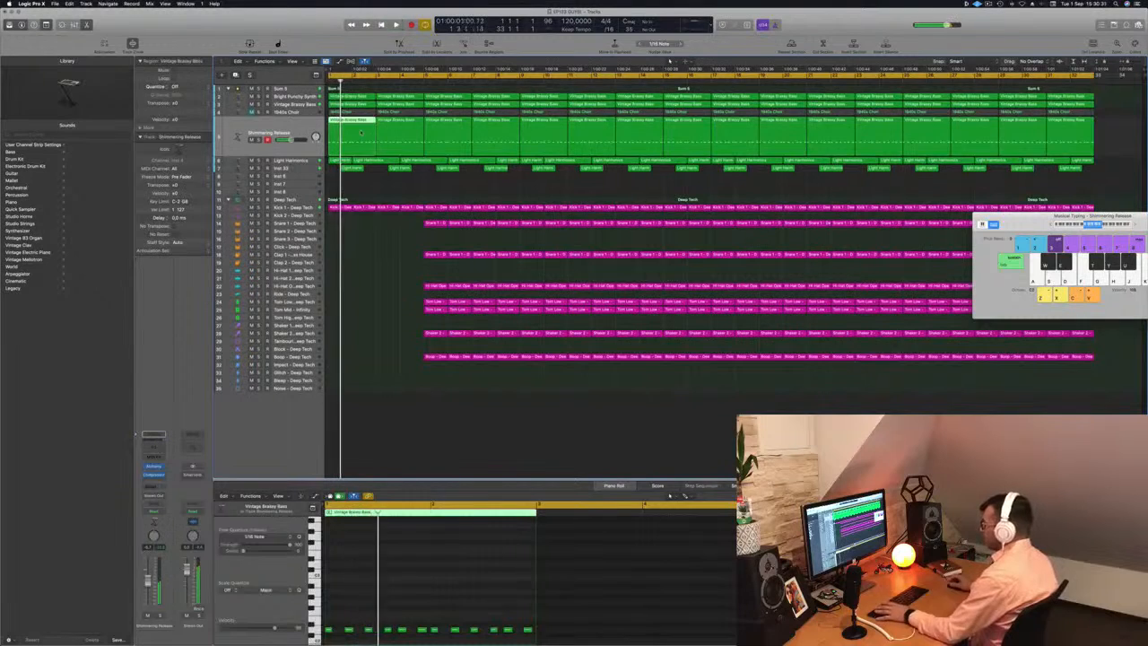
{"action": "key", "text": "Delete"}
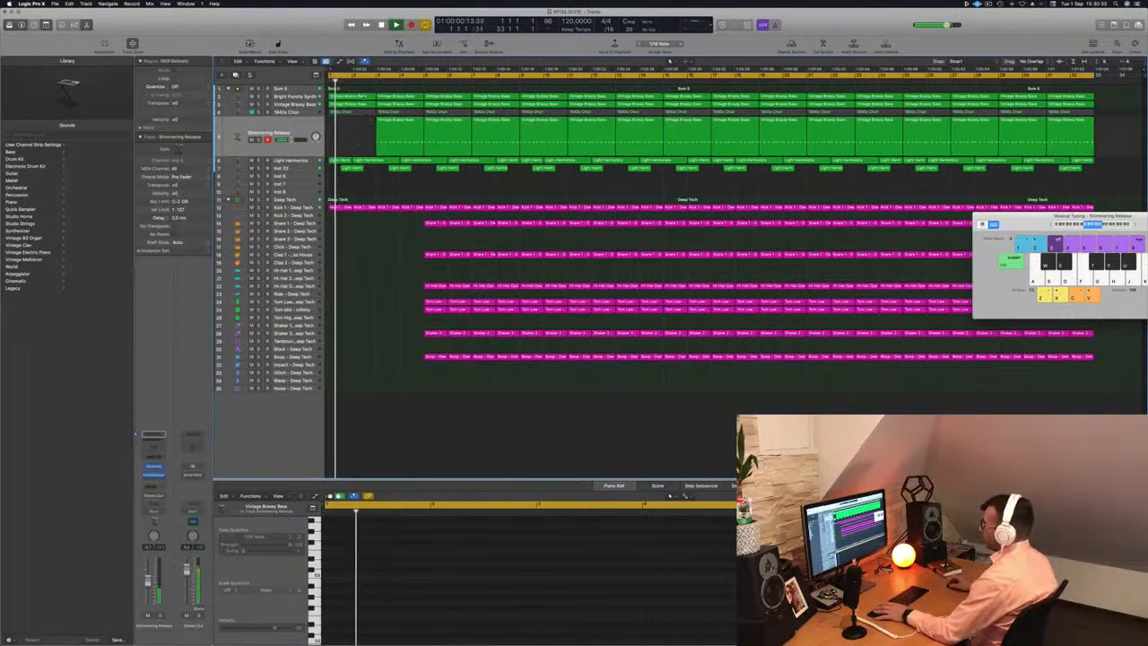
{"action": "key", "text": "super+z"}
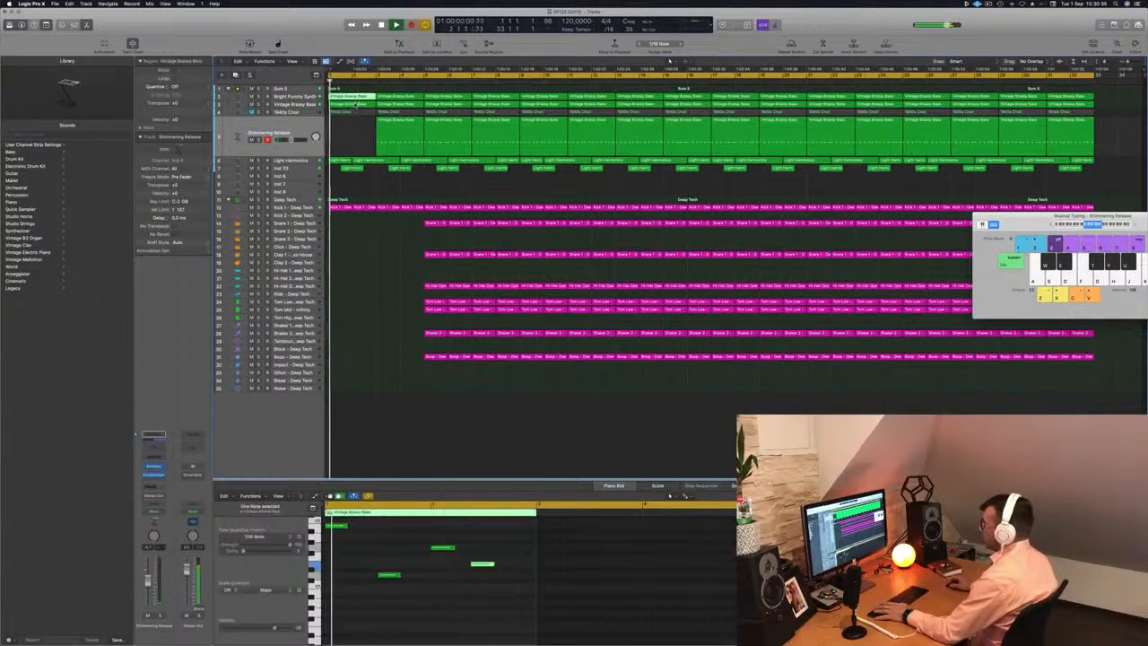
{"action": "key", "text": "Delete"}
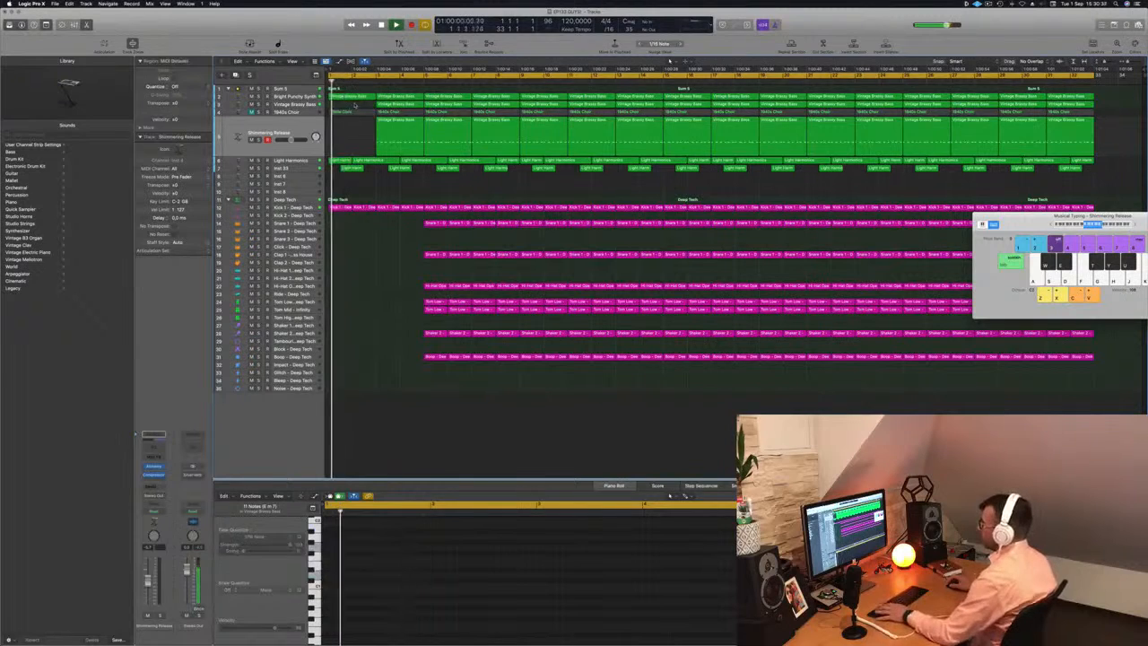
Start playback and delete the first Light Harmonics region on the Inst 33 track
{"action": "key", "text": "space"}
{"action": "left_click", "coordinate": [359, 169]}
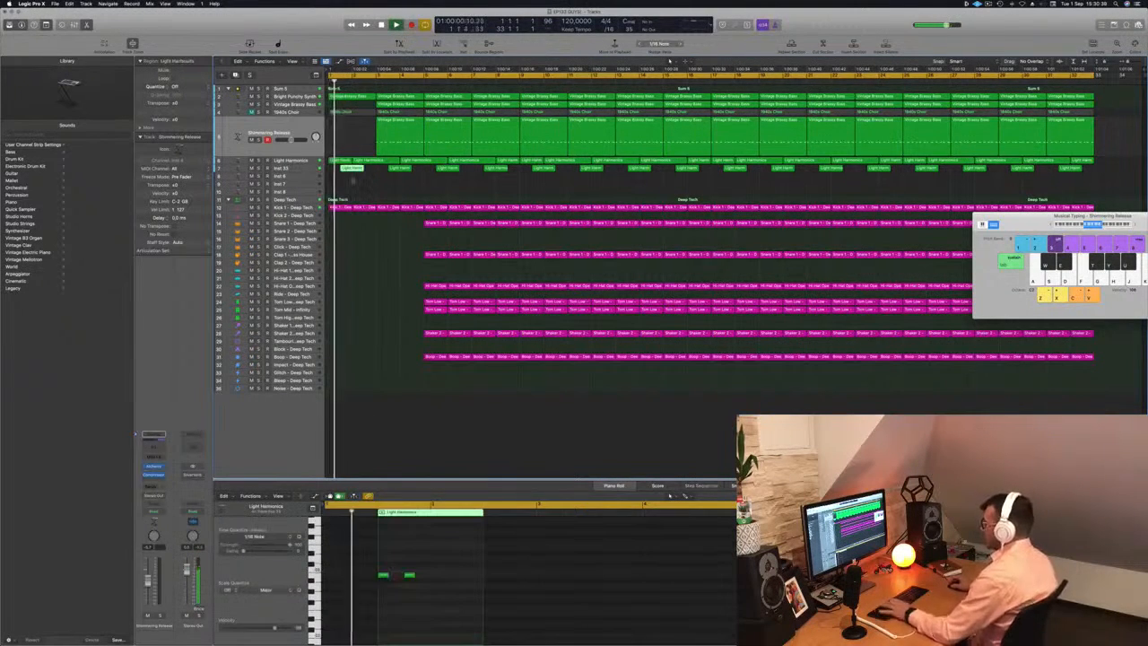
{"action": "key", "text": "Delete"}
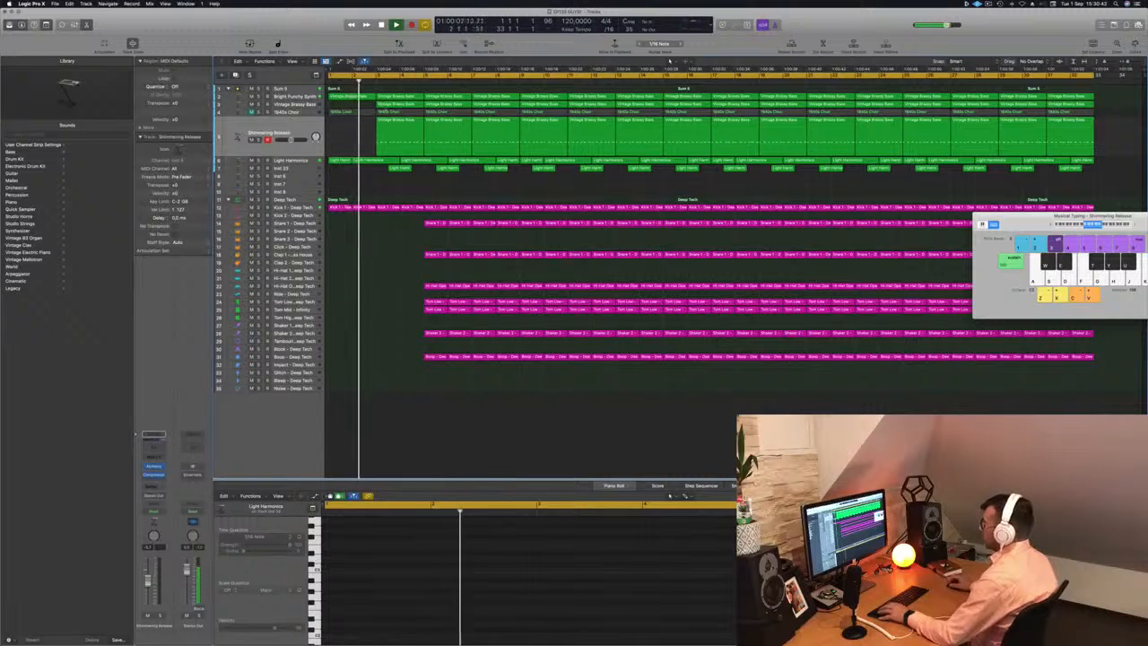
Delete the two-bar regions in bars 3 and 4 on the Vintage Brassy Bass and Shimmering Release tracks
{"action": "left_click", "coordinate": [397, 104]}
{"action": "key", "text": "Delete"}
{"action": "left_click", "coordinate": [409, 143]}
{"action": "key", "text": "Delete"}
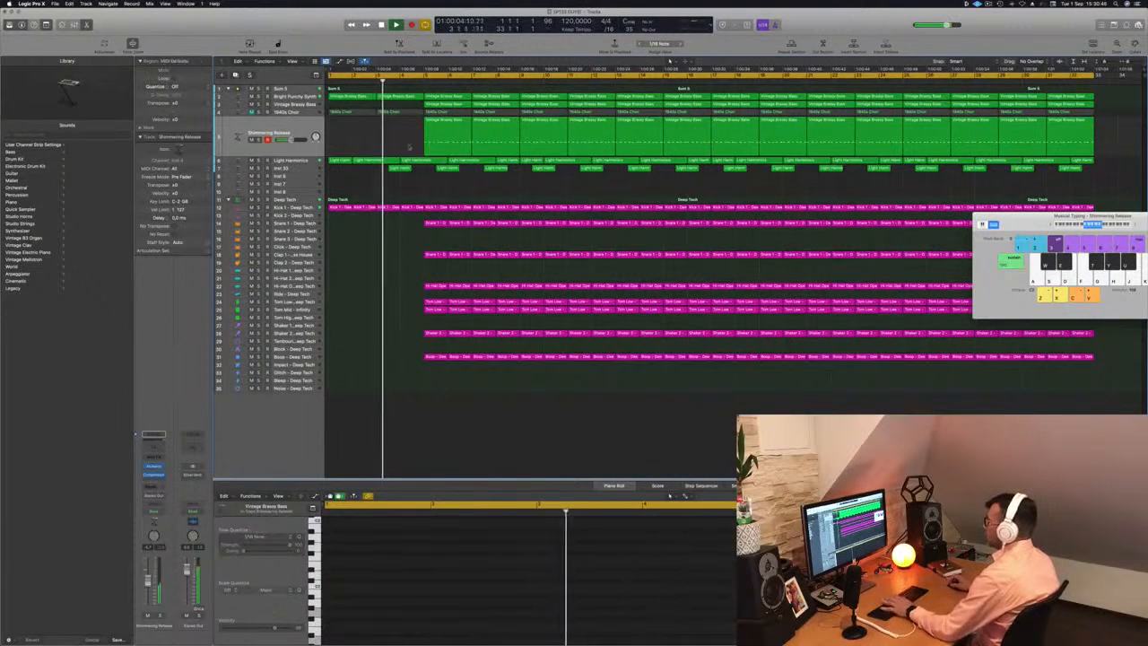
Delete the remaining Light Harmonics regions on the Inst 33 track in bars 3 to 8
{"action": "left_click", "coordinate": [401, 166]}
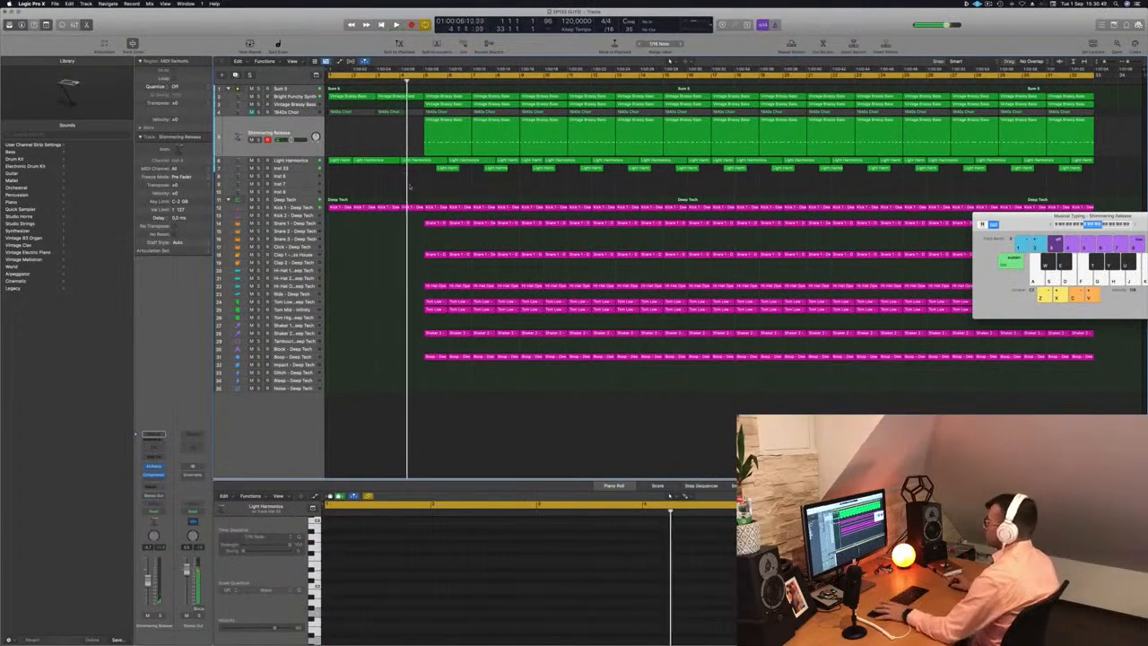
{"action": "key", "text": "space"}
{"action": "left_click_drag", "start_coordinate": [501, 183], "coordinate": [418, 170]}
{"action": "key", "text": "Delete"}
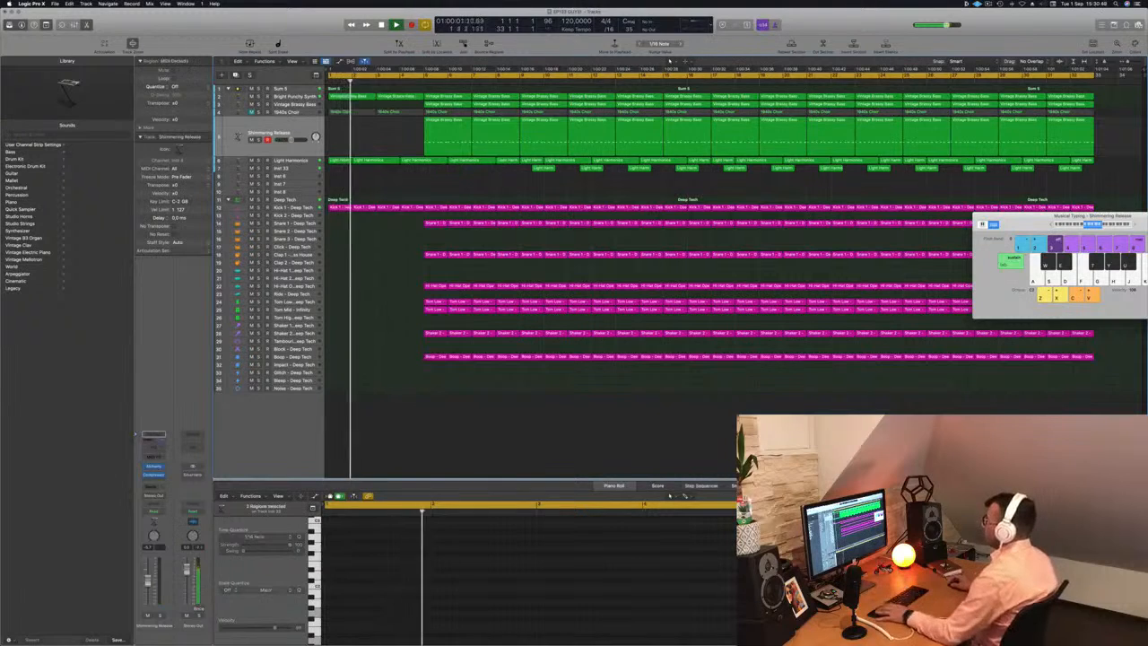
Restart playback from the beginning and delete the Vintage Brassy Bass track's two regions in bars 5 to 8
{"action": "key", "text": "Return"}
{"action": "left_click", "coordinate": [496, 105]}
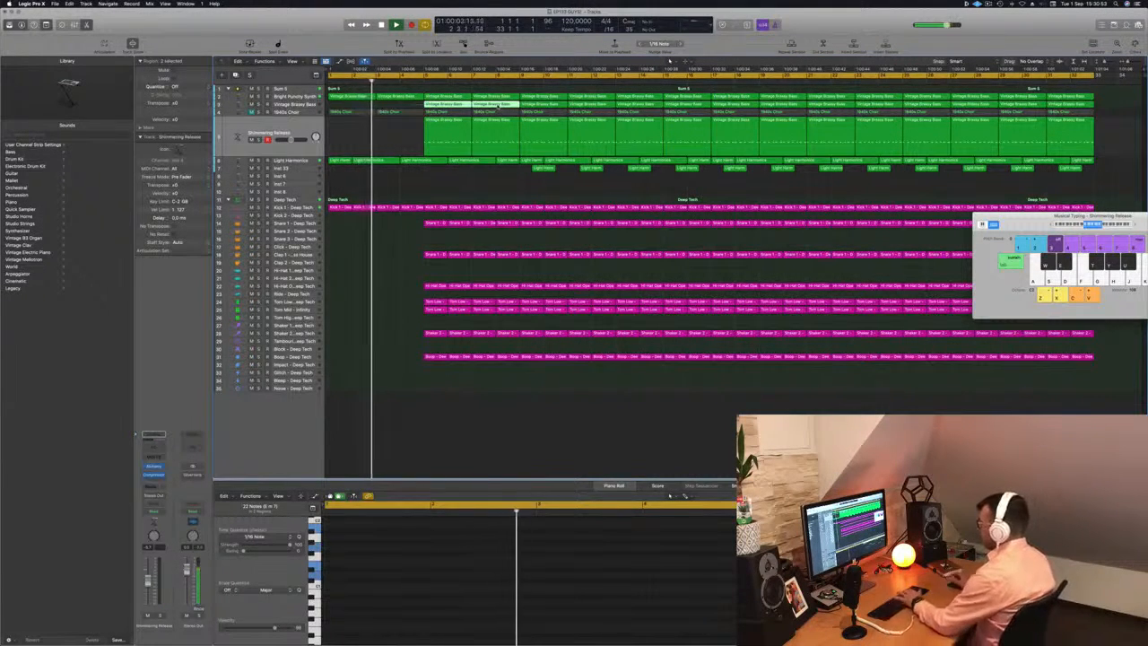
{"action": "key", "text": "Delete"}
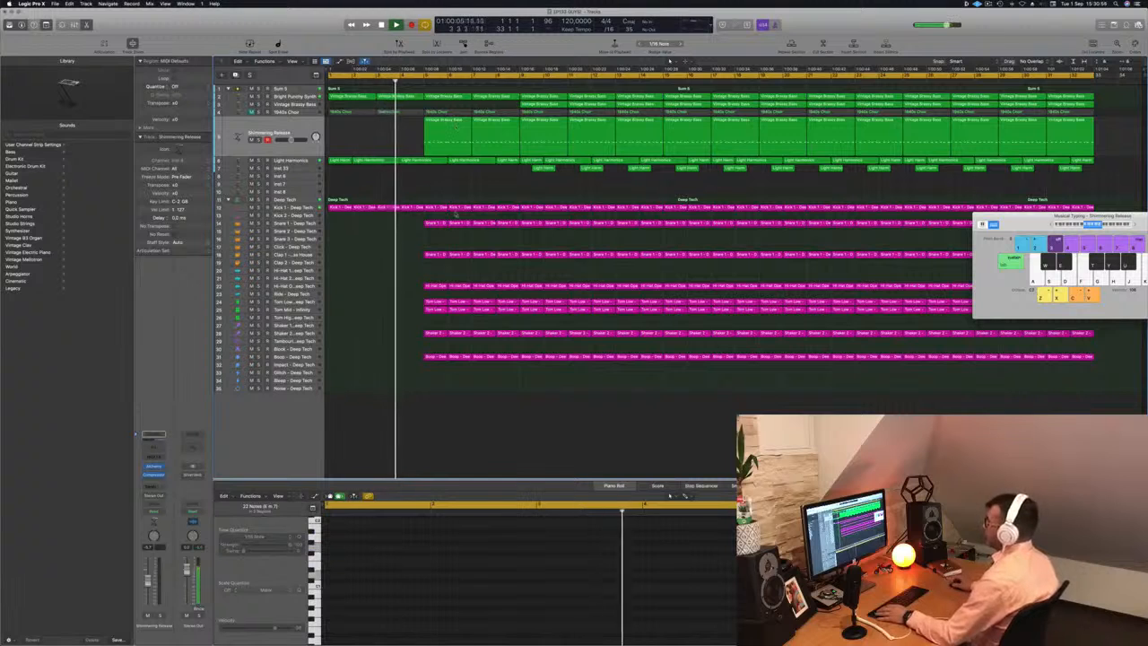
Delete all Deep Tech drum regions in bars 5 to 8, including Kick 1, and restart playback from the beginning
{"action": "left_click_drag", "start_coordinate": [425, 199], "coordinate": [499, 373]}
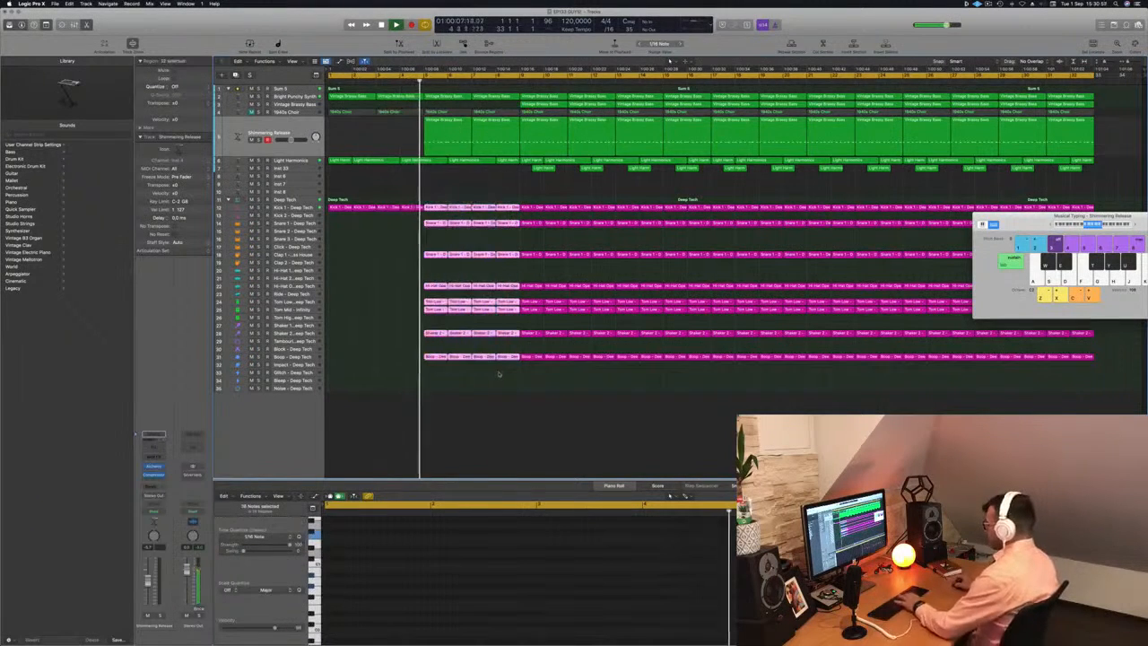
{"action": "key", "text": "Delete"}
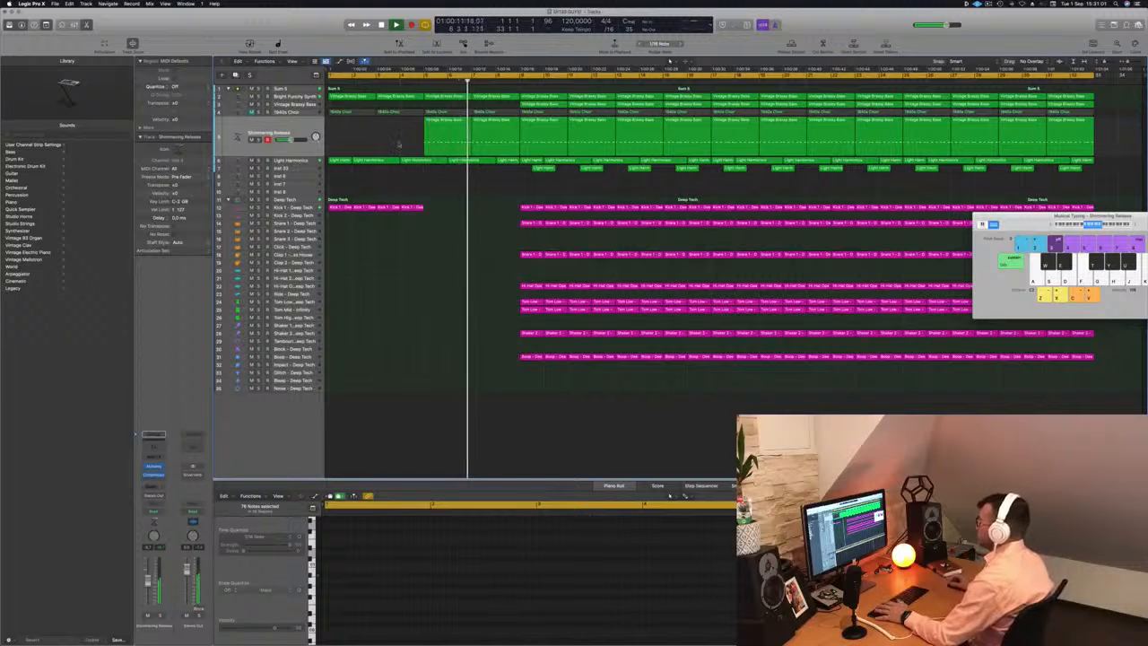
{"action": "key", "text": "Return"}
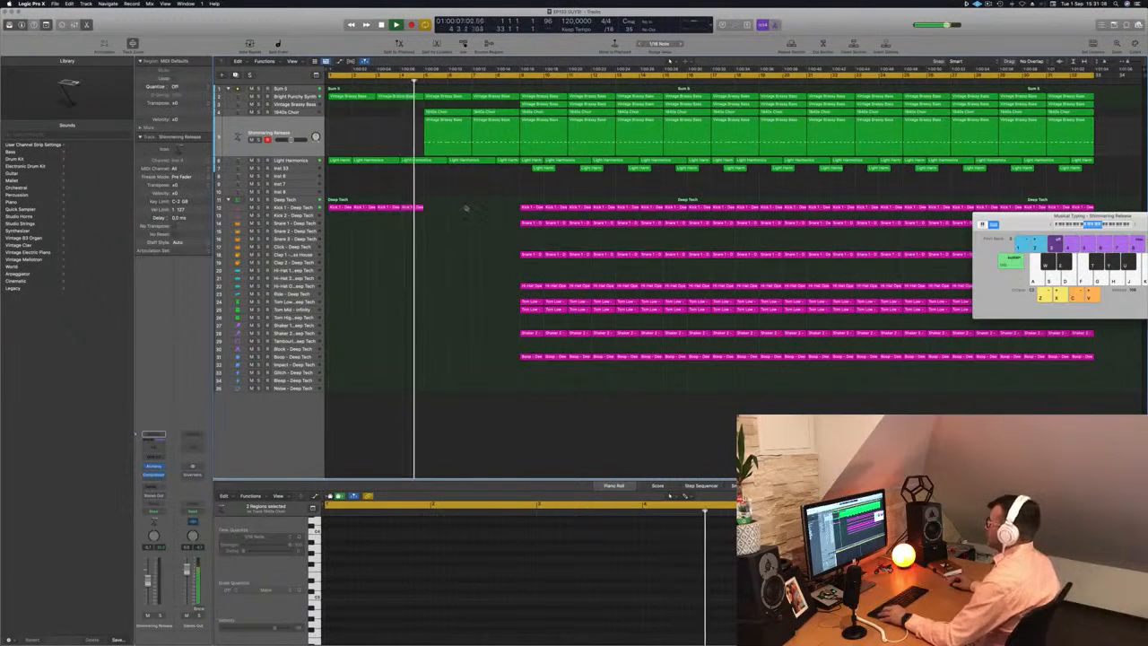
Delete the two regions in bars 5 to 8 on the Shimmering Release track
{"action": "scroll", "coordinate": [465, 219], "scroll_direction": "down", "scroll_amount": 1}
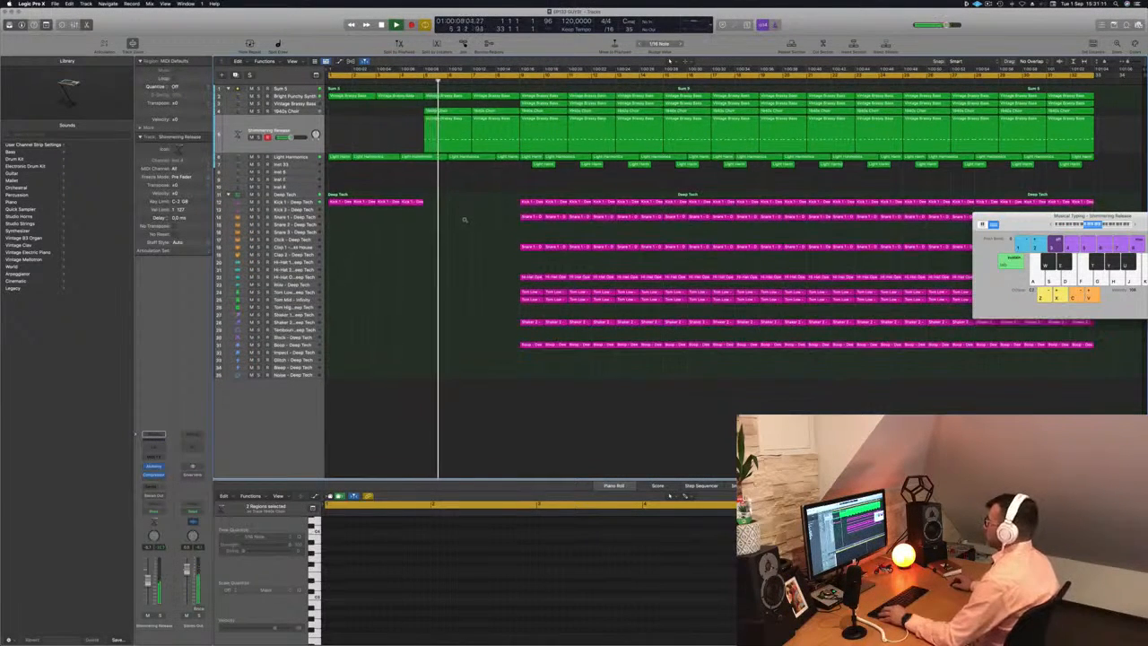
{"action": "left_click", "coordinate": [453, 130]}
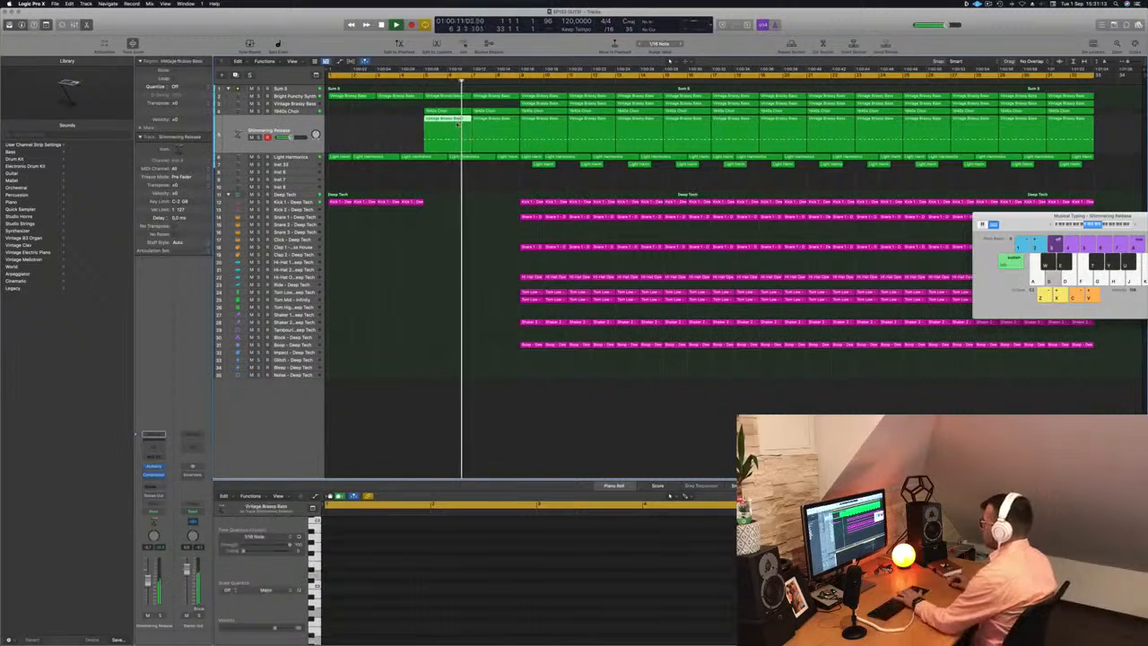
{"action": "key", "text": "BackSpace"}
{"action": "left_click", "coordinate": [496, 130]}
{"action": "key", "text": "BackSpace"}
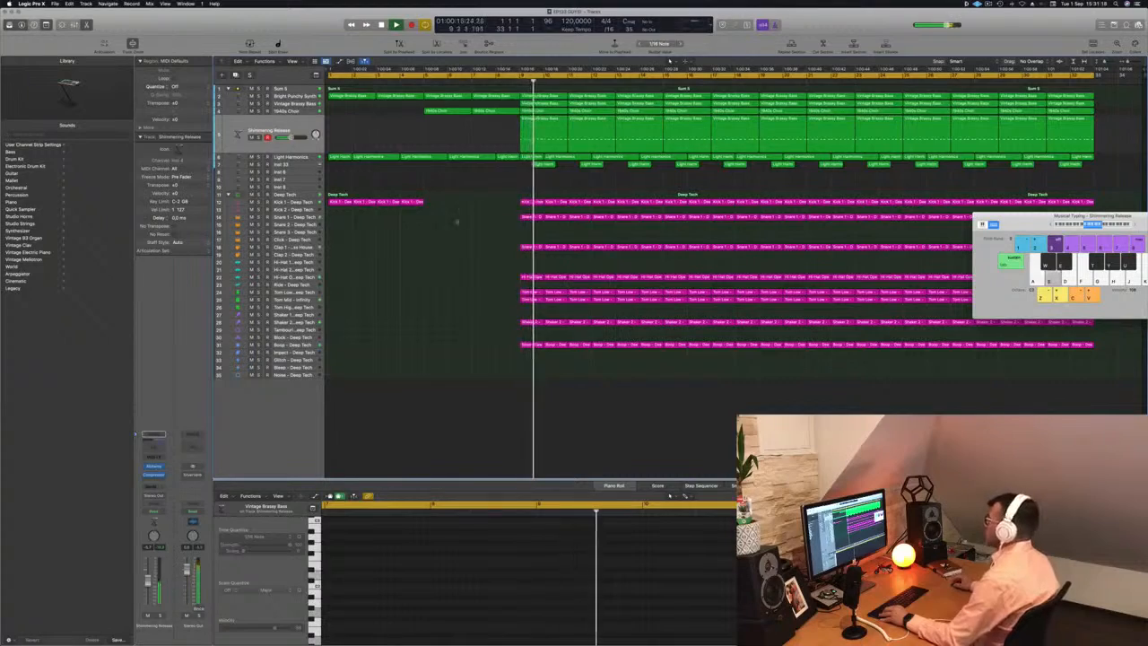
Restart playback from the beginning and enlarge the track heights in the arrangement
{"action": "scroll", "coordinate": [450, 261], "scroll_direction": "down", "scroll_amount": 3}
{"action": "key", "text": "super+Down"}
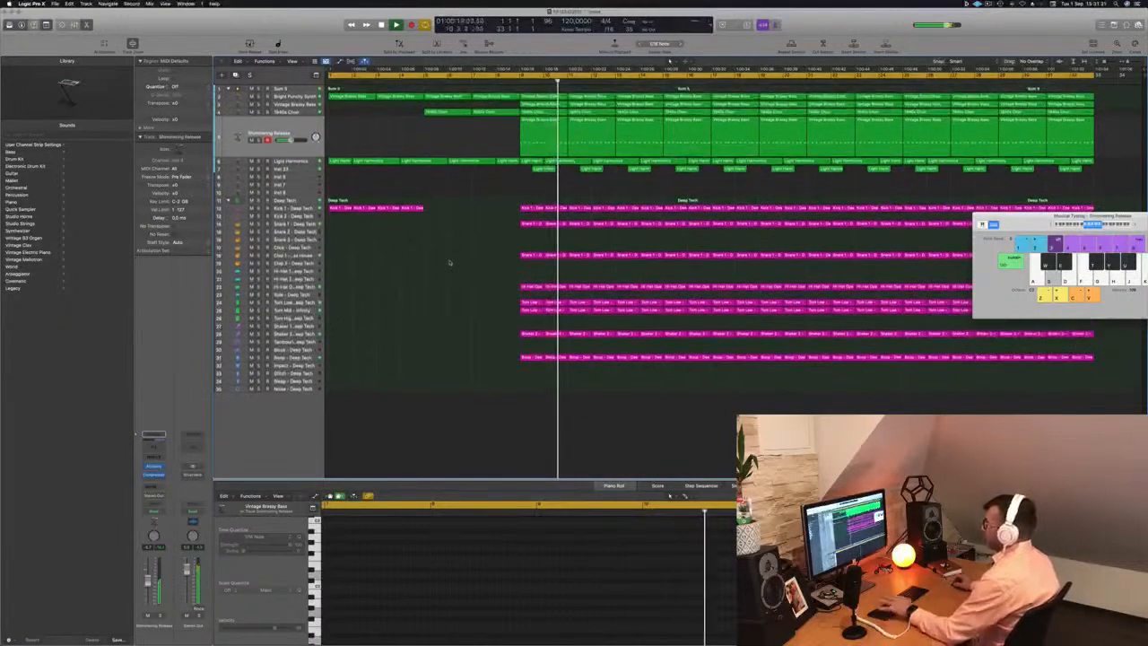
{"action": "key", "text": "Return"}
{"action": "key", "text": "super+Down"}
{"action": "key", "text": "super+Down"}
{"action": "key", "text": "super+Down"}
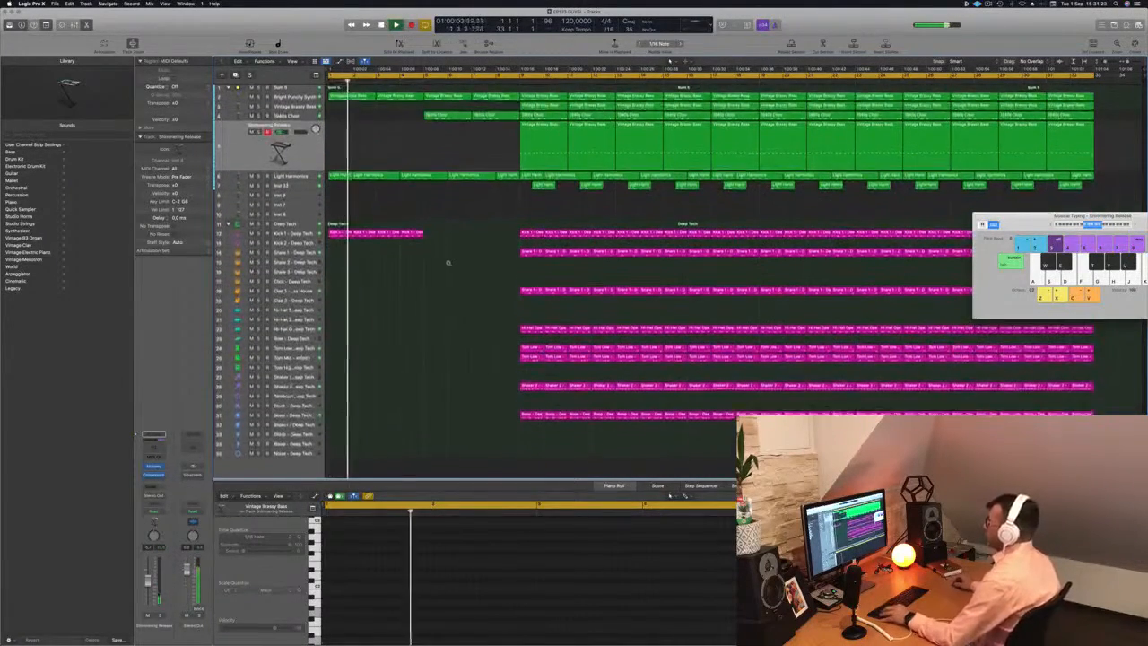